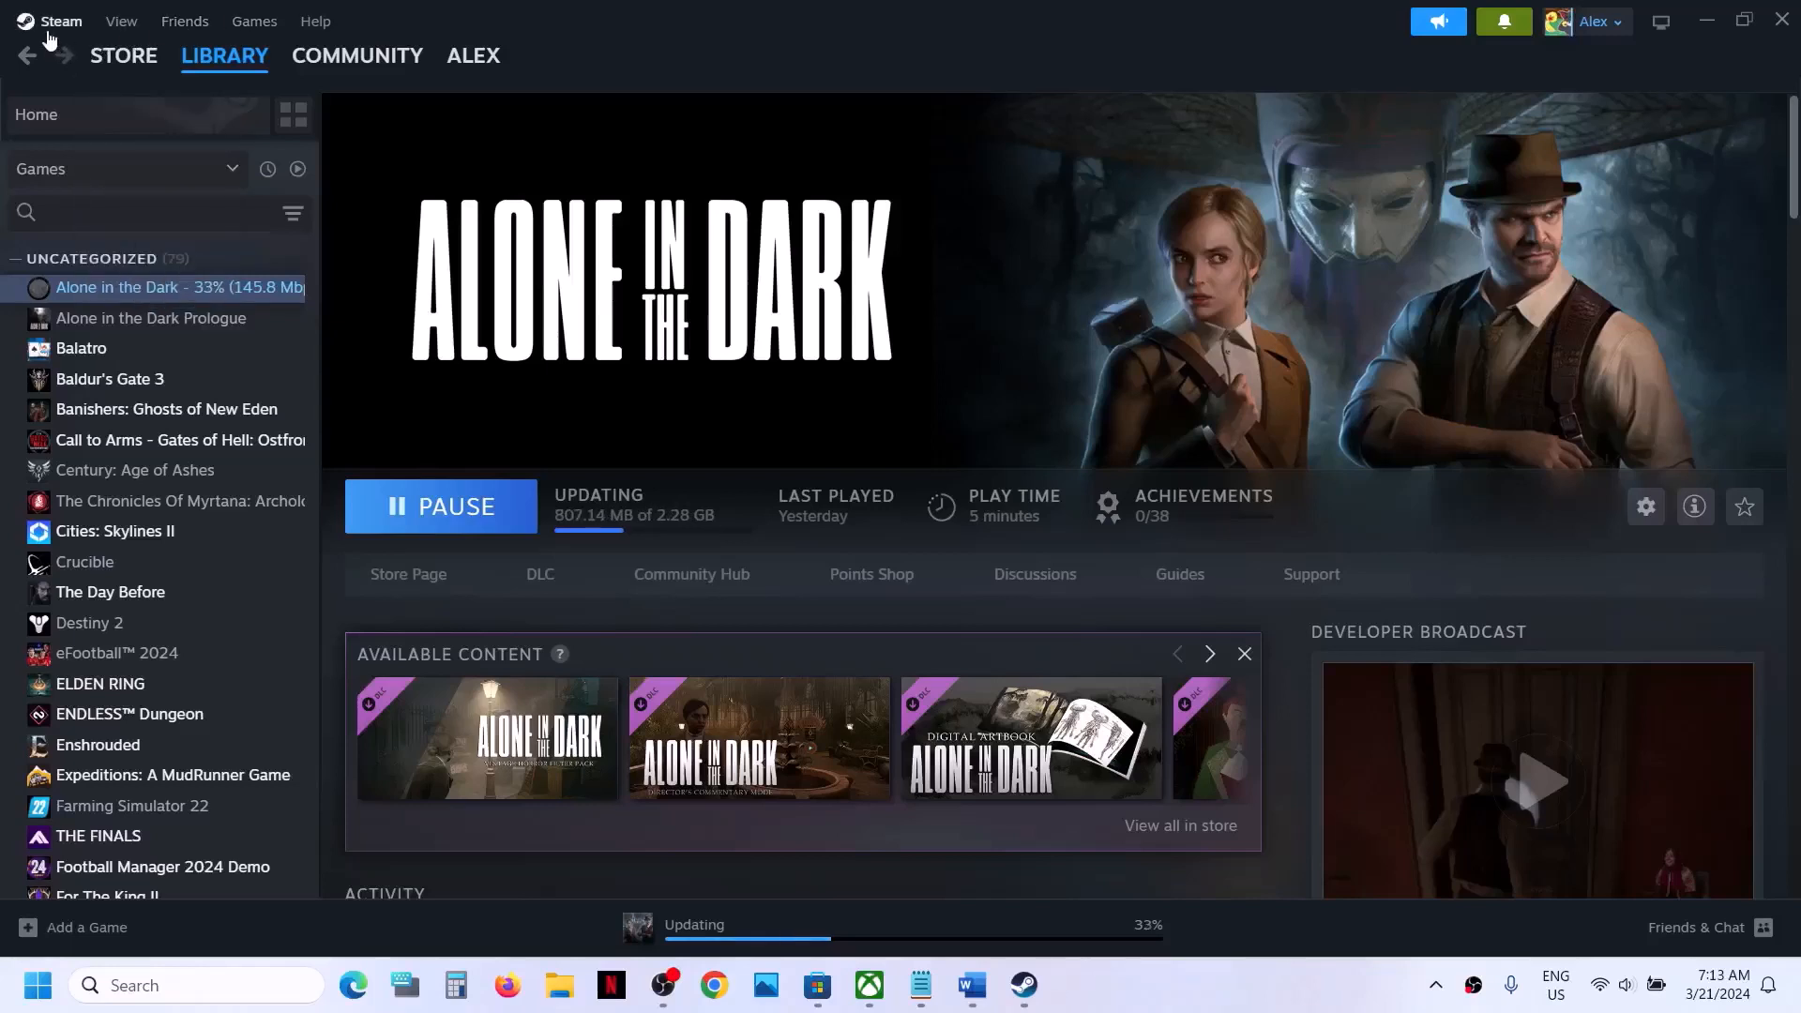
- Check the Steam menu's Exit option and review the Step 1 restart instructions in the Word document
{"action": "left_click", "coordinate": [54, 20]}
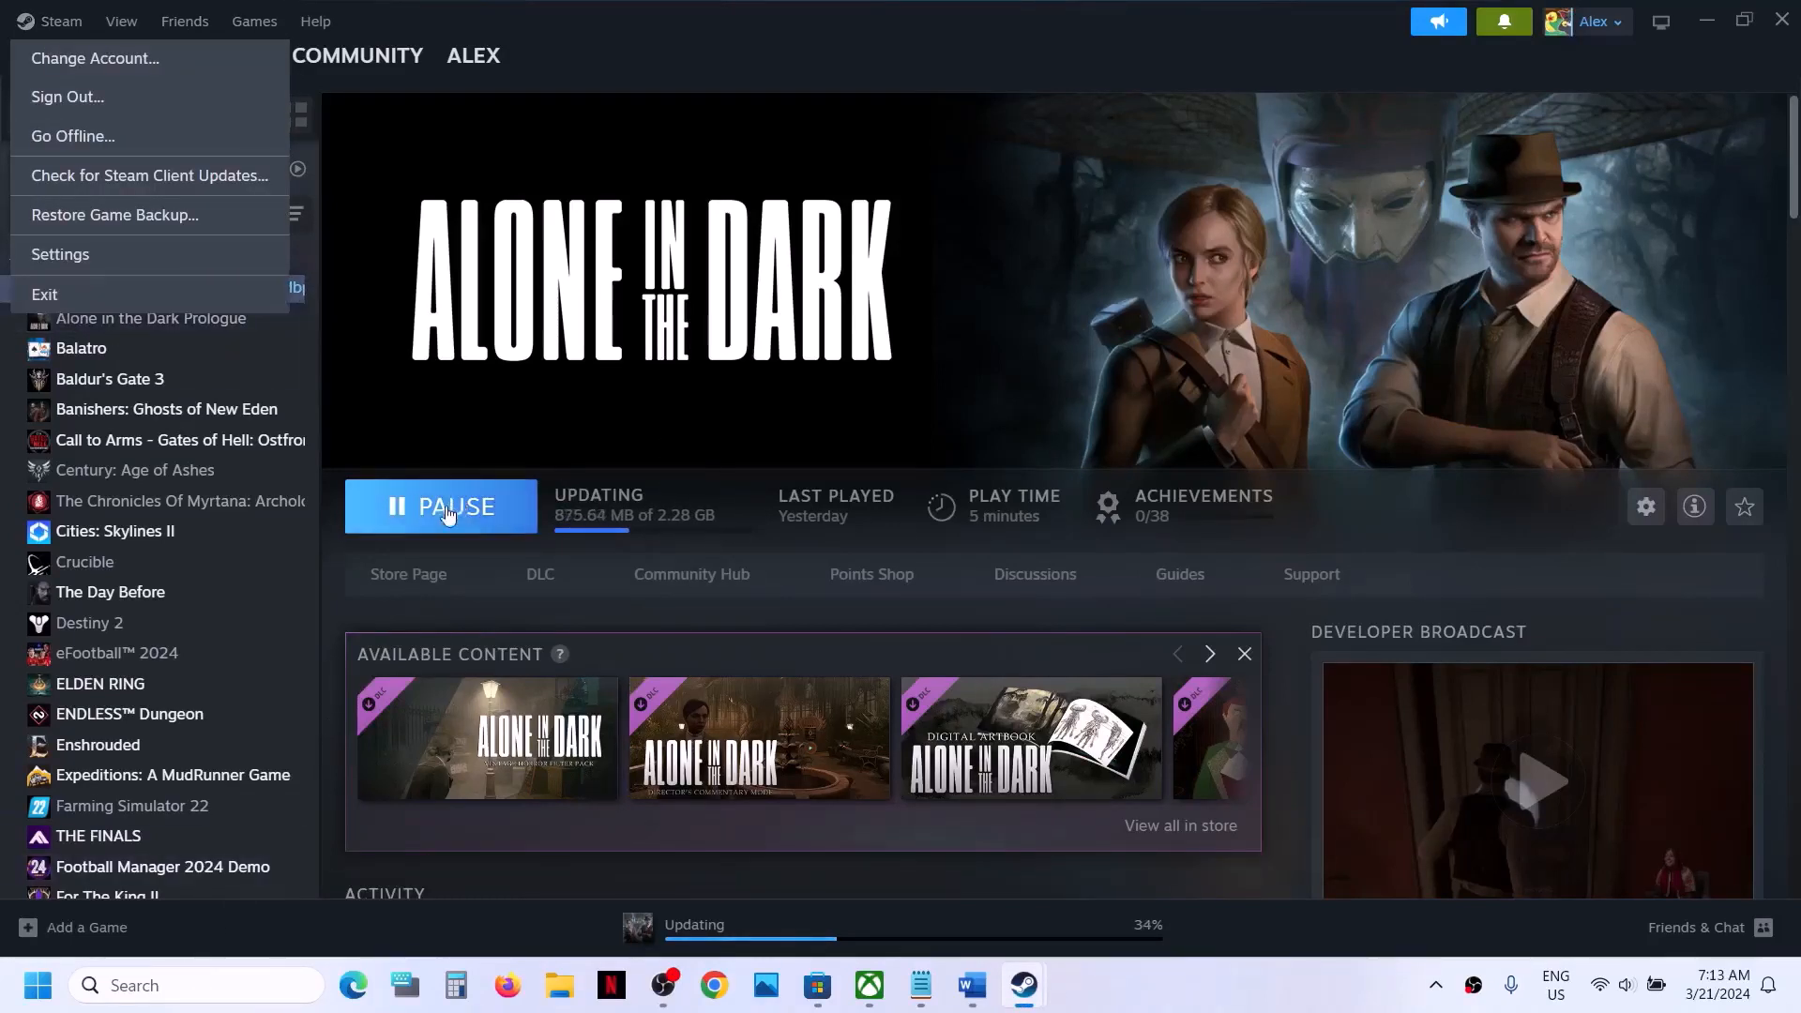
{"action": "left_click", "coordinate": [752, 401]}
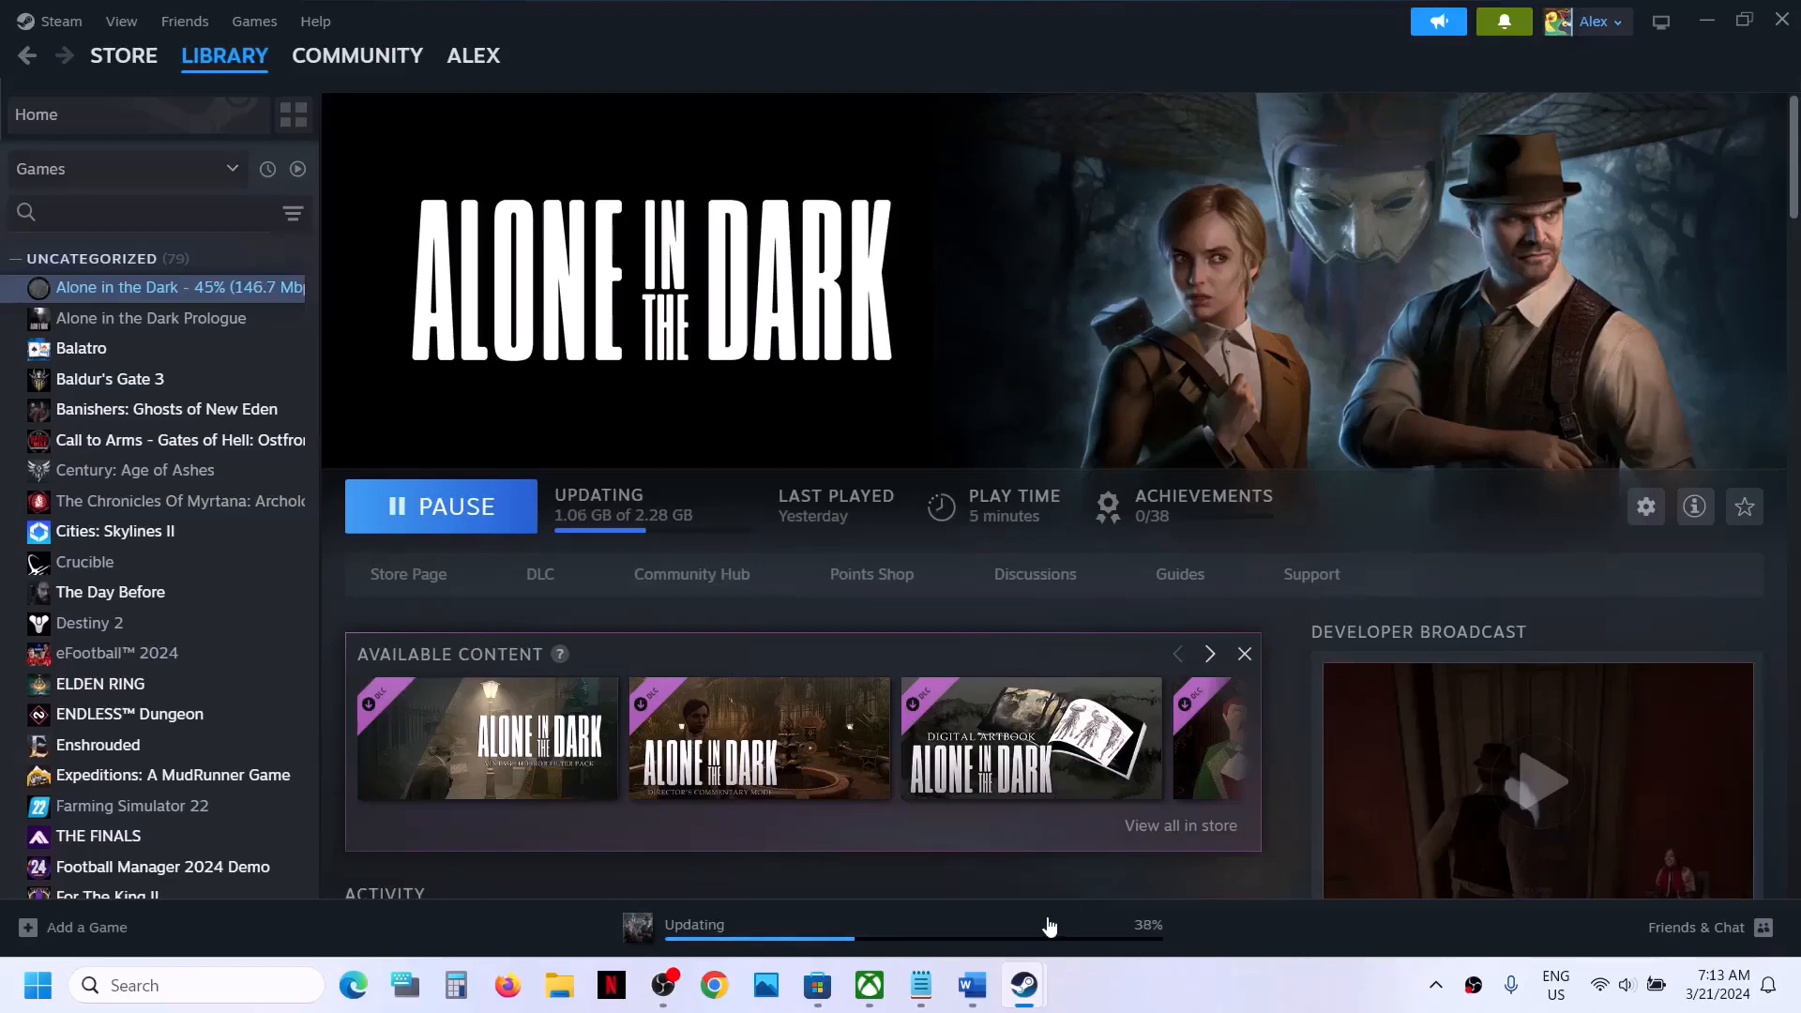
{"action": "left_click", "coordinate": [975, 981]}
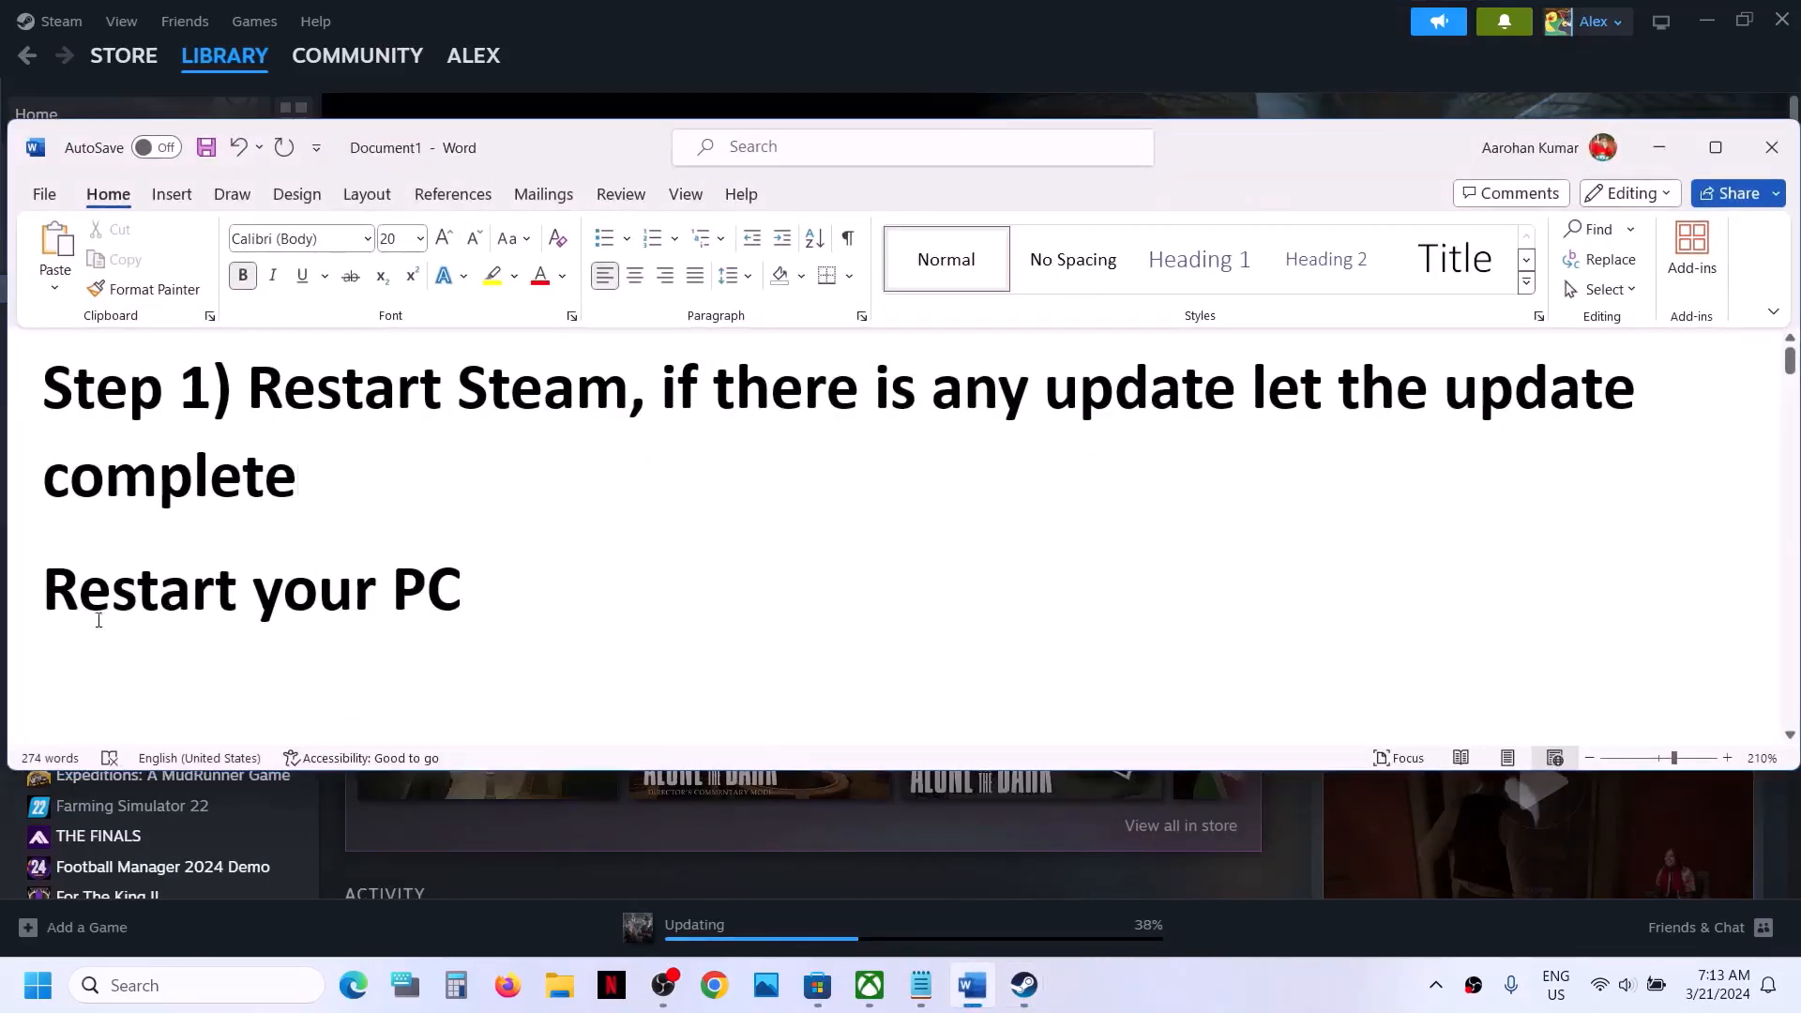
{"action": "left_click_drag", "start_coordinate": [63, 612], "coordinate": [507, 608]}
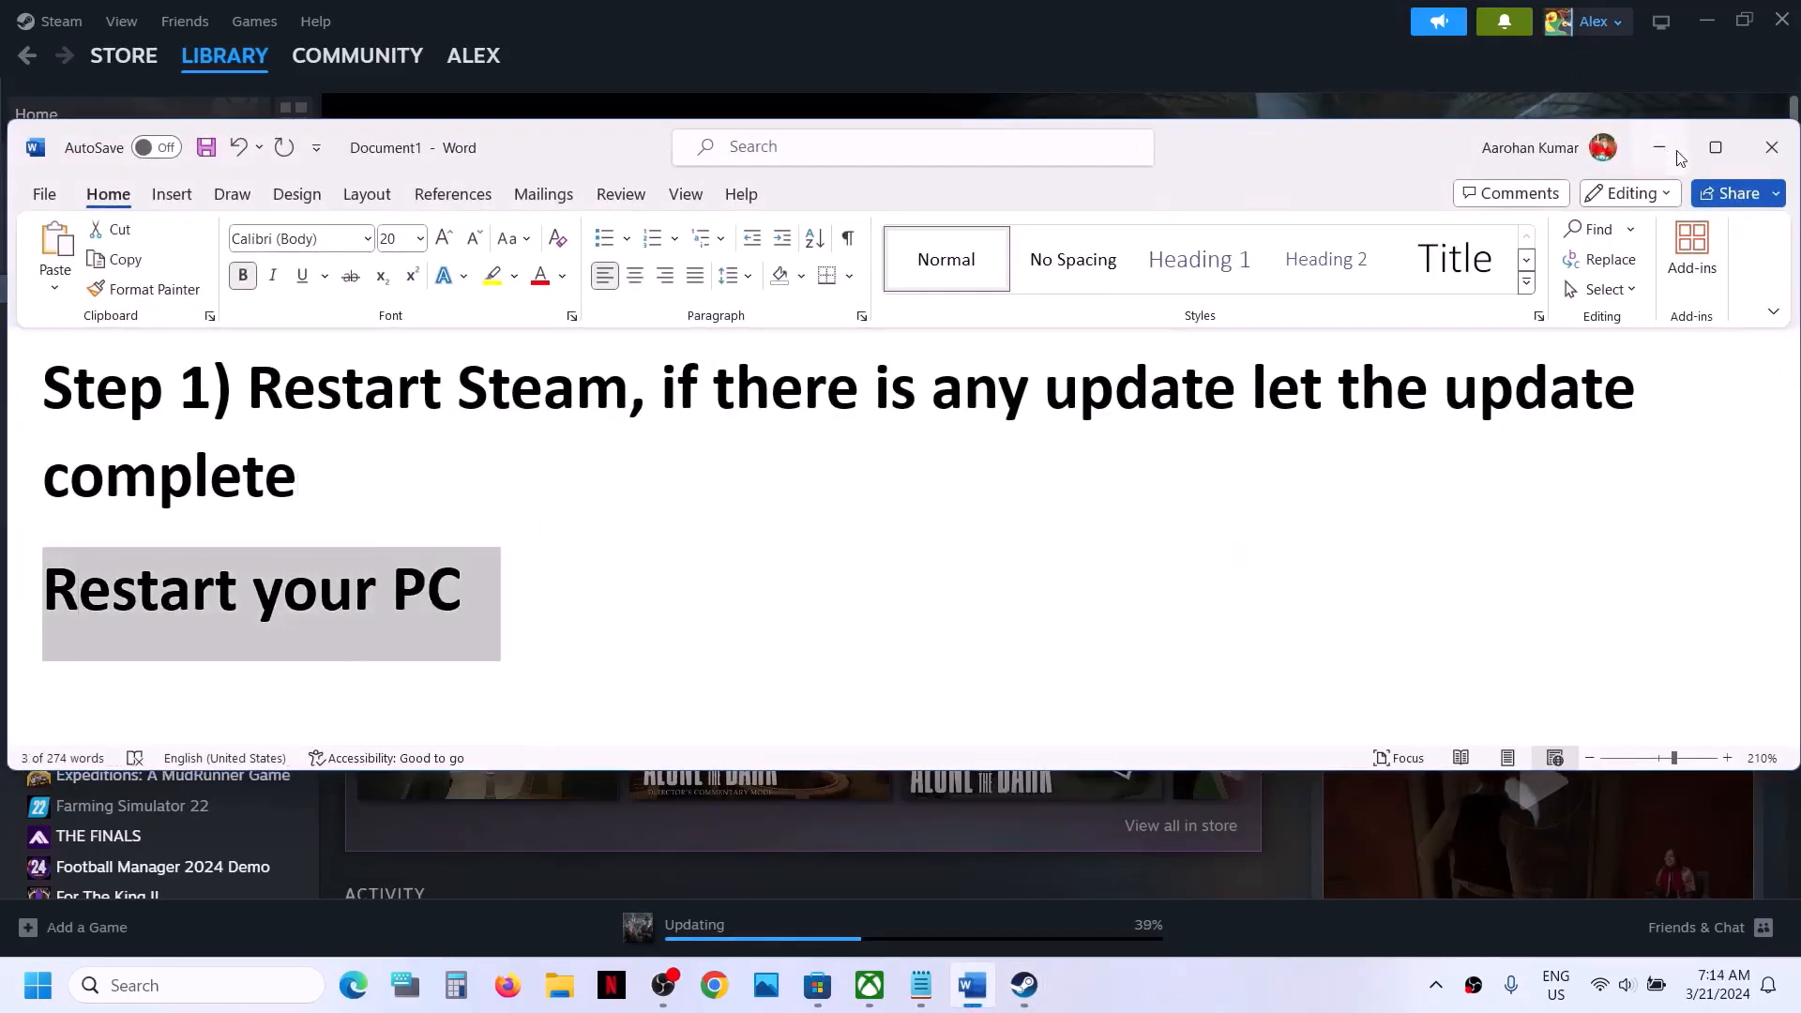
{"action": "left_click", "coordinate": [1659, 147]}
- Show the Windows power options that include Restart, and dismiss them
{"action": "left_click", "coordinate": [37, 985]}
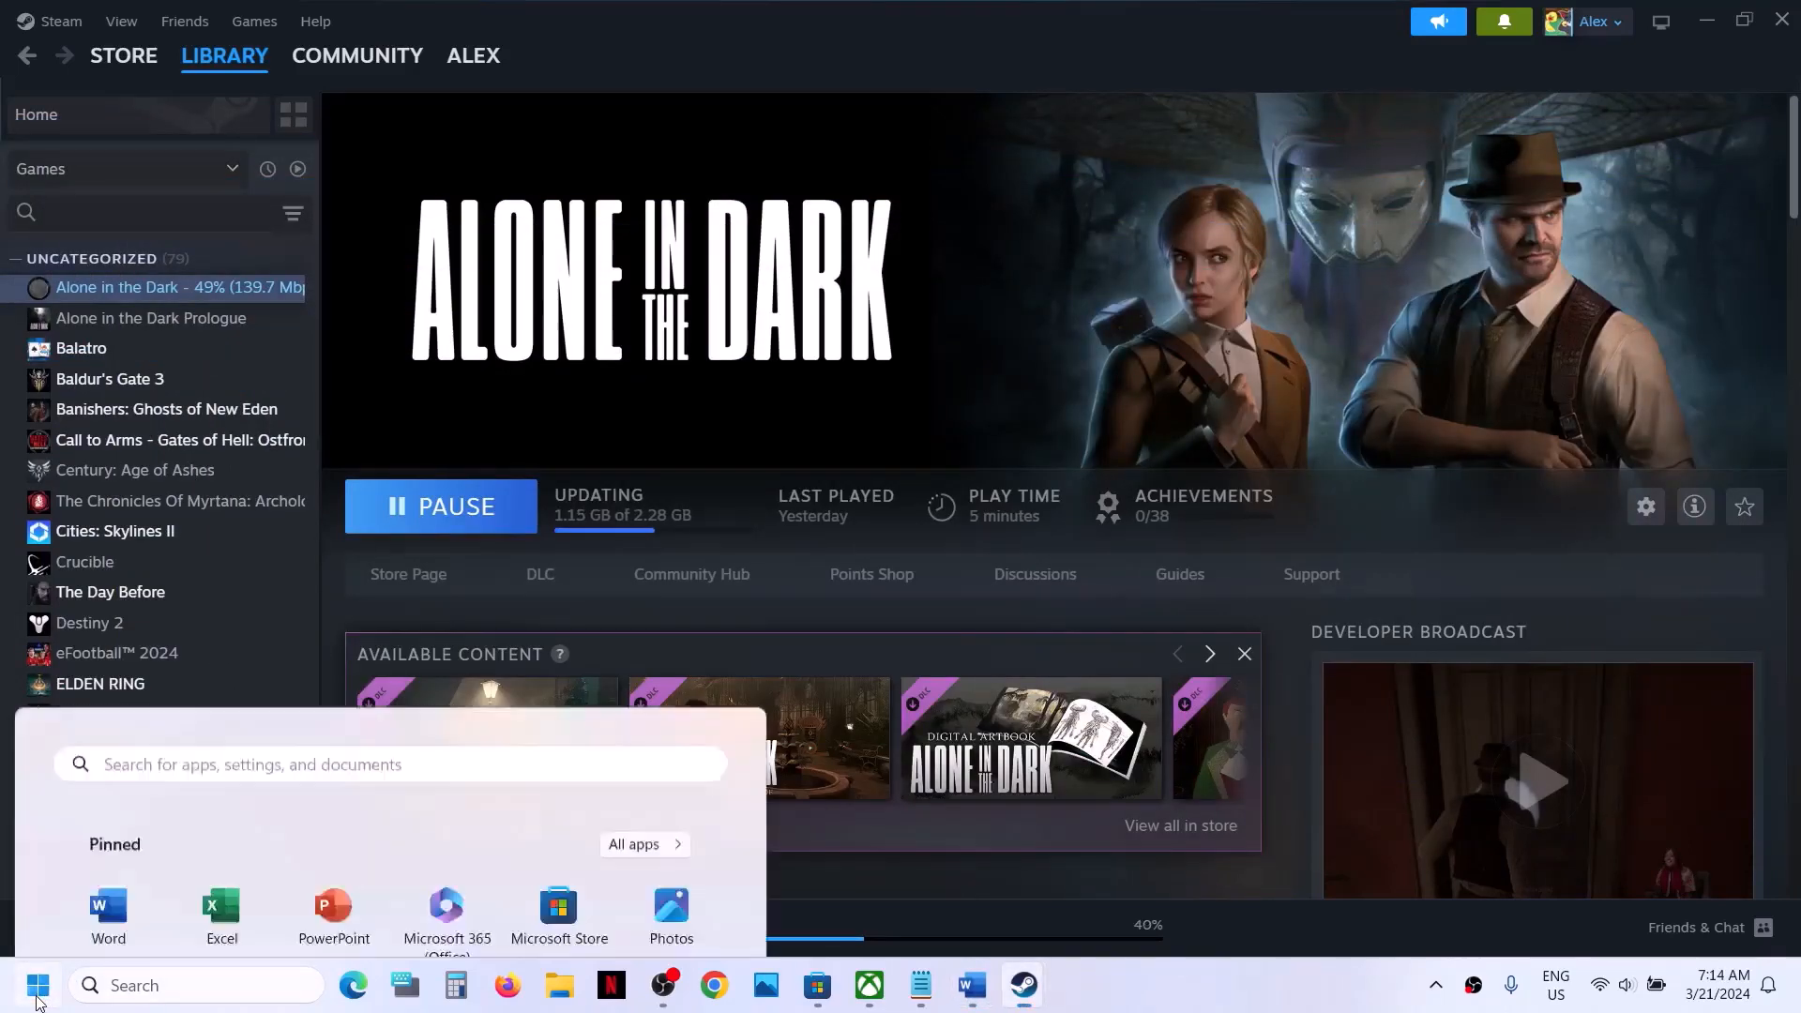
{"action": "left_click", "coordinate": [682, 904]}
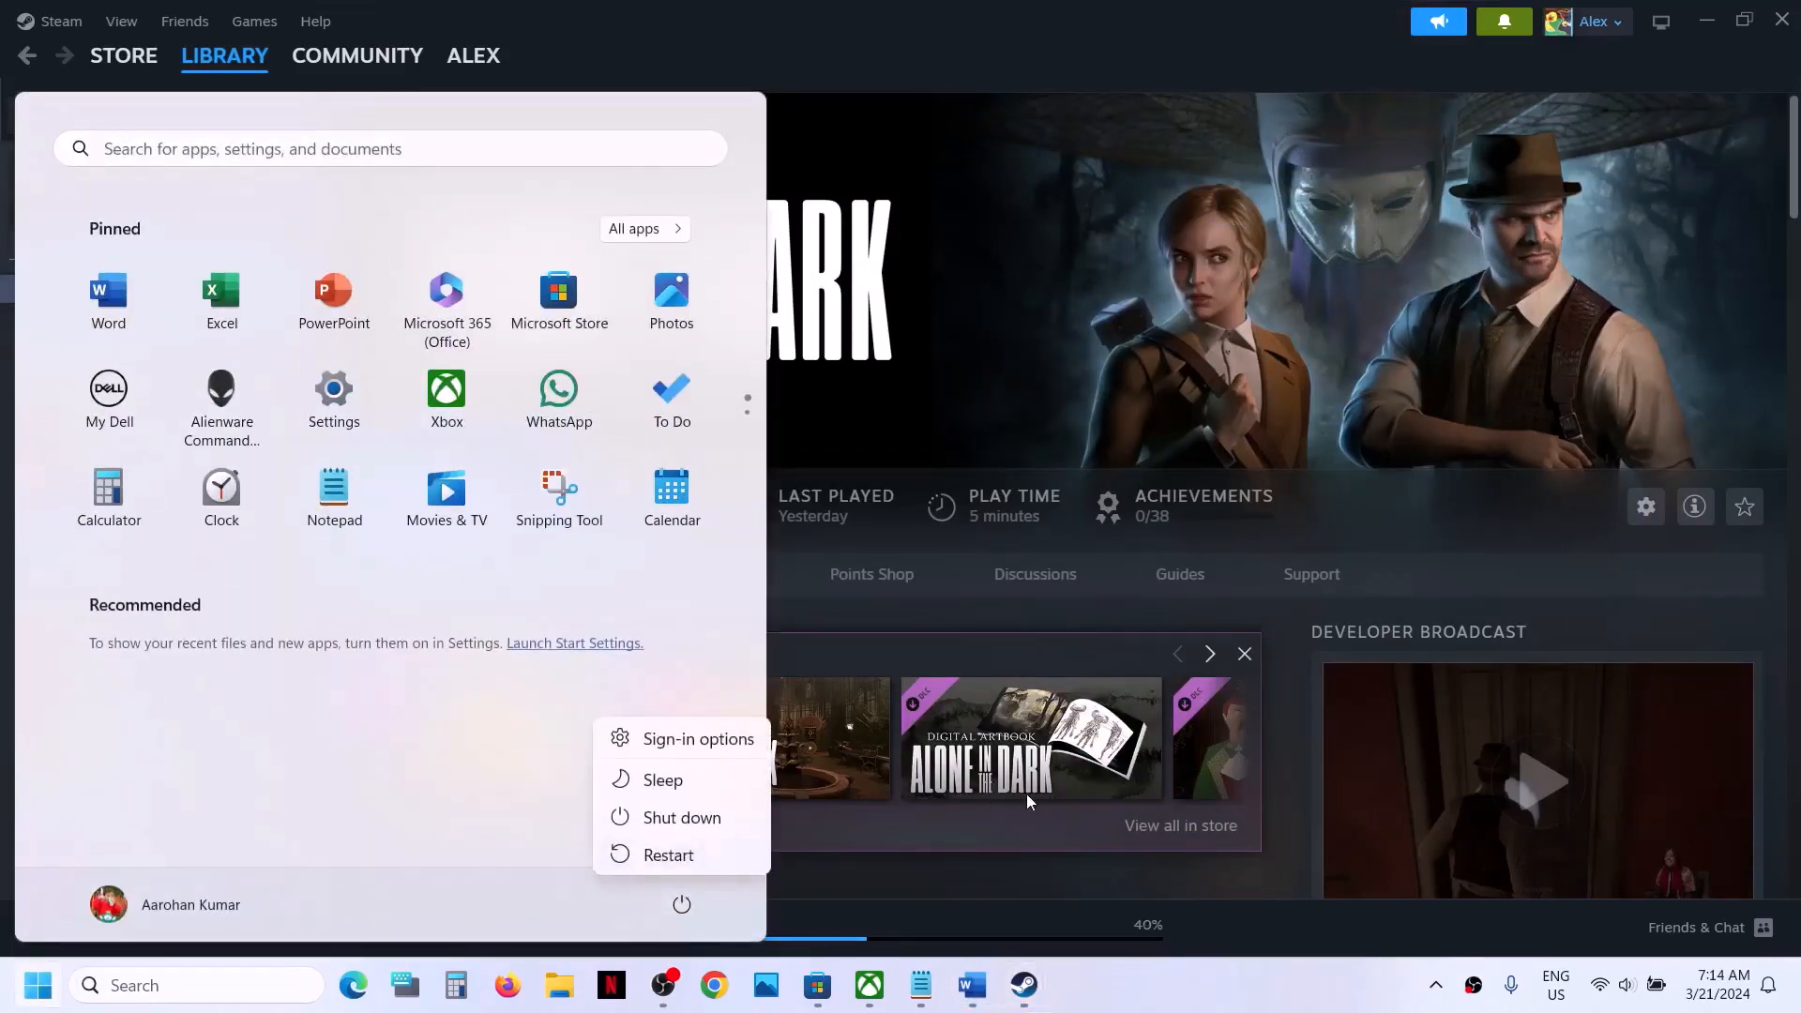
{"action": "key", "text": "Escape"}
{"action": "key", "text": "Escape"}
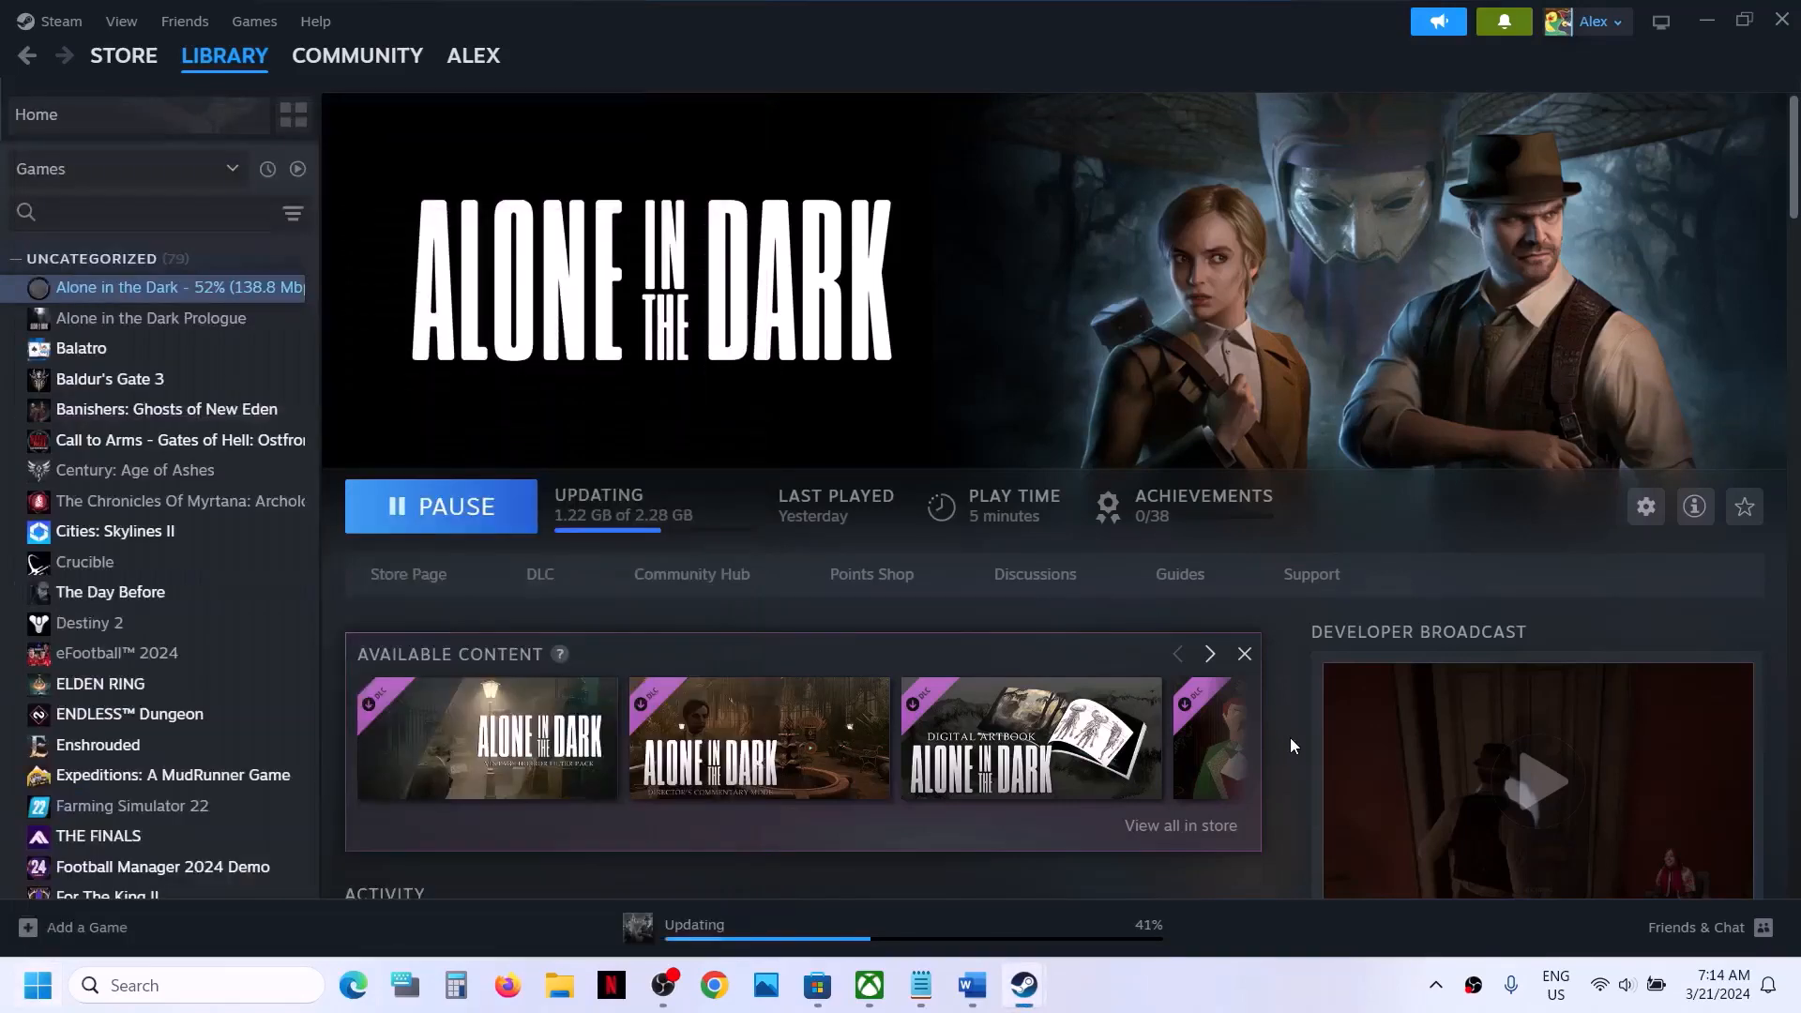
- Switch to the Word document and examine Step 2's advice on unplugging external devices, USB adapters and additional controllers
{"action": "left_click", "coordinate": [980, 997]}
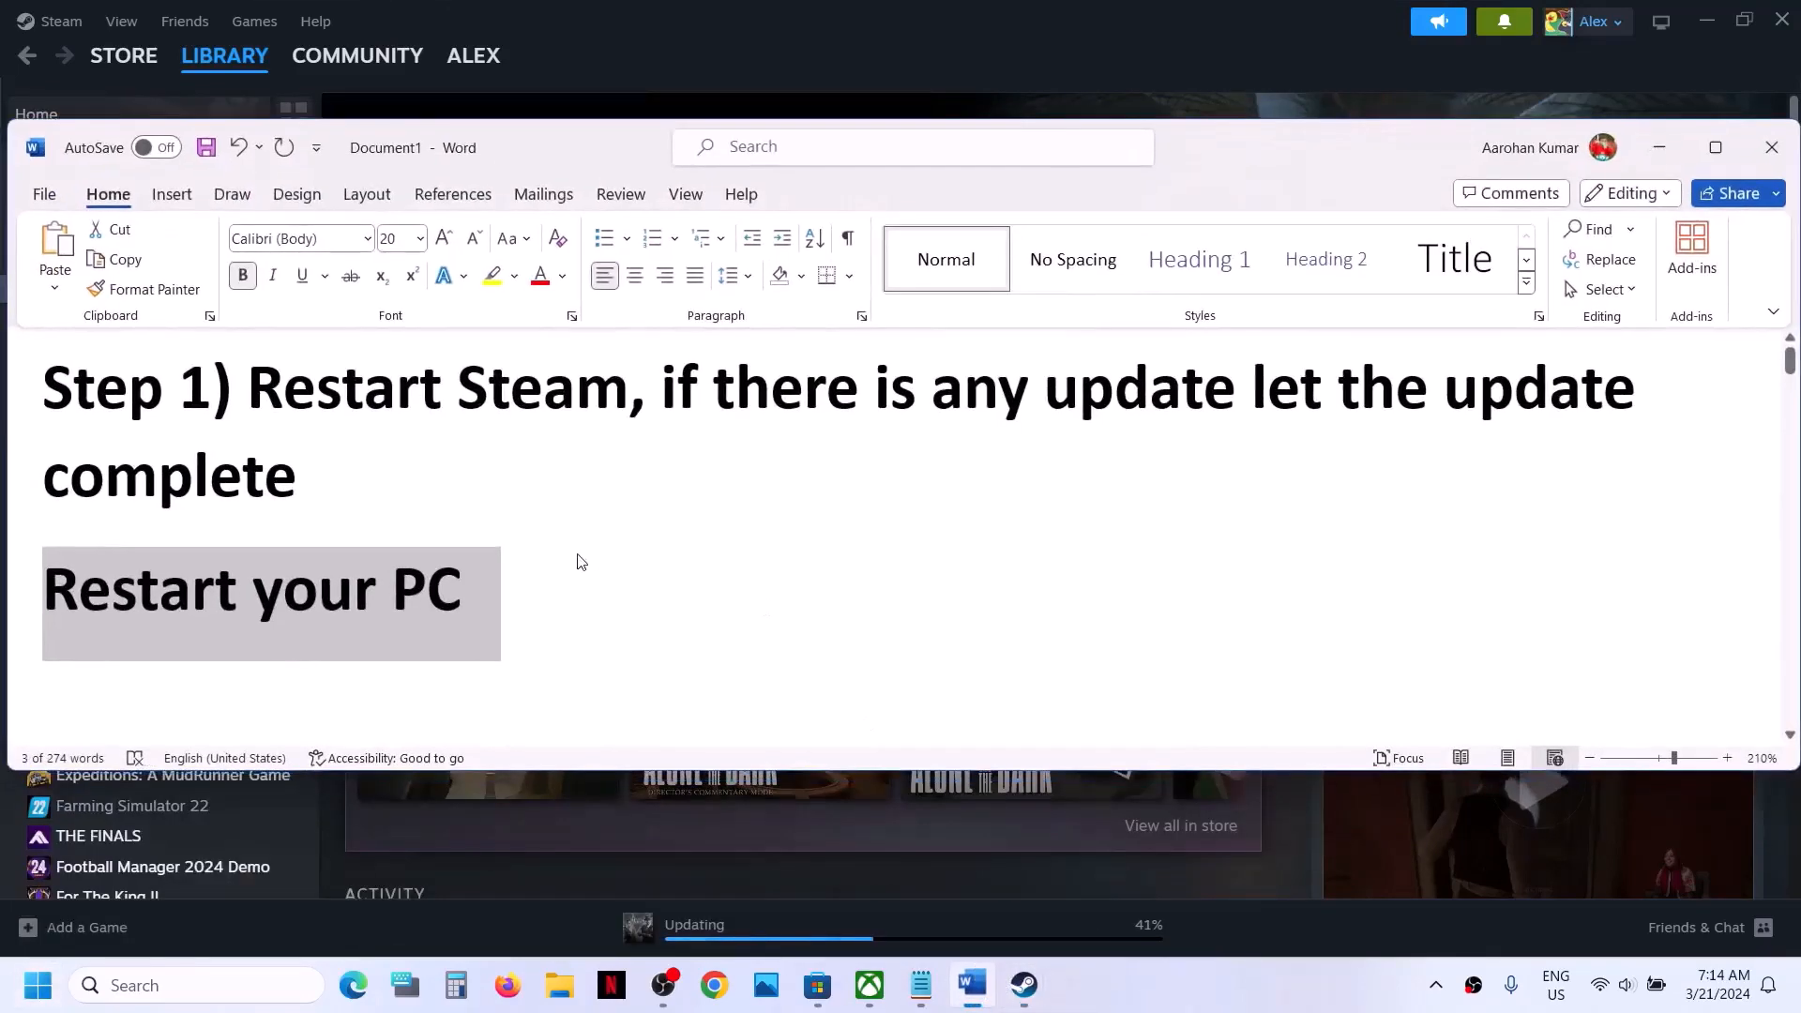
{"action": "scroll", "coordinate": [574, 555], "scroll_direction": "down", "scroll_amount": 3}
{"action": "scroll", "coordinate": [574, 554], "scroll_direction": "down", "scroll_amount": 1}
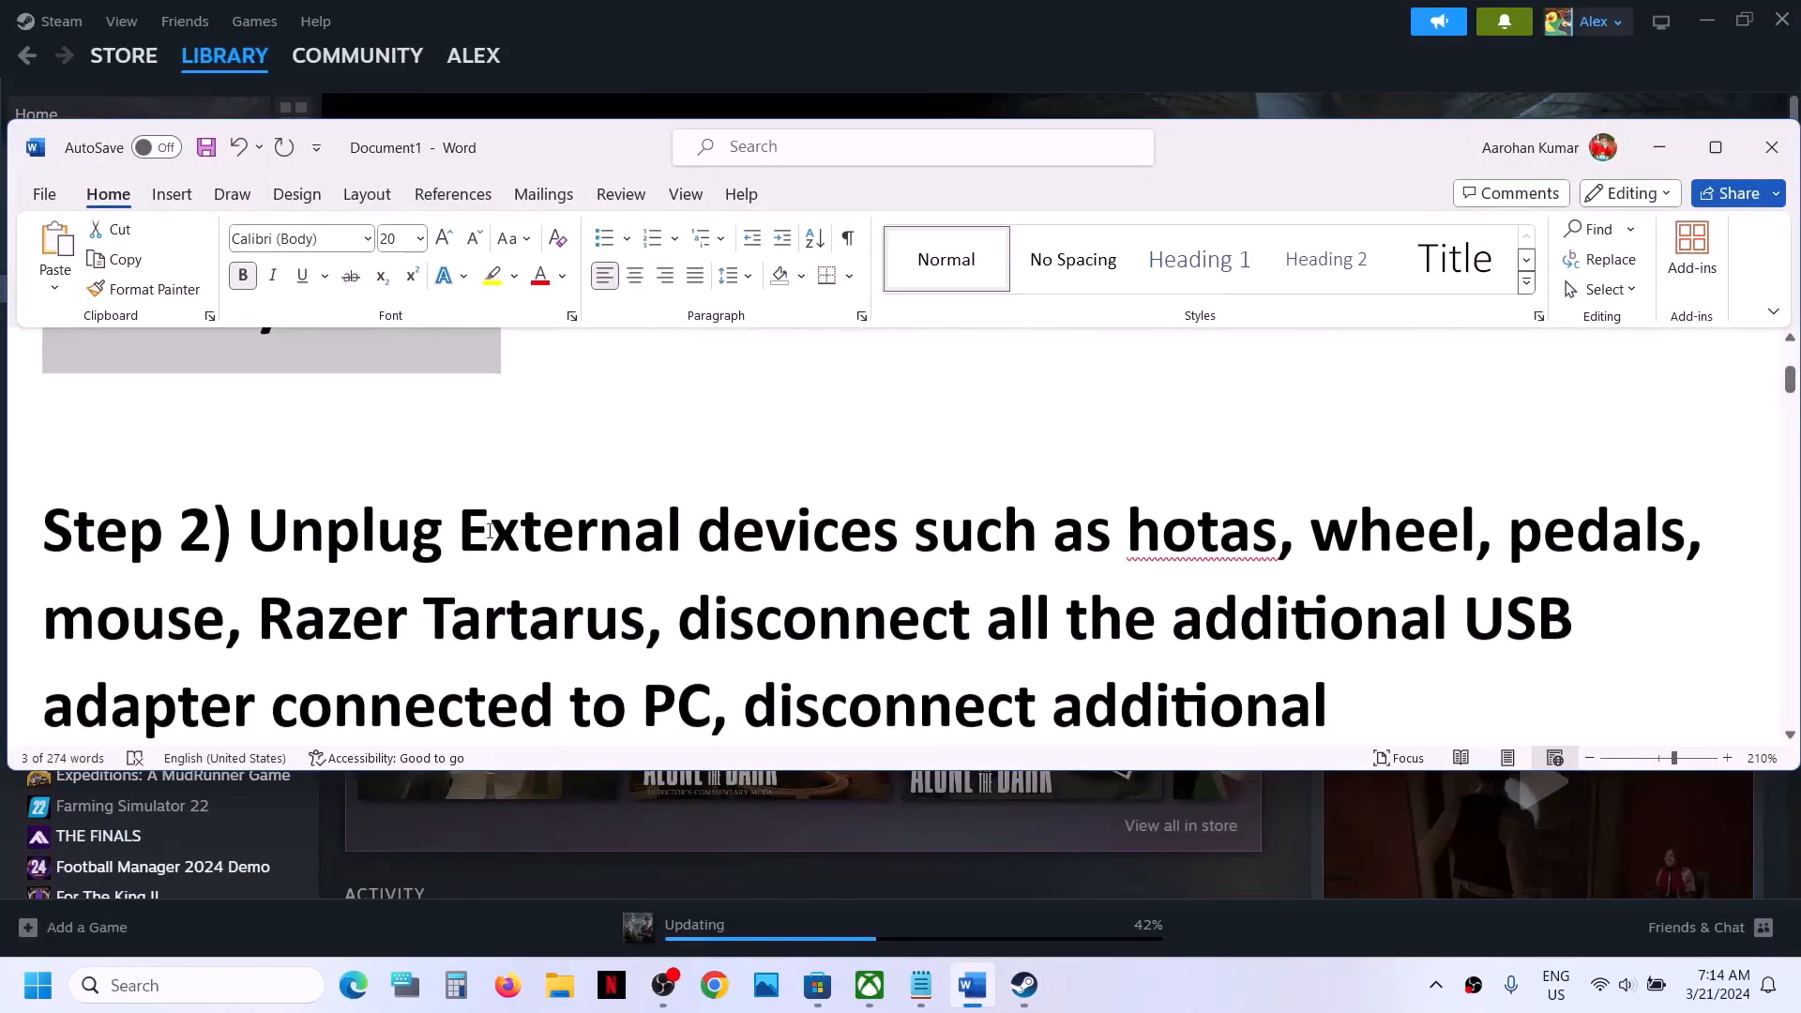
{"action": "left_click_drag", "start_coordinate": [267, 547], "coordinate": [1277, 547]}
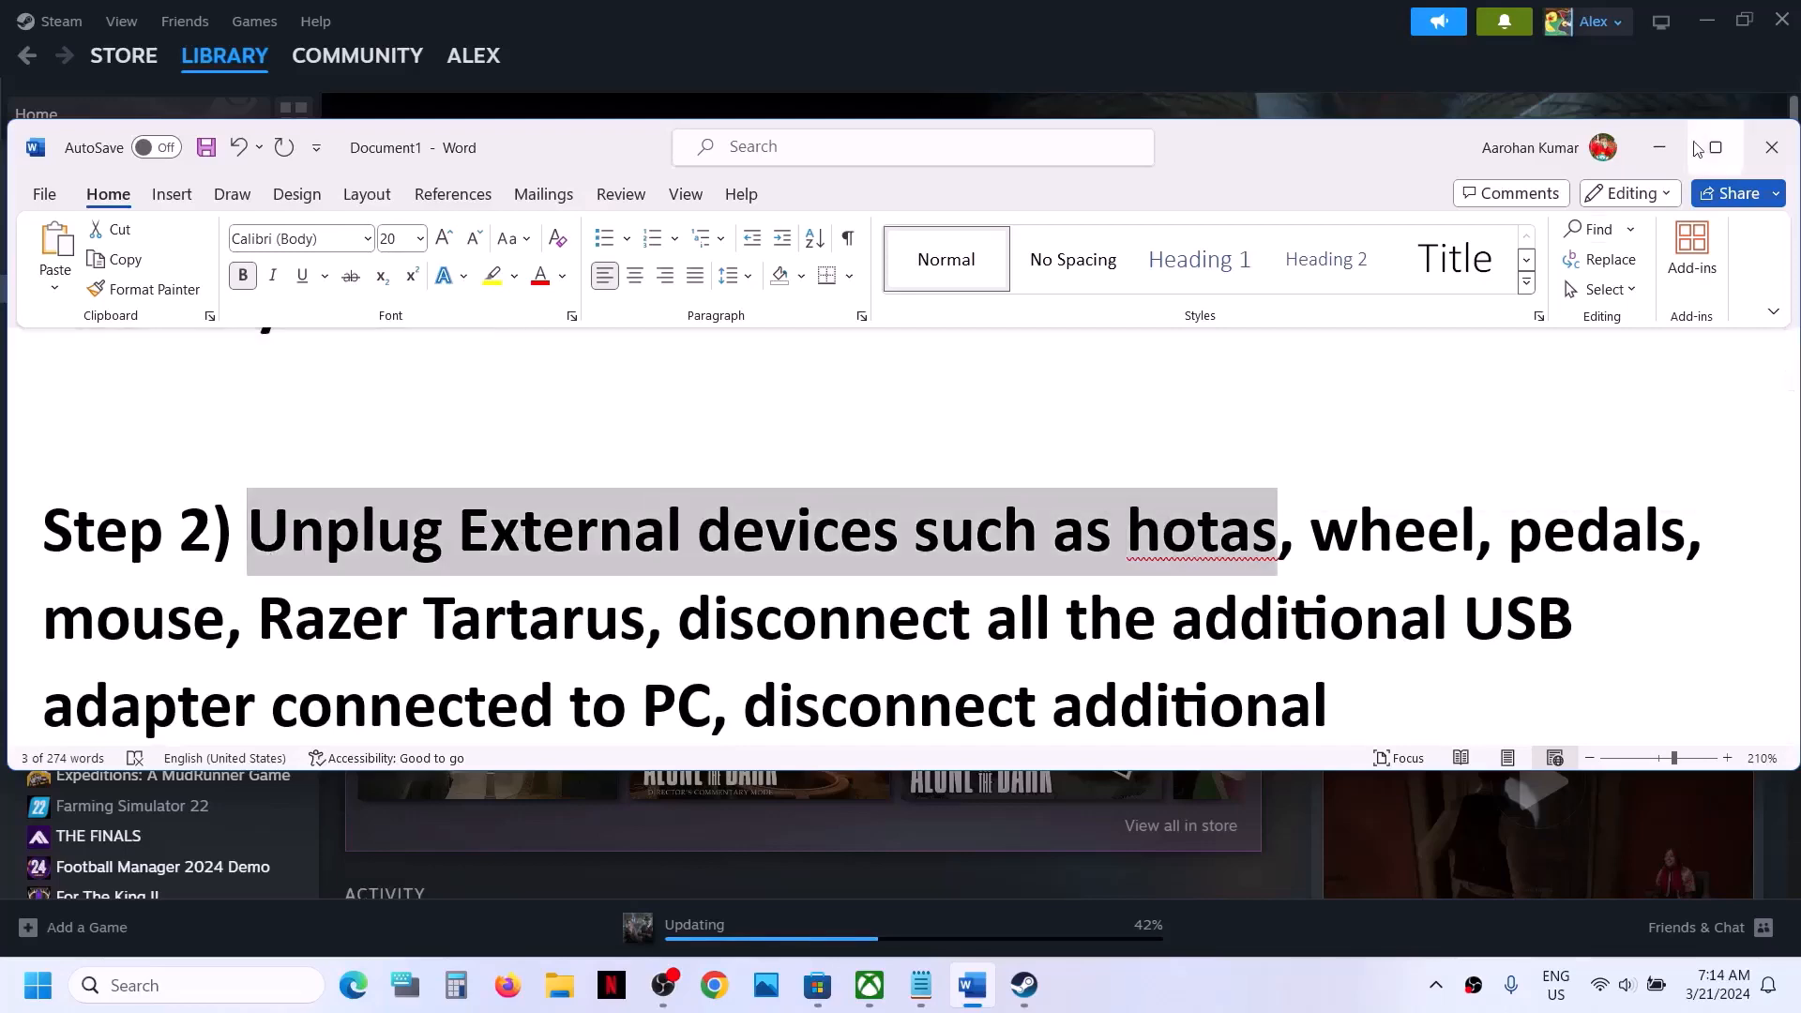
{"action": "left_click", "coordinate": [1716, 148]}
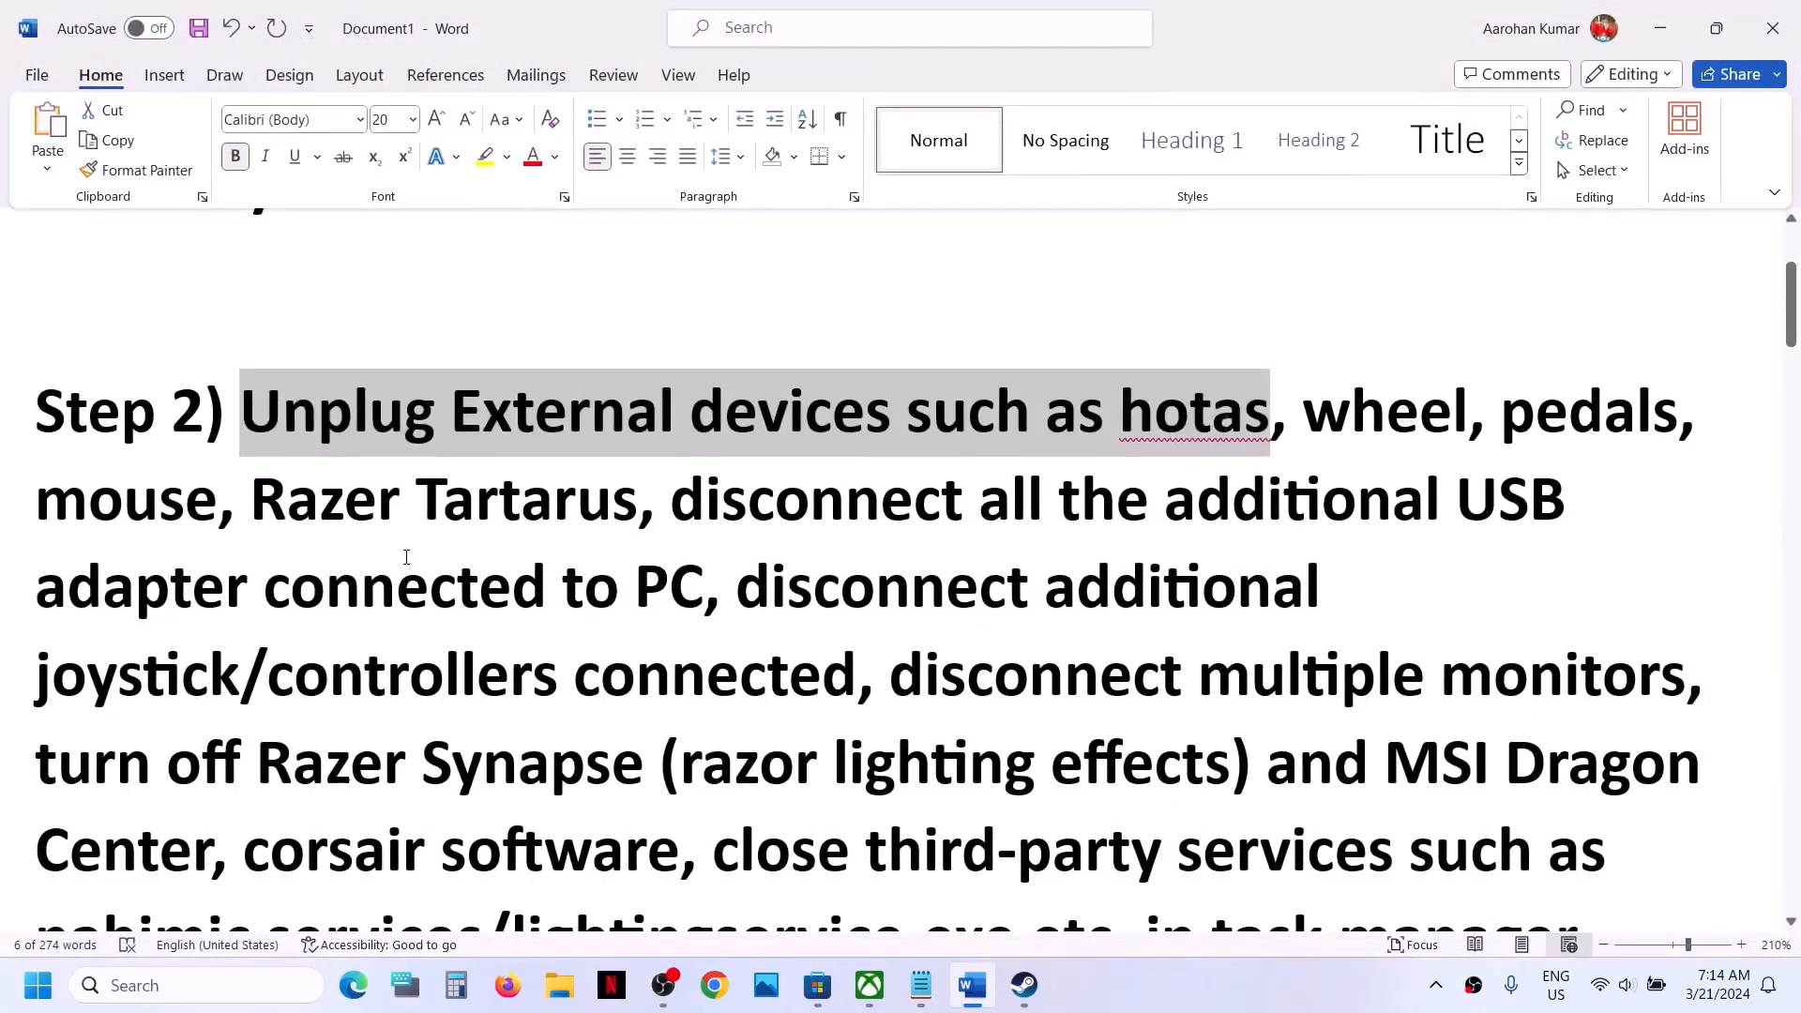
{"action": "left_click_drag", "start_coordinate": [70, 515], "coordinate": [707, 588]}
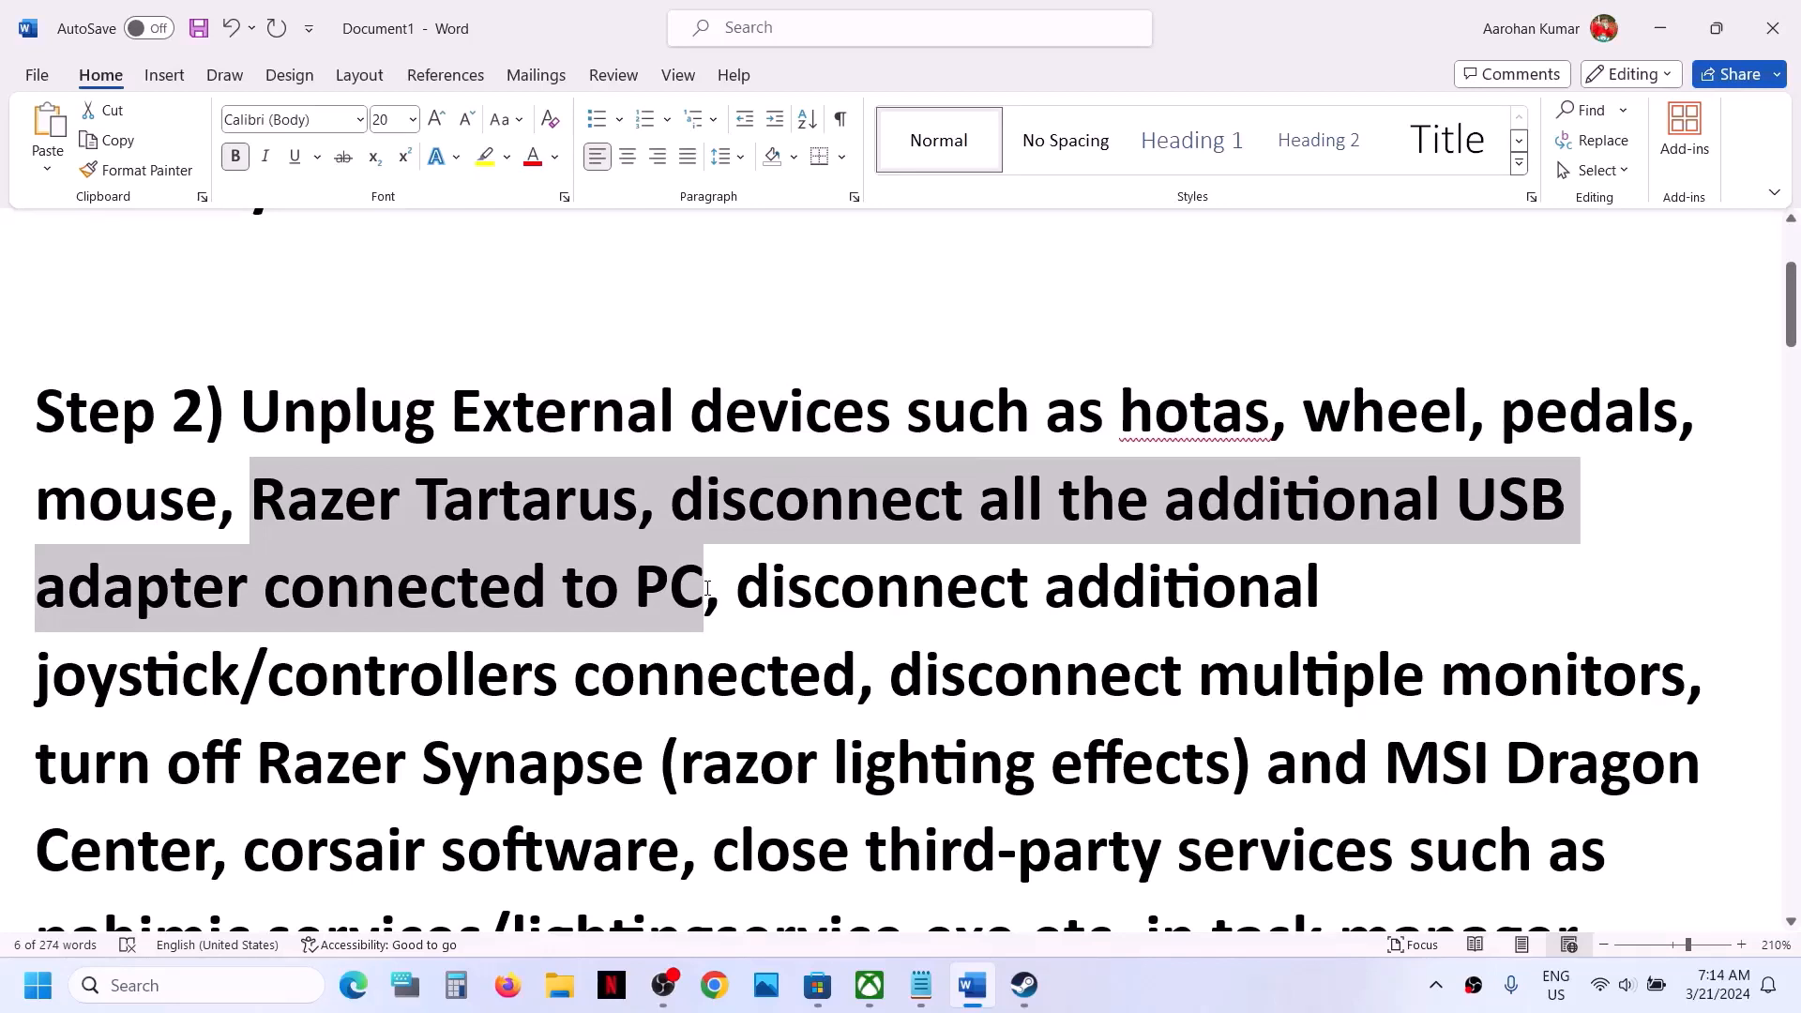
{"action": "left_click", "coordinate": [757, 599]}
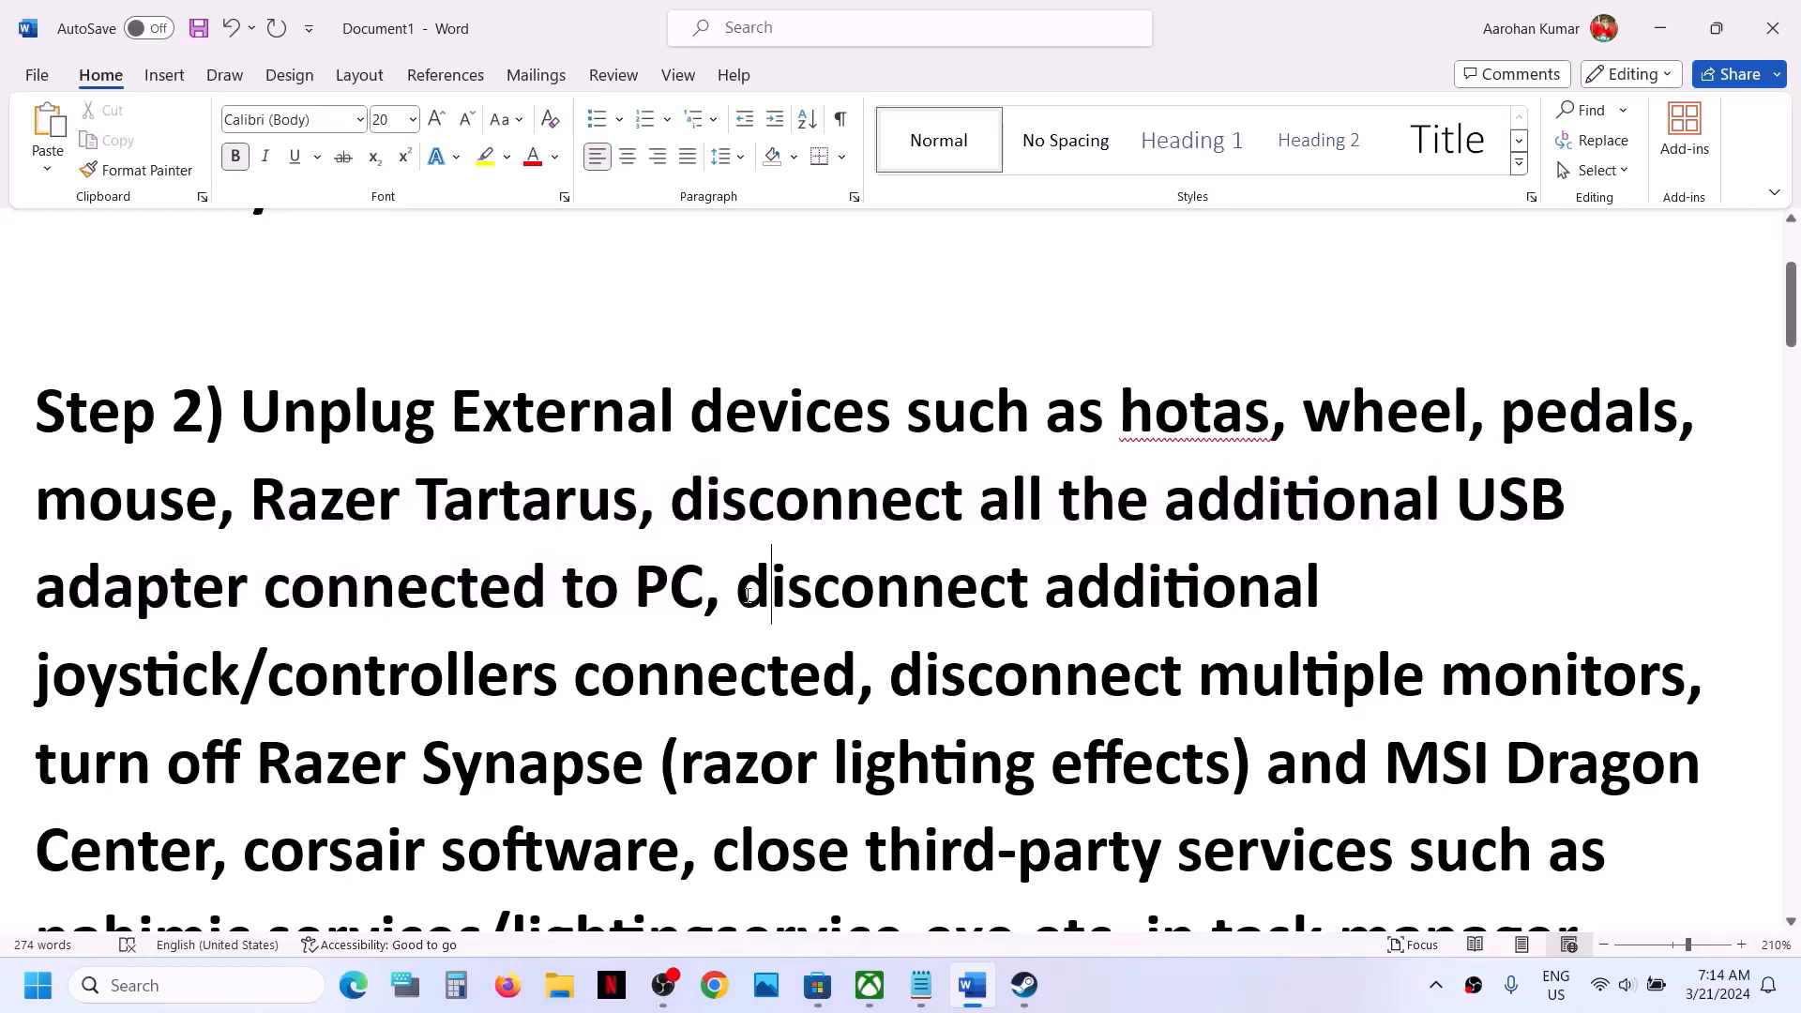
{"action": "left_click_drag", "start_coordinate": [749, 594], "coordinate": [859, 669]}
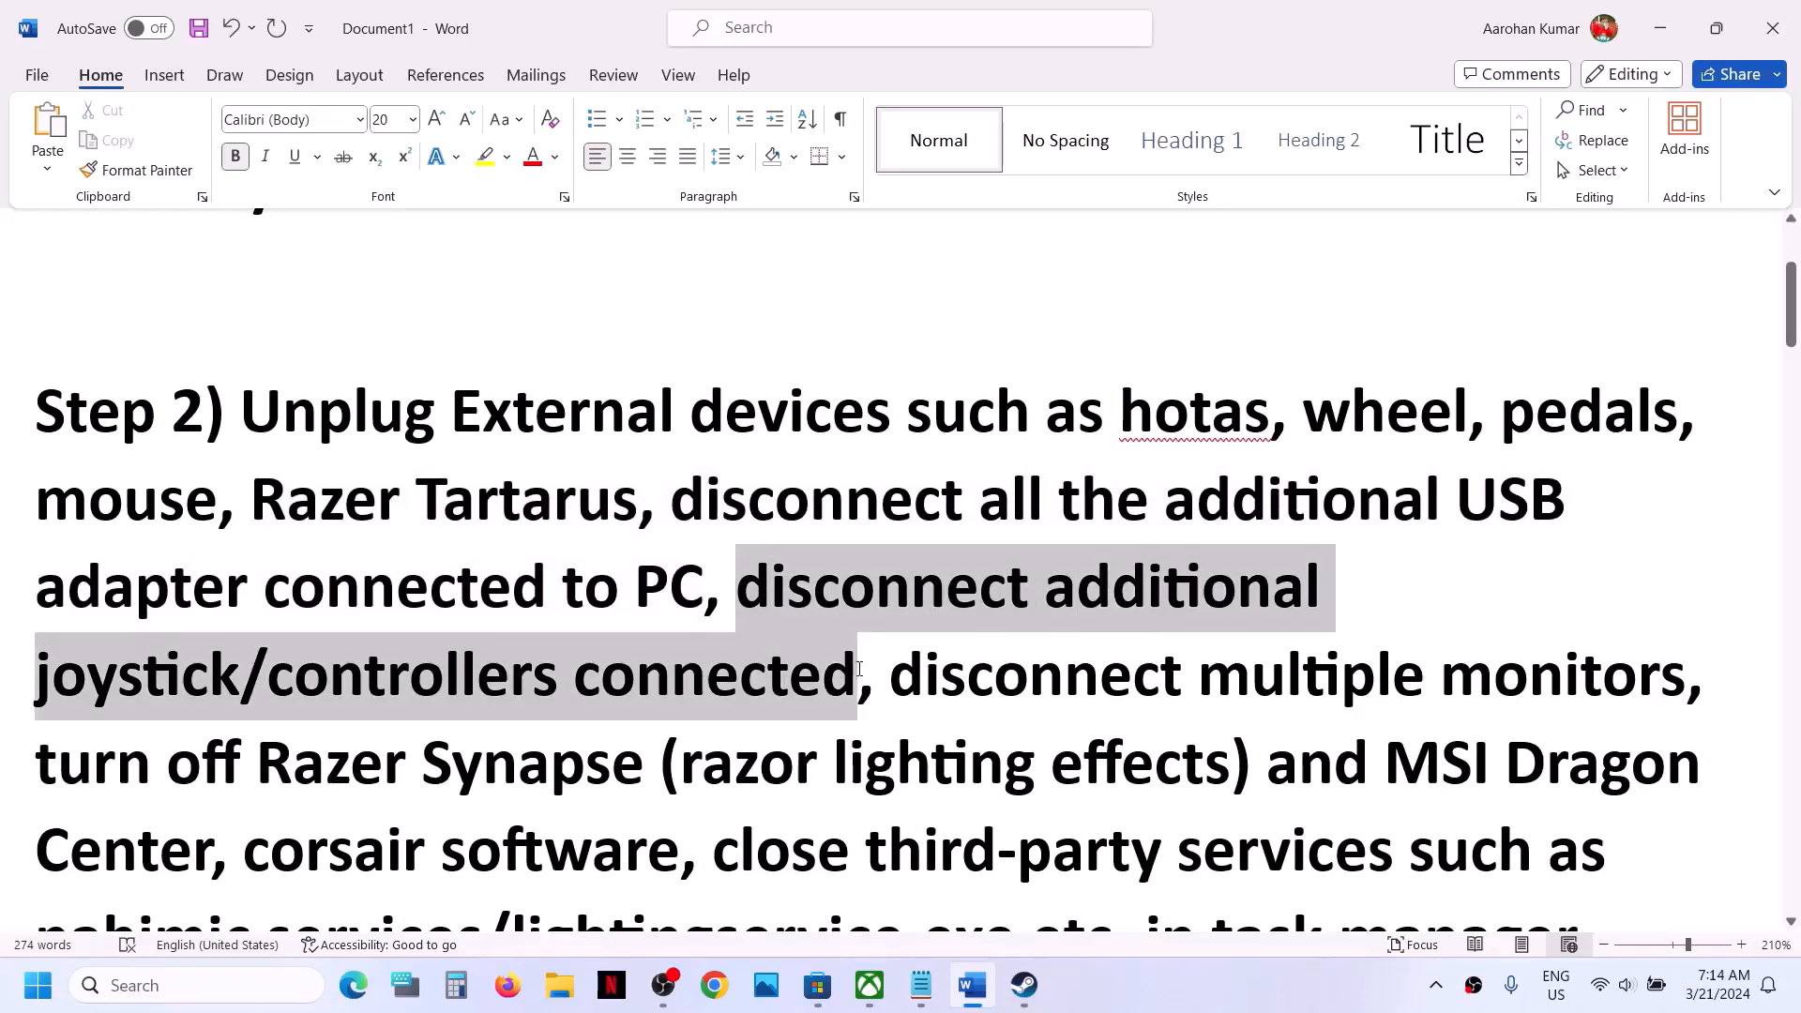
{"action": "left_click_drag", "start_coordinate": [859, 668], "coordinate": [859, 669]}
- Examine the Step 2 advice on multiple monitors, Razer Synapse, MSI Dragon Center, Corsair software and third-party services
{"action": "scroll", "coordinate": [898, 508], "scroll_direction": "down", "scroll_amount": 2}
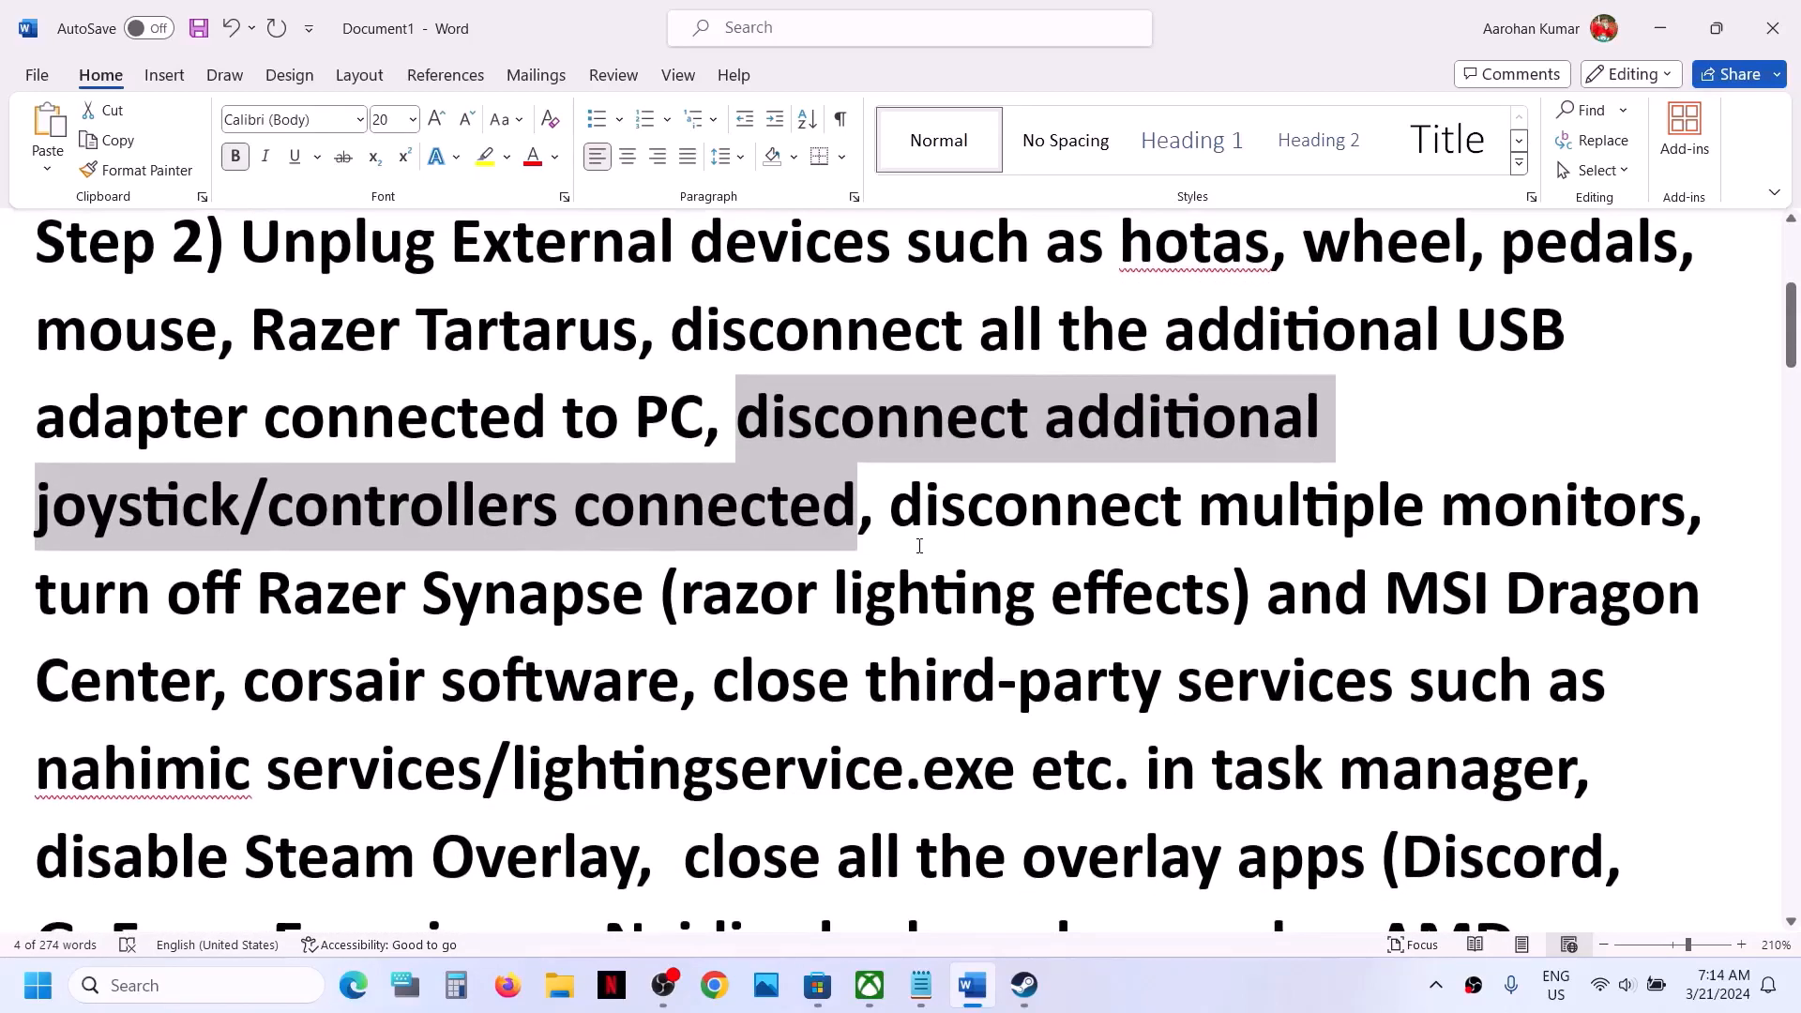
{"action": "left_click_drag", "start_coordinate": [898, 507], "coordinate": [1542, 490]}
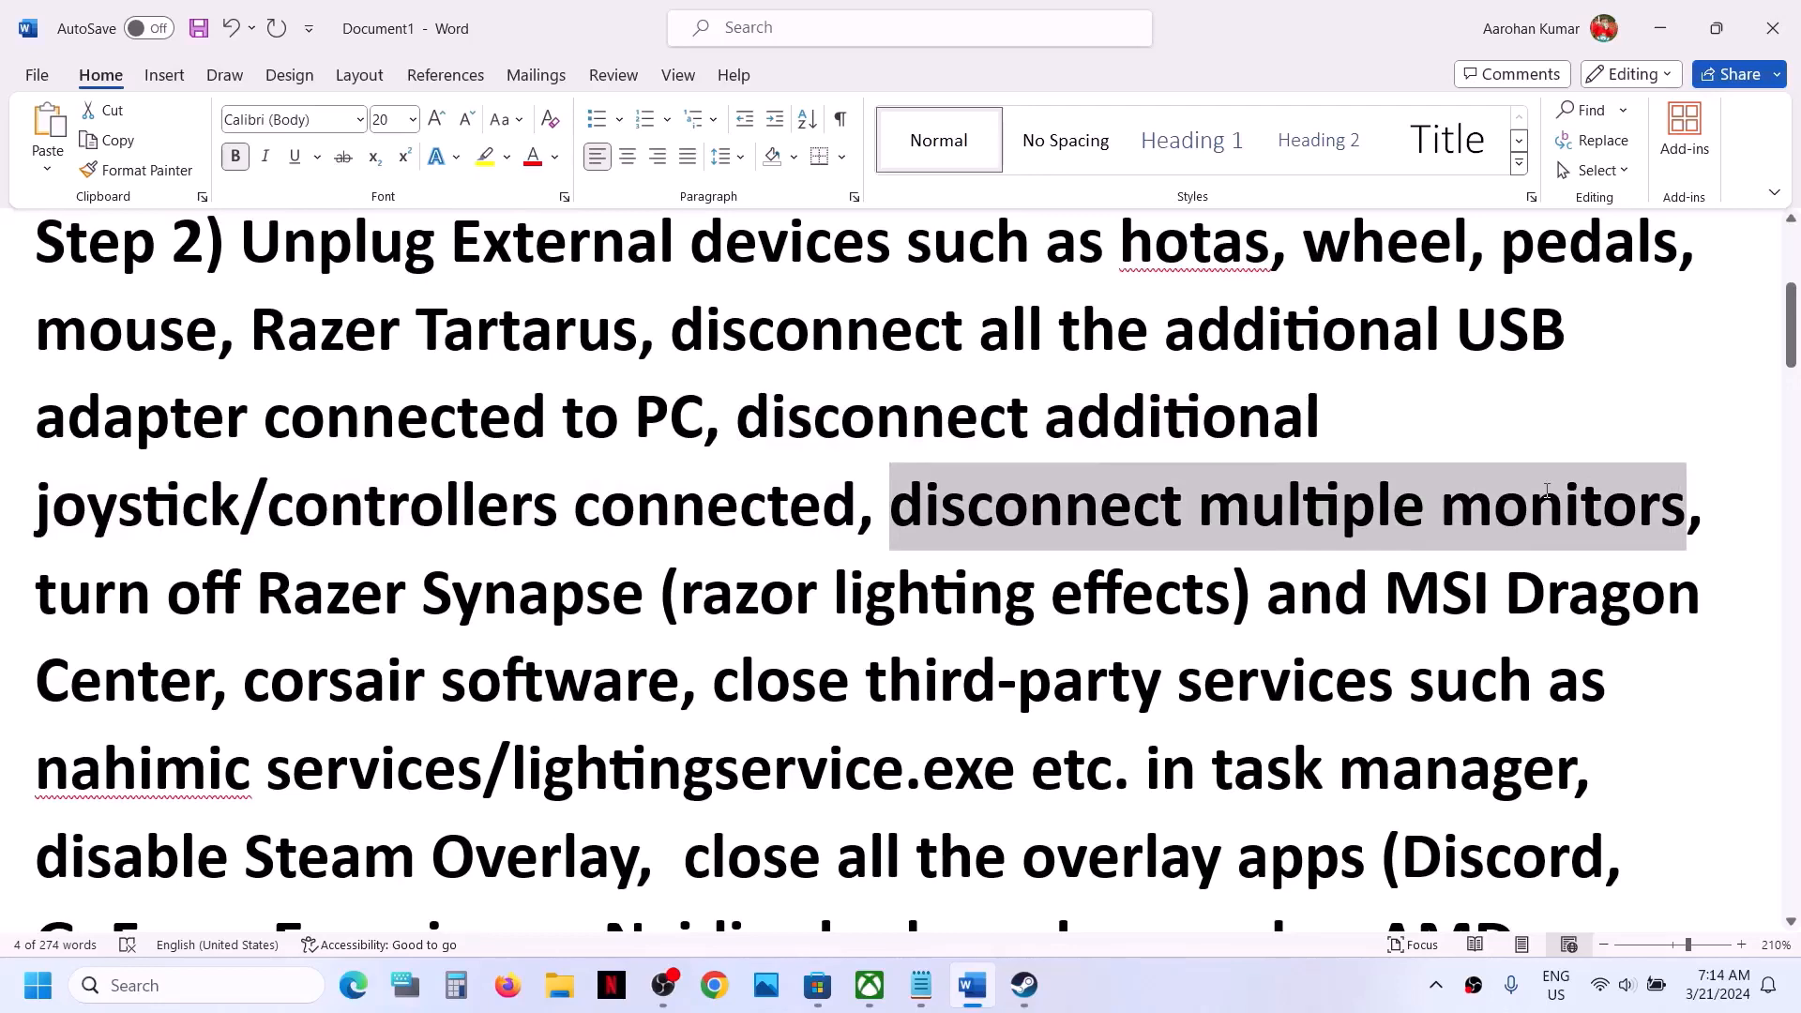
{"action": "left_click_drag", "start_coordinate": [1546, 491], "coordinate": [1545, 491]}
{"action": "left_click_drag", "start_coordinate": [47, 611], "coordinate": [1435, 766]}
{"action": "scroll", "coordinate": [1435, 767], "scroll_direction": "down", "scroll_amount": 1}
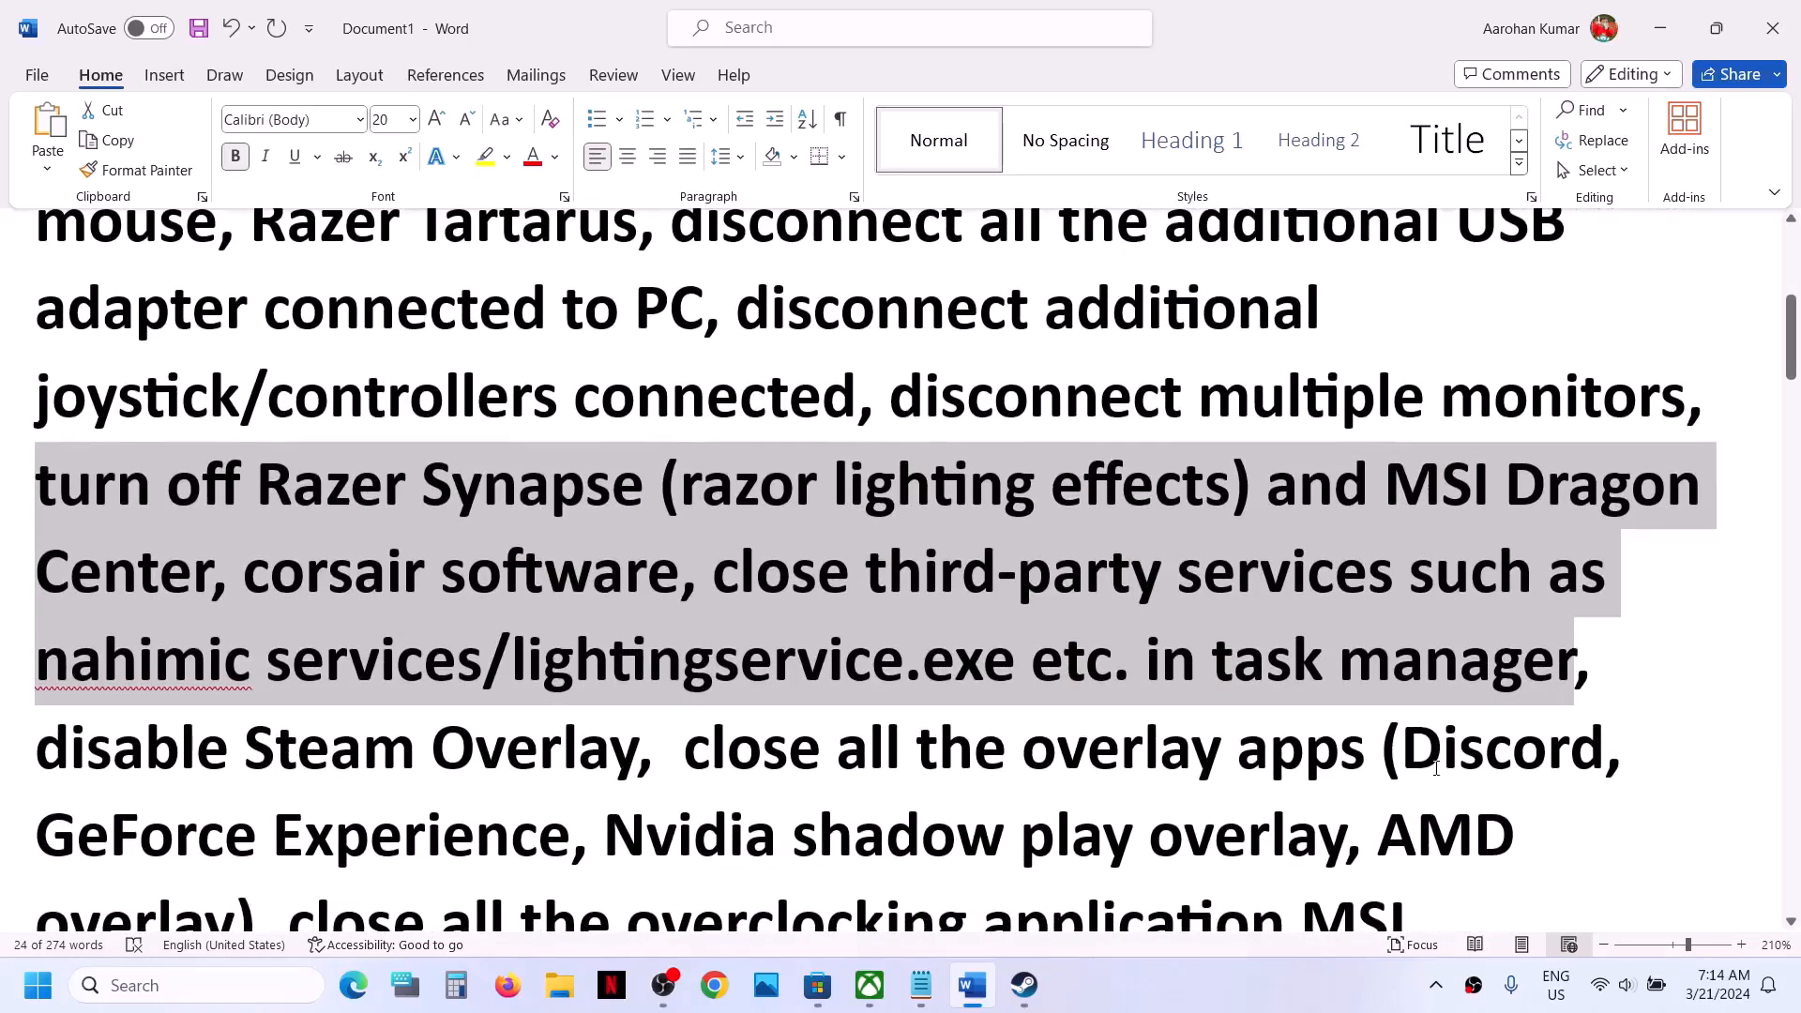
- Open Task Manager, show the End task option for OBS Studio, and close Task Manager
{"action": "right_click", "coordinate": [1207, 991]}
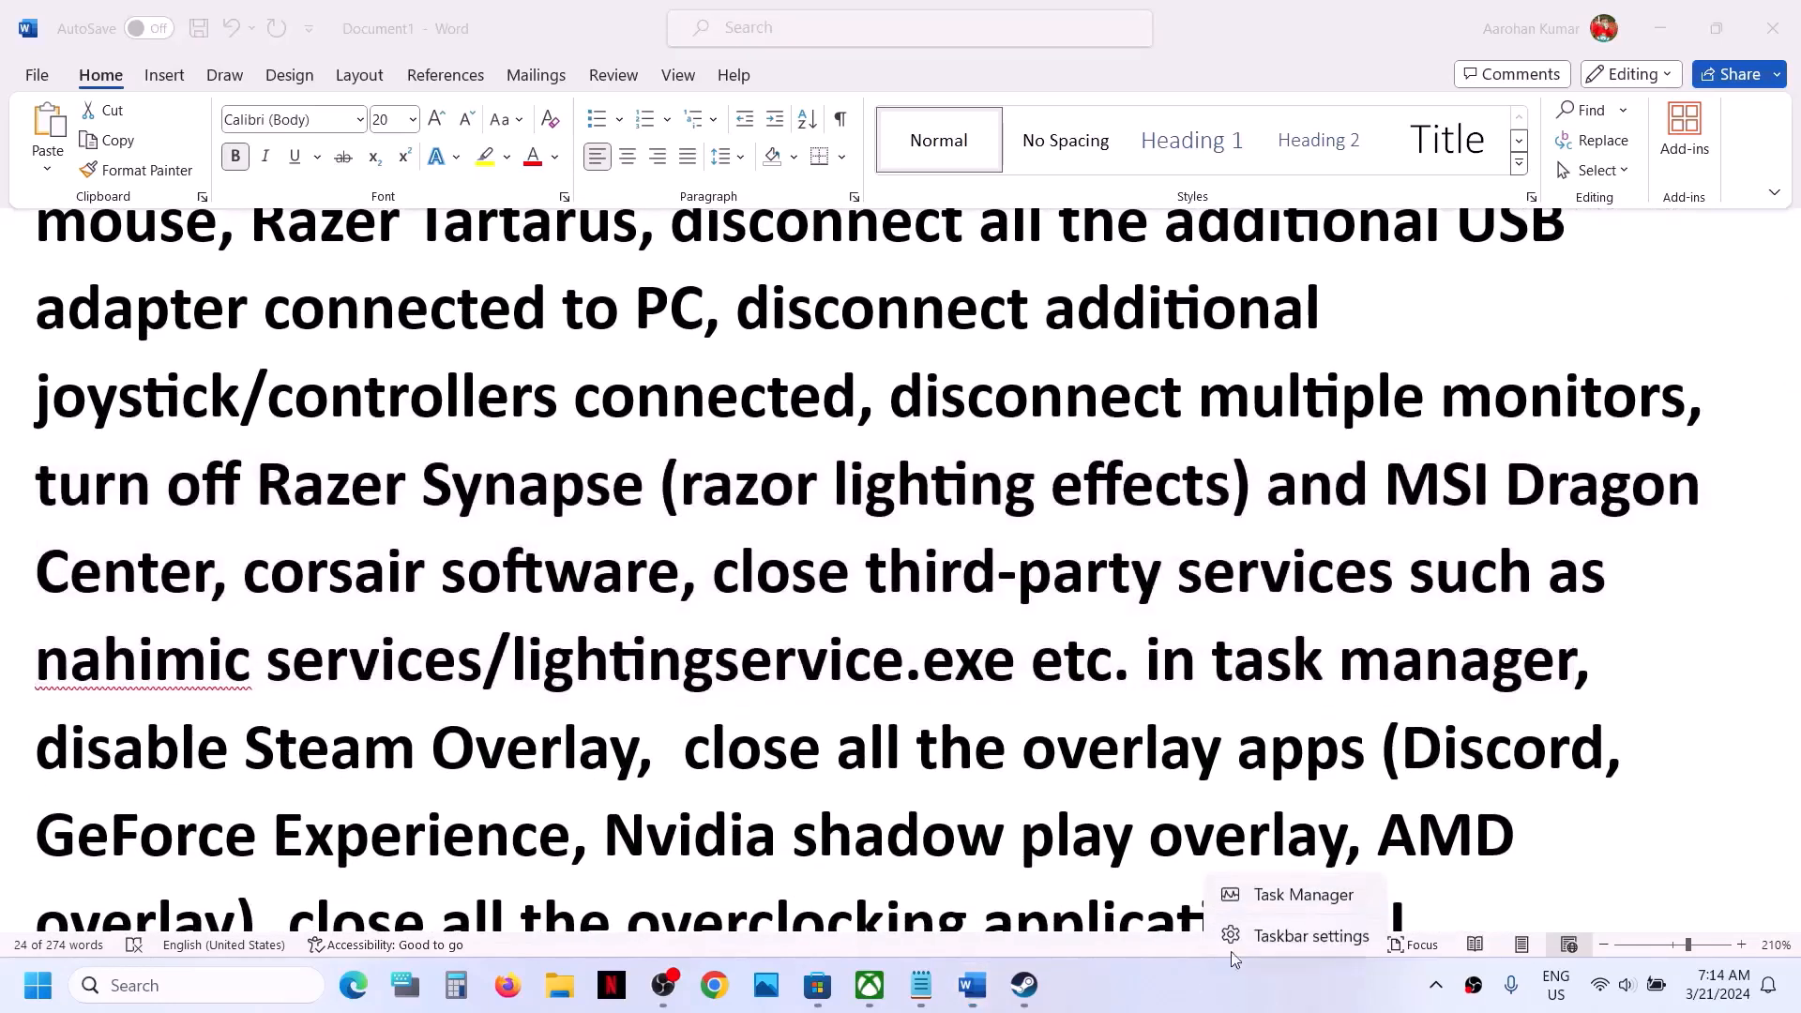
{"action": "left_click", "coordinate": [1294, 896]}
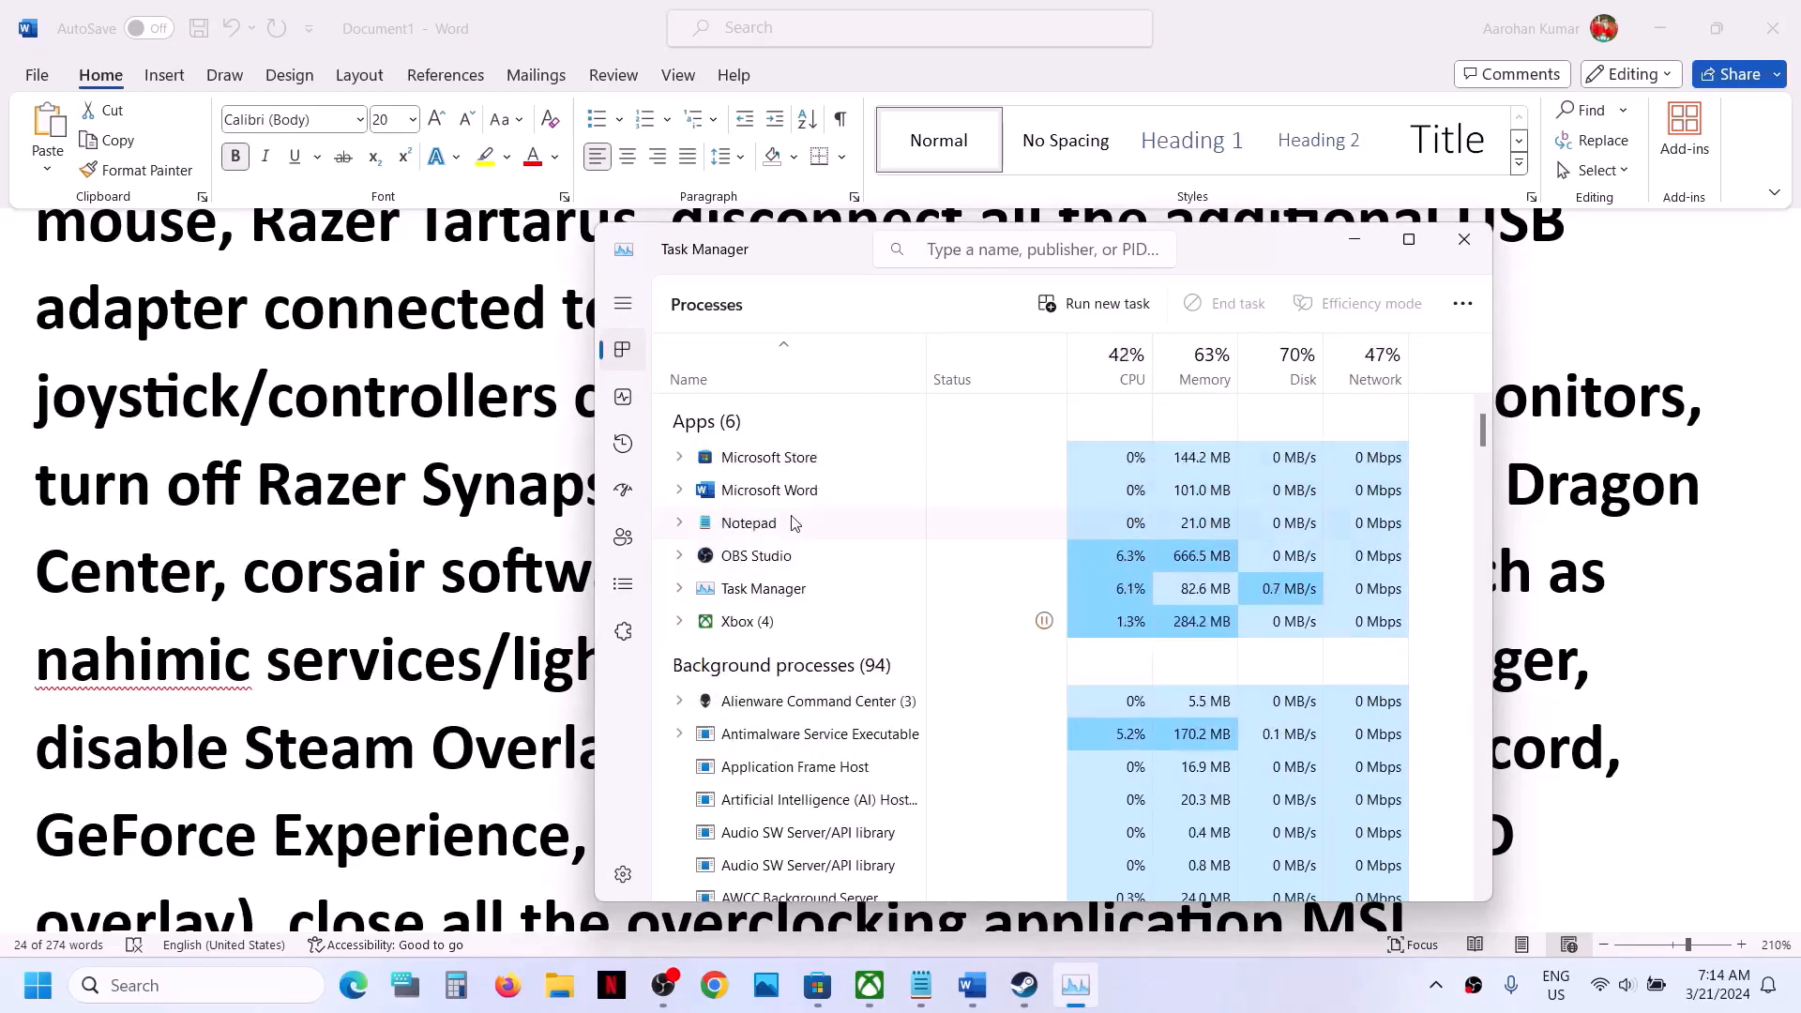
{"action": "right_click", "coordinate": [768, 560]}
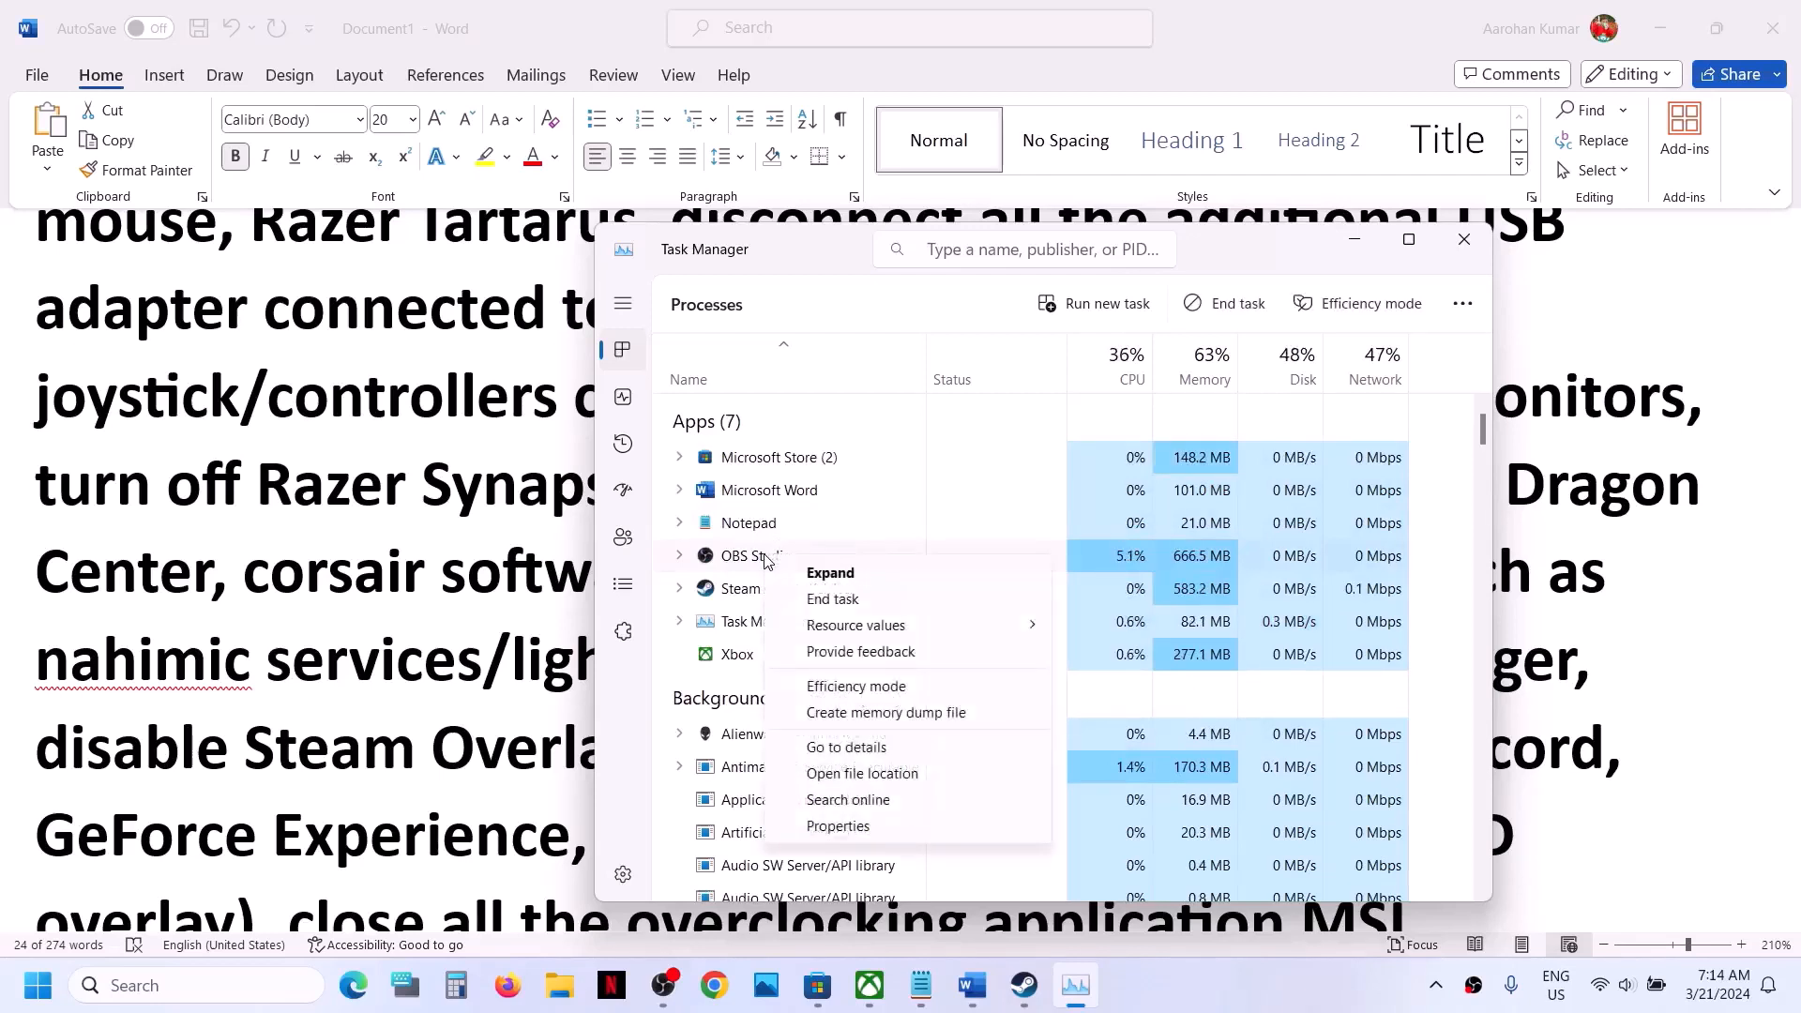
{"action": "left_click", "coordinate": [846, 600]}
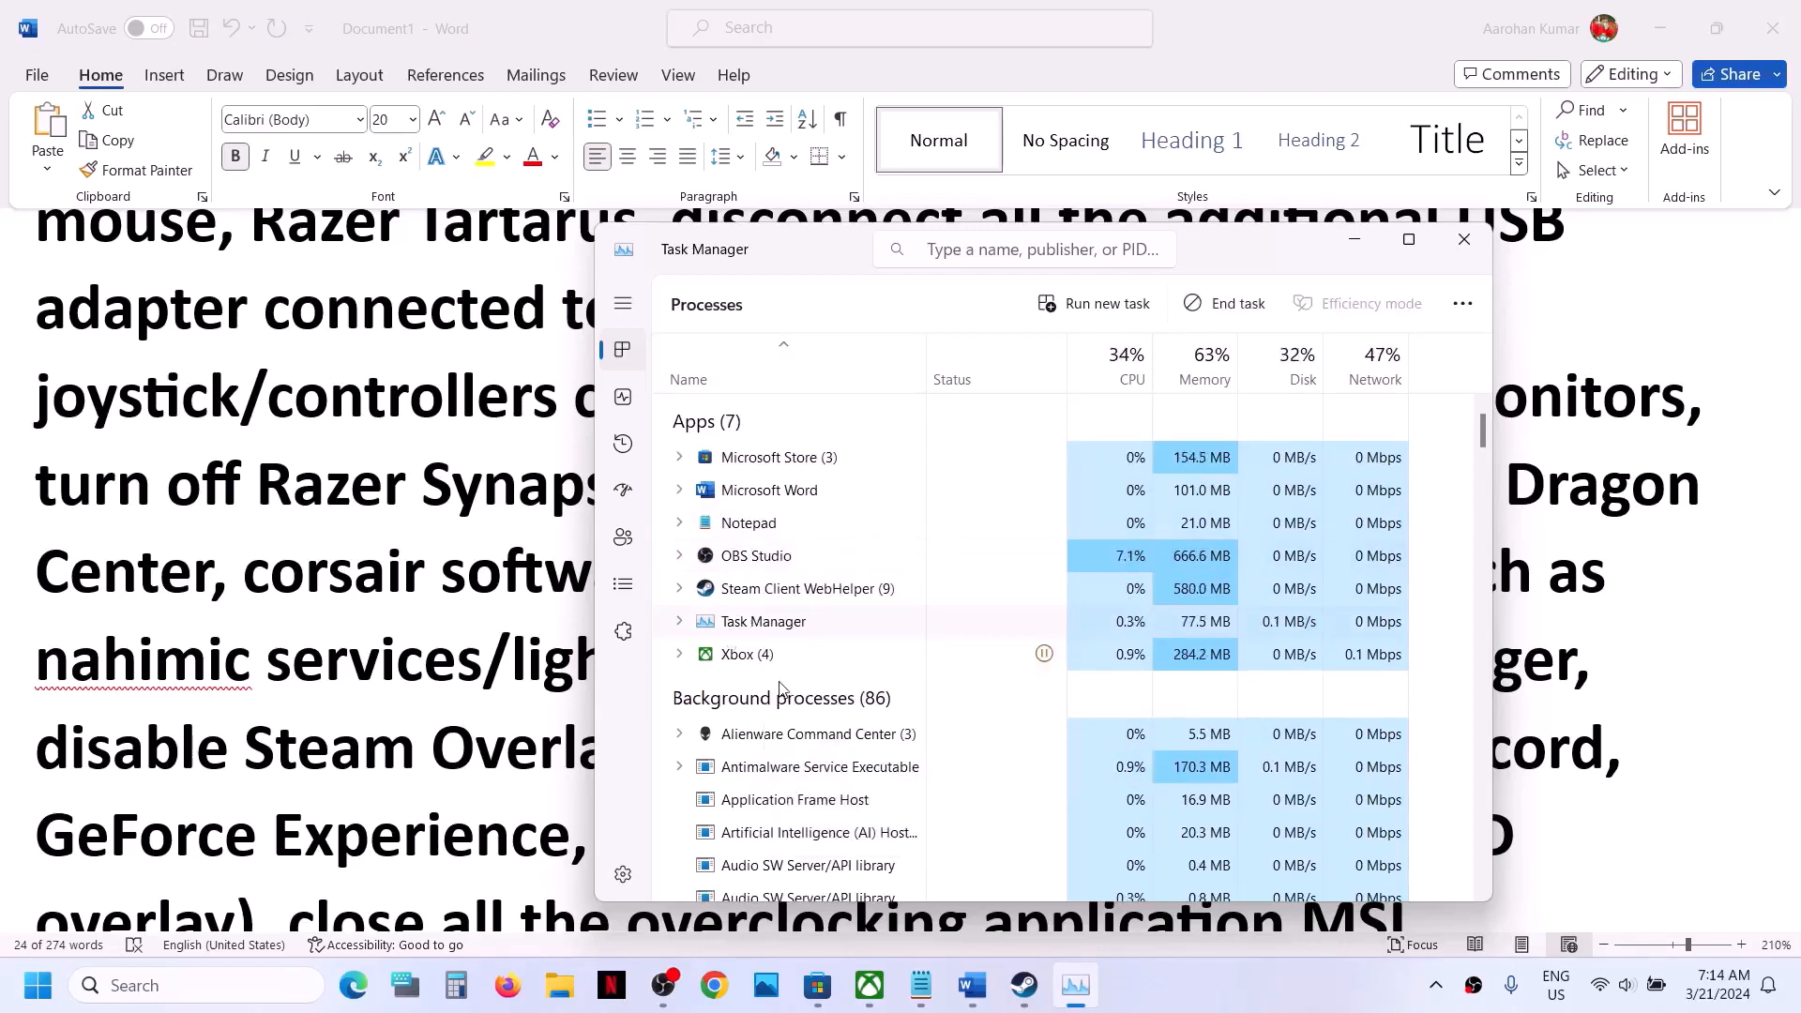
{"action": "left_click", "coordinate": [1485, 242]}
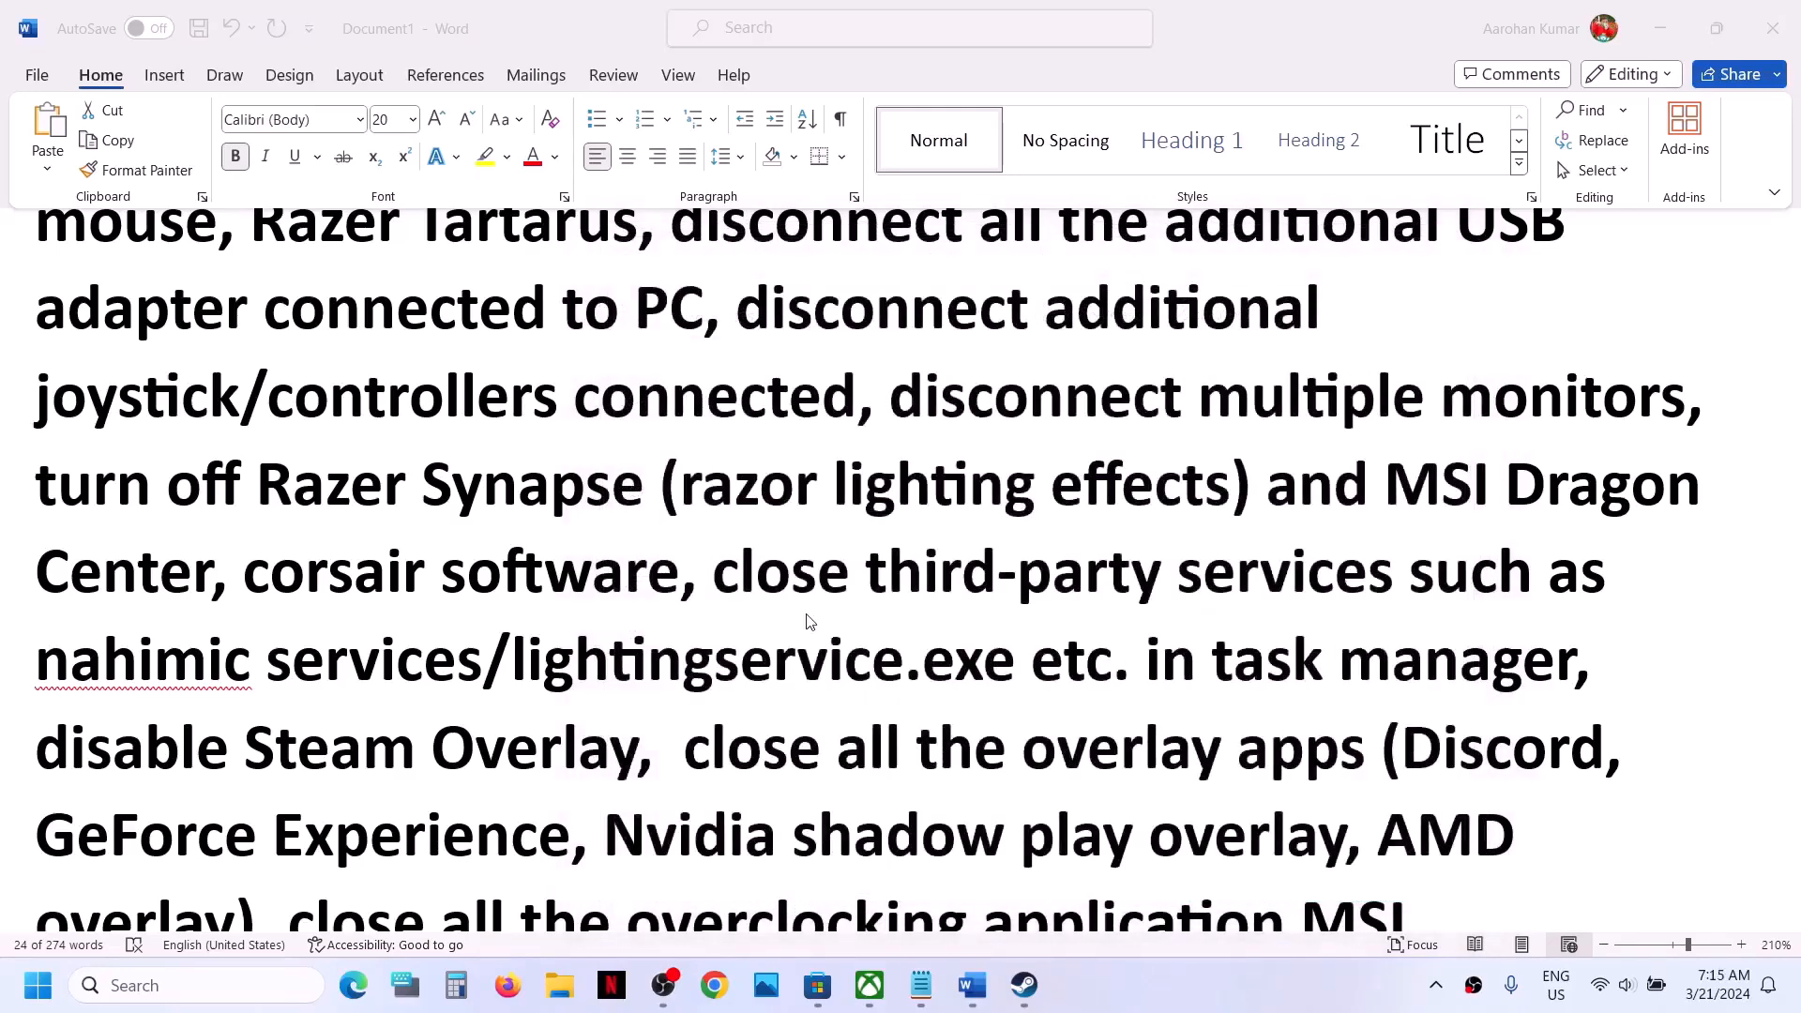
- Switch to Steam and check the in-game Steam Overlay setting in Alone in the Dark's general properties
{"action": "scroll", "coordinate": [809, 621], "scroll_direction": "down", "scroll_amount": 3}
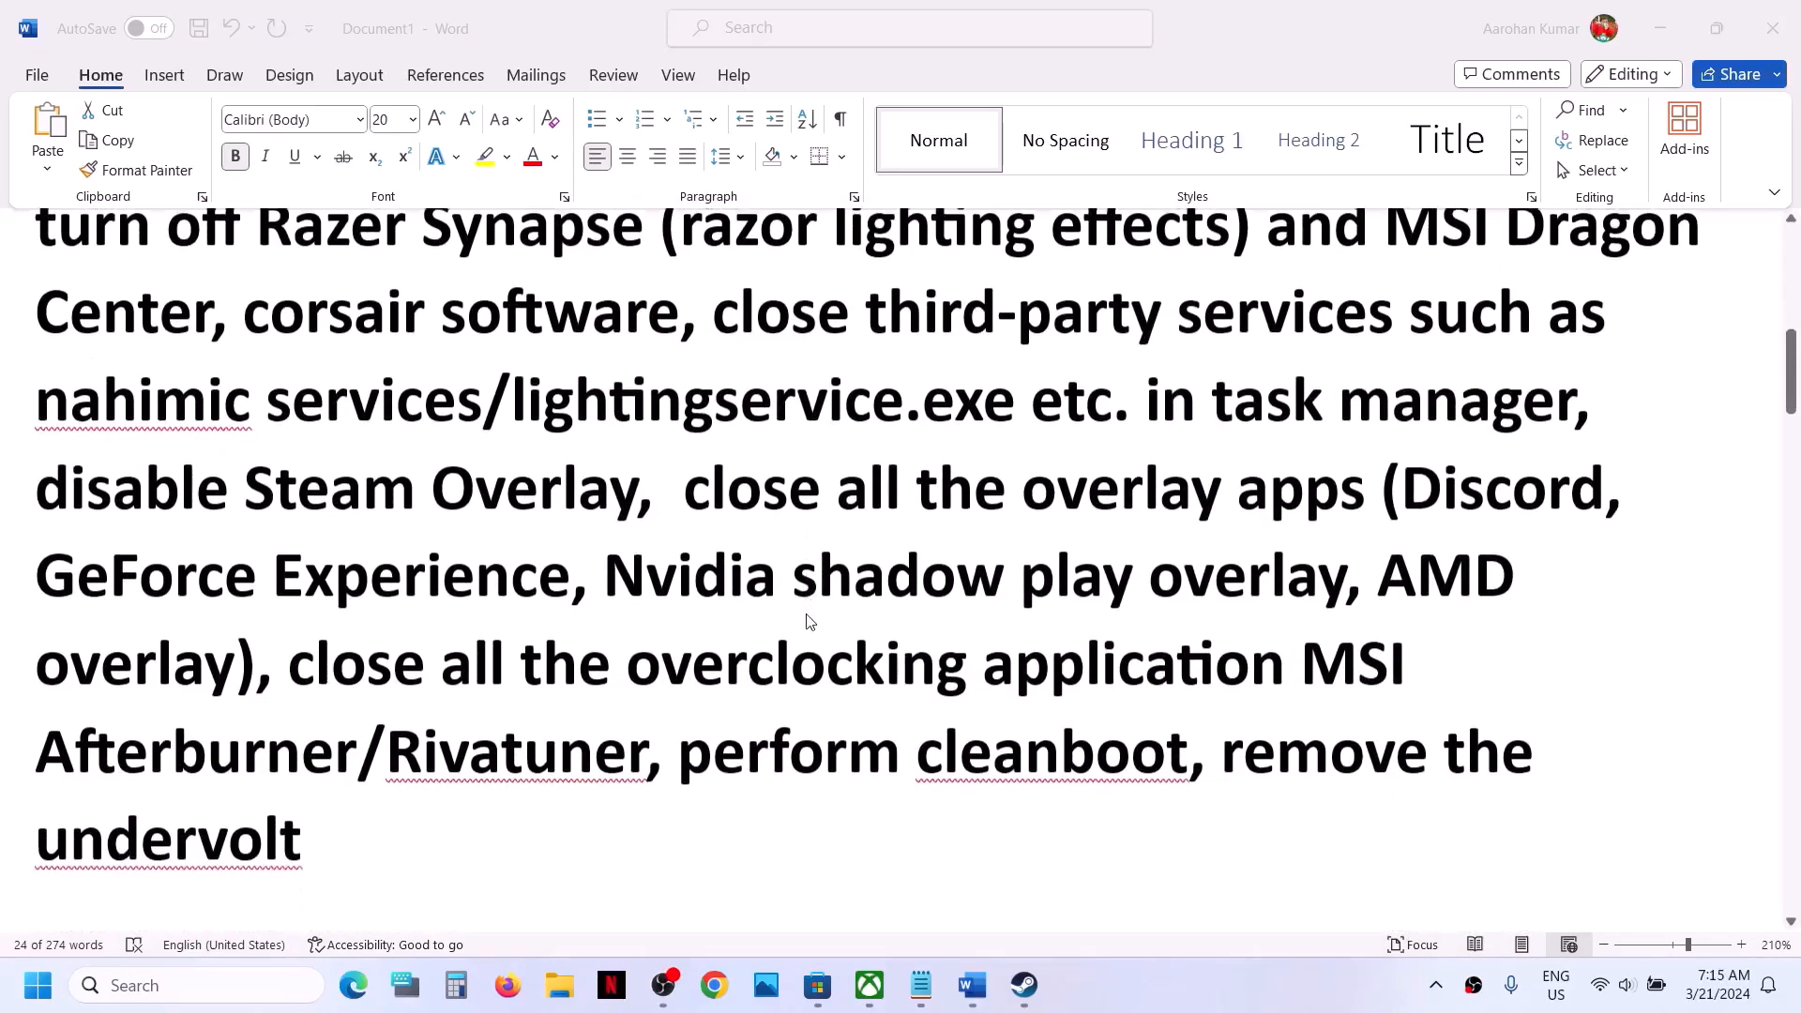
{"action": "scroll", "coordinate": [778, 574], "scroll_direction": "up", "scroll_amount": 2}
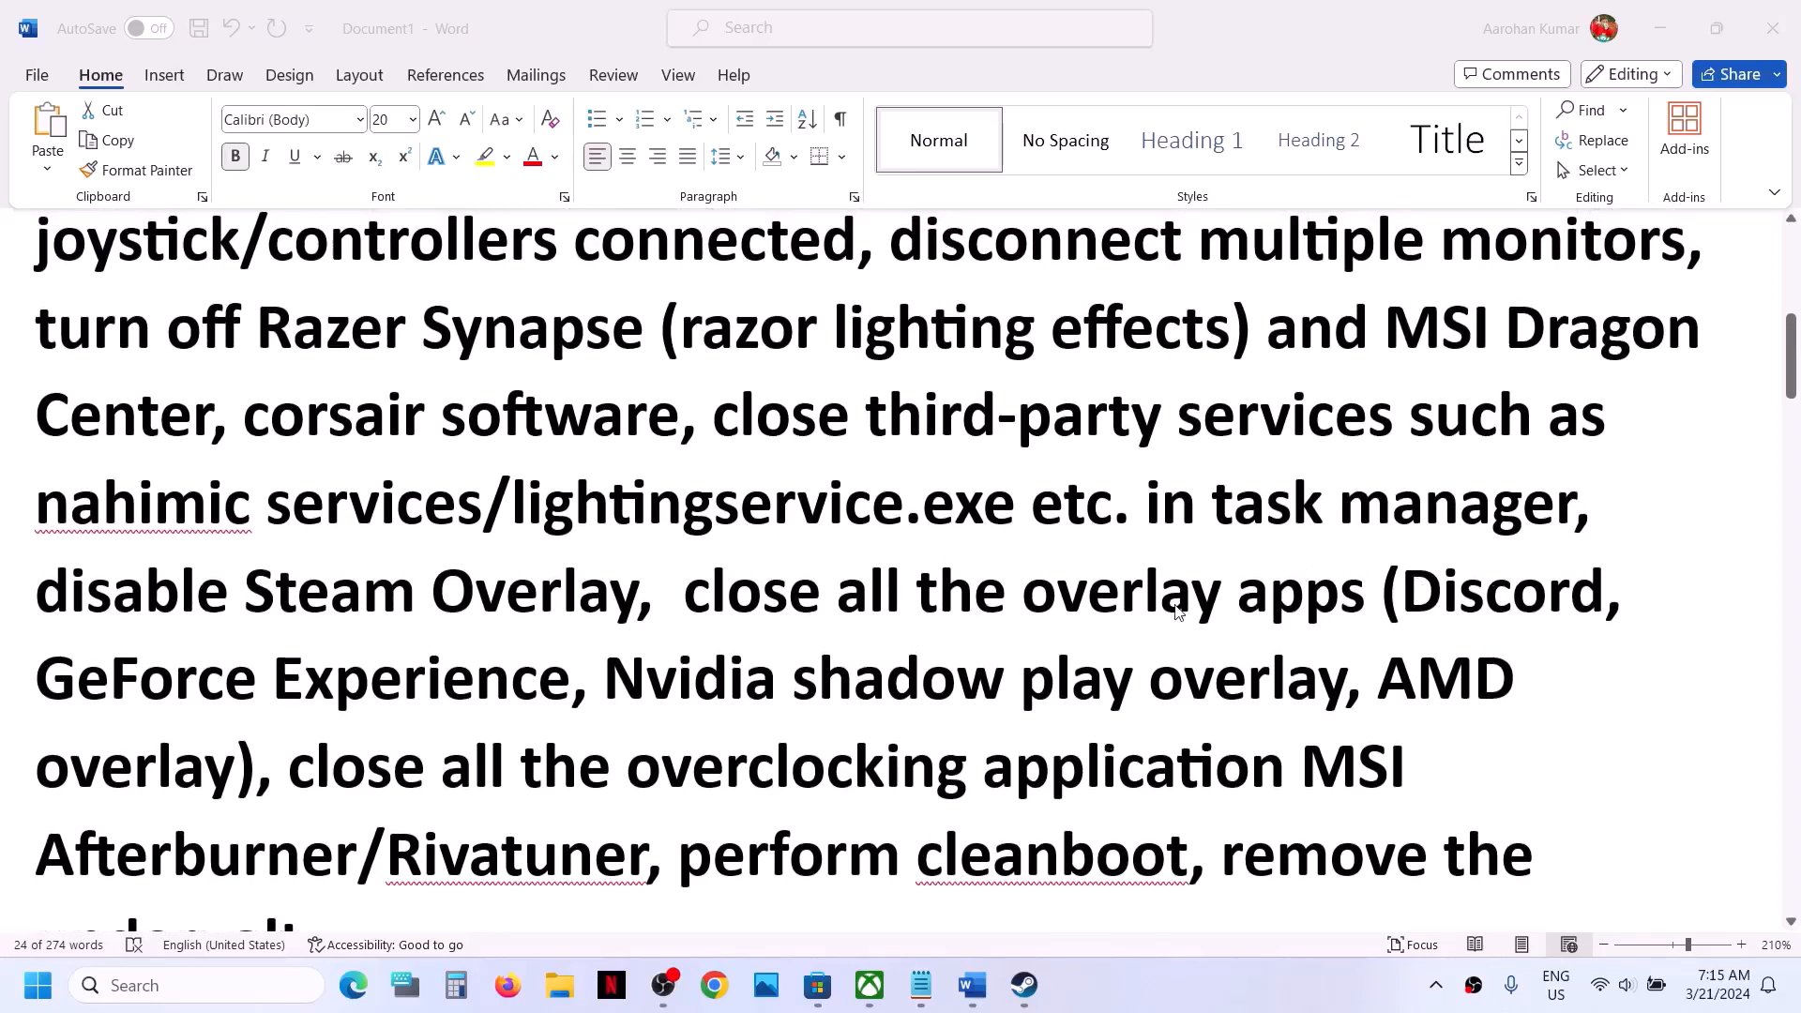
{"action": "left_click", "coordinate": [107, 583]}
{"action": "left_click", "coordinate": [205, 631]}
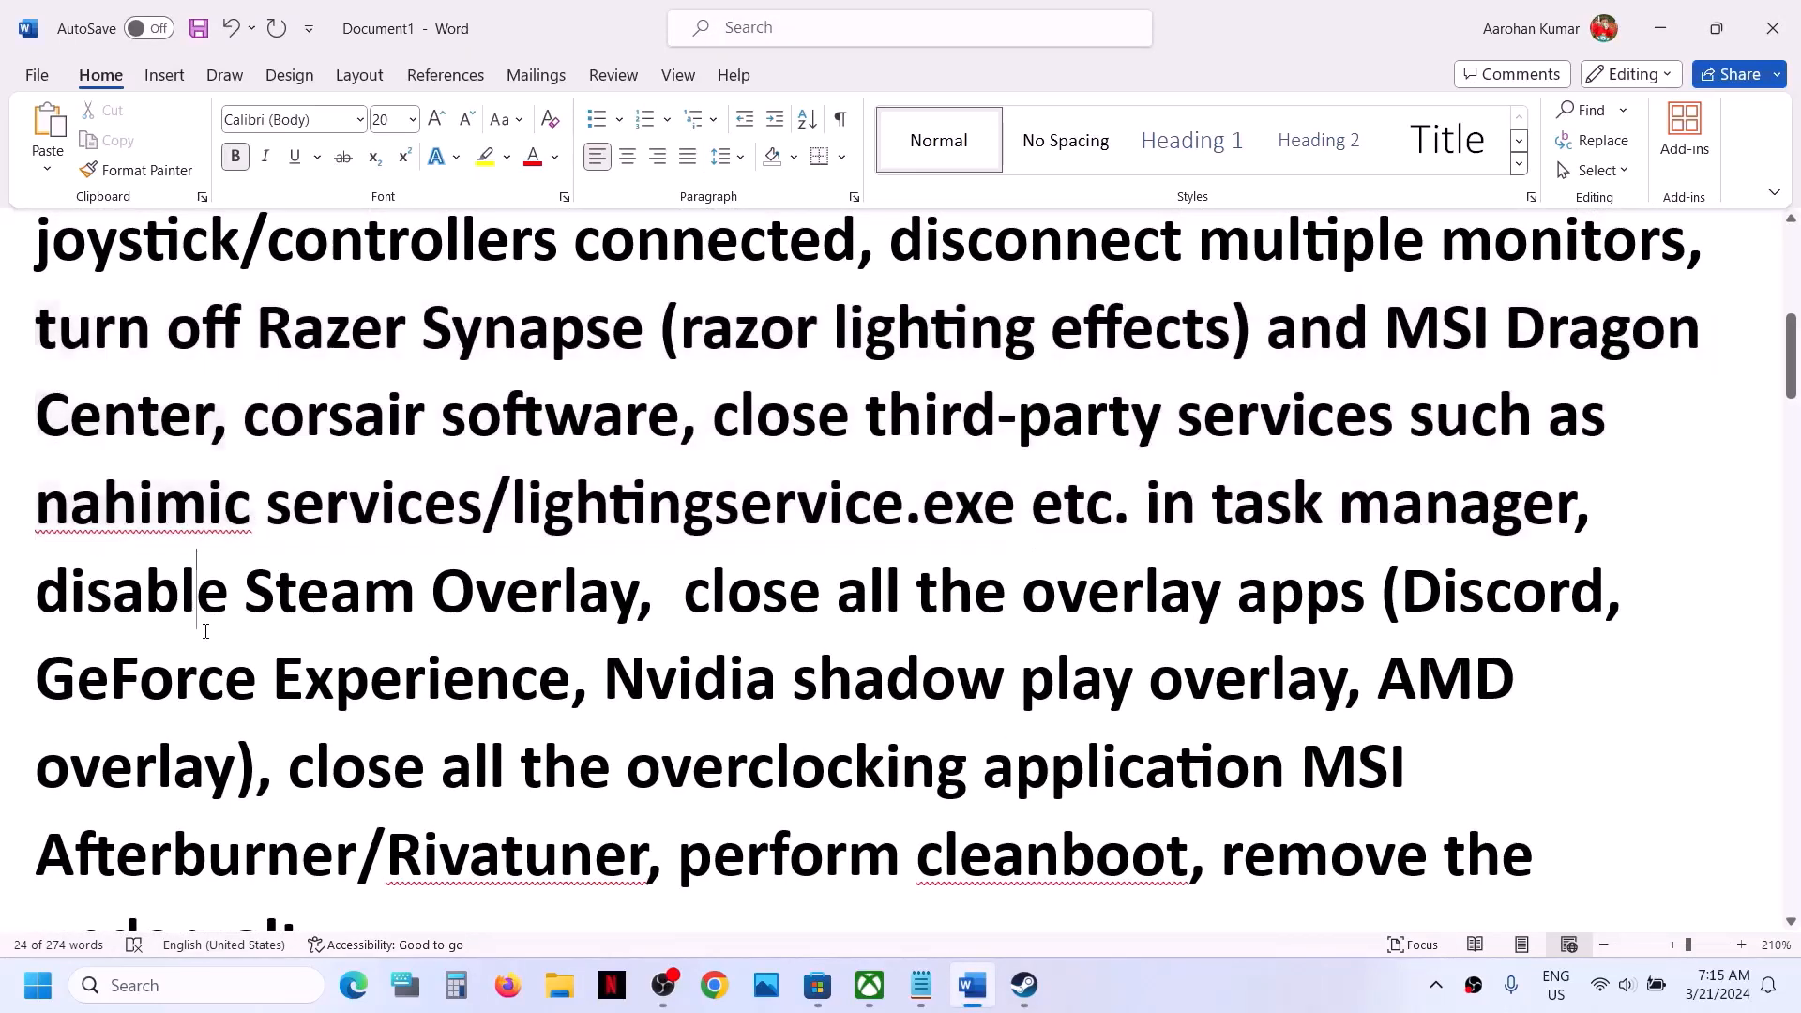
{"action": "left_click", "coordinate": [1034, 1000]}
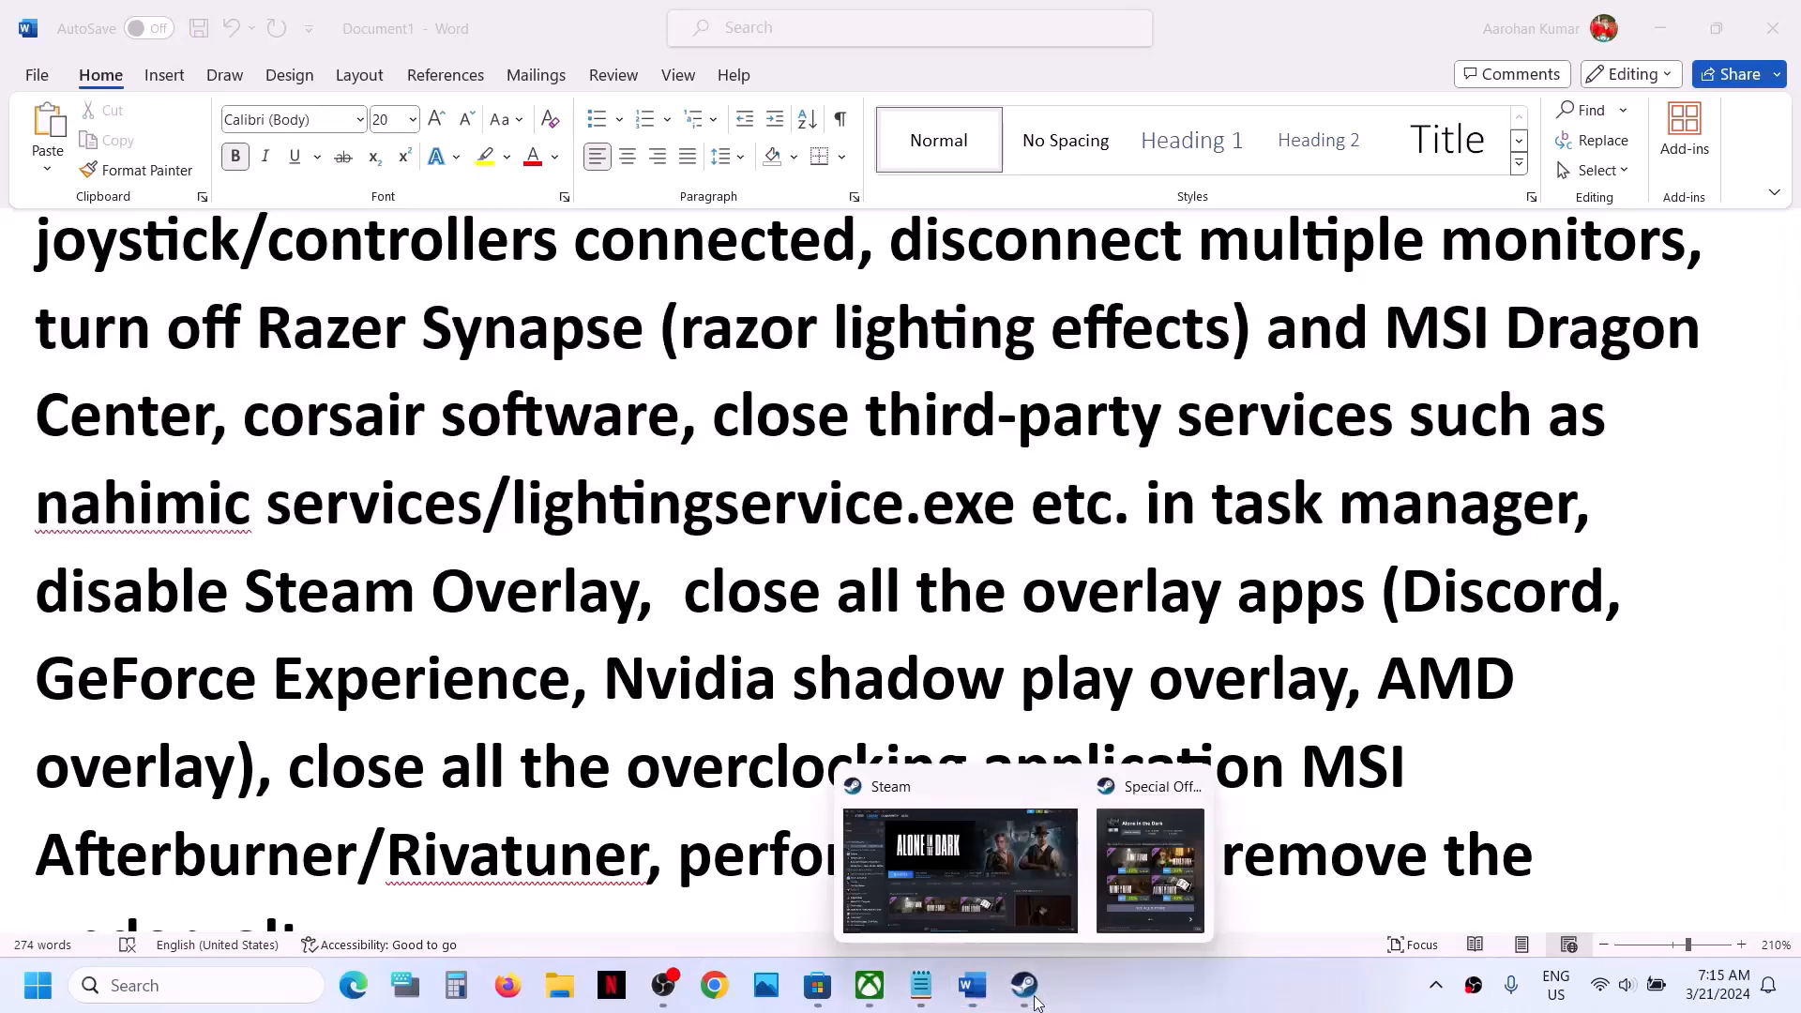
{"action": "left_click", "coordinate": [953, 874]}
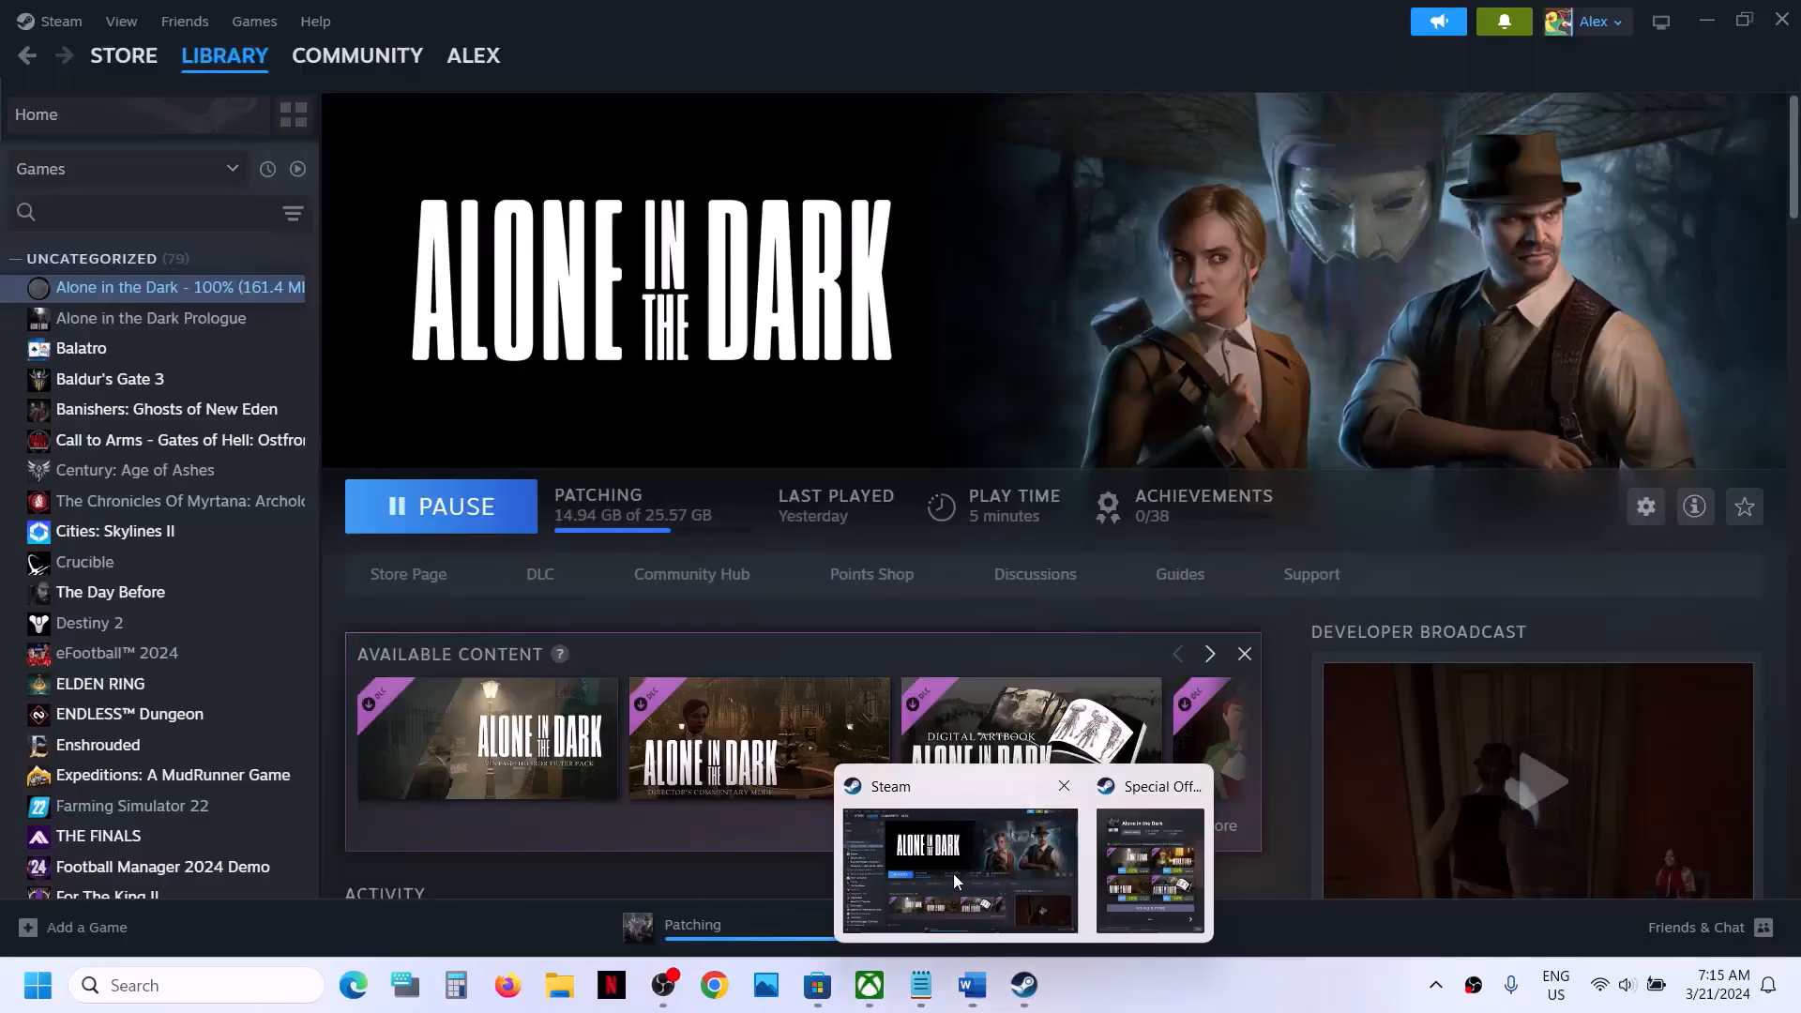
{"action": "right_click", "coordinate": [157, 292]}
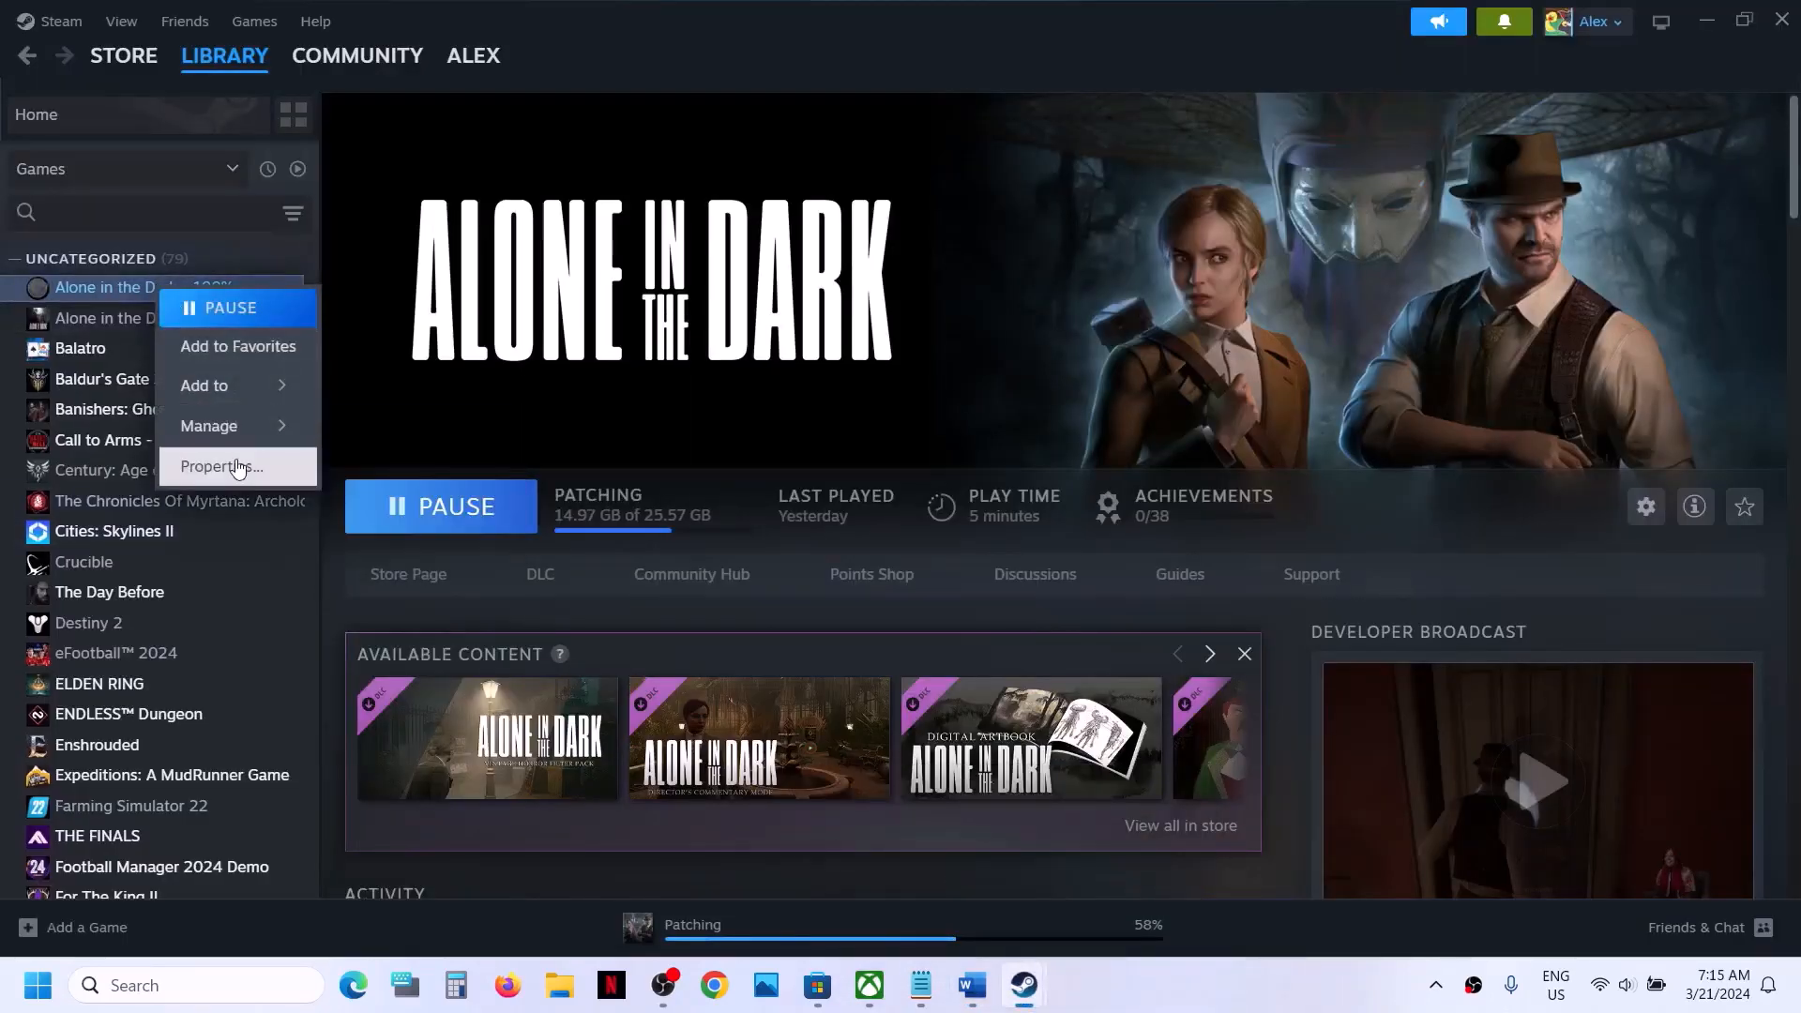
{"action": "left_click", "coordinate": [230, 466]}
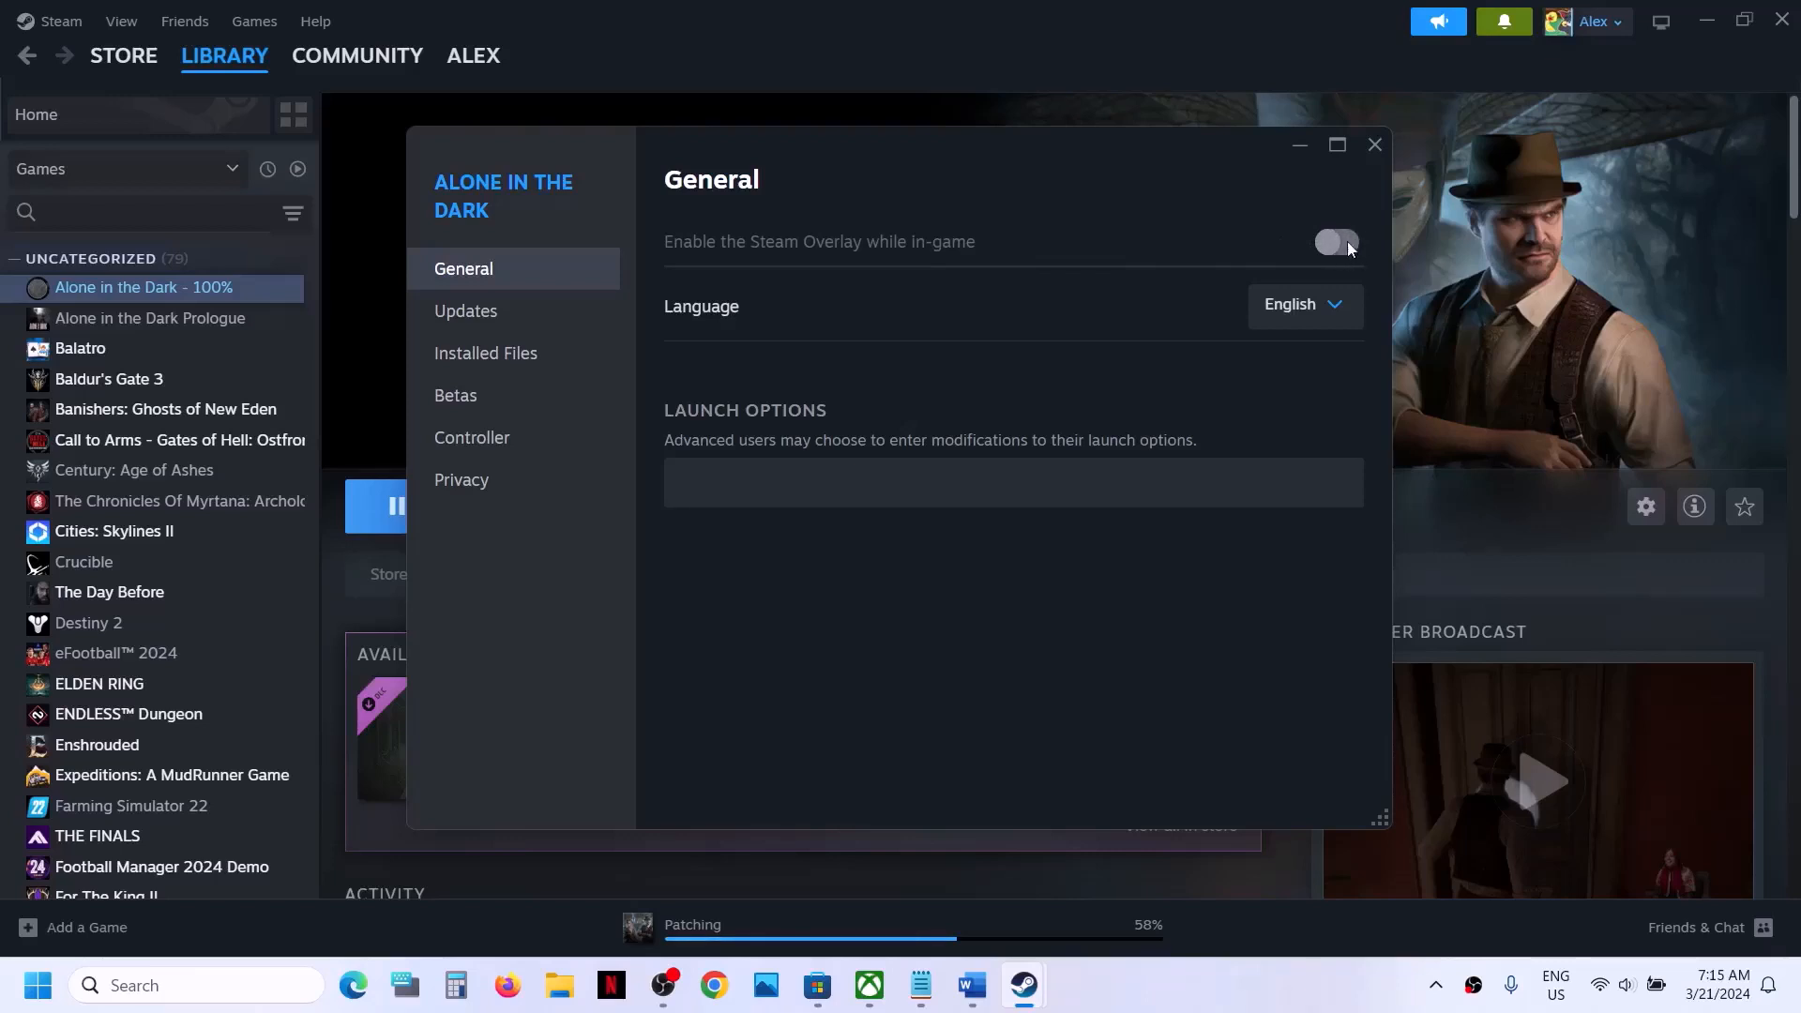
{"action": "left_click", "coordinate": [1370, 151]}
- Return to the Word document and review the instruction to close overlay apps such as Discord
{"action": "left_click", "coordinate": [975, 990]}
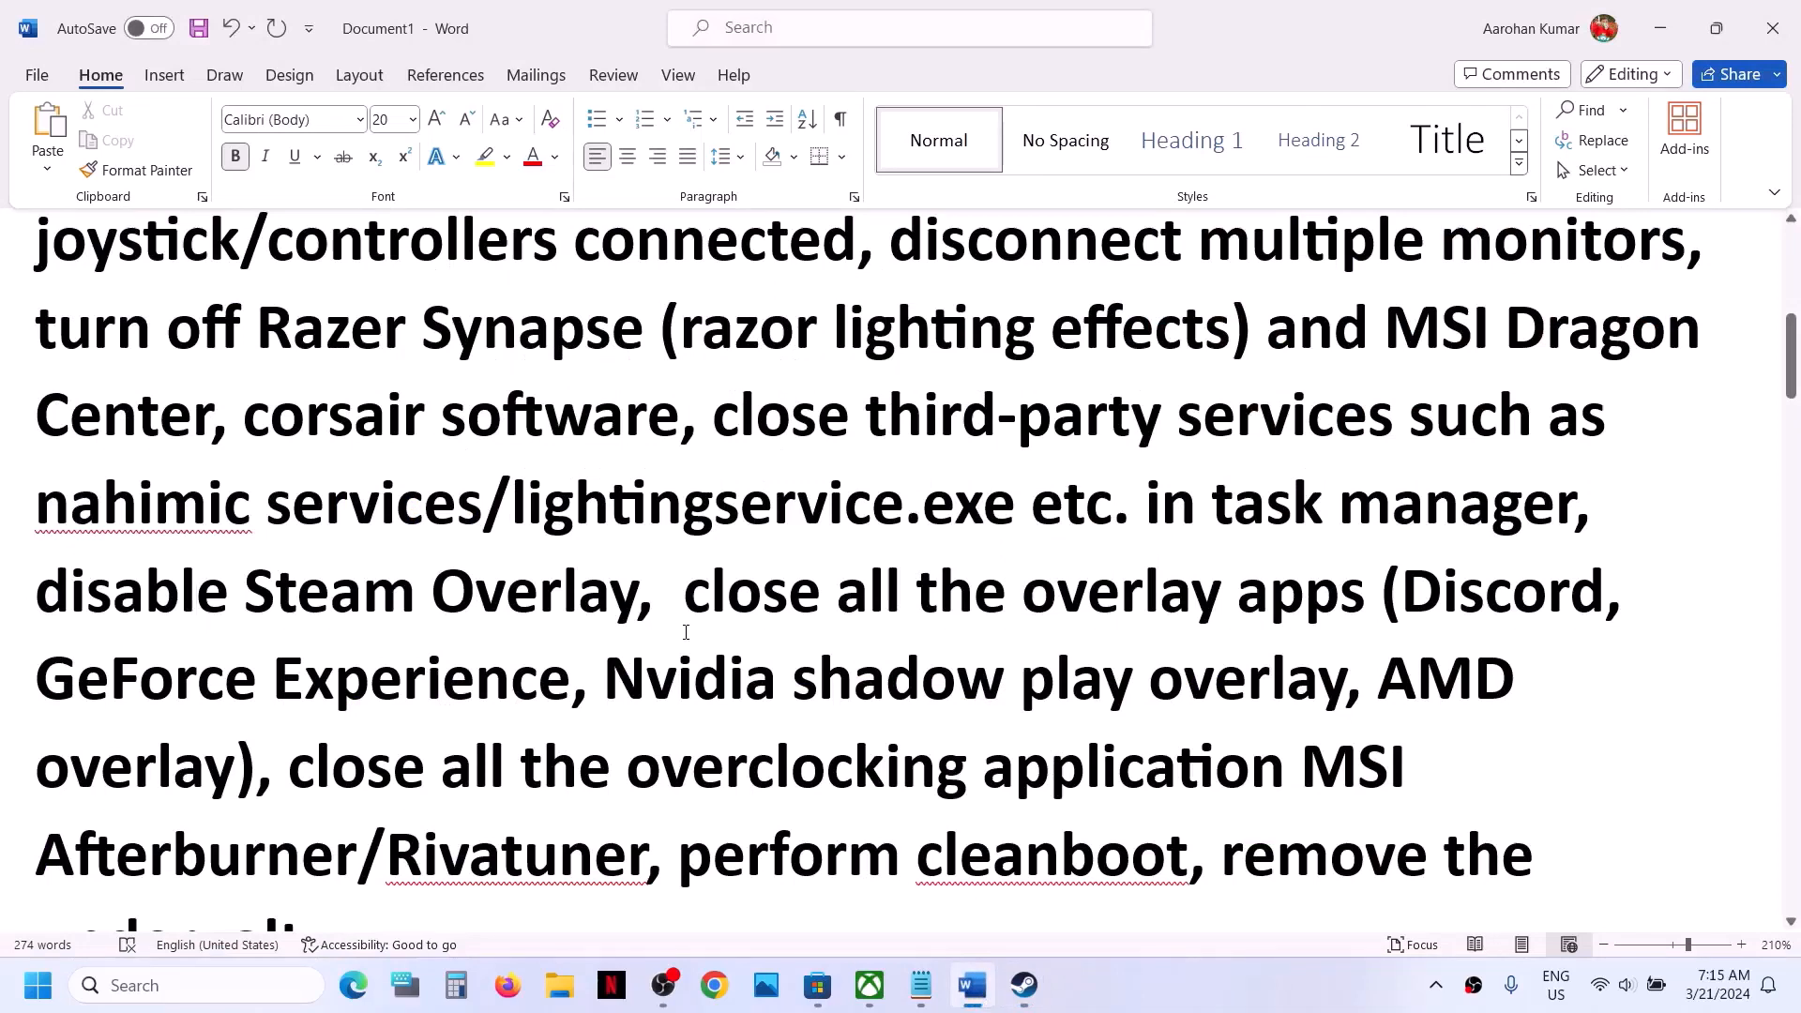
{"action": "left_click_drag", "start_coordinate": [700, 593], "coordinate": [1226, 594]}
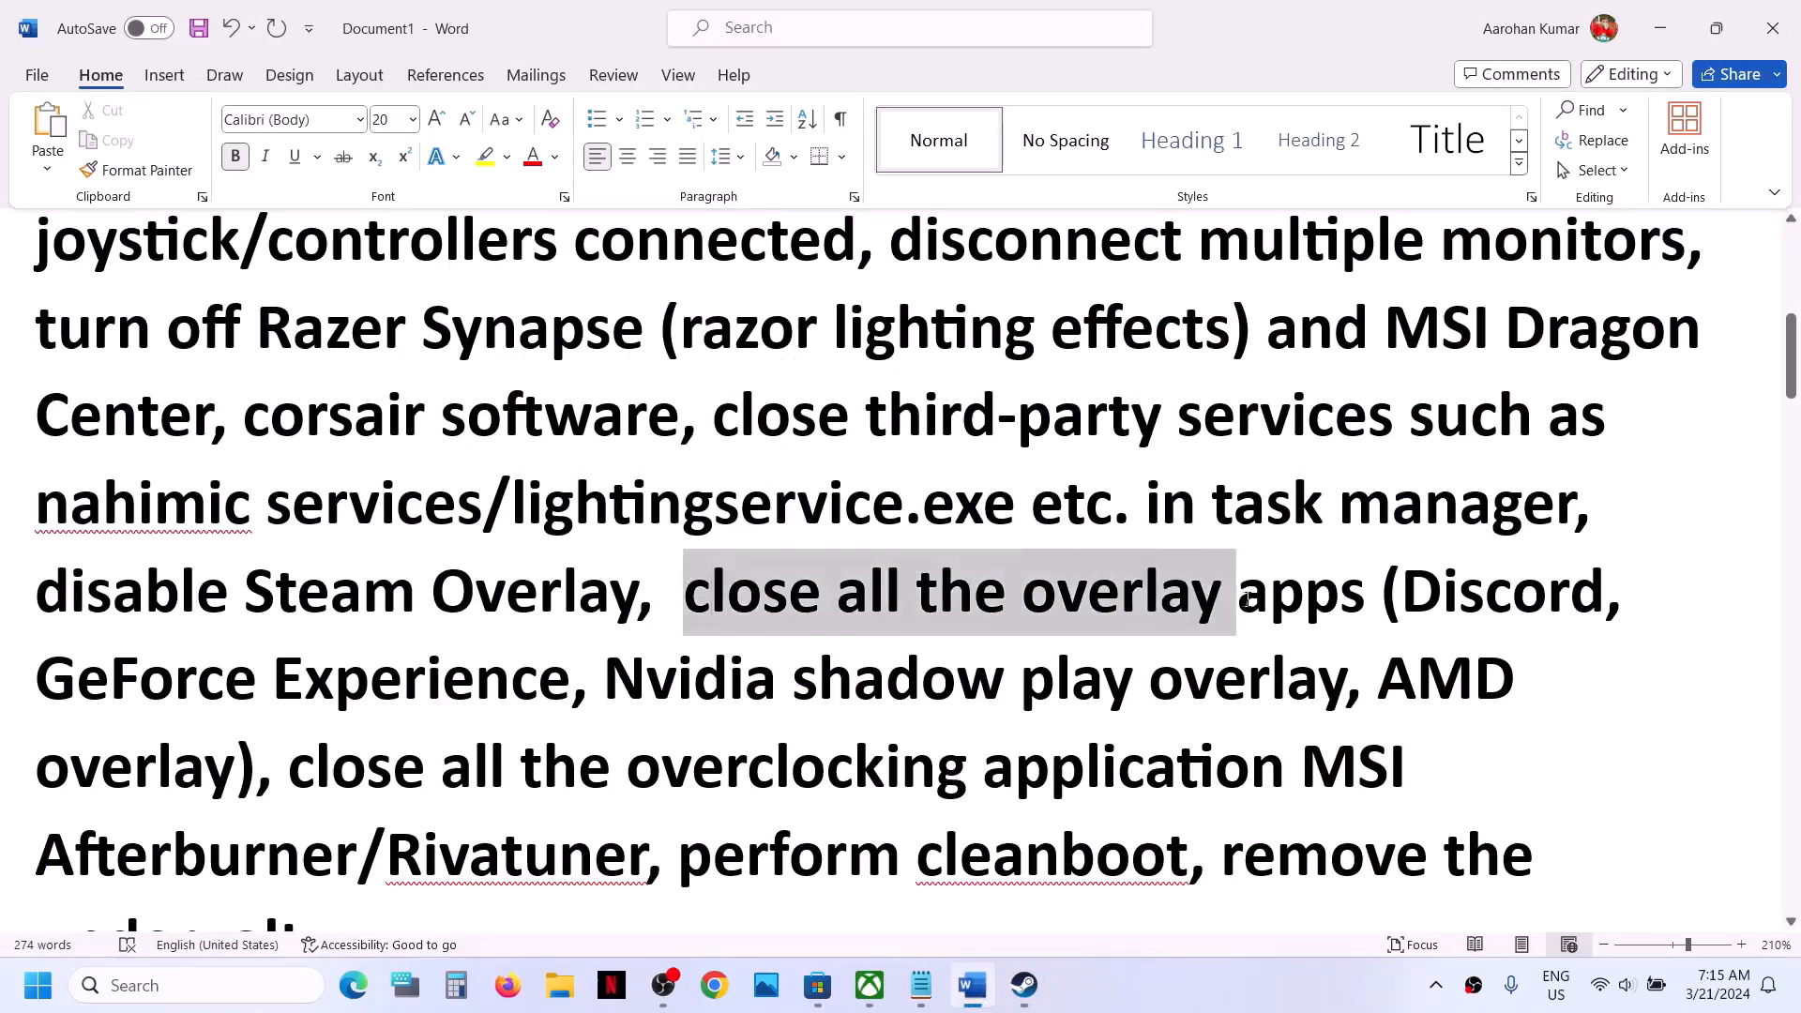
{"action": "left_click_drag", "start_coordinate": [1401, 593], "coordinate": [1568, 600]}
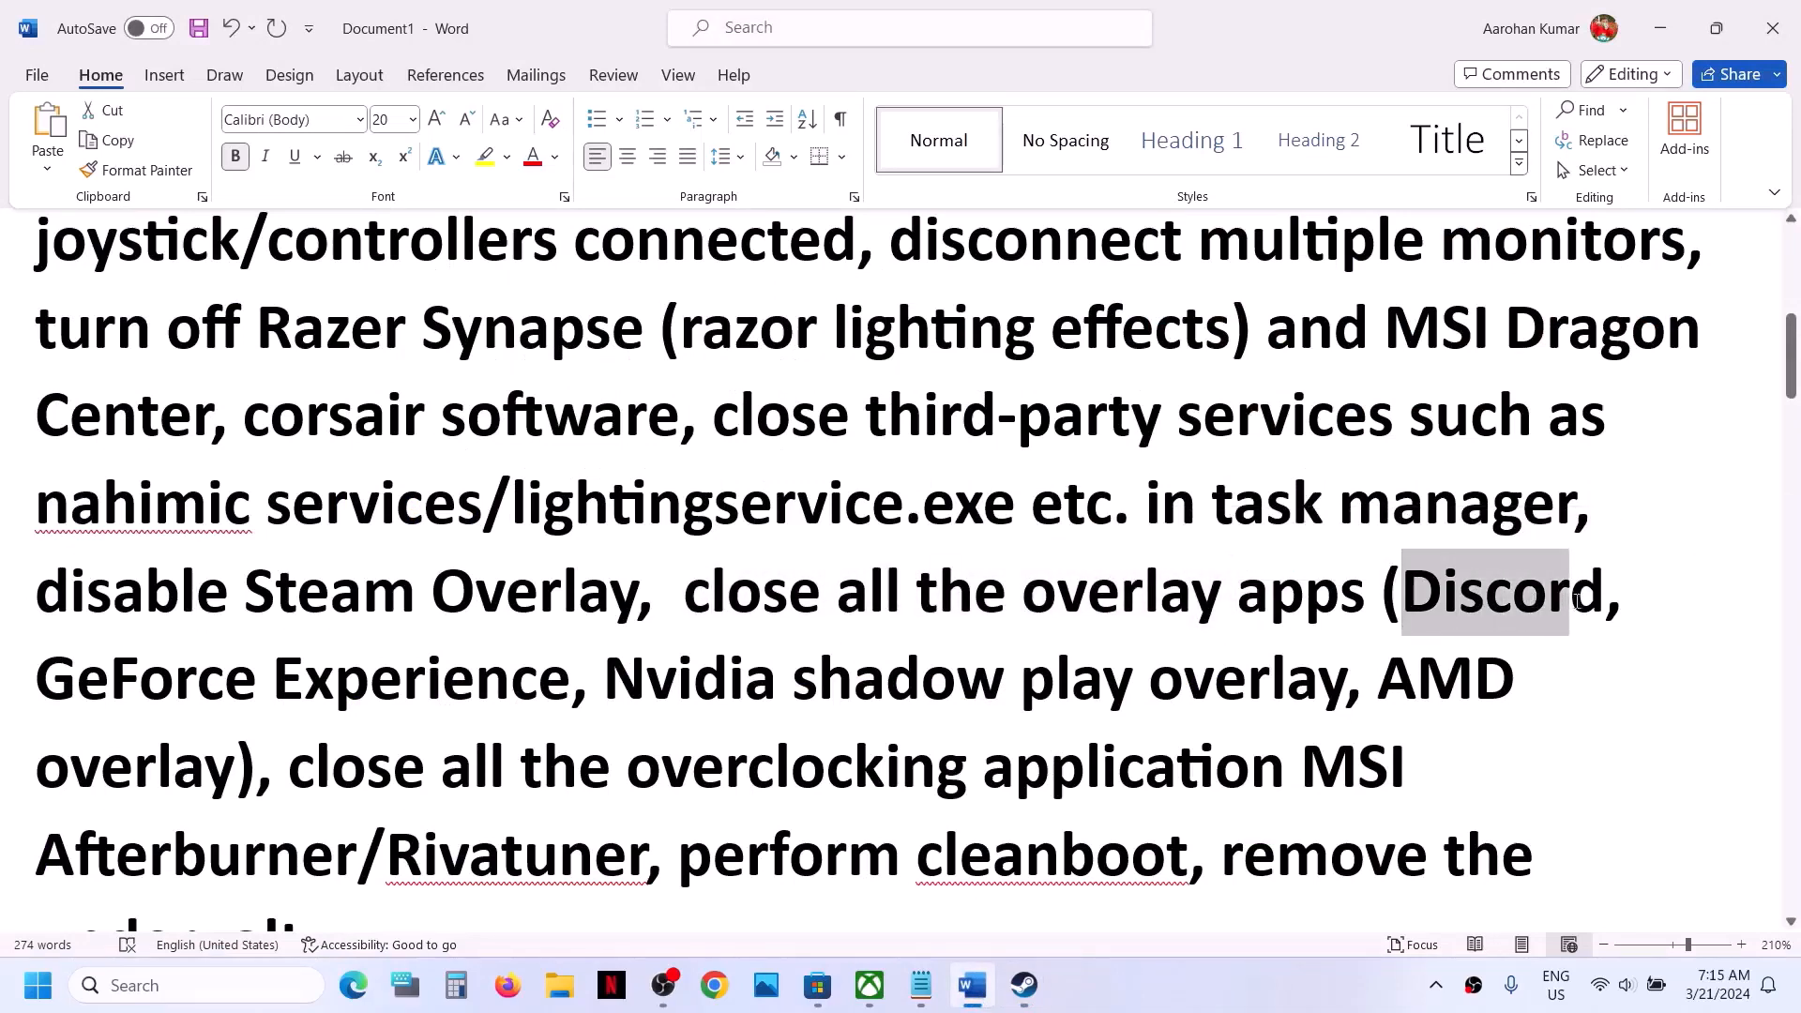
- Quit the Ubisoft Connect launcher running in the background
{"action": "left_click", "coordinate": [1435, 987]}
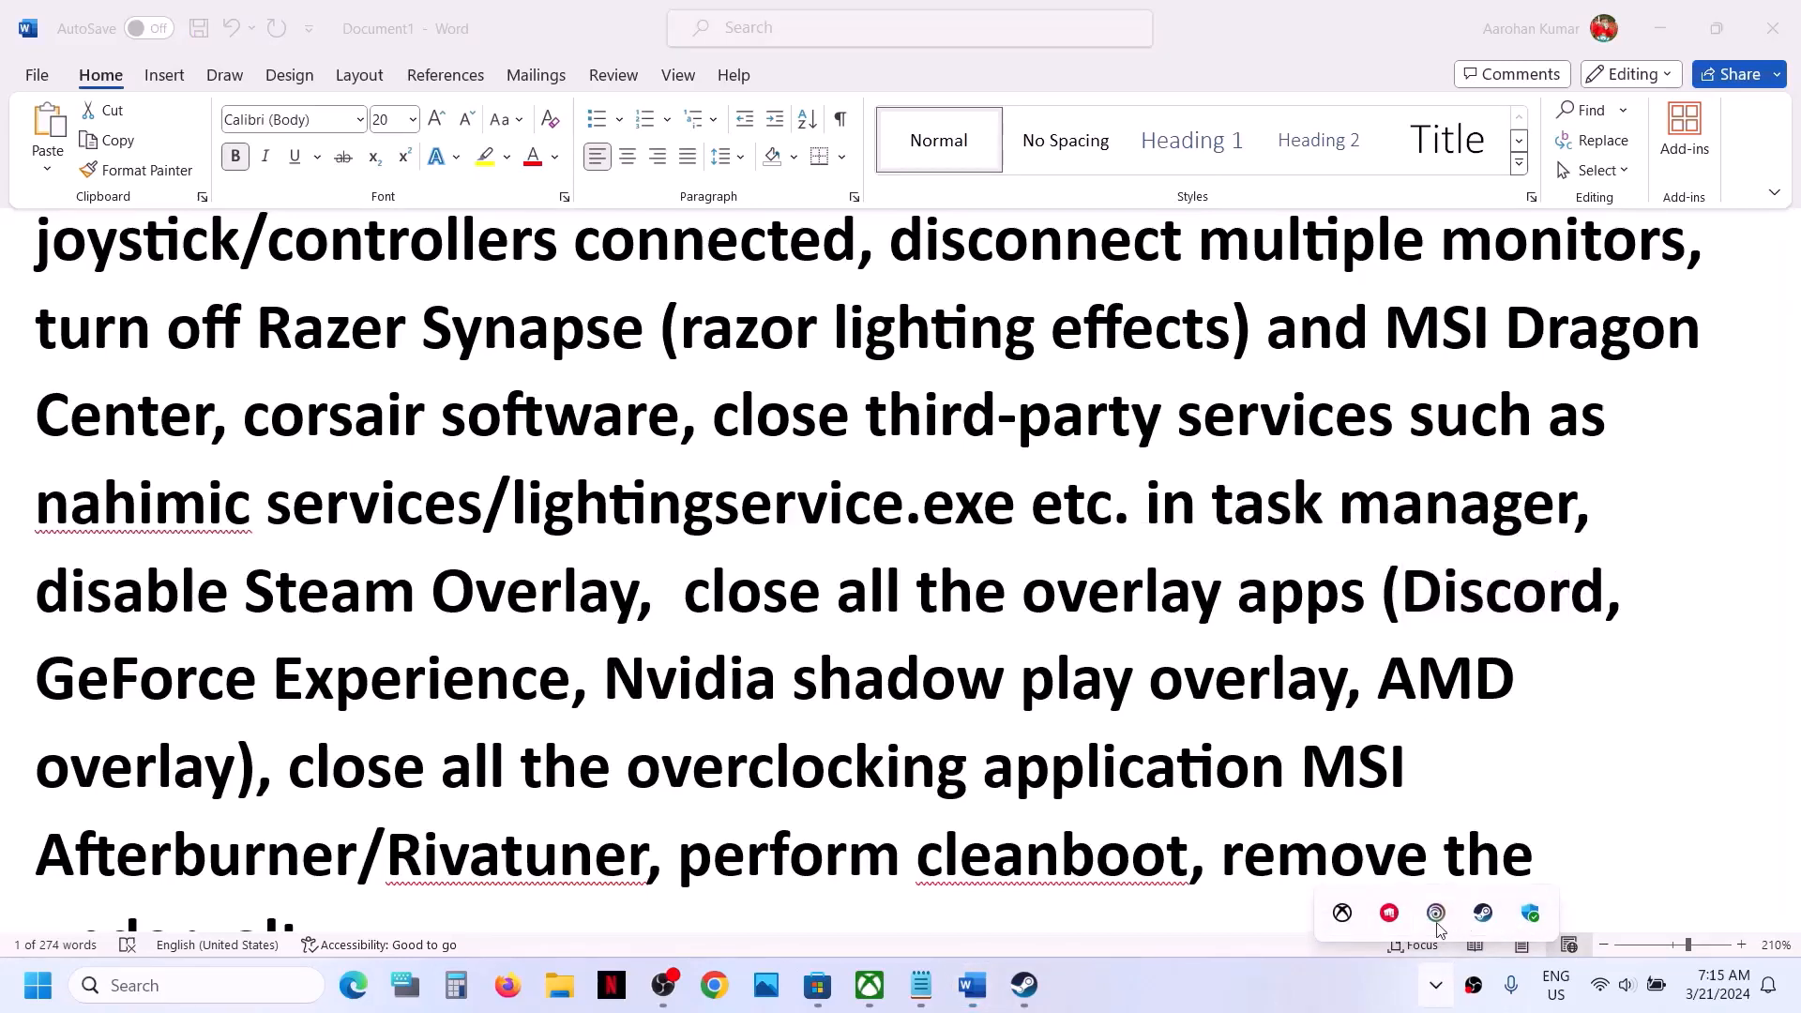
{"action": "right_click", "coordinate": [1437, 919]}
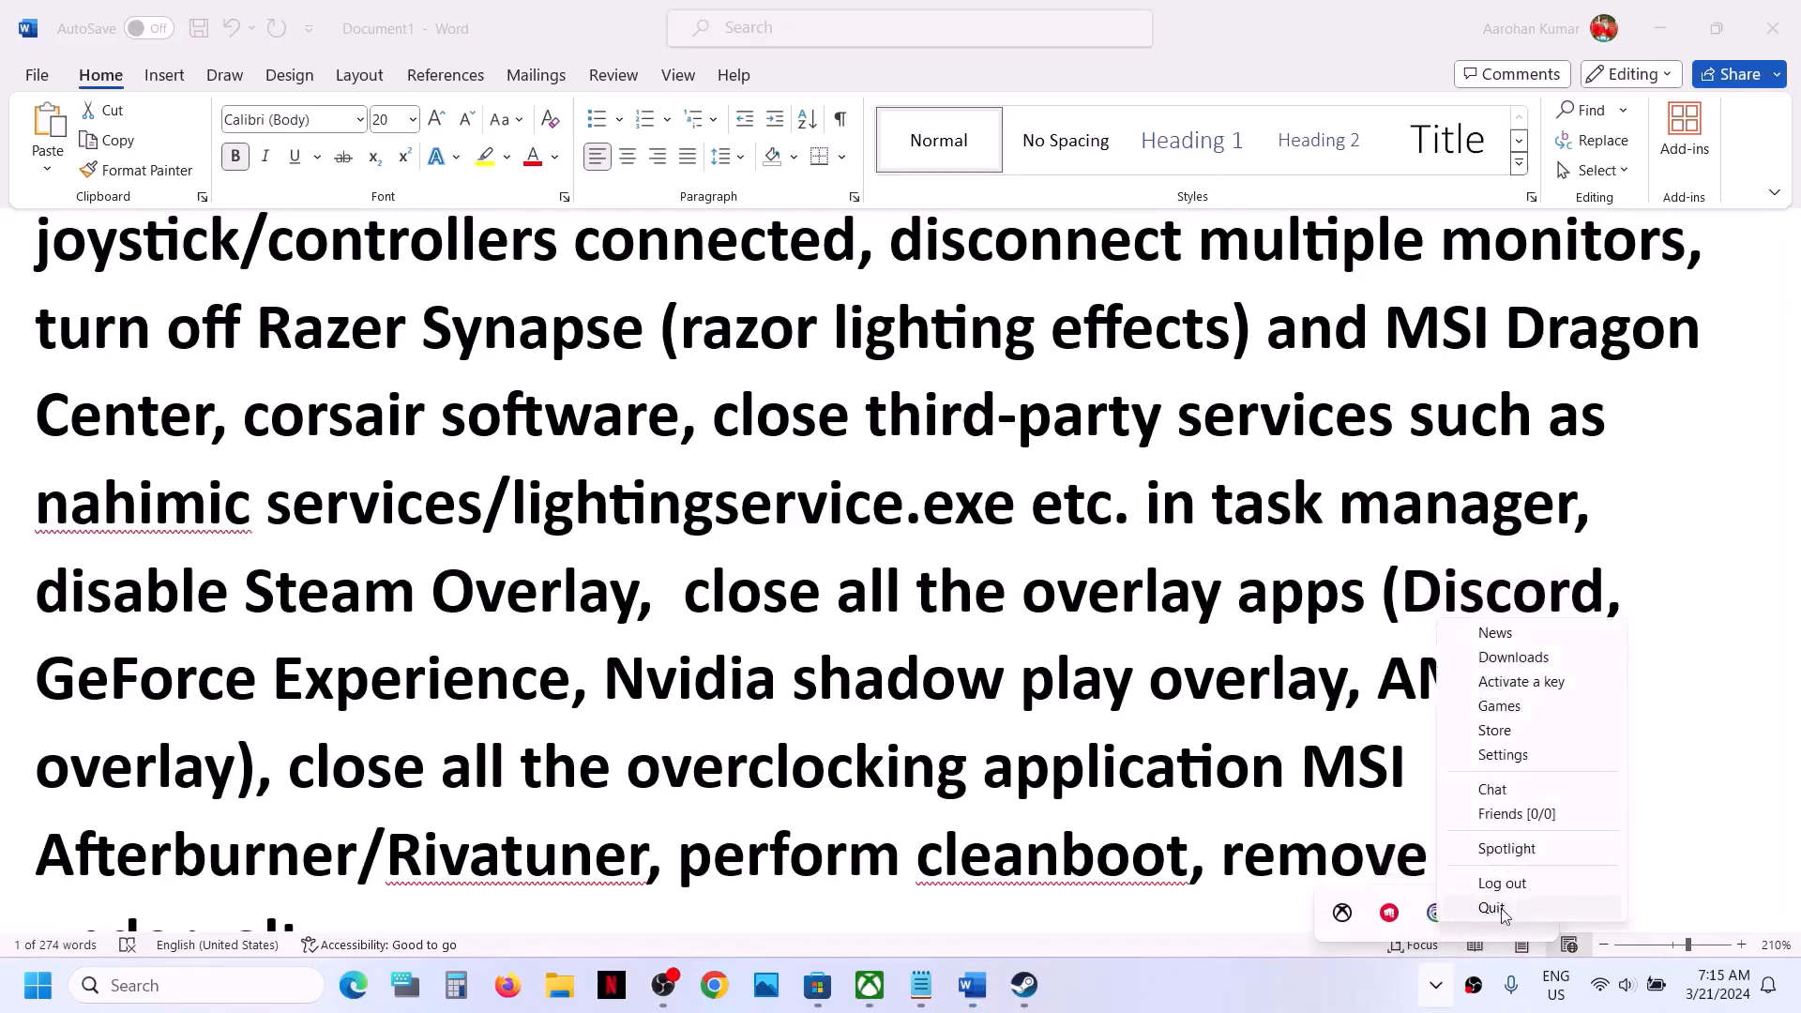
{"action": "left_click", "coordinate": [1500, 908]}
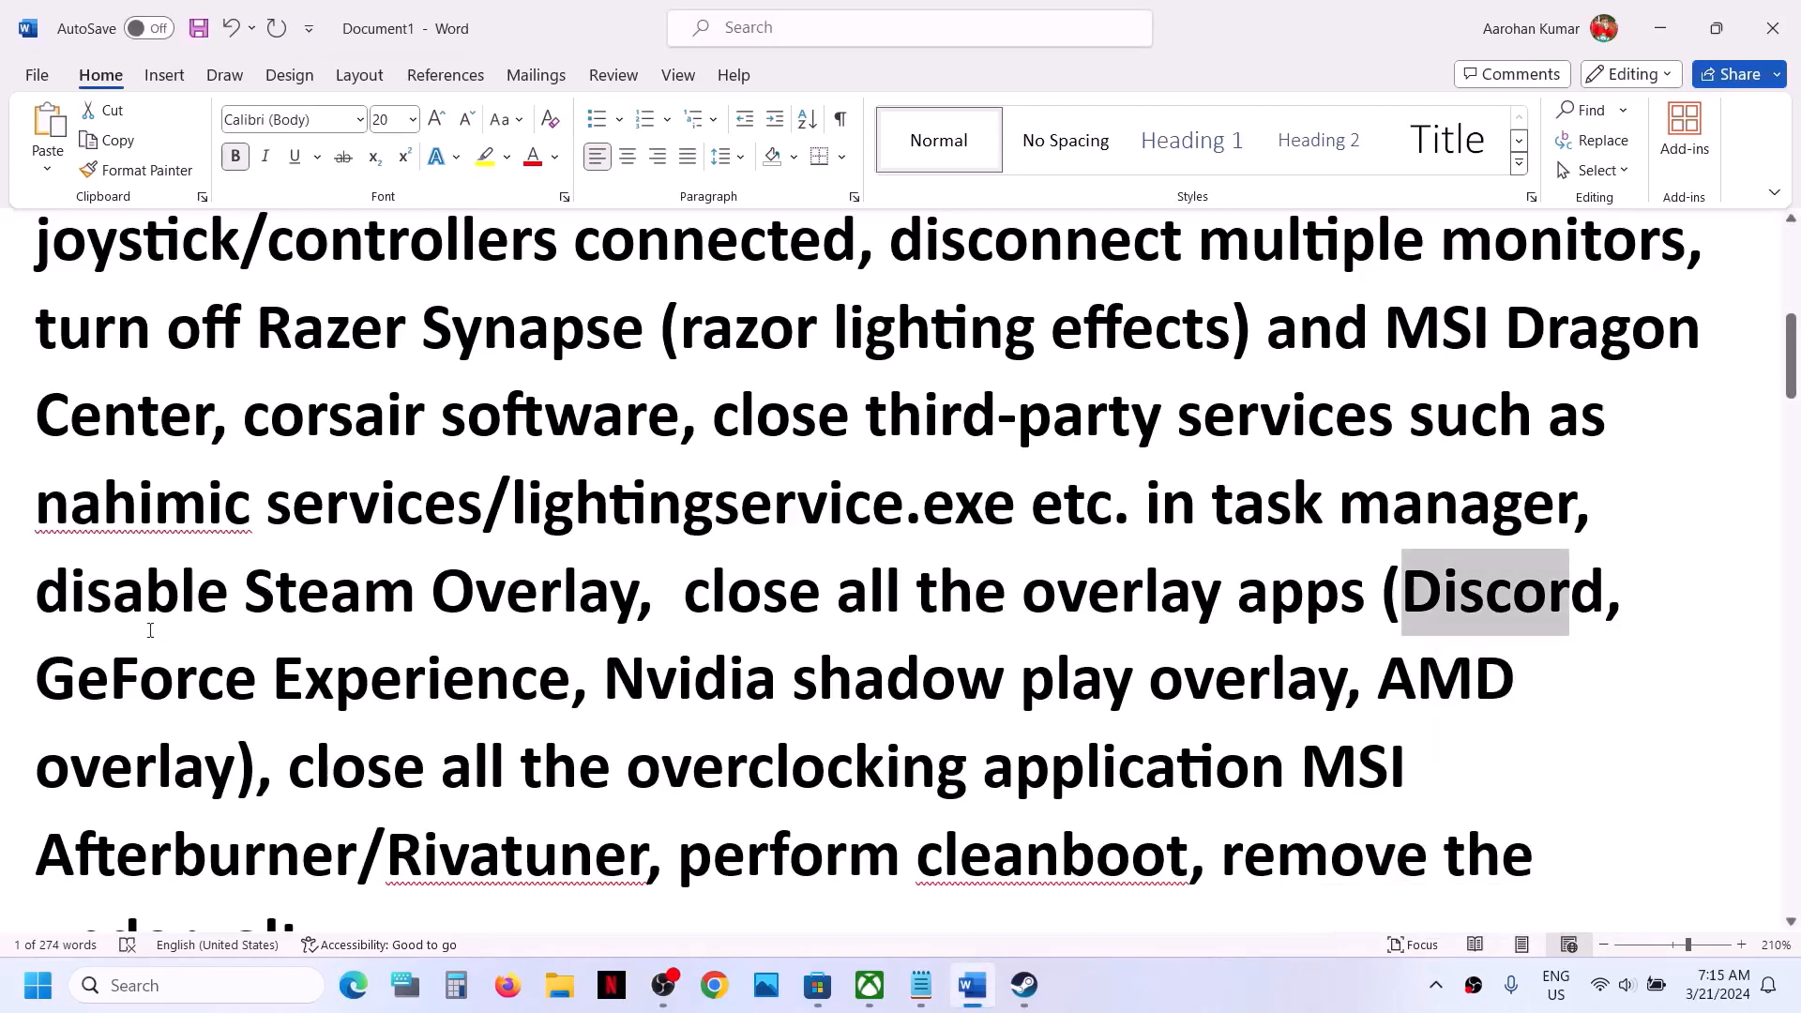
- Highlight the instructions on GeForce Experience, closing all the overlay apps, and closing all the overclocking application in the Word document
{"action": "left_click_drag", "start_coordinate": [53, 693], "coordinate": [583, 698]}
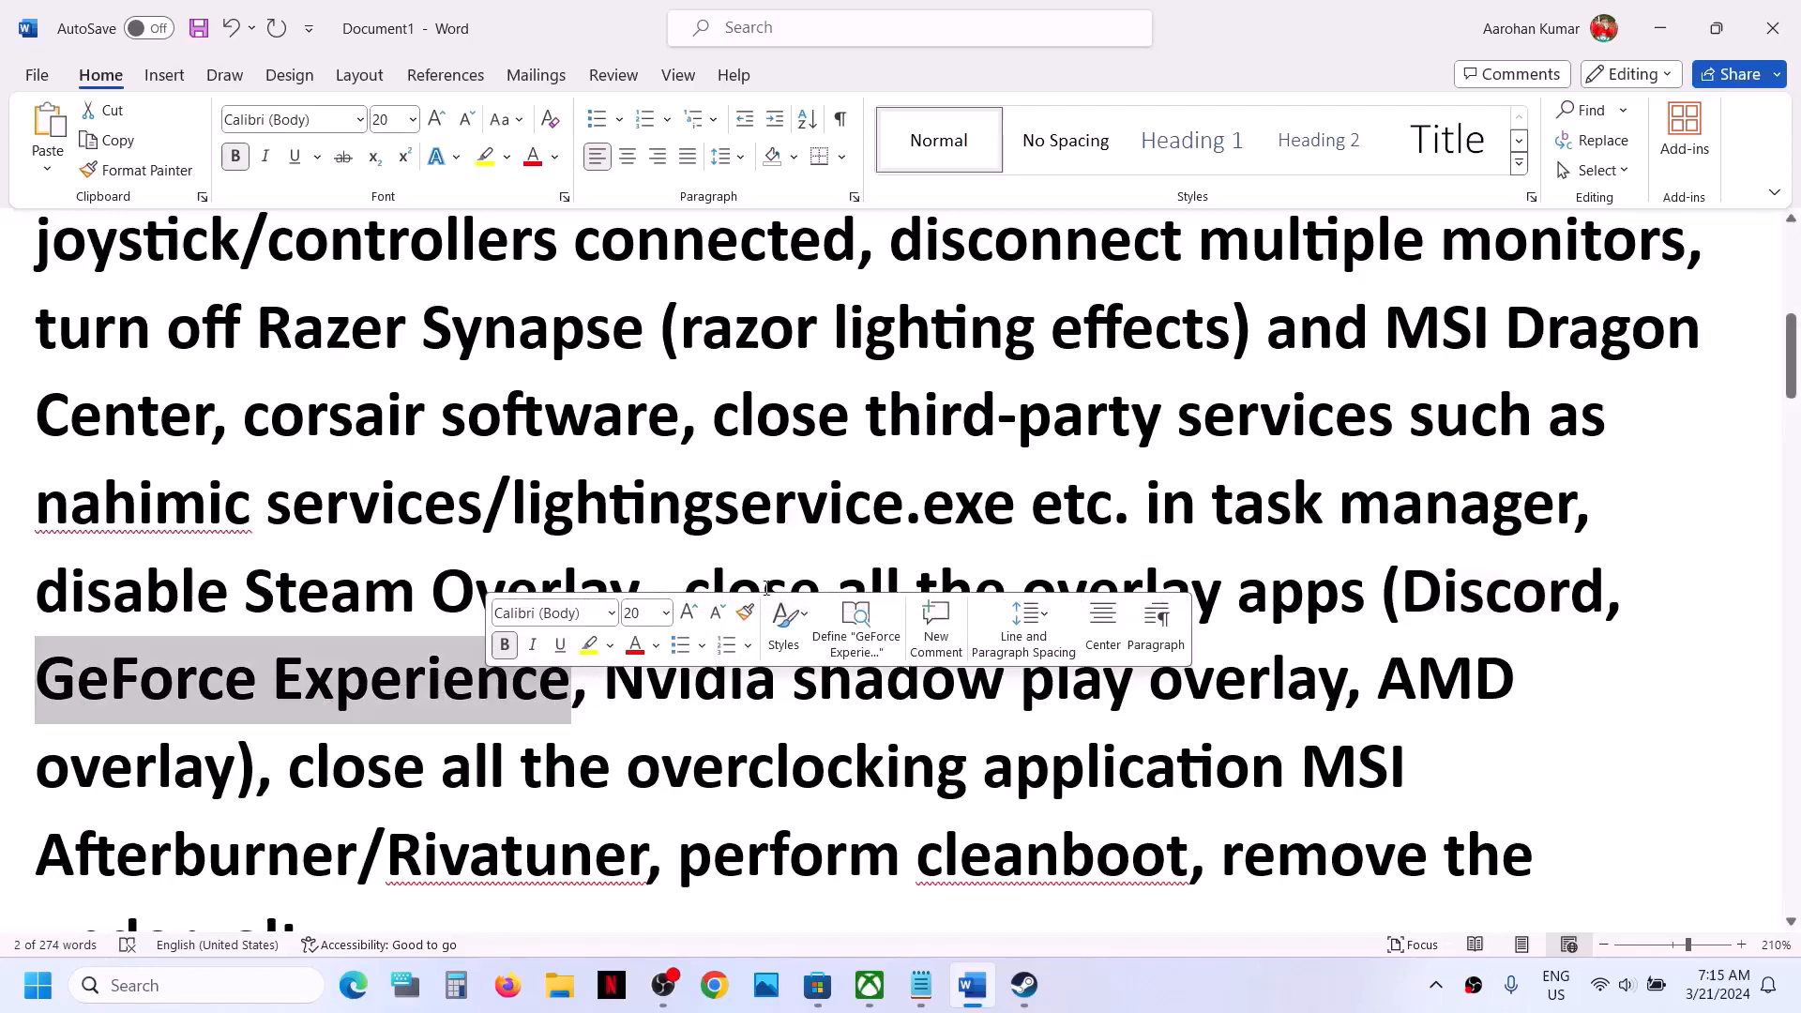
{"action": "left_click", "coordinate": [706, 588]}
{"action": "left_click_drag", "start_coordinate": [683, 590], "coordinate": [1296, 598]}
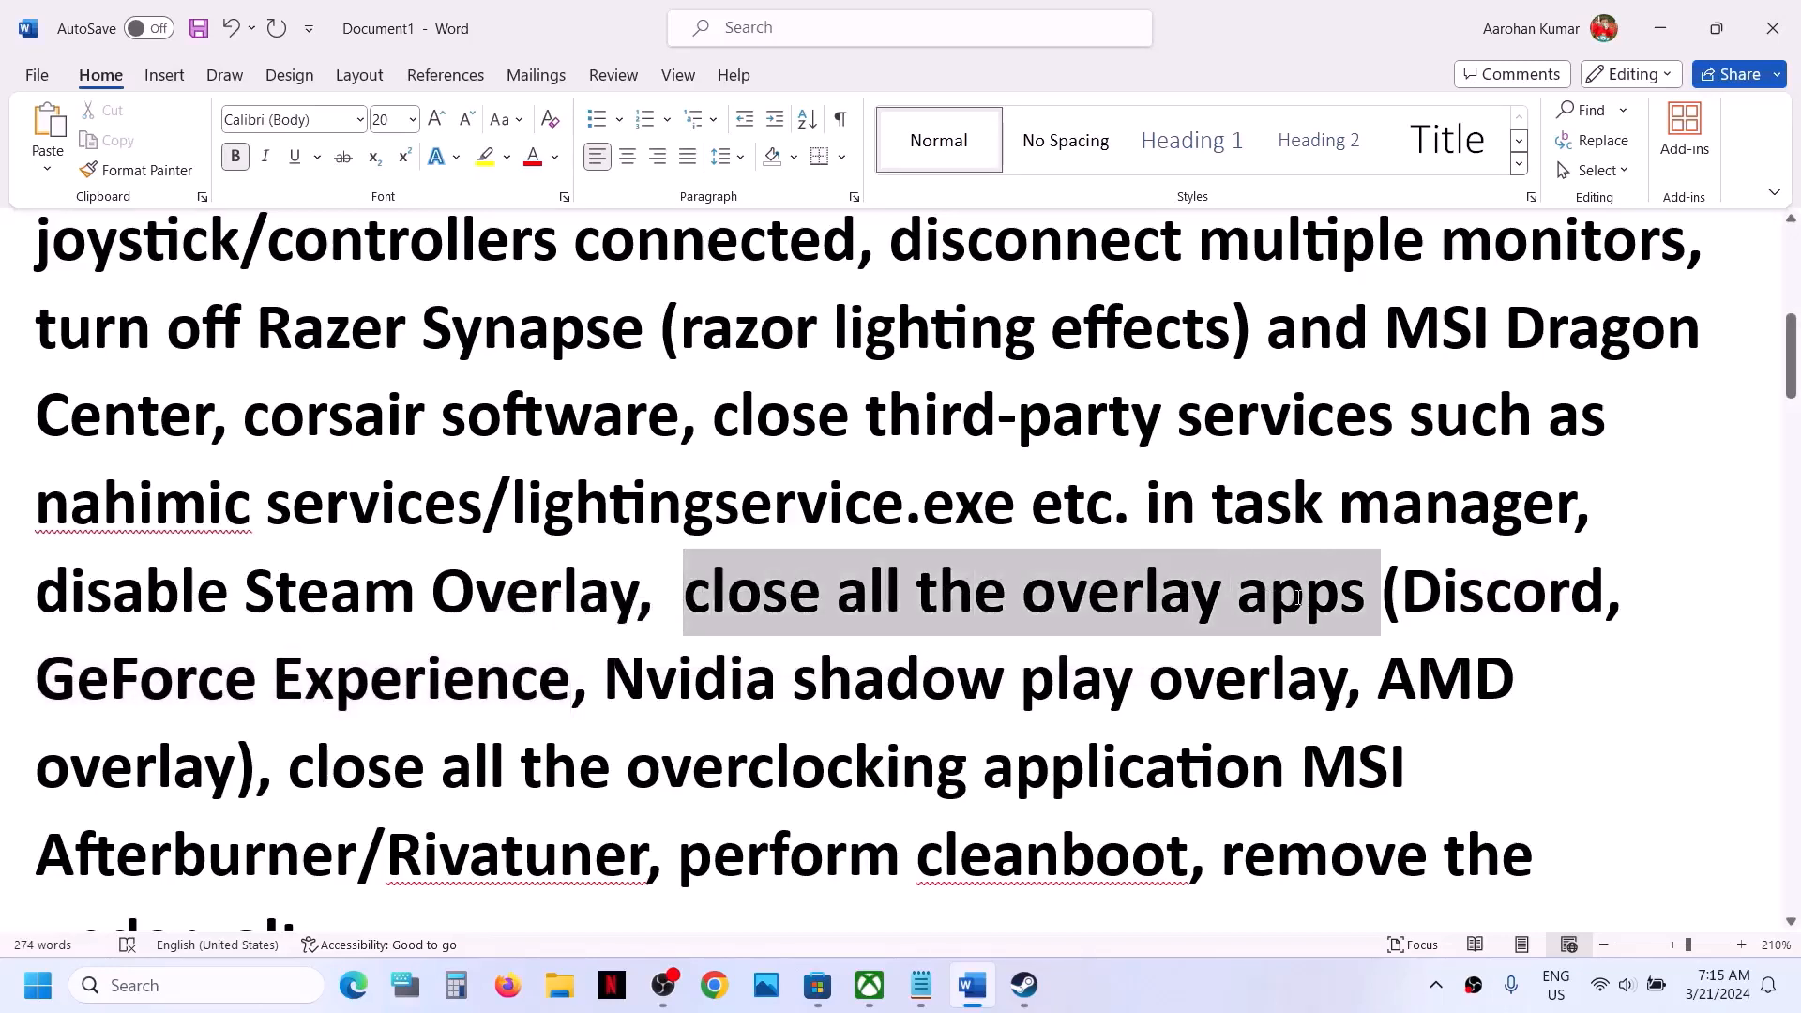
{"action": "left_click_drag", "start_coordinate": [291, 766], "coordinate": [1098, 766]}
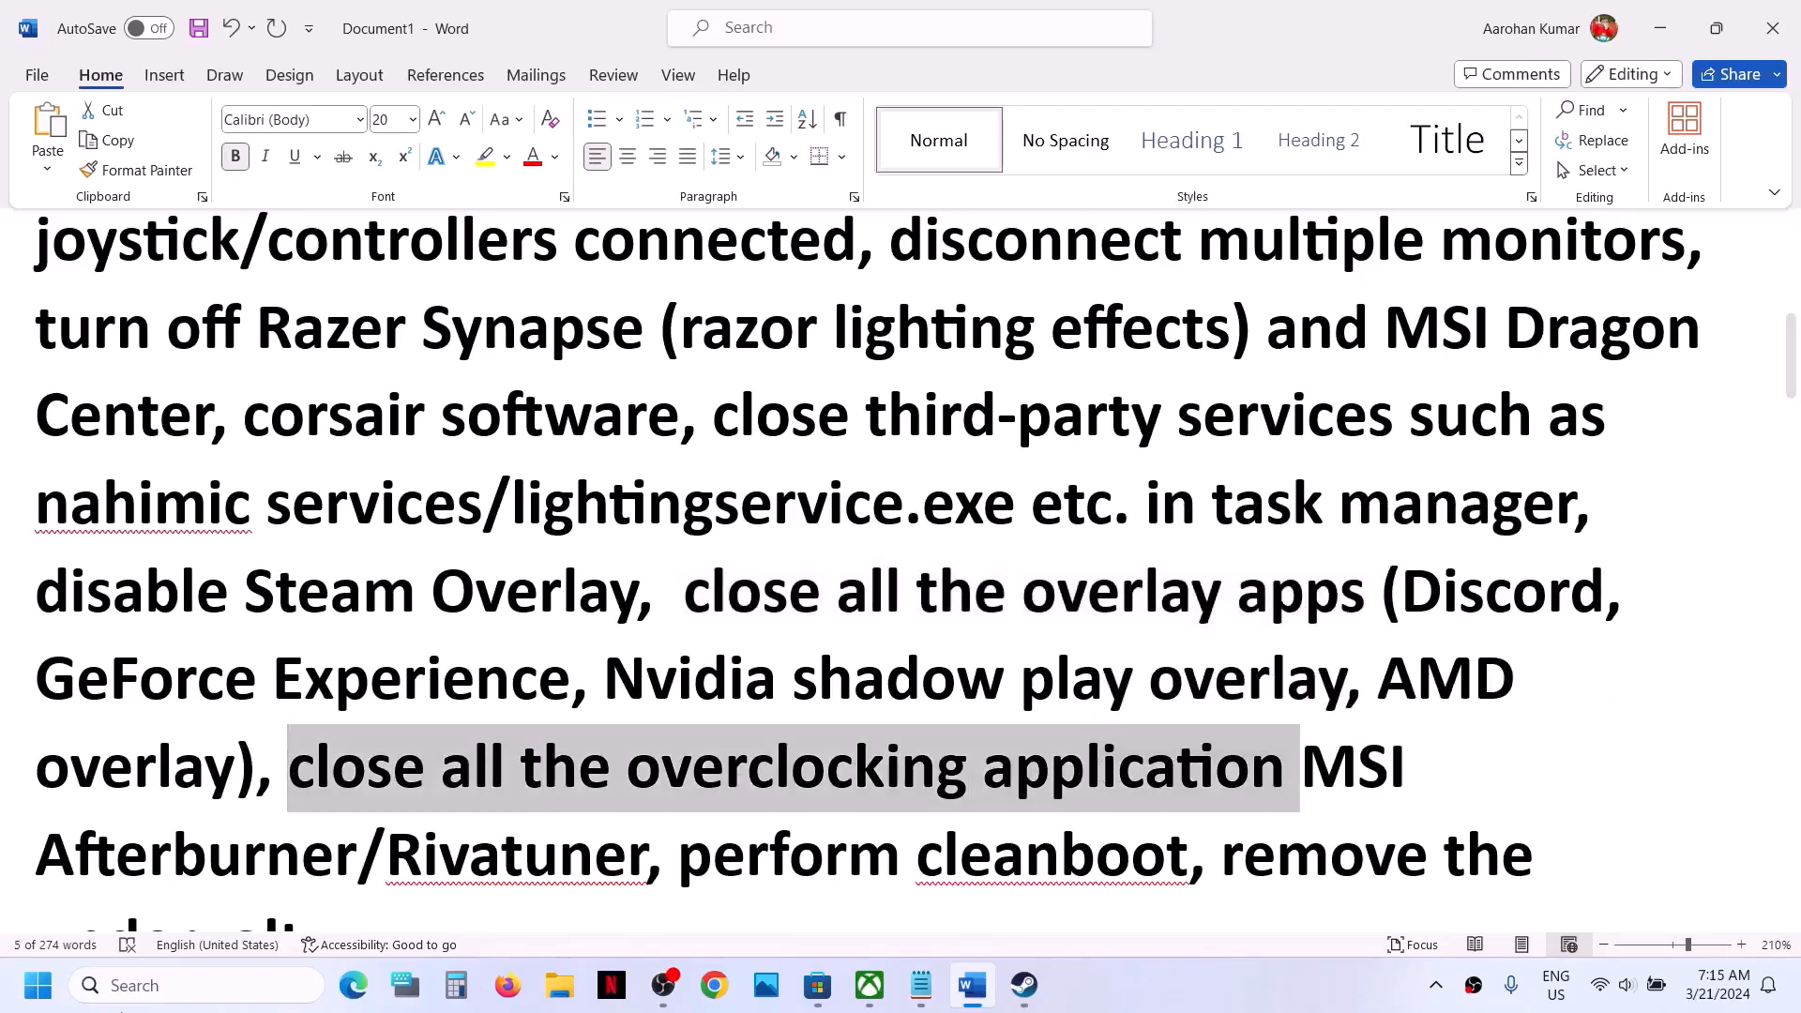
- Search Windows for "msi", and return to the Word document to highlight "overclocking application"
{"action": "left_click", "coordinate": [132, 982]}
{"action": "type", "text": "msi"}
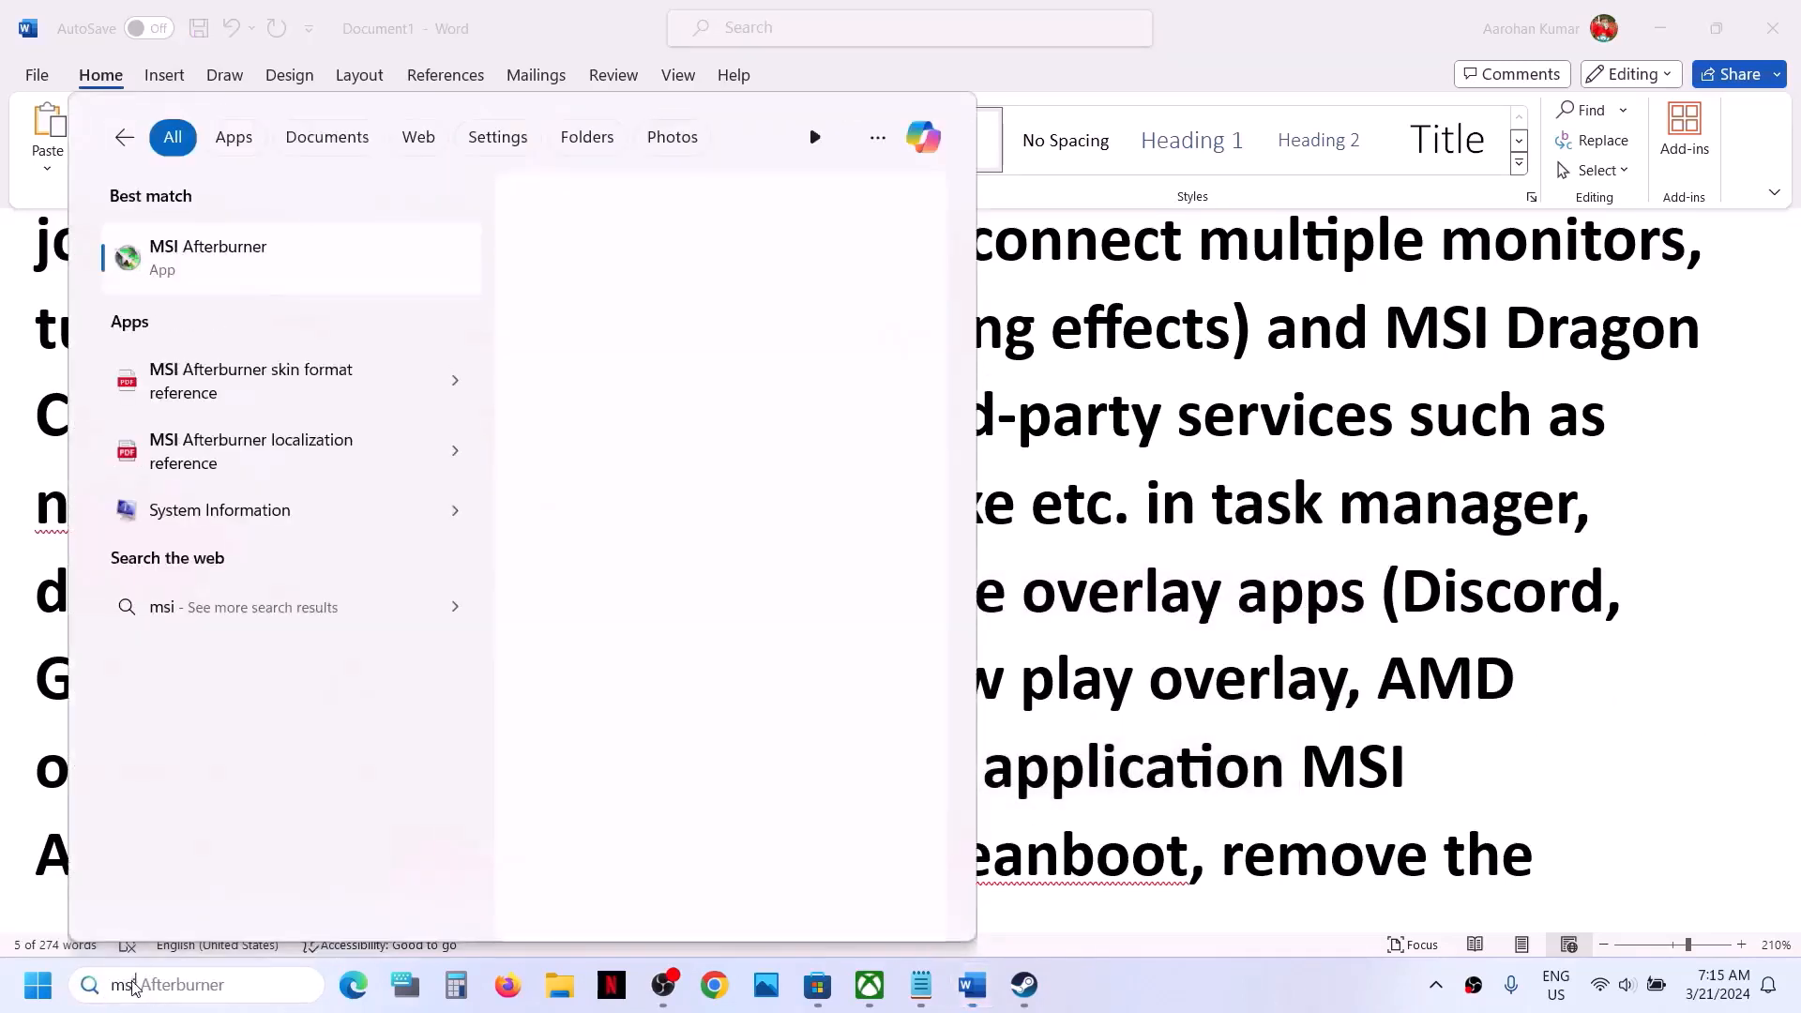
{"action": "left_click", "coordinate": [1135, 612]}
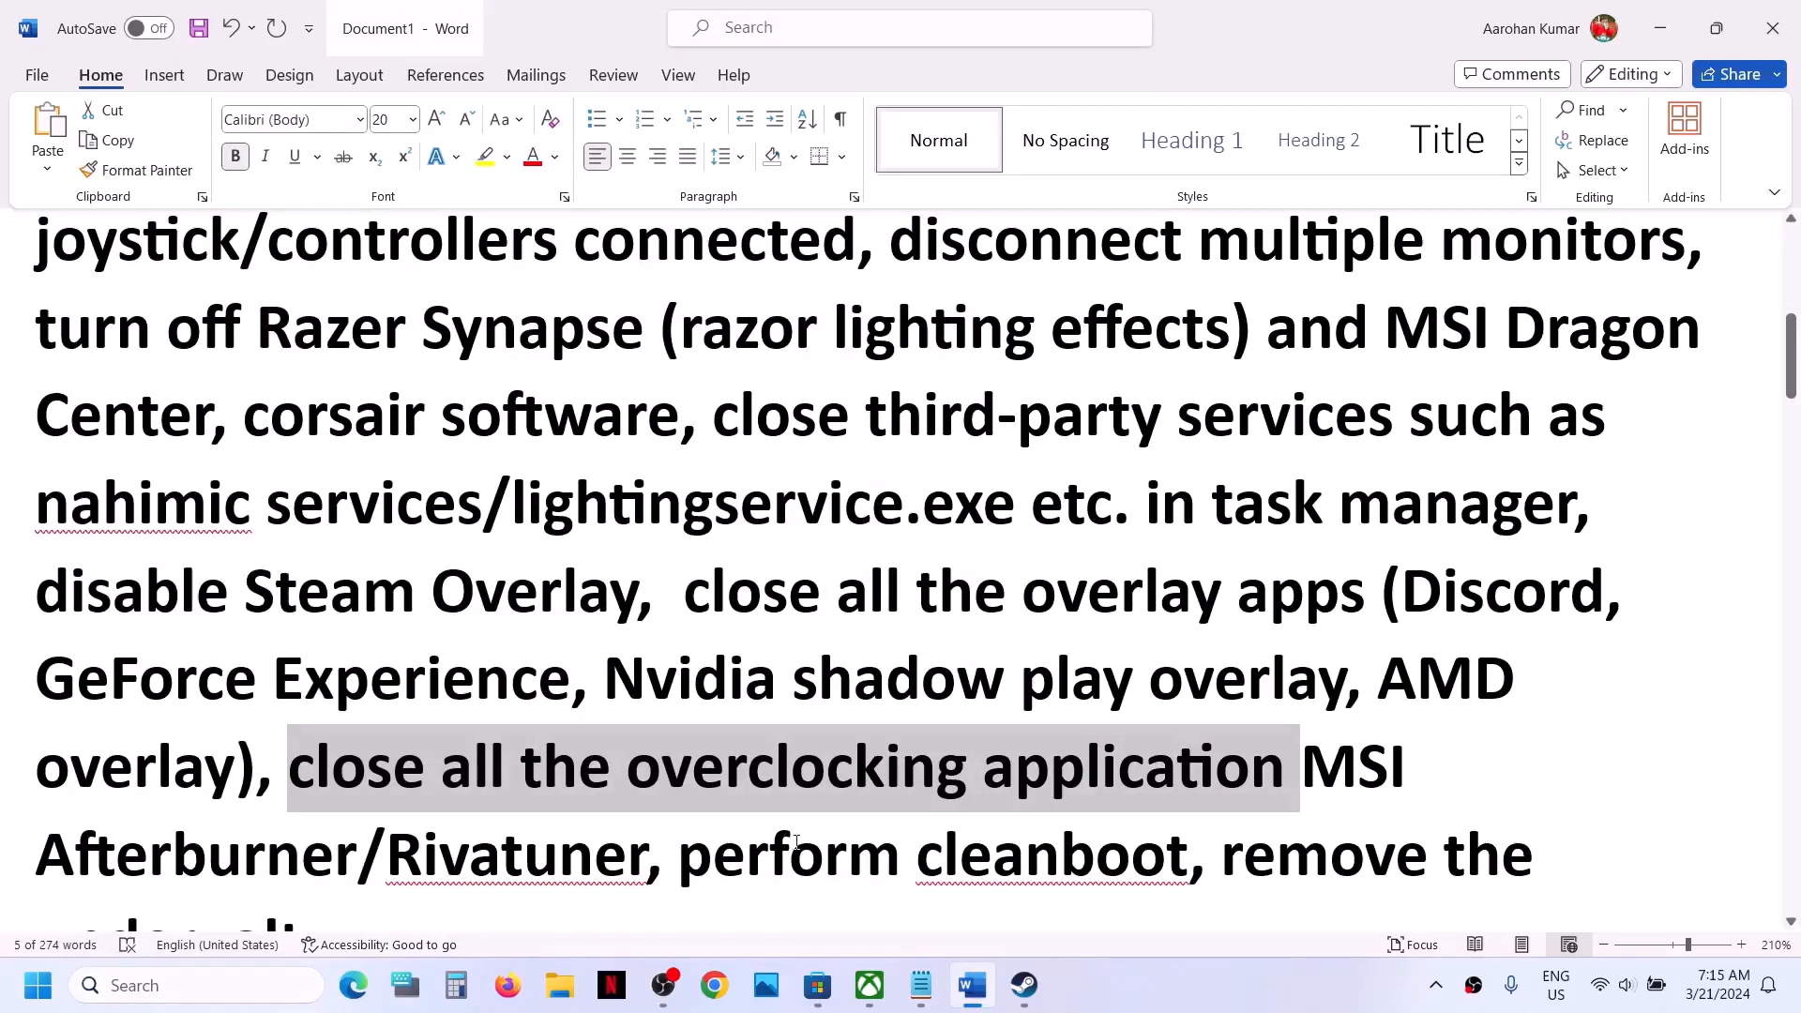
{"action": "left_click", "coordinate": [793, 844]}
{"action": "left_click_drag", "start_coordinate": [630, 771], "coordinate": [1226, 803]}
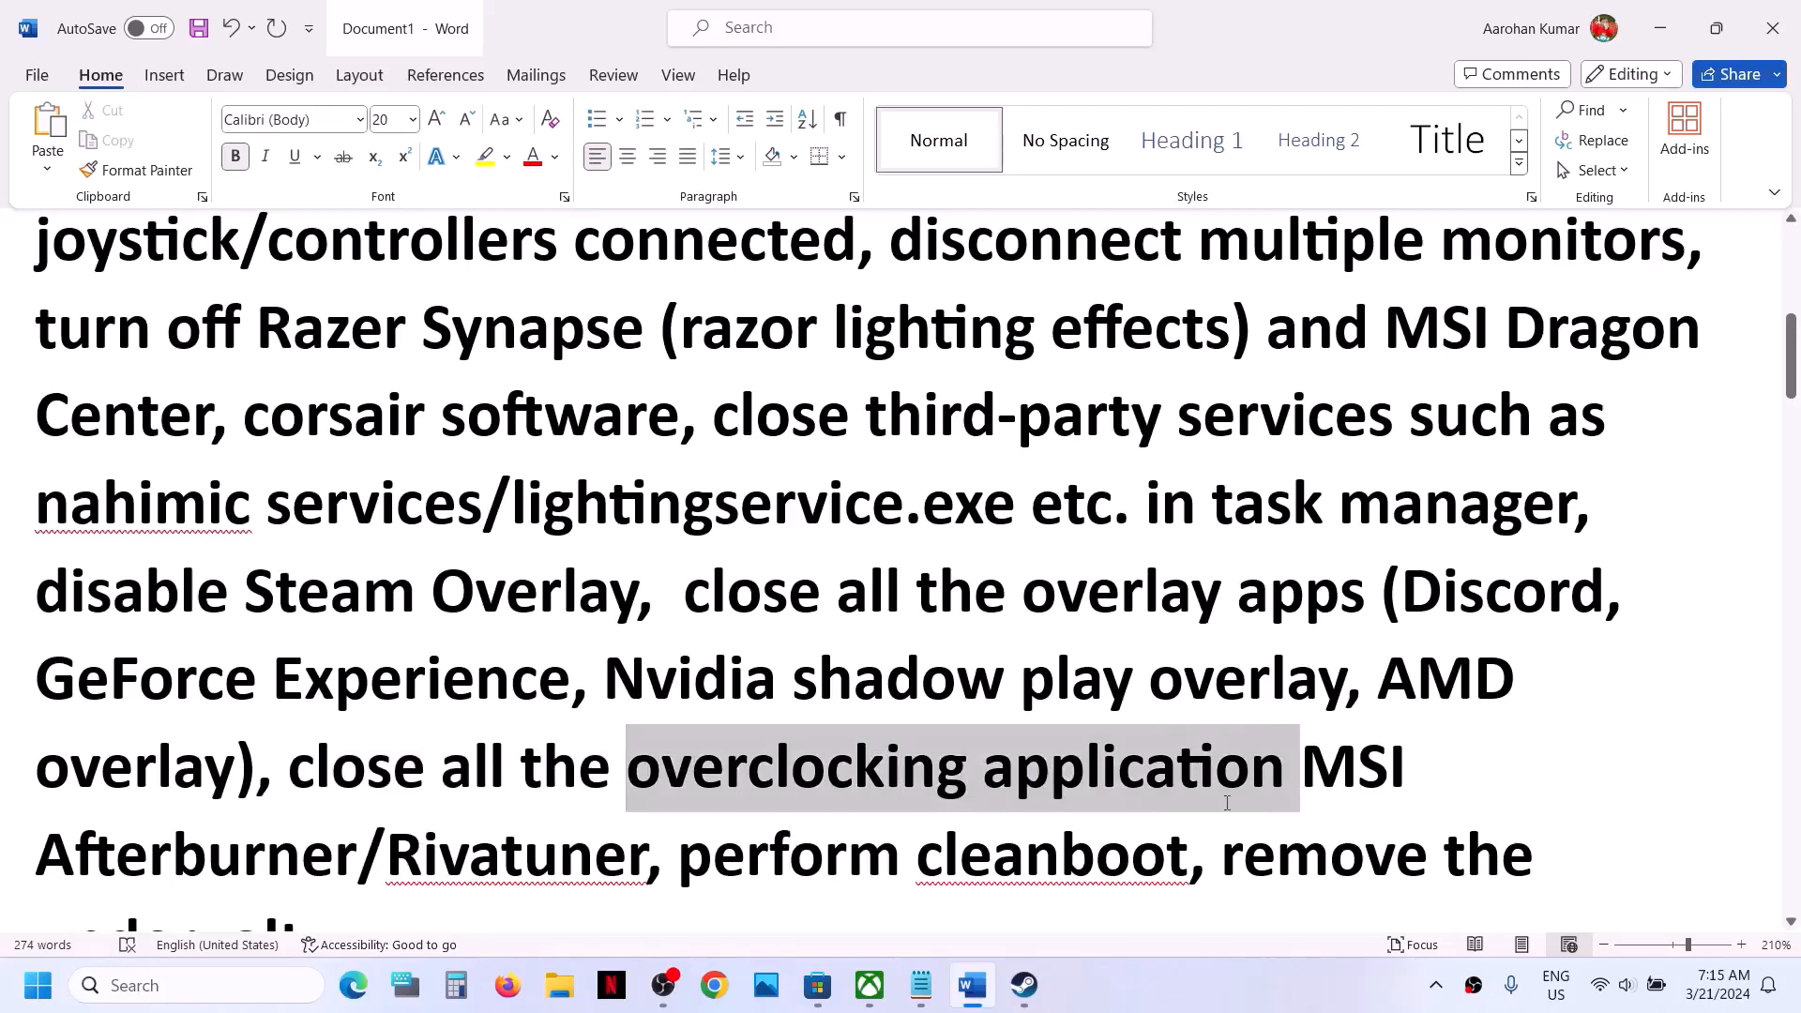
- Highlight "perform cleanboot" in the document, and in System Configuration hide all Microsoft services and confirm the dialog
{"action": "scroll", "coordinate": [1007, 750], "scroll_direction": "down", "scroll_amount": 3}
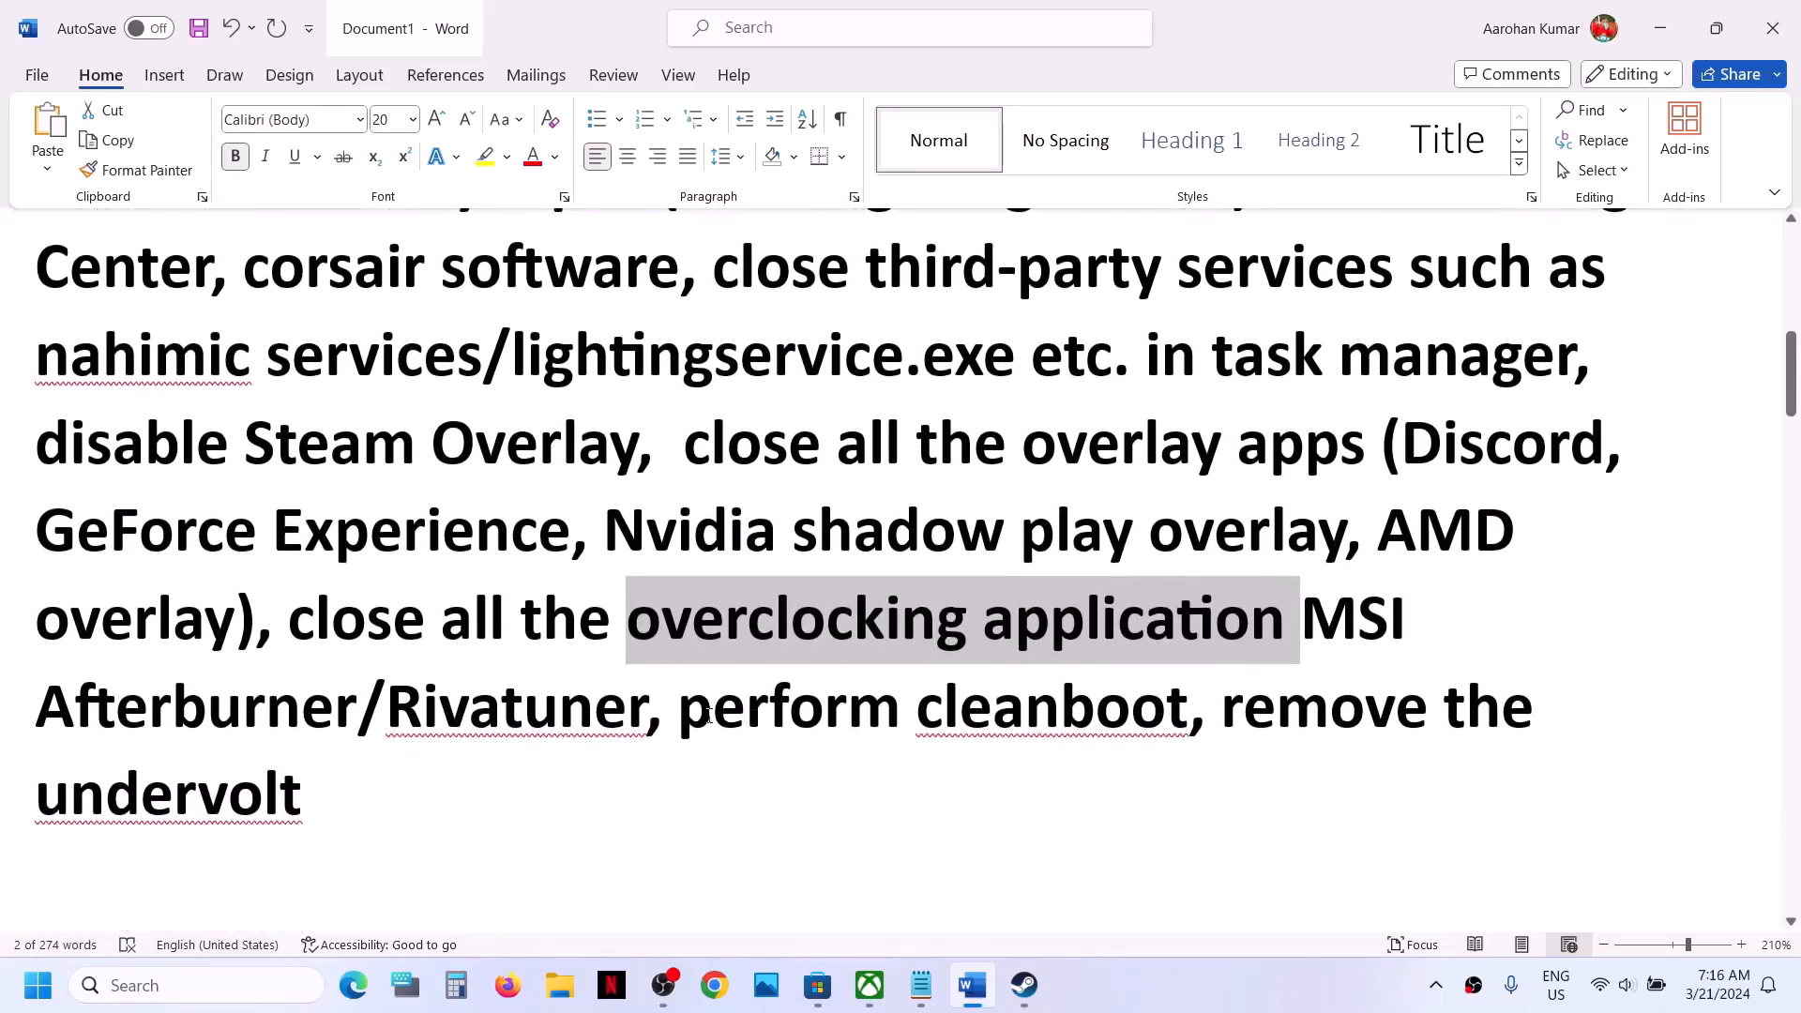
{"action": "left_click_drag", "start_coordinate": [708, 717], "coordinate": [1187, 722]}
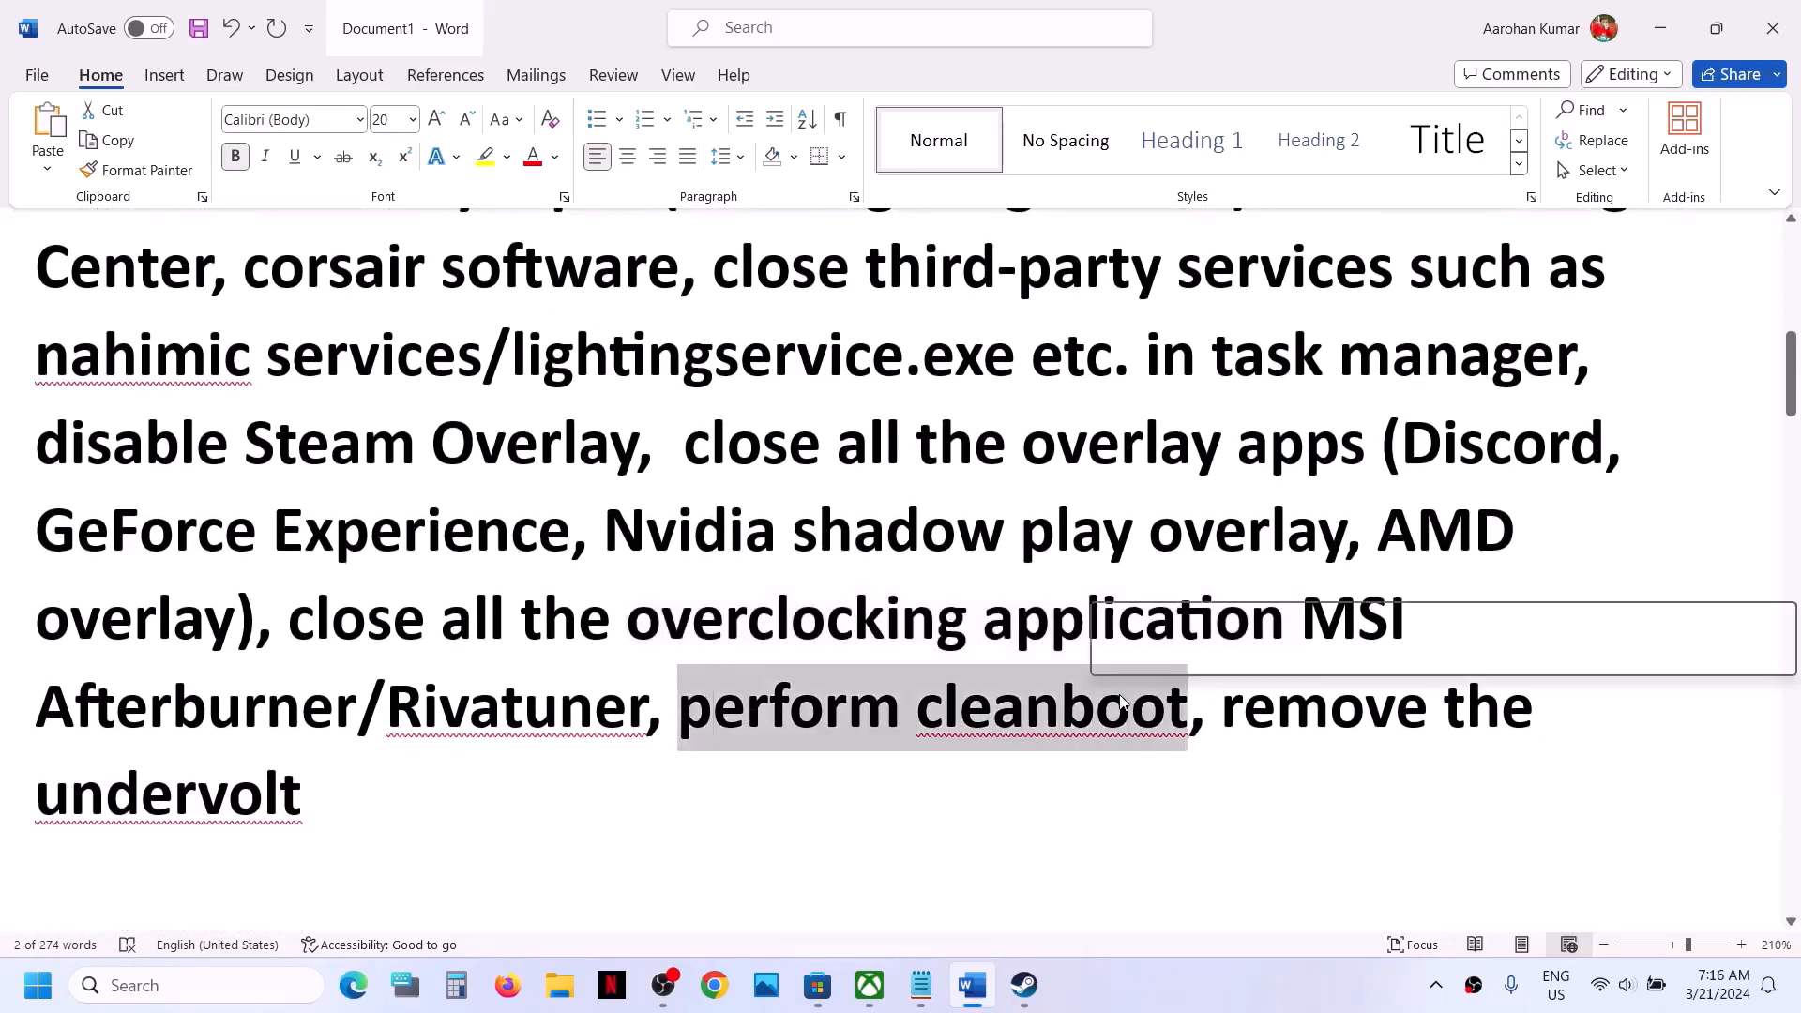
{"action": "left_click", "coordinate": [132, 985]}
{"action": "type", "text": "system"}
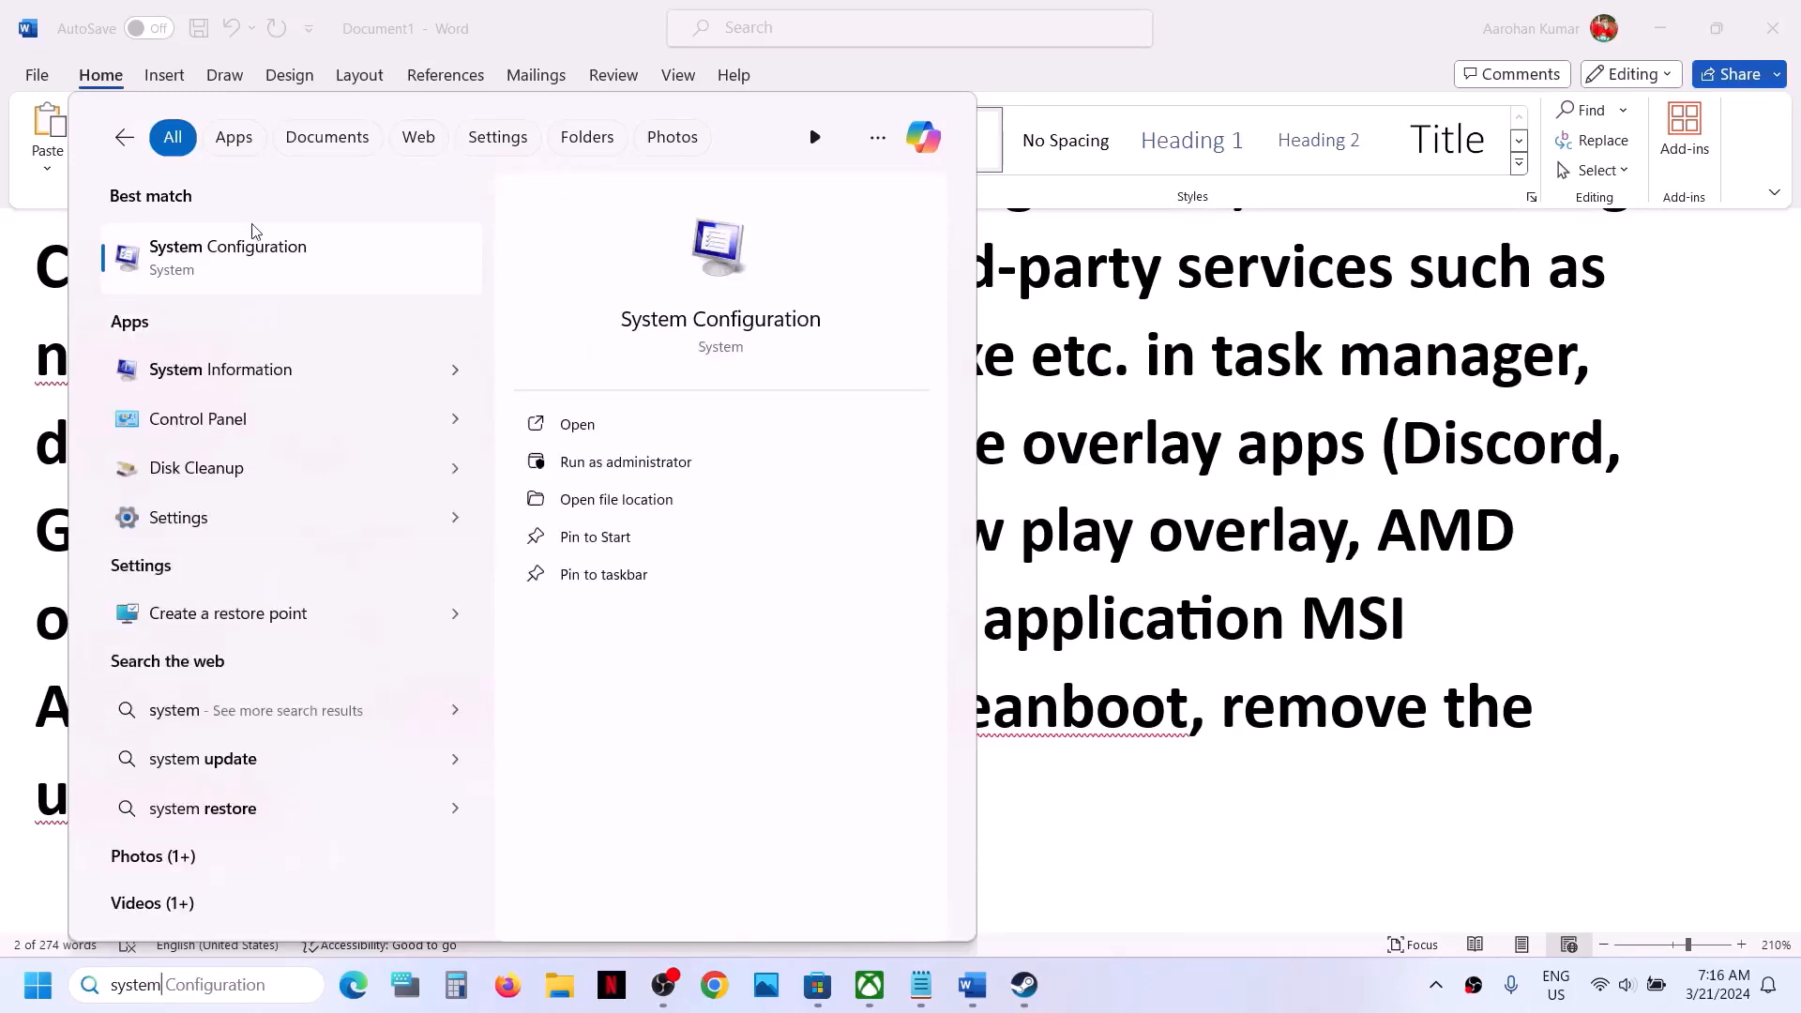
{"action": "left_click", "coordinate": [214, 267]}
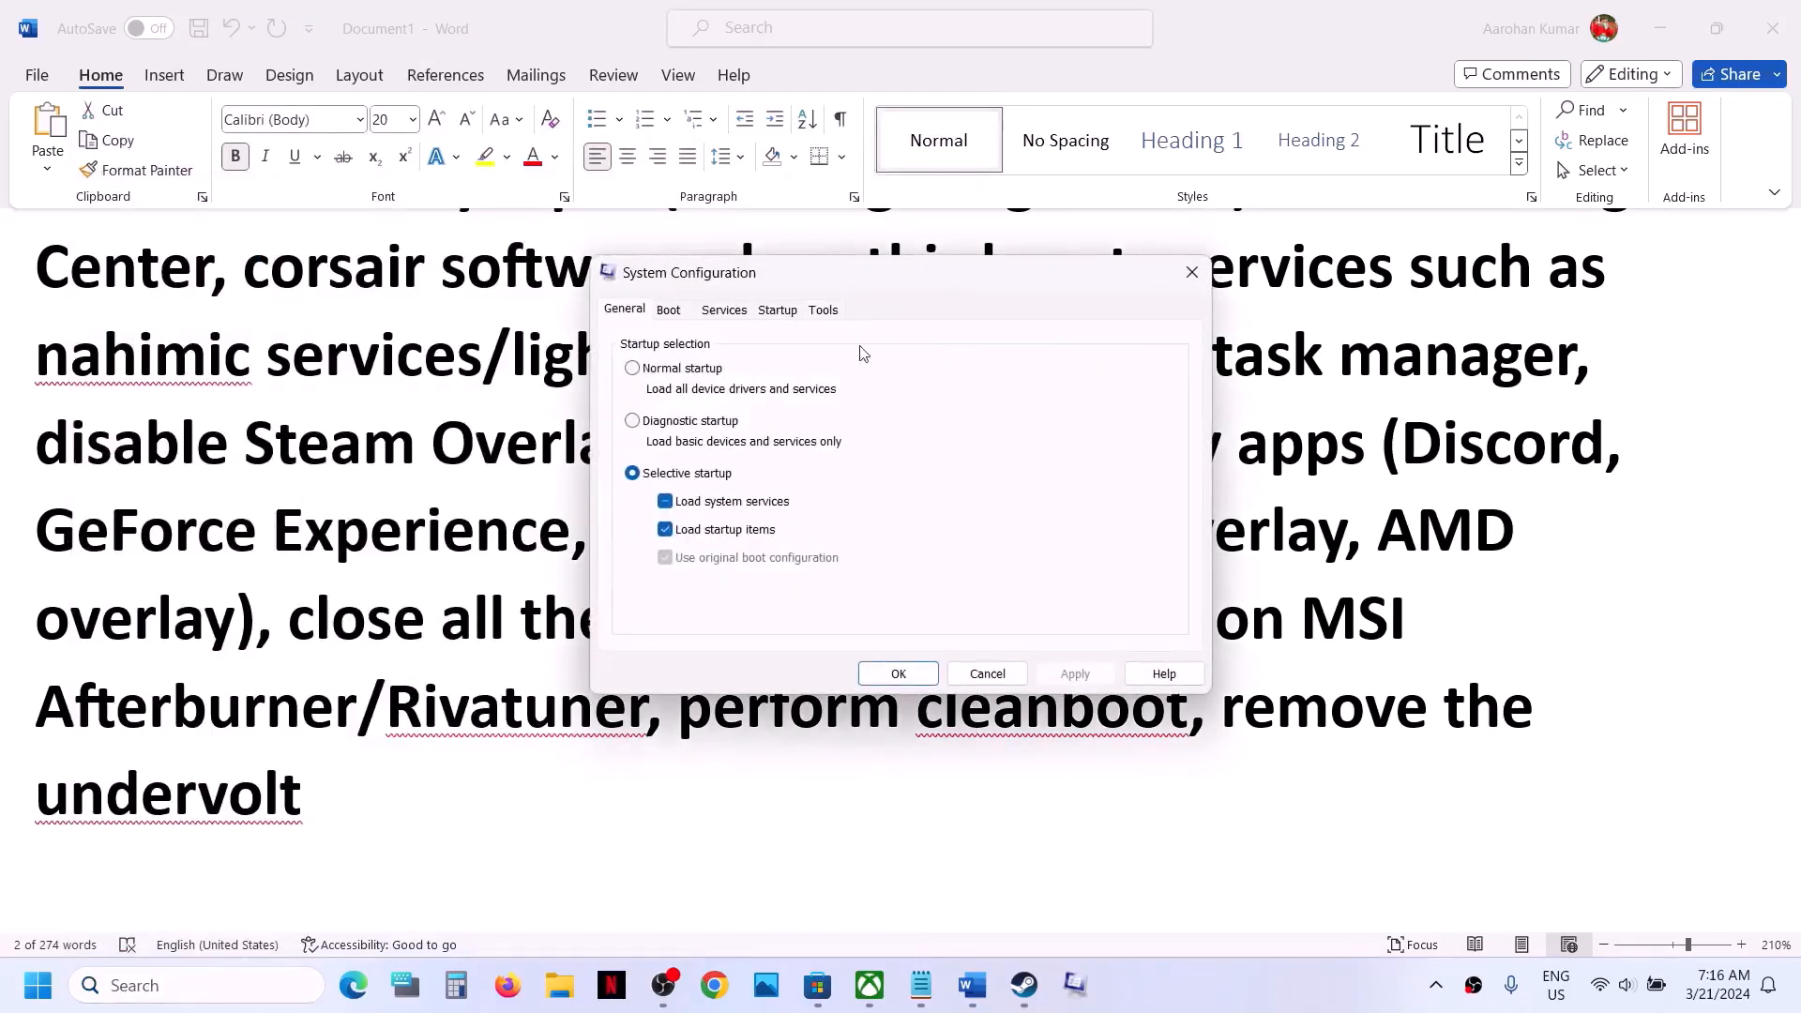
{"action": "left_click", "coordinate": [740, 315]}
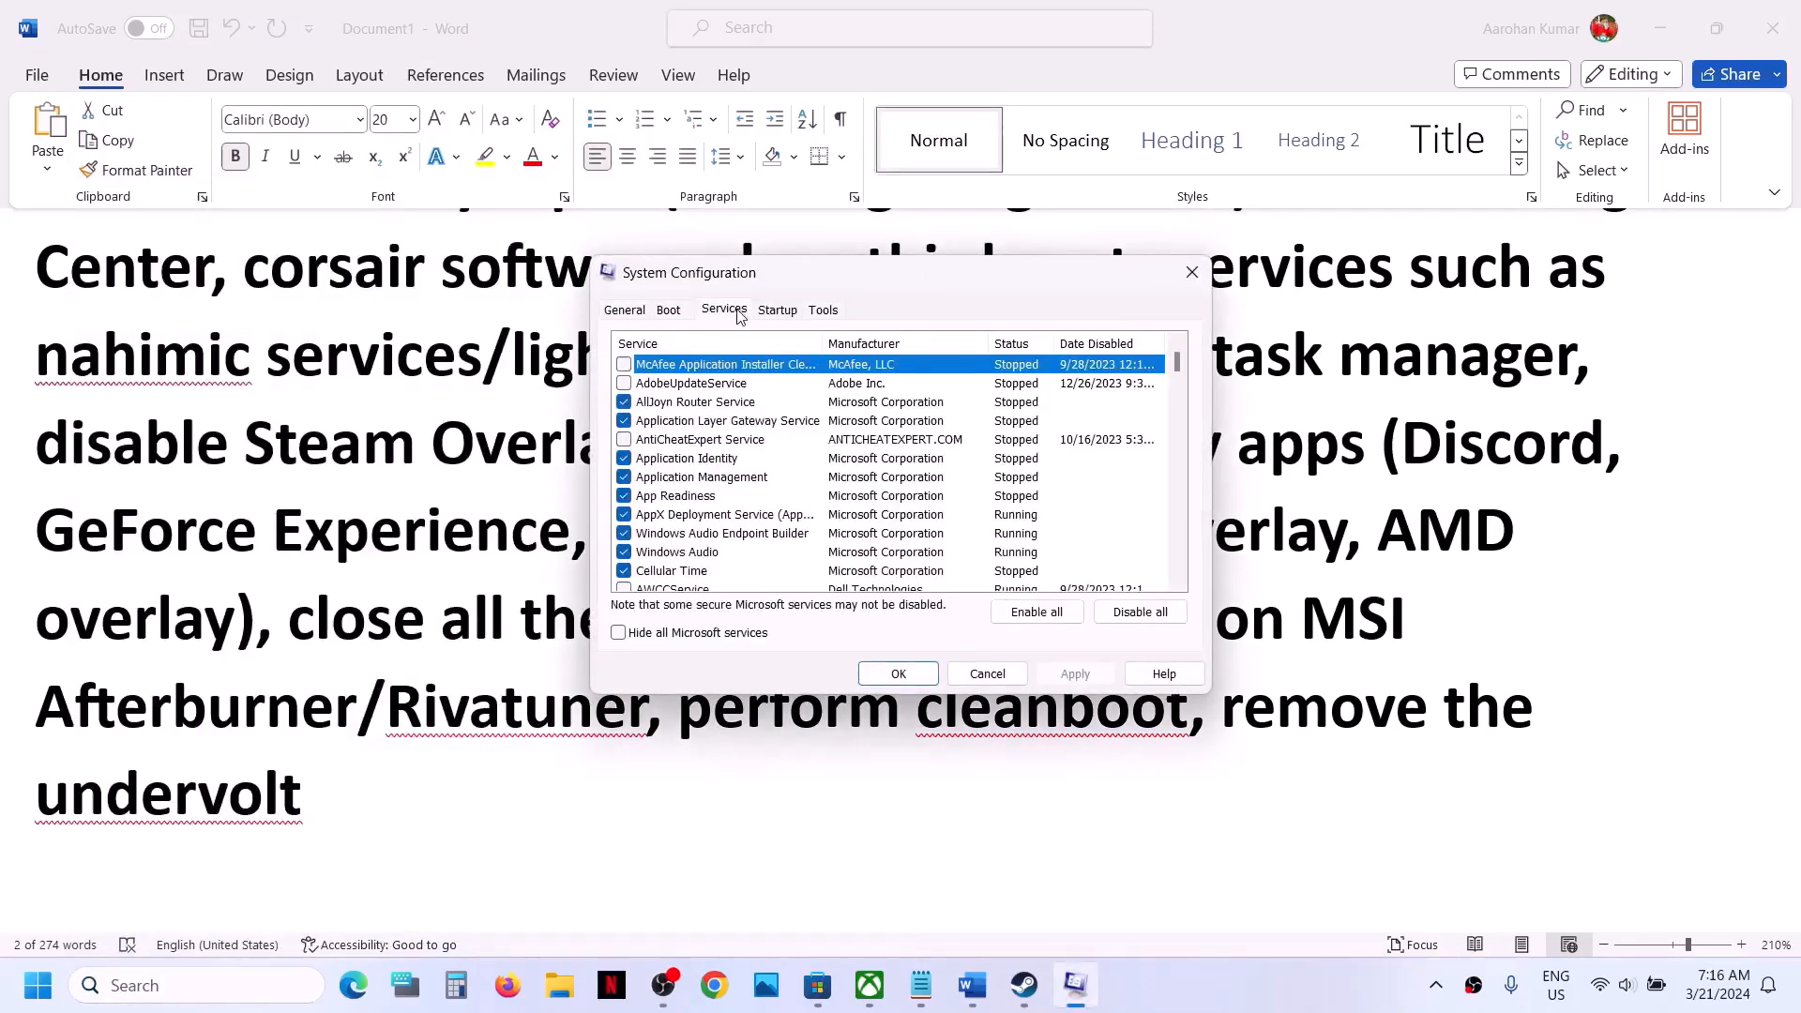
{"action": "left_click", "coordinate": [618, 633]}
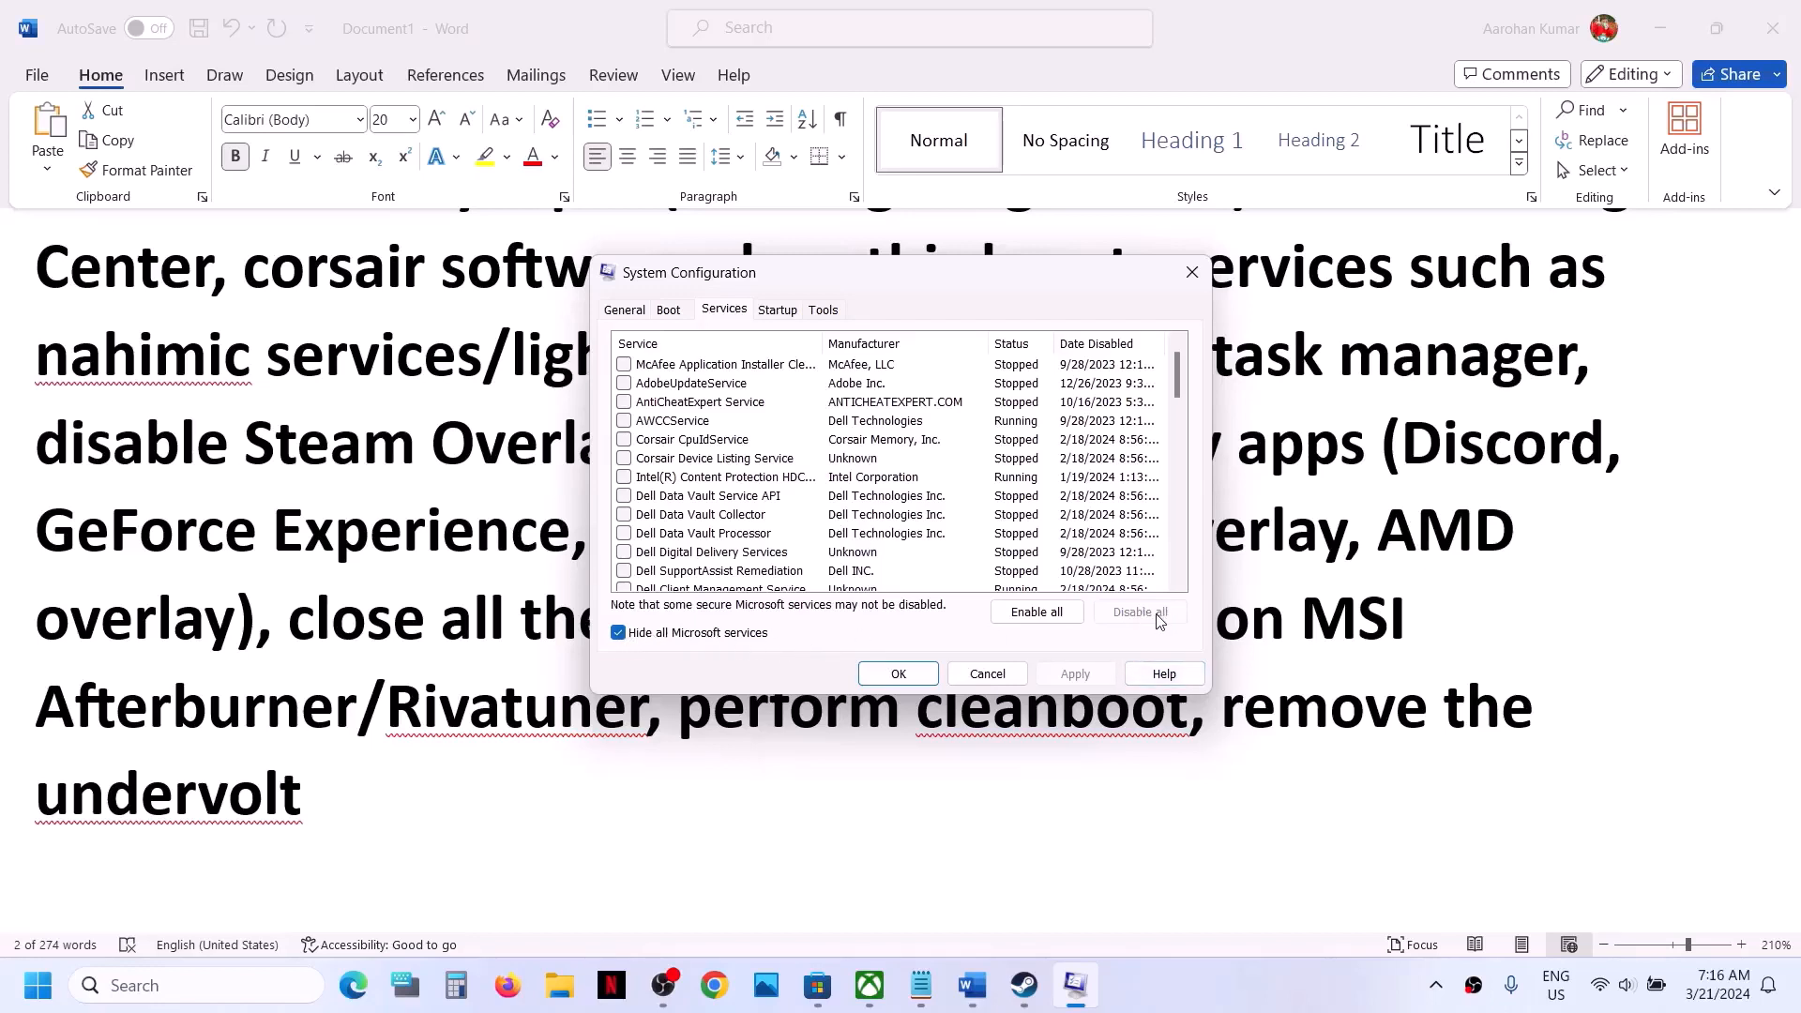
{"action": "left_click", "coordinate": [898, 673]}
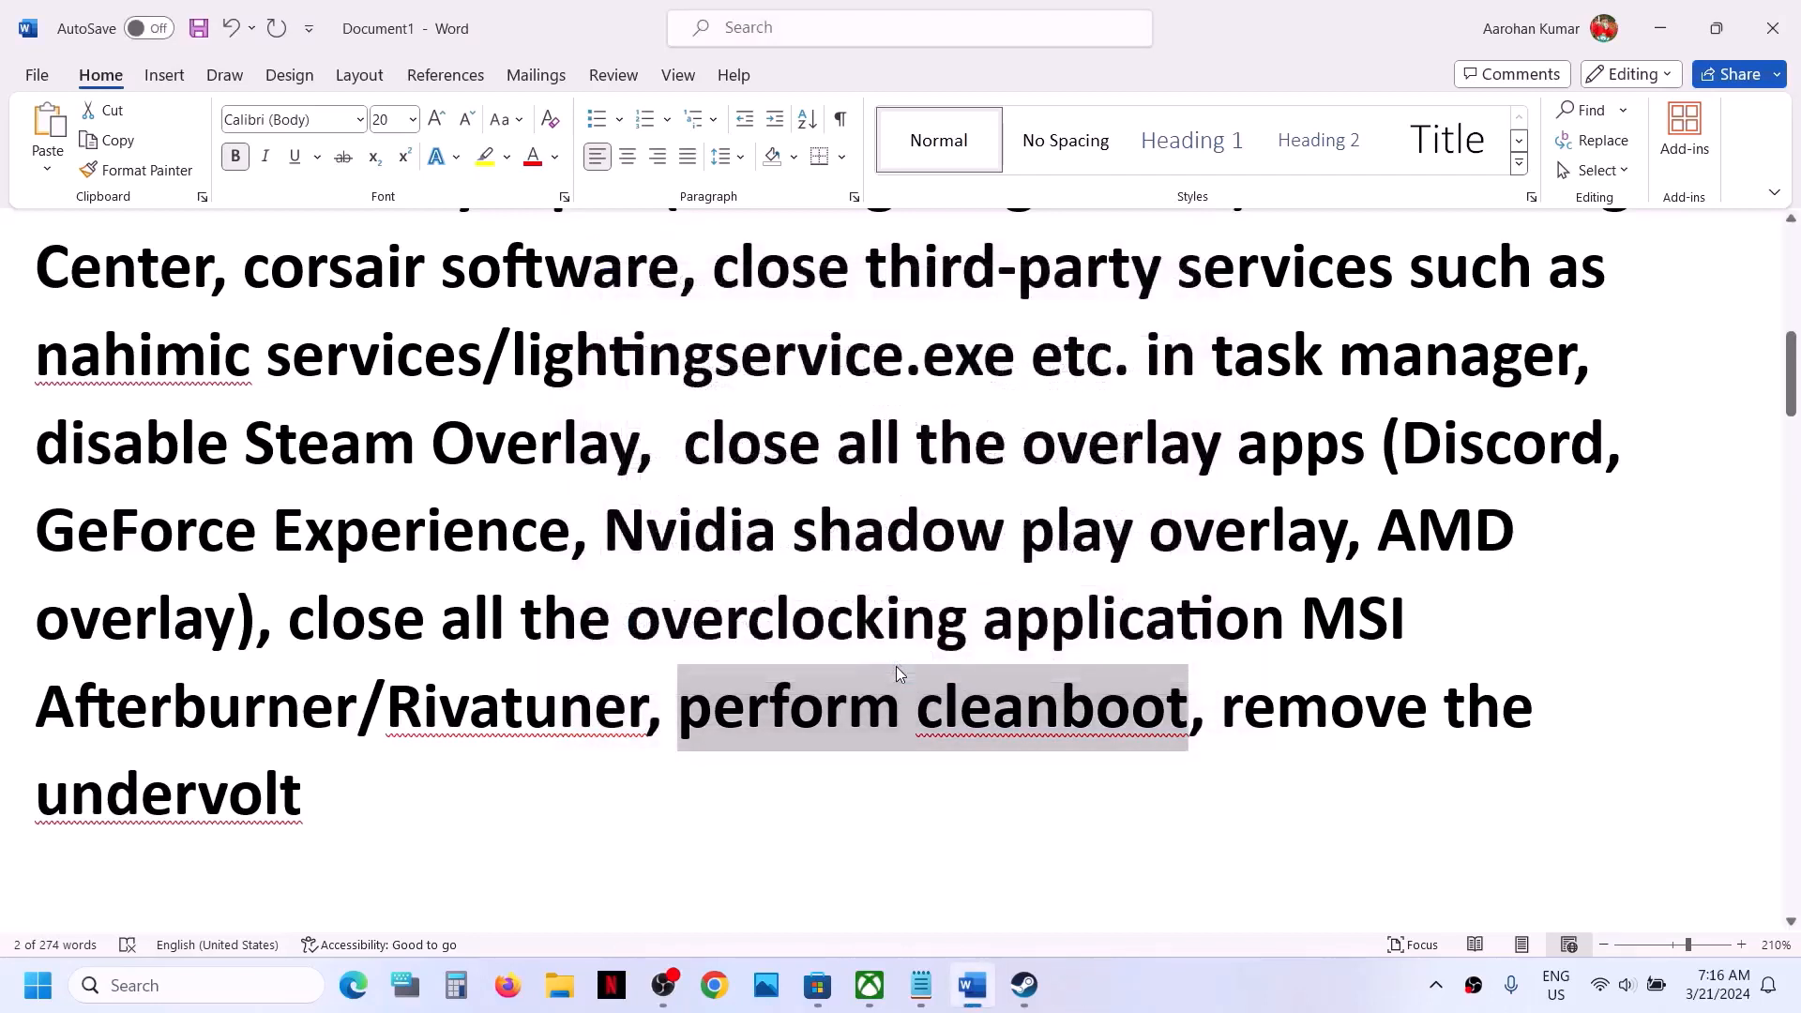
- Highlight the "remove the undervolt" instruction and Step 3 on allowing the game exe through the antivirus program
{"action": "left_click_drag", "start_coordinate": [1218, 699], "coordinate": [1429, 770]}
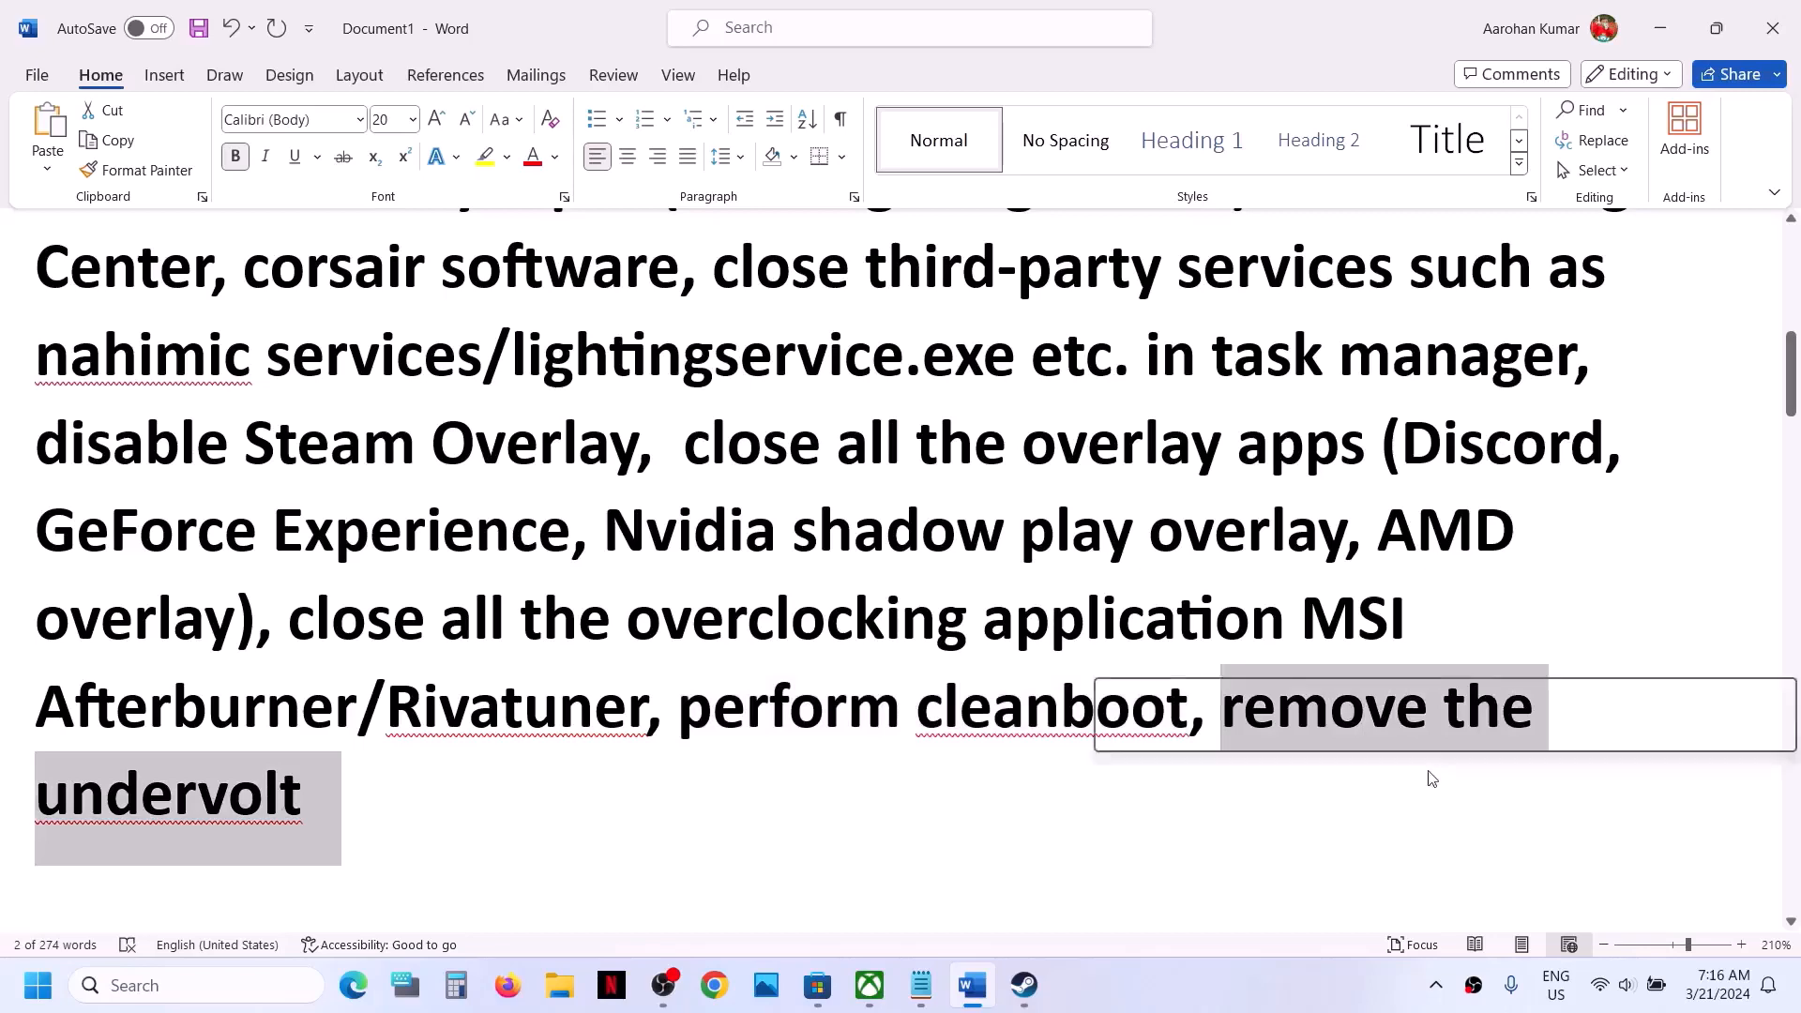
{"action": "left_click", "coordinate": [756, 764]}
{"action": "scroll", "coordinate": [756, 764], "scroll_direction": "down", "scroll_amount": 4}
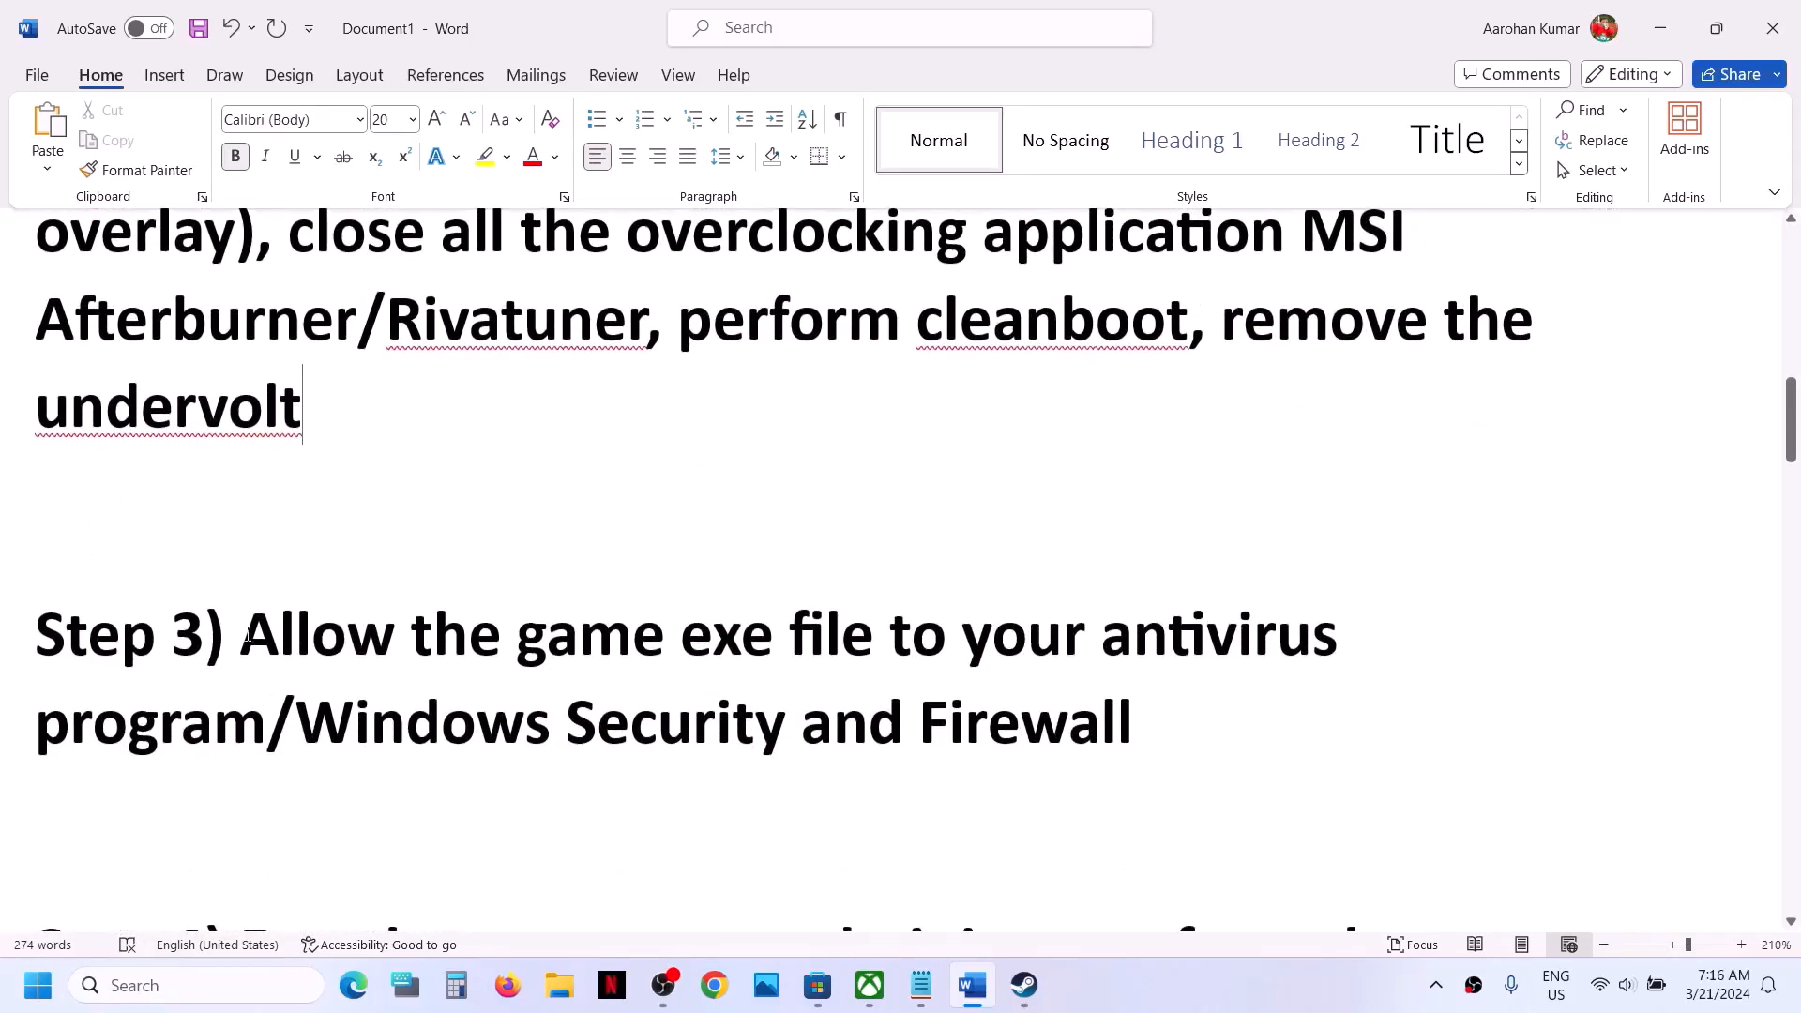
{"action": "left_click_drag", "start_coordinate": [247, 635], "coordinate": [264, 725]}
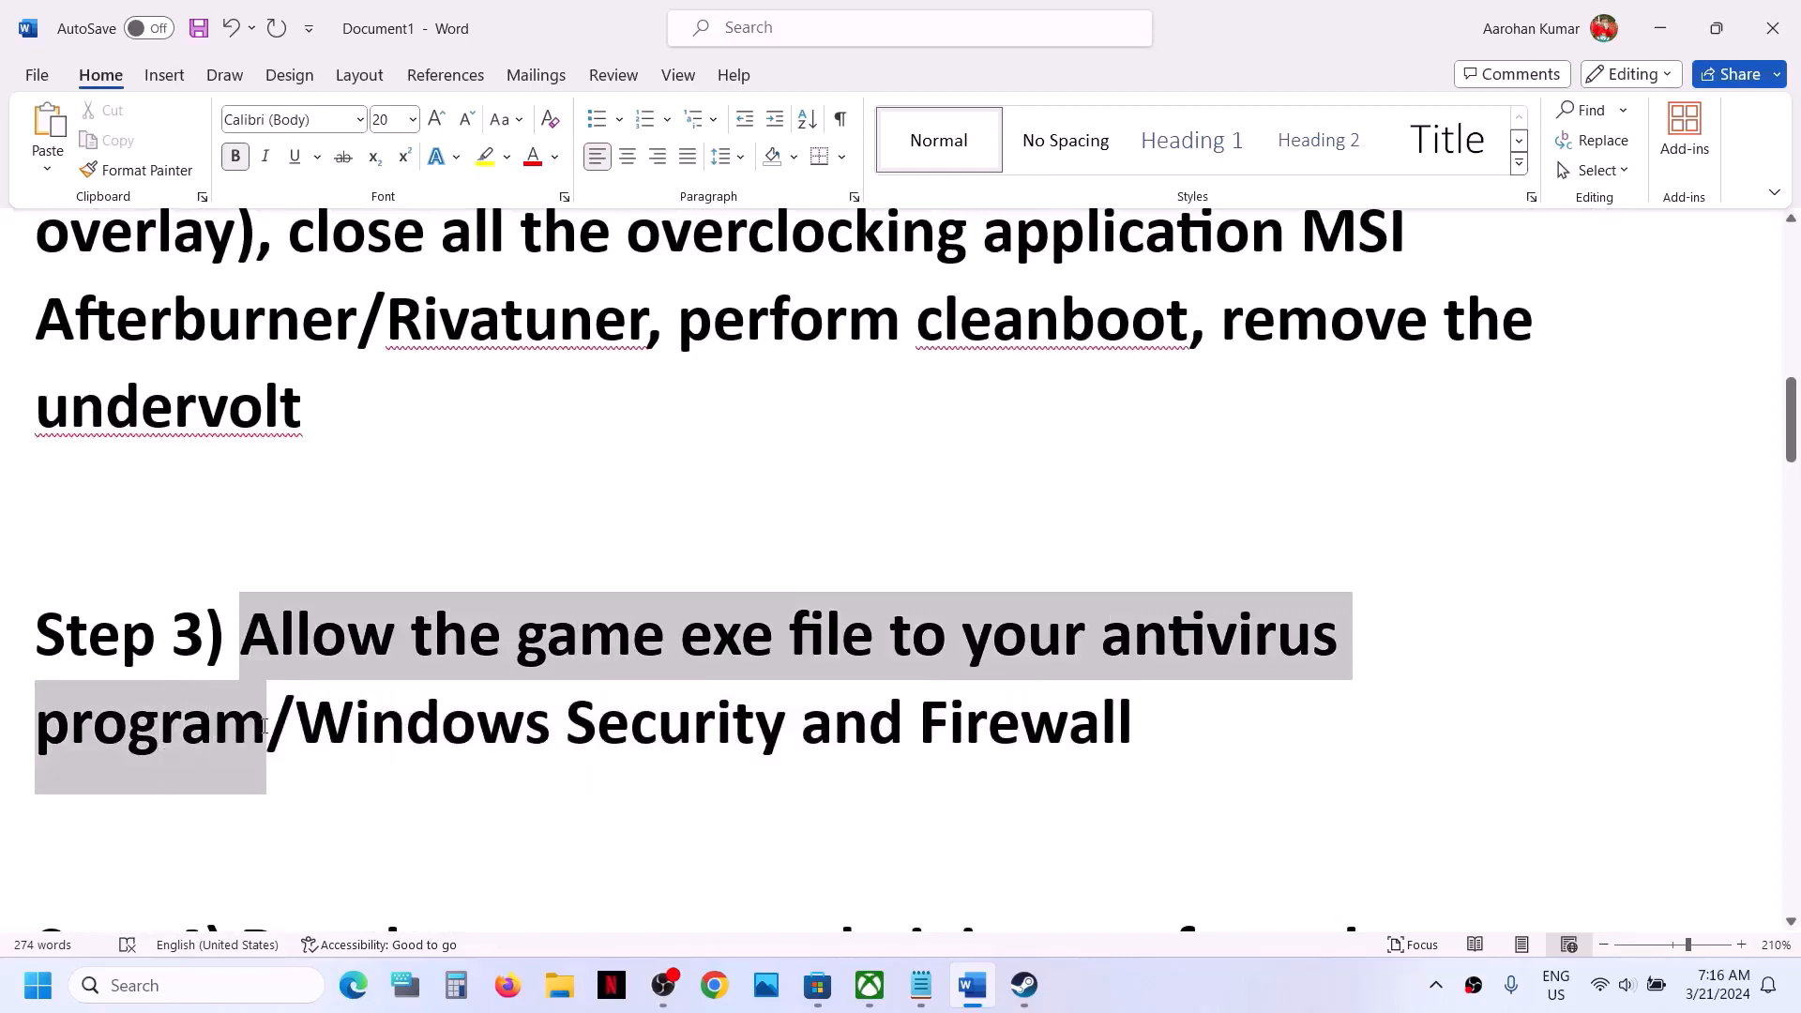
{"action": "left_click", "coordinate": [552, 750]}
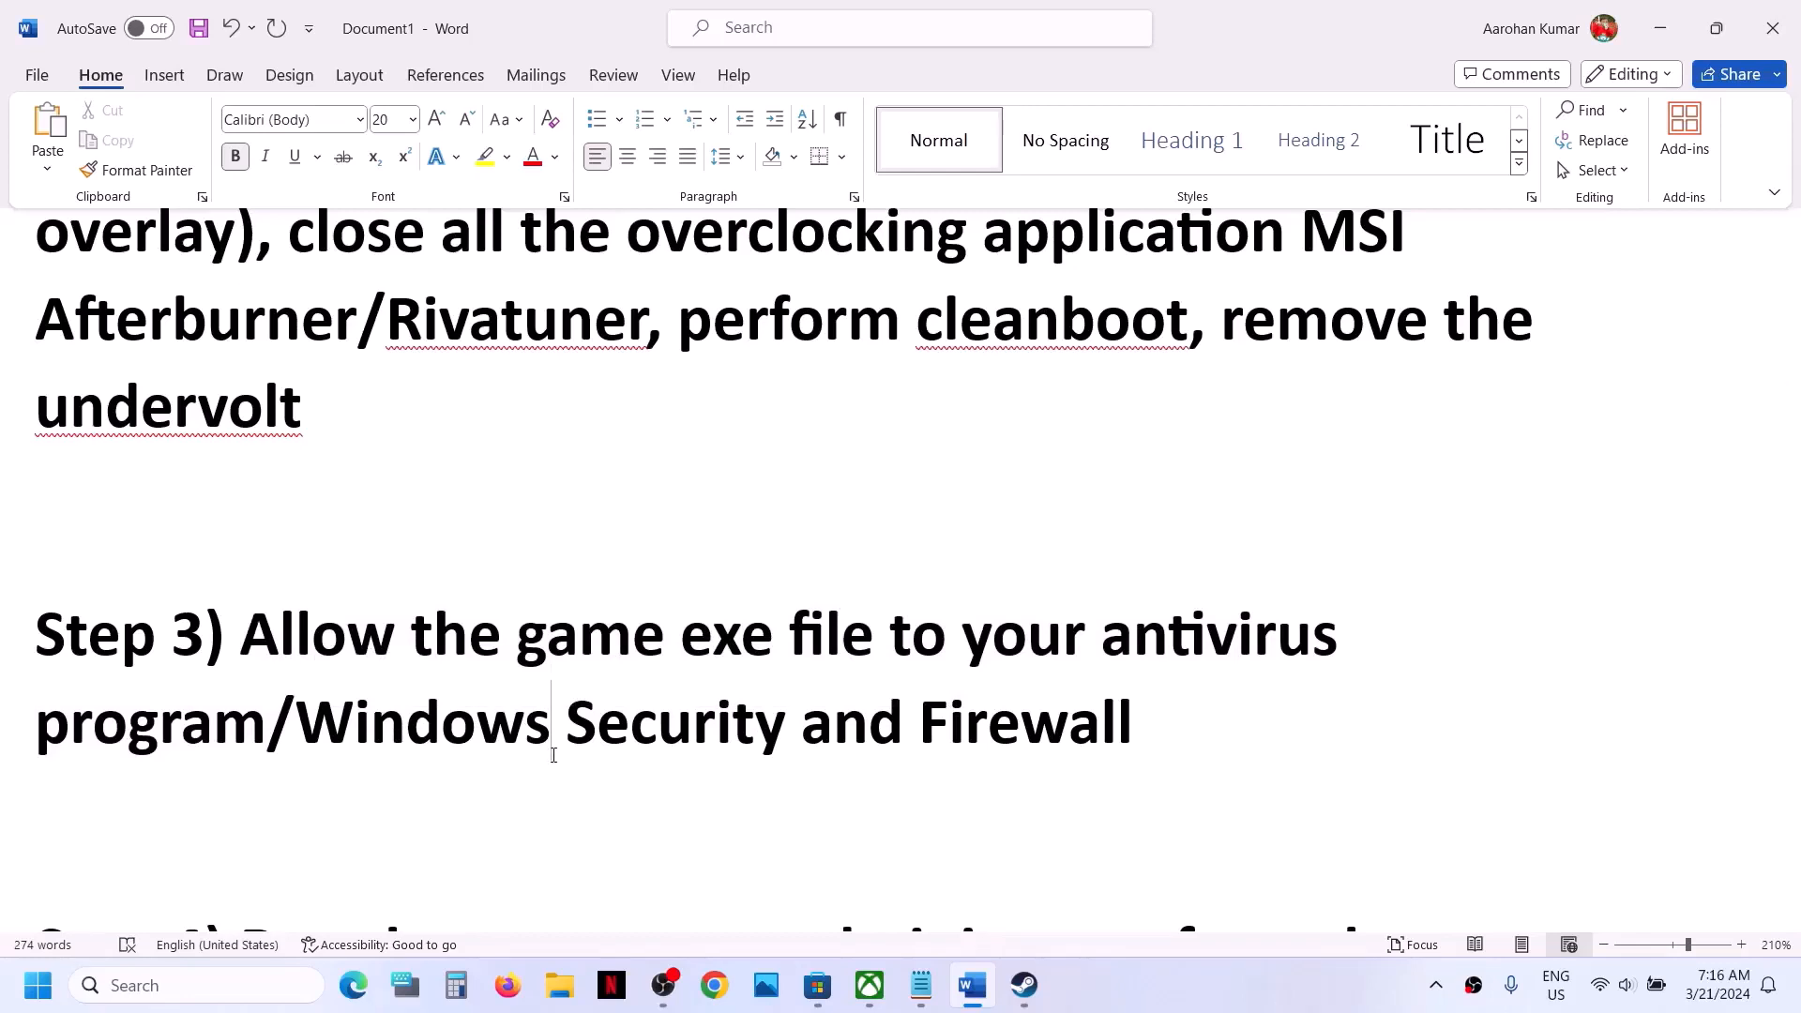
- Switch to Windows Settings and open Virus & threat protection from the Windows Security page under Privacy & security
{"action": "left_click", "coordinate": [37, 985]}
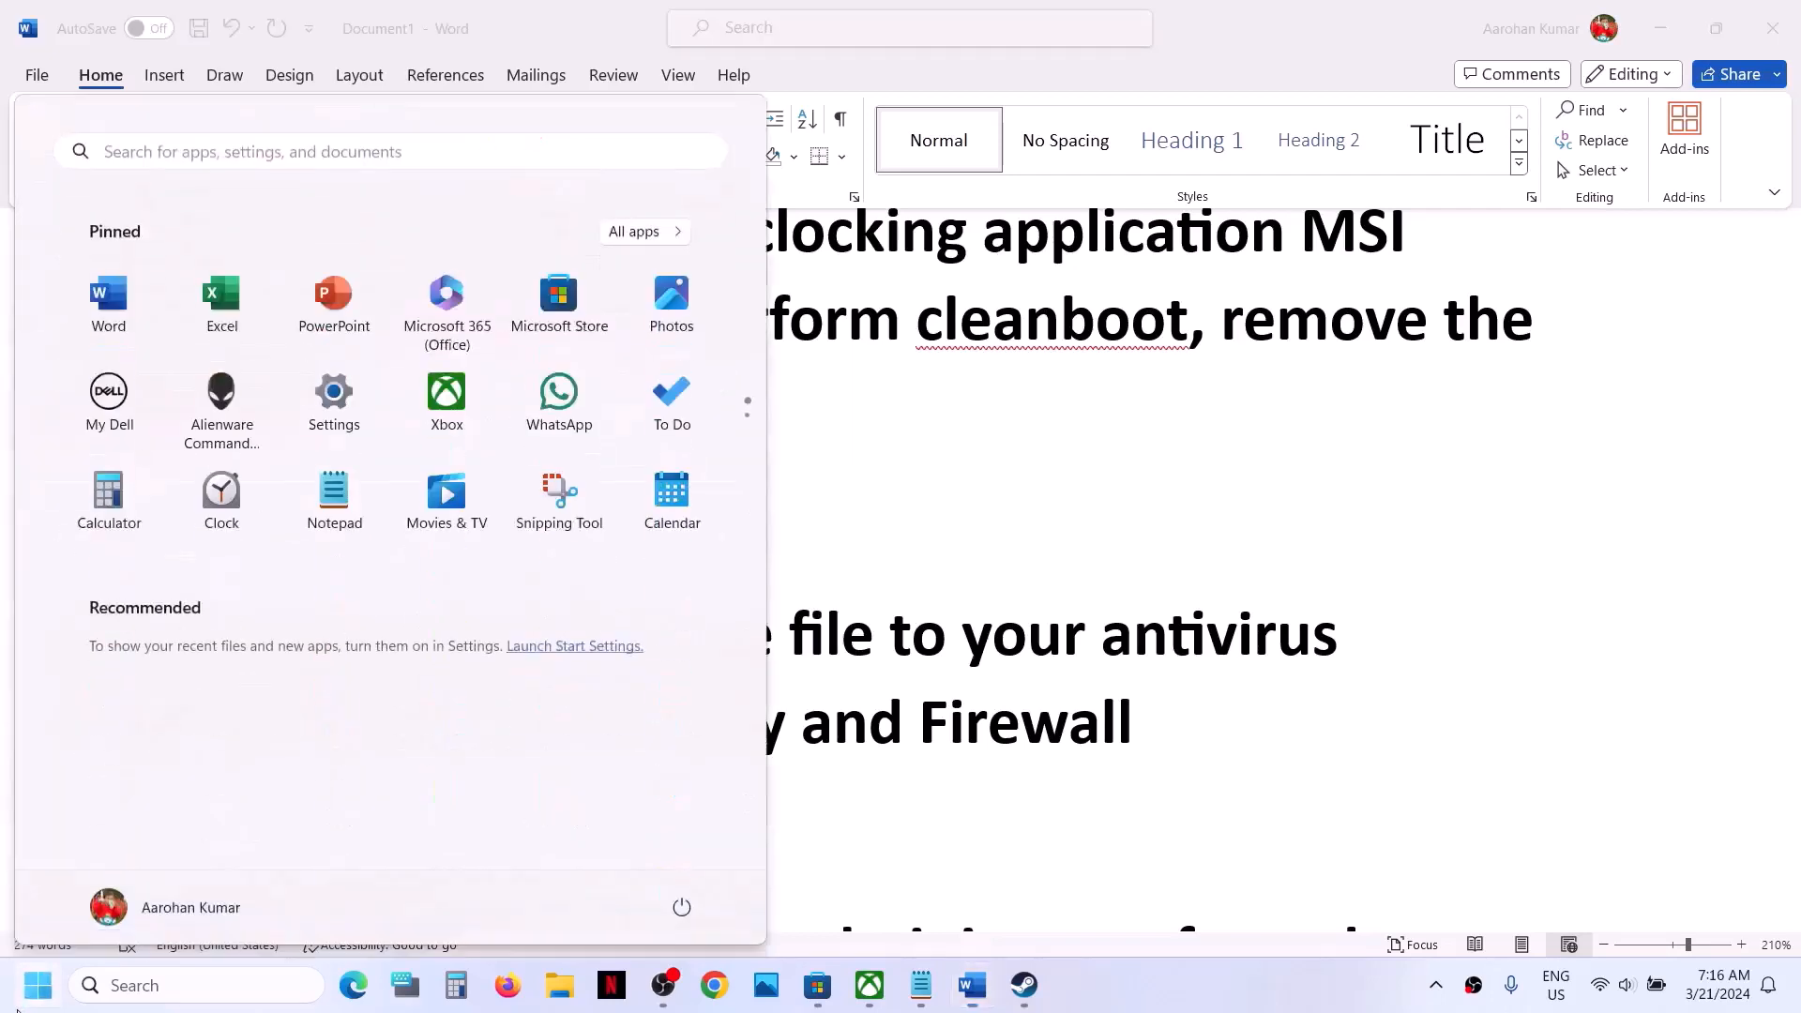
{"action": "left_click", "coordinate": [334, 392]}
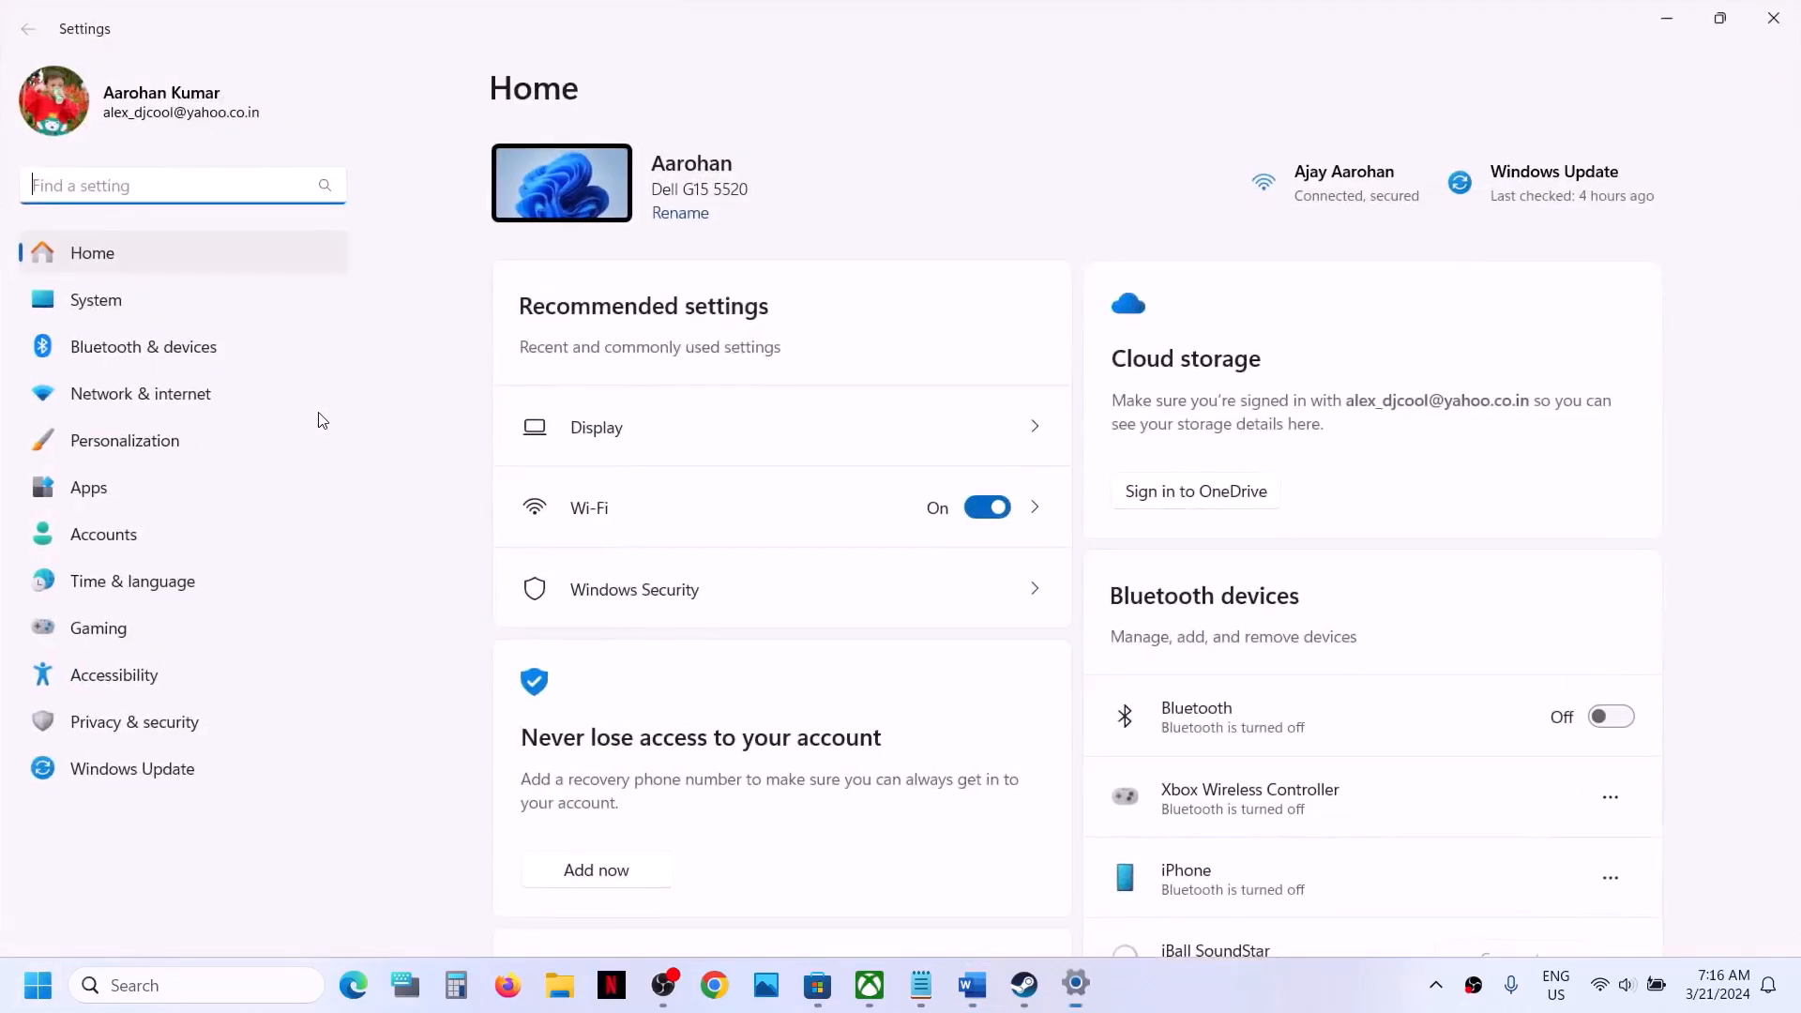
{"action": "left_click", "coordinate": [126, 724]}
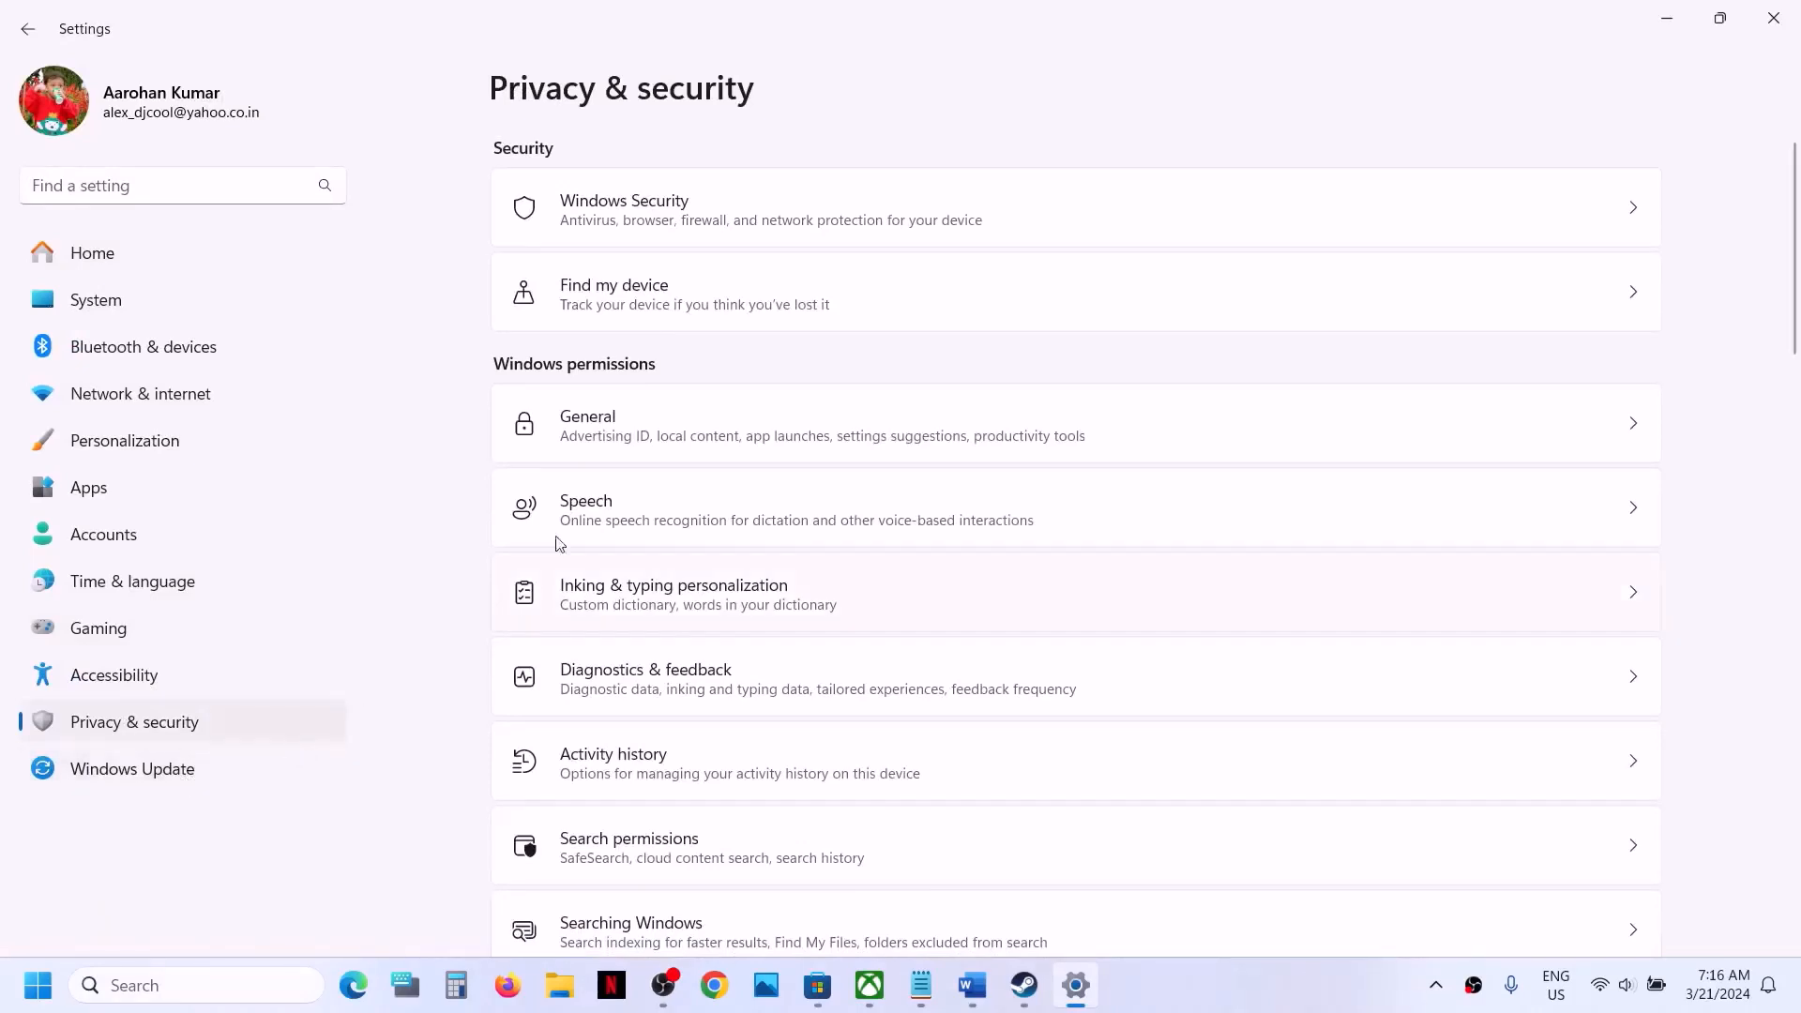
{"action": "left_click", "coordinate": [690, 219]}
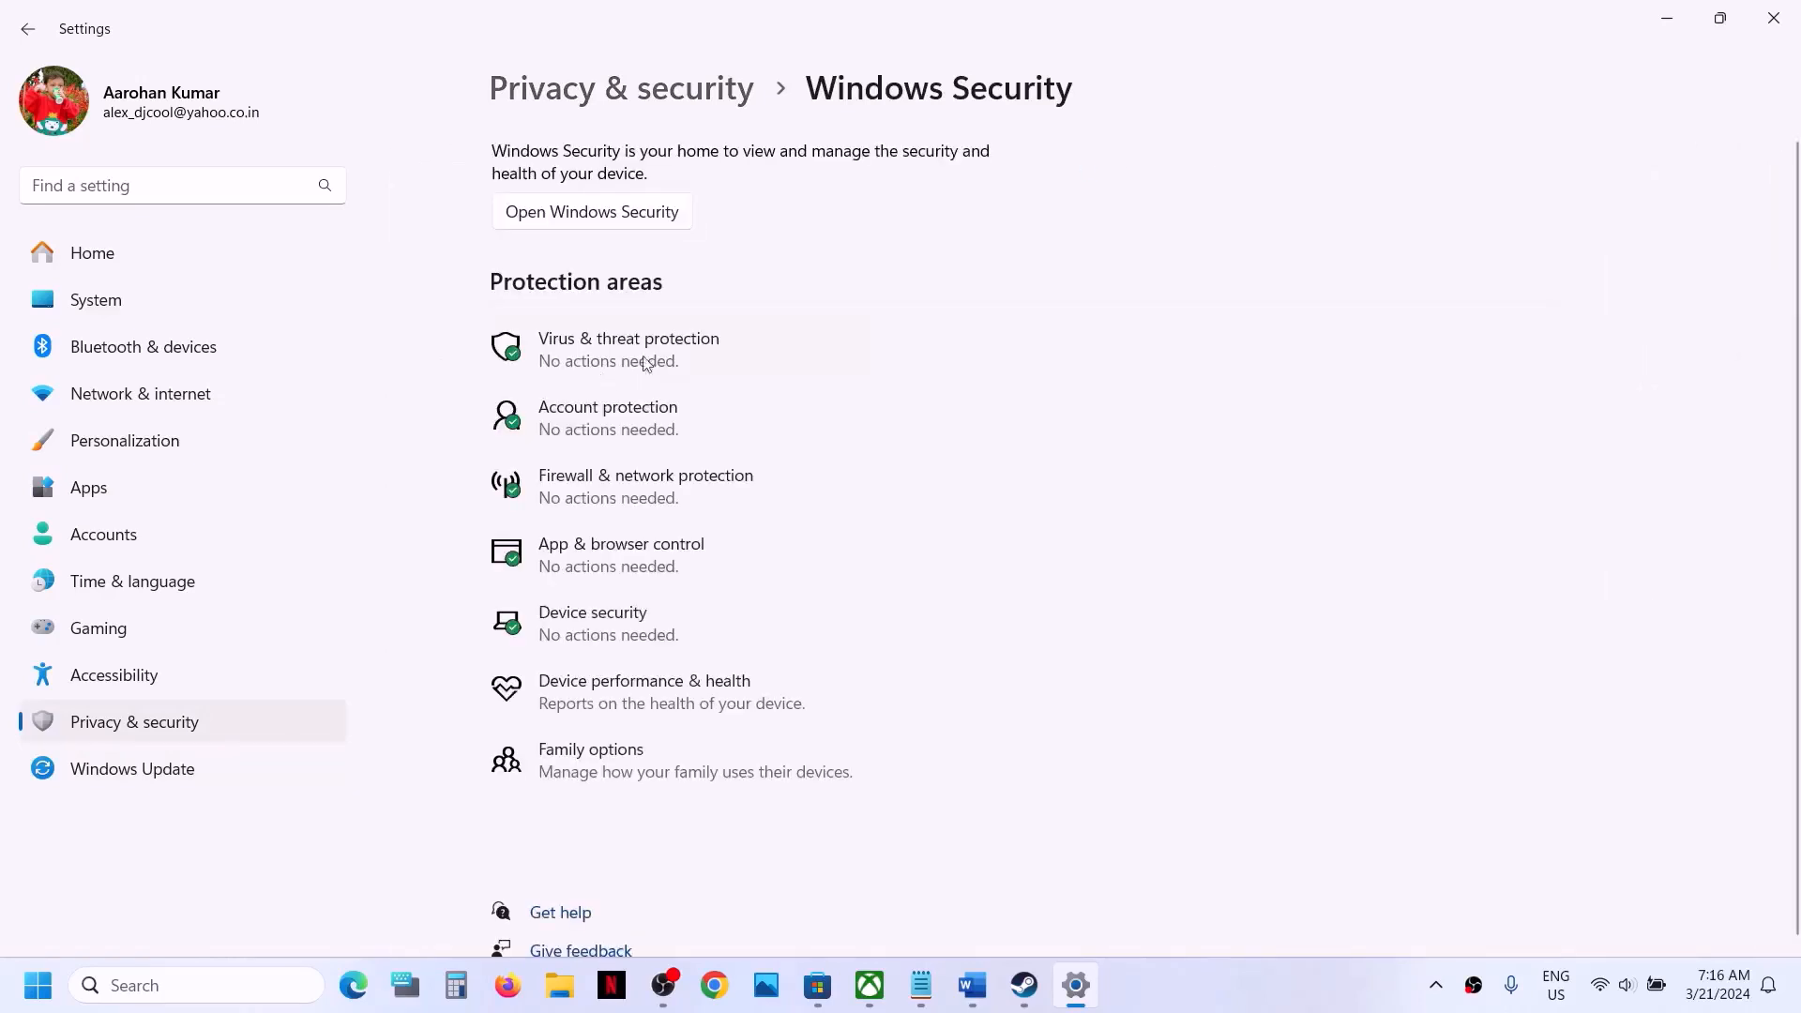
{"action": "left_click", "coordinate": [681, 357]}
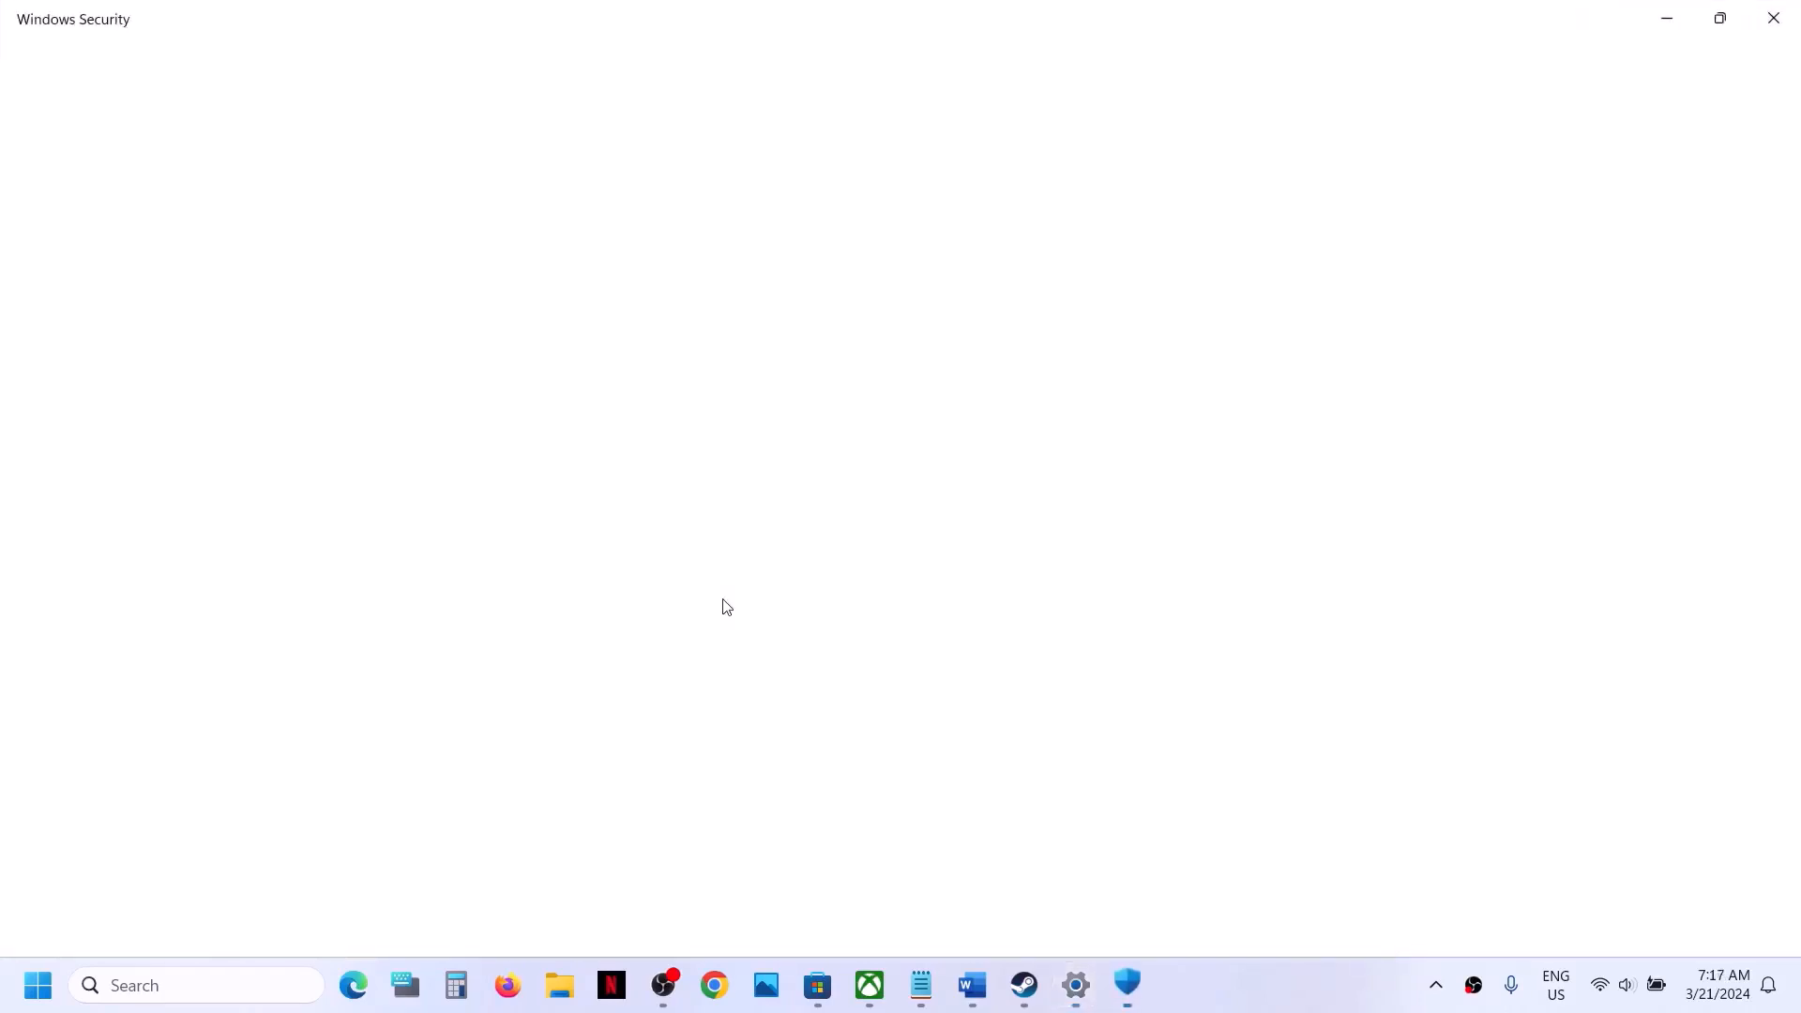
- Open the allowed apps list for Controlled folder access within Ransomware protection and approve the permission request
{"action": "scroll", "coordinate": [723, 604], "scroll_direction": "down", "scroll_amount": 2}
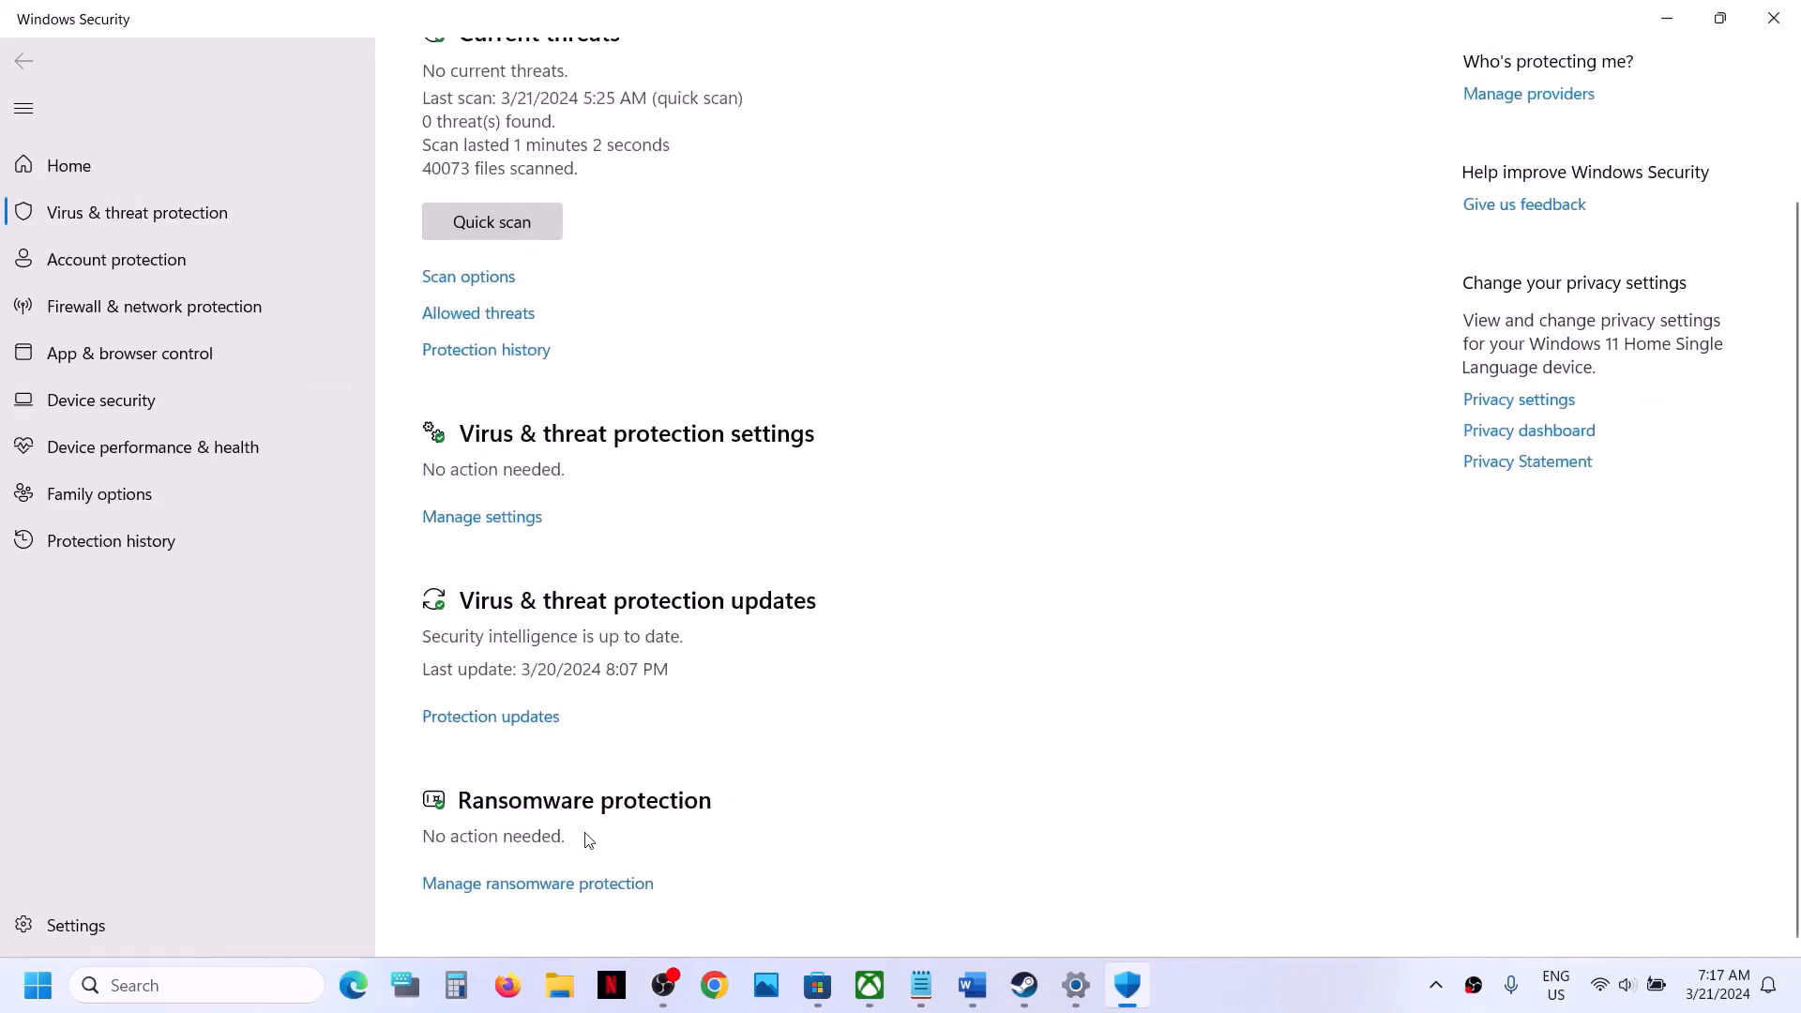
{"action": "left_click", "coordinate": [563, 886]}
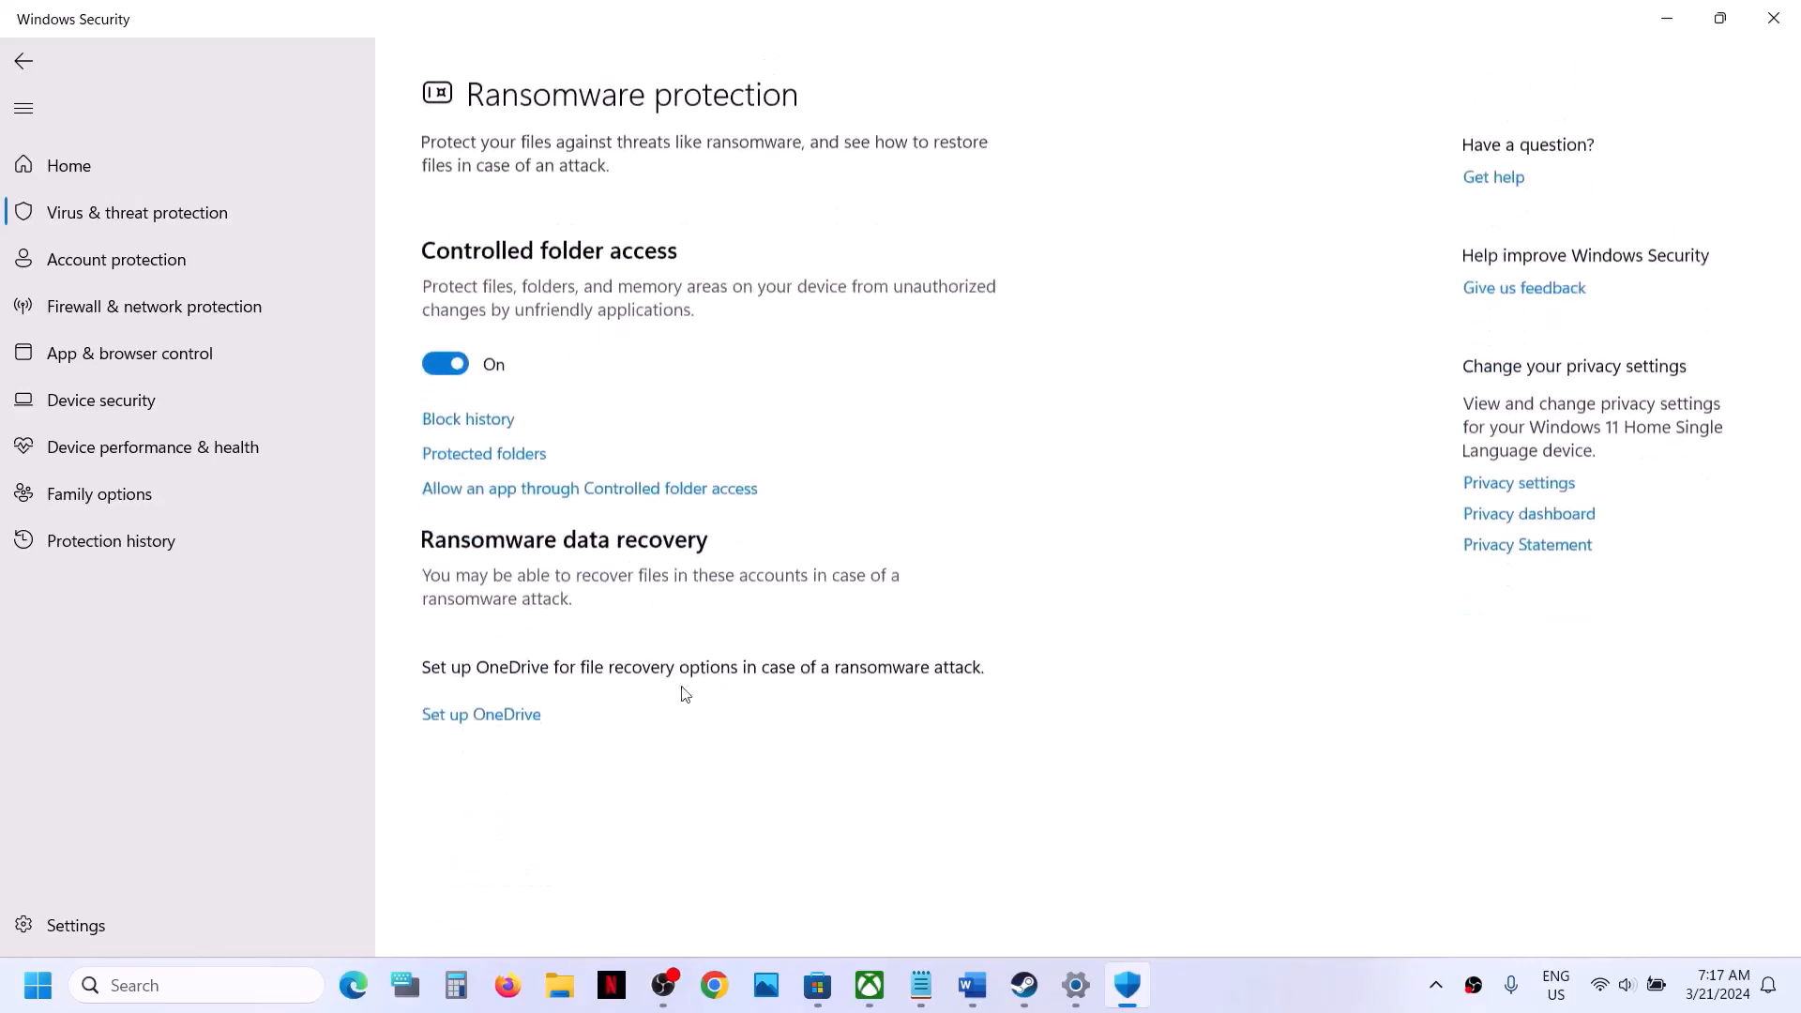
{"action": "left_click", "coordinate": [619, 480]}
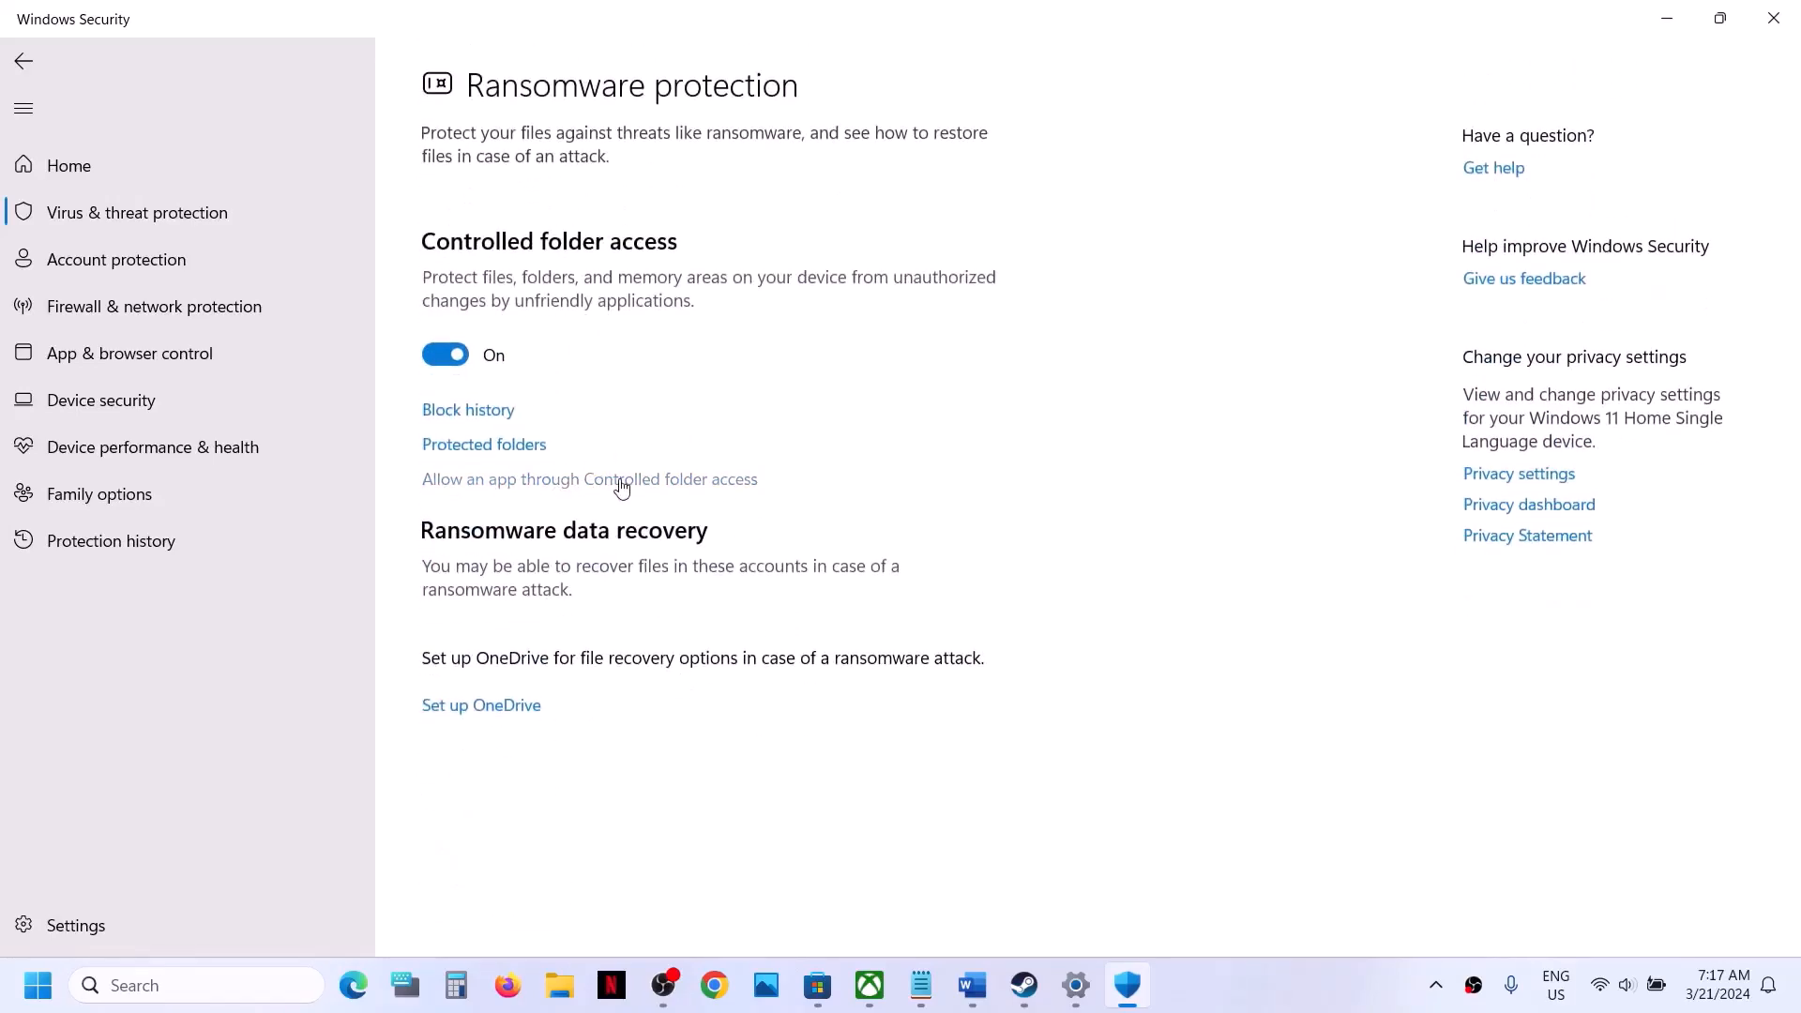
{"action": "left_click", "coordinate": [781, 679]}
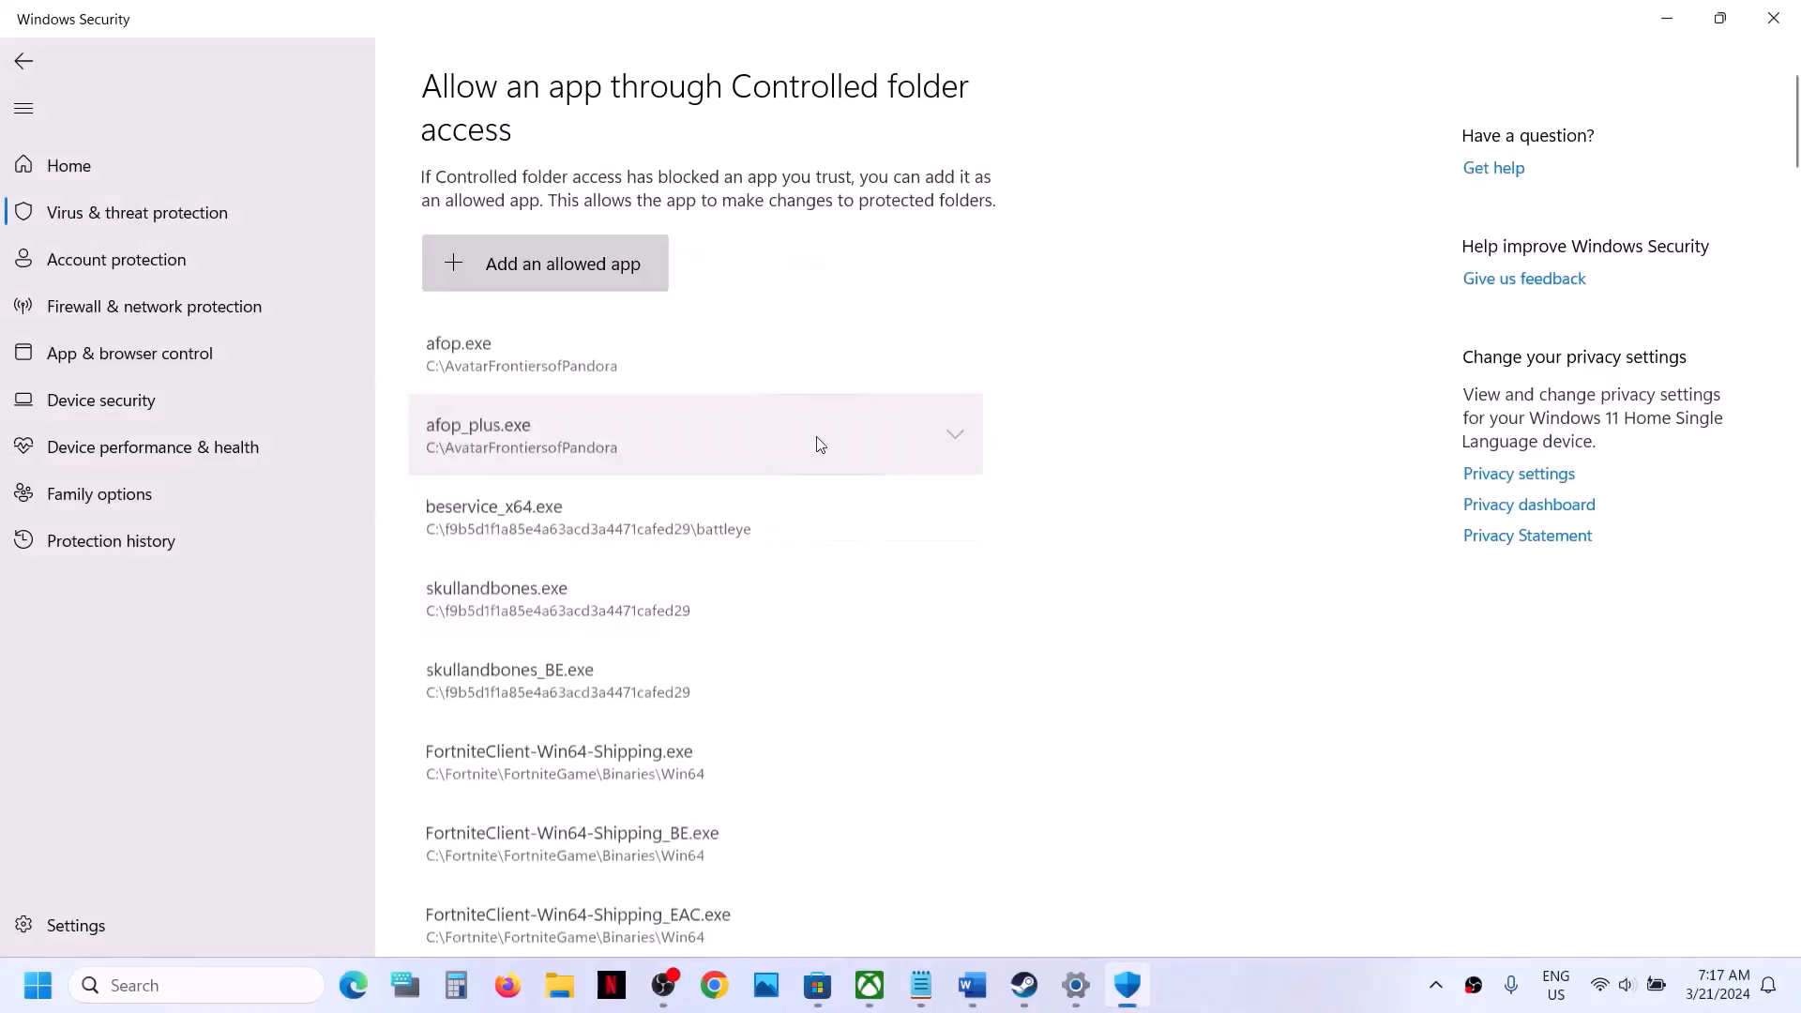
- Start adding an allowed app by browsing all apps, and open the folder C:\Program Files (x86)\Steam
{"action": "left_click", "coordinate": [606, 272]}
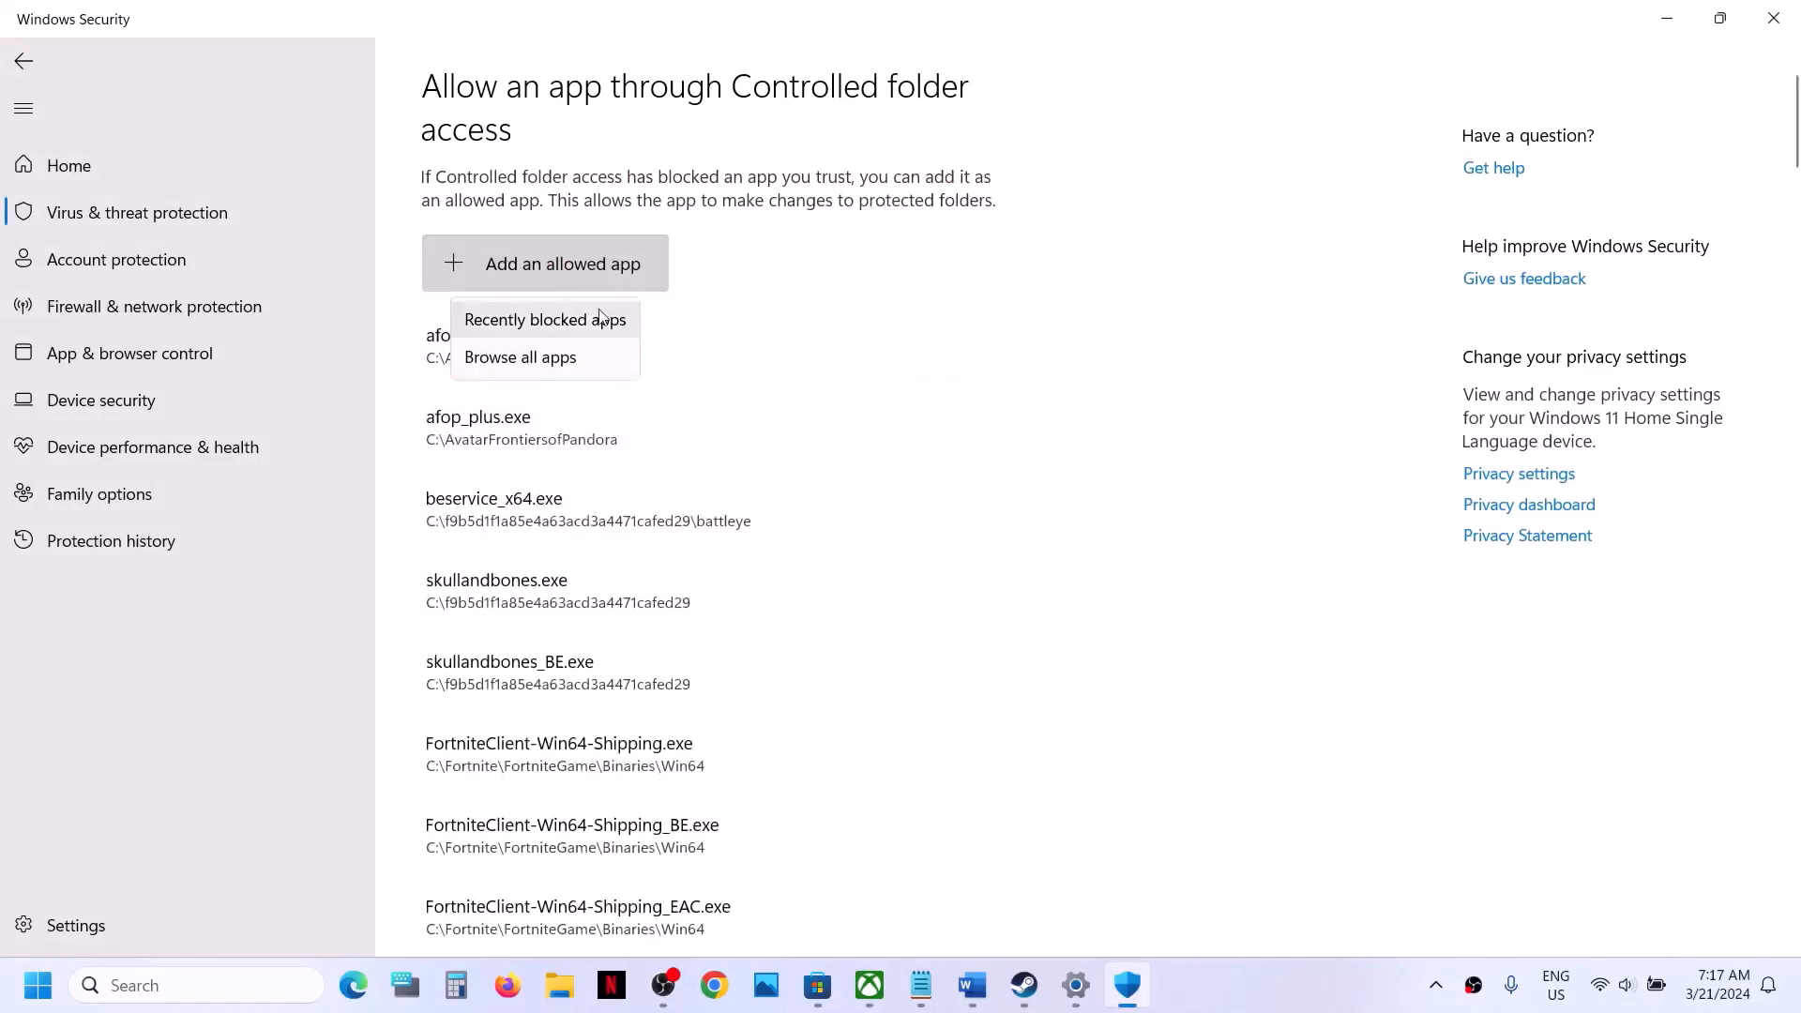
{"action": "left_click", "coordinate": [576, 354]}
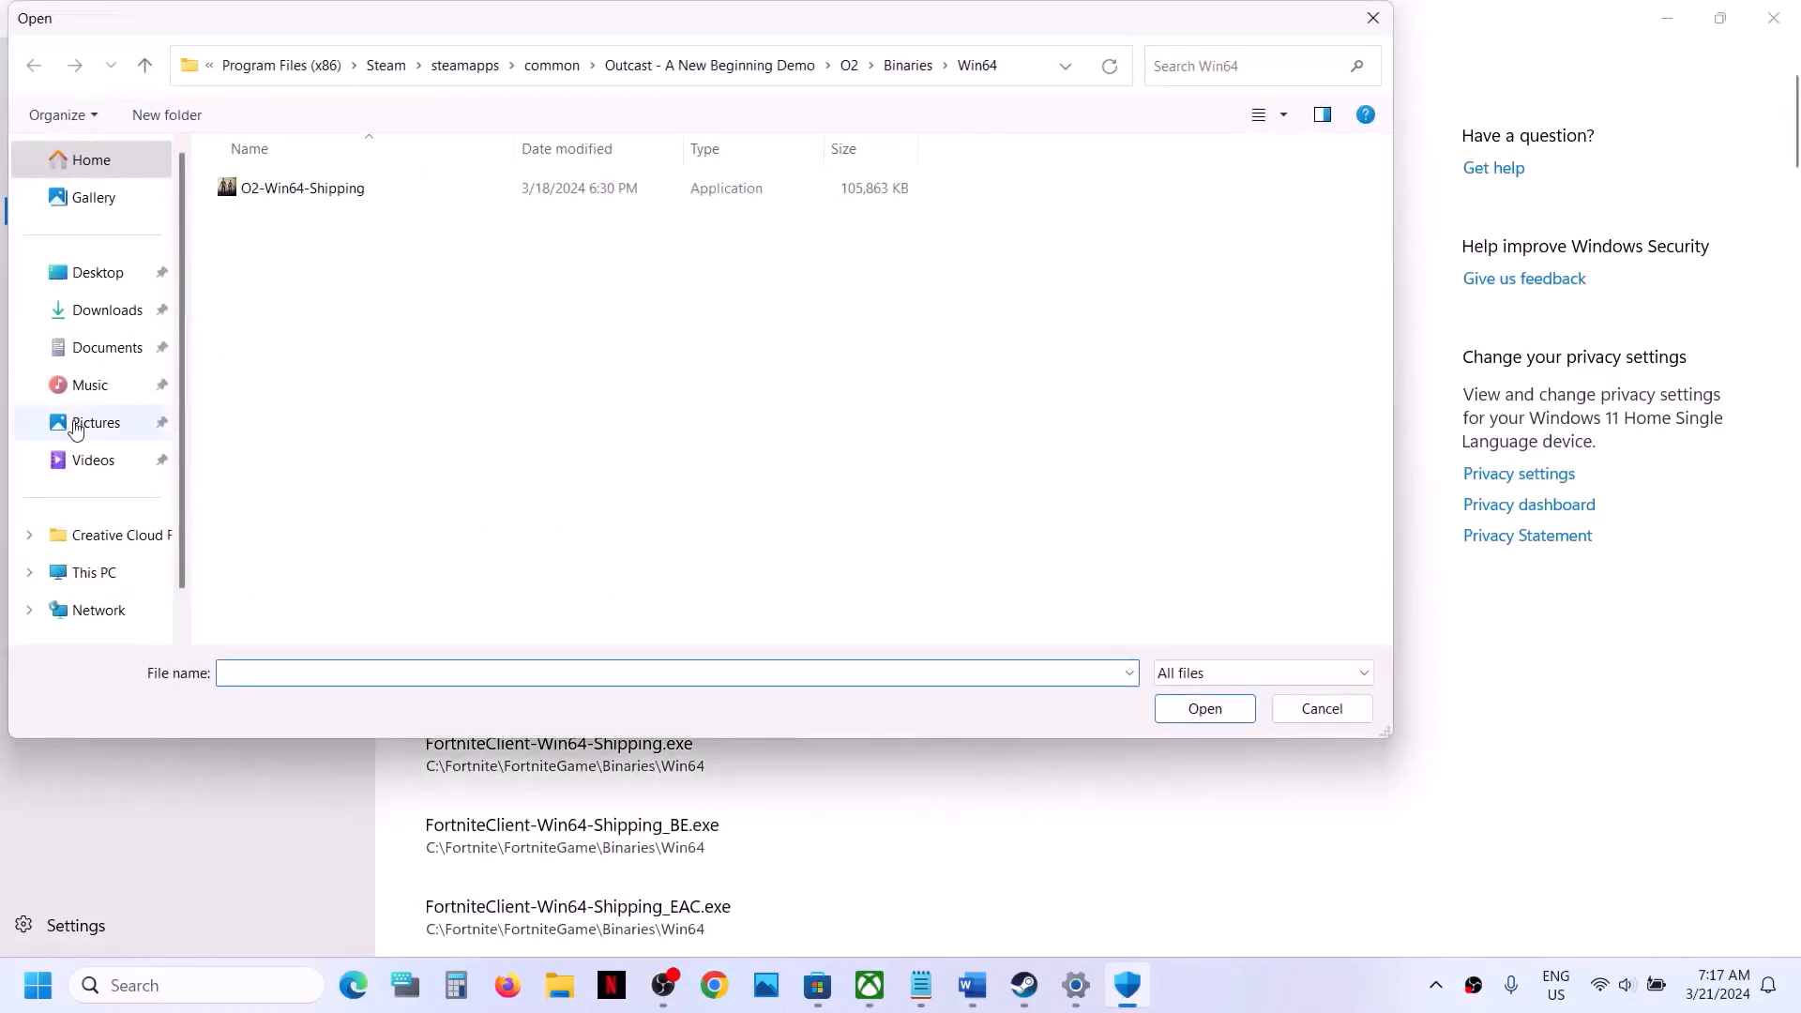
{"action": "left_click", "coordinate": [91, 577]}
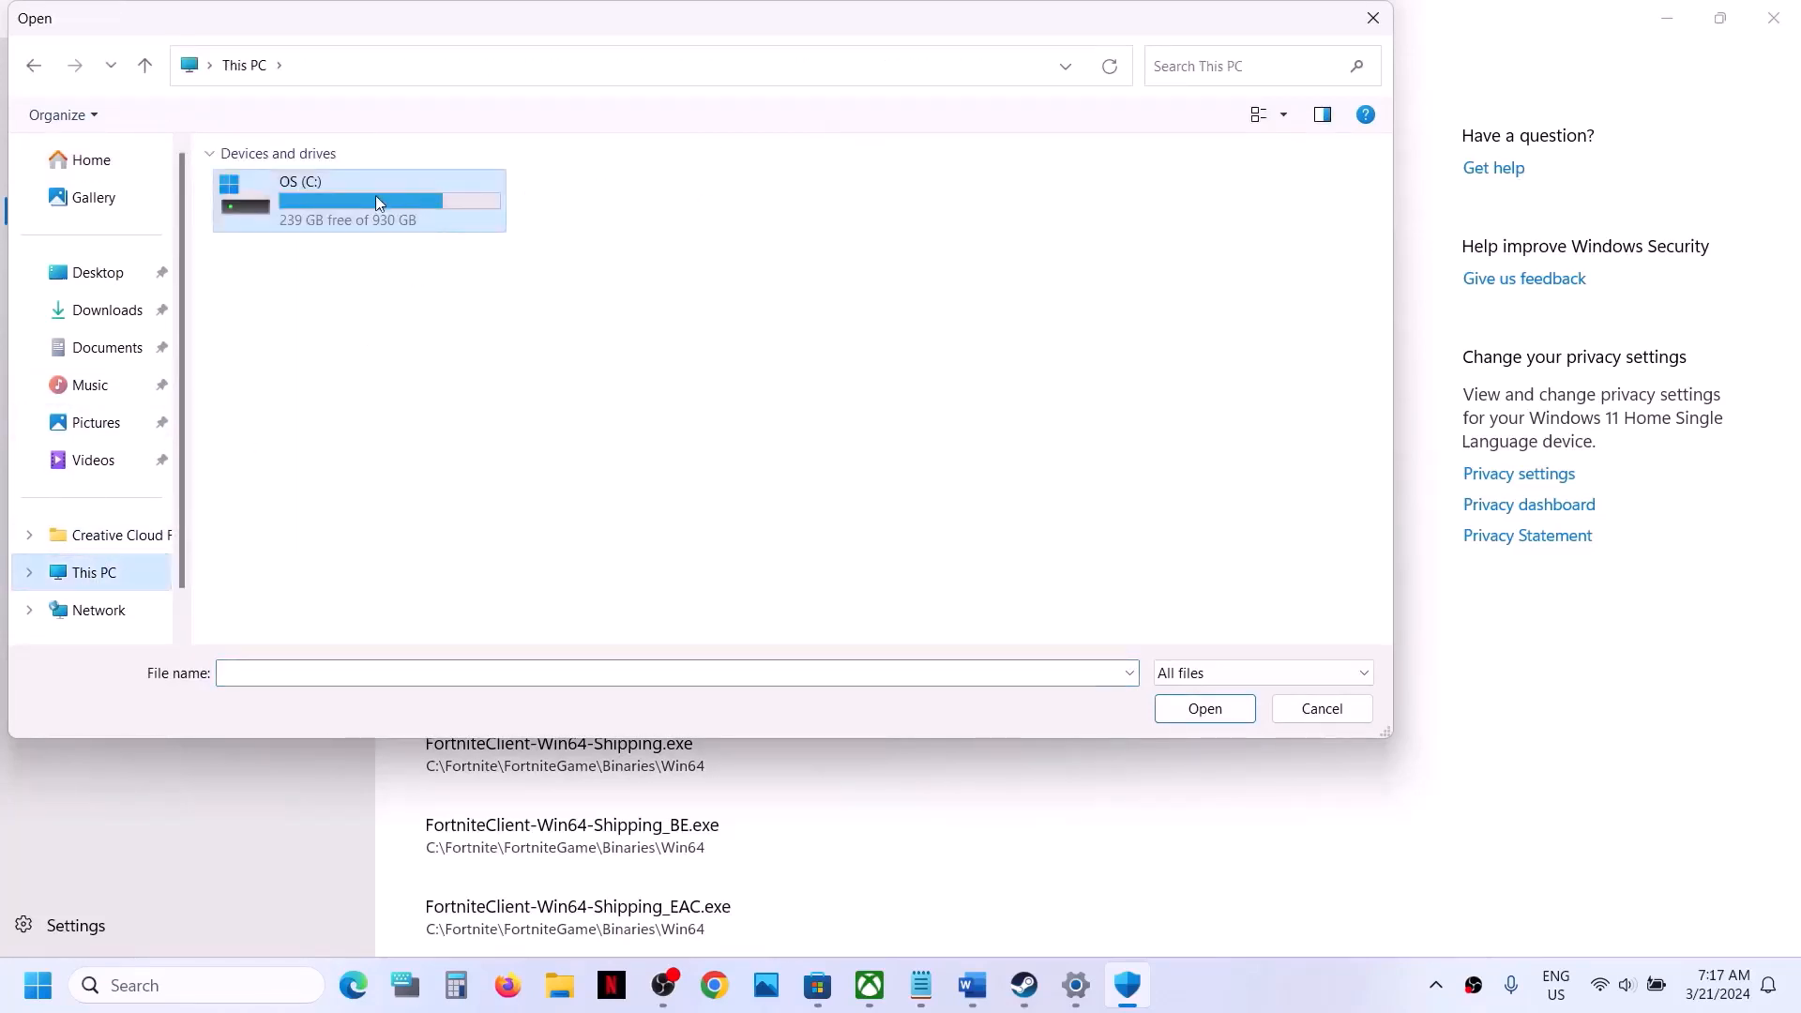
{"action": "double_click", "coordinate": [375, 200]}
{"action": "scroll", "coordinate": [367, 300], "scroll_direction": "down", "scroll_amount": 3}
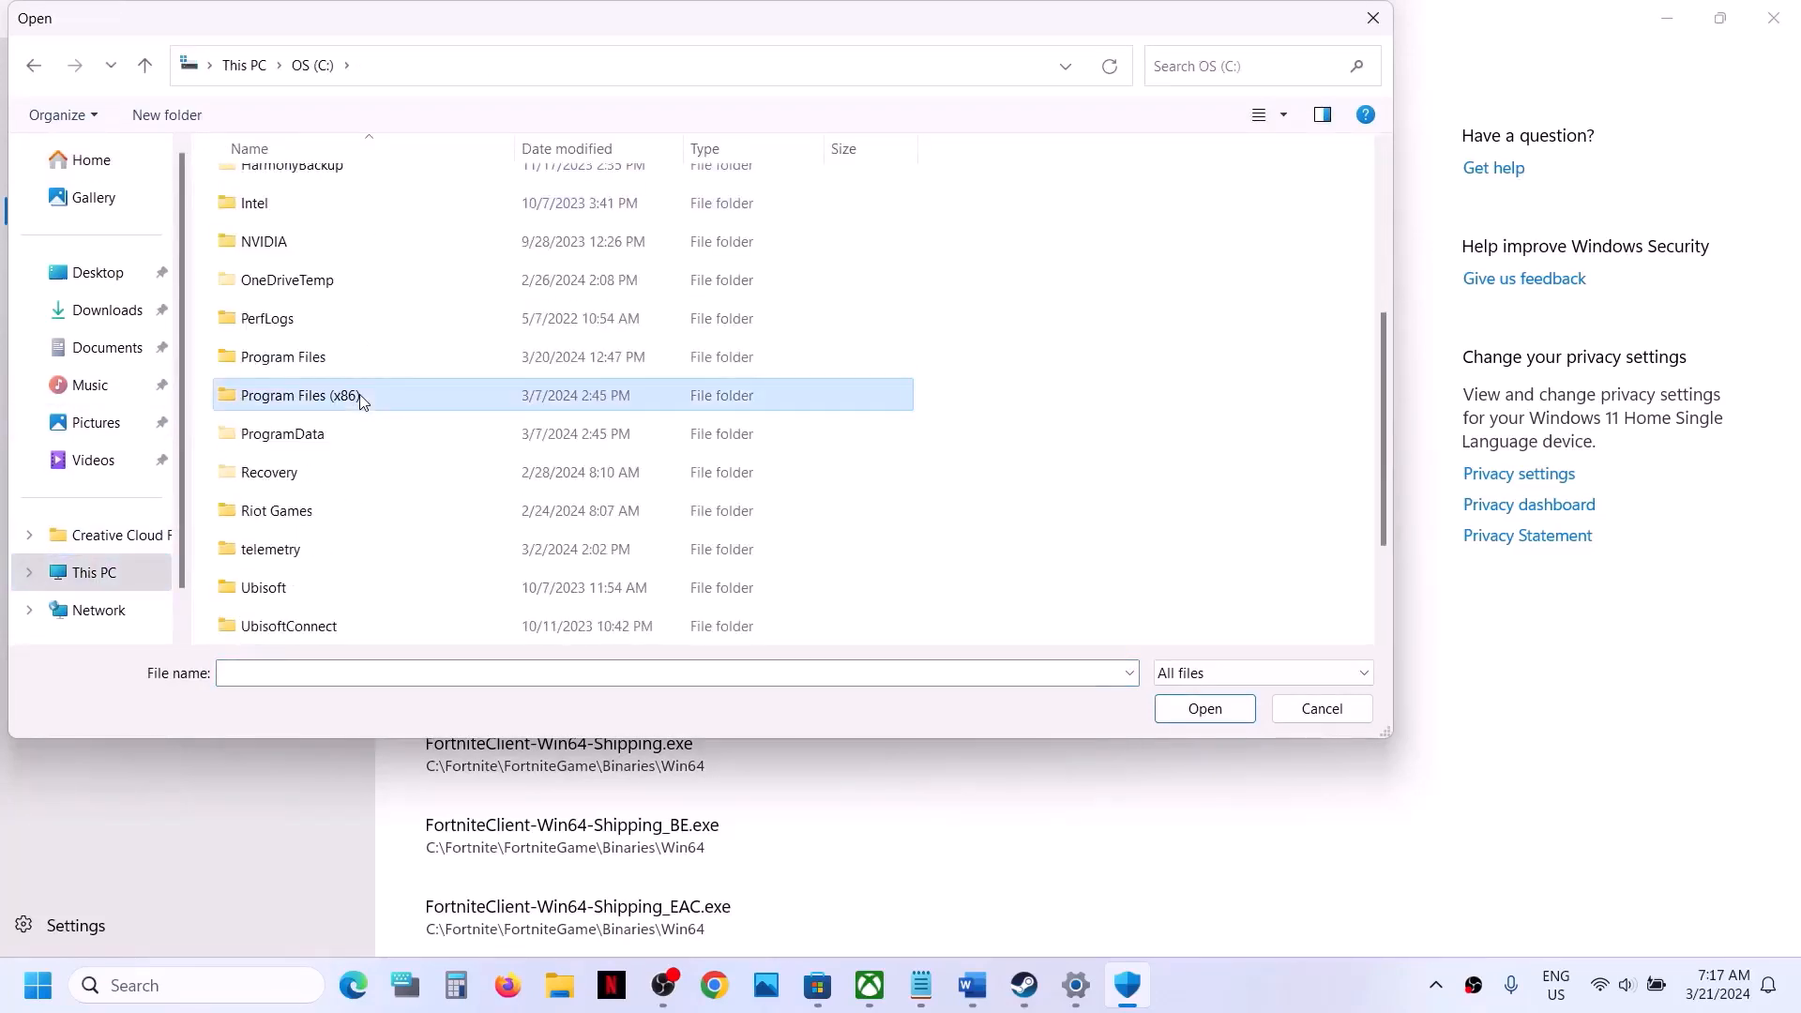
{"action": "double_click", "coordinate": [362, 396]}
{"action": "scroll", "coordinate": [355, 402], "scroll_direction": "down", "scroll_amount": 5}
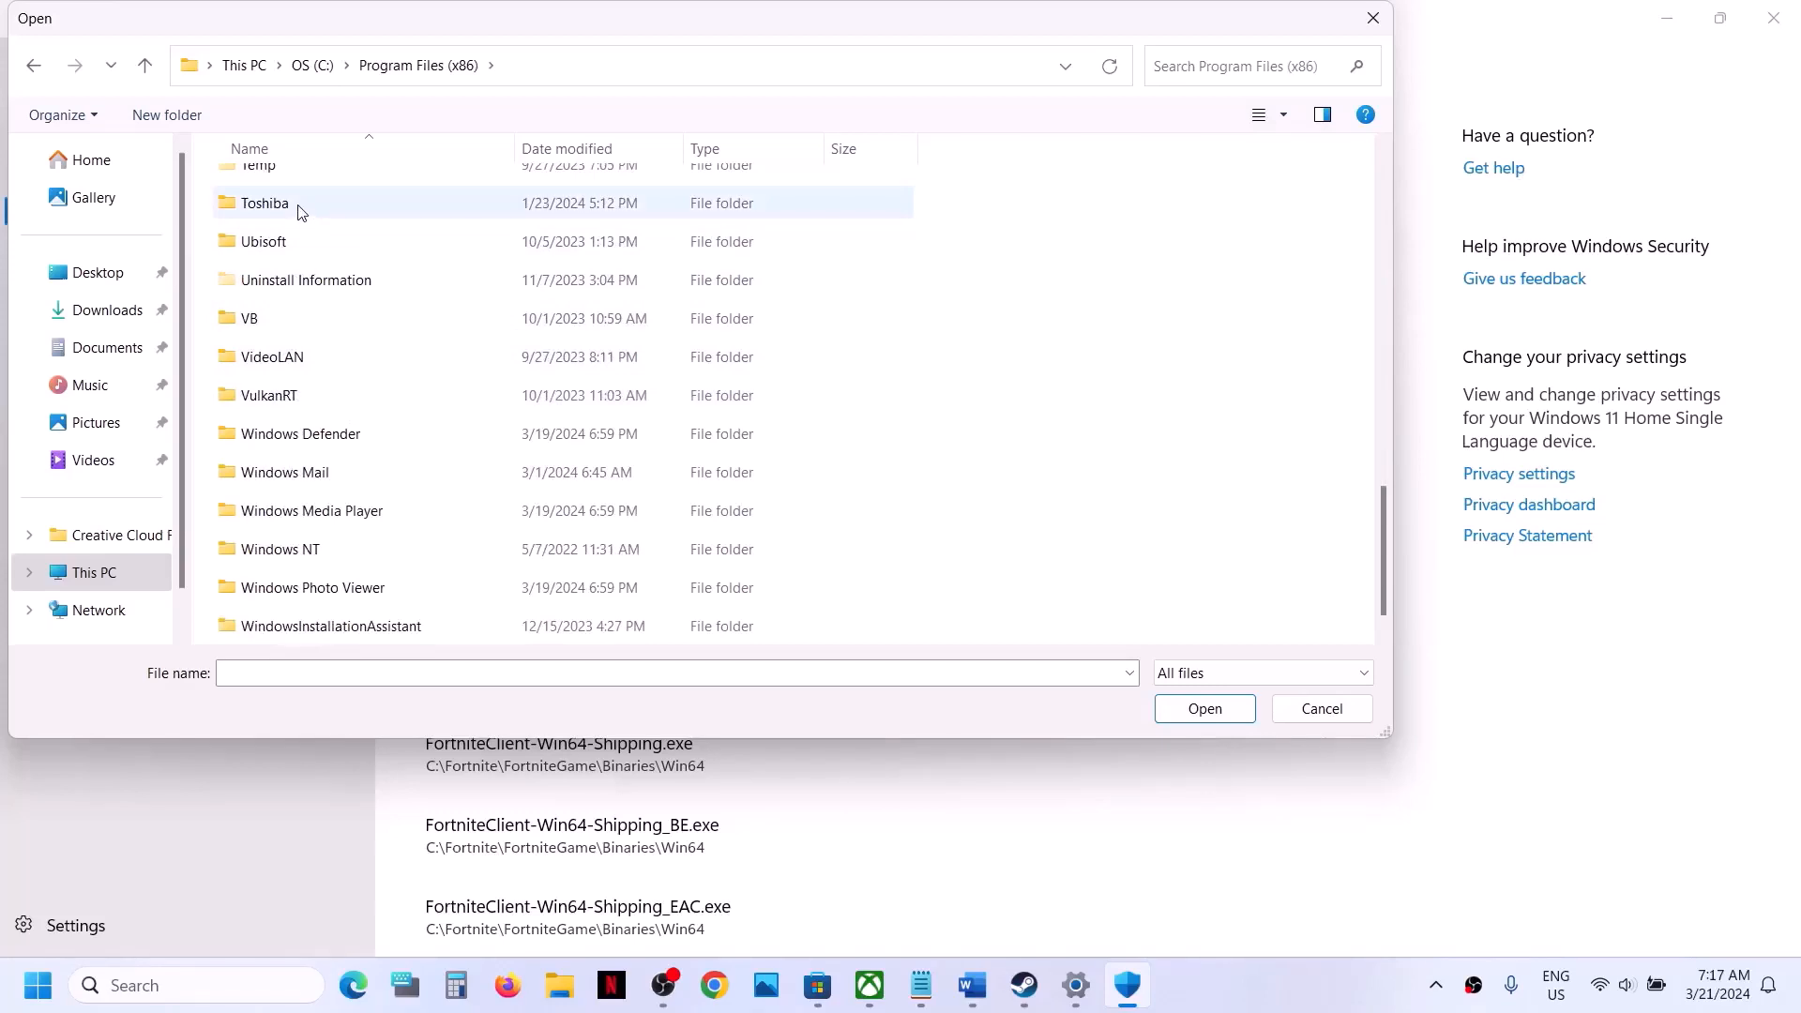
{"action": "scroll", "coordinate": [298, 216], "scroll_direction": "up", "scroll_amount": 2}
{"action": "double_click", "coordinate": [301, 342]}
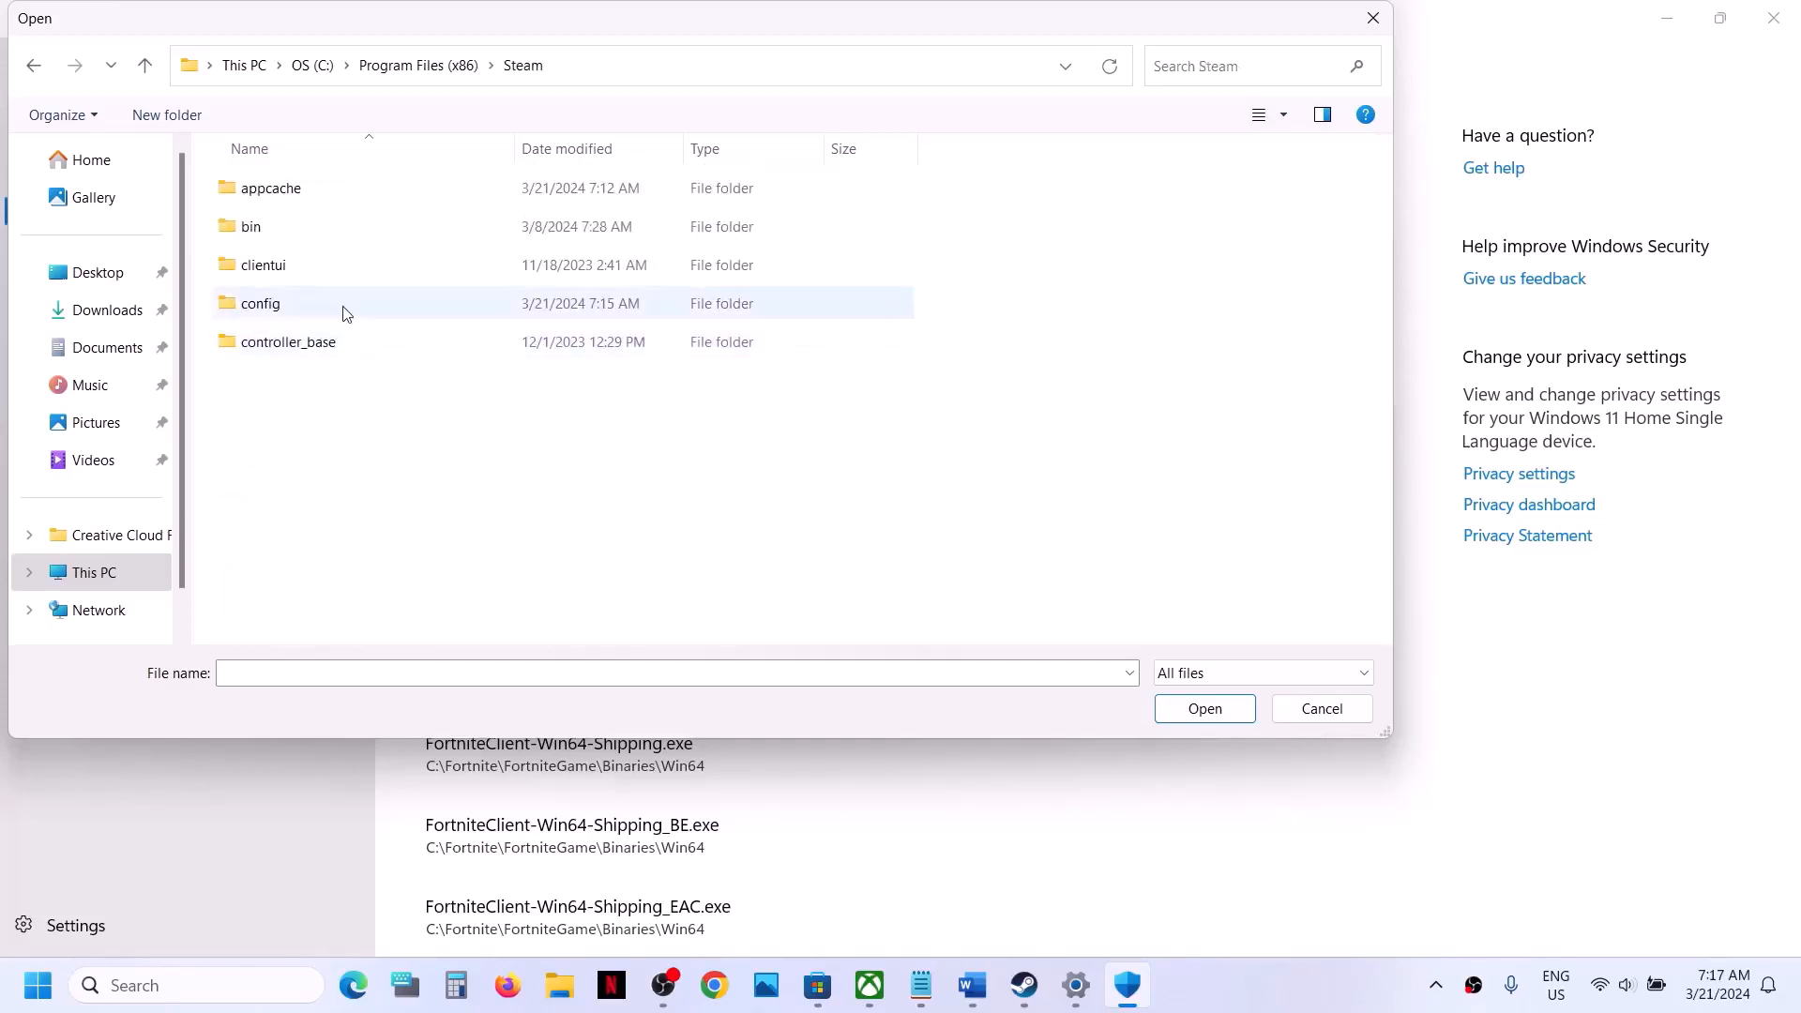
- Allow the AloneInTheDark application from steamapps\common\AloneInTheDark through Controlled folder access
{"action": "left_click", "coordinate": [300, 342]}
{"action": "key", "text": "s"}
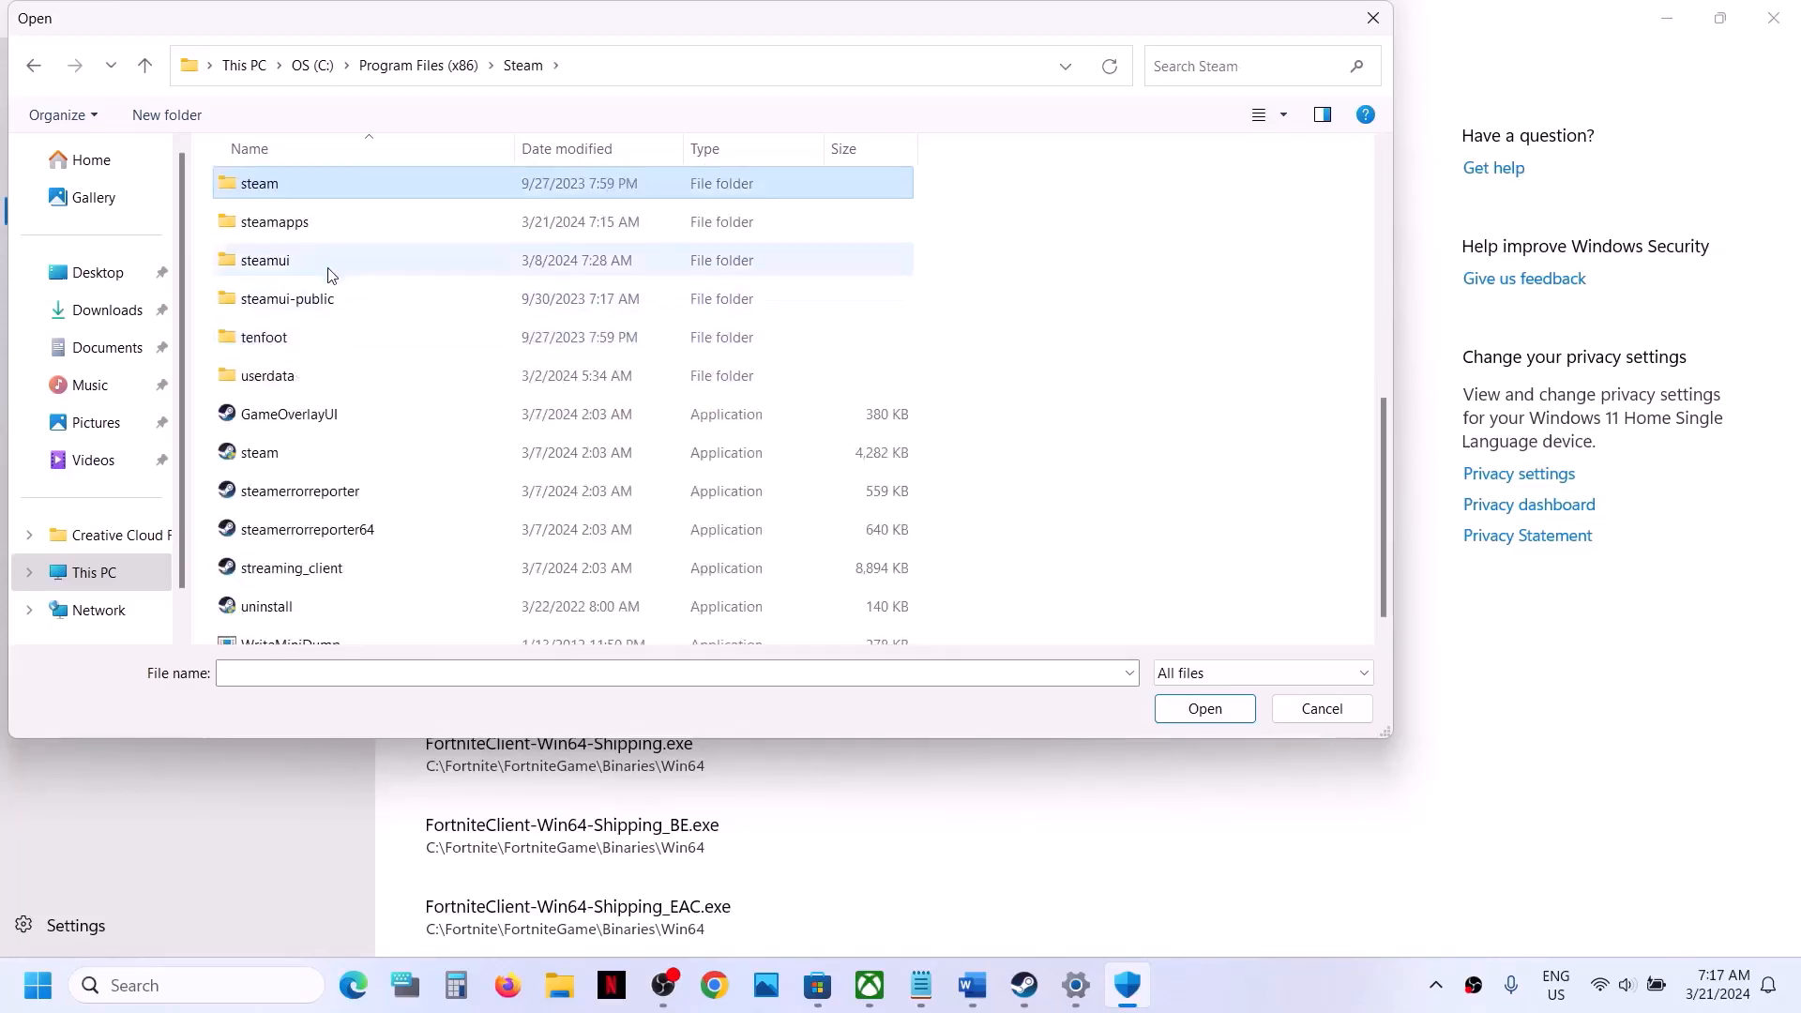
{"action": "left_click", "coordinate": [298, 231]}
{"action": "double_click", "coordinate": [317, 232]}
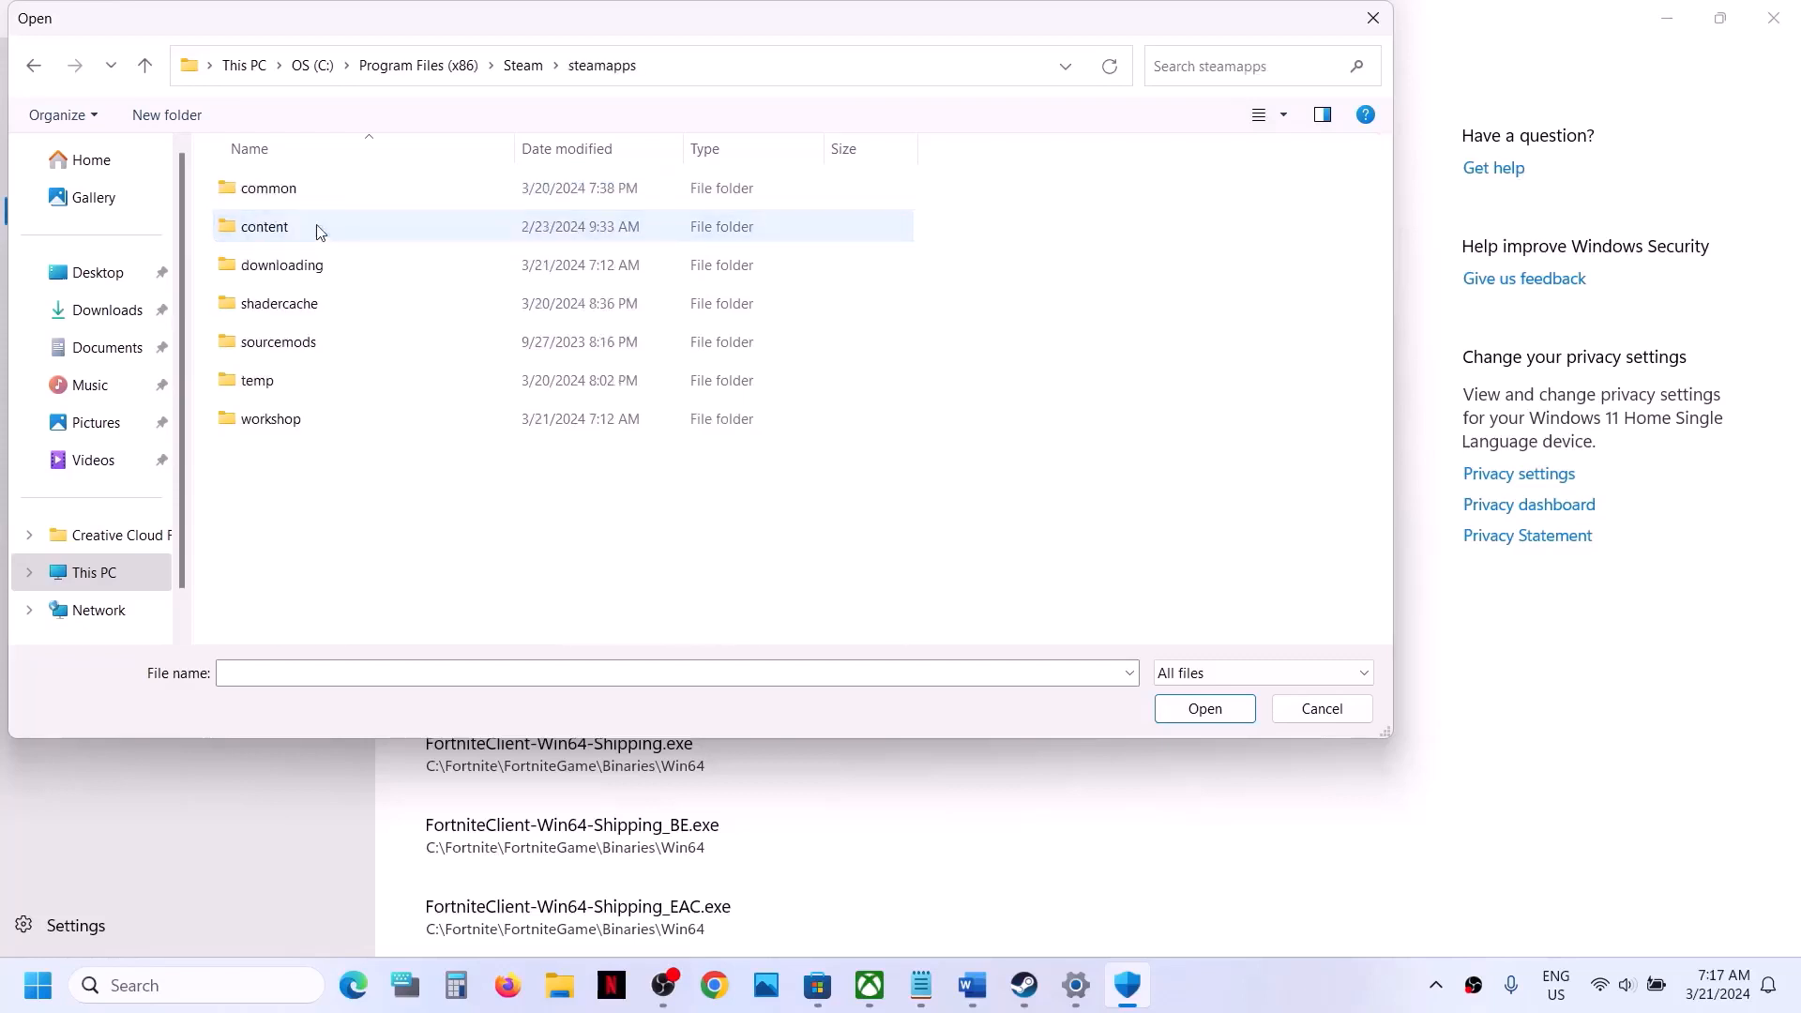
{"action": "double_click", "coordinate": [337, 191]}
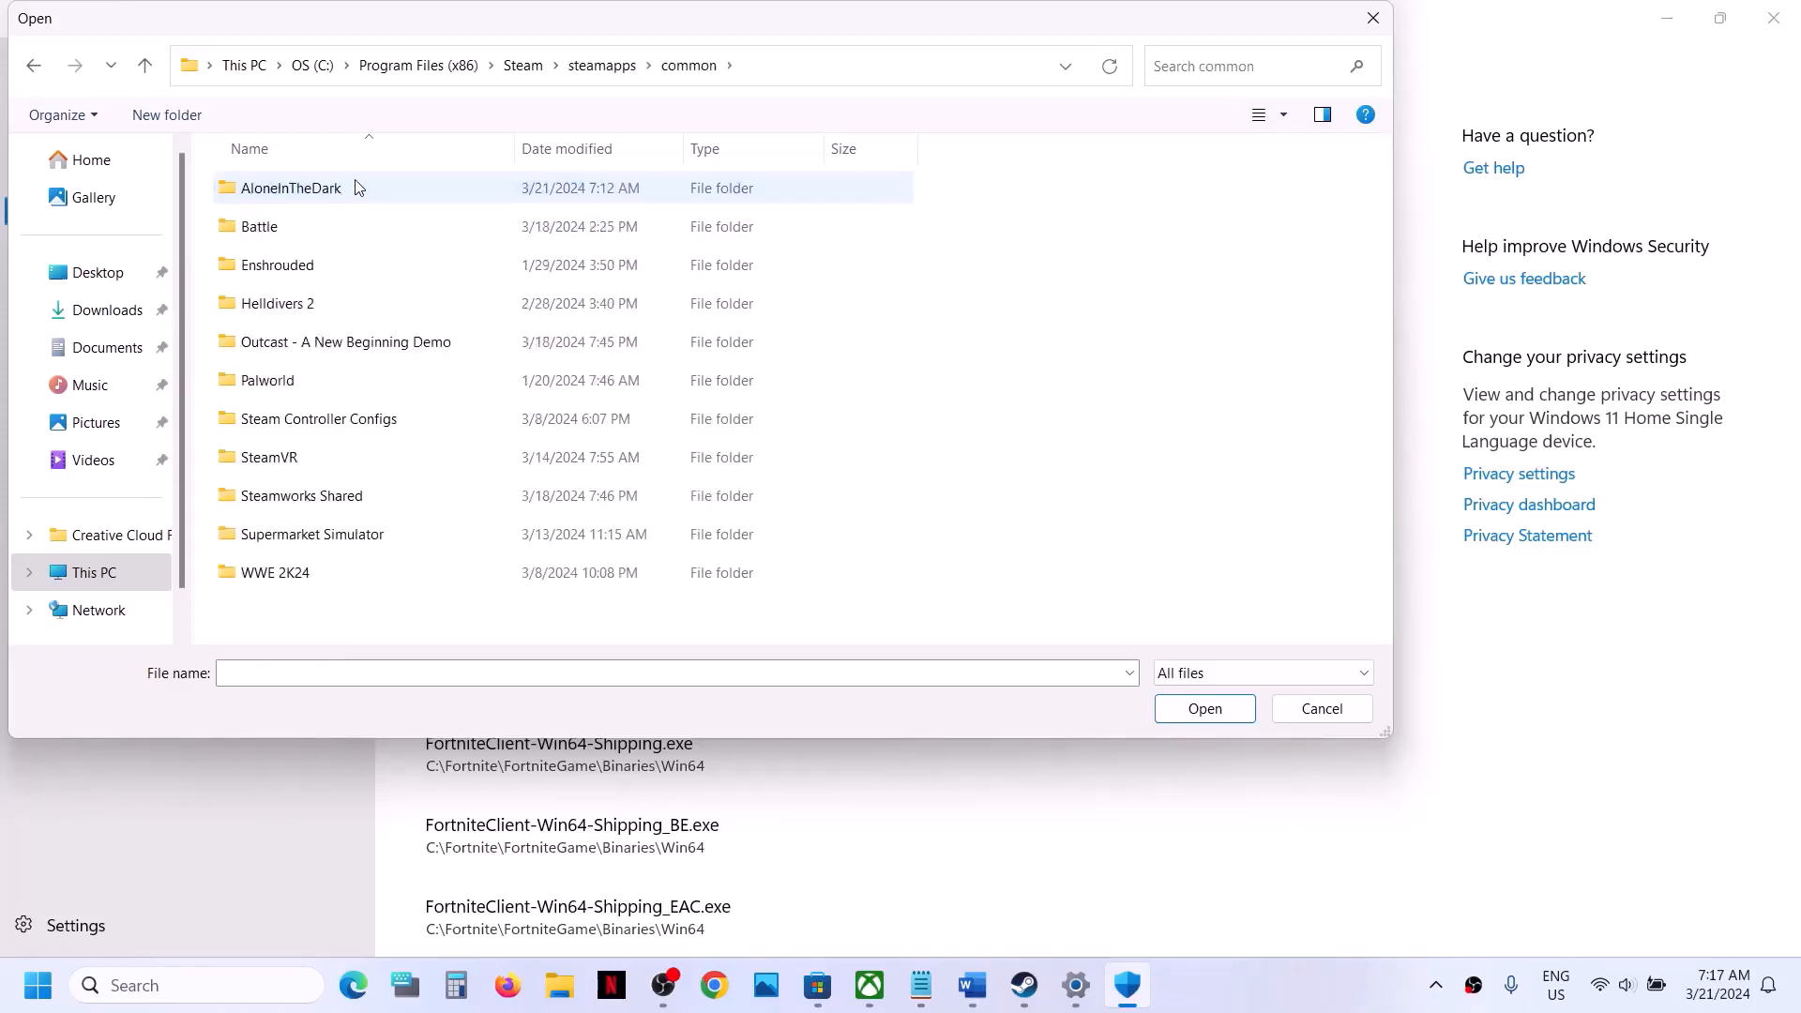
{"action": "double_click", "coordinate": [338, 190]}
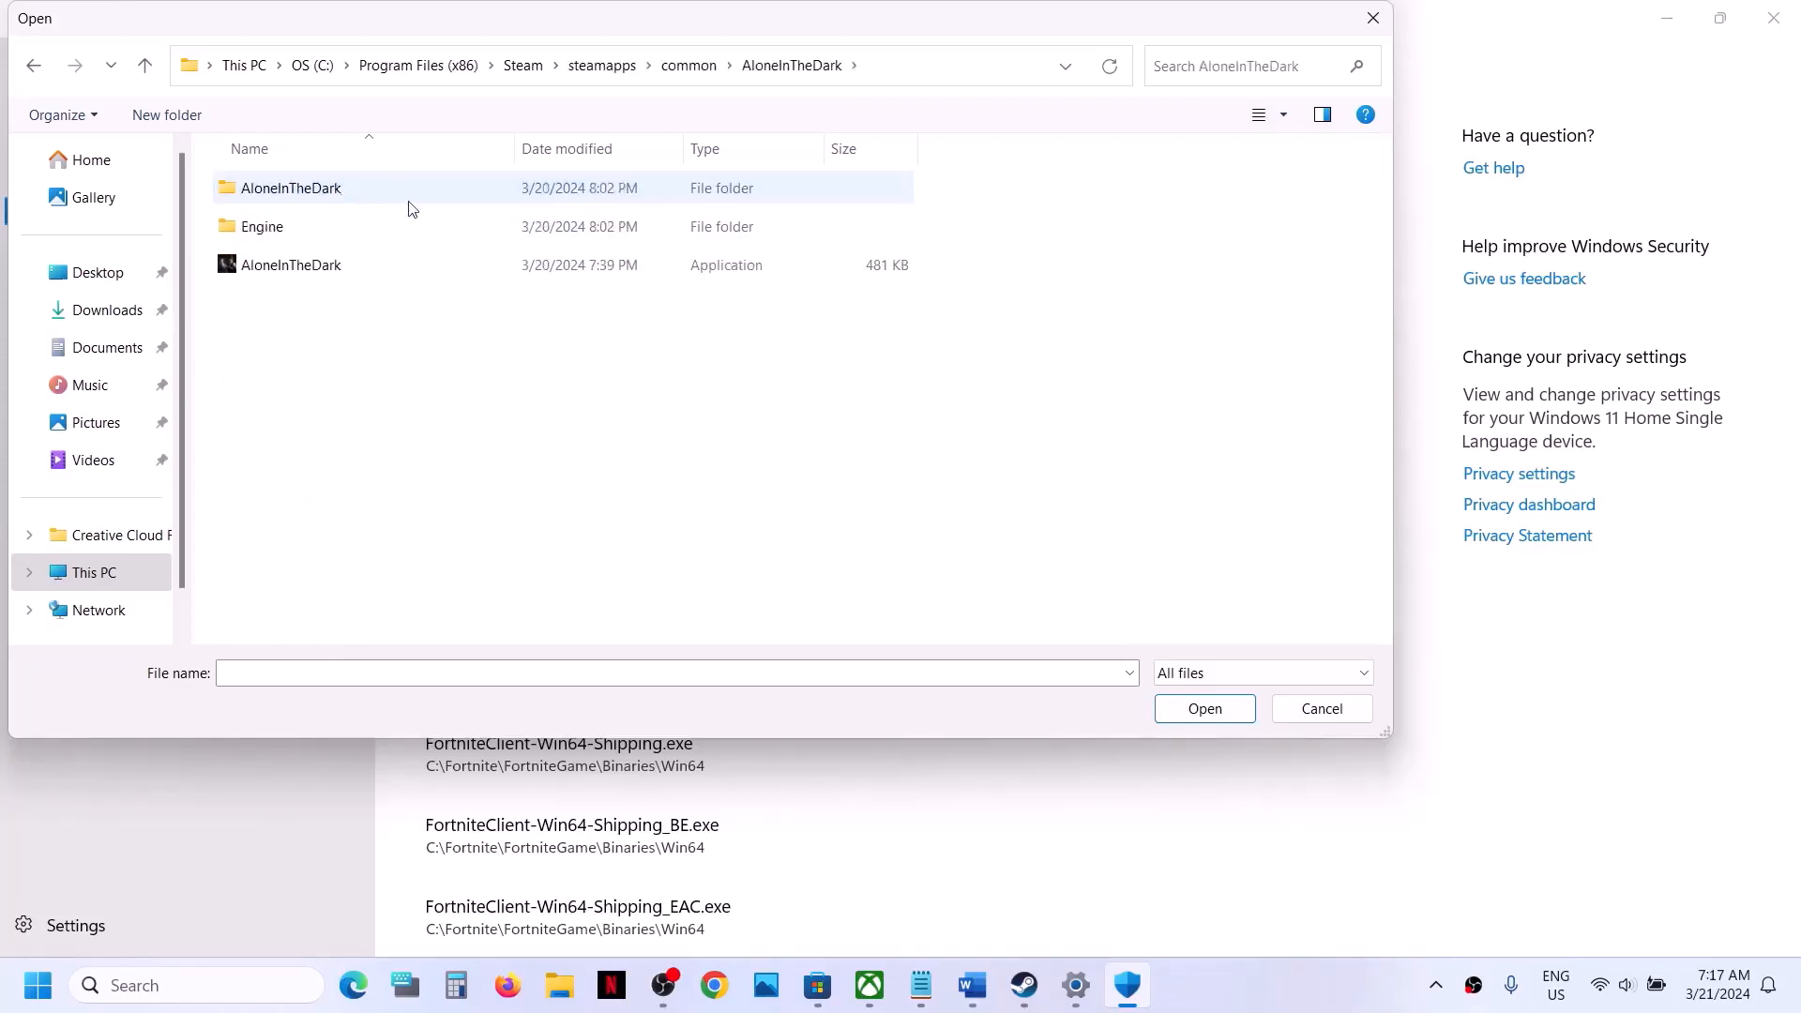
{"action": "left_click", "coordinate": [296, 269]}
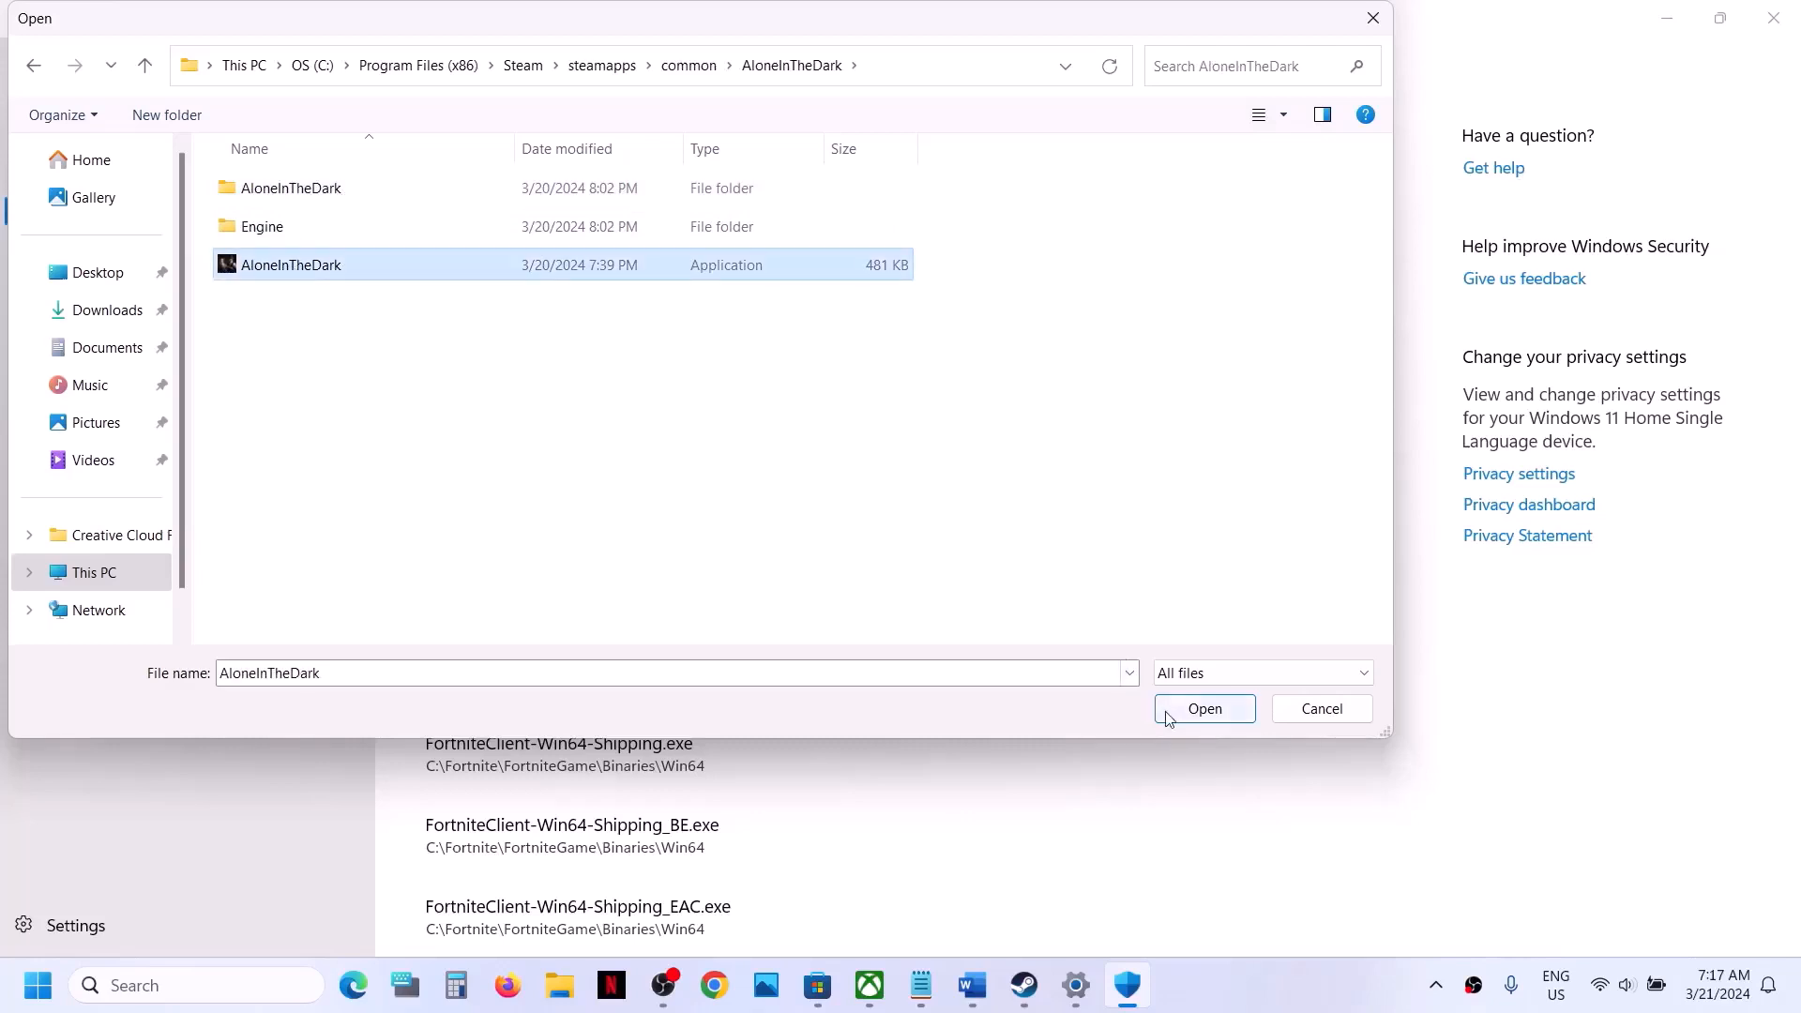
{"action": "left_click", "coordinate": [1204, 710]}
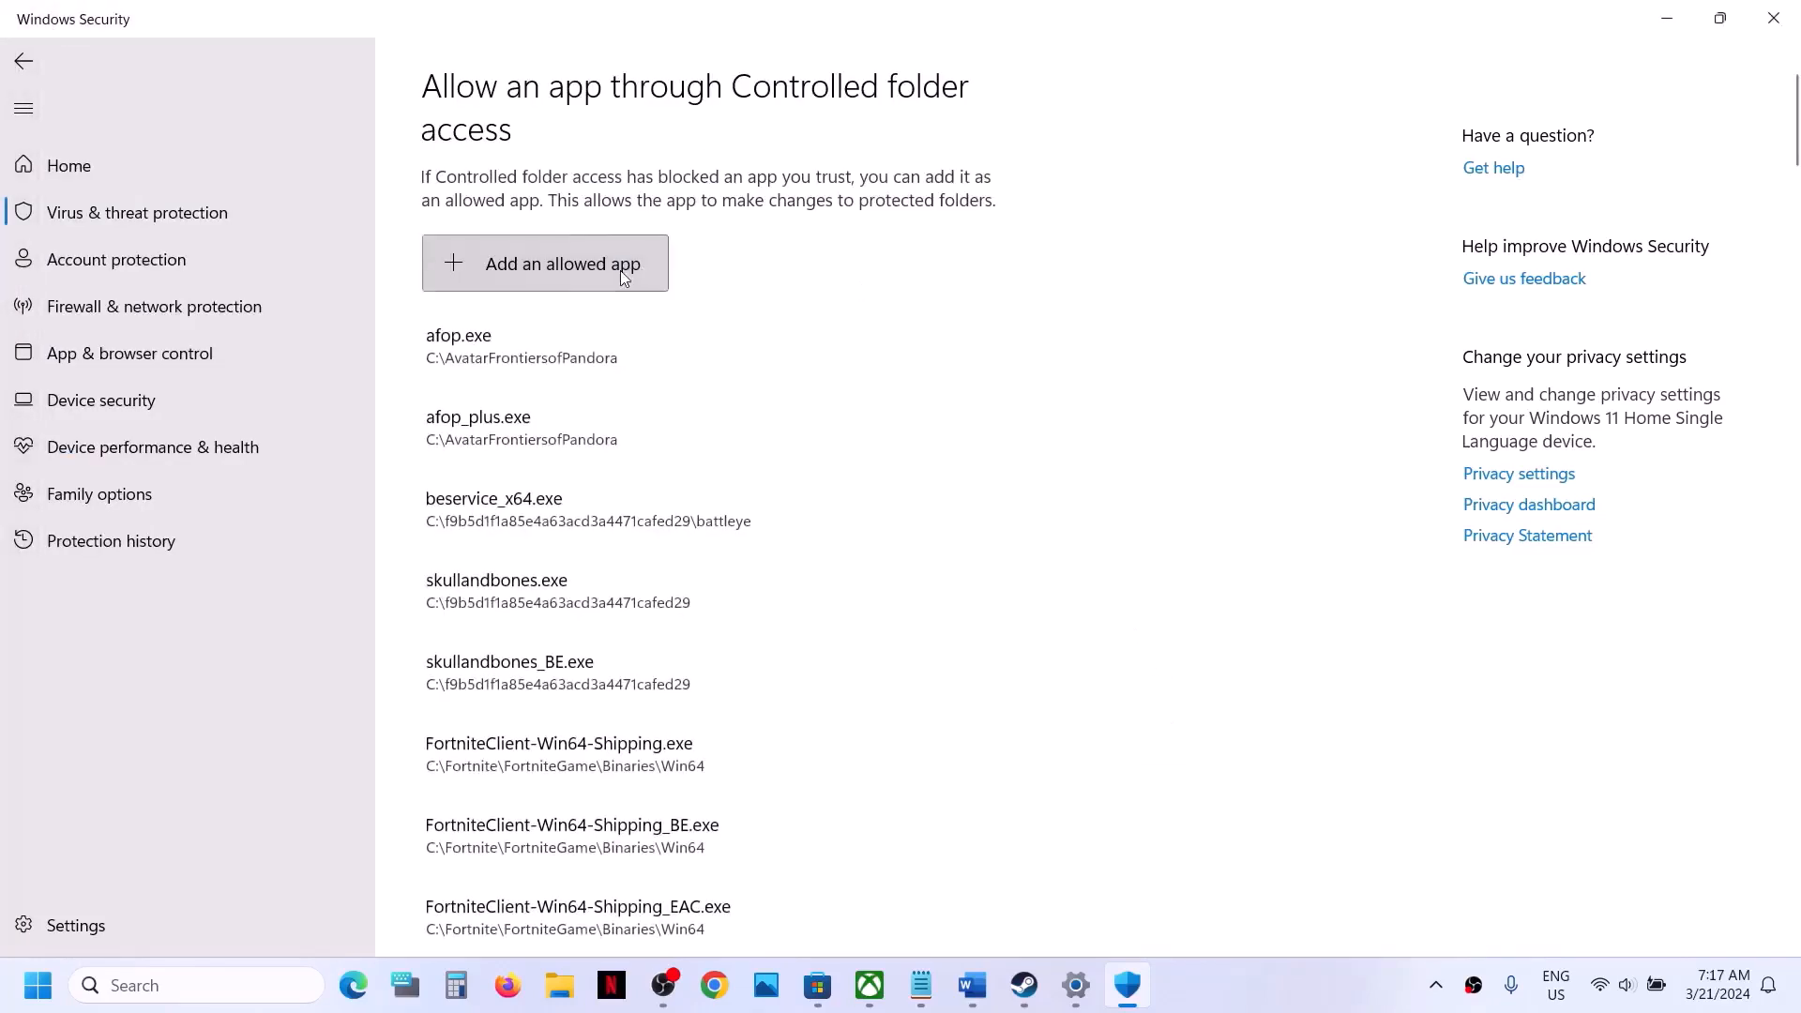
- Add AloneInTheDark-Win64-Shipping from the game's AloneInTheDark\Binaries\Win64 folder as another allowed app for Controlled folder access
{"action": "left_click", "coordinate": [621, 270]}
{"action": "left_click", "coordinate": [550, 368]}
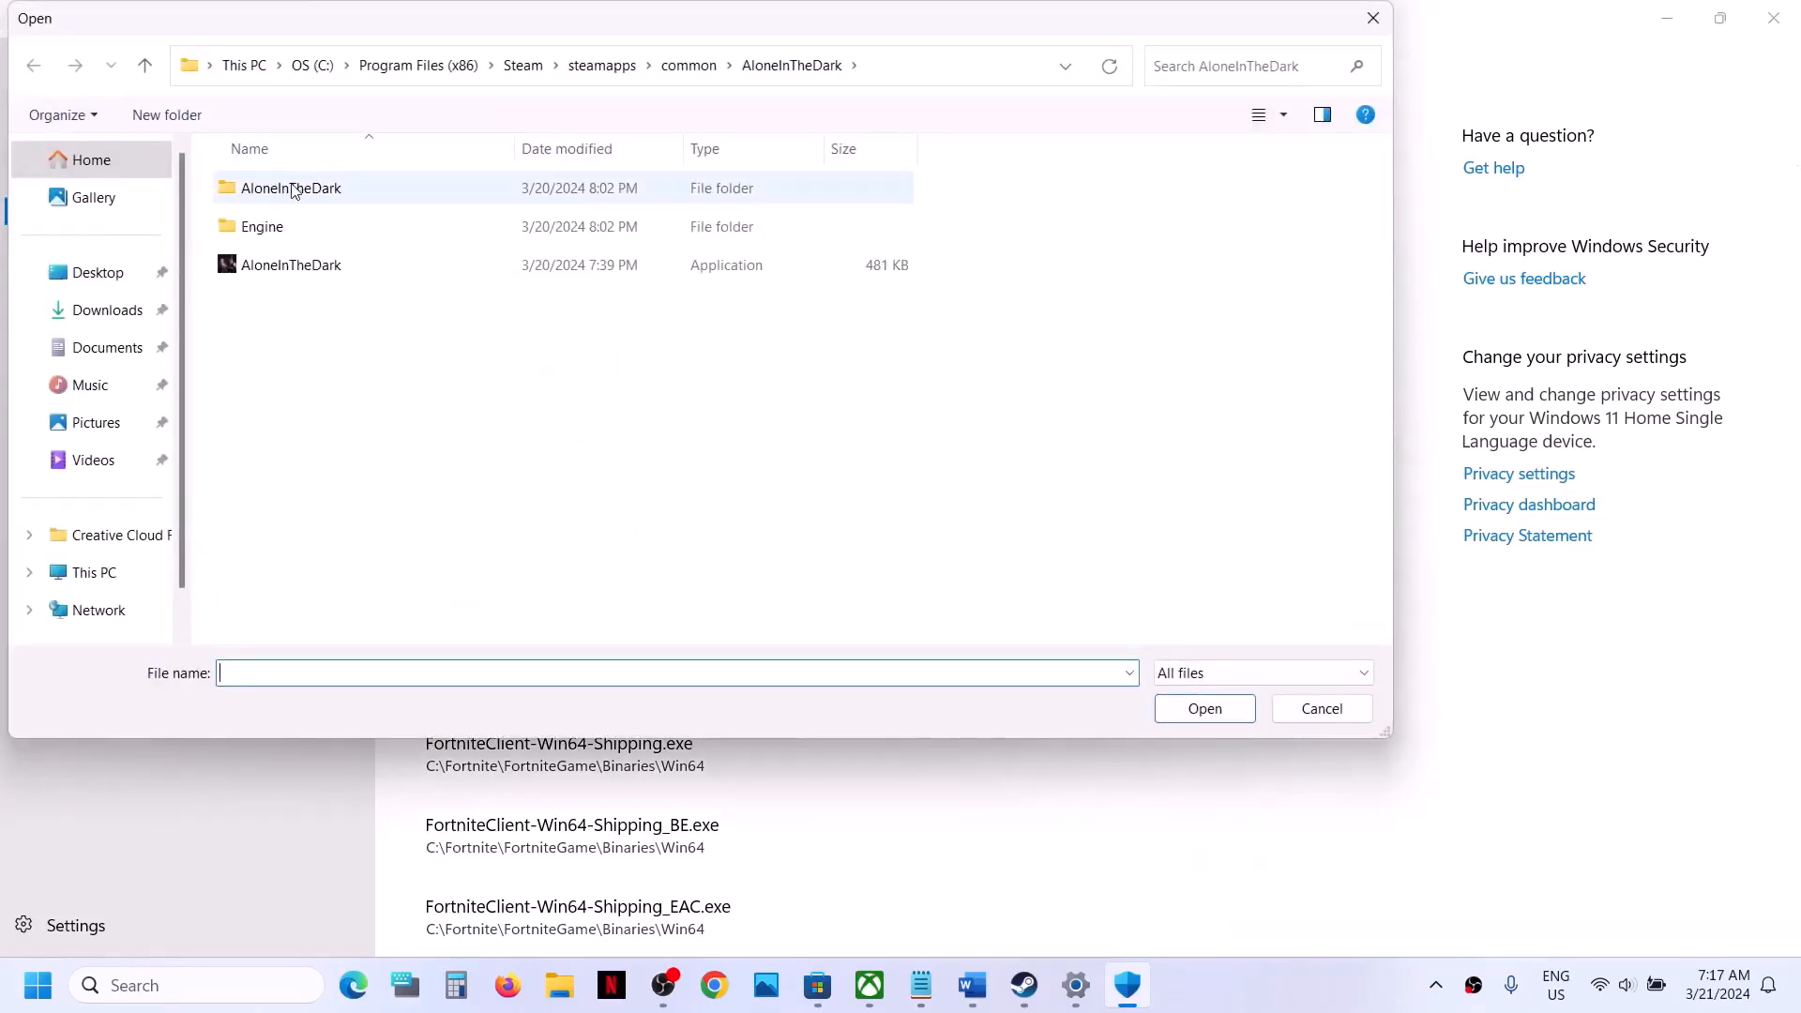
{"action": "left_click", "coordinate": [290, 190]}
{"action": "double_click", "coordinate": [307, 190]}
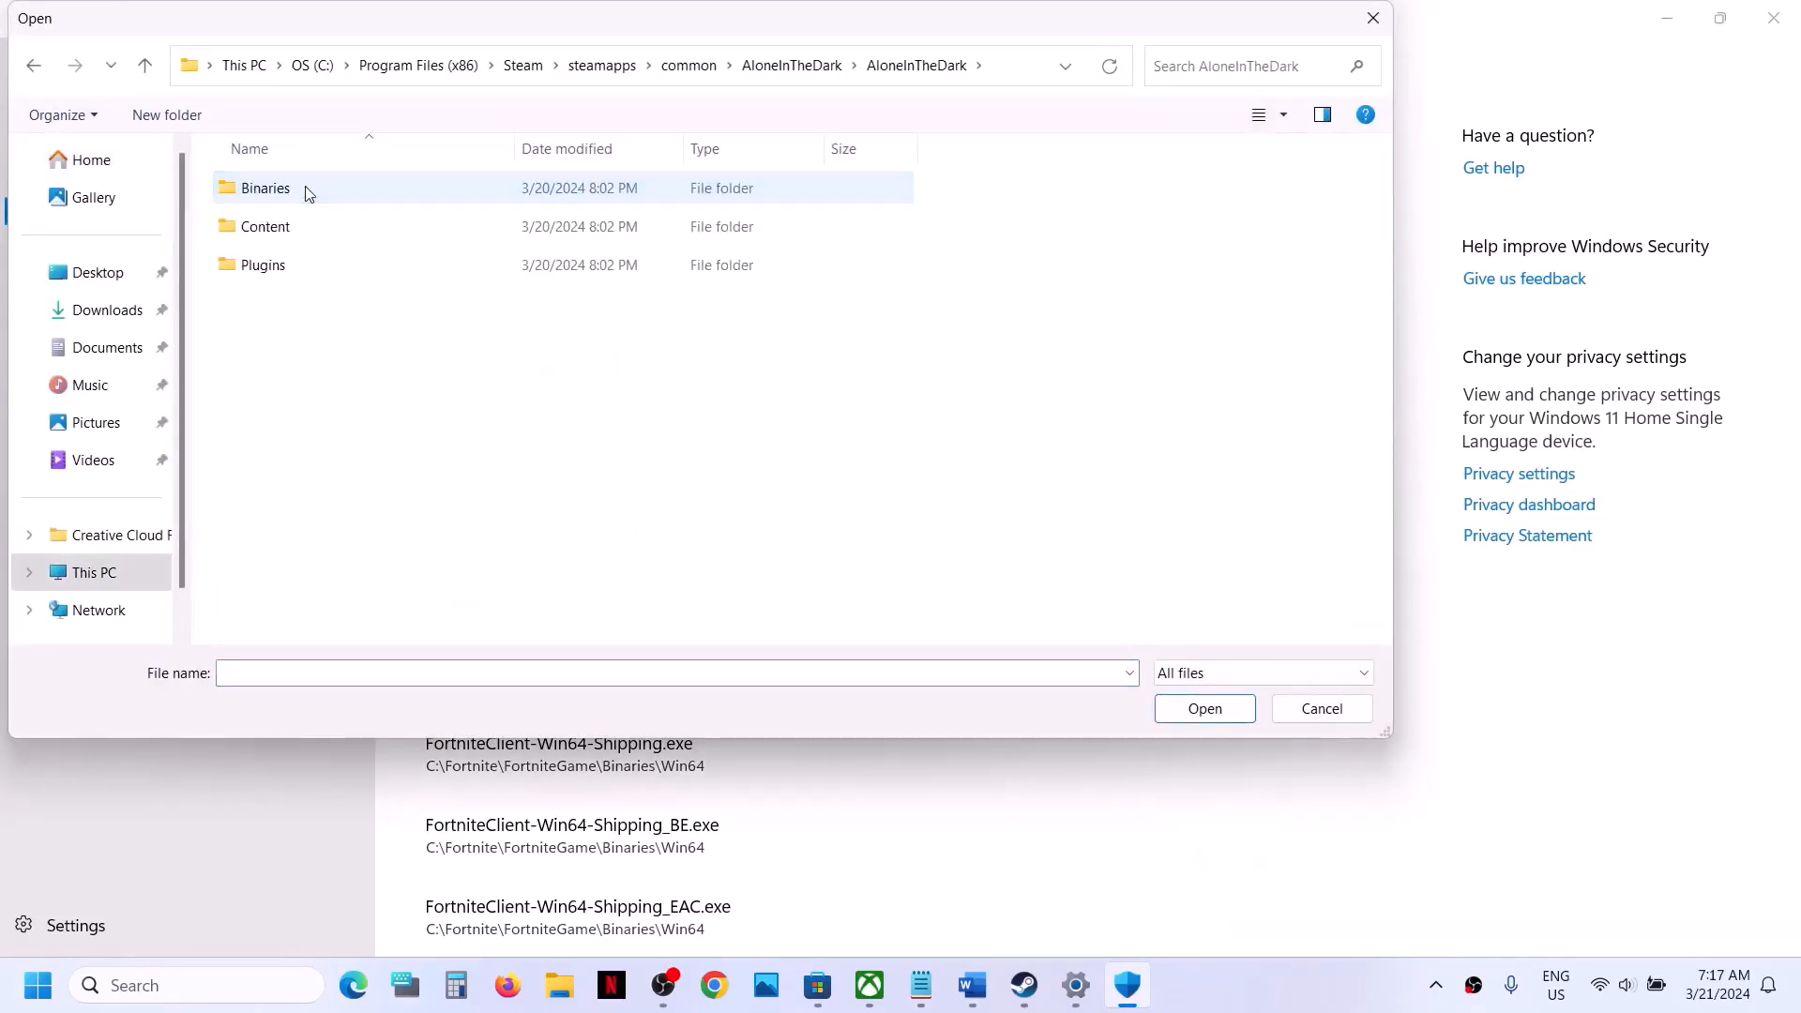
{"action": "double_click", "coordinate": [310, 190]}
{"action": "double_click", "coordinate": [291, 191]}
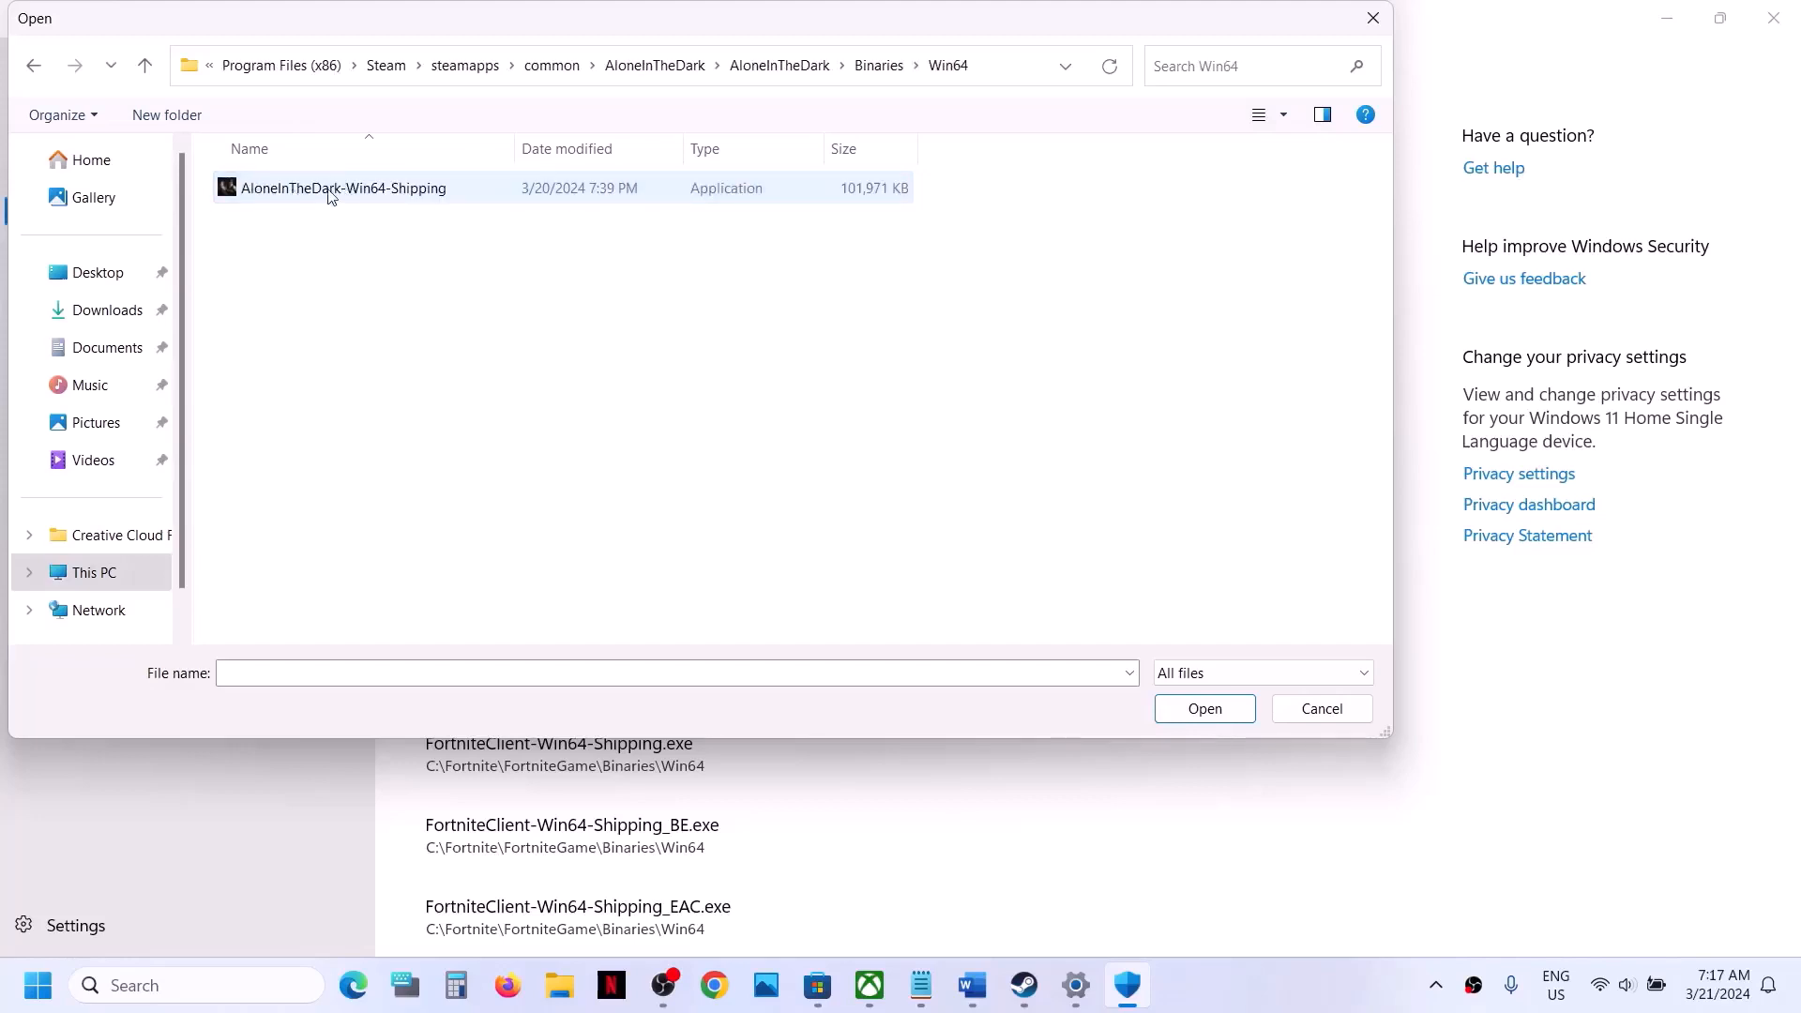
{"action": "left_click", "coordinate": [330, 195]}
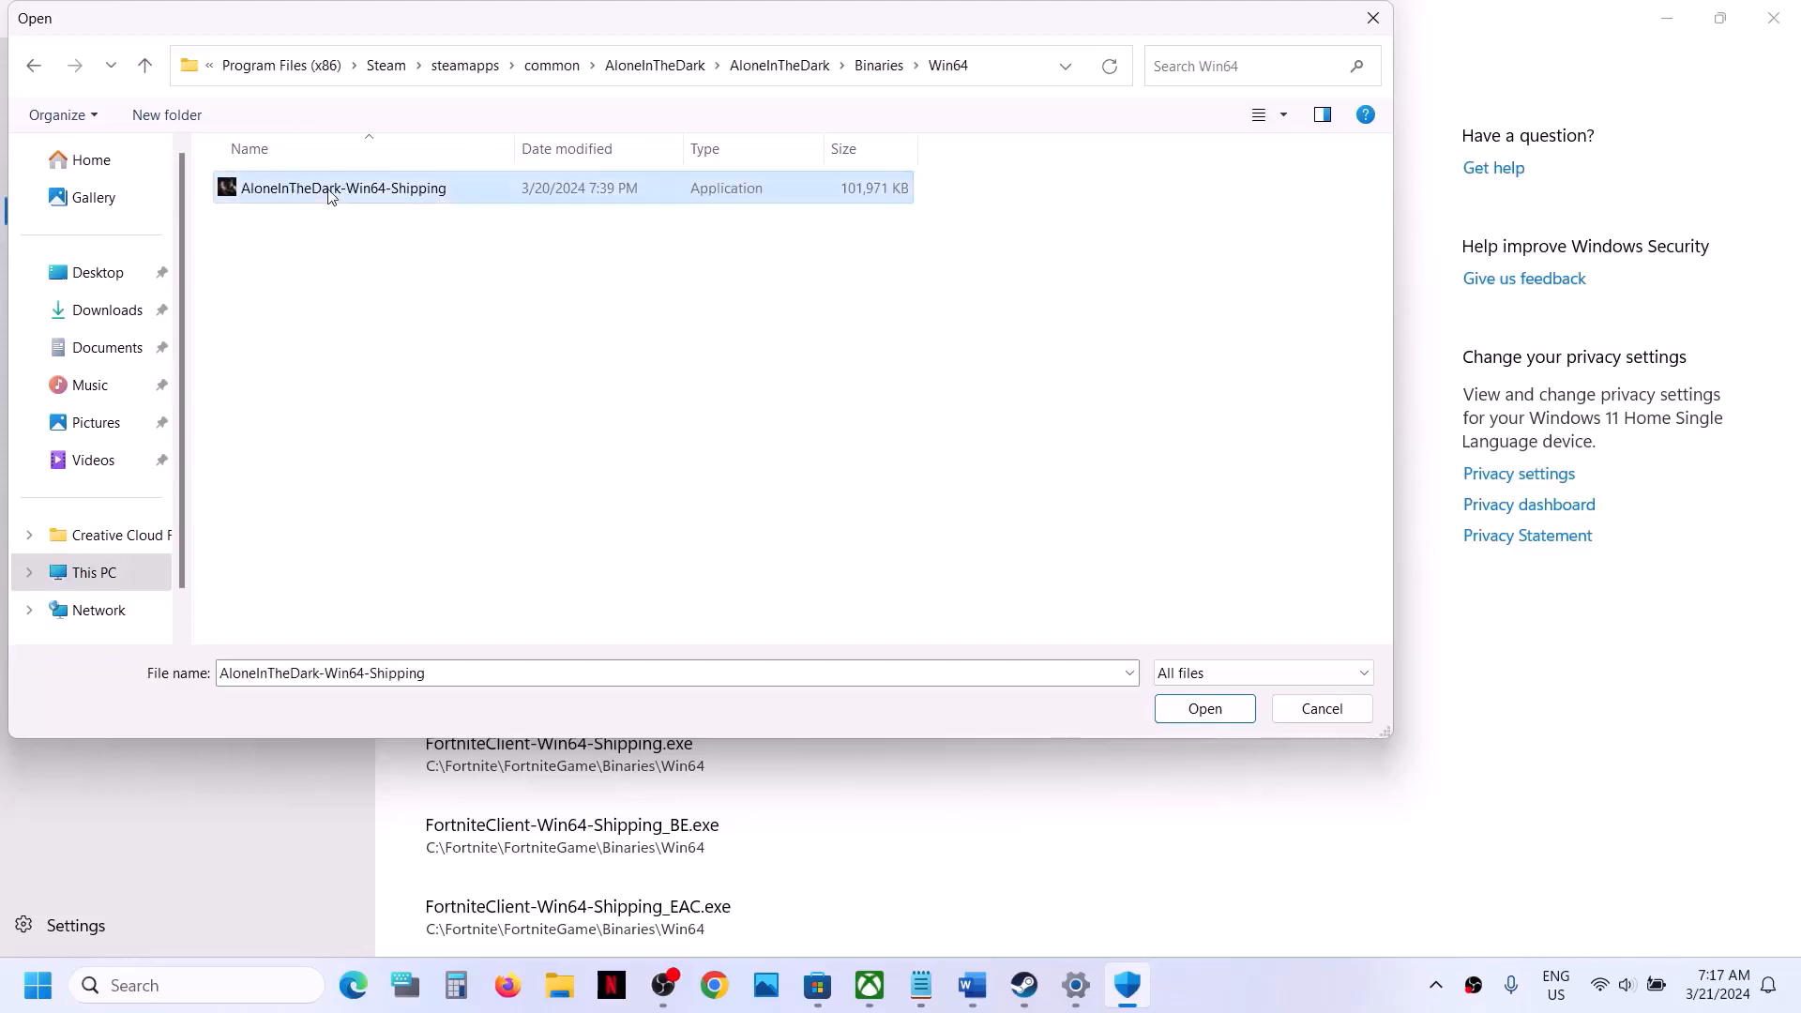
{"action": "left_click", "coordinate": [1196, 710]}
- Switch to Control Panel, open the Windows Defender Firewall allowed apps list under System and Security, and unlock its settings for changes
{"action": "left_click", "coordinate": [233, 986]}
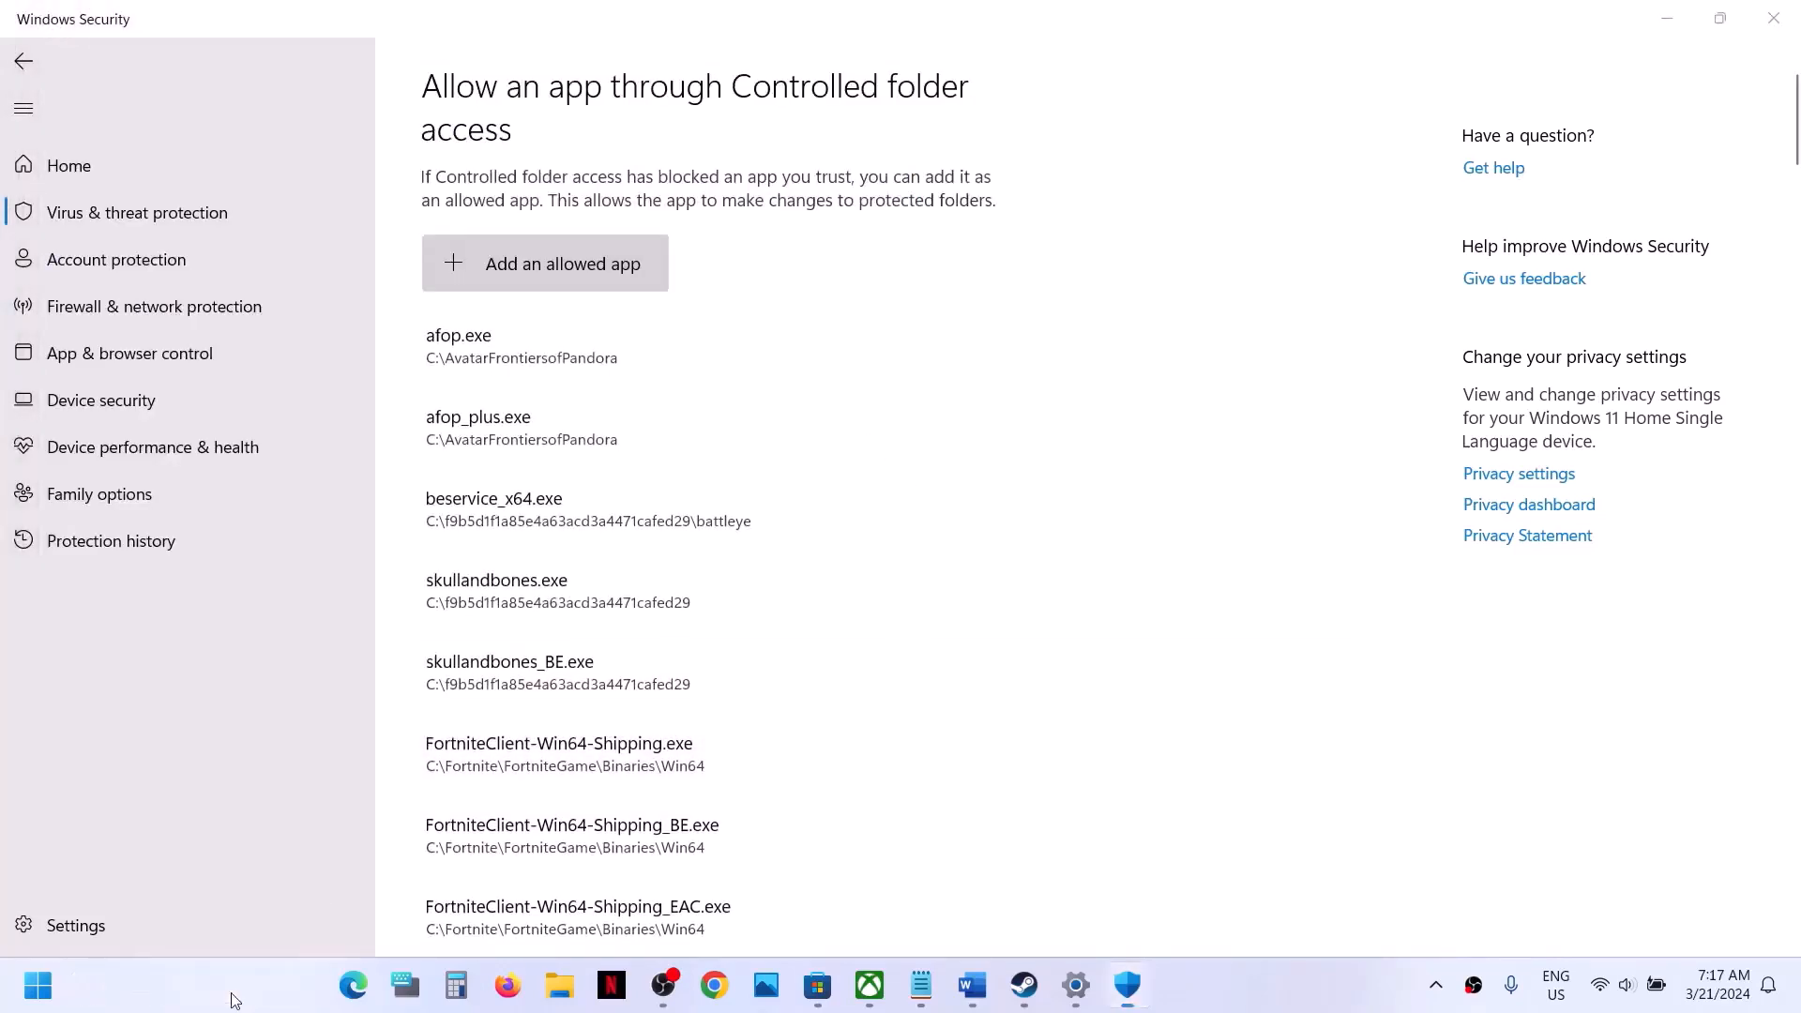
{"action": "type", "text": "control"}
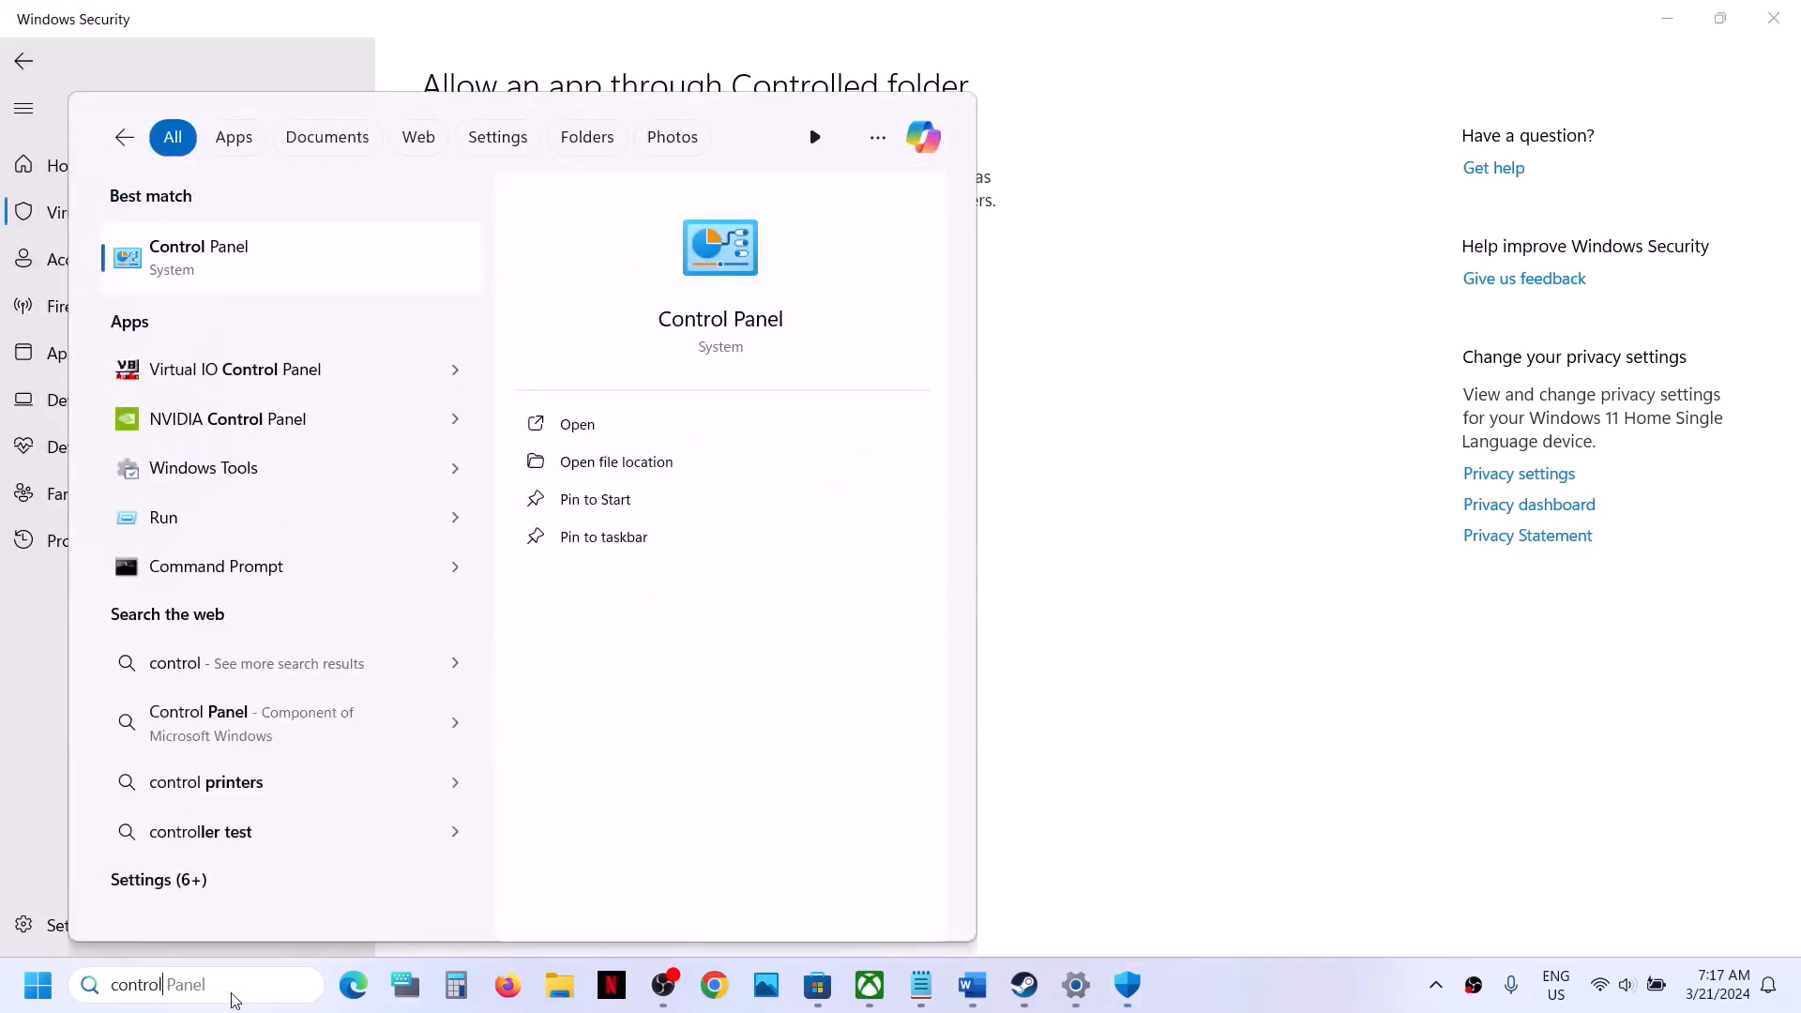
{"action": "key", "text": "Return"}
{"action": "left_click", "coordinate": [679, 200]}
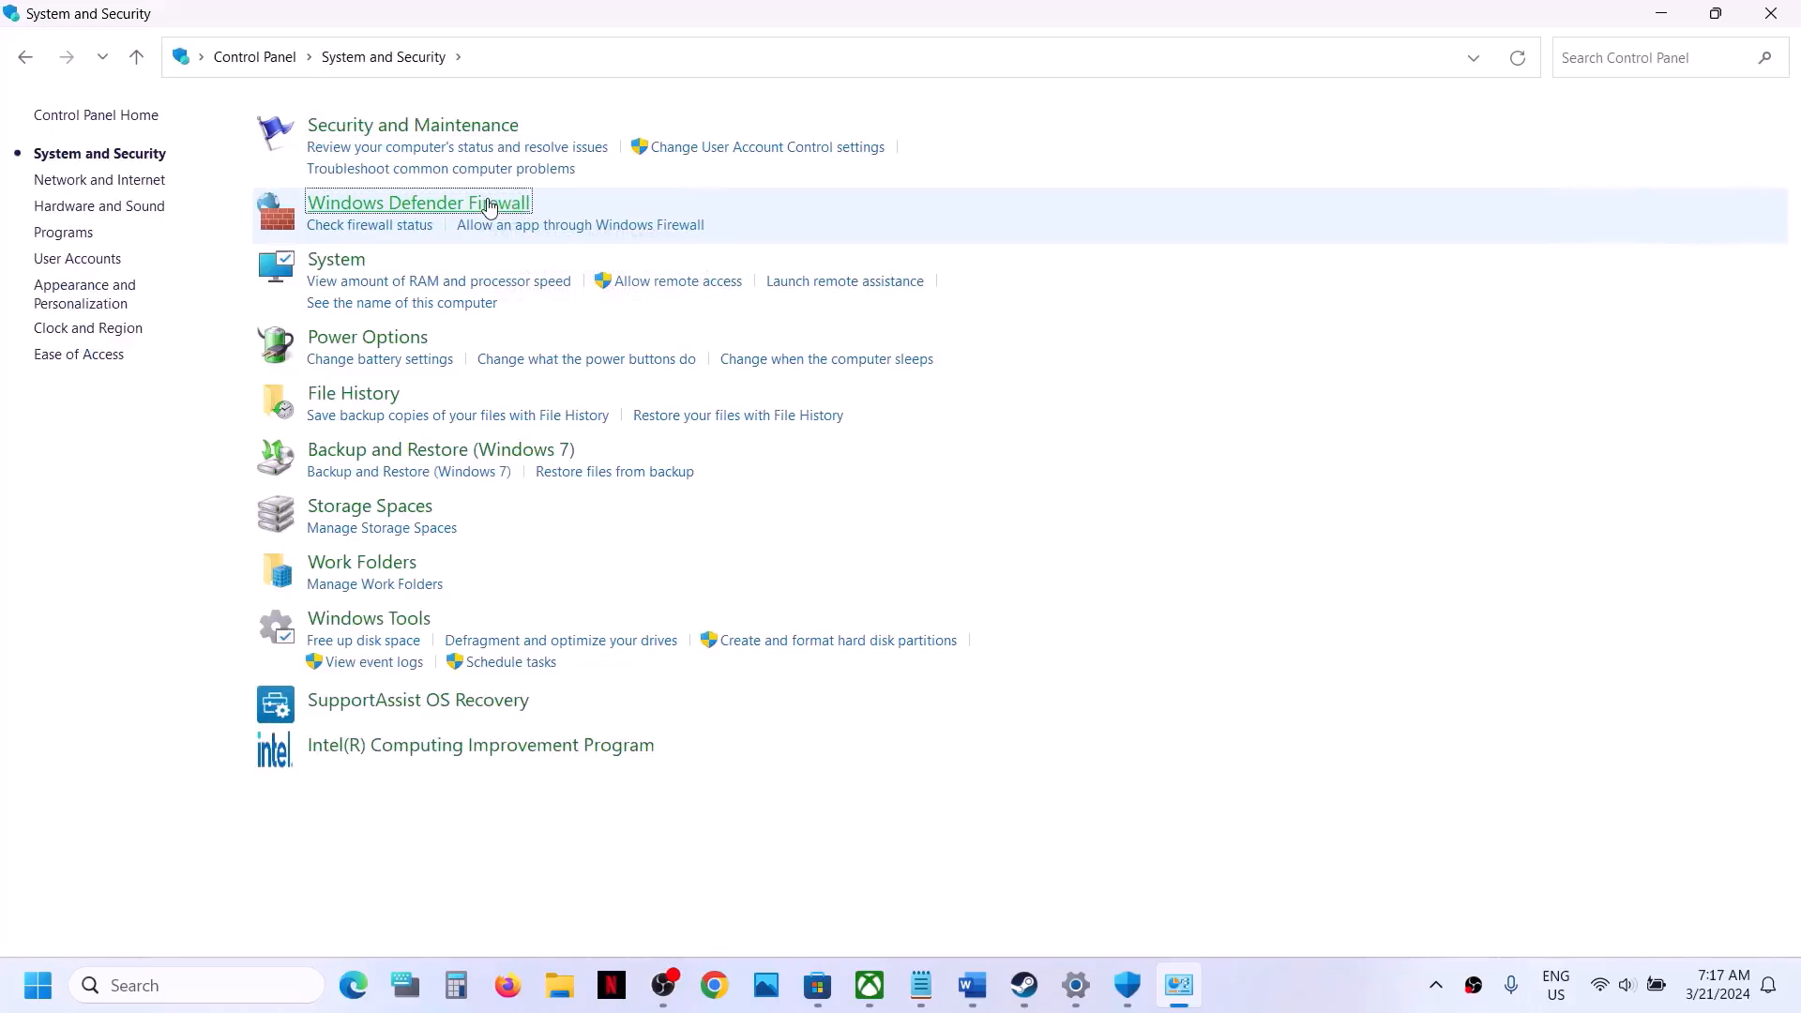
{"action": "left_click", "coordinate": [489, 206]}
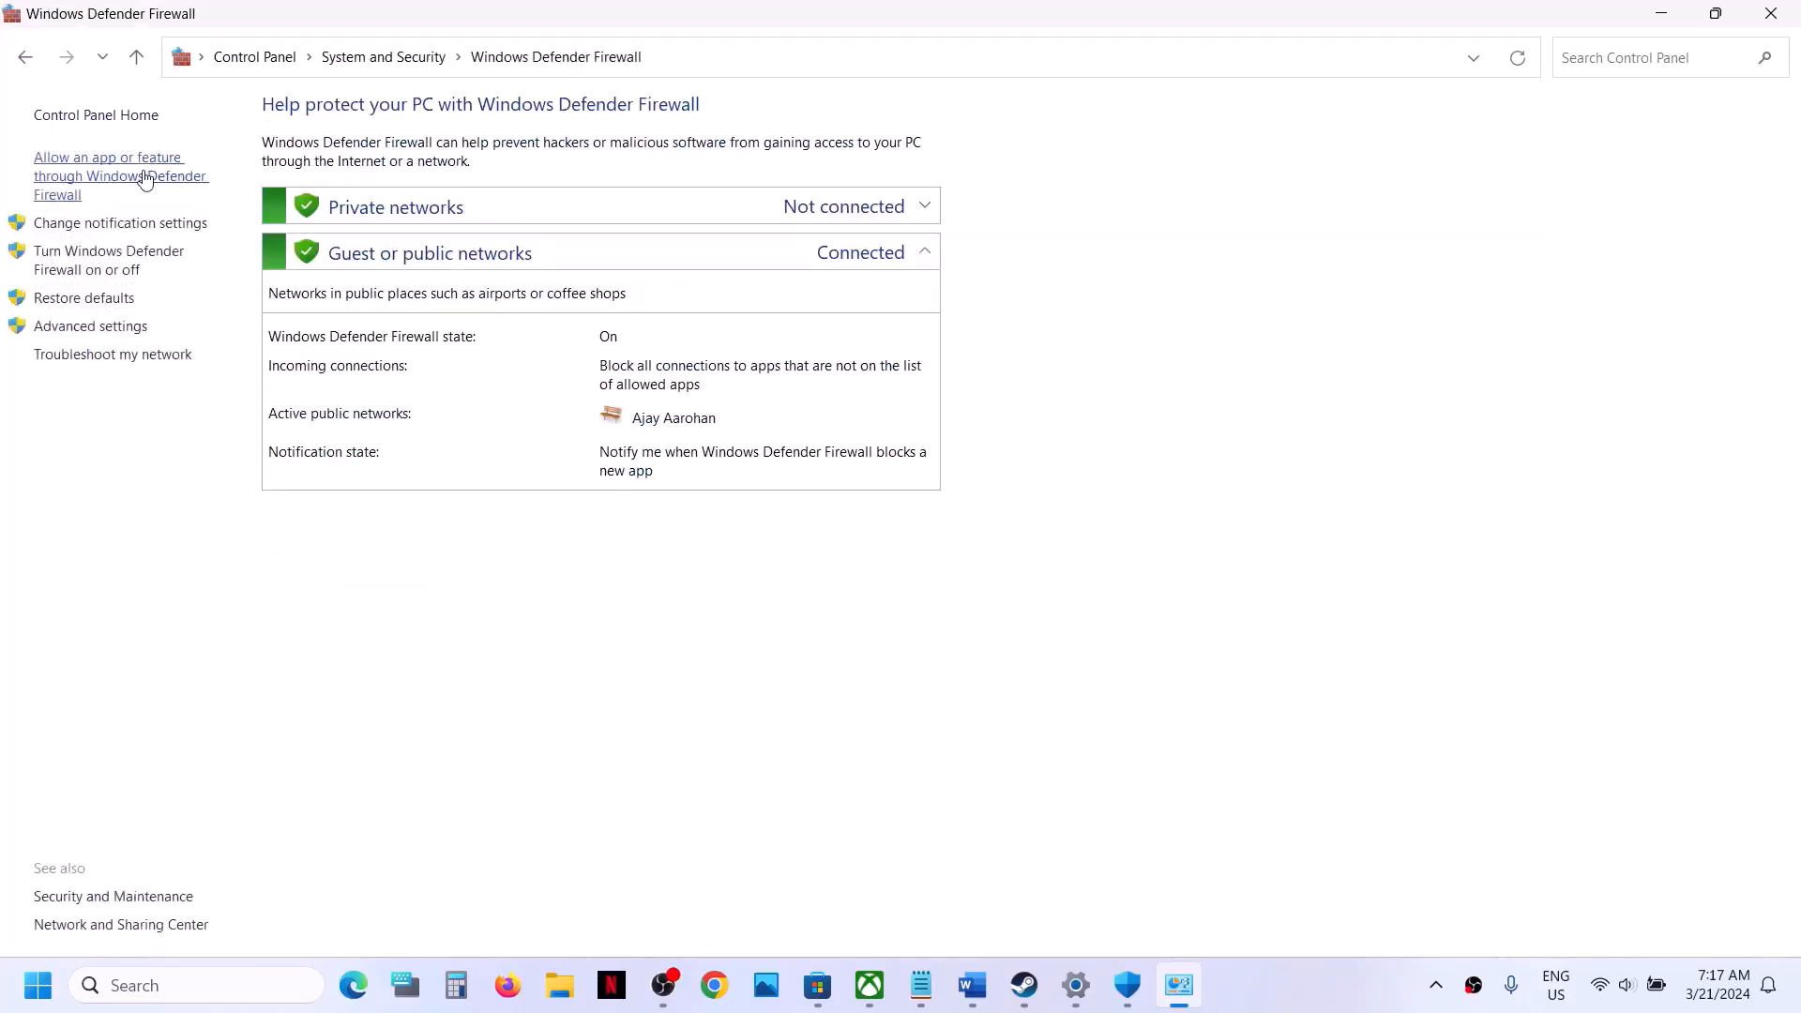
{"action": "left_click", "coordinate": [145, 180]}
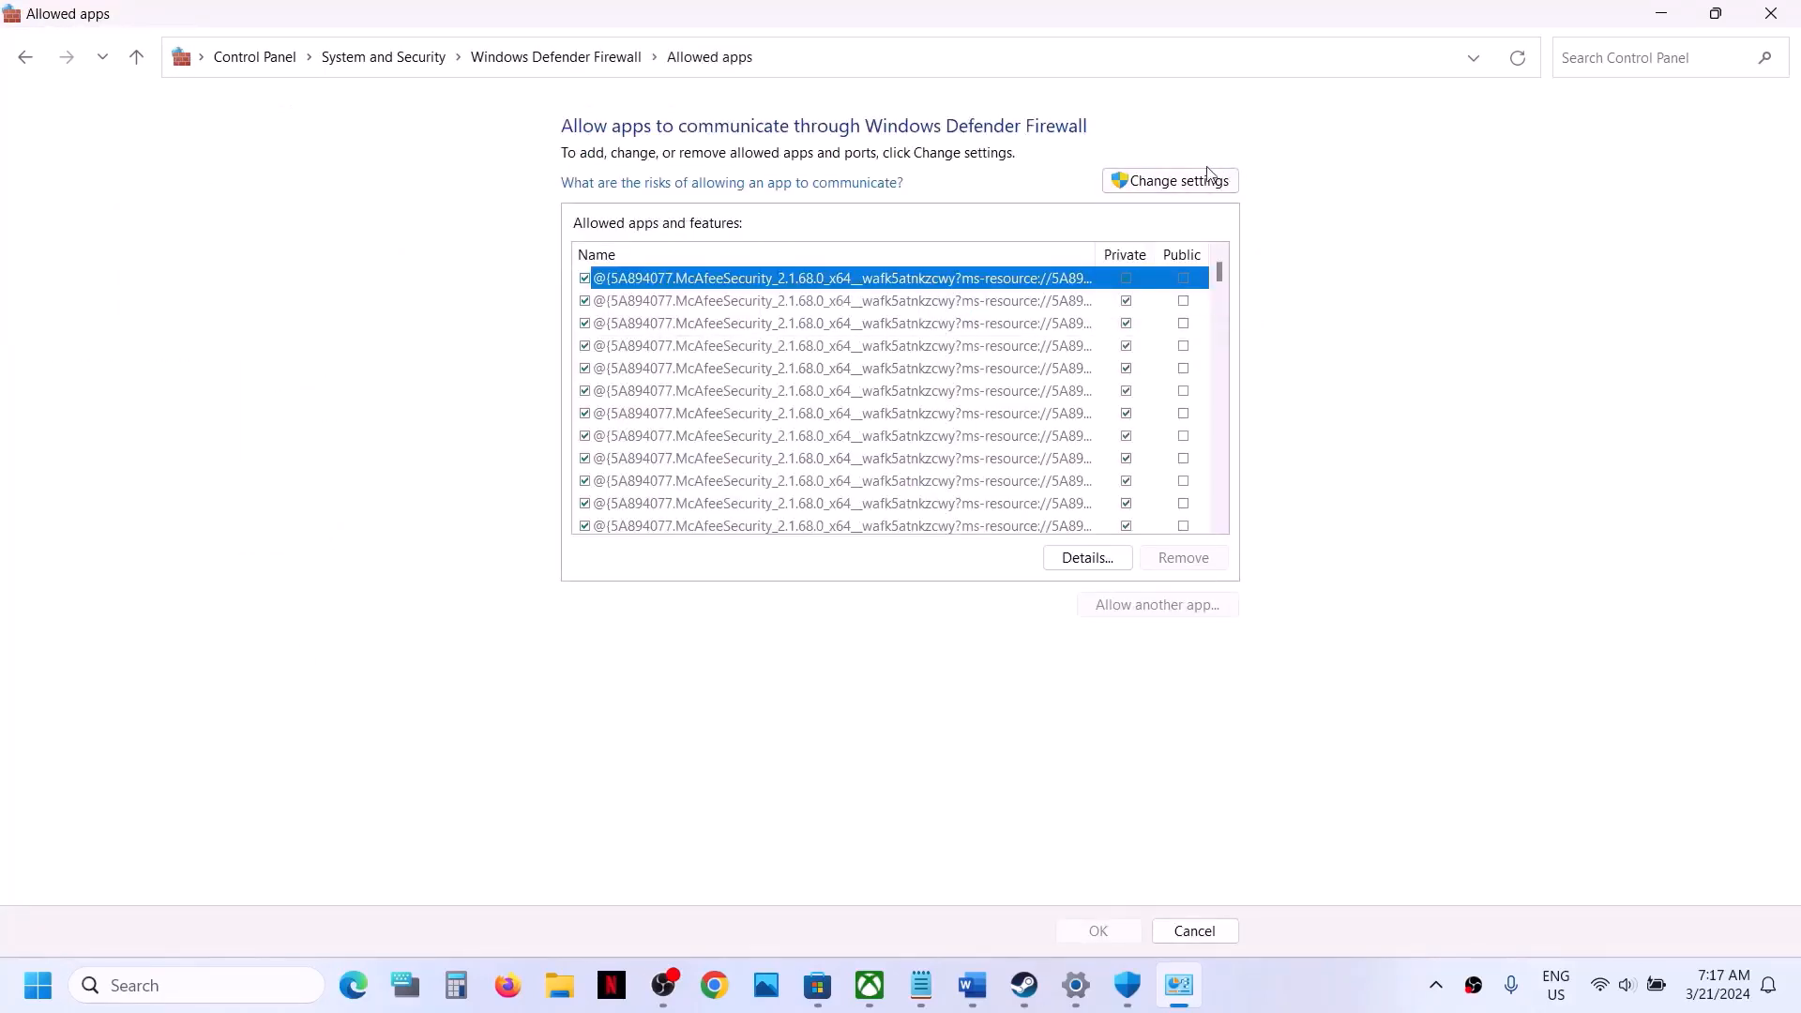
{"action": "left_click", "coordinate": [1183, 183]}
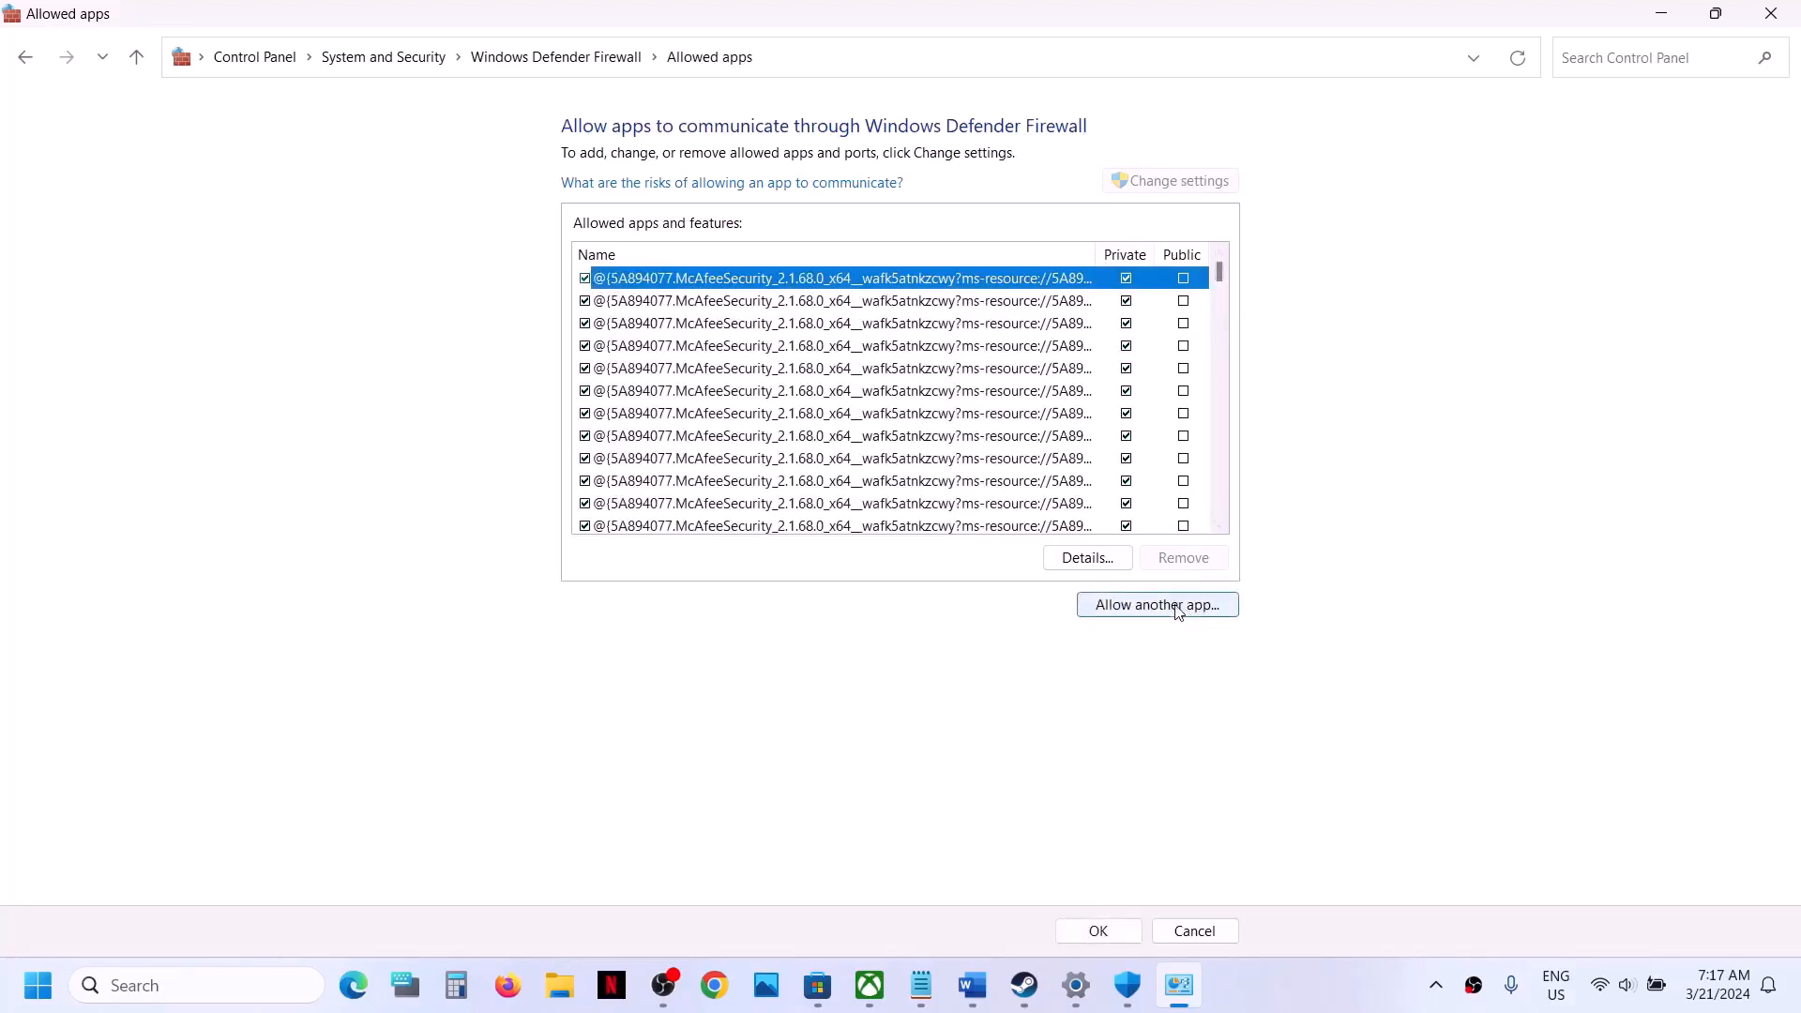
- Try to add the AloneInTheDark application from Steam's common\AloneInTheDark folder to the firewall's allowed apps
{"action": "left_click", "coordinate": [1178, 606]}
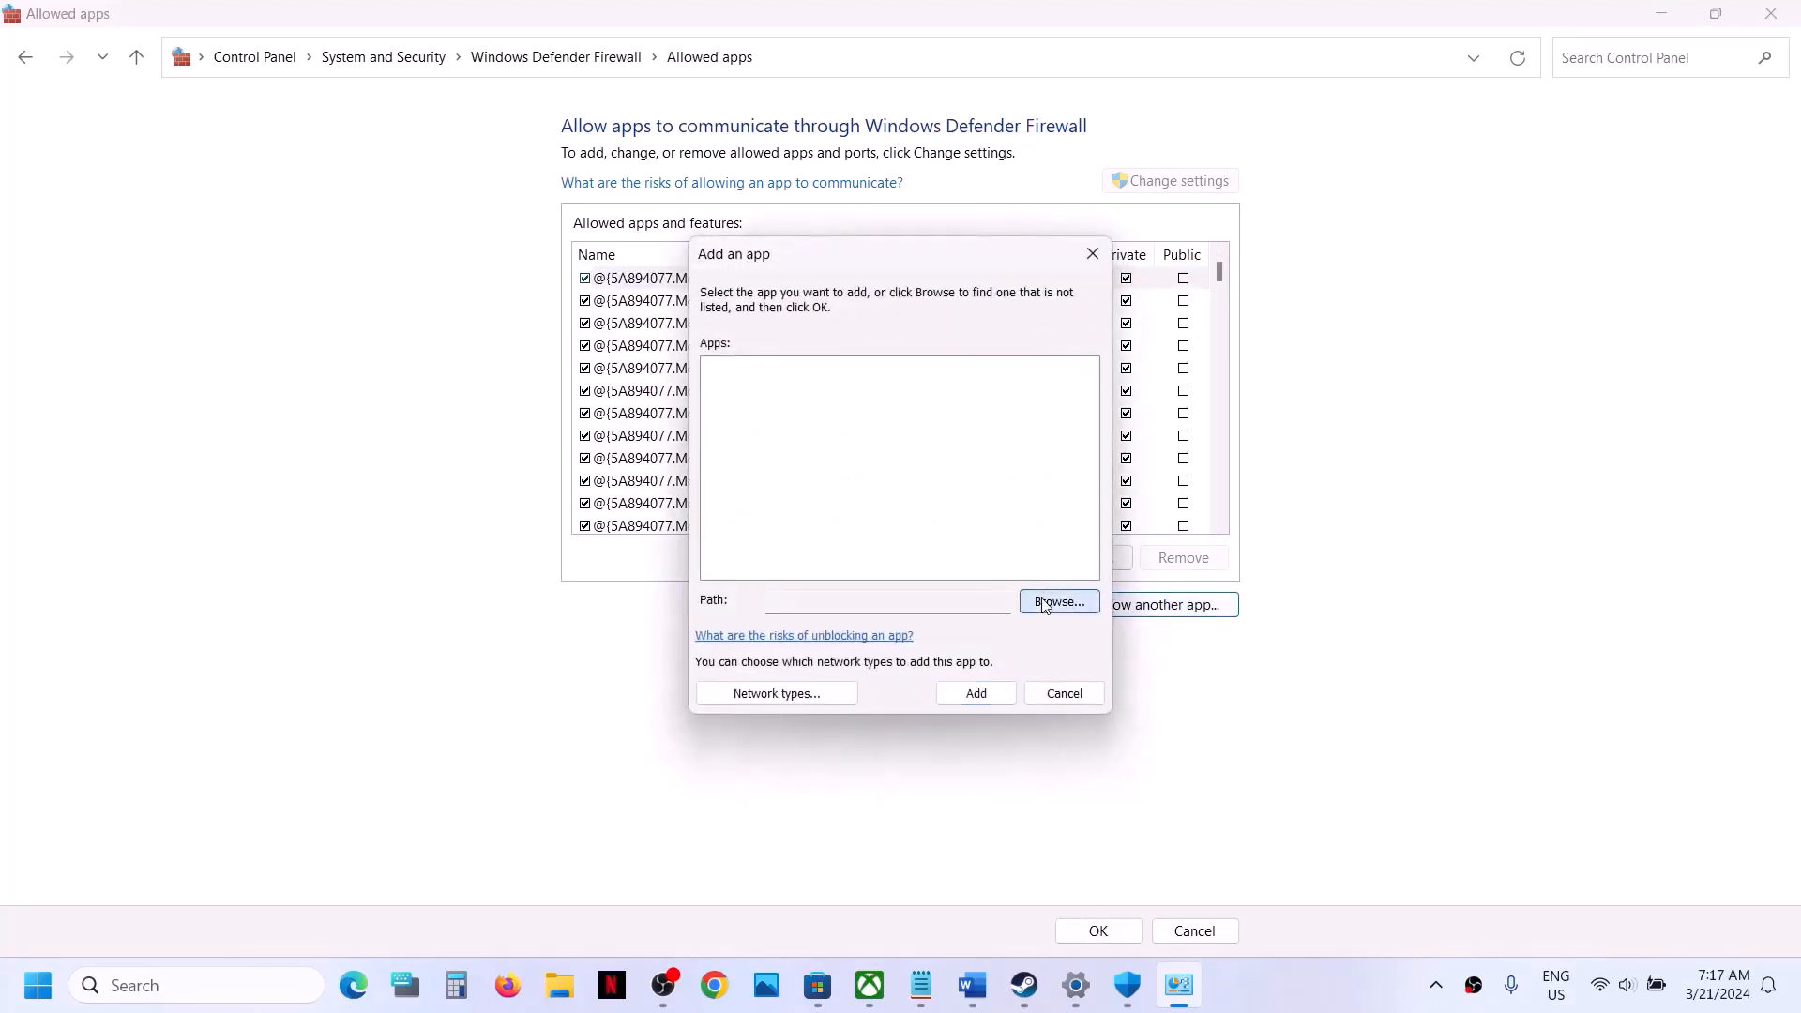
{"action": "left_click", "coordinate": [1044, 602]}
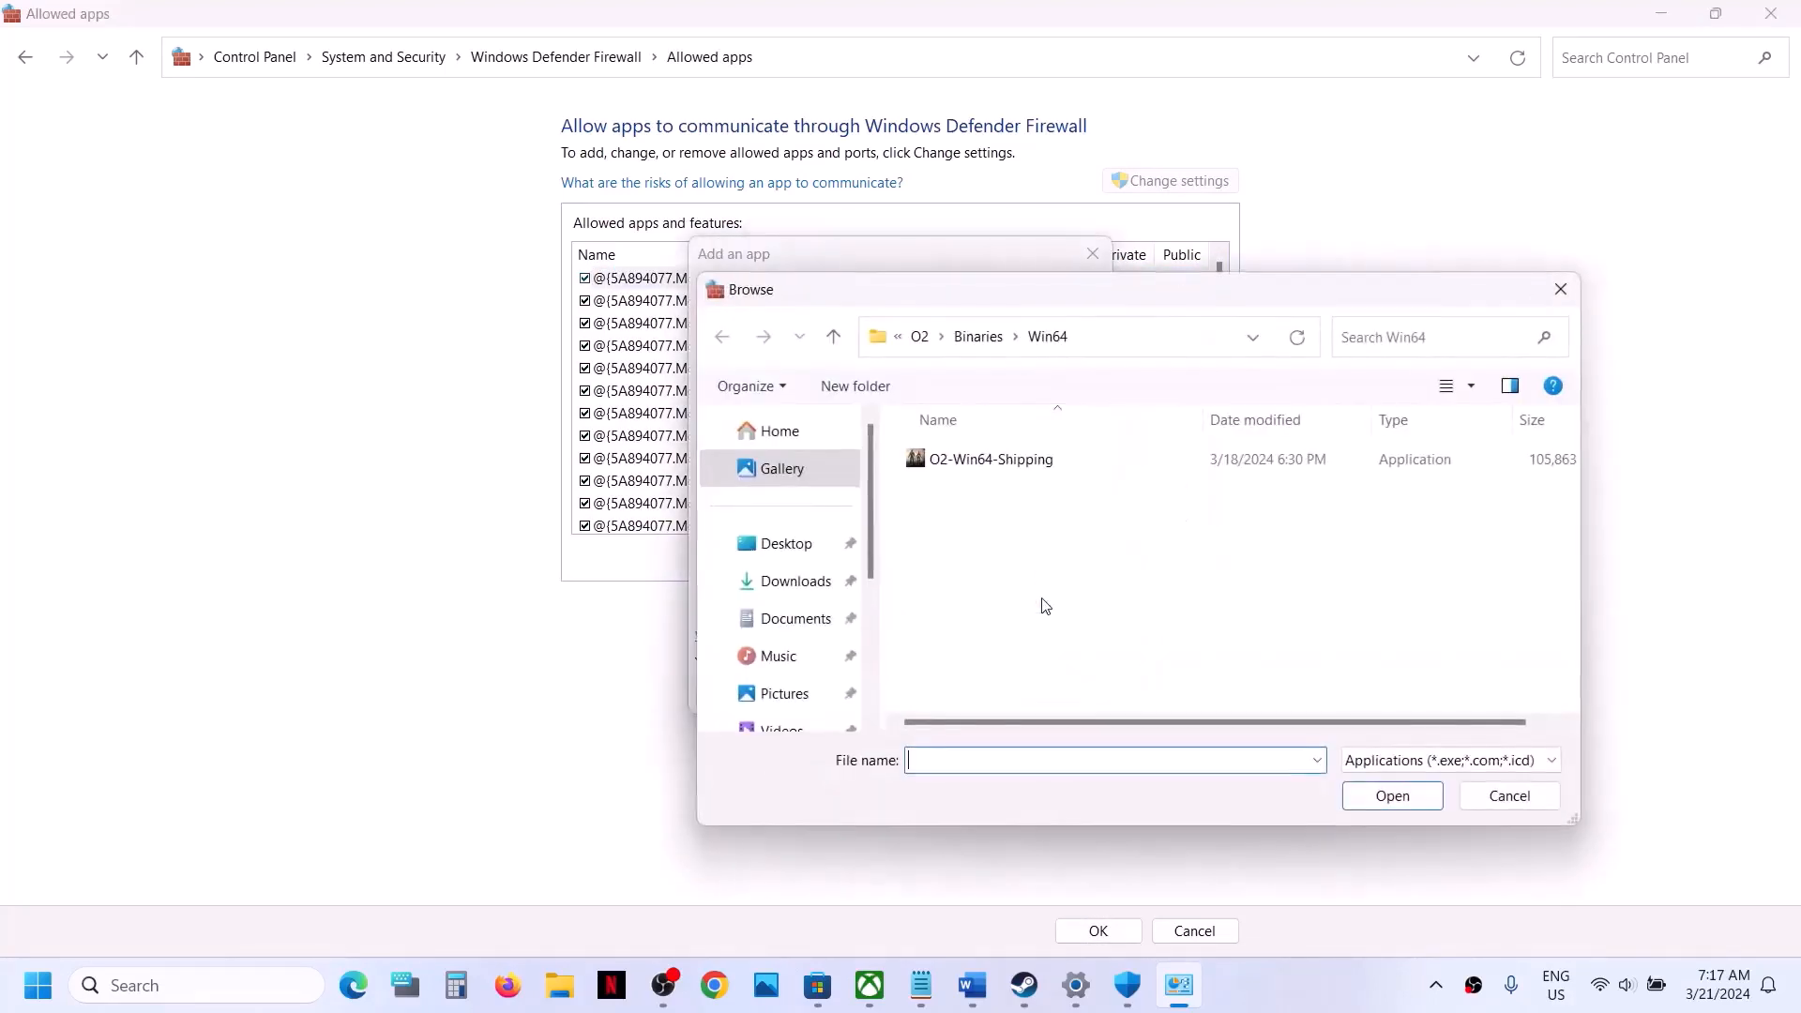
{"action": "left_click", "coordinate": [925, 343]}
{"action": "left_click", "coordinate": [936, 348]}
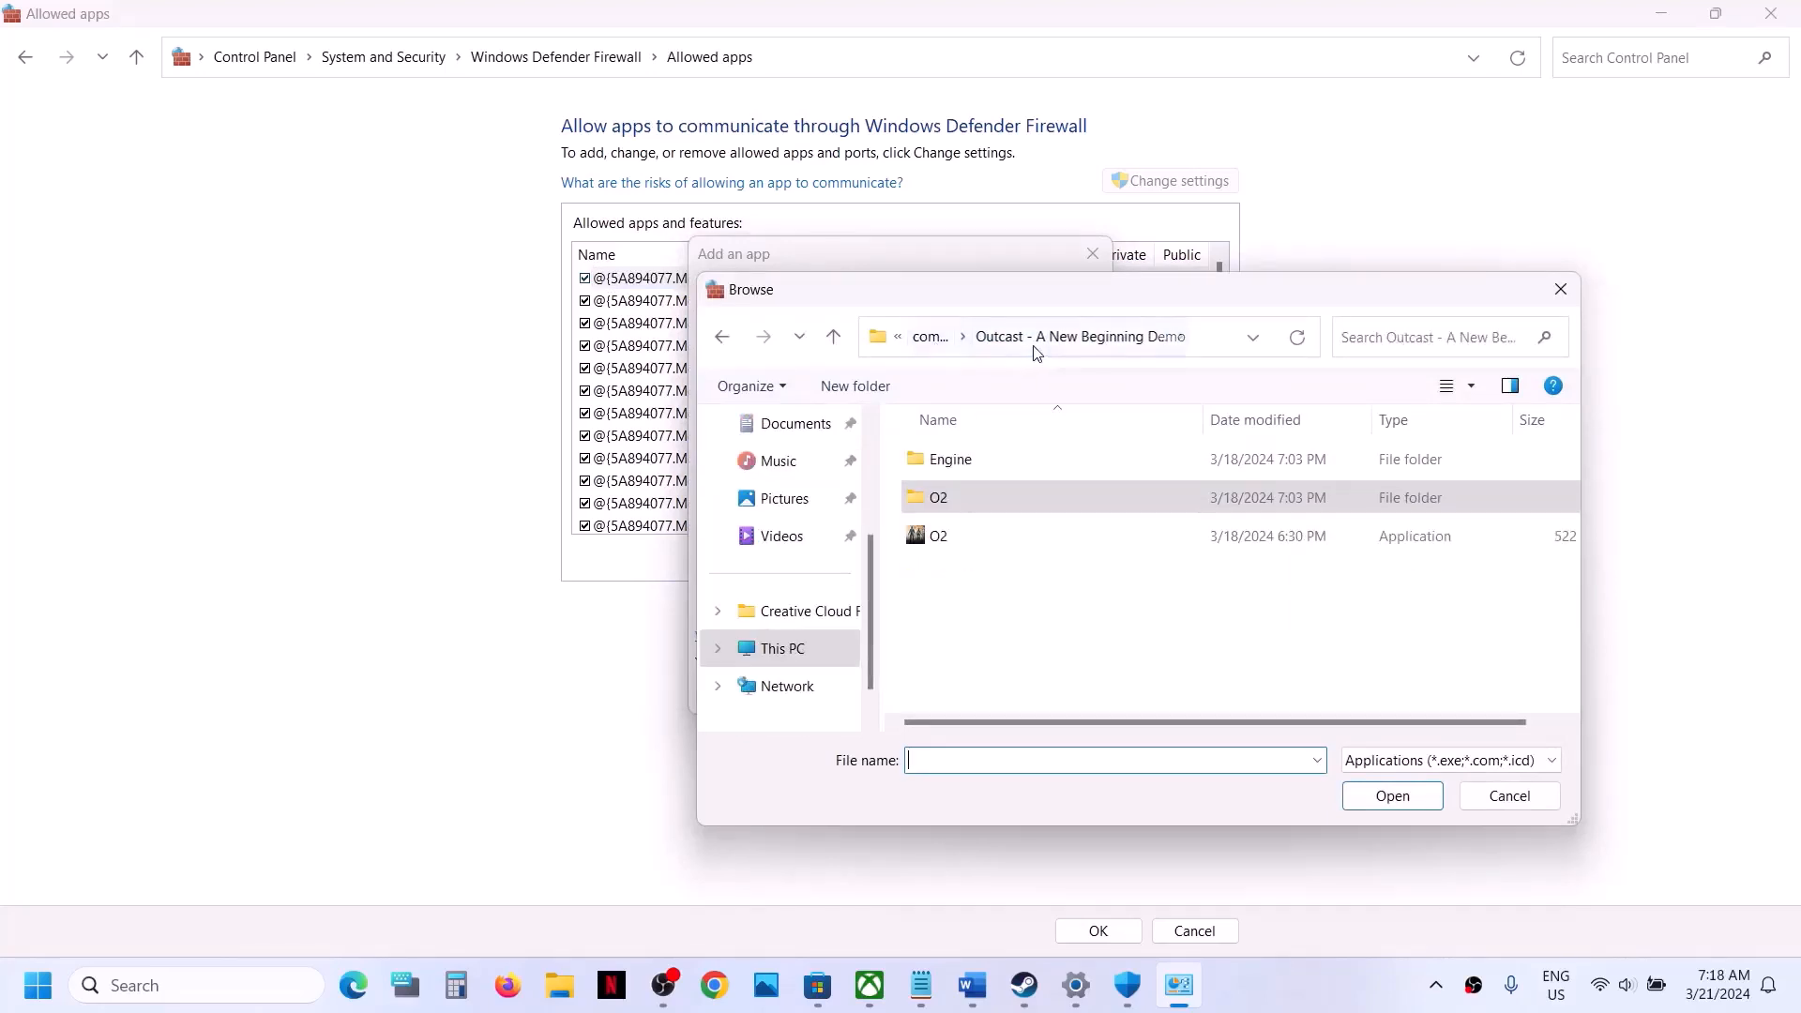
{"action": "left_click", "coordinate": [933, 340]}
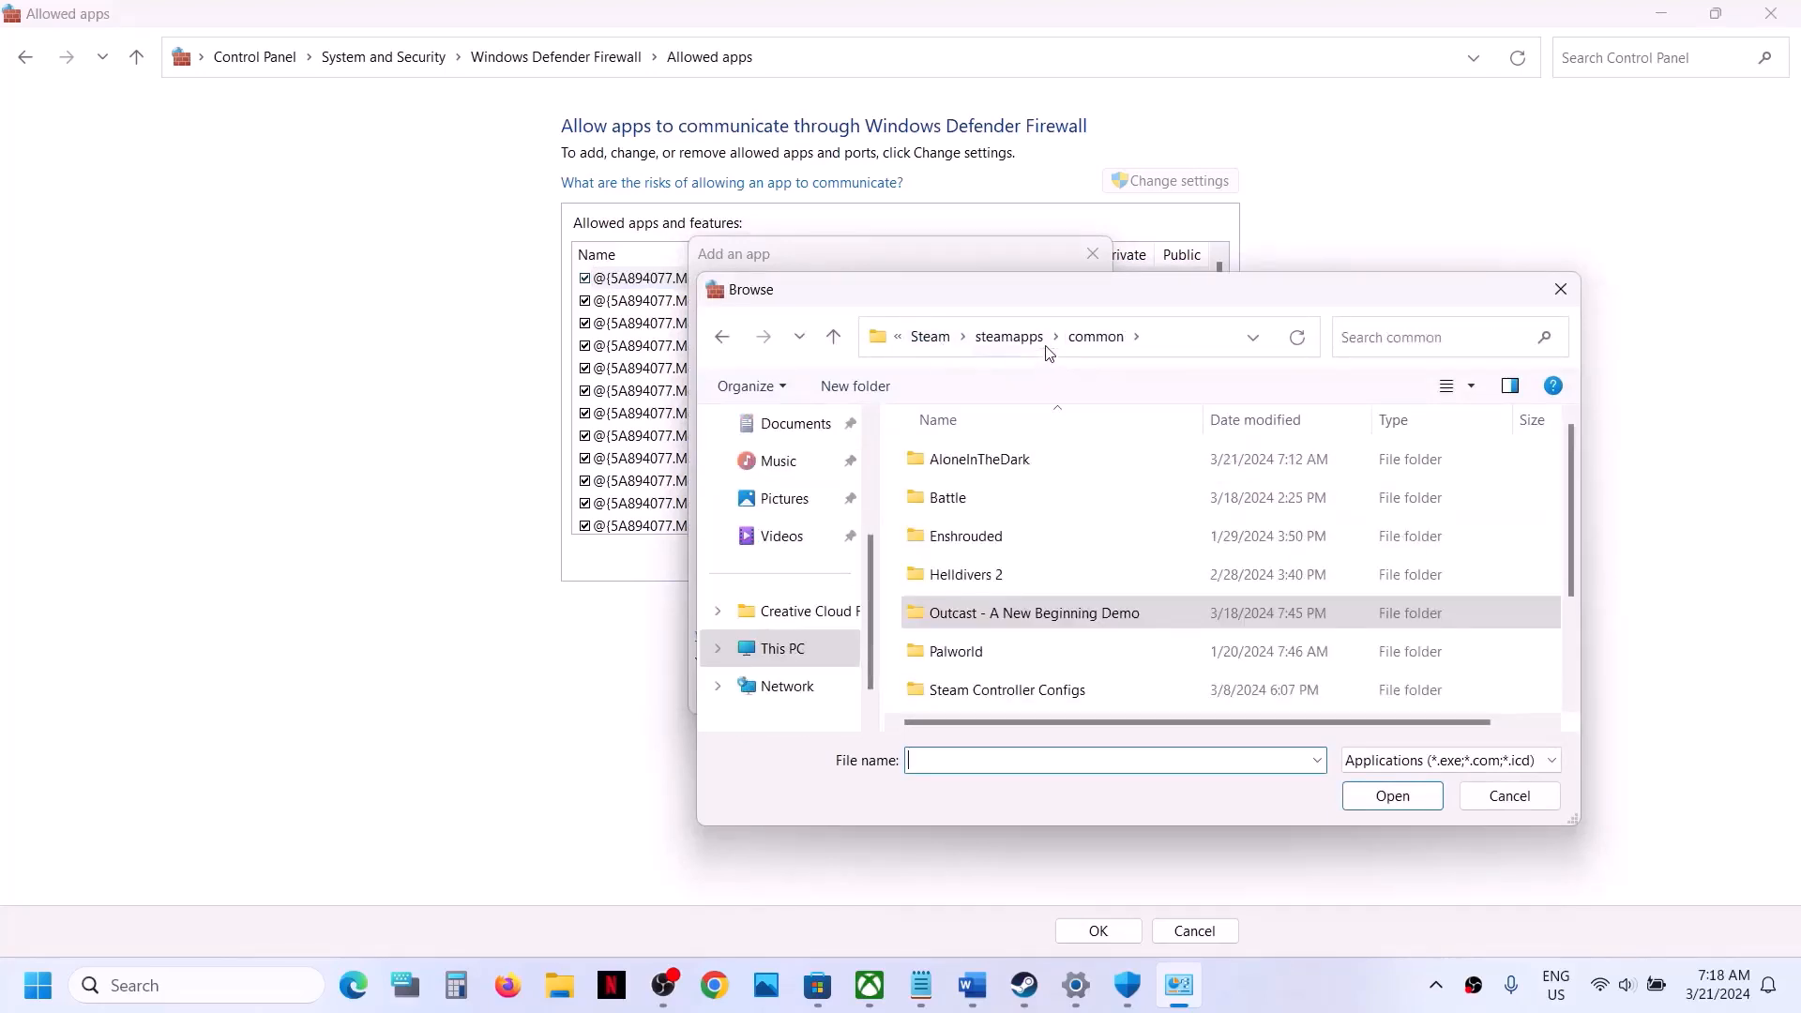
{"action": "double_click", "coordinate": [1030, 472]}
{"action": "left_click", "coordinate": [1019, 538]}
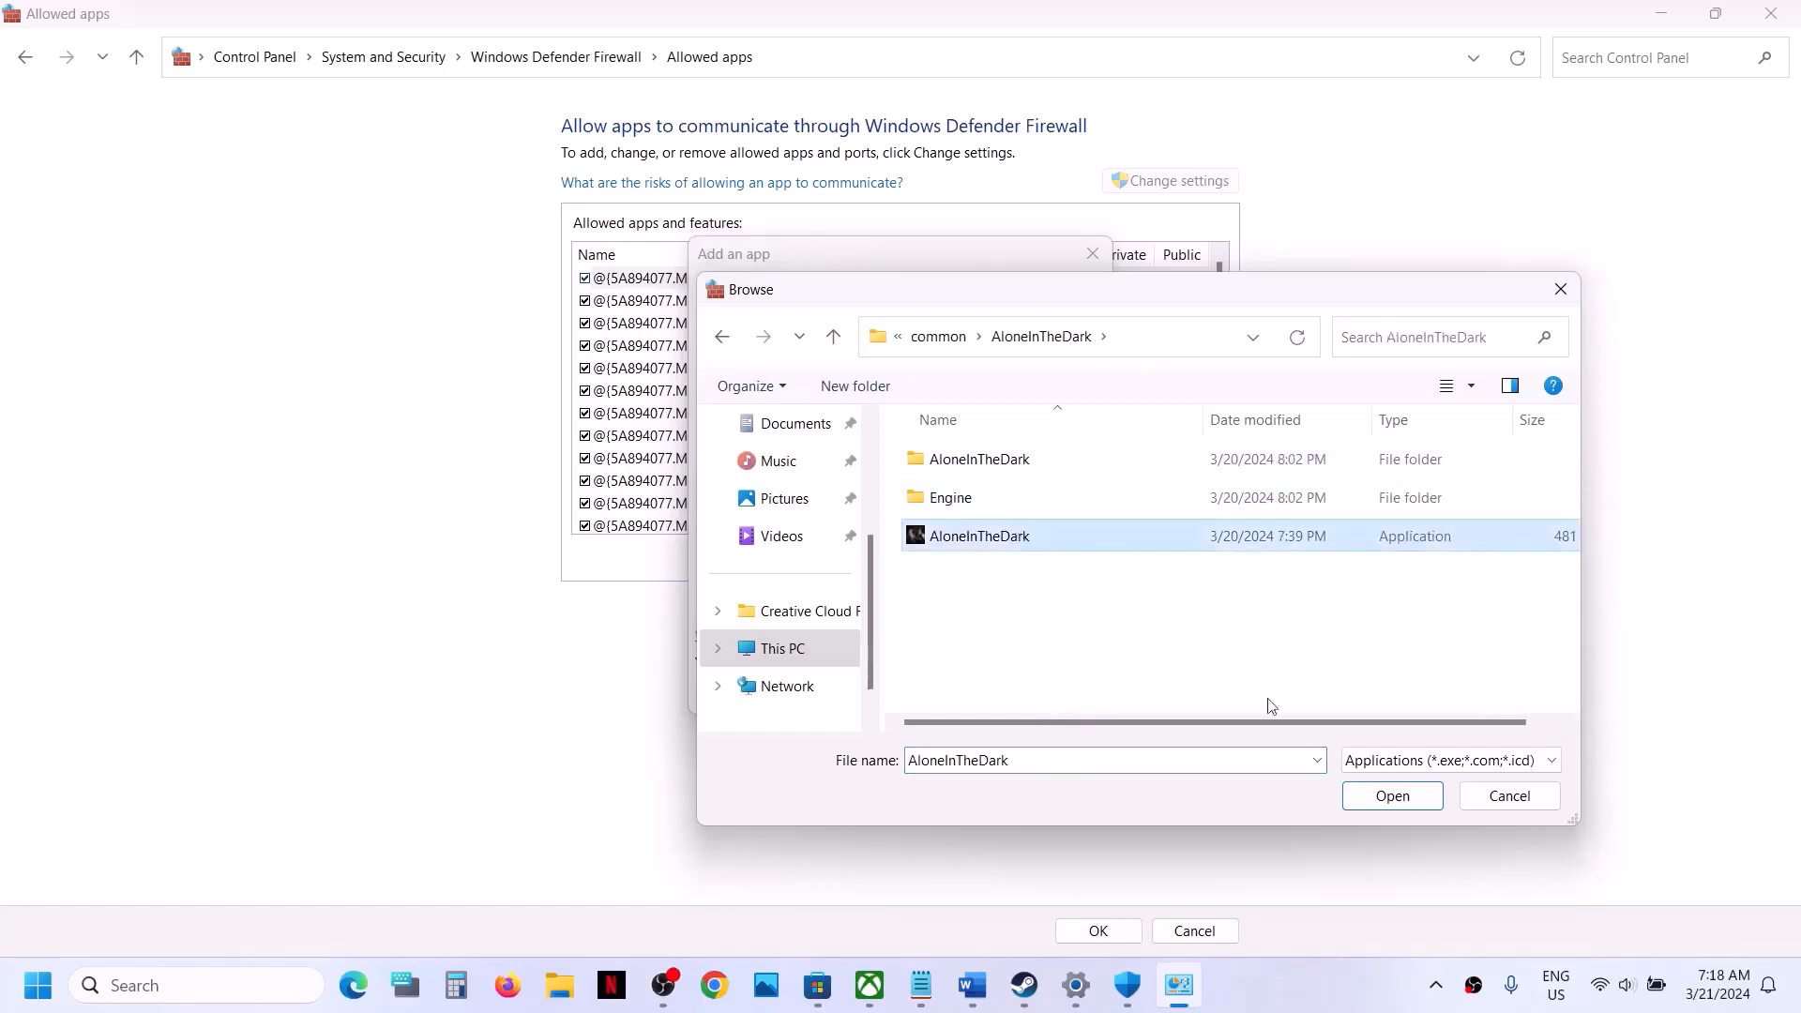
{"action": "left_click", "coordinate": [1380, 795]}
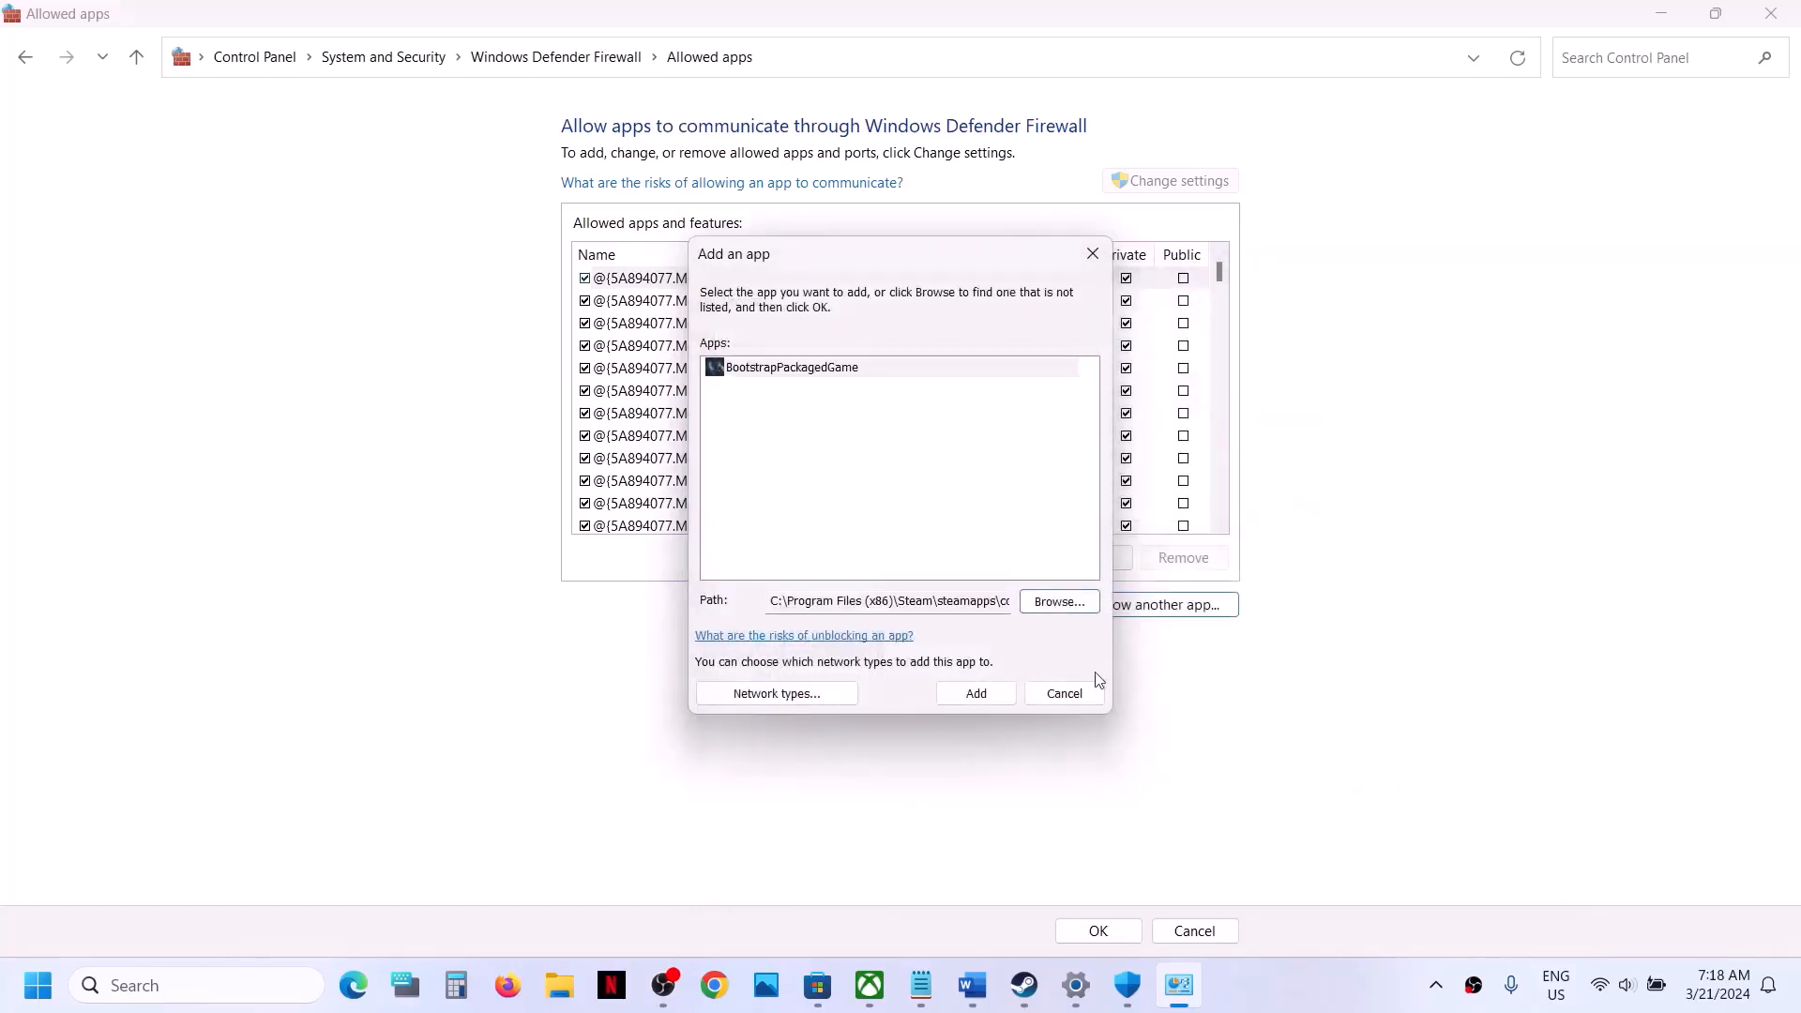
{"action": "left_click", "coordinate": [977, 693]}
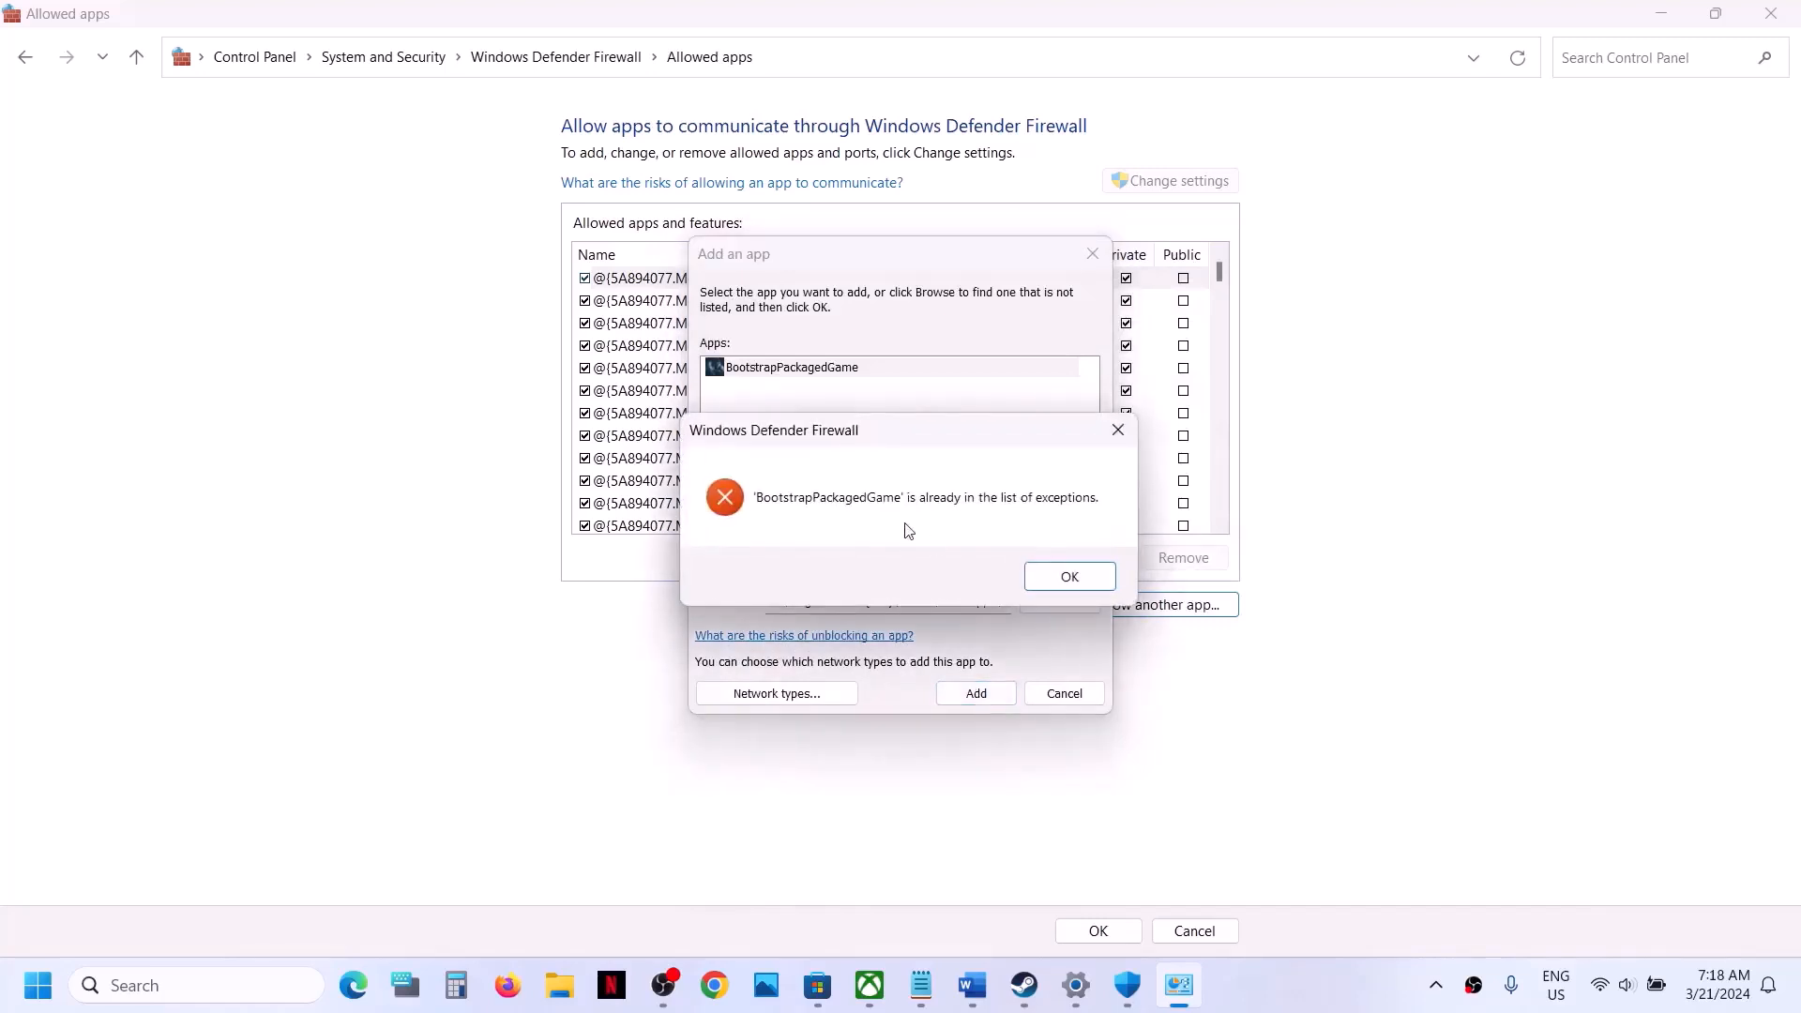
{"action": "left_click", "coordinate": [1075, 580]}
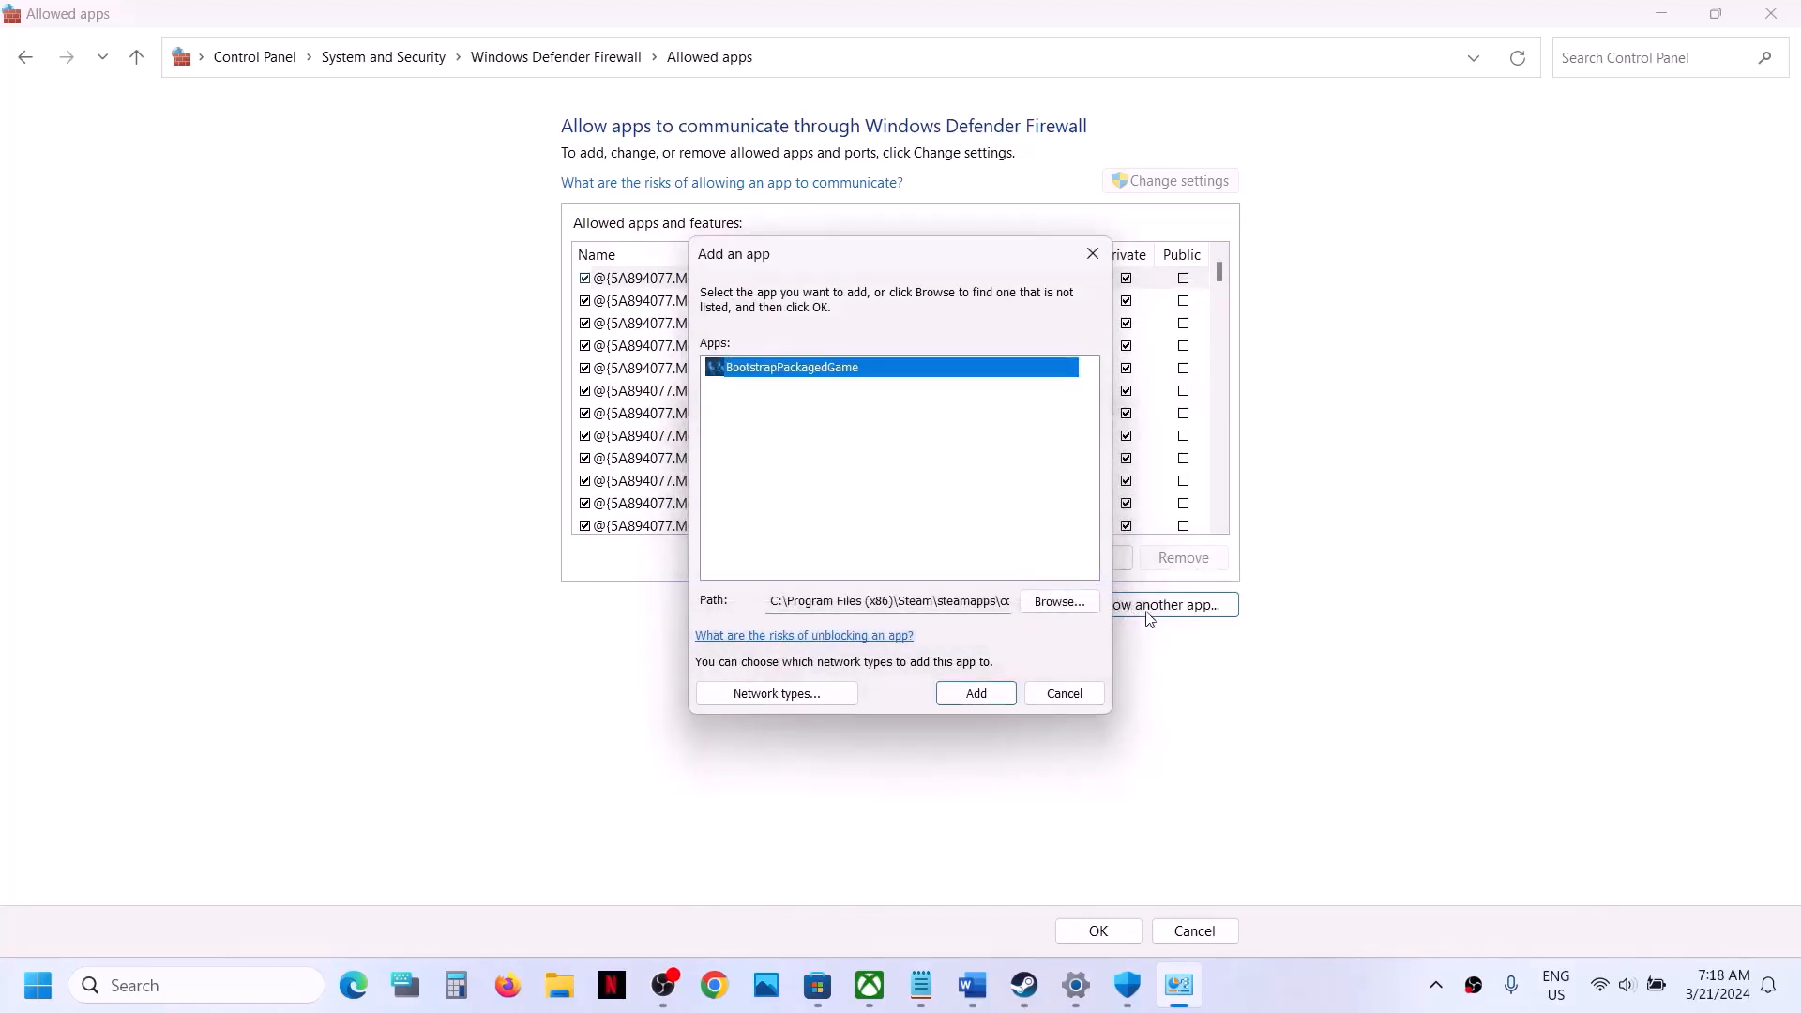
- Add AloneInTheDark-Win64-Shipping from AloneInTheDark\Binaries\Win64 to the firewall's allowed apps and save the list
{"action": "left_click", "coordinate": [1059, 602]}
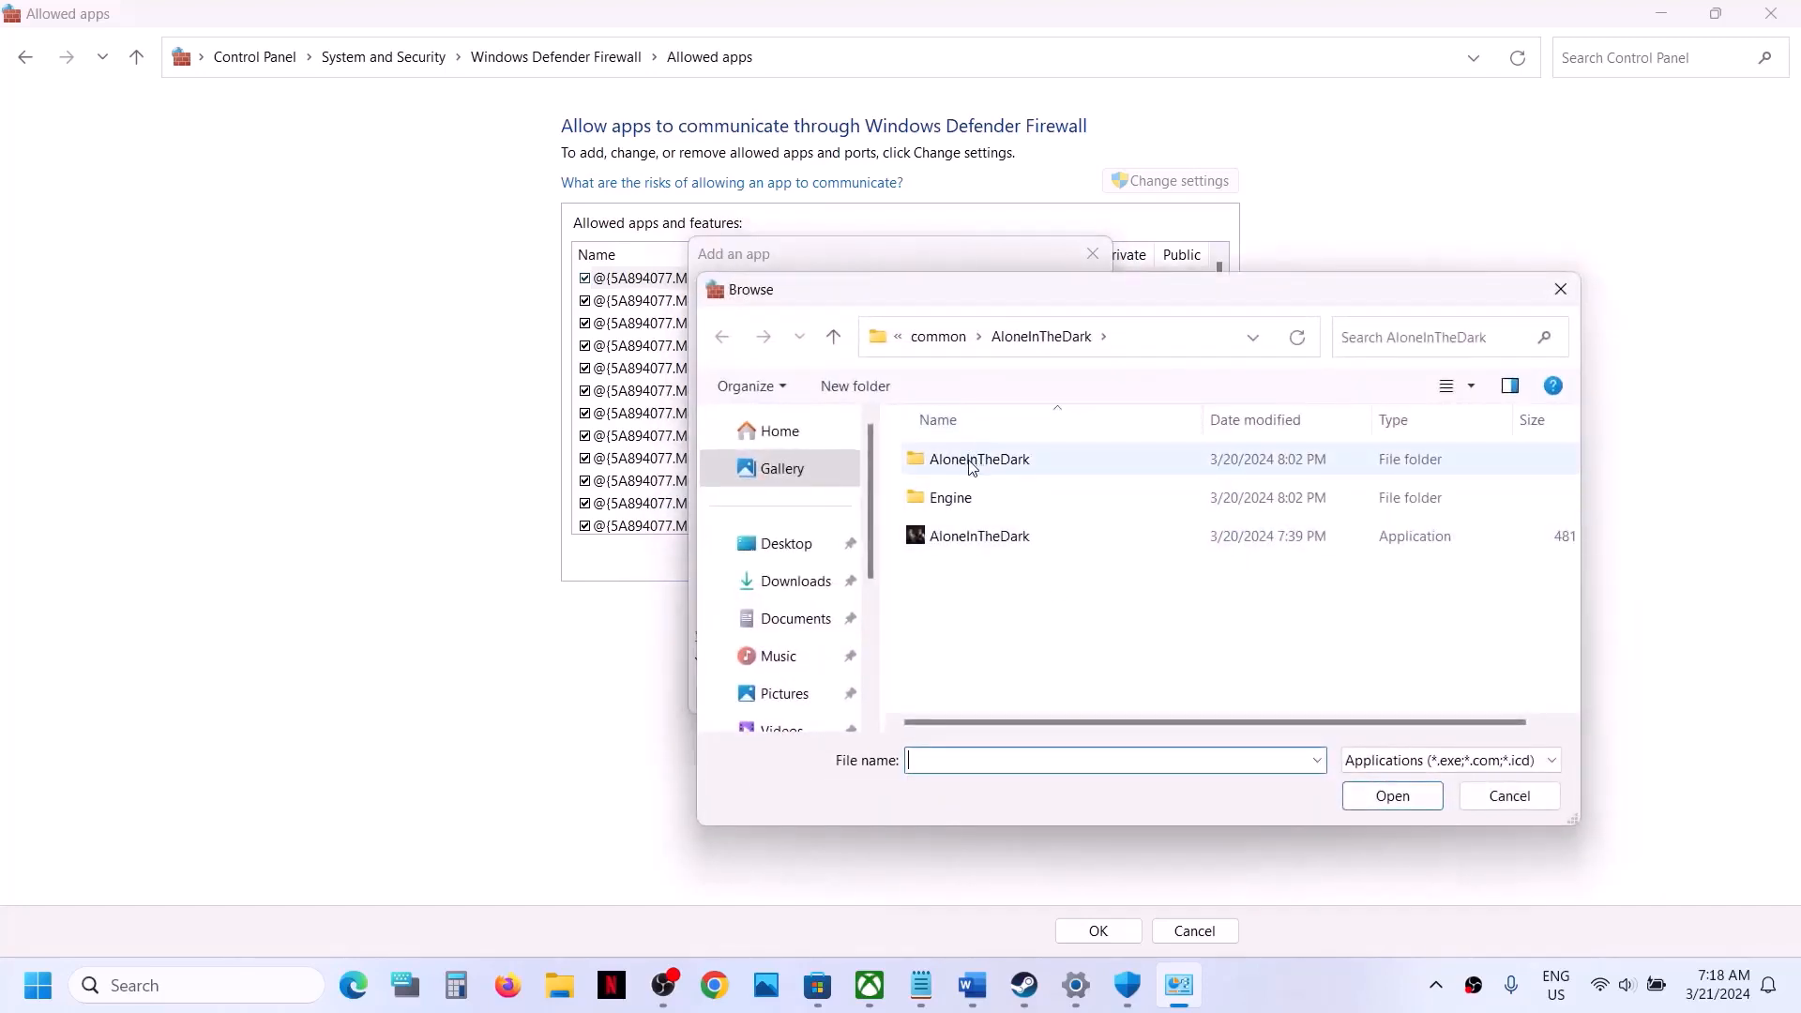
{"action": "double_click", "coordinate": [972, 459]}
{"action": "double_click", "coordinate": [970, 462]}
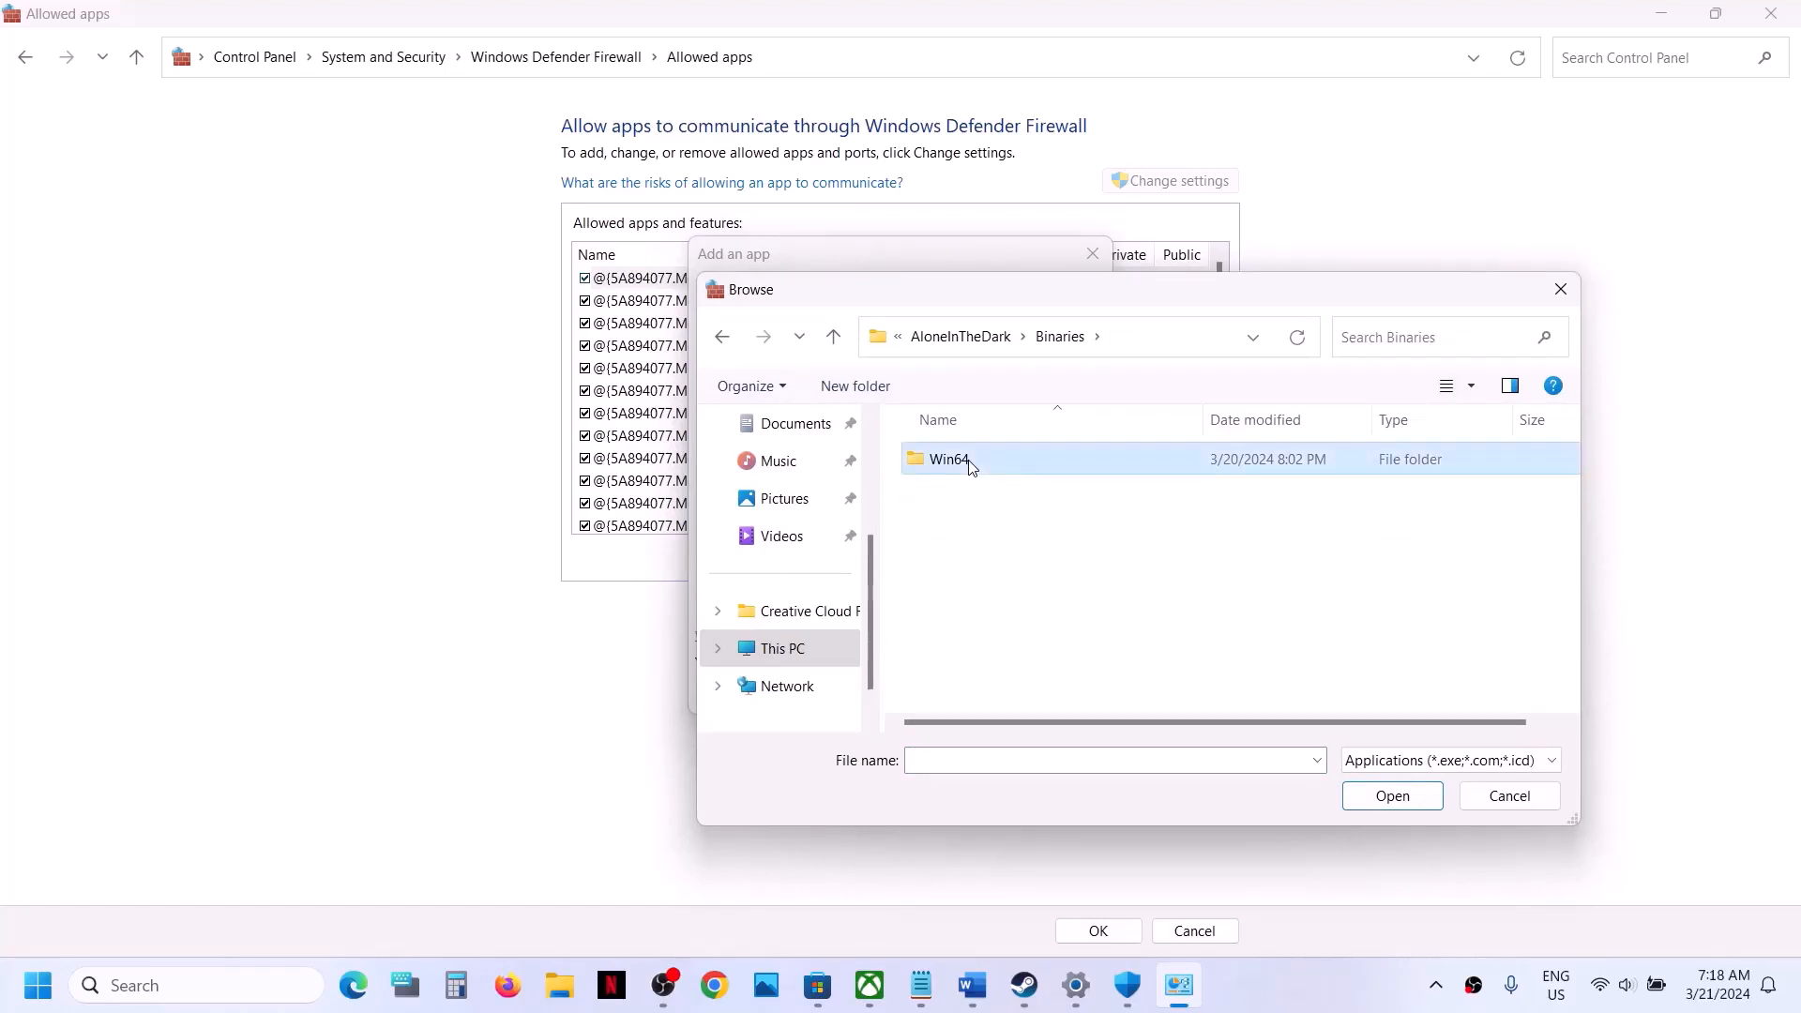
{"action": "double_click", "coordinate": [966, 461]}
{"action": "left_click", "coordinate": [1016, 463]}
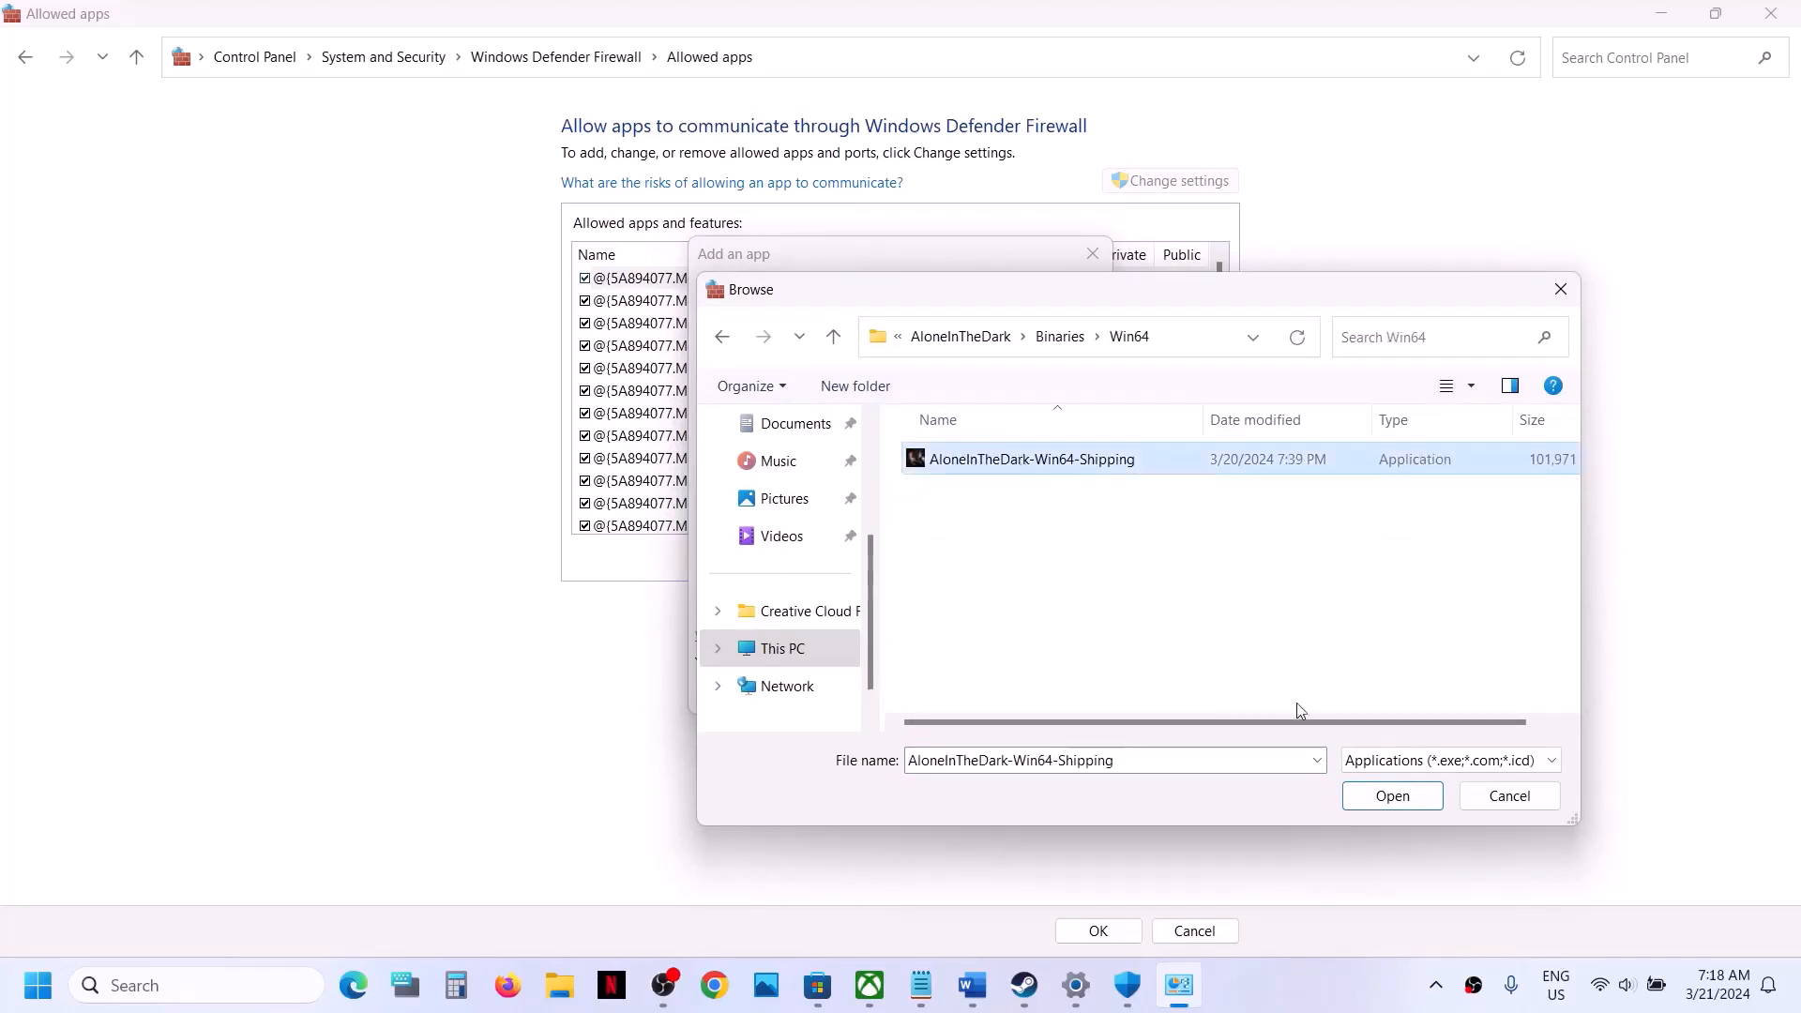
{"action": "left_click", "coordinate": [1386, 797]}
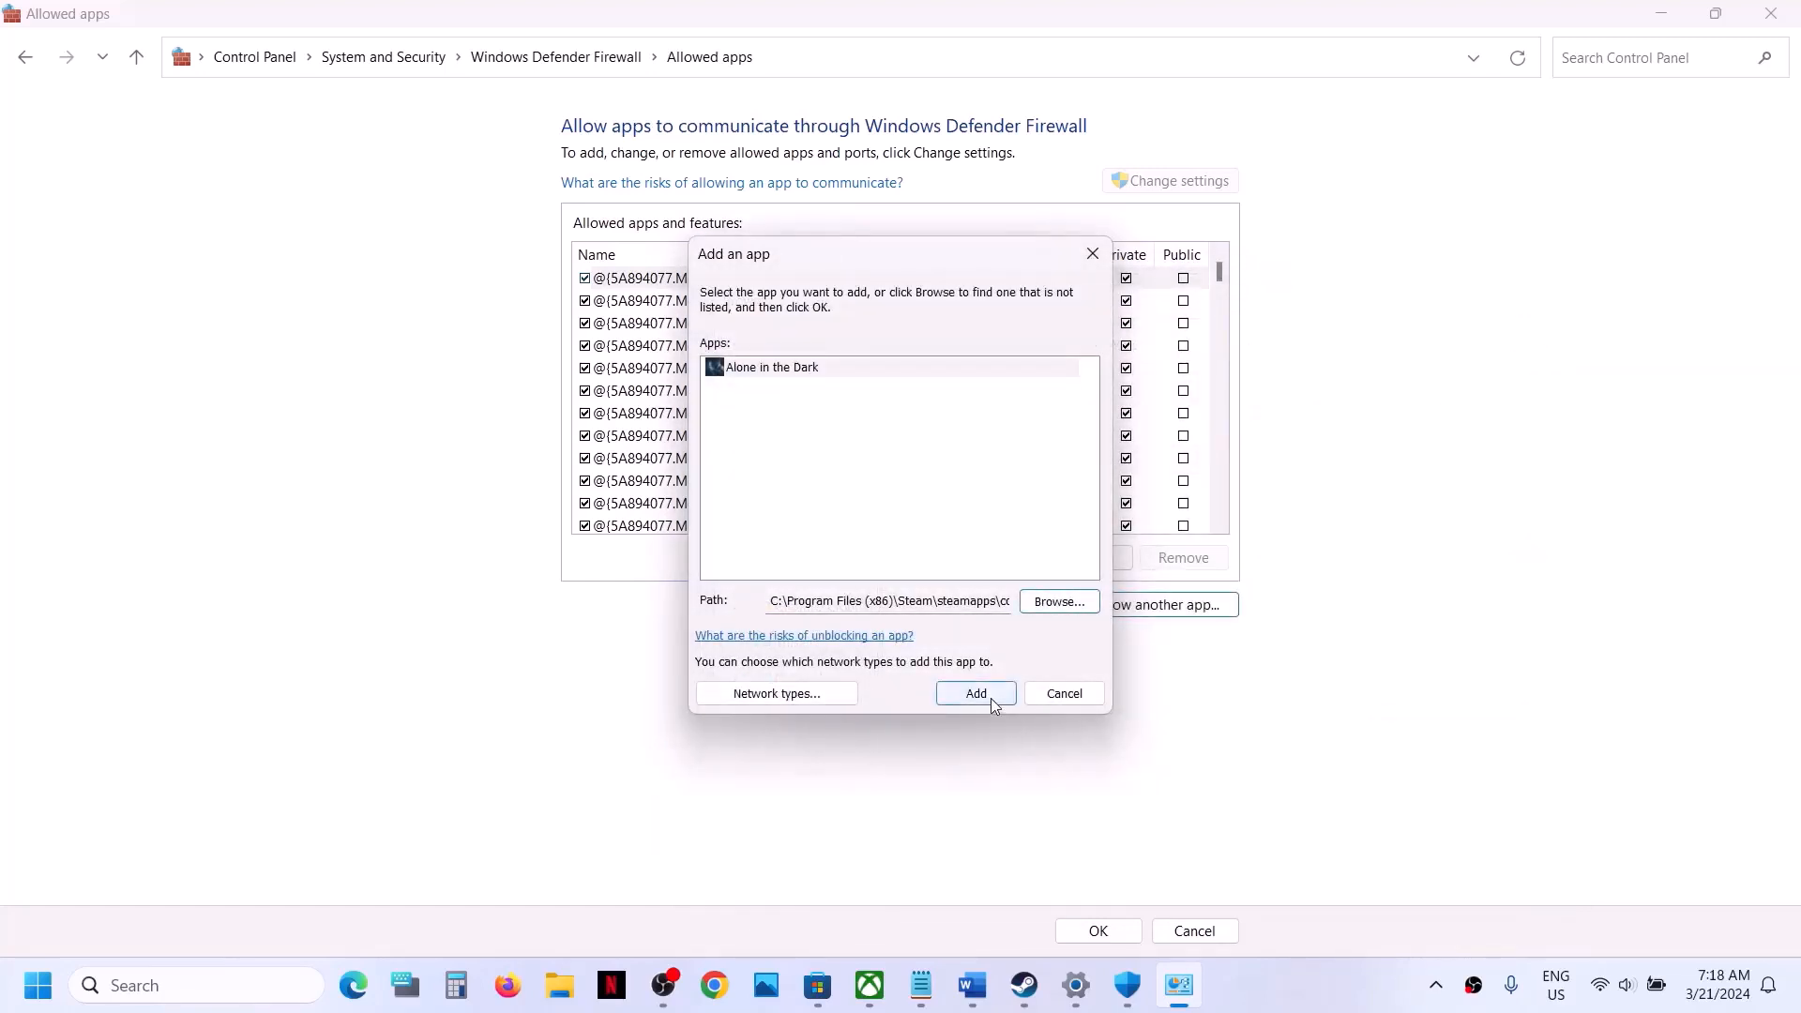
{"action": "left_click", "coordinate": [976, 694]}
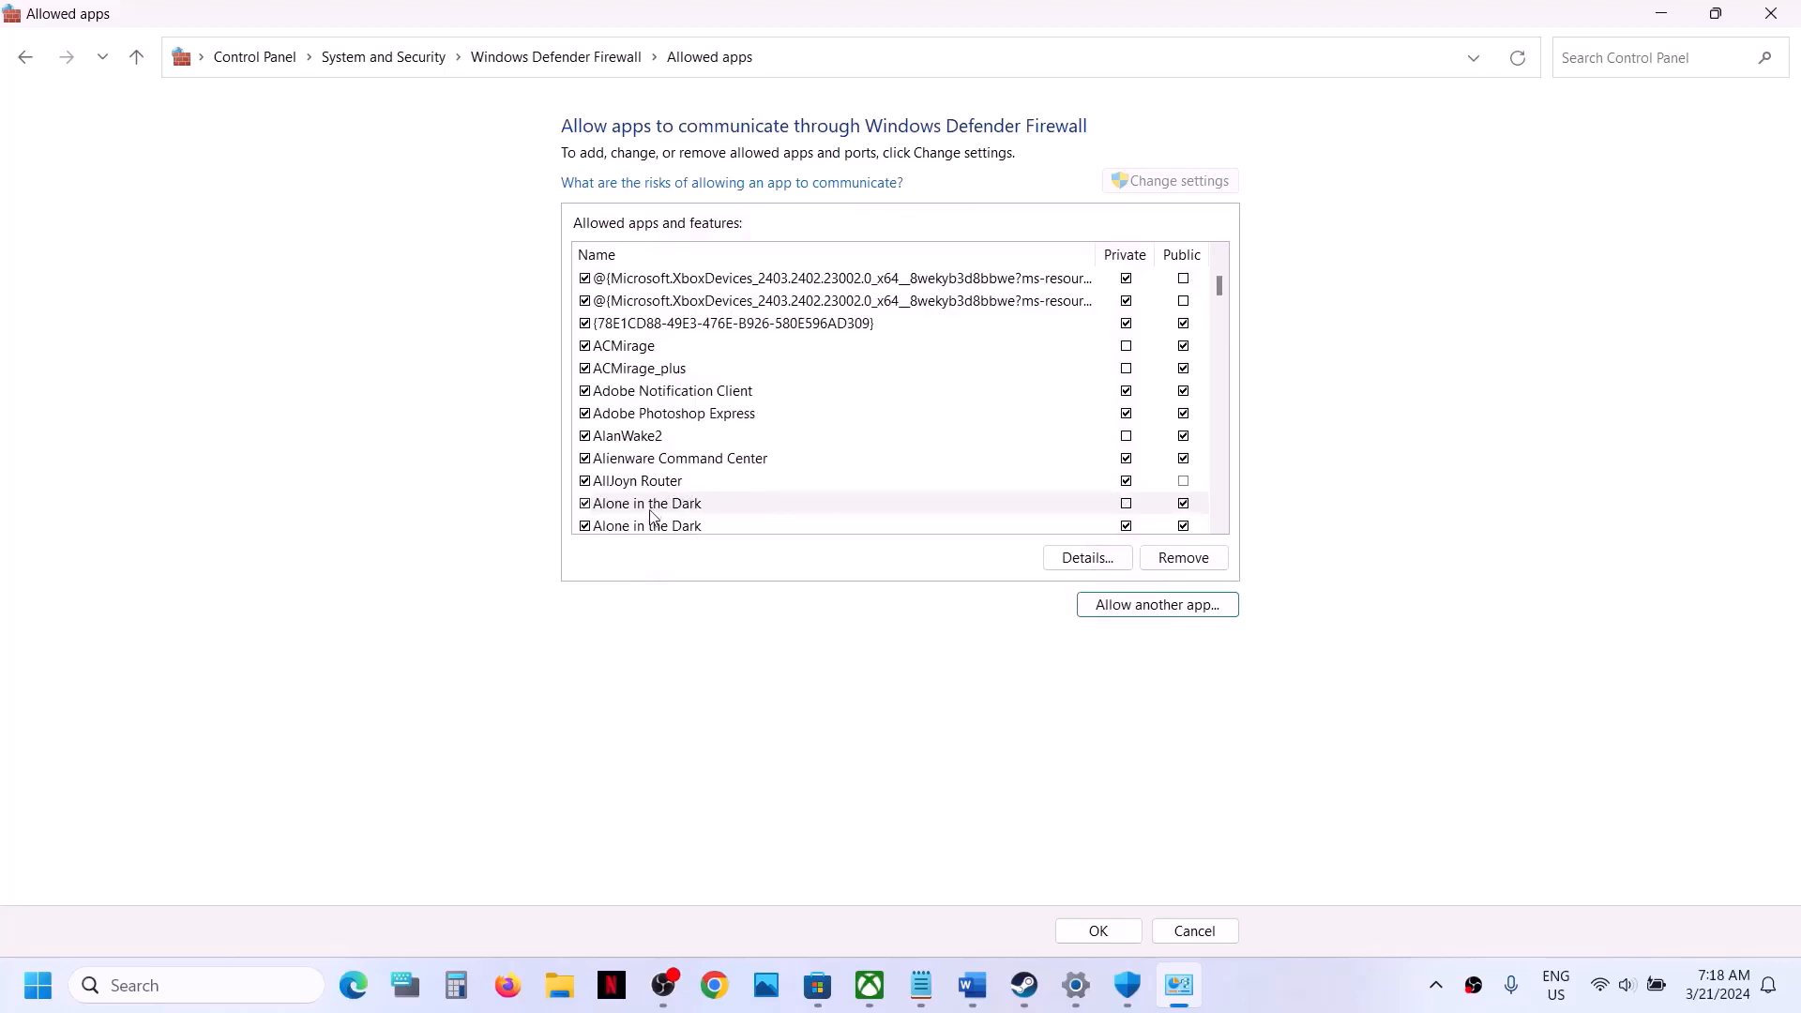
{"action": "left_click", "coordinate": [1098, 930]}
- Close the open security and settings windows, and highlight Step 4's "Run the game as an administrator from the game installation folder" in the Word checklist
{"action": "left_click", "coordinate": [1787, 15]}
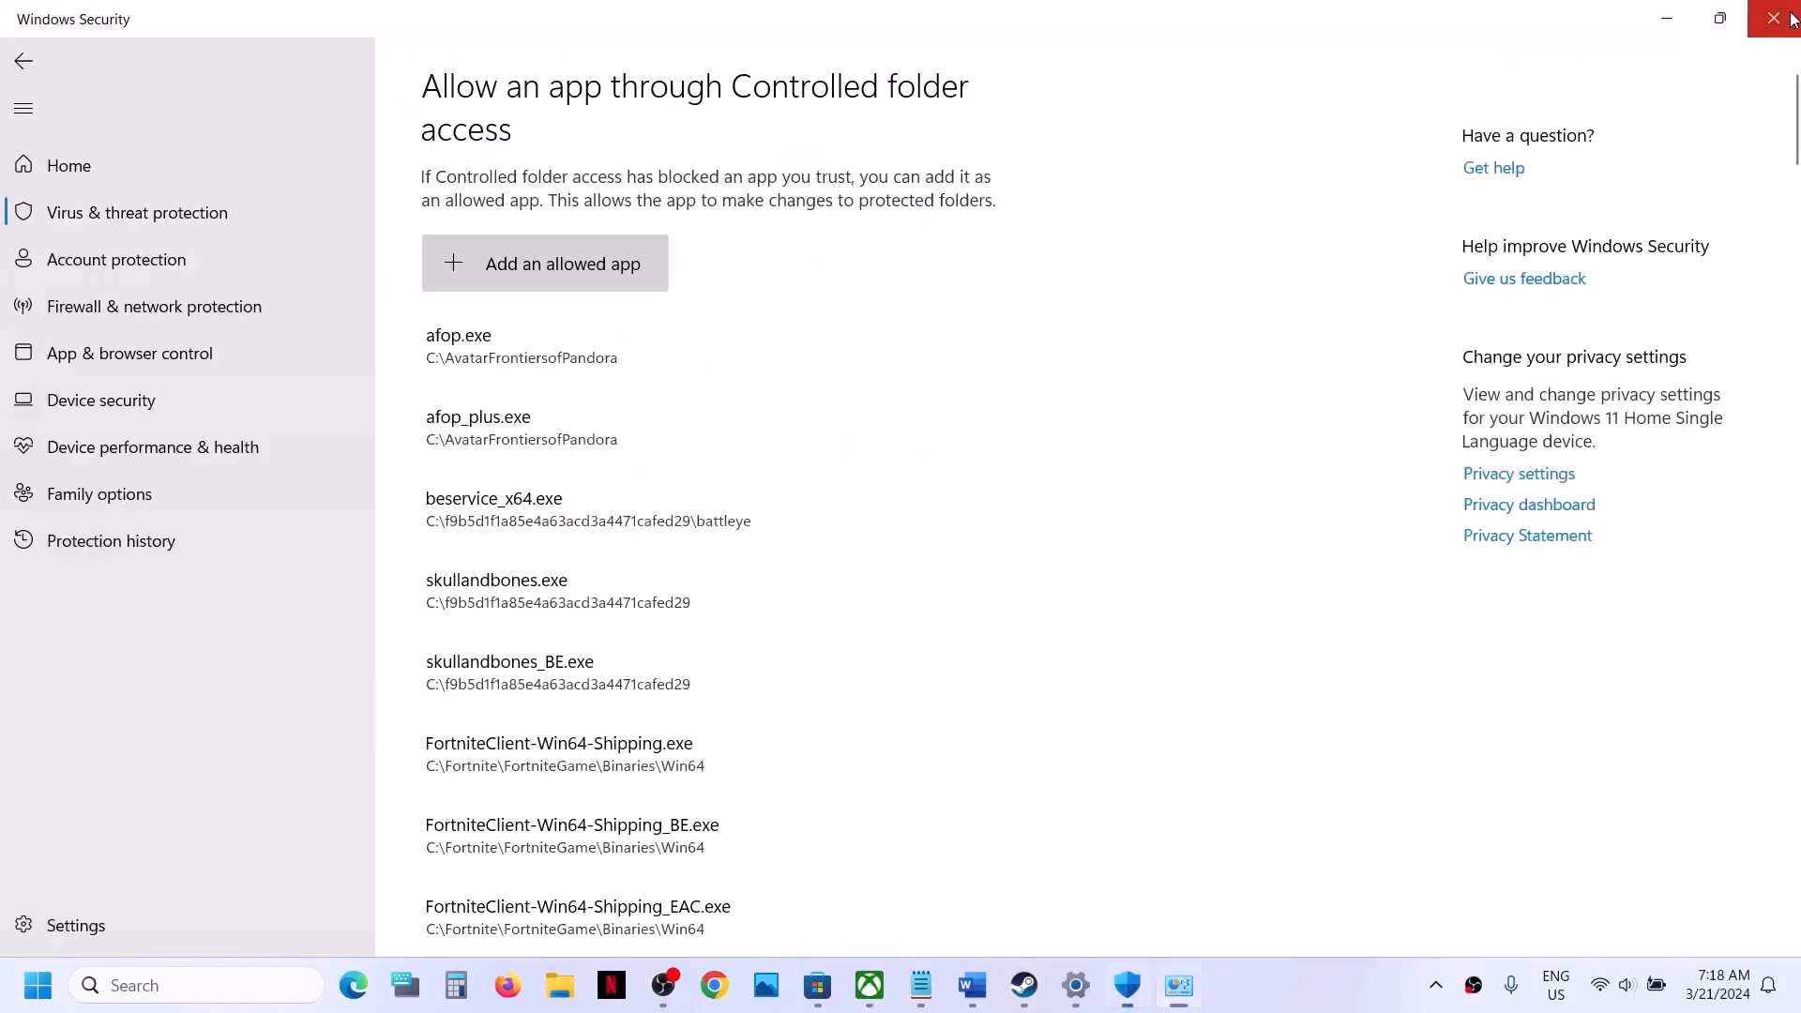
{"action": "left_click", "coordinate": [1787, 17]}
{"action": "left_click", "coordinate": [1791, 18]}
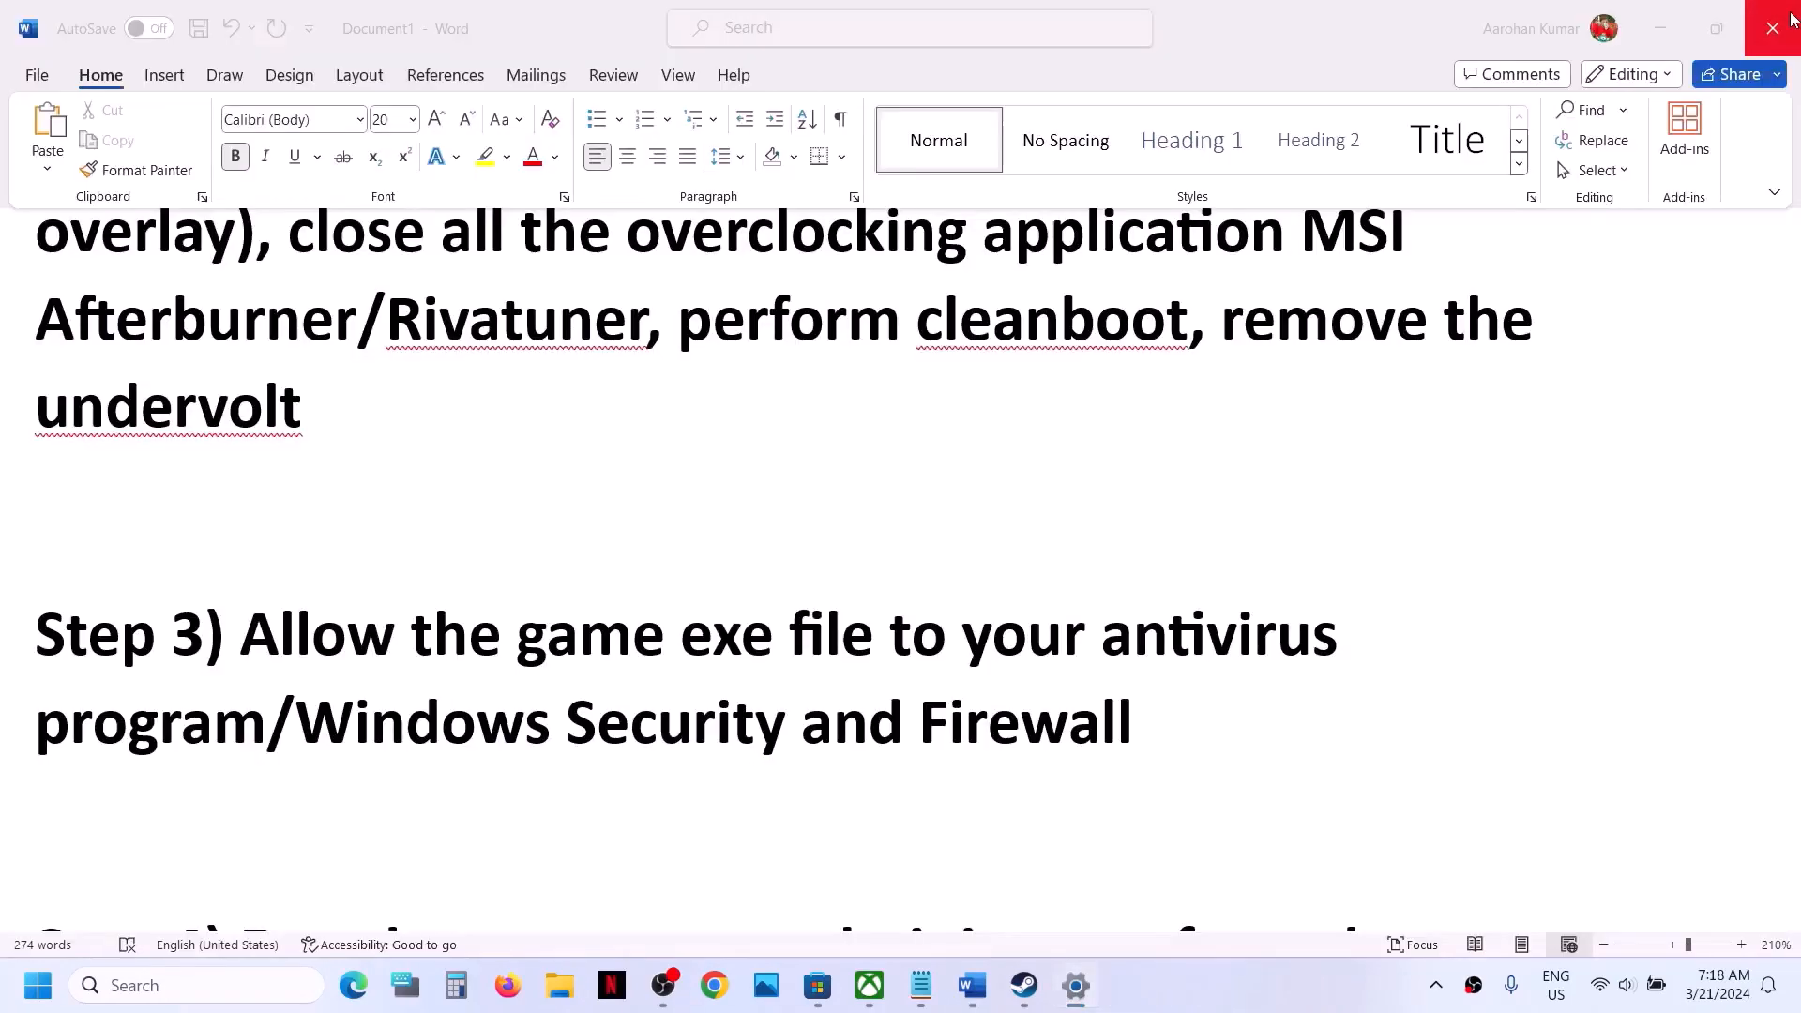
{"action": "scroll", "coordinate": [1064, 446], "scroll_direction": "down", "scroll_amount": 3}
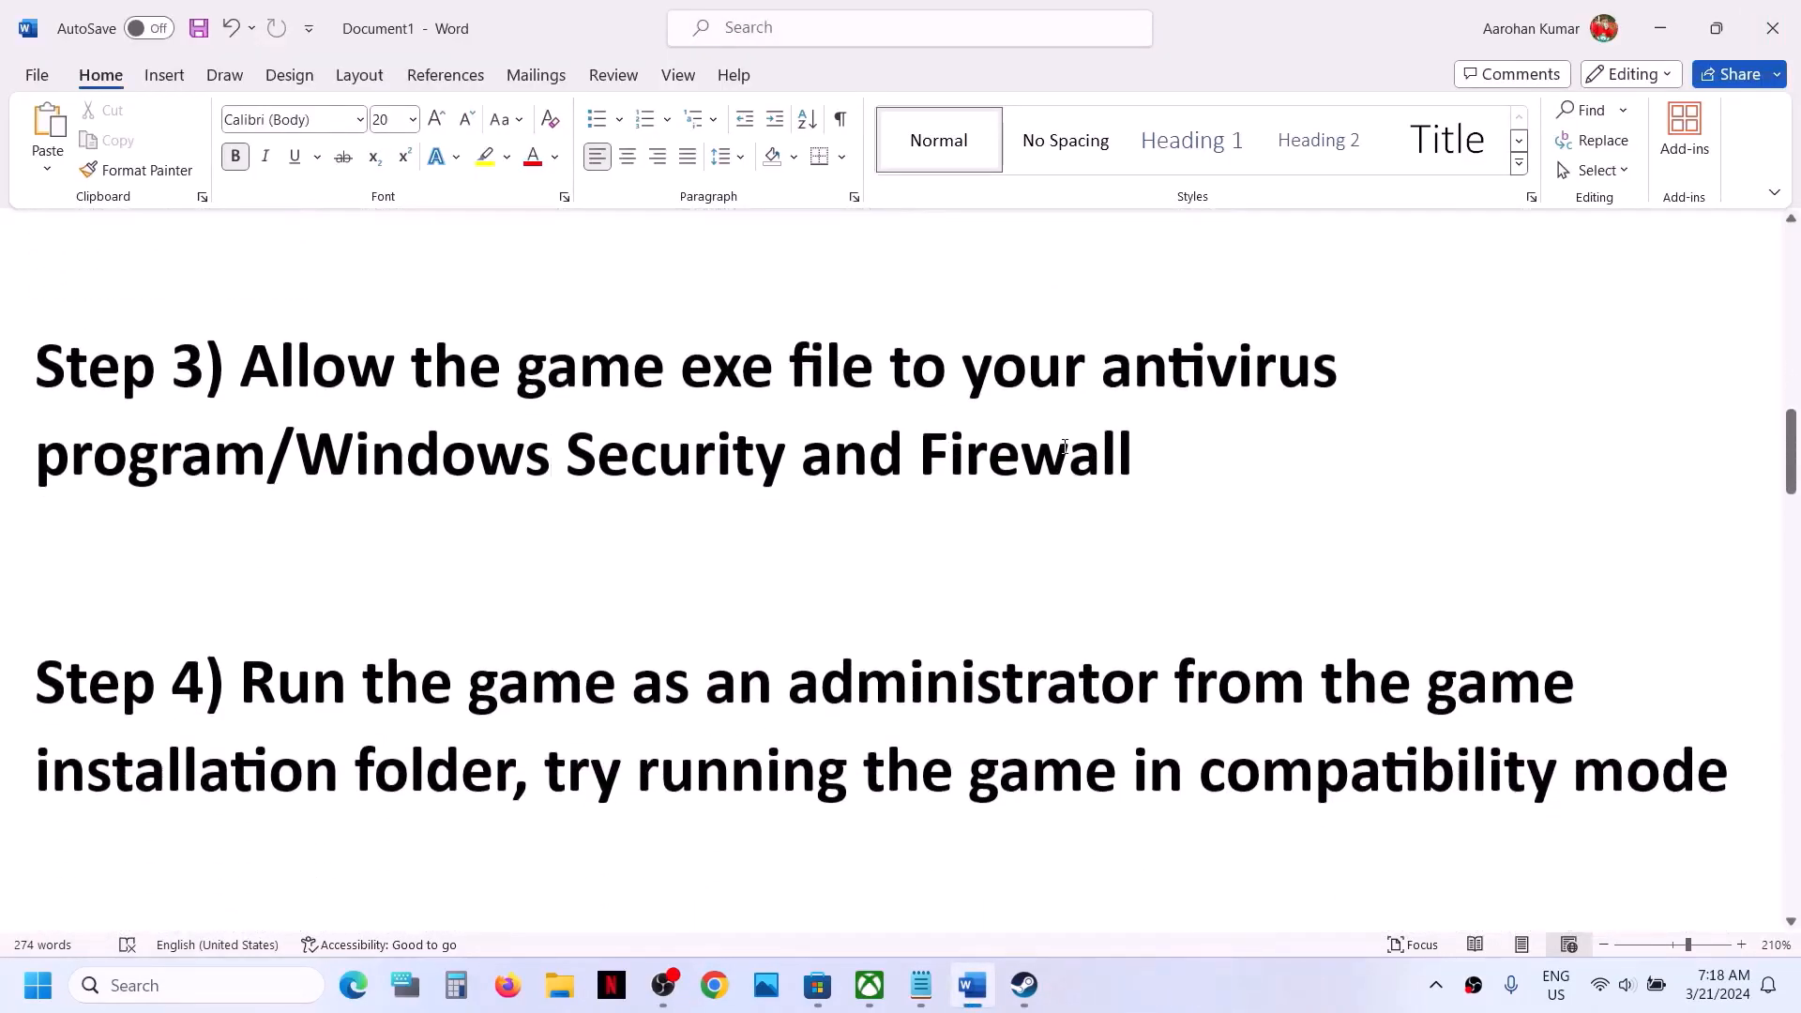
{"action": "left_click_drag", "start_coordinate": [244, 679], "coordinate": [512, 771]}
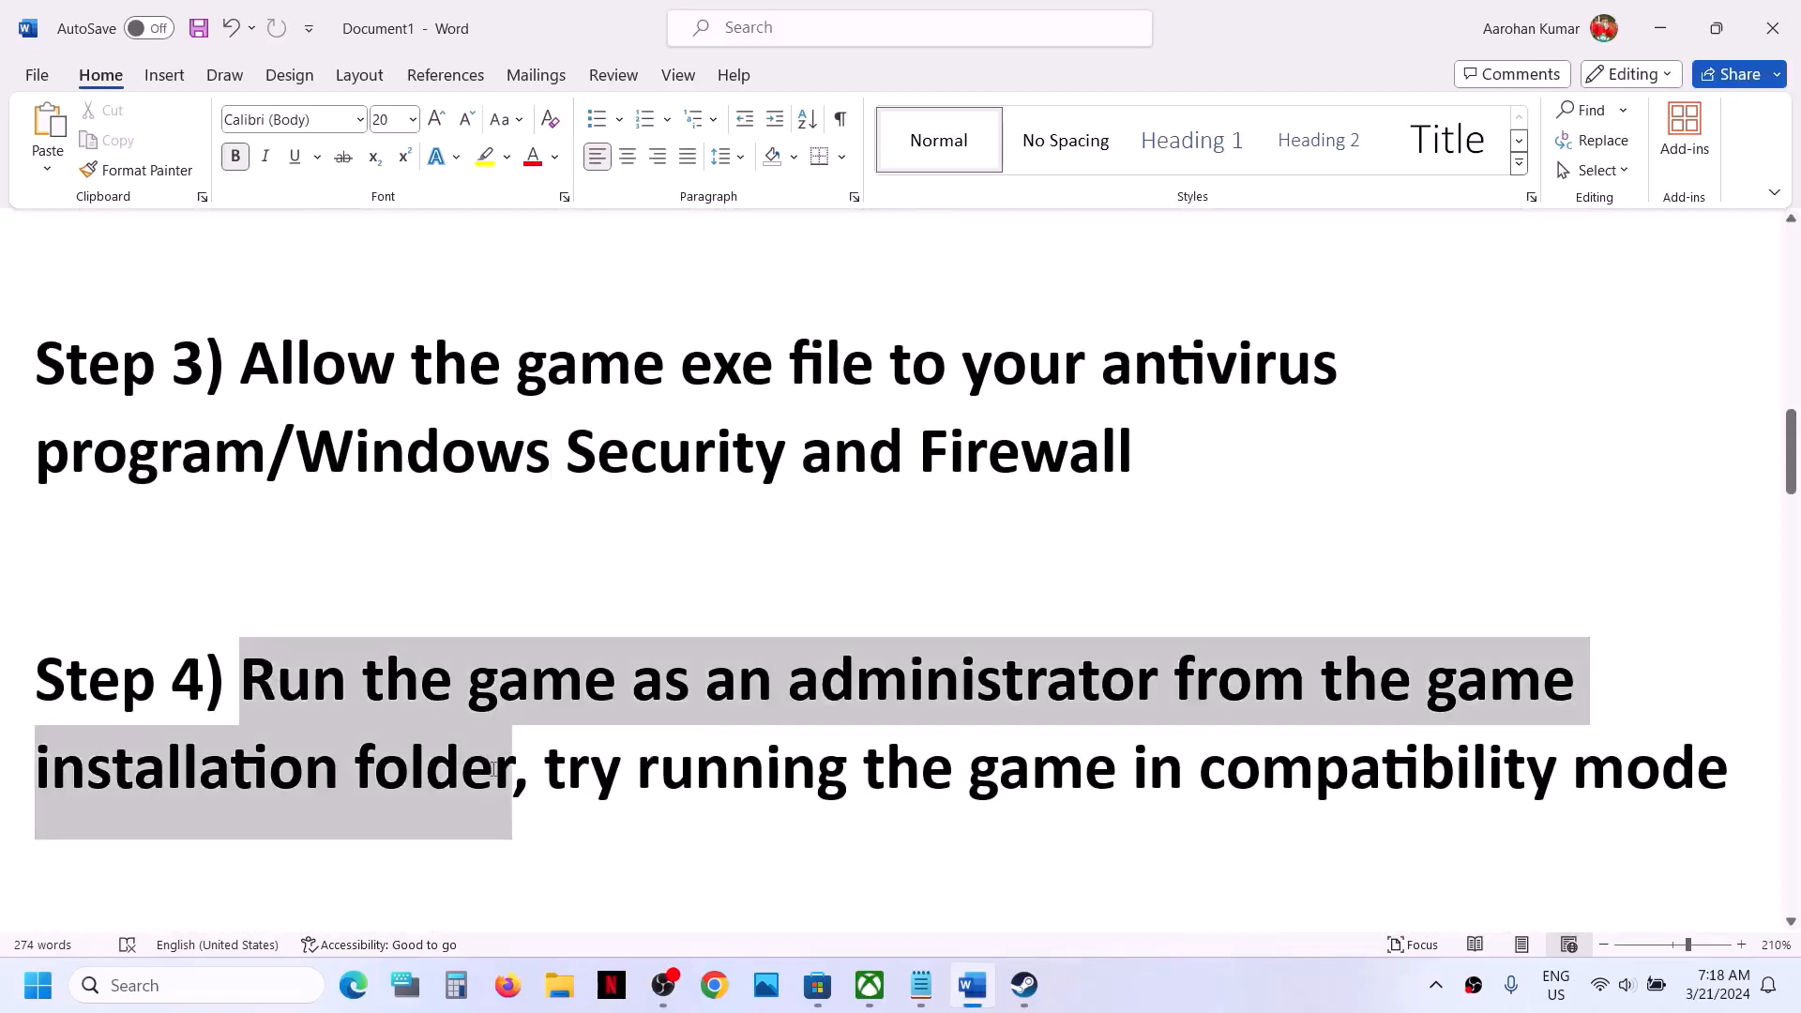
- Switch to Steam and open the local files folder of Alone in the Dark from the library
{"action": "left_click", "coordinate": [1019, 1002]}
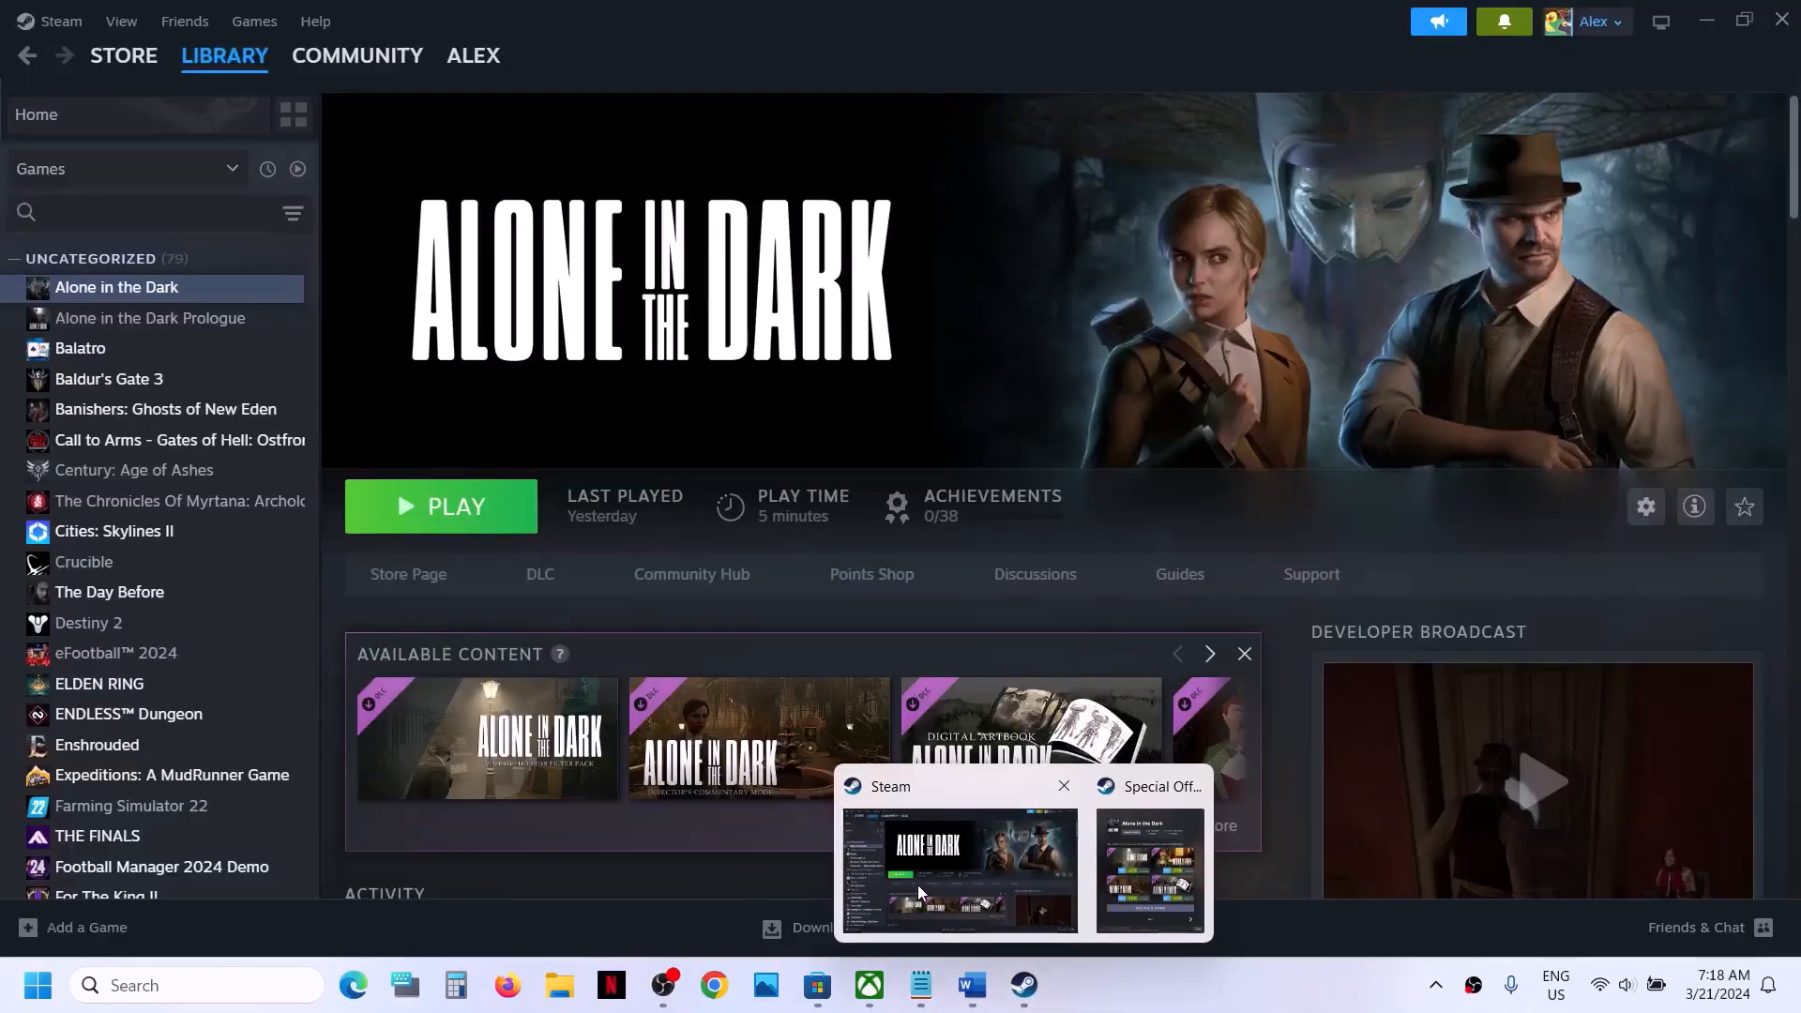
{"action": "left_click", "coordinate": [917, 886]}
{"action": "right_click", "coordinate": [217, 287]}
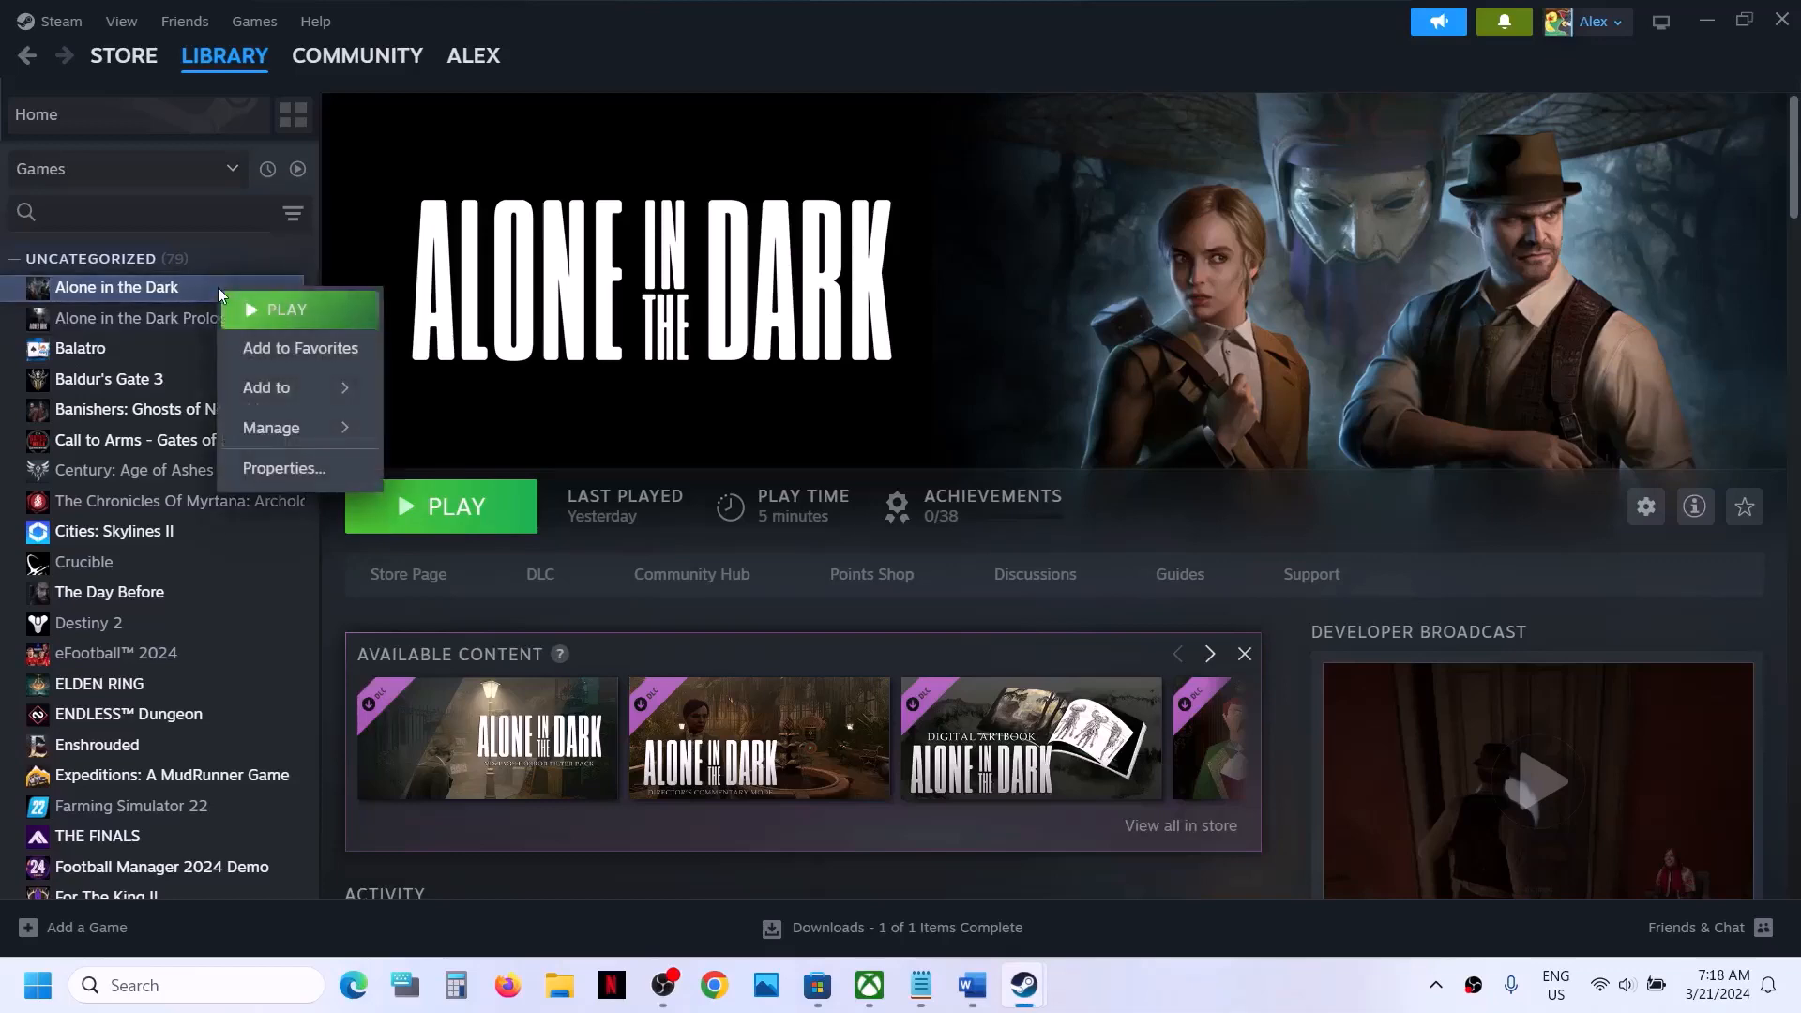
{"action": "mouse_move", "coordinate": [286, 428]}
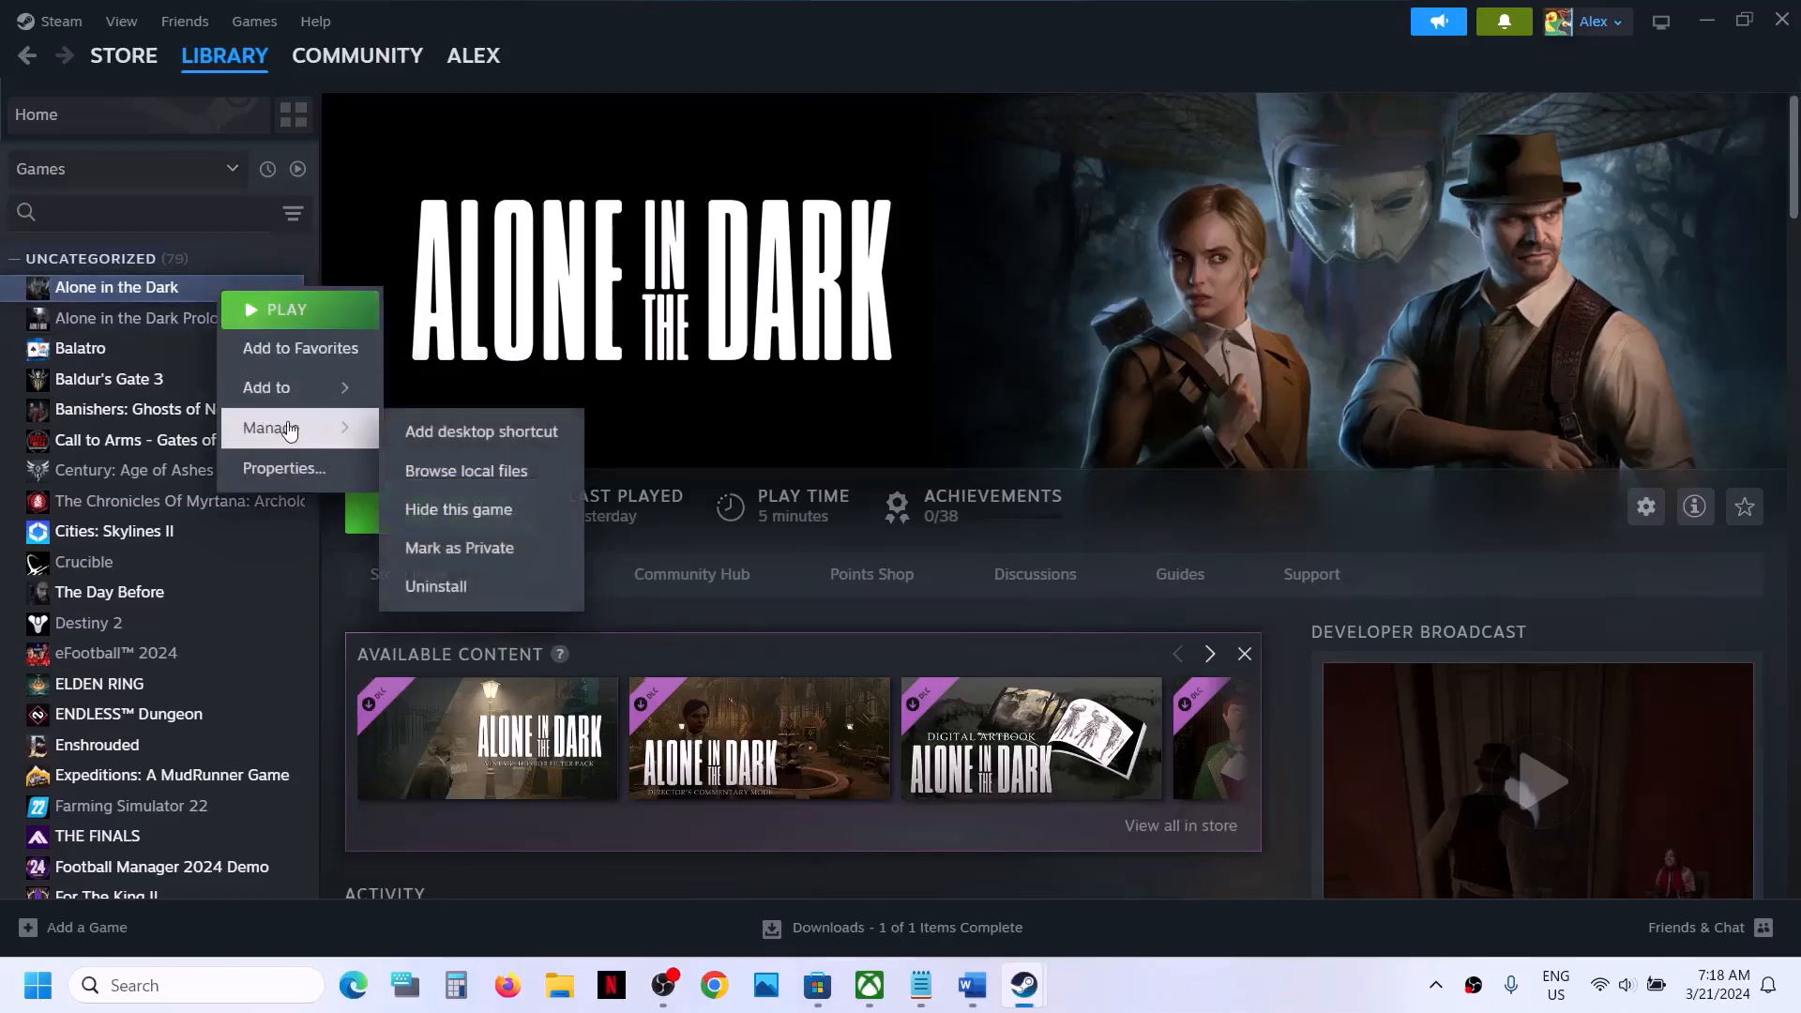
{"action": "left_click", "coordinate": [497, 476]}
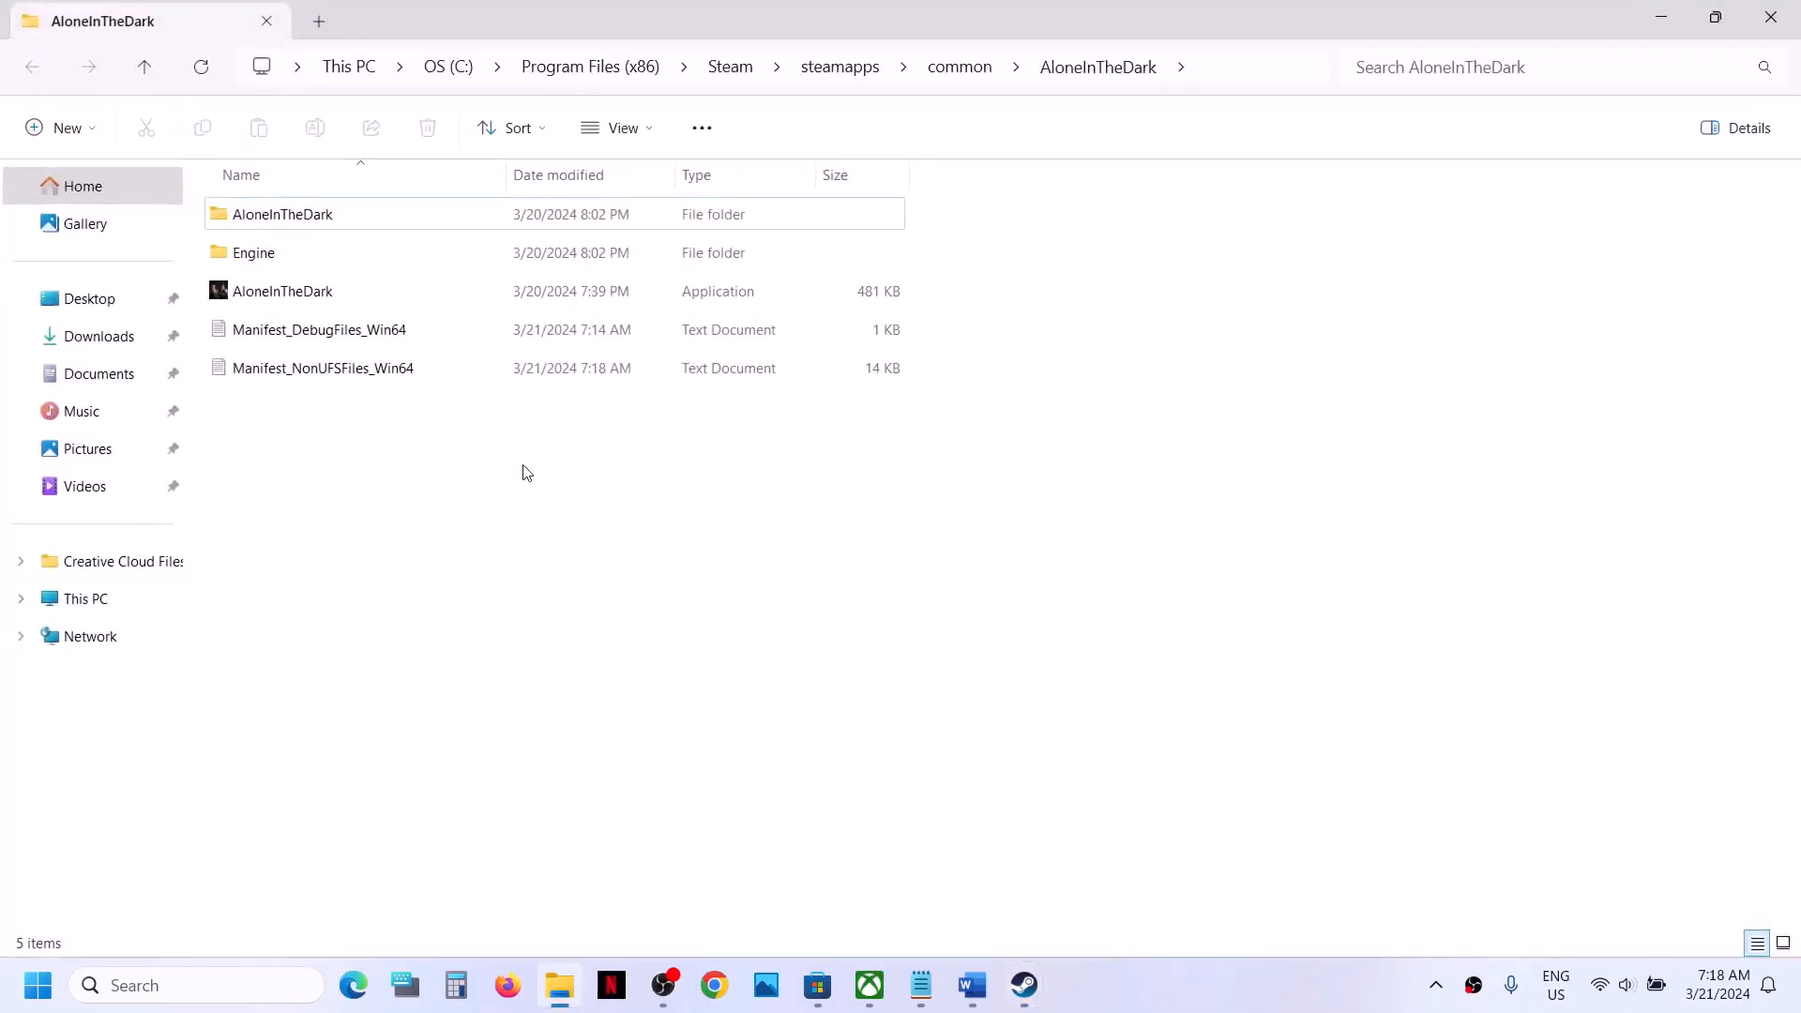
- Set the AloneInTheDark application in the game's root folder to run as an administrator and save its properties
{"action": "left_click", "coordinate": [330, 286]}
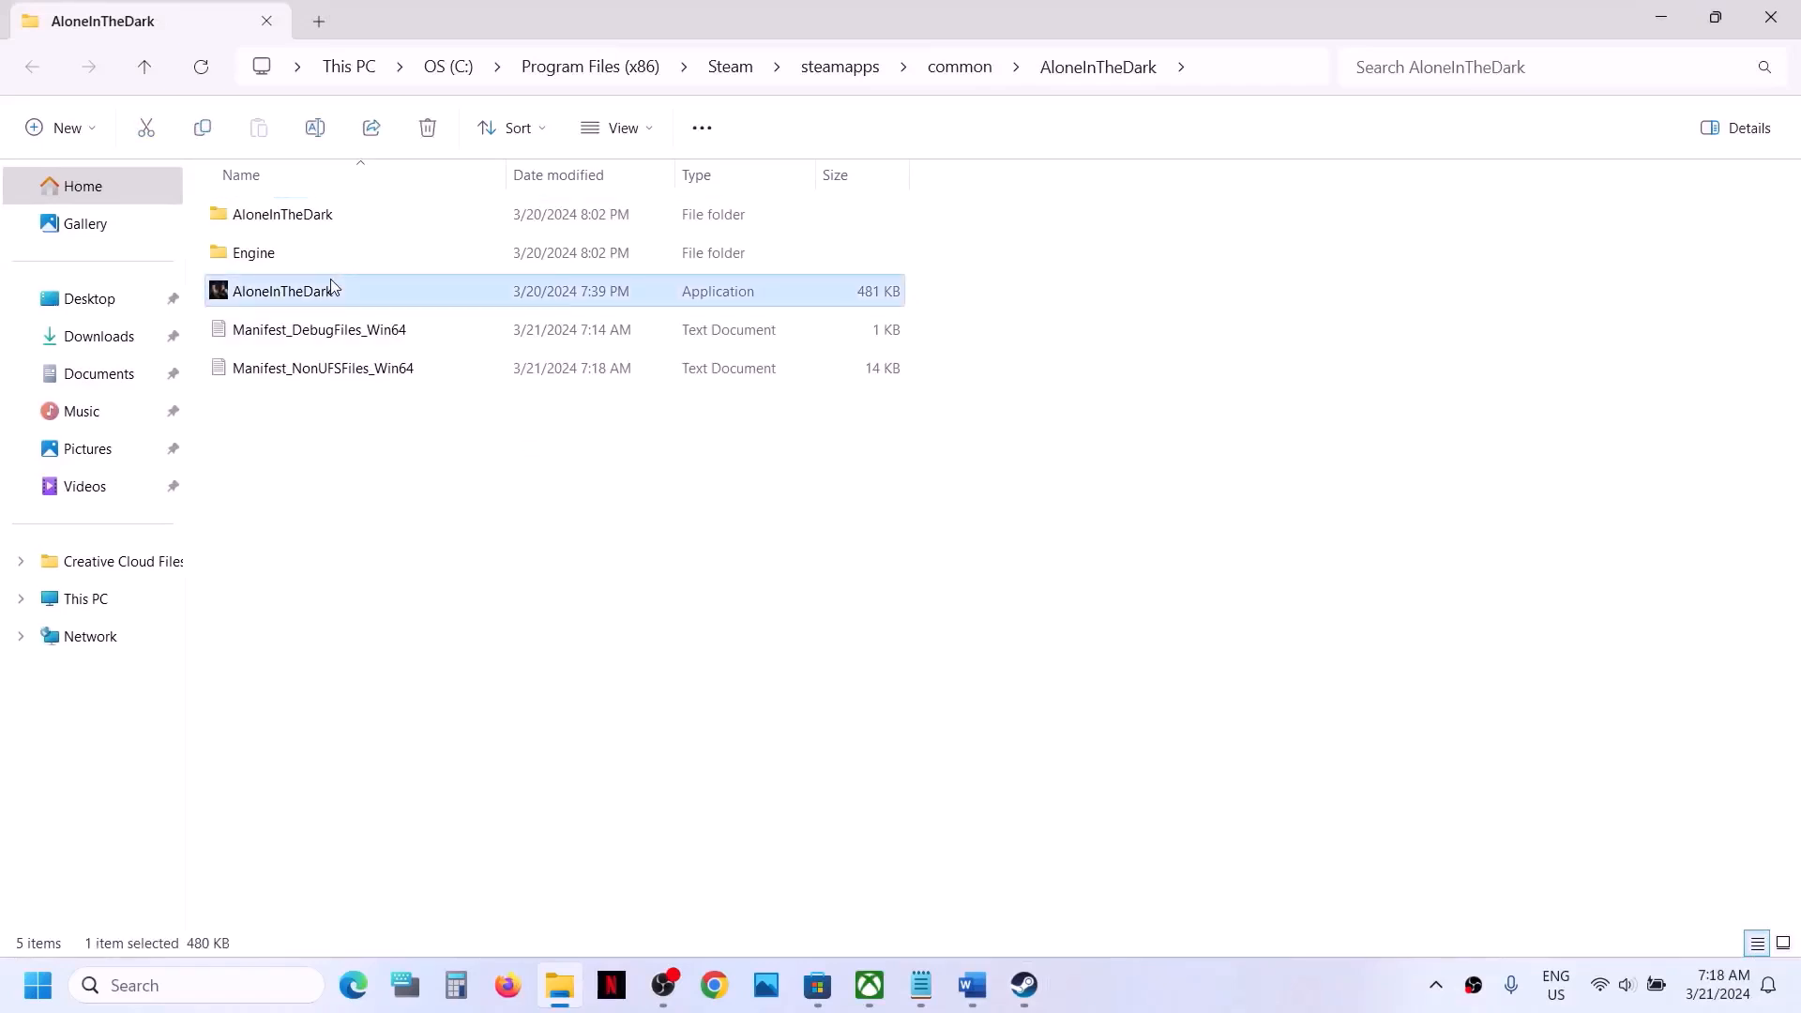
{"action": "right_click", "coordinate": [359, 292]}
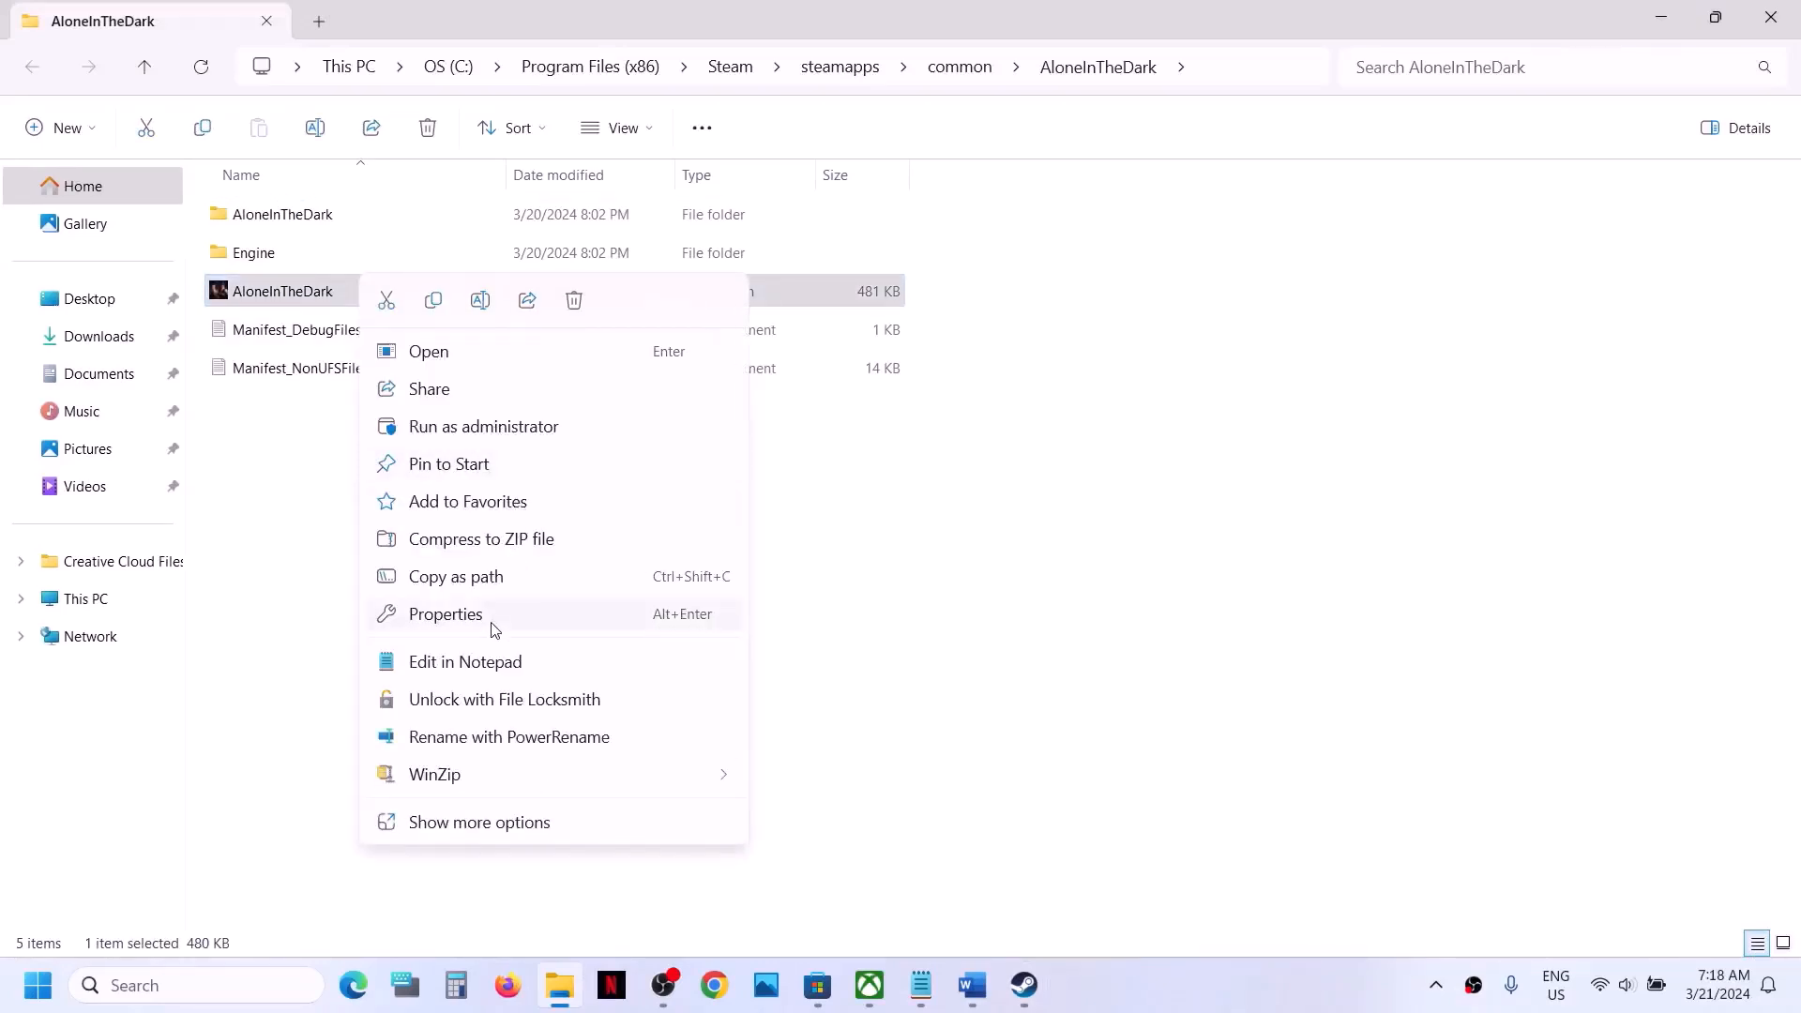
{"action": "left_click", "coordinate": [493, 623]}
{"action": "left_click", "coordinate": [495, 361]}
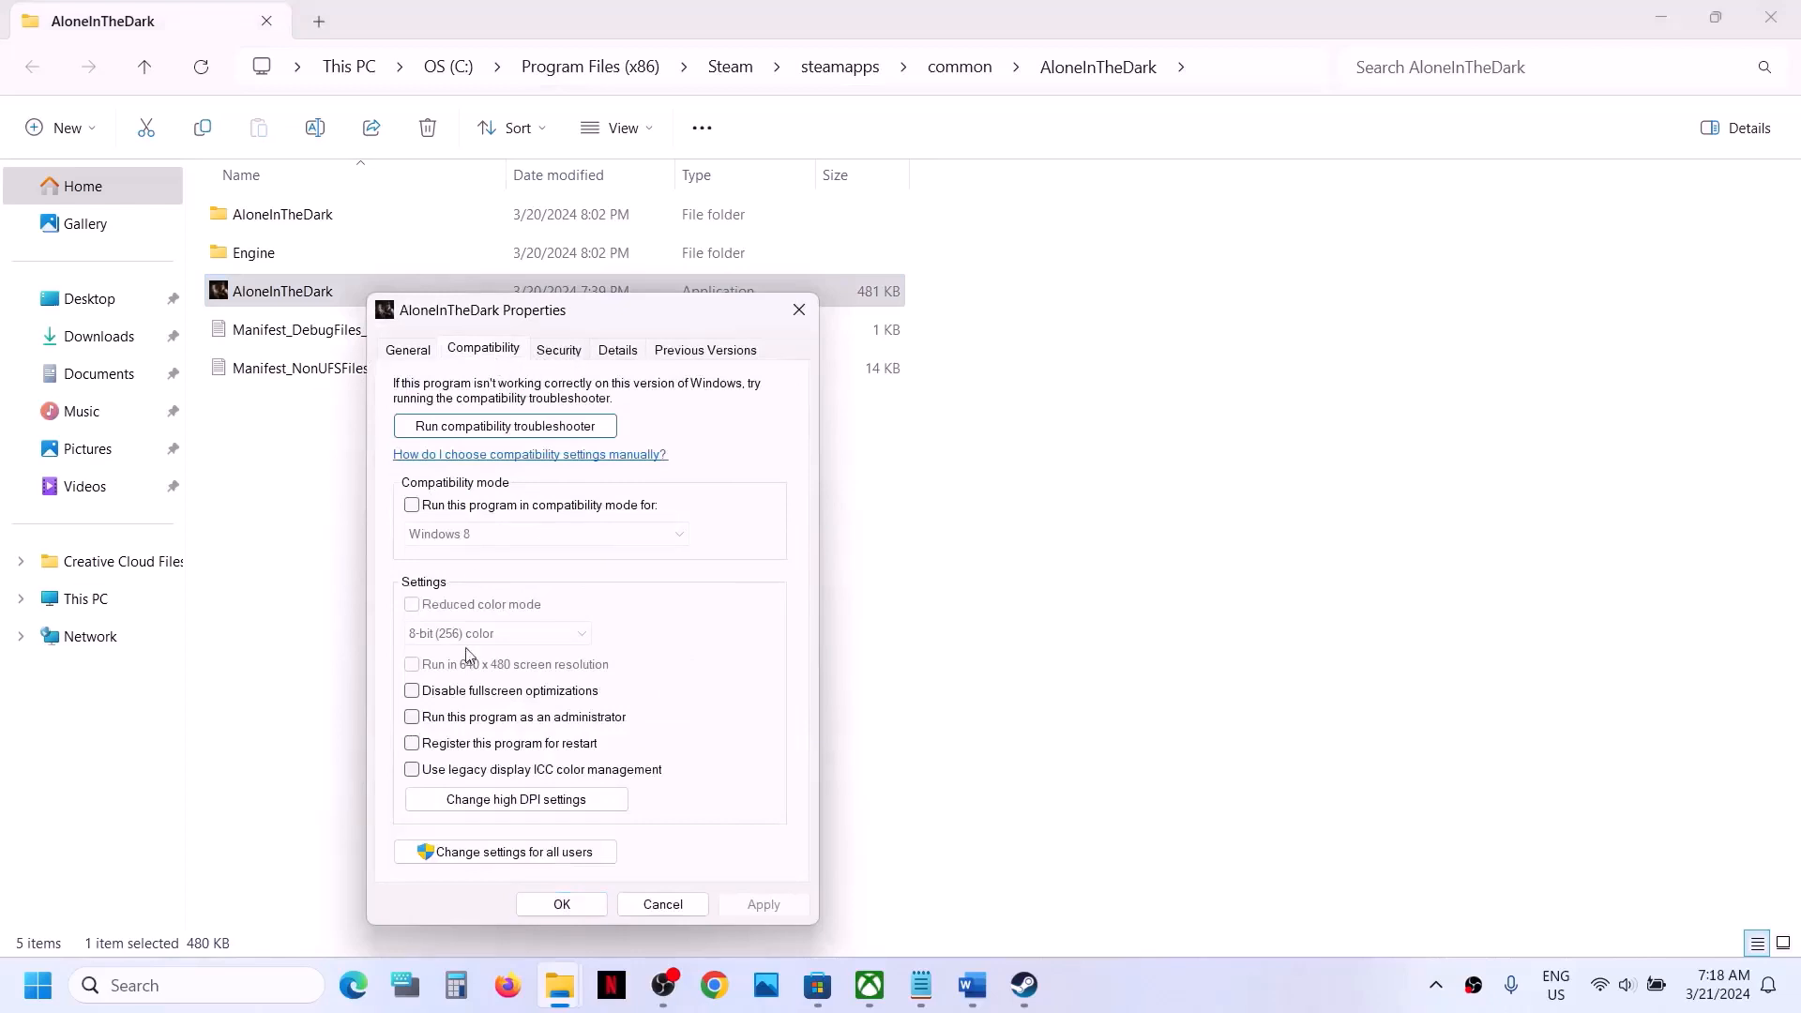
{"action": "left_click", "coordinate": [412, 717]}
{"action": "left_click", "coordinate": [762, 904]}
{"action": "left_click", "coordinate": [567, 904]}
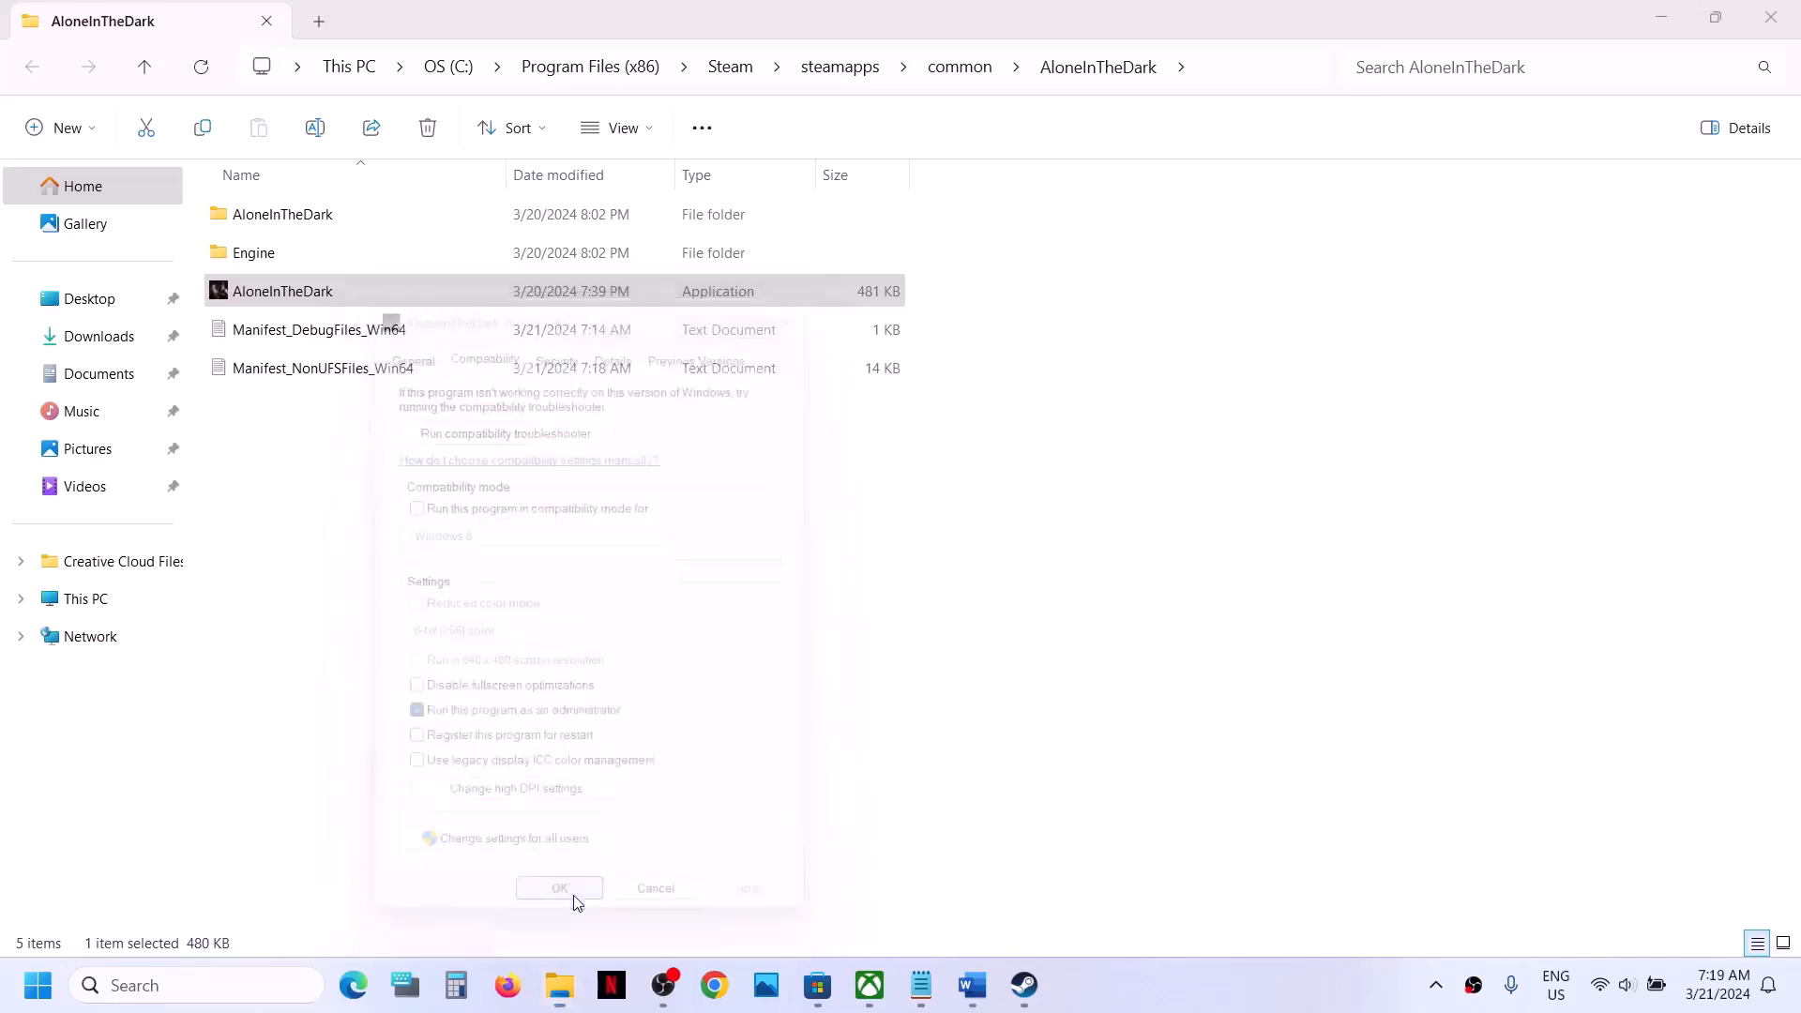
- Enable compatibility mode for Windows 8 on the AloneInTheDark application and save its properties
{"action": "right_click", "coordinate": [335, 299]}
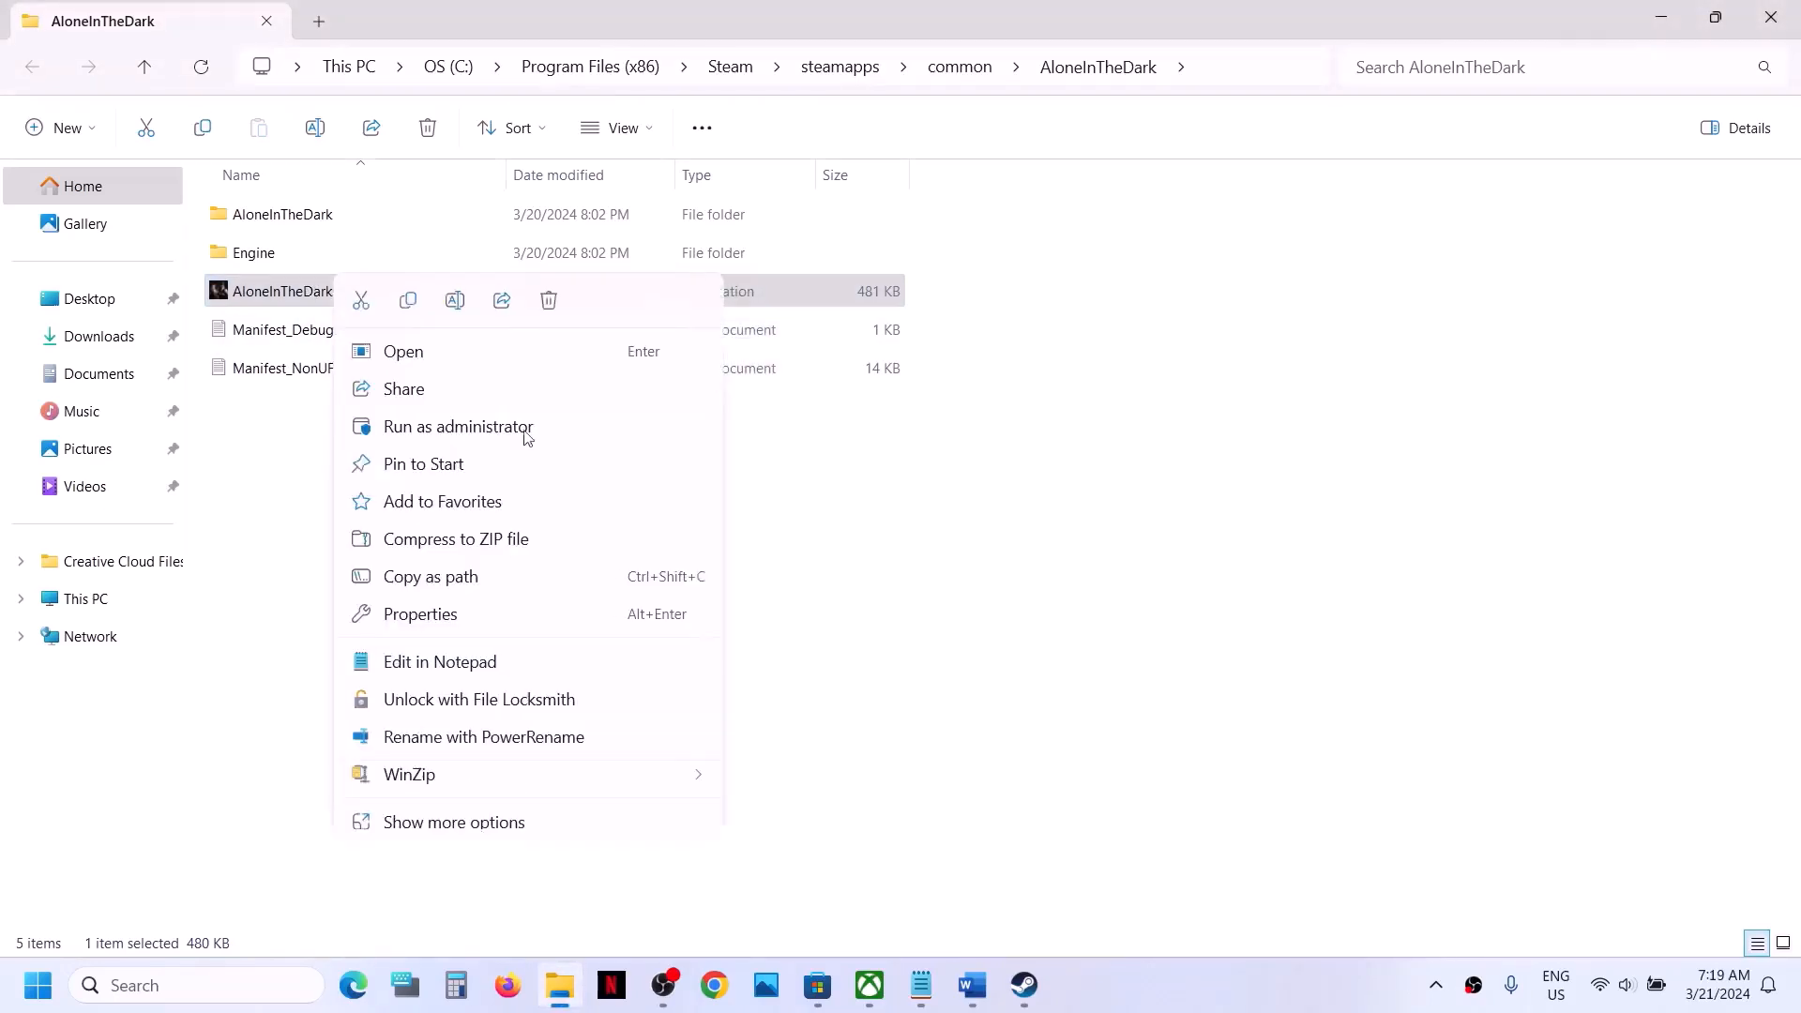
{"action": "left_click", "coordinate": [471, 616]}
{"action": "left_click", "coordinate": [488, 354]}
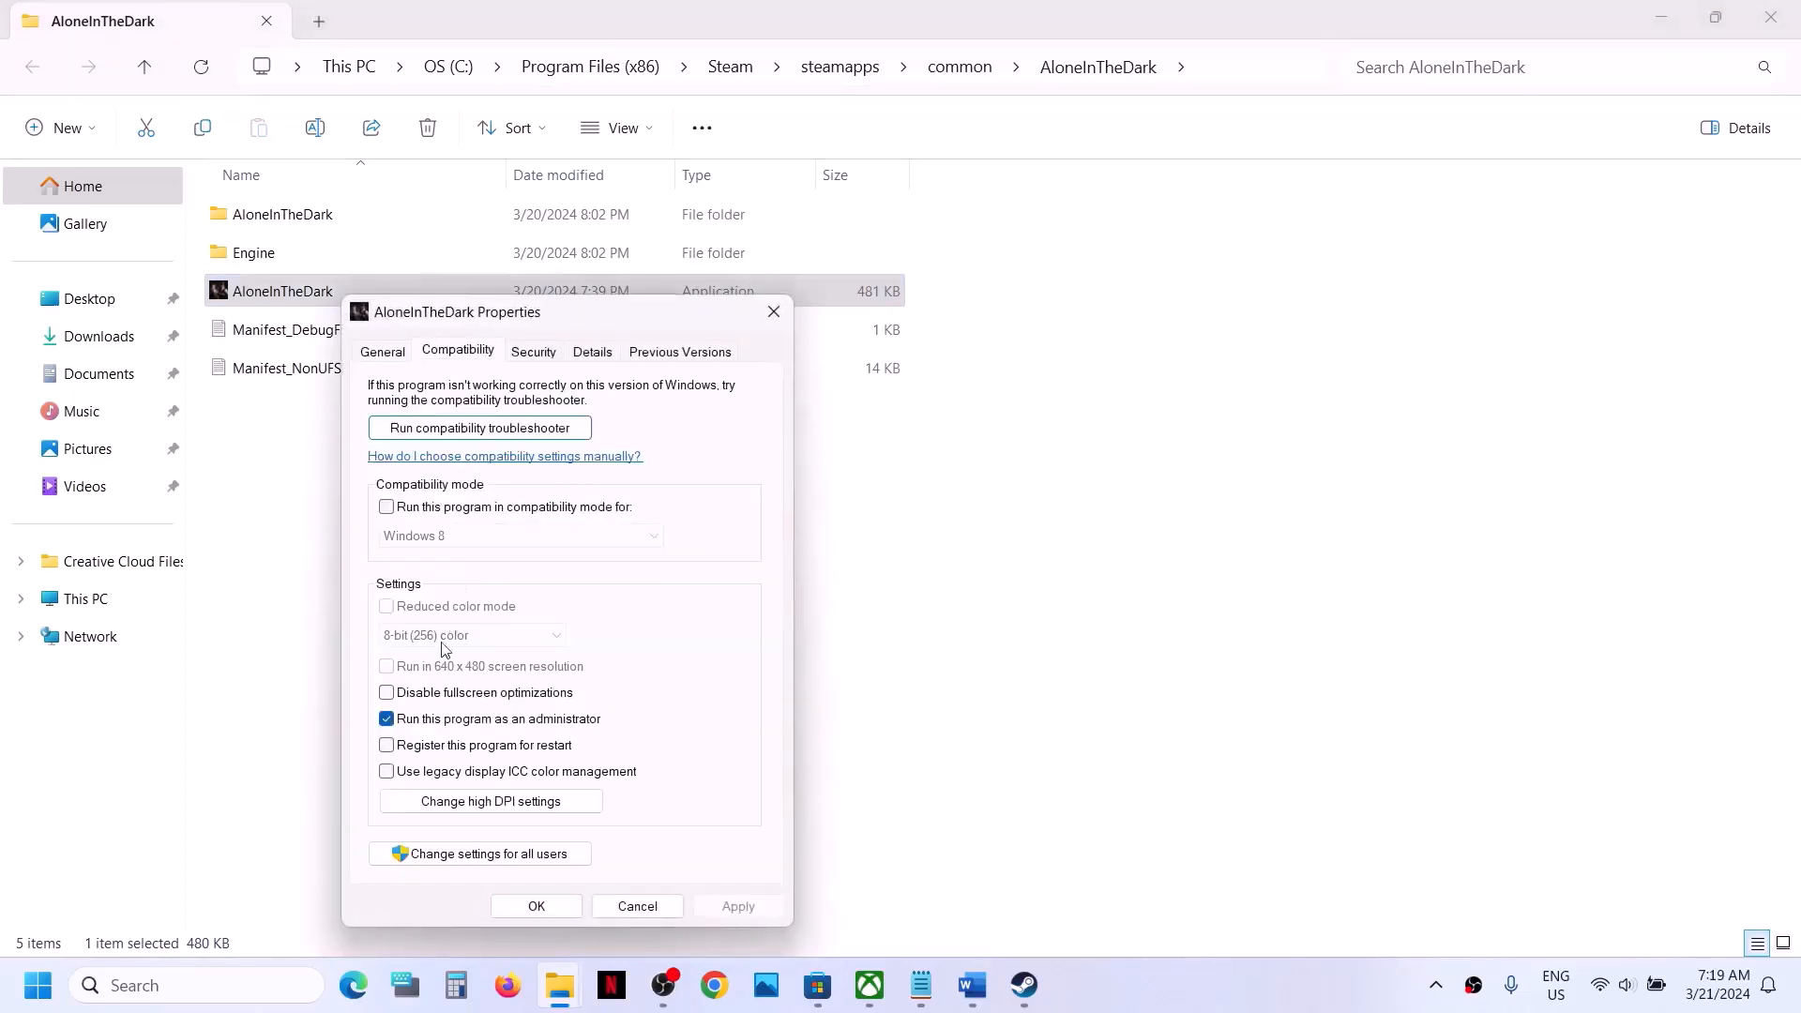
{"action": "left_click", "coordinate": [386, 508]}
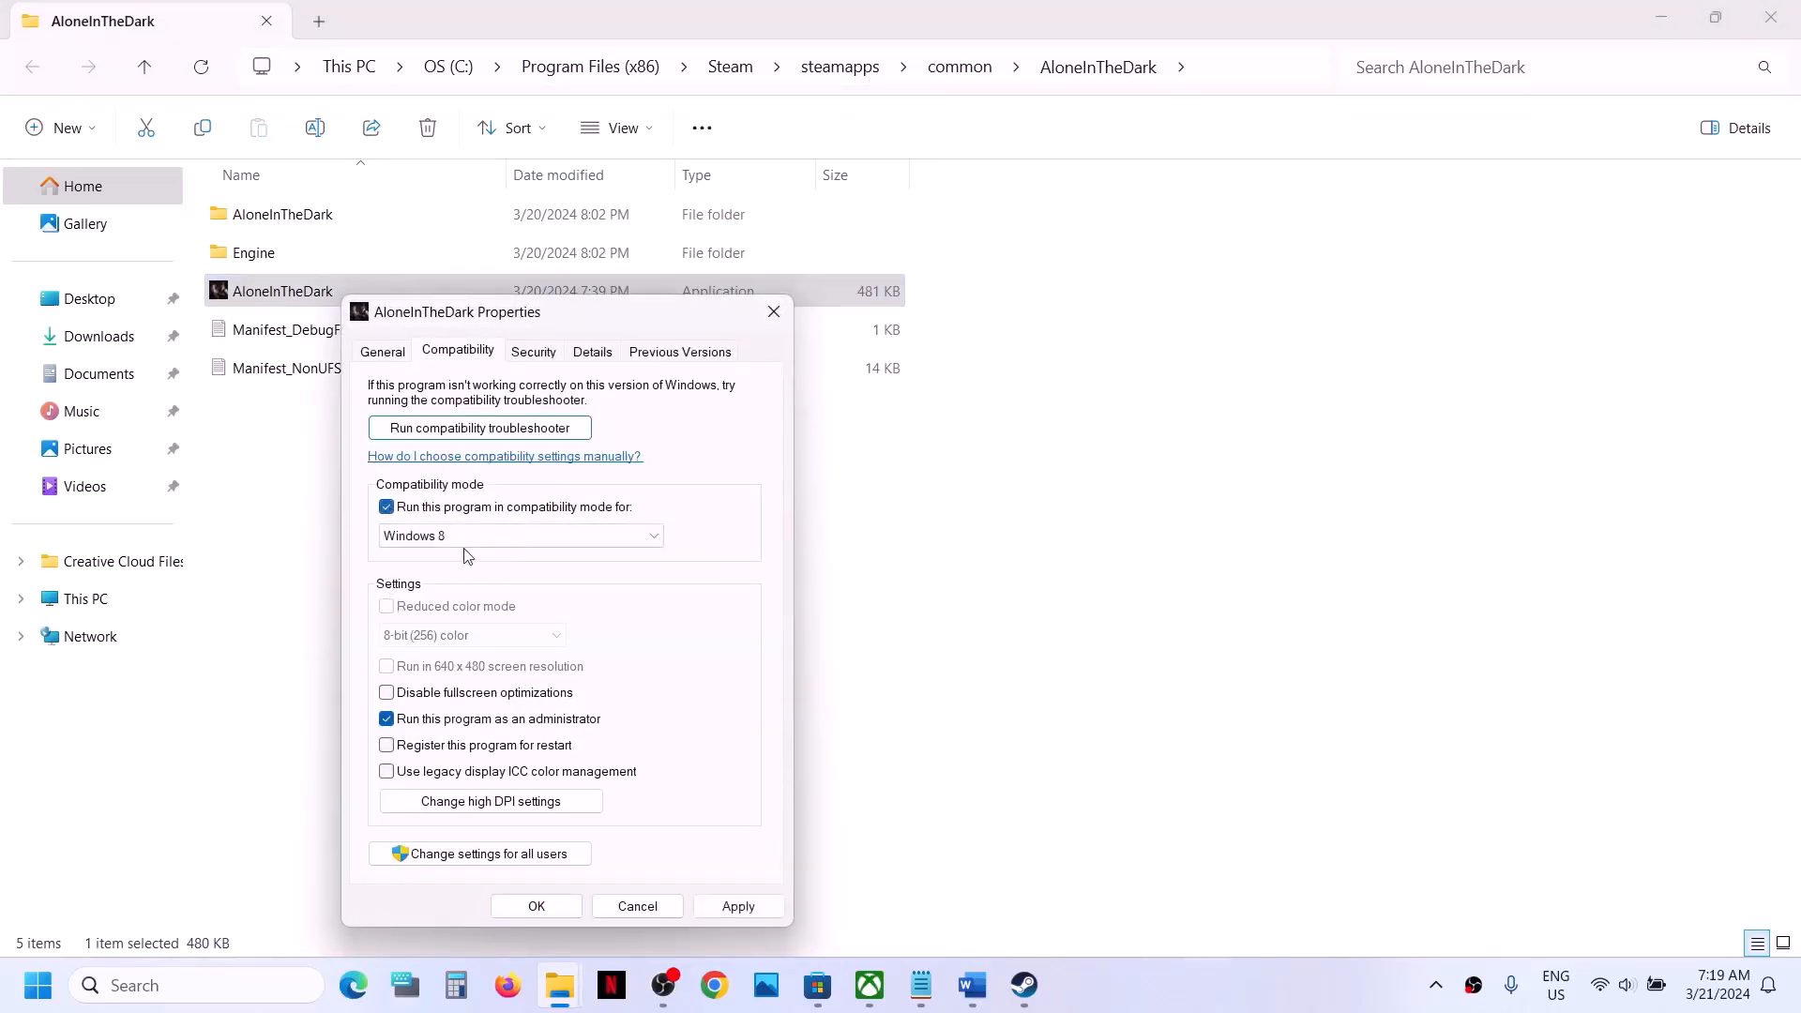
{"action": "left_click", "coordinate": [738, 906]}
{"action": "left_click", "coordinate": [537, 906]}
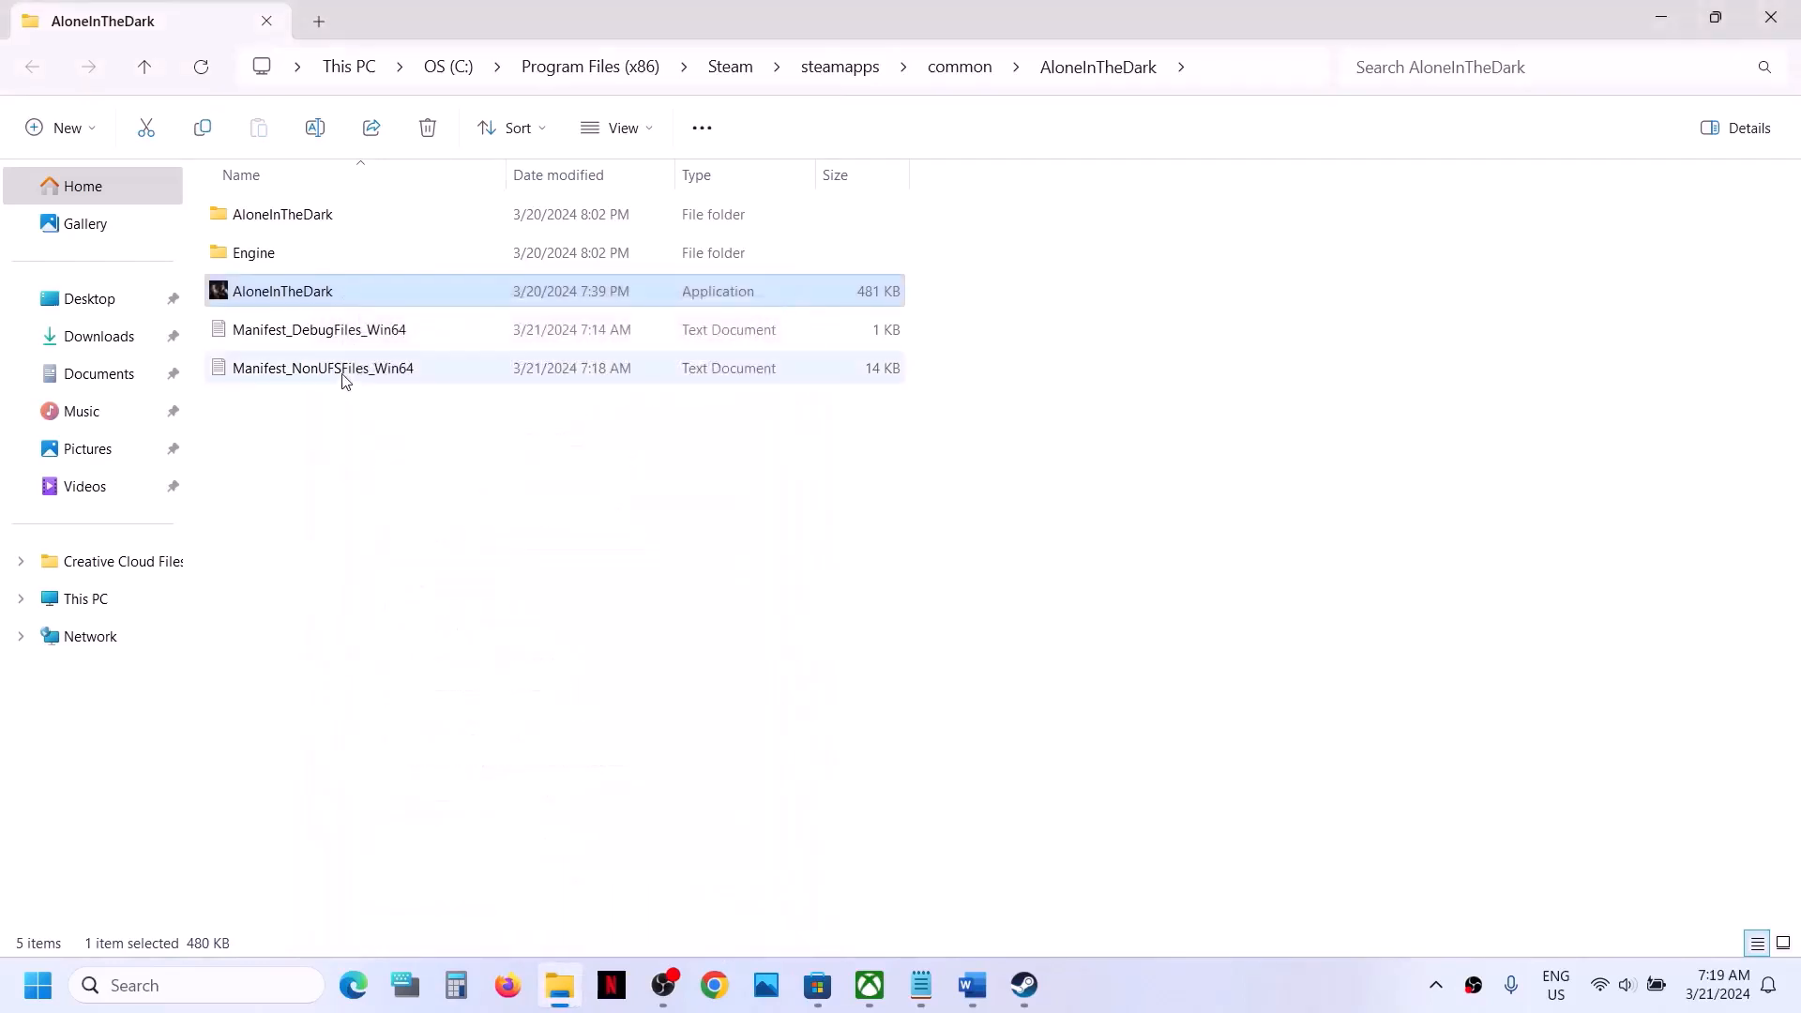
- Change the AloneInTheDark application's compatibility mode to Windows 7 and save its properties
{"action": "right_click", "coordinate": [308, 303]}
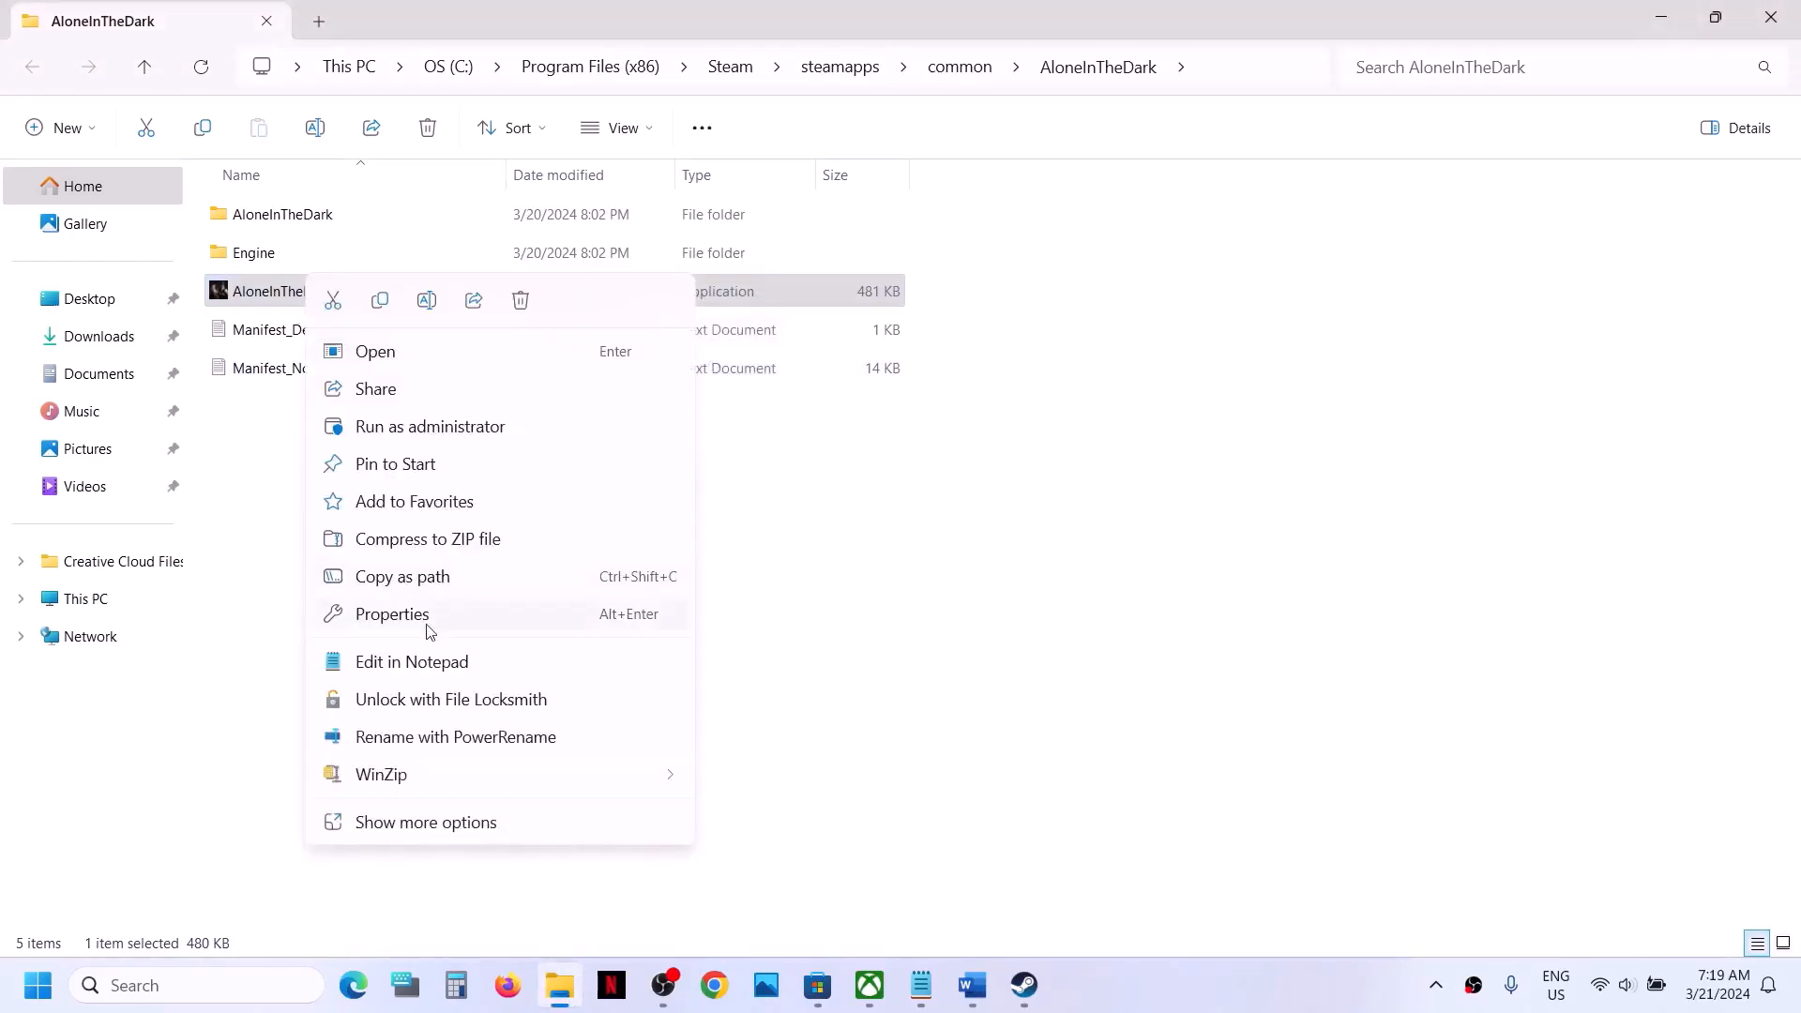
{"action": "left_click", "coordinate": [392, 615]}
{"action": "left_click", "coordinate": [437, 354]}
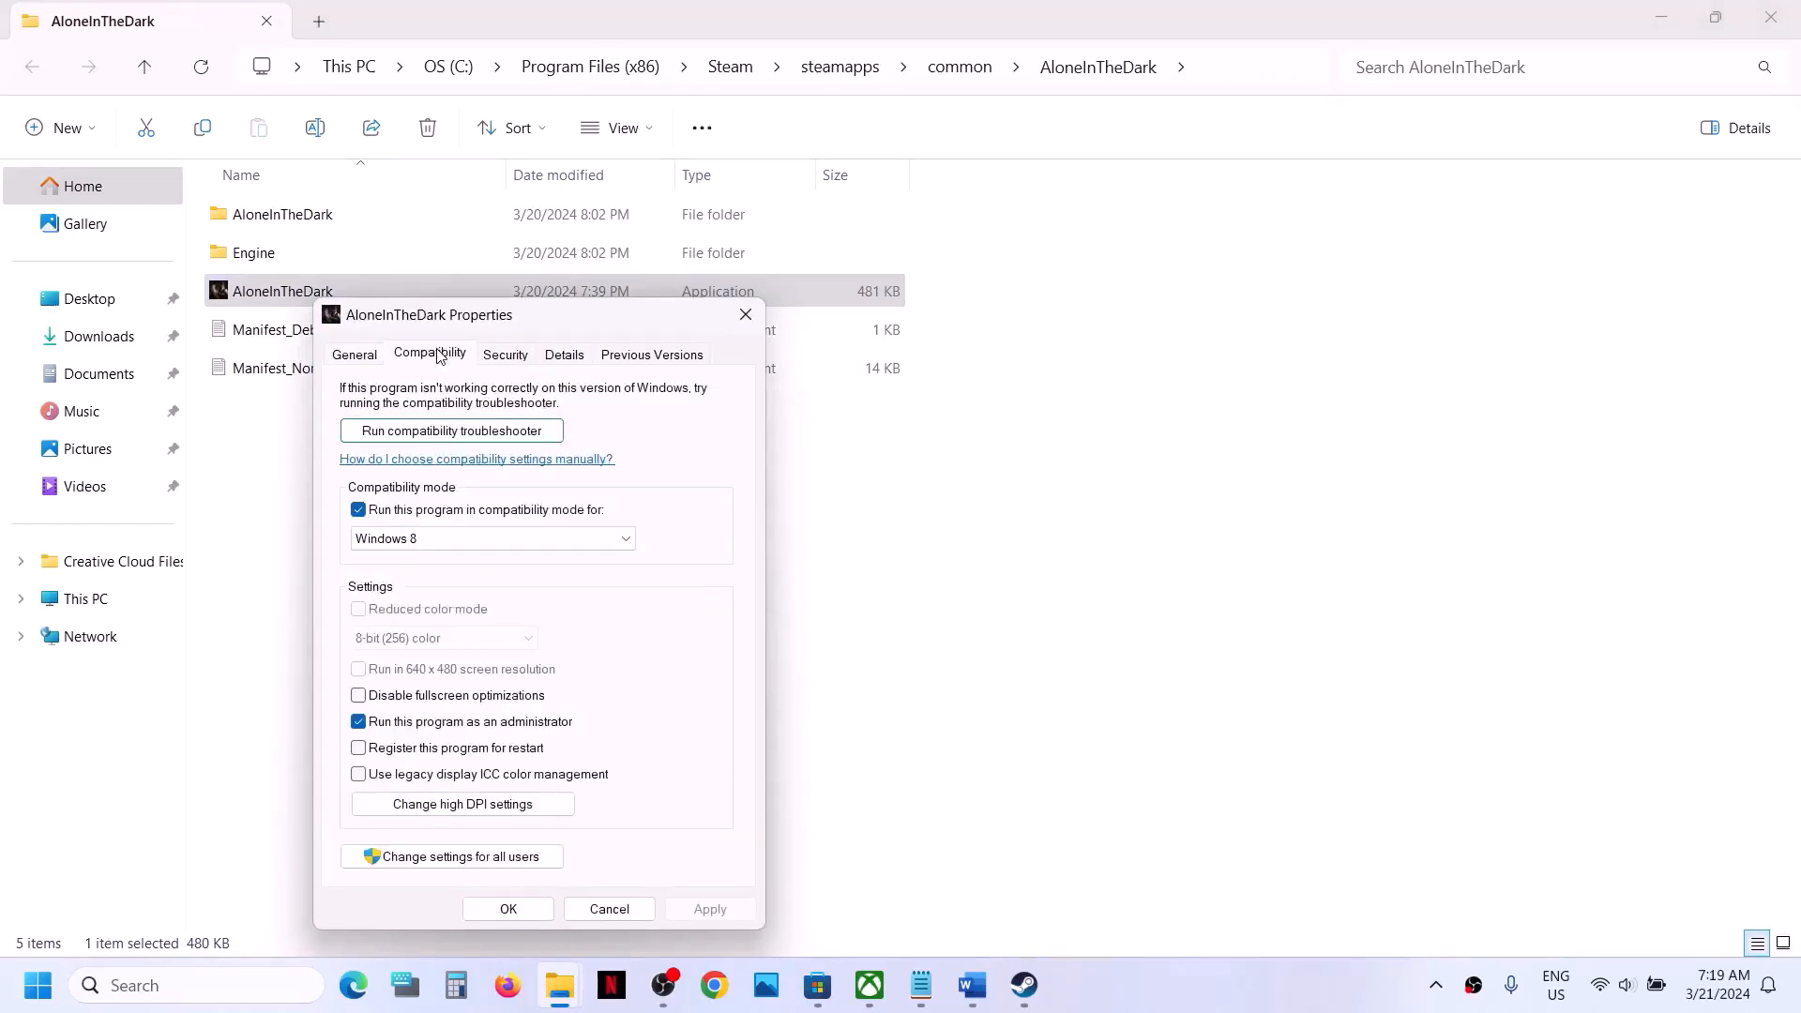
{"action": "left_click", "coordinate": [422, 538]}
{"action": "left_click", "coordinate": [415, 605]}
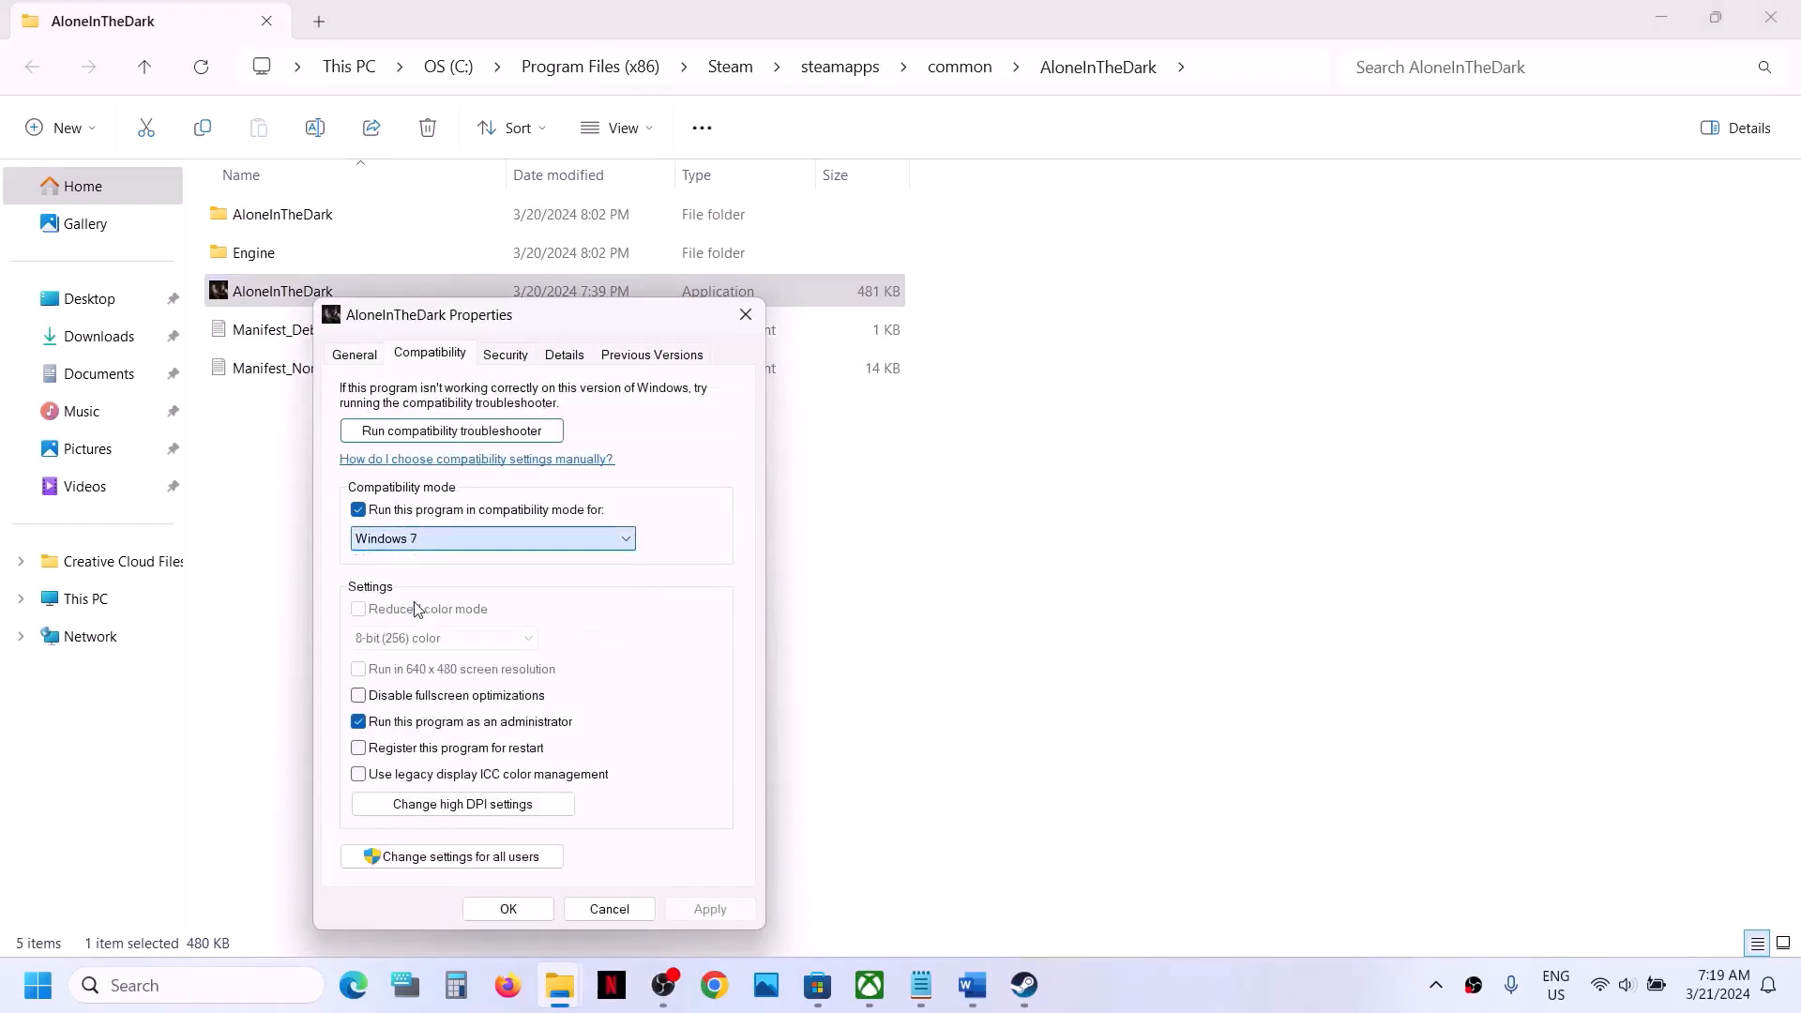
{"action": "left_click", "coordinate": [710, 907]}
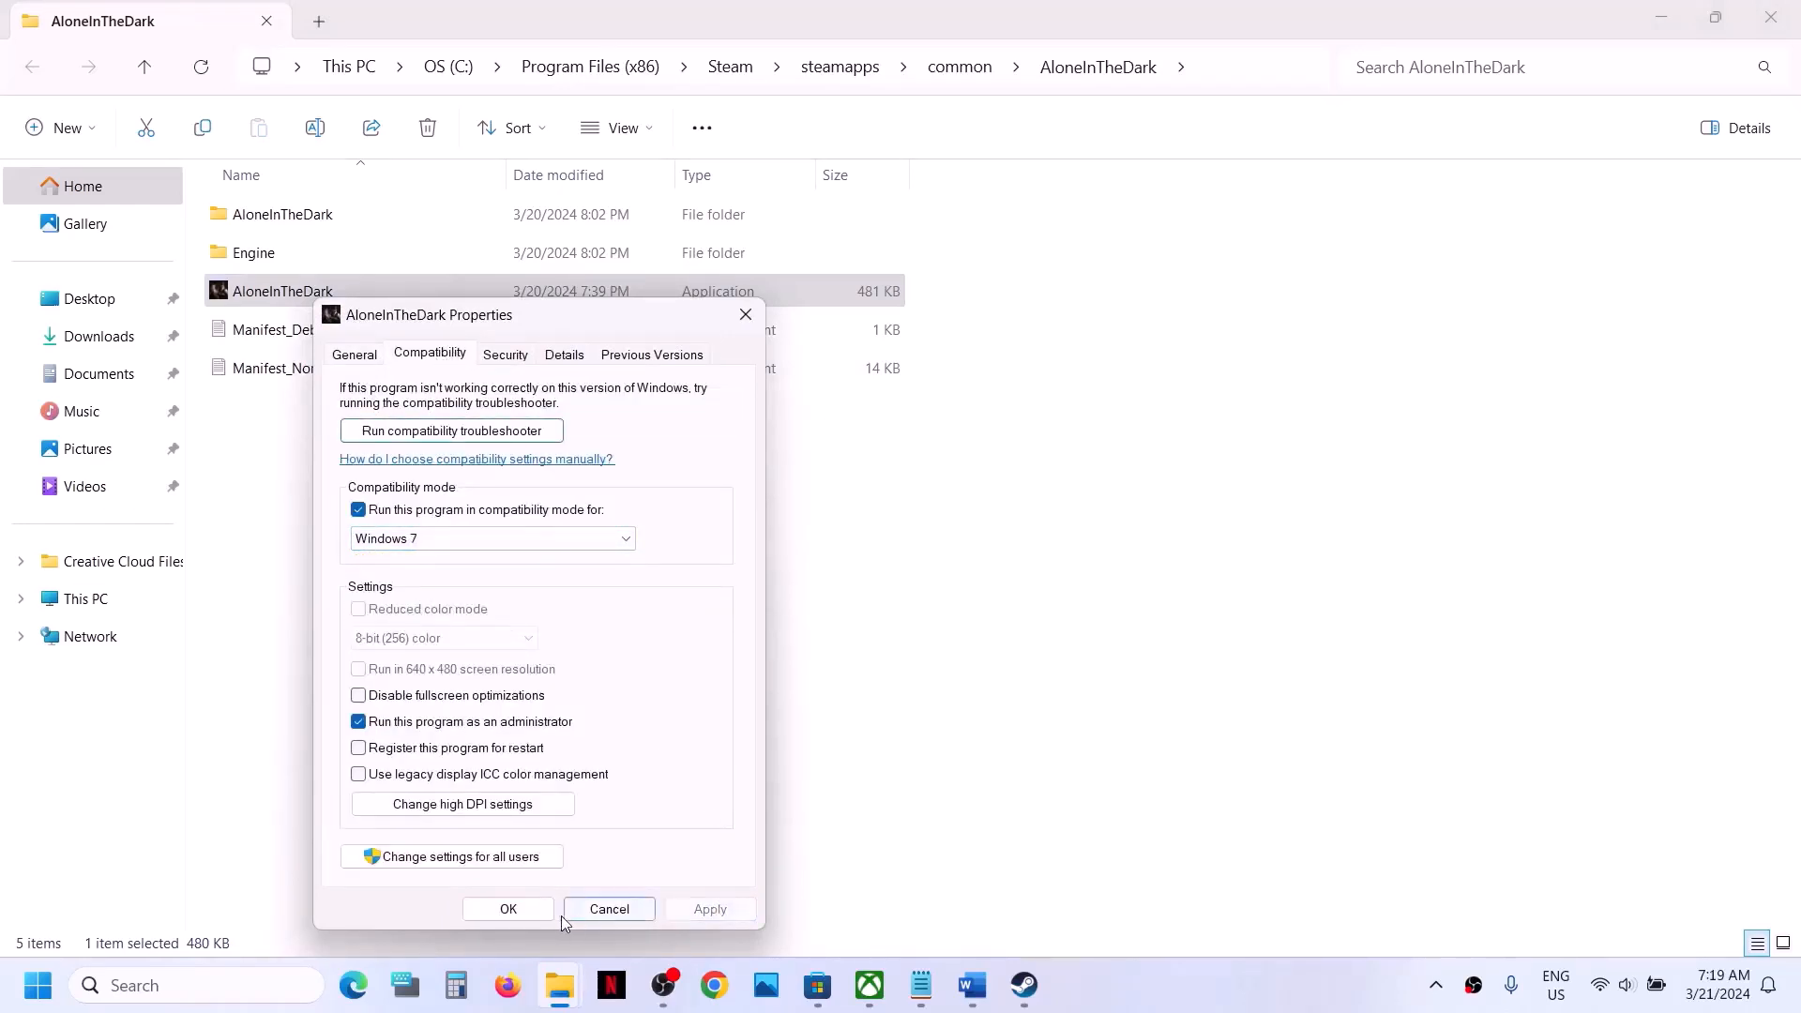
{"action": "left_click", "coordinate": [511, 910]}
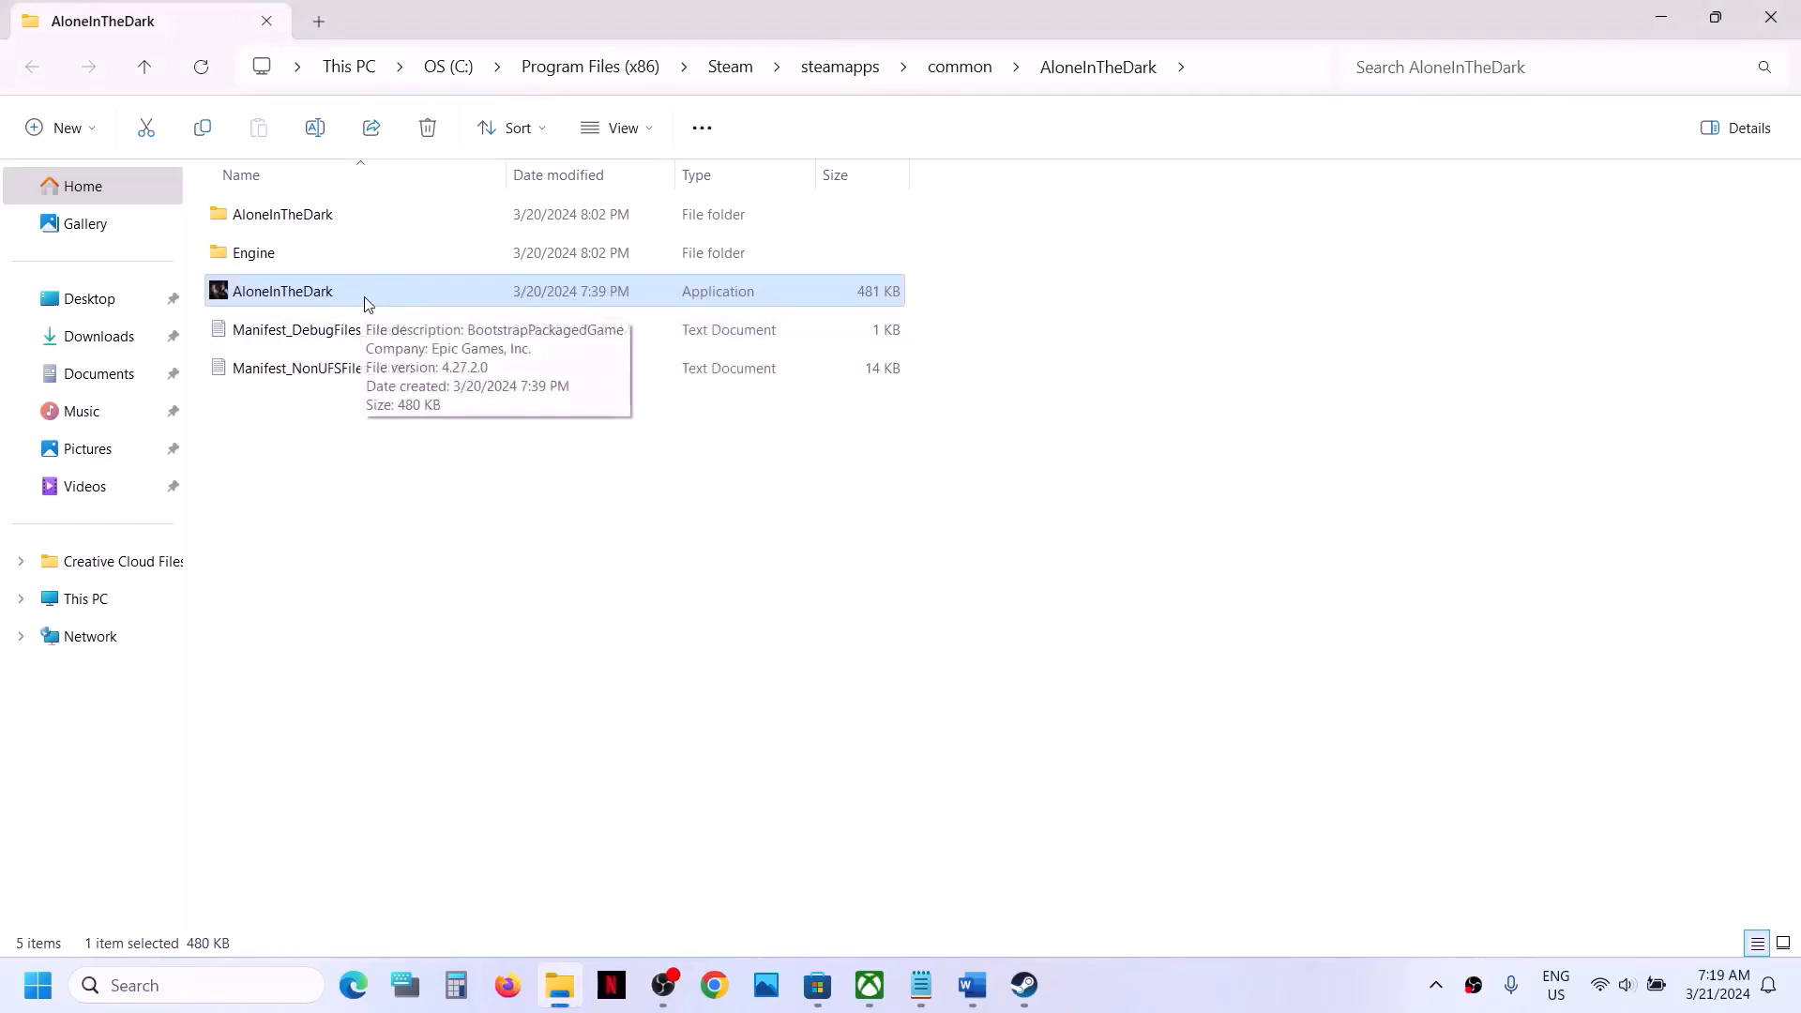
- Disable fullscreen optimizations for the AloneInTheDark application and save its properties
{"action": "right_click", "coordinate": [363, 307]}
{"action": "left_click", "coordinate": [507, 614]}
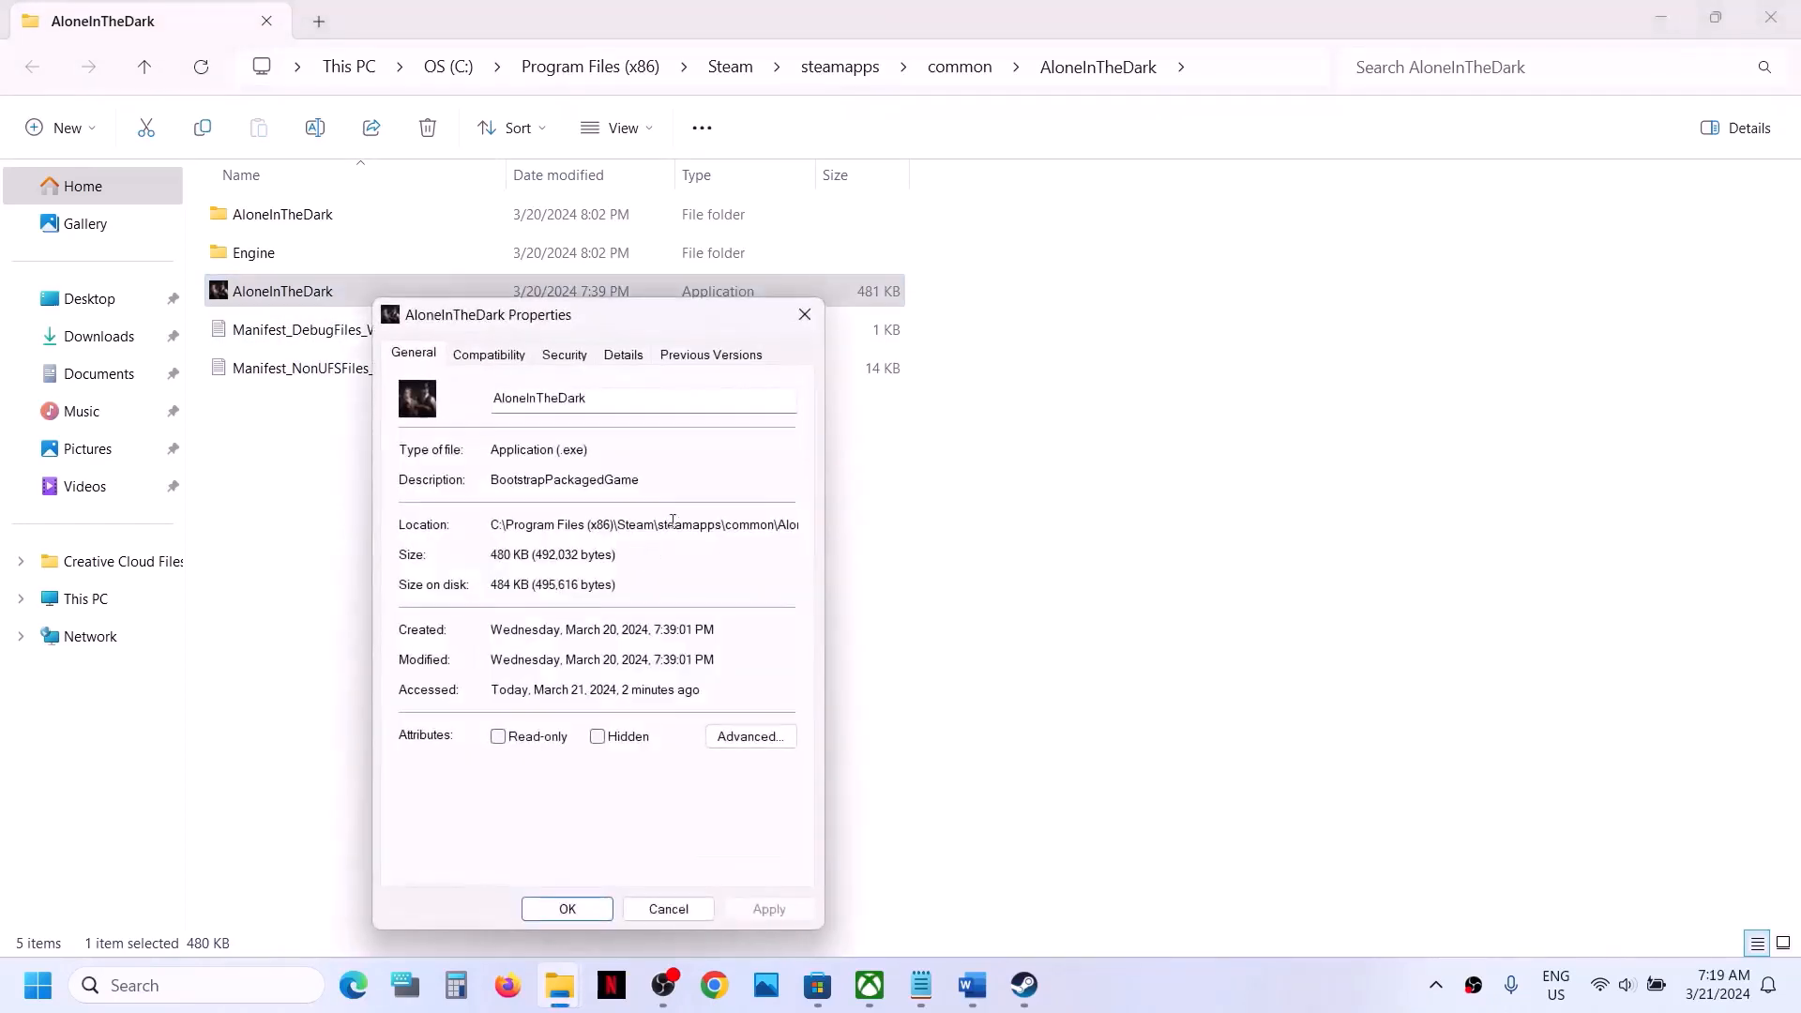
{"action": "left_click", "coordinate": [506, 356]}
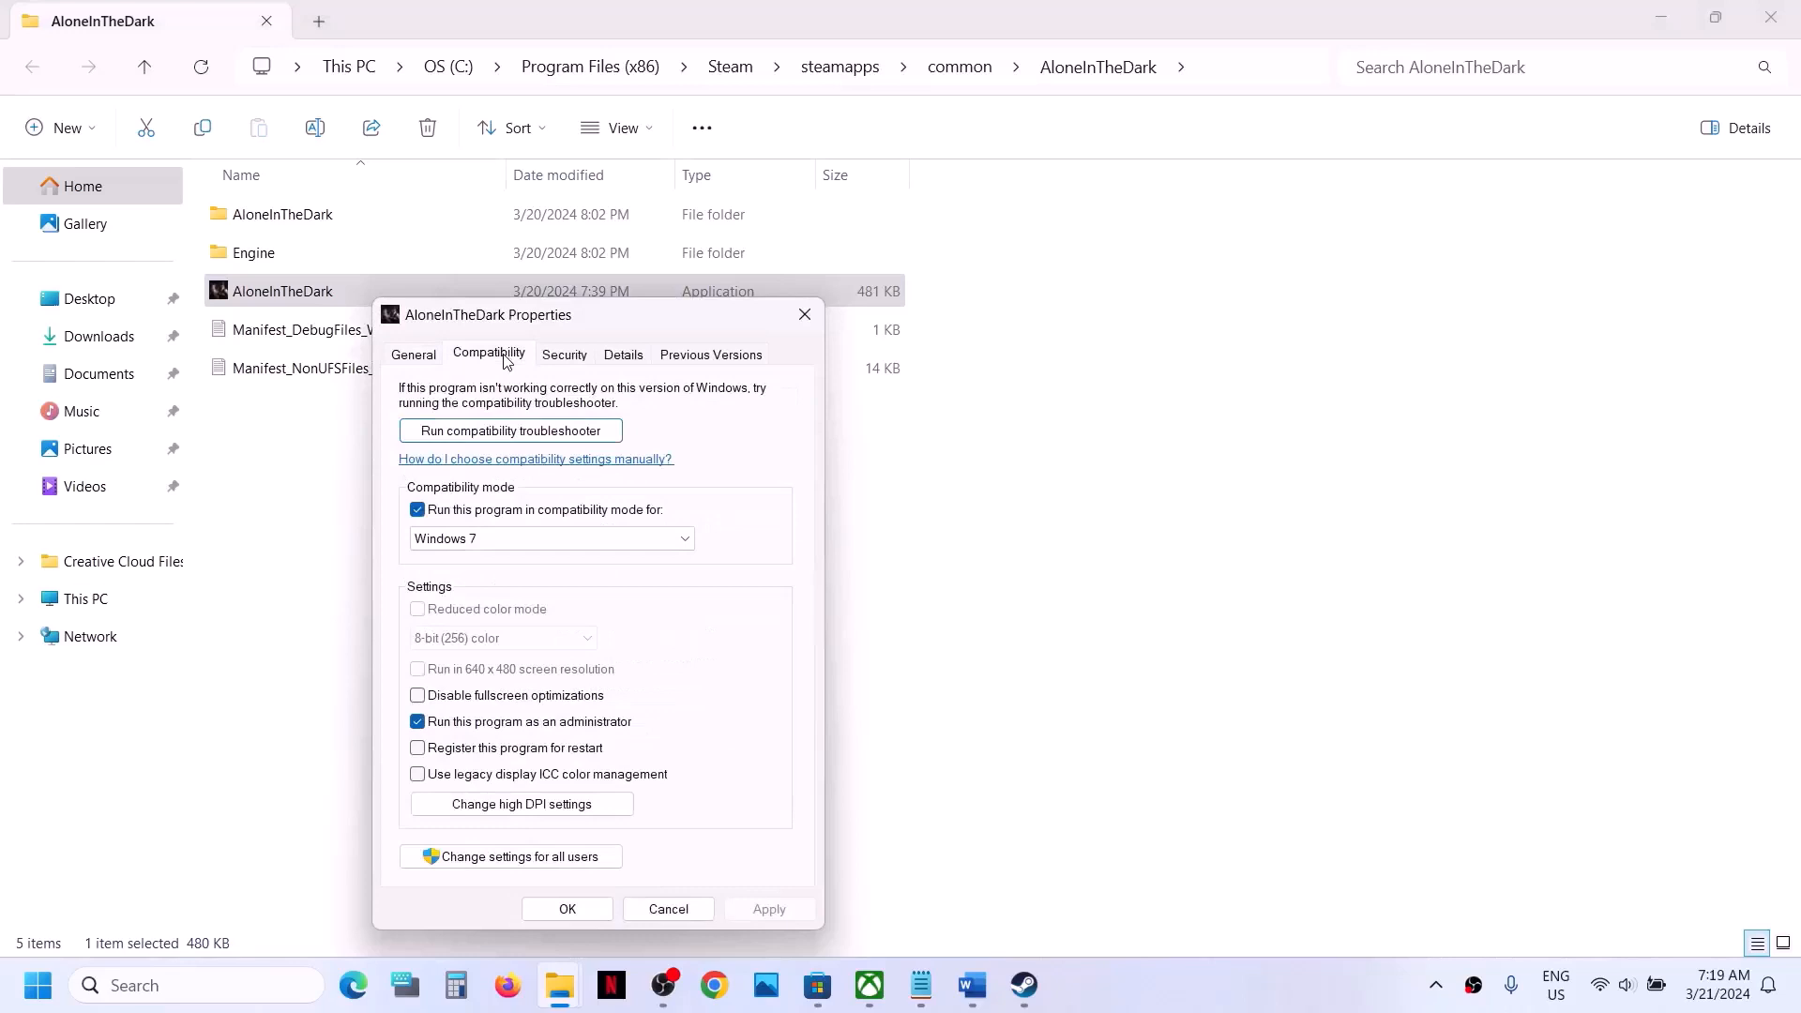
{"action": "left_click", "coordinate": [417, 696]}
{"action": "left_click", "coordinate": [767, 908]}
{"action": "left_click", "coordinate": [577, 908]}
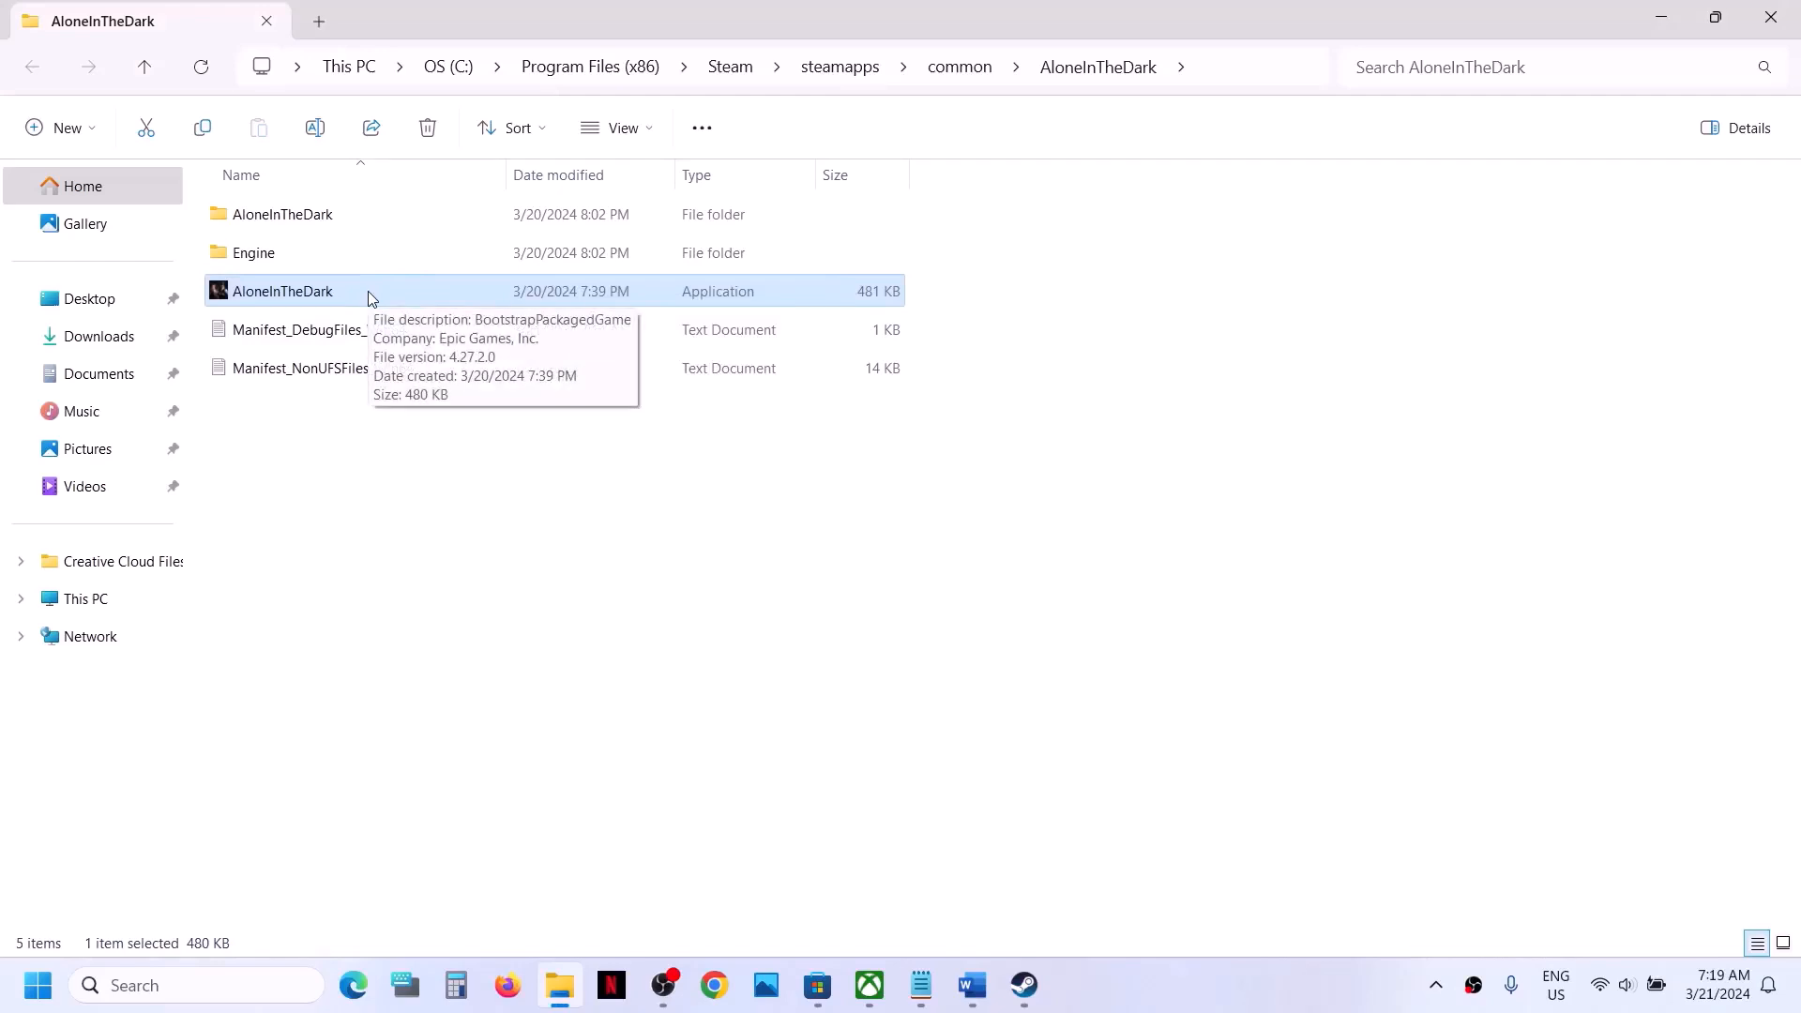
- Open the AloneInTheDark\Binaries\Win64 subfolder of the game installation
{"action": "left_click", "coordinate": [324, 222]}
{"action": "double_click", "coordinate": [347, 226]}
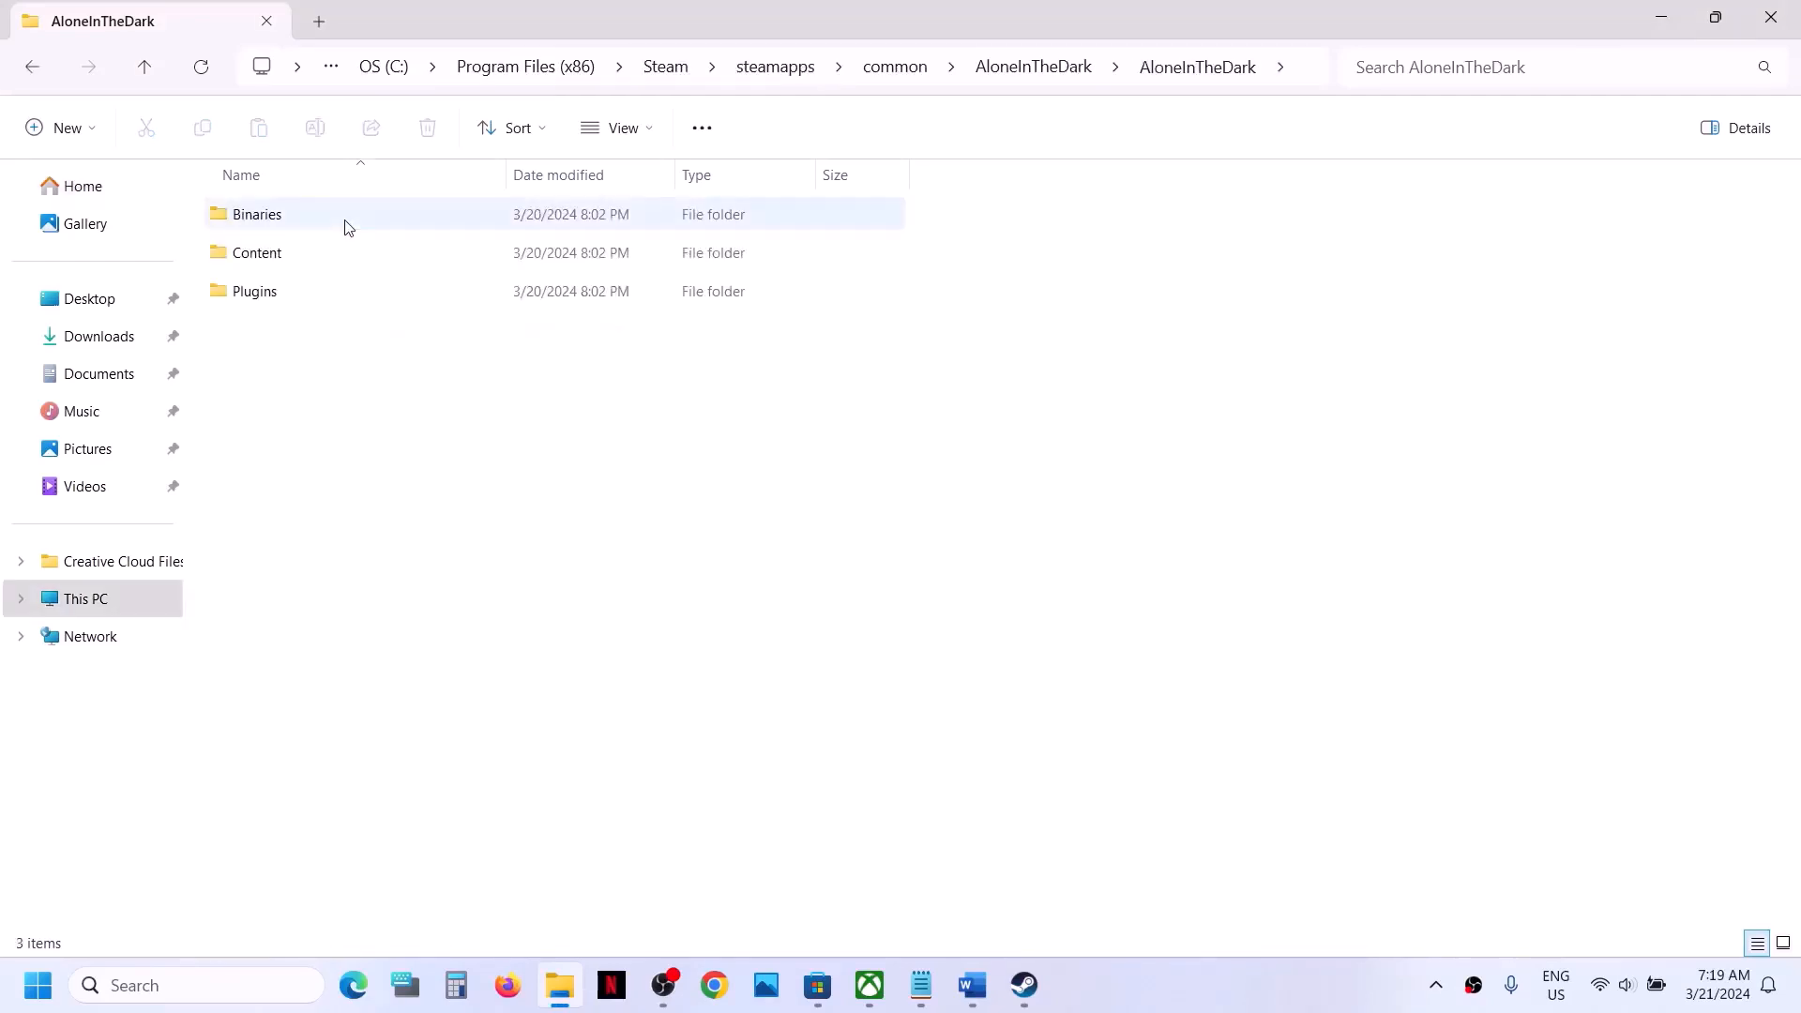
{"action": "double_click", "coordinate": [347, 227]}
{"action": "double_click", "coordinate": [344, 226]}
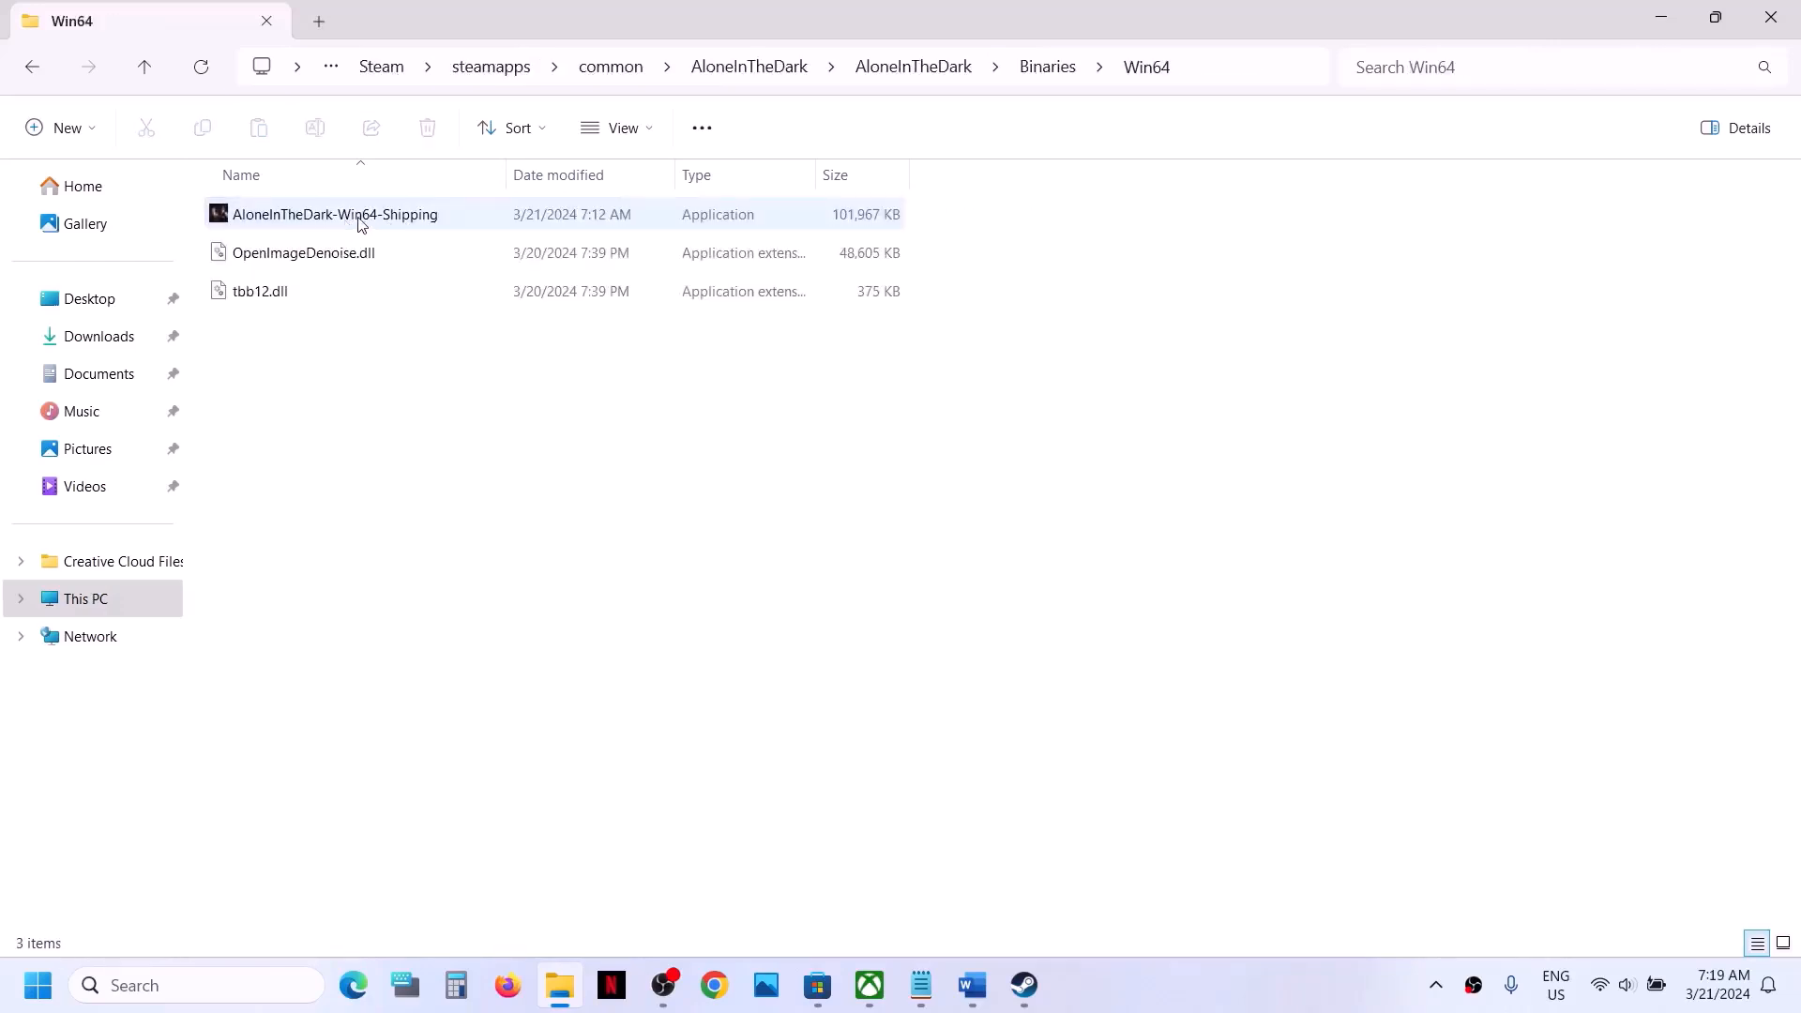
- Set the AloneInTheDark-Win64-Shipping application to run as an administrator and save its properties
{"action": "left_click", "coordinate": [356, 220]}
{"action": "right_click", "coordinate": [356, 220]}
{"action": "left_click", "coordinate": [470, 555]}
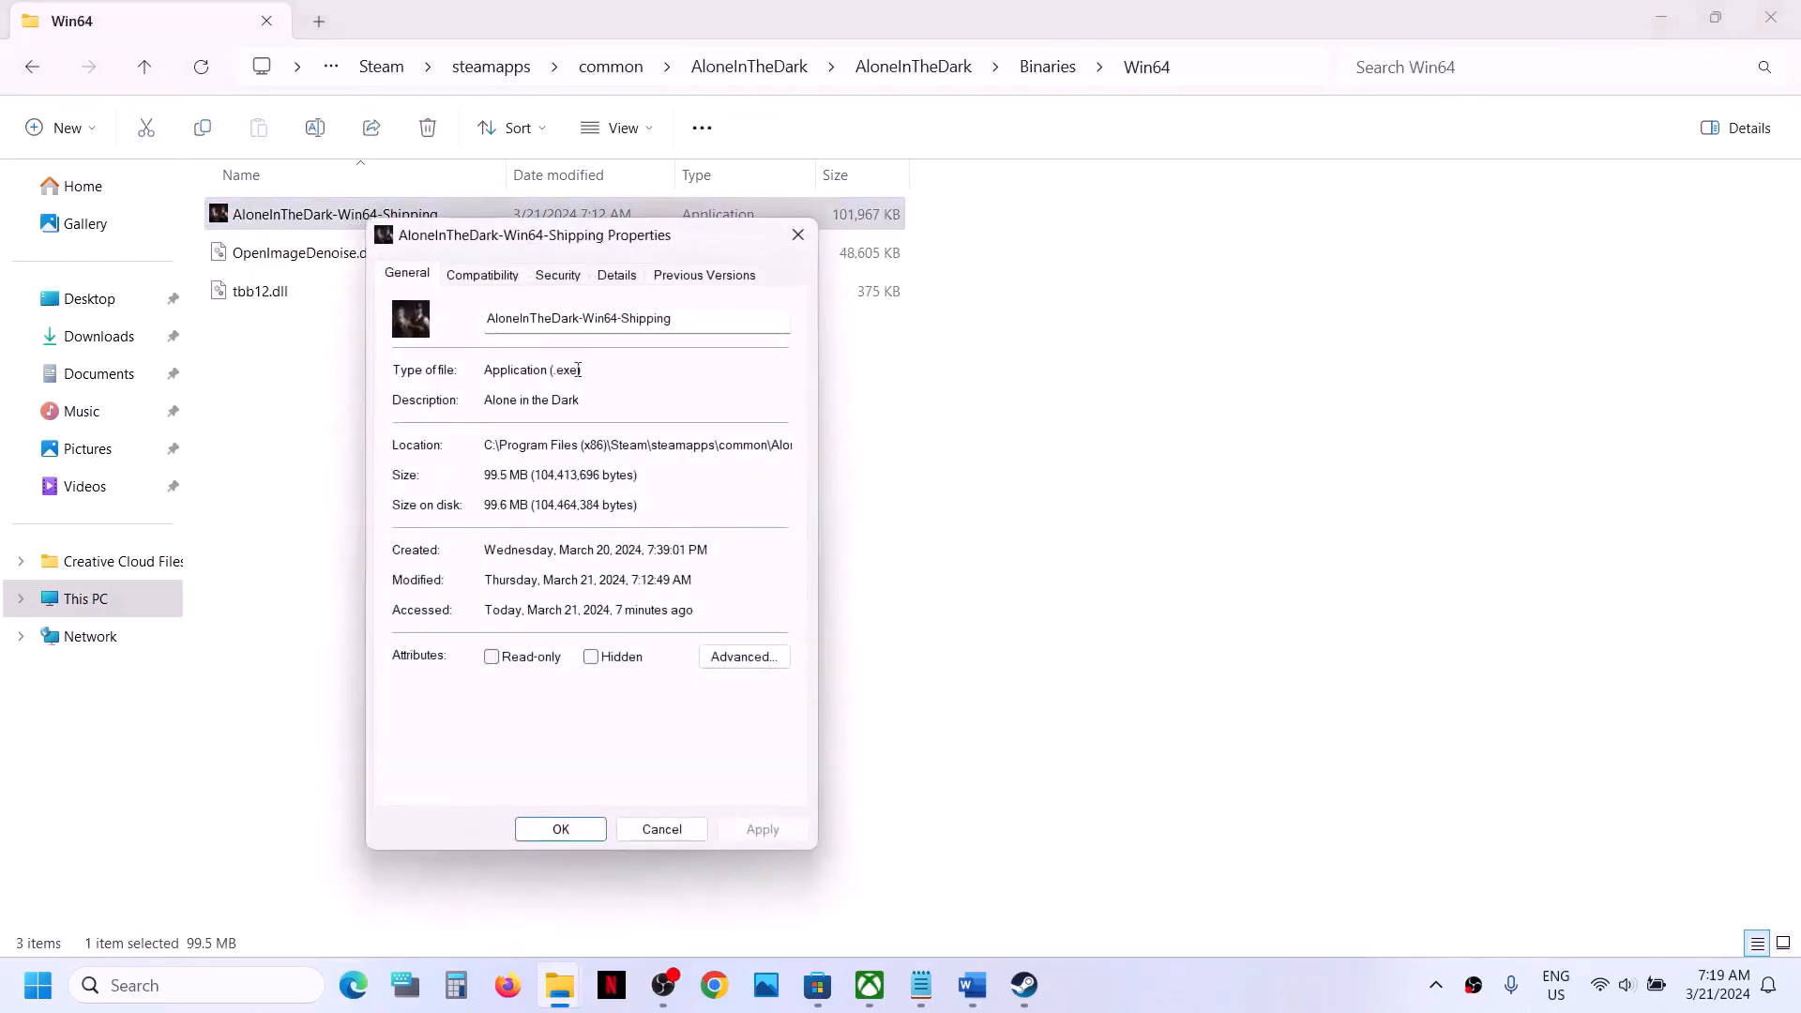
{"action": "left_click", "coordinate": [483, 277]}
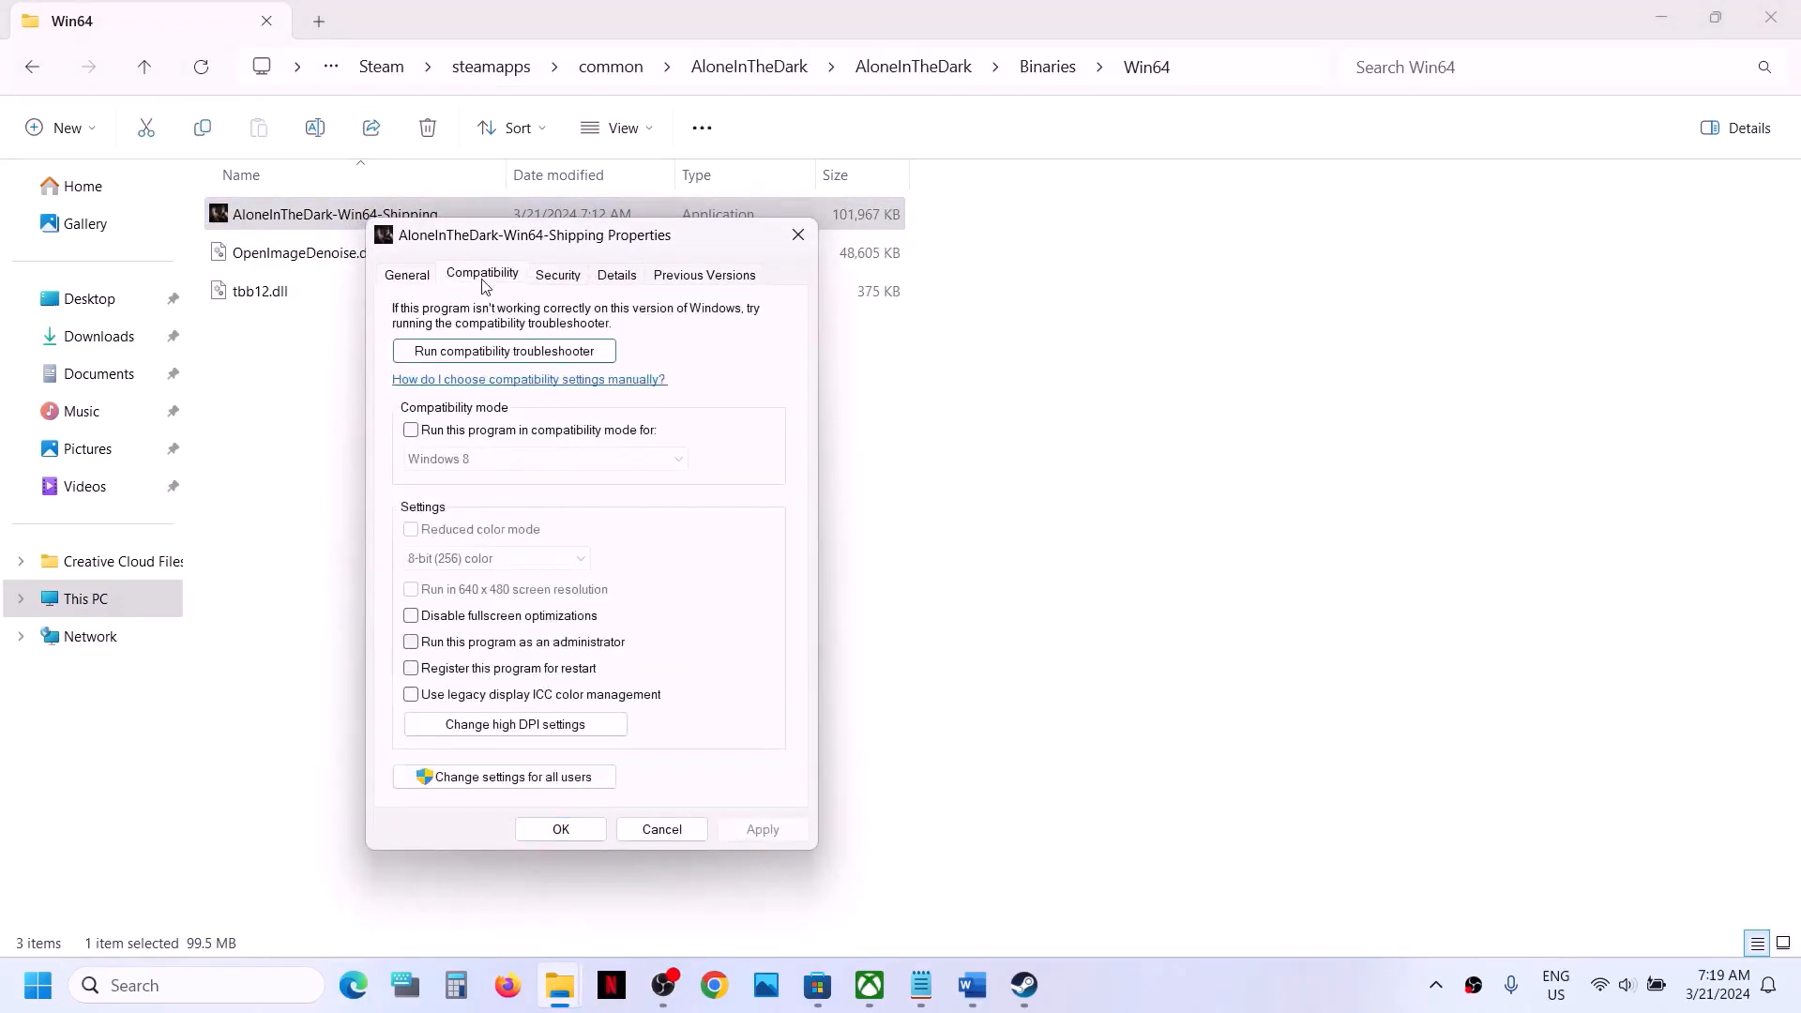
{"action": "left_click", "coordinate": [412, 642]}
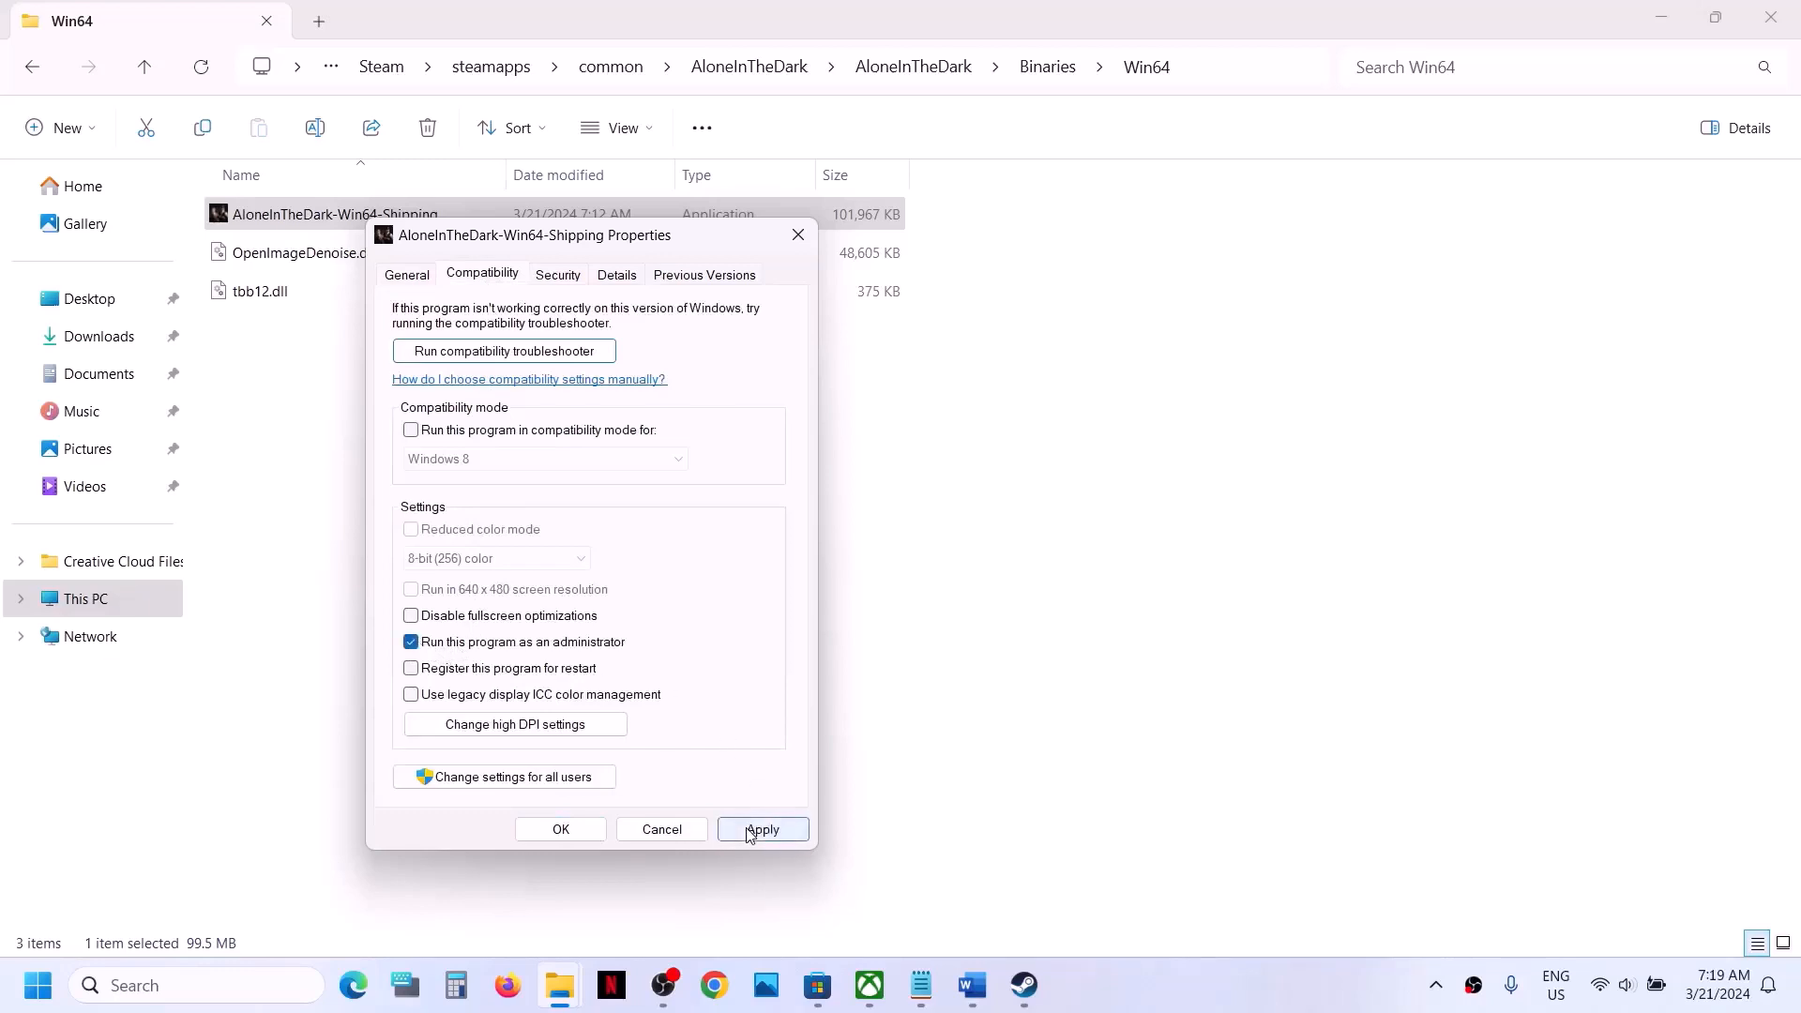
{"action": "left_click", "coordinate": [761, 829]}
{"action": "left_click", "coordinate": [561, 829]}
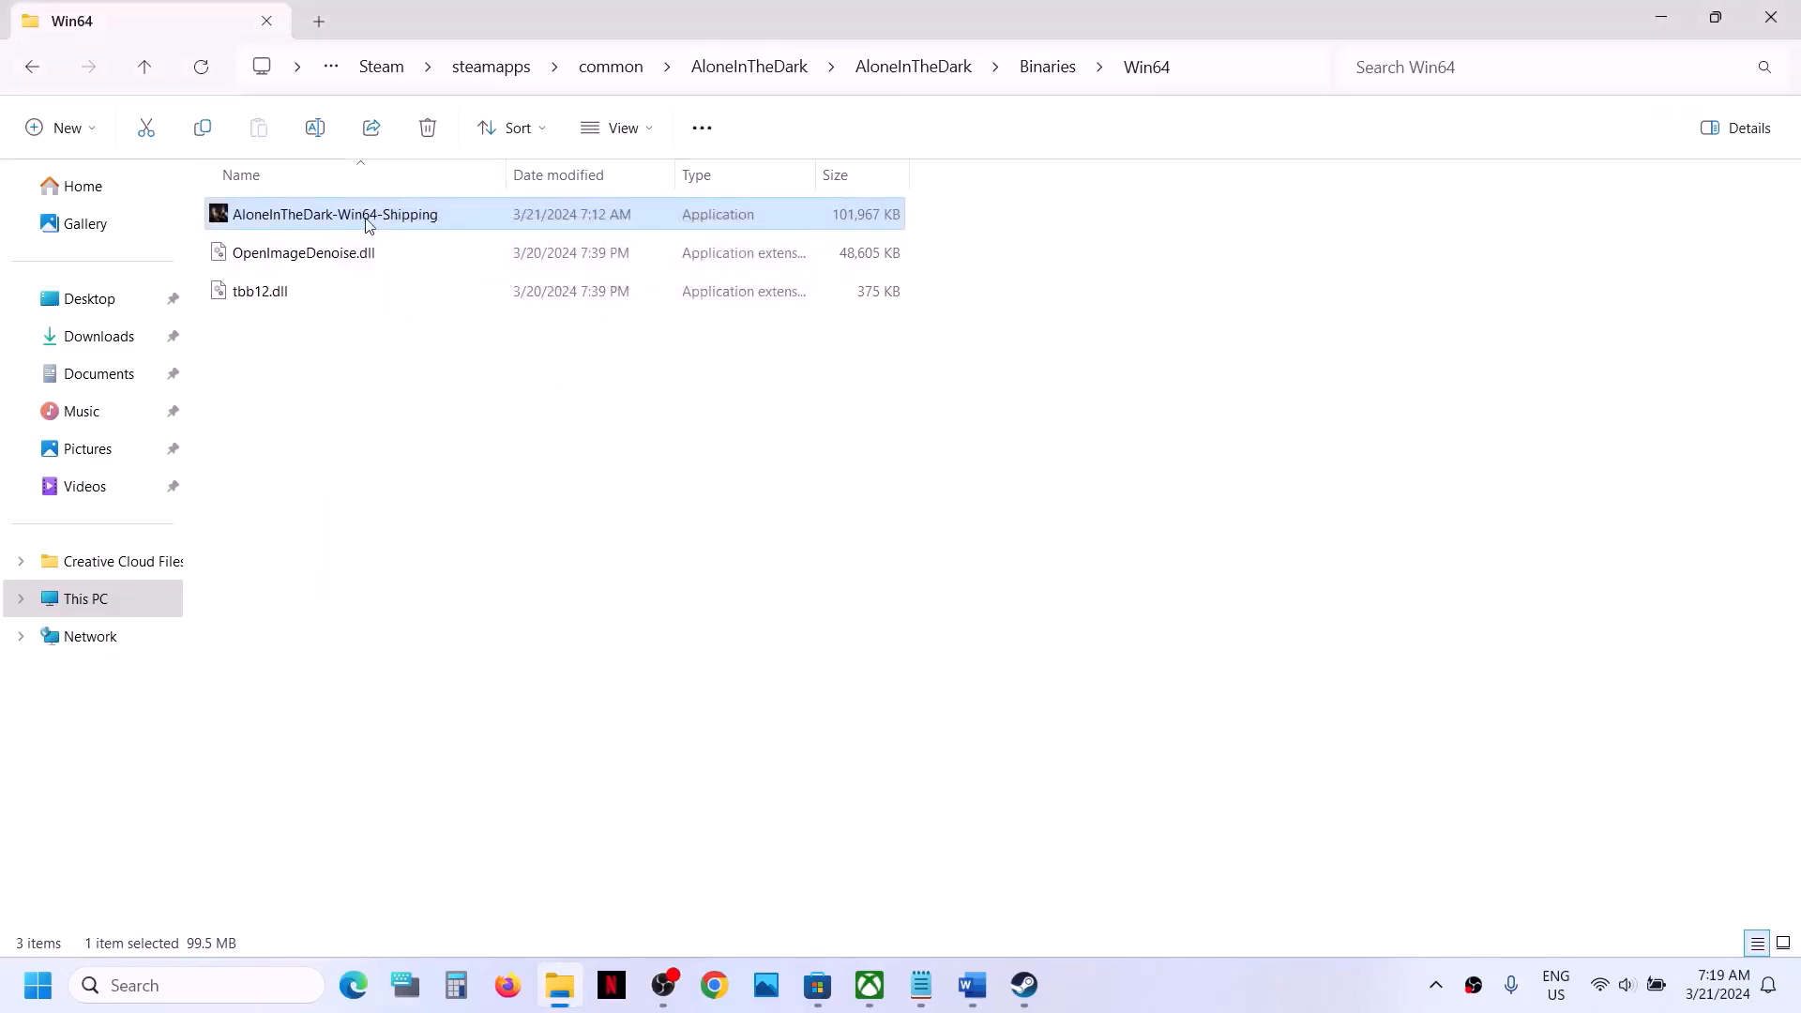
- Enable Windows 7 compatibility mode and disable fullscreen optimizations for AloneInTheDark-Win64-Shipping, and save its properties
{"action": "right_click", "coordinate": [370, 225]}
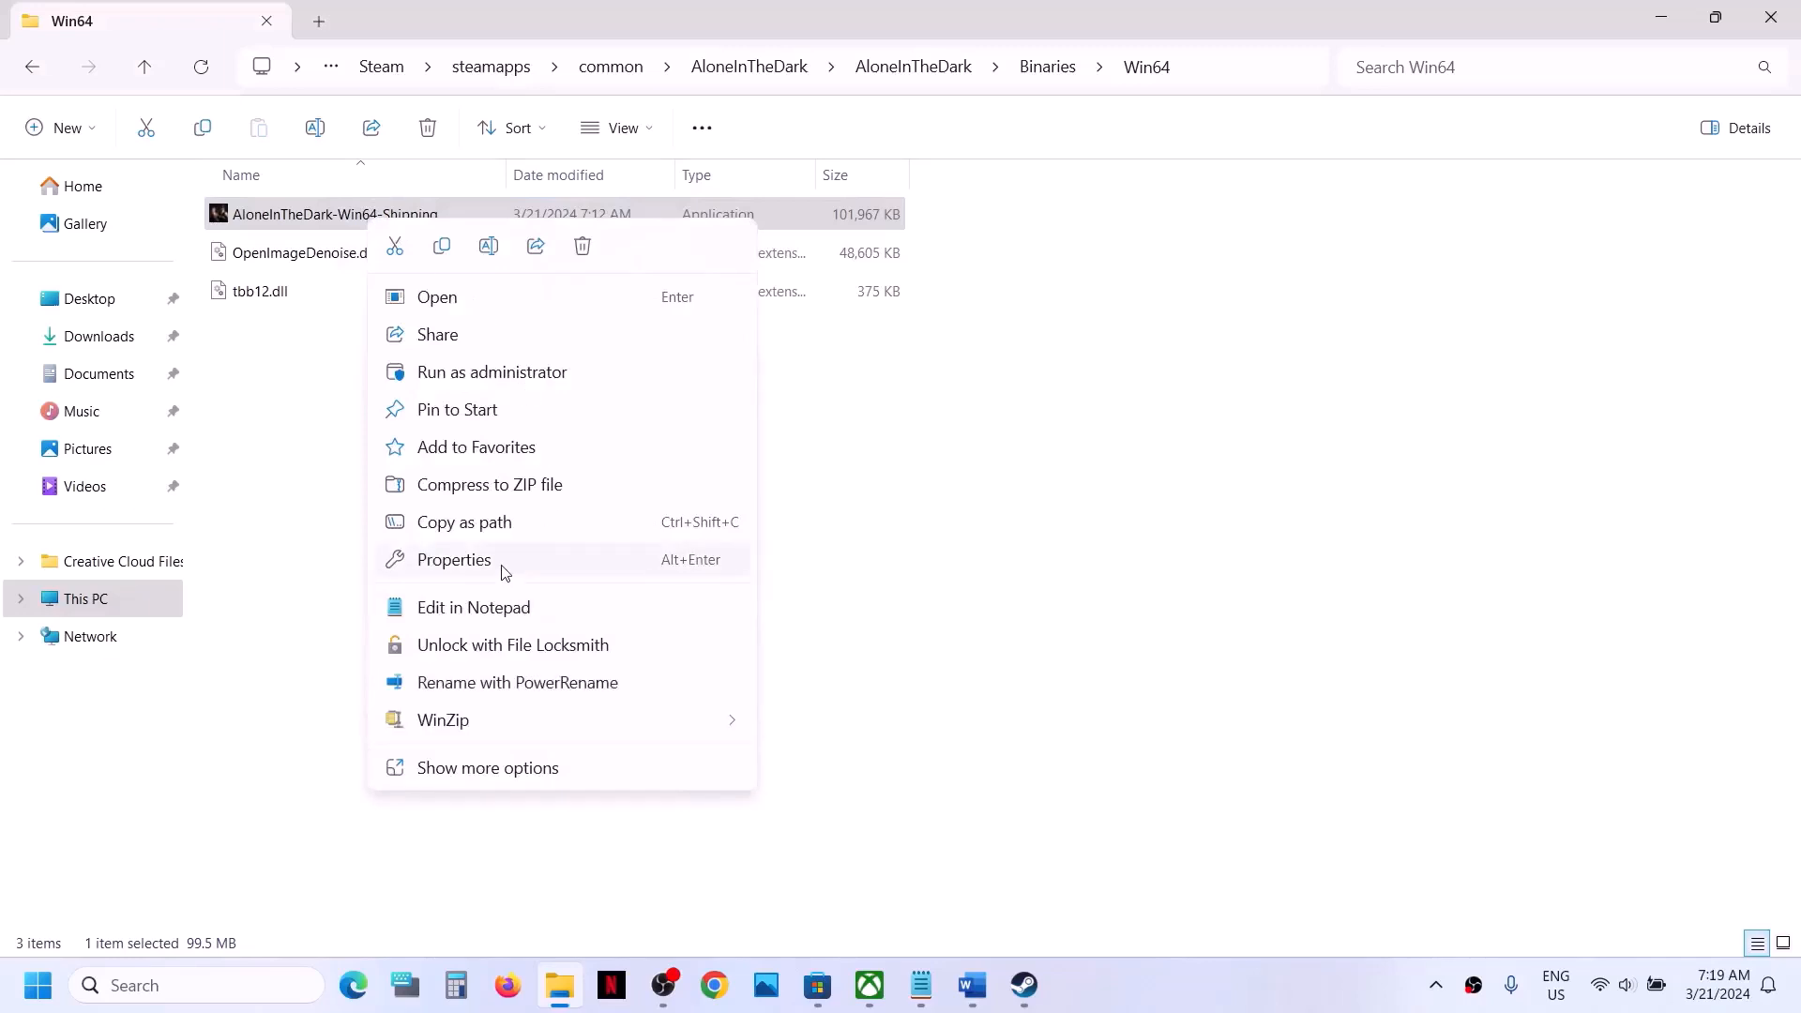
{"action": "left_click", "coordinate": [505, 569]}
{"action": "left_click", "coordinate": [497, 276]}
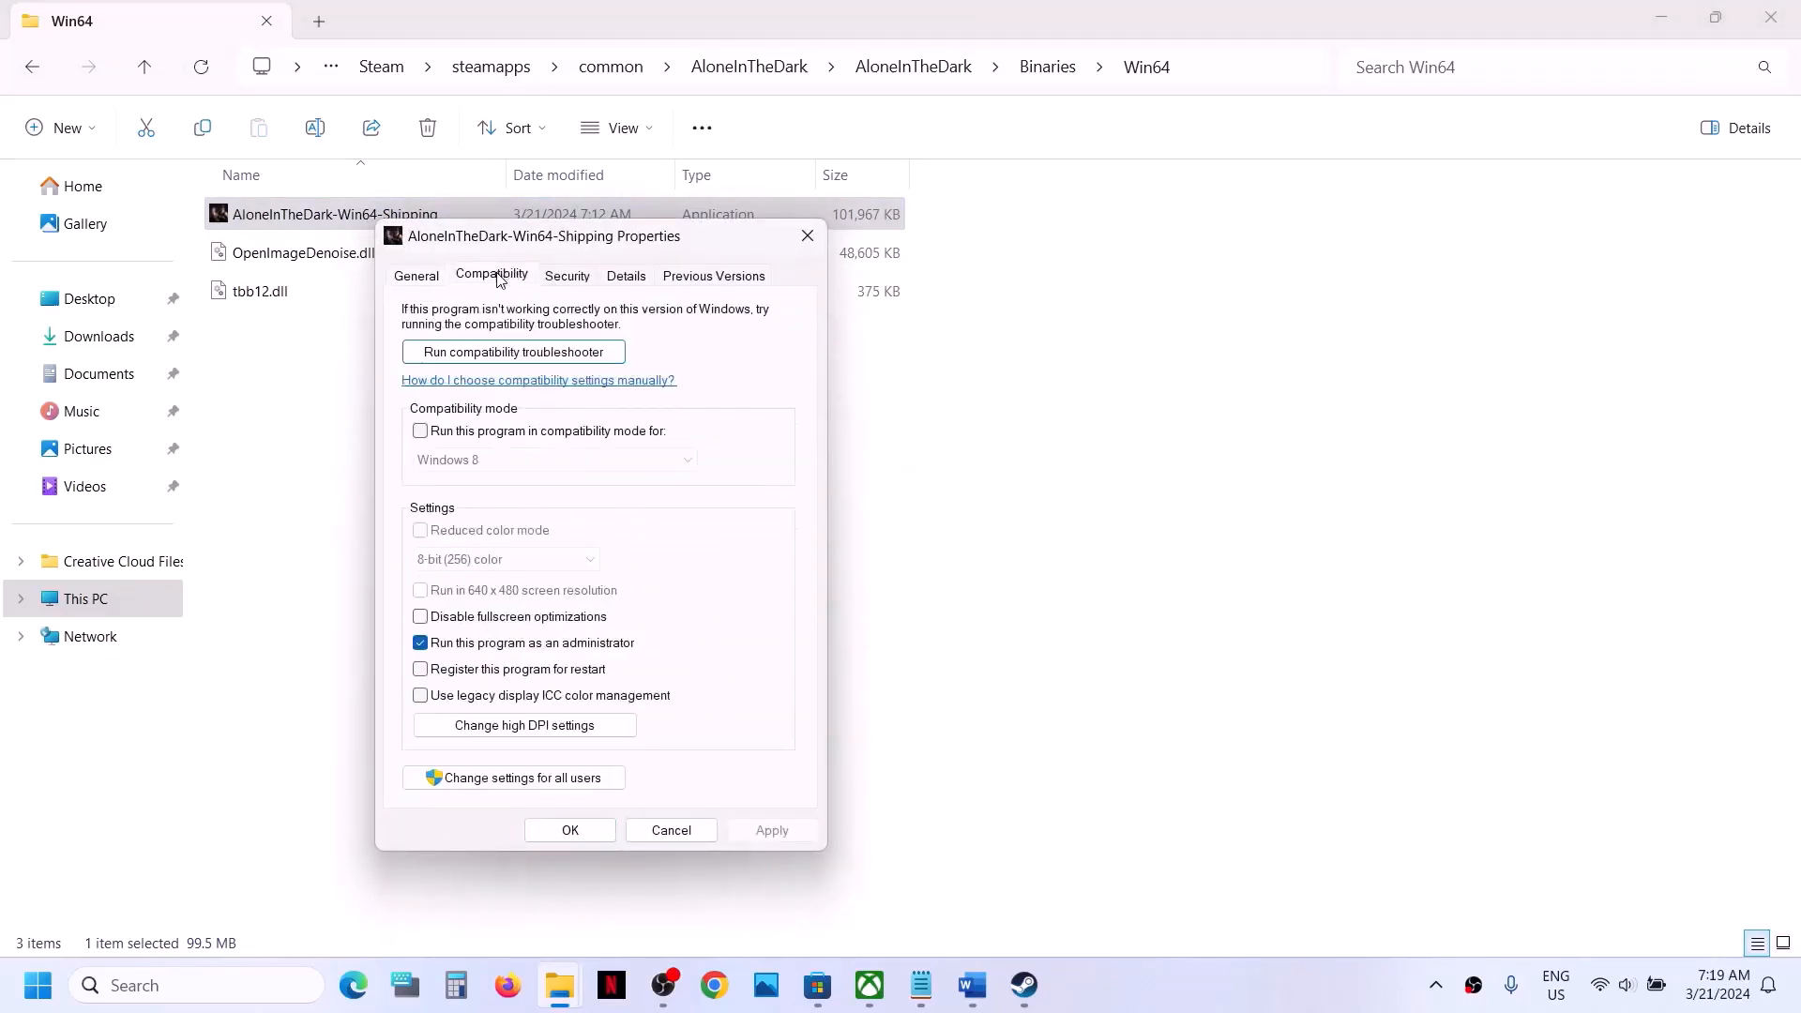
{"action": "left_click", "coordinate": [420, 432]}
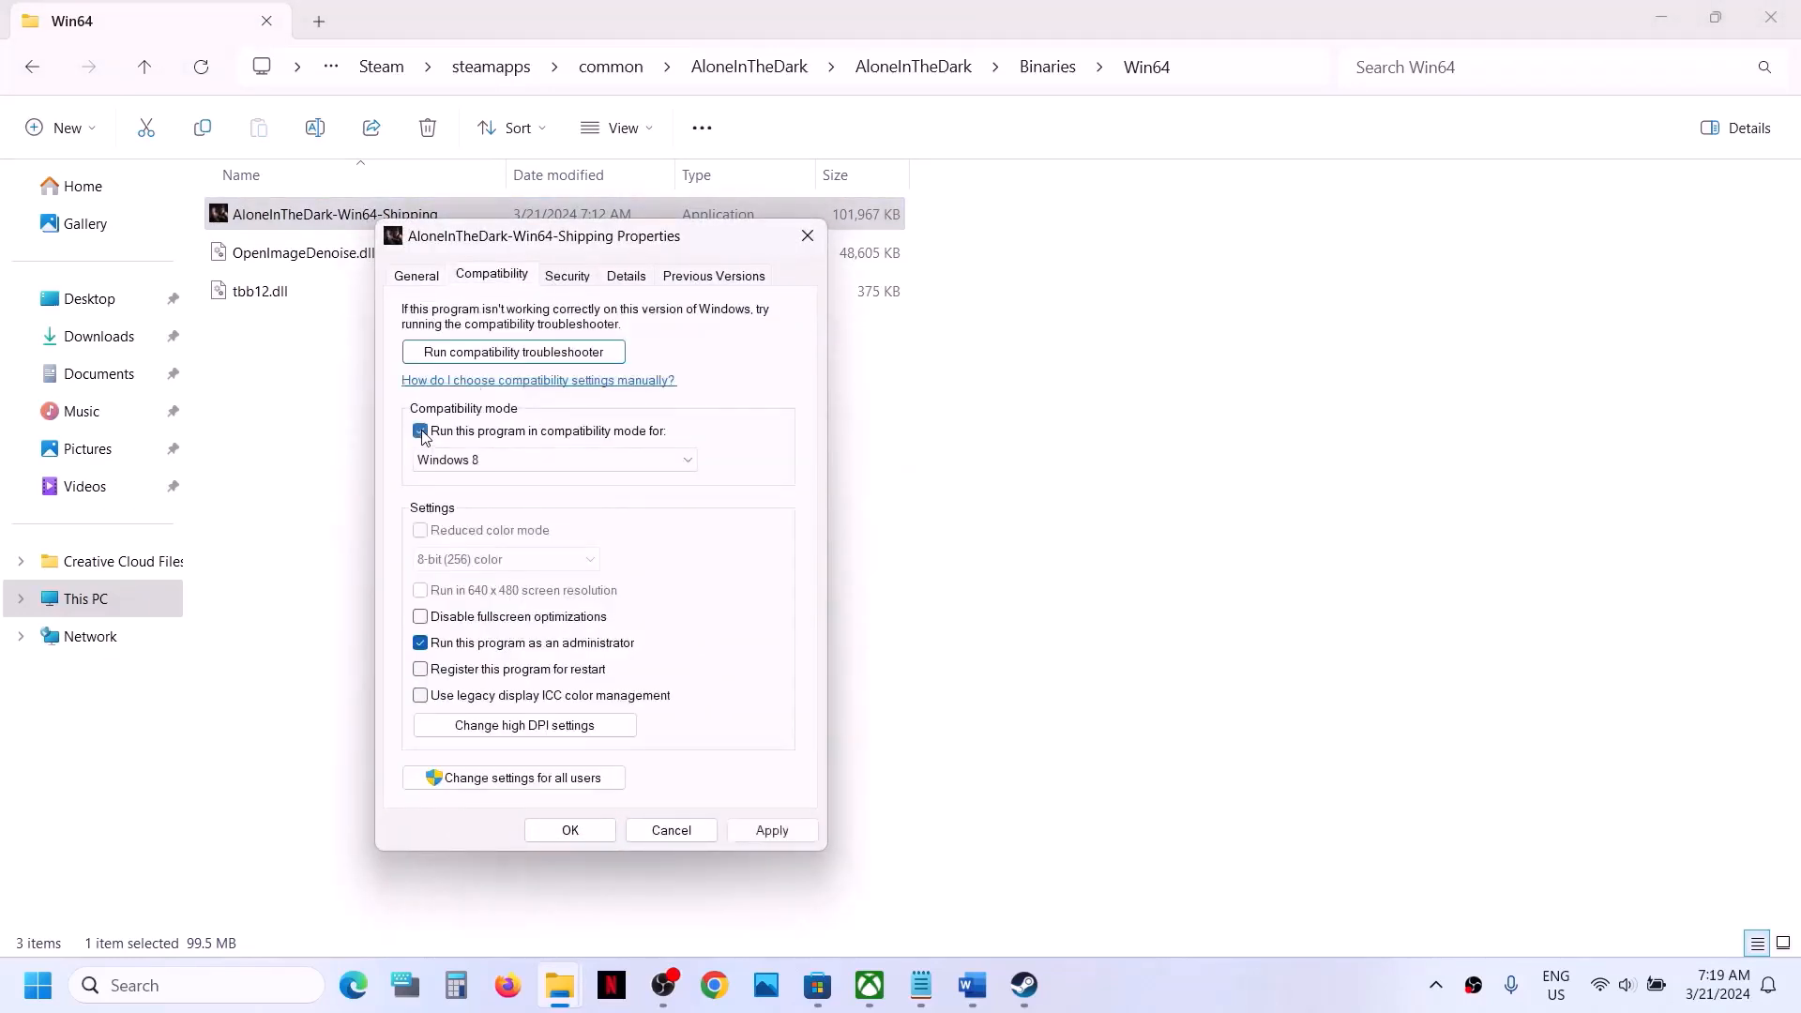
{"action": "left_click", "coordinate": [476, 469]}
{"action": "left_click", "coordinate": [485, 527]}
{"action": "left_click", "coordinate": [420, 617]}
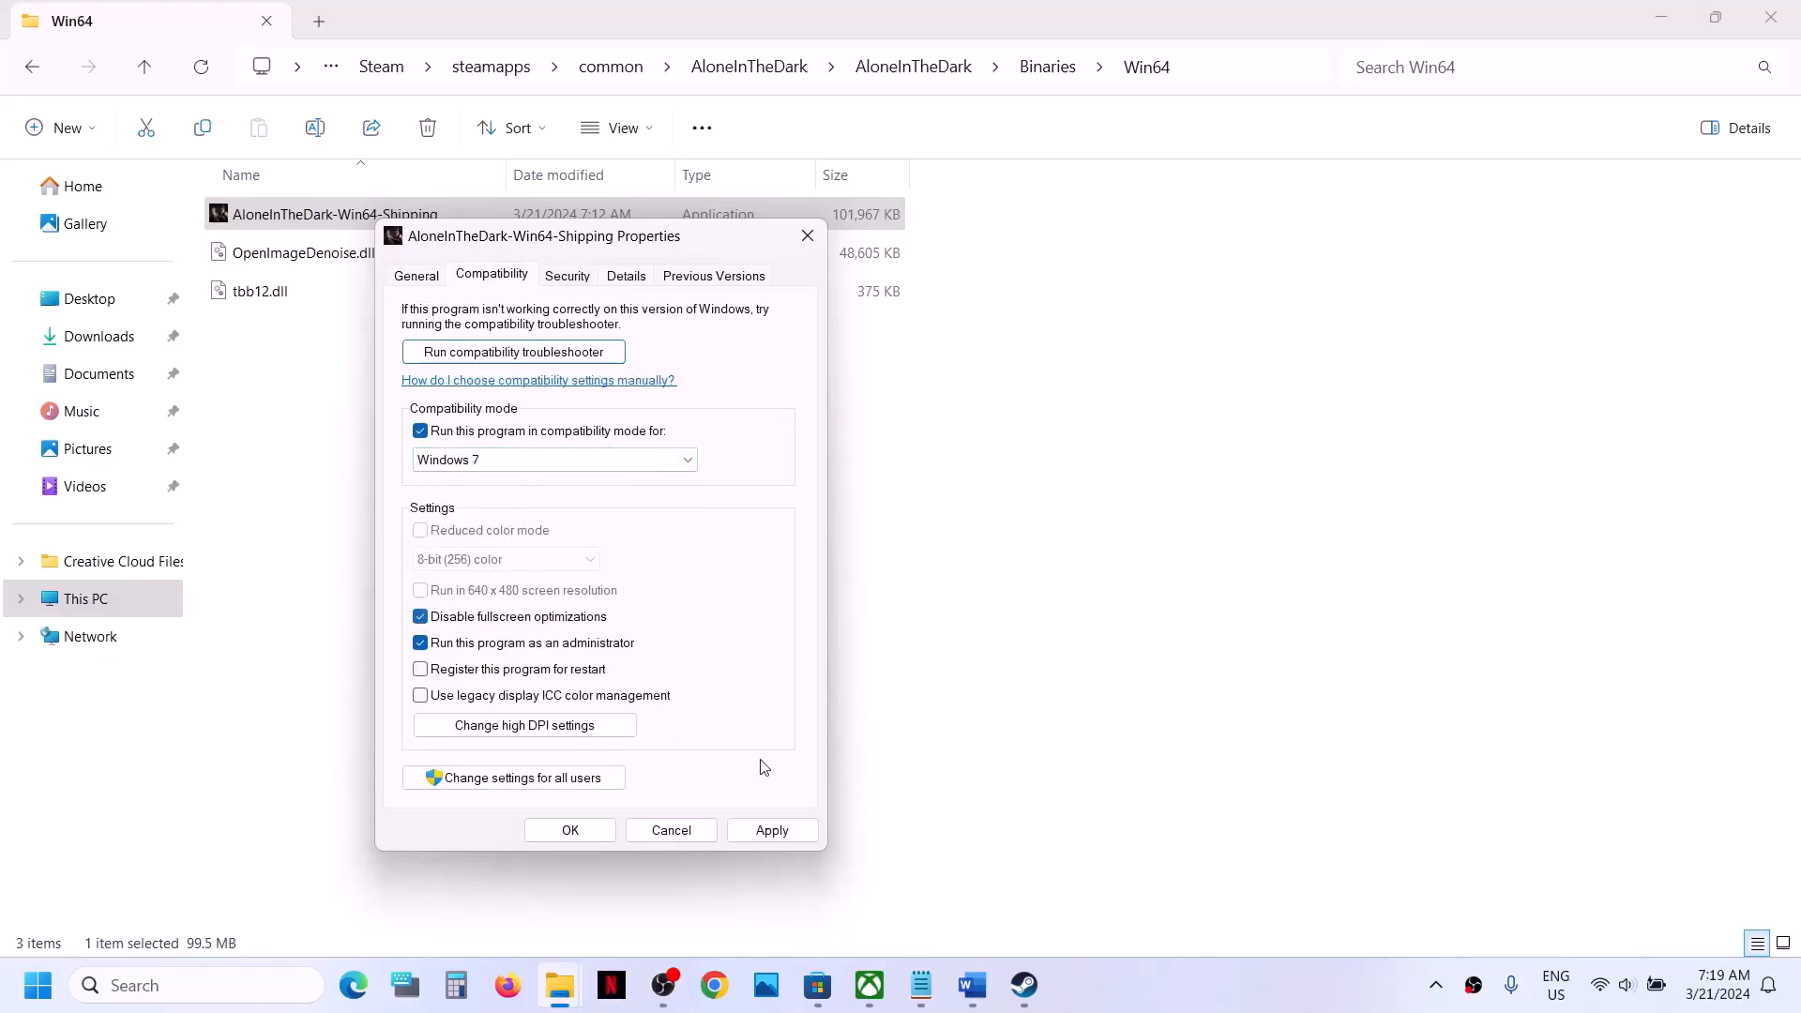
{"action": "left_click", "coordinate": [793, 833]}
{"action": "left_click", "coordinate": [570, 830]}
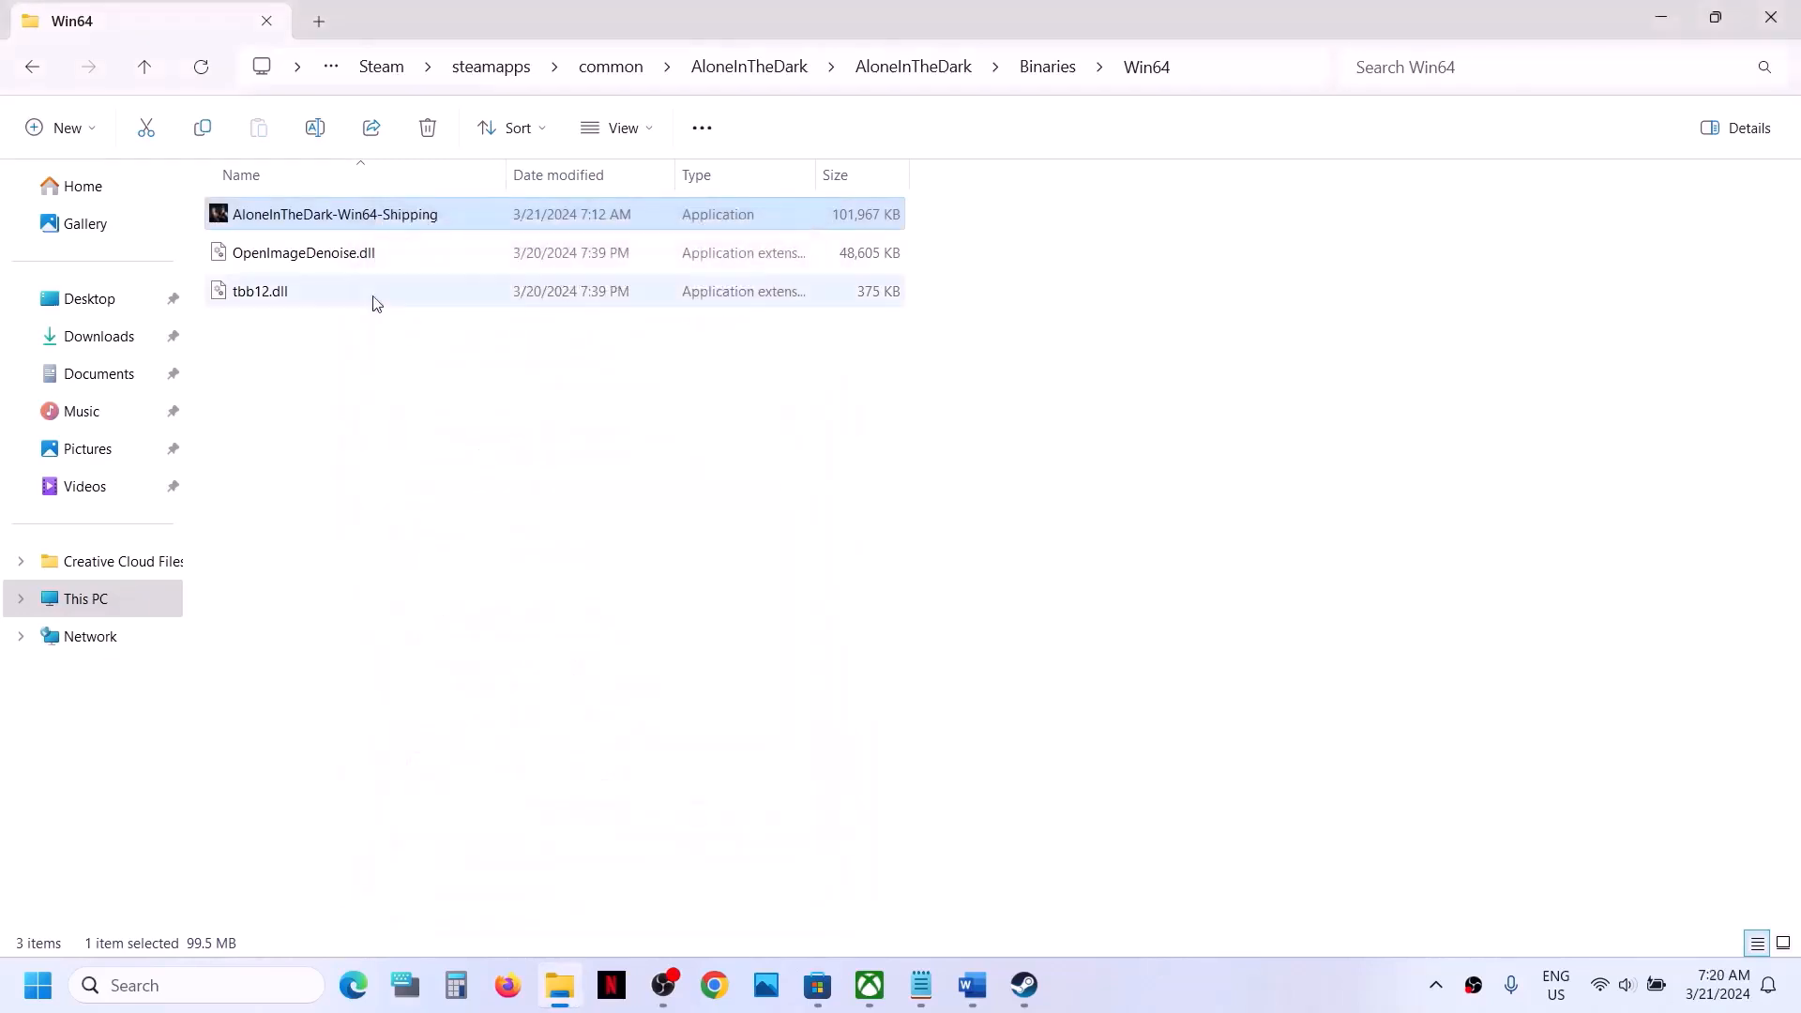
- Turn off compatibility mode, fullscreen optimization disabling and administrator mode for AloneInTheDark-Win64-Shipping, and save its properties
{"action": "right_click", "coordinate": [374, 228]}
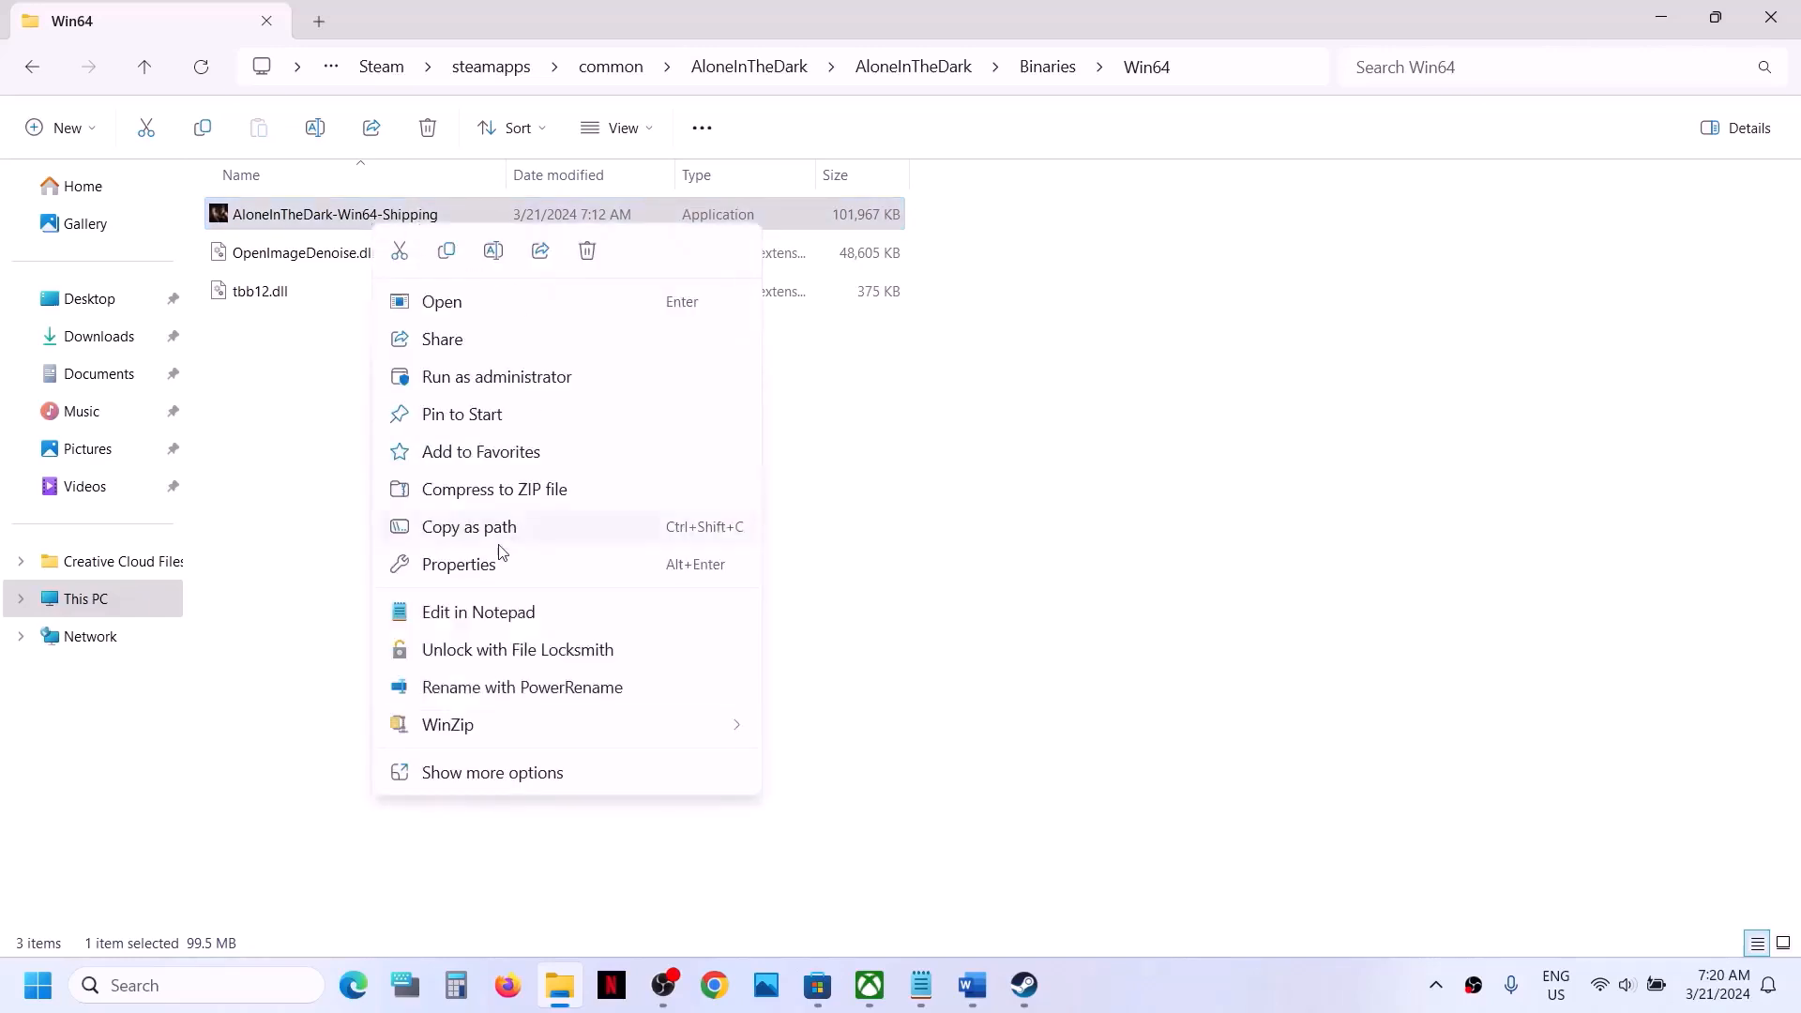
{"action": "left_click", "coordinate": [469, 566]}
{"action": "left_click", "coordinate": [514, 284]}
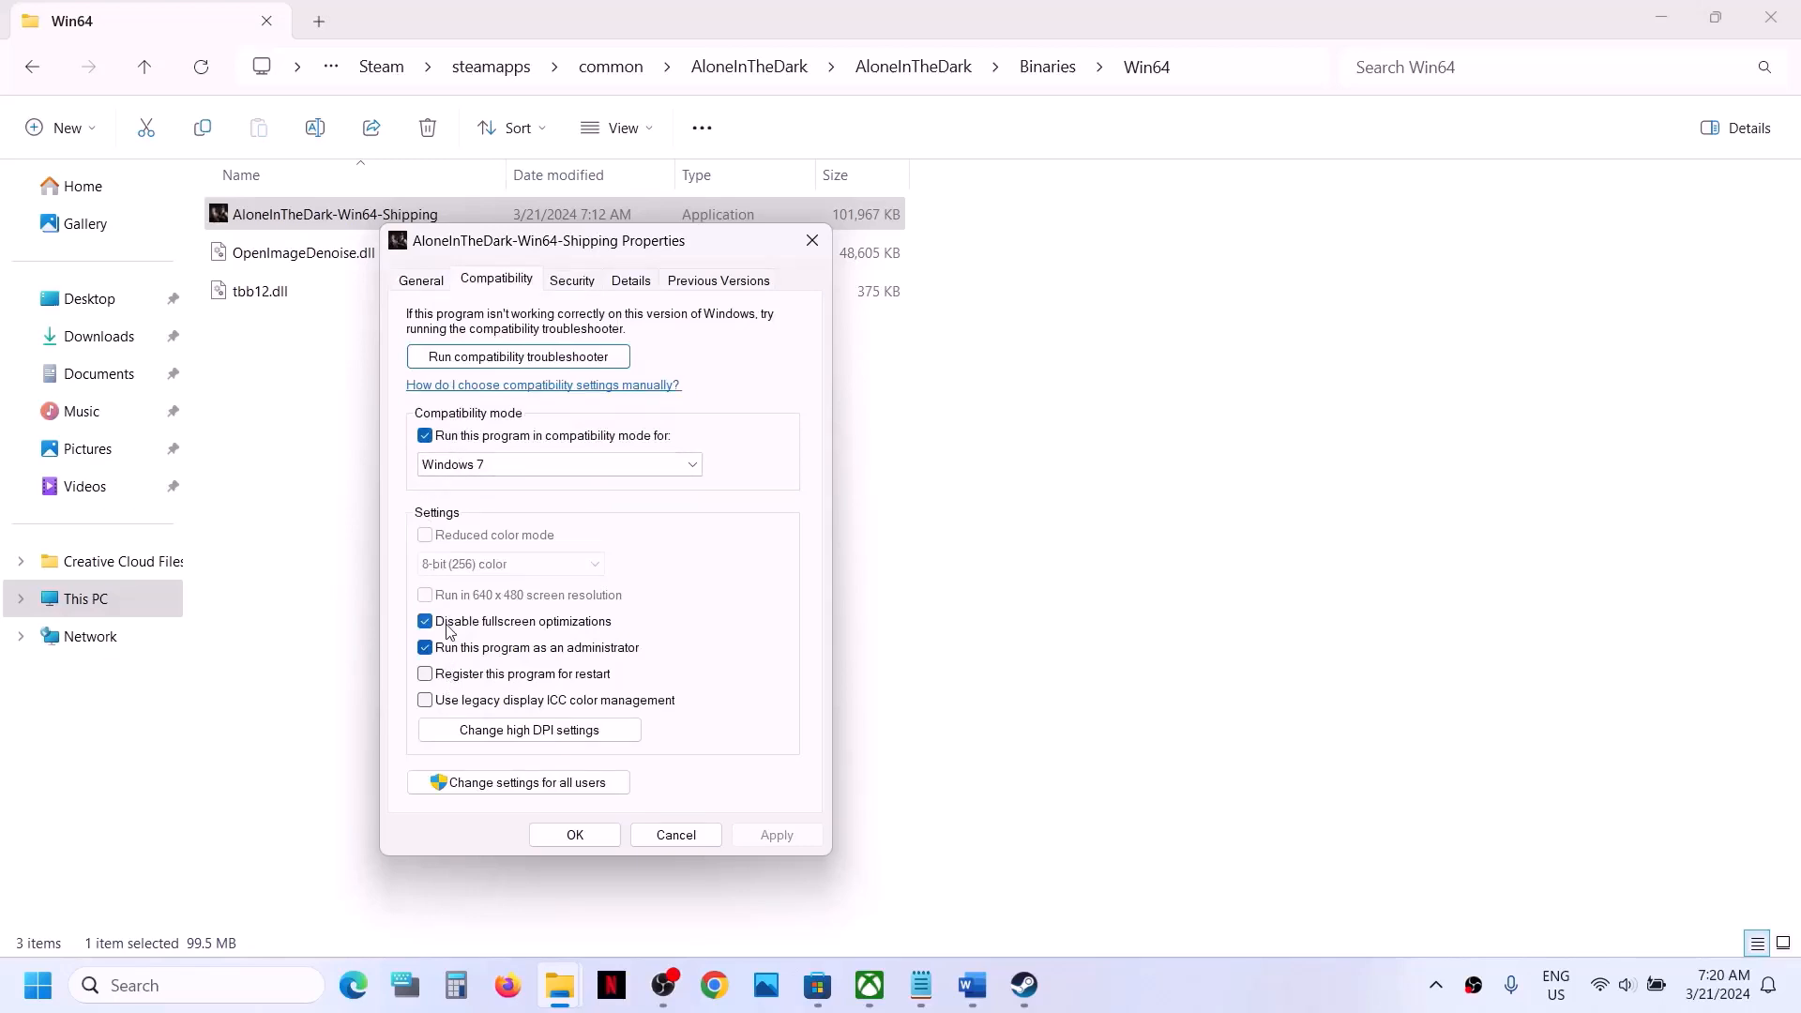
{"action": "left_click", "coordinate": [425, 437]}
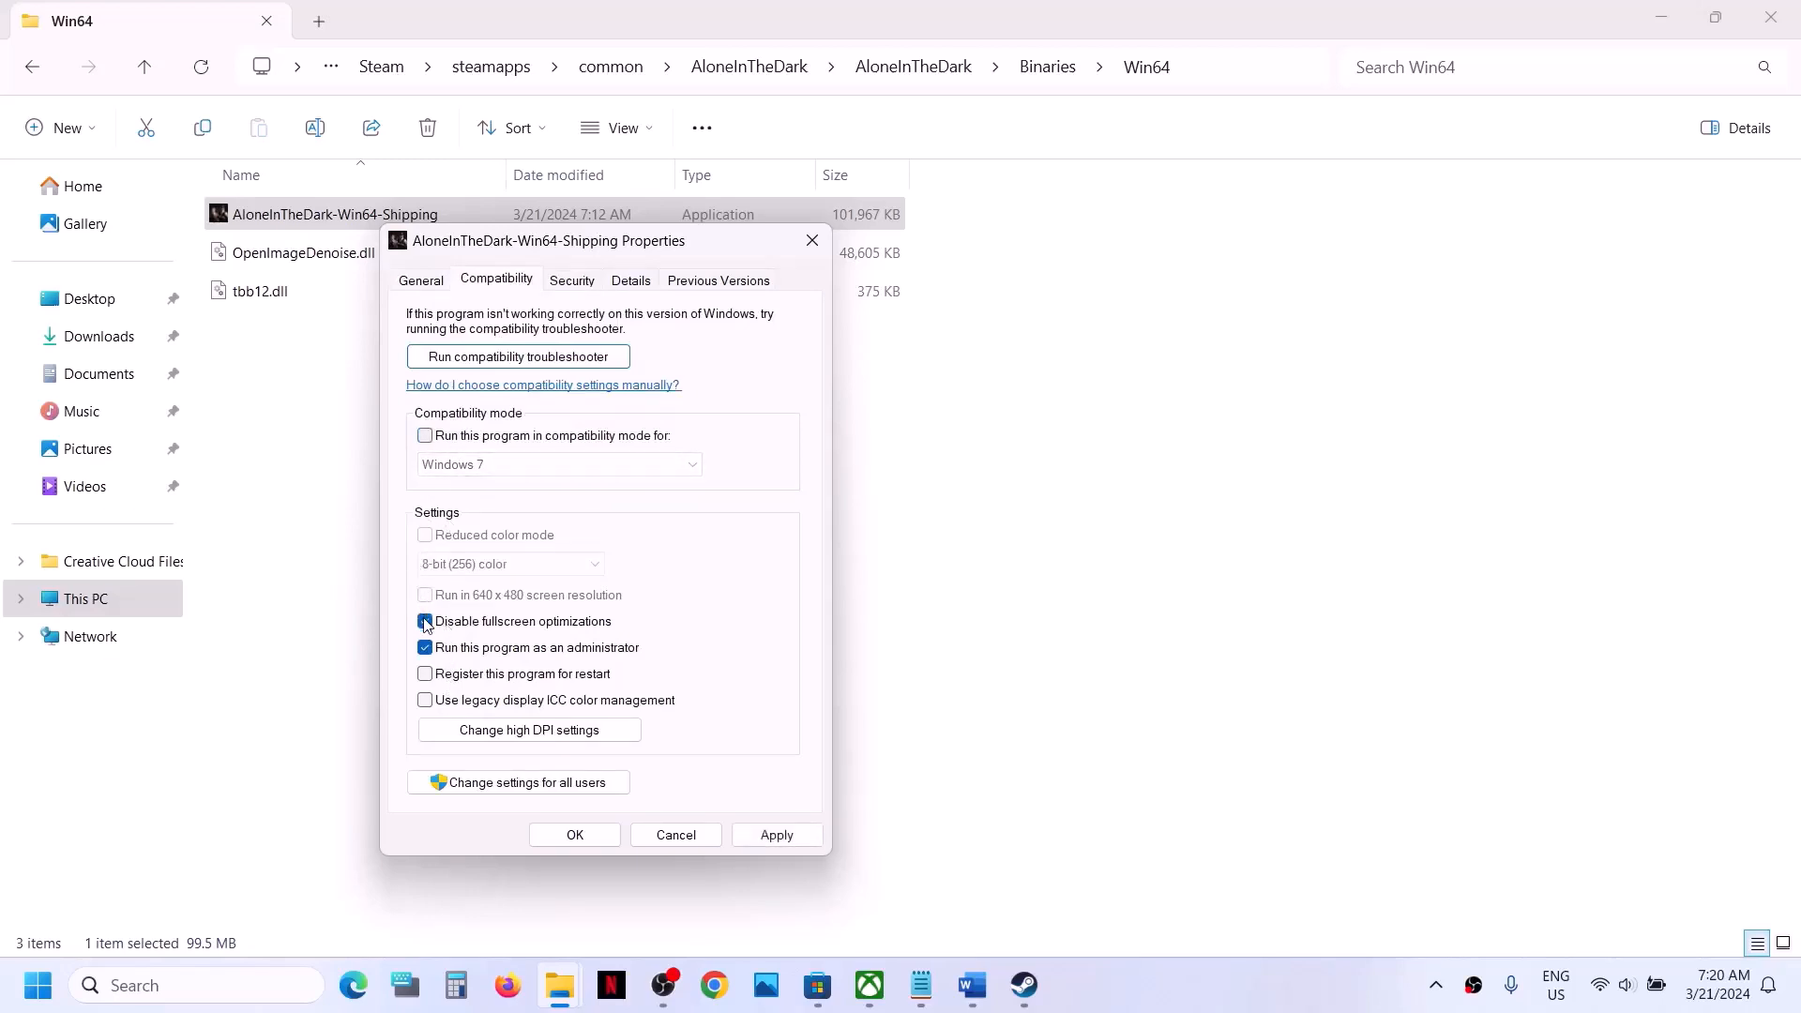
{"action": "left_click", "coordinate": [784, 837]}
{"action": "left_click", "coordinate": [575, 835]}
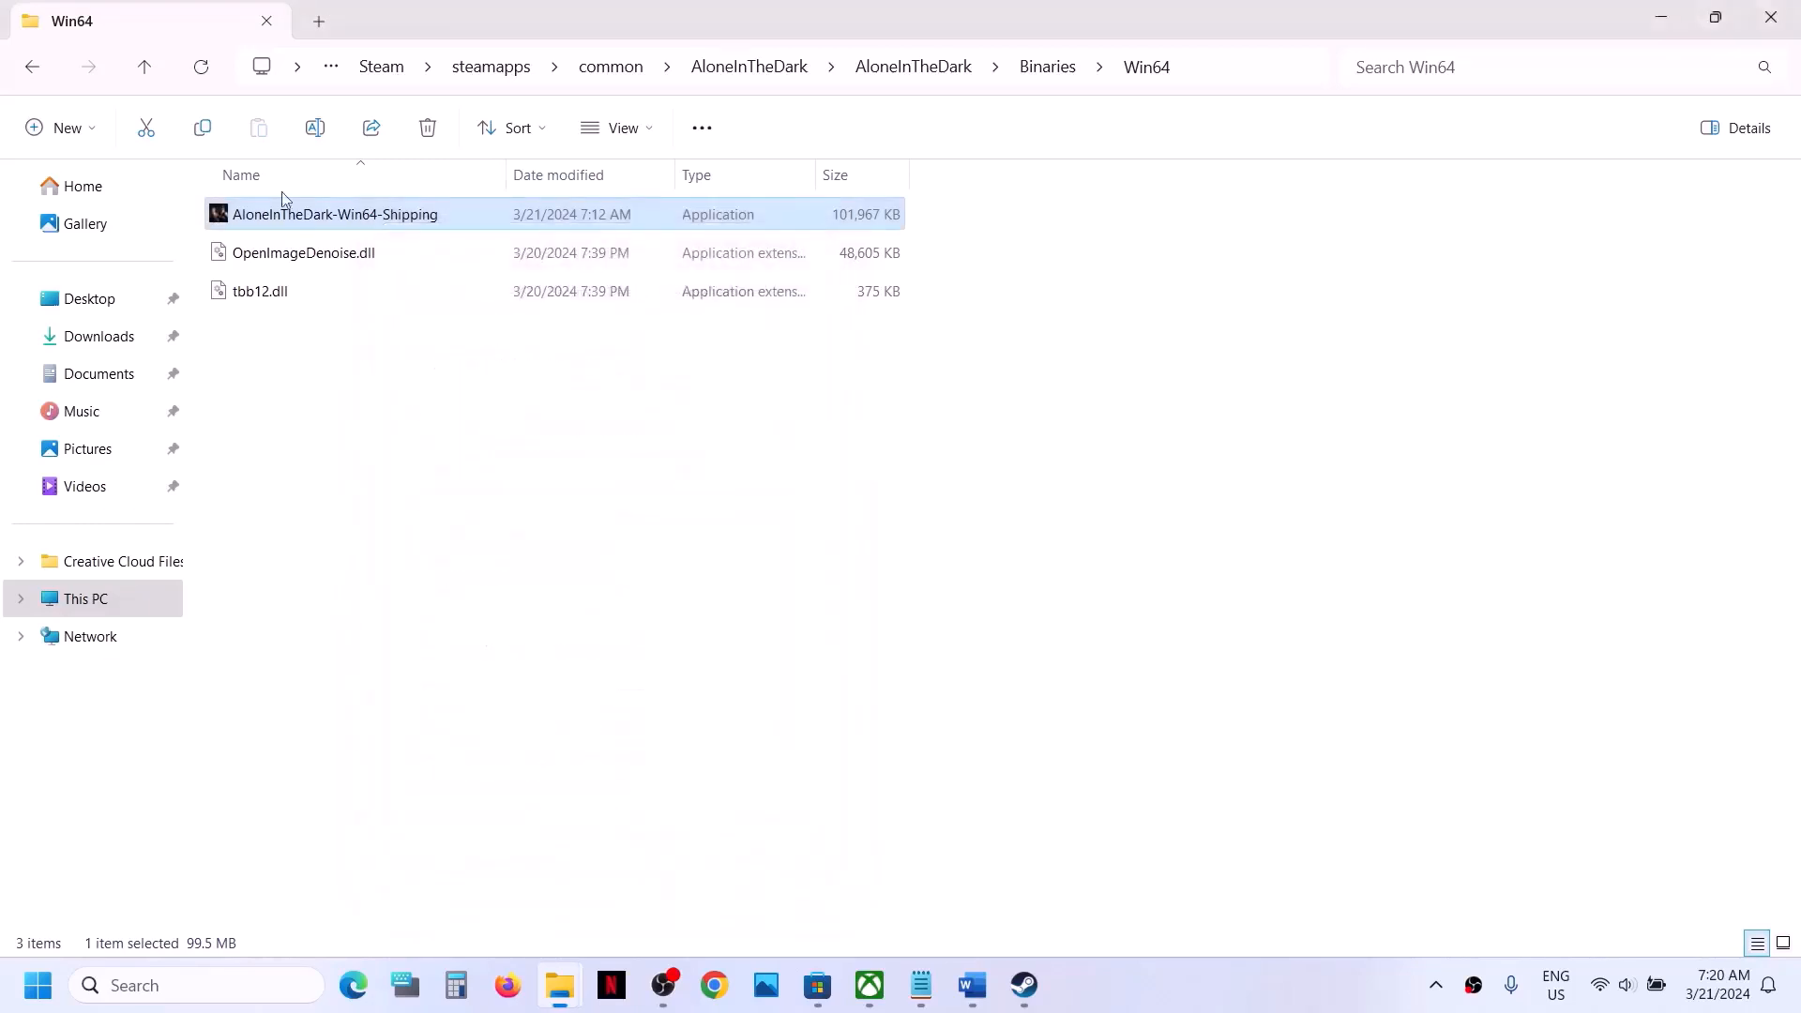
- Return to the main AloneInTheDark game folder and clear the AloneInTheDark application's compatibility mode, fullscreen and administrator settings
{"action": "left_click", "coordinate": [145, 73]}
{"action": "left_click", "coordinate": [145, 73]}
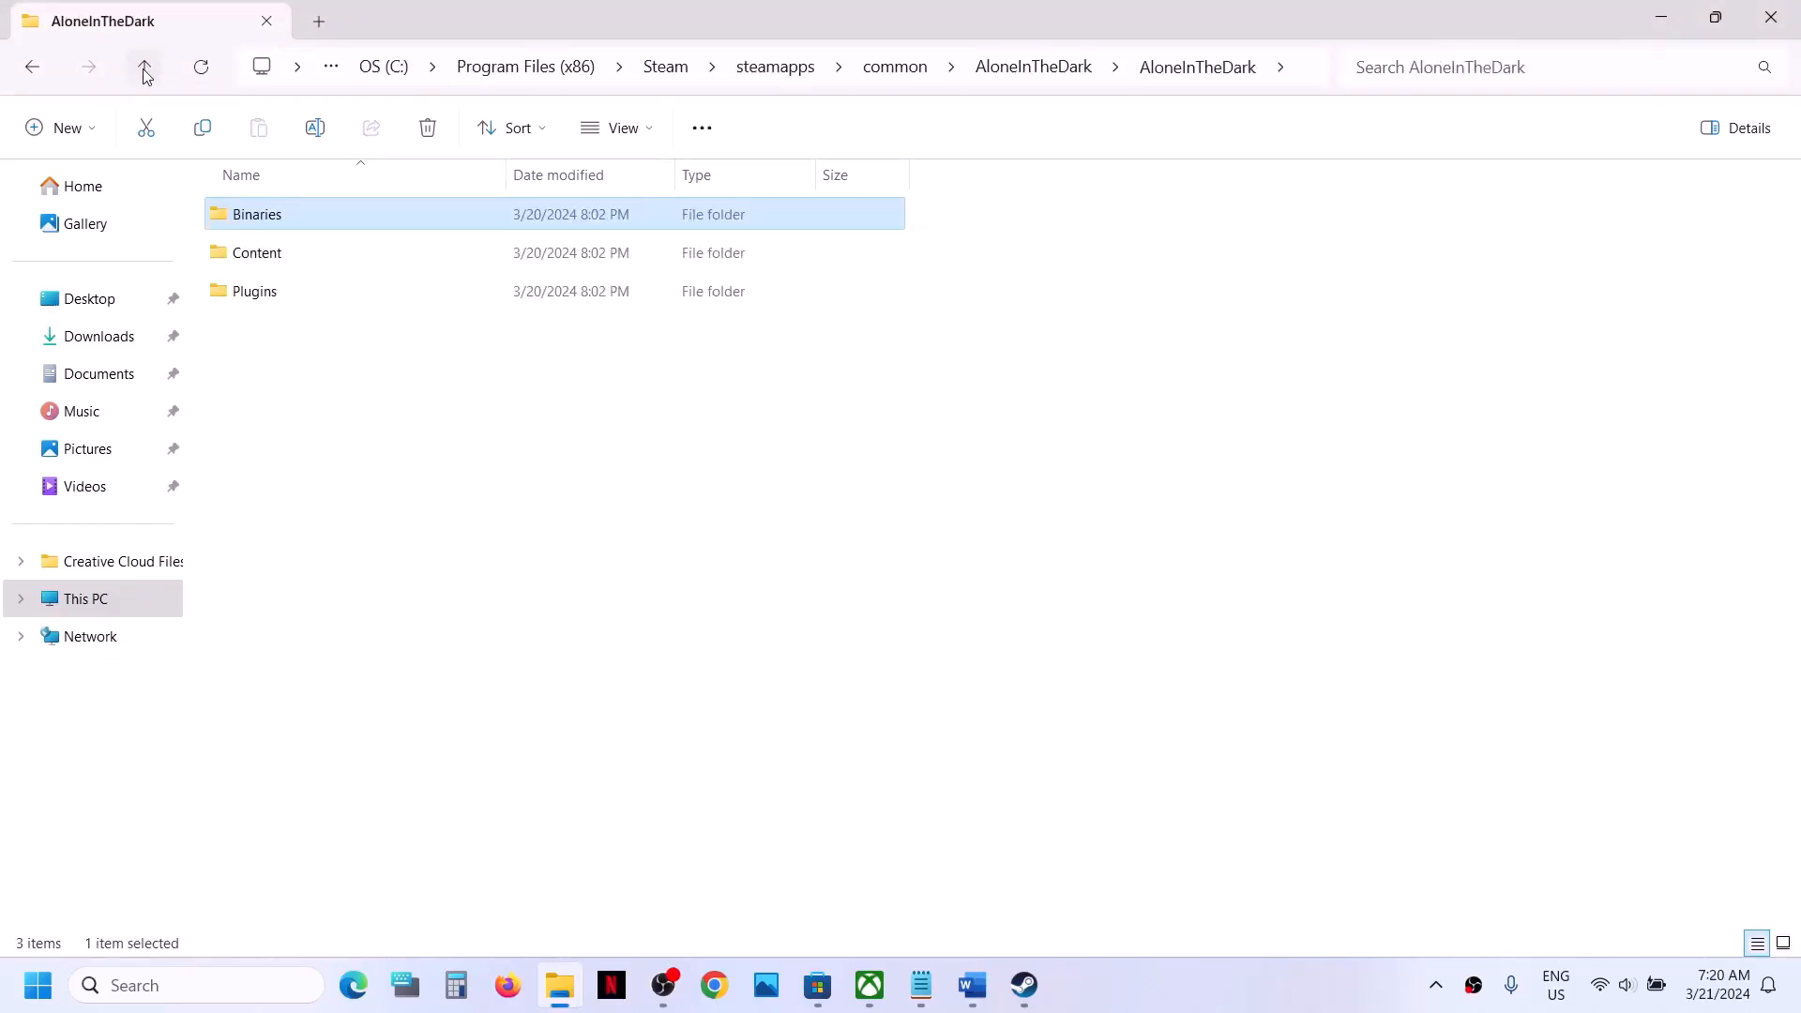
{"action": "left_click", "coordinate": [287, 291]}
{"action": "right_click", "coordinate": [287, 291]}
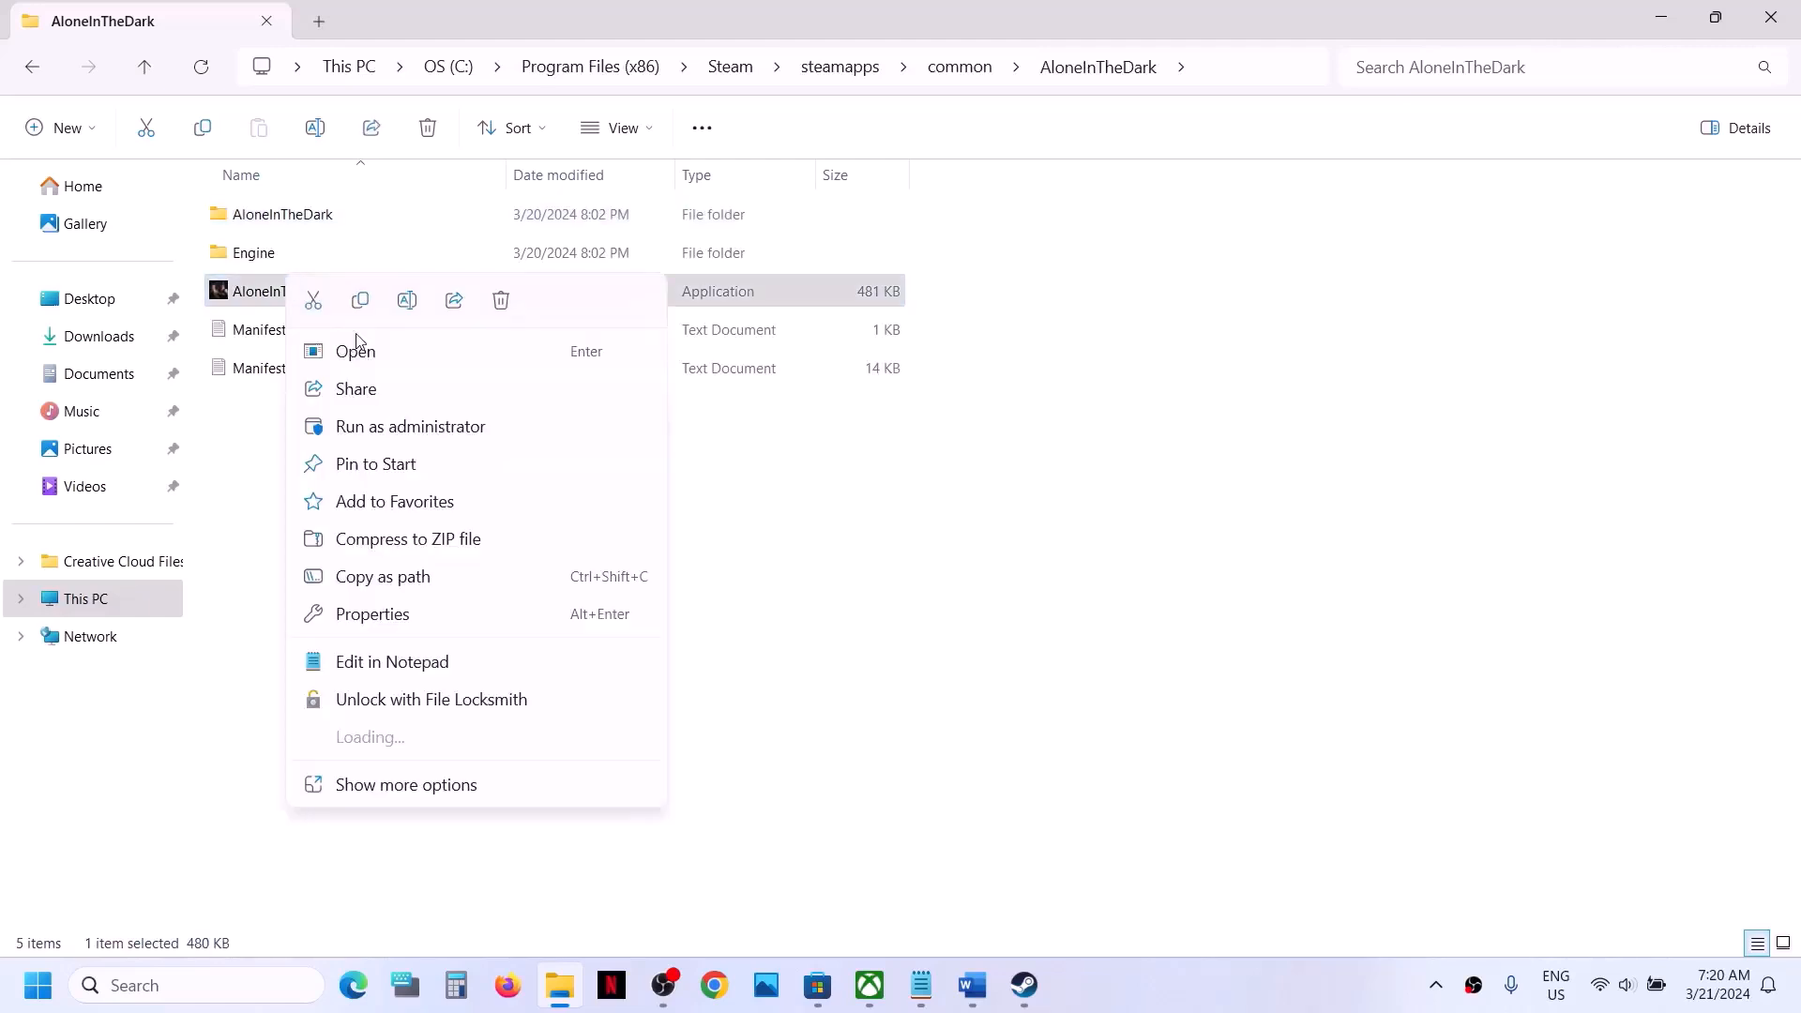
{"action": "left_click", "coordinate": [404, 619]}
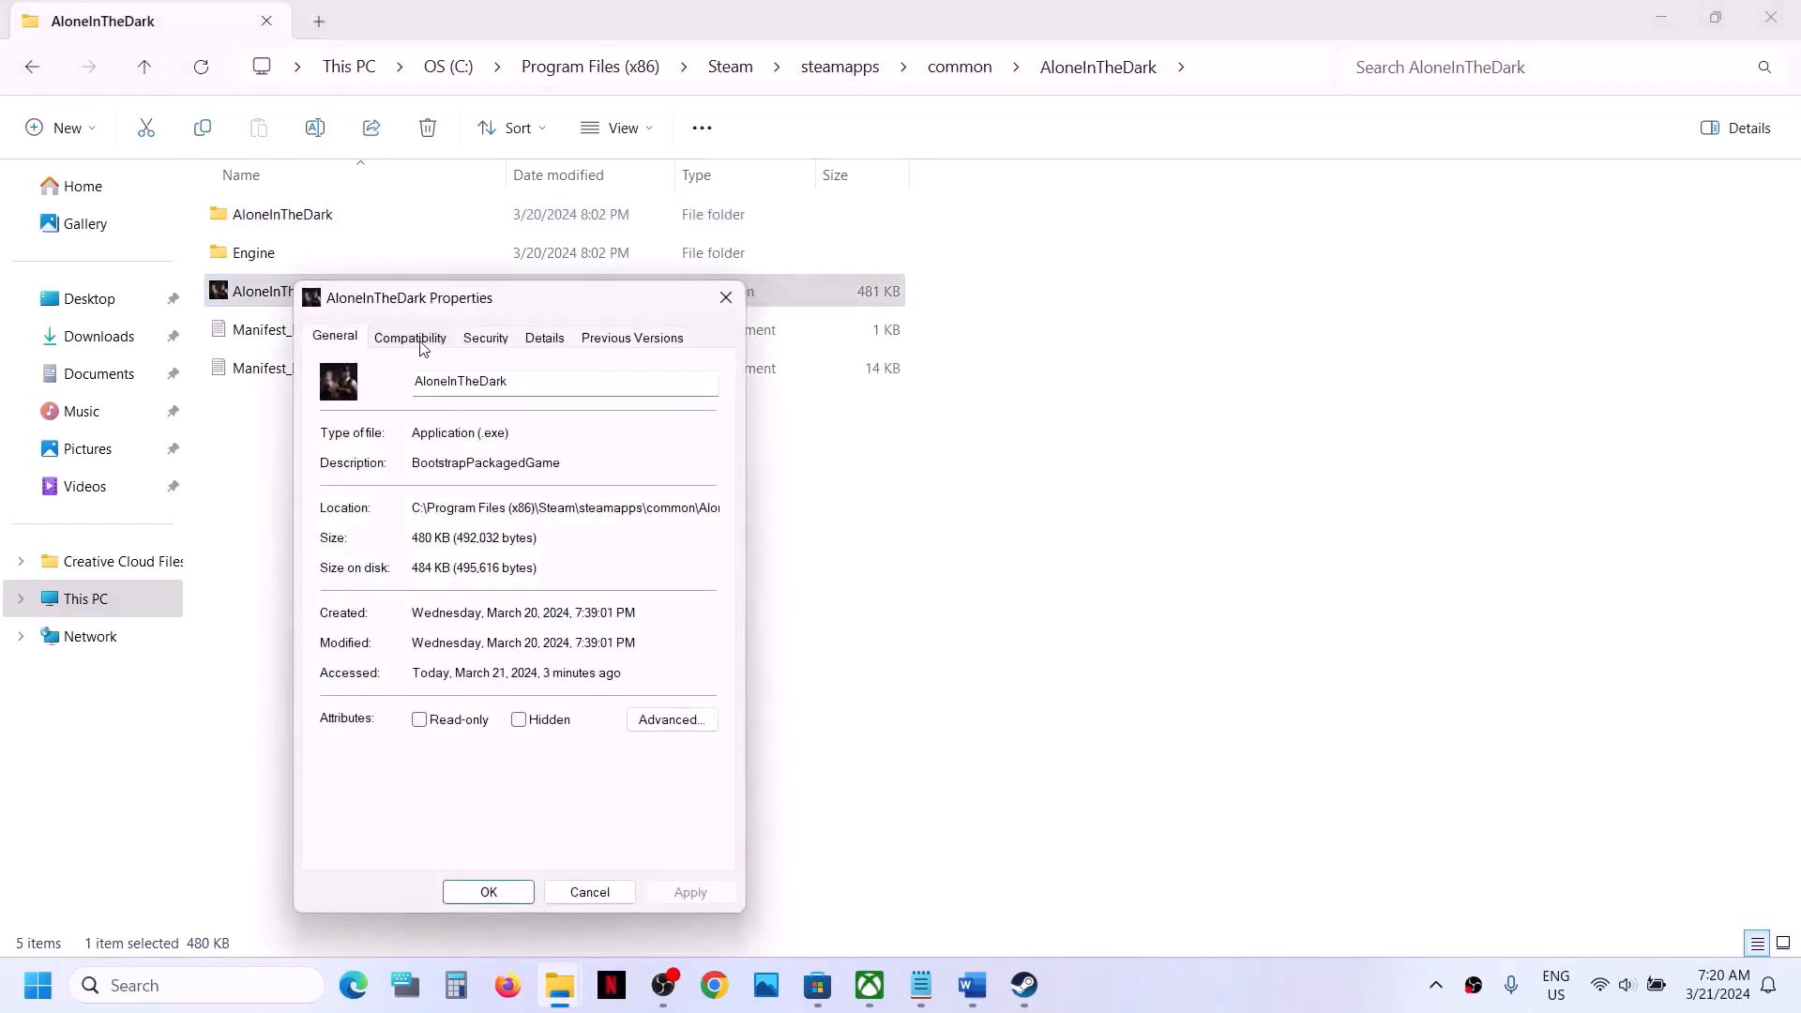
{"action": "left_click", "coordinate": [421, 344]}
{"action": "left_click", "coordinate": [338, 493]}
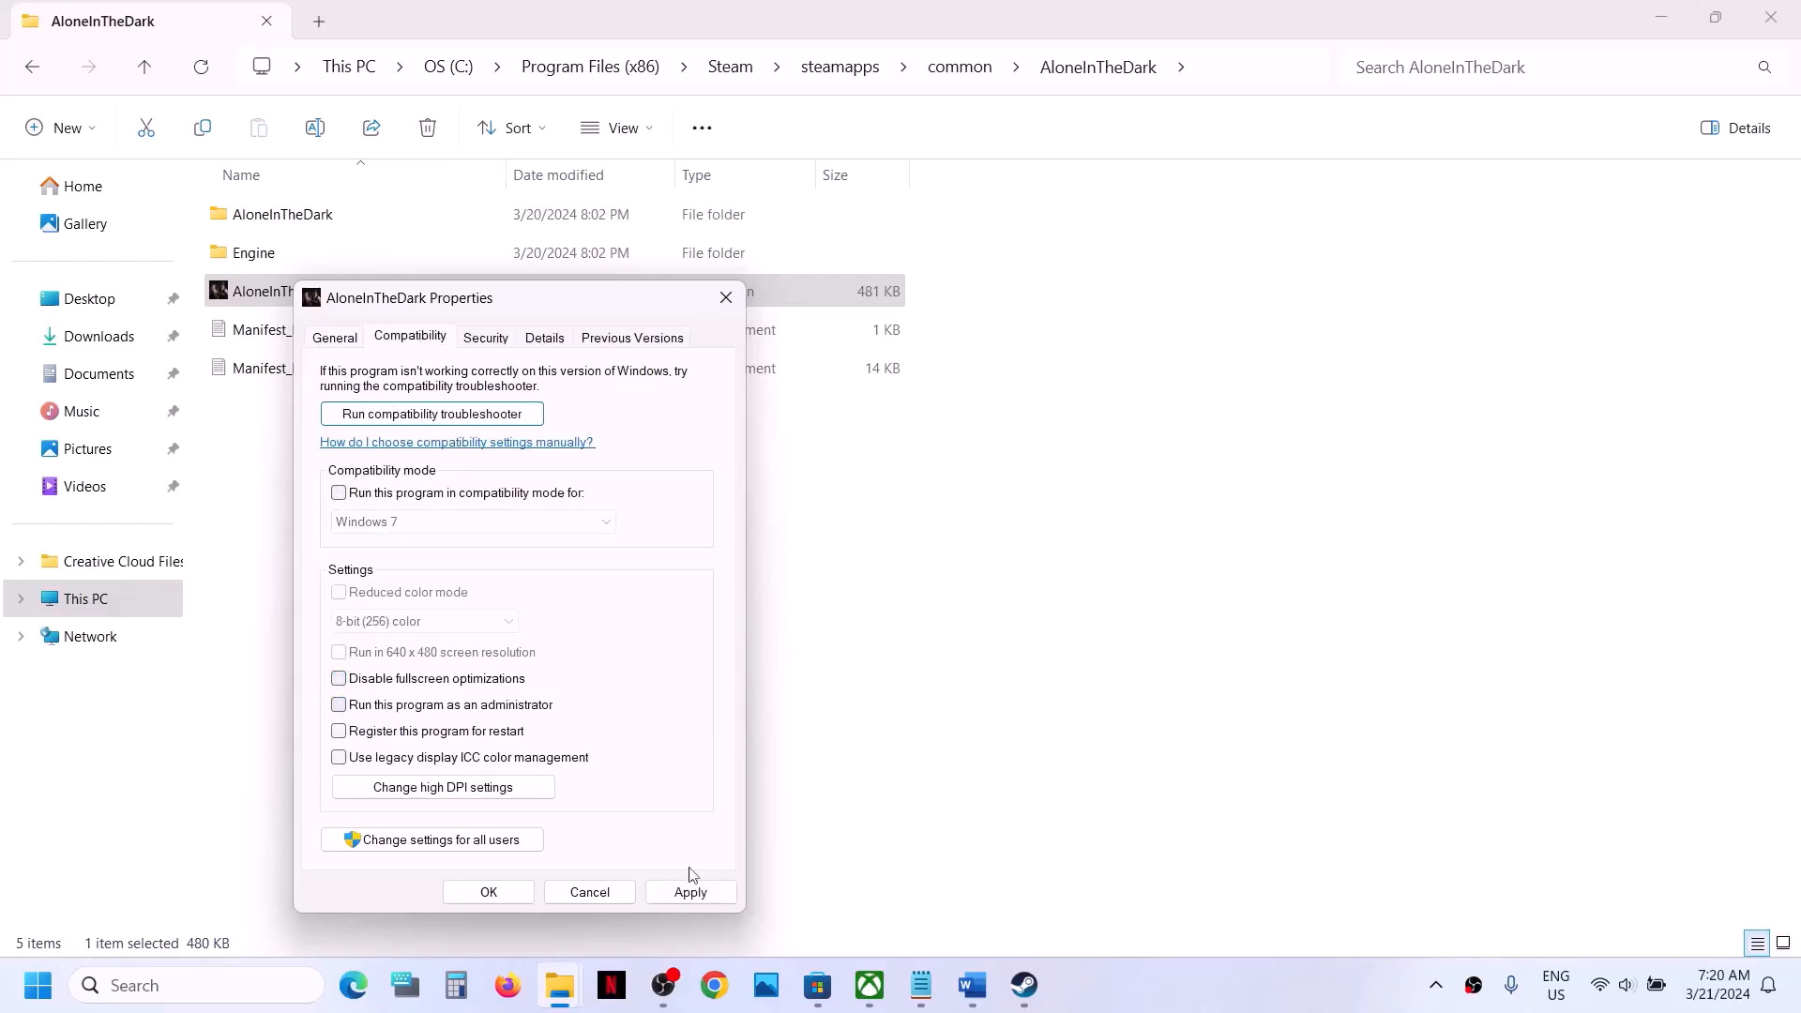
{"action": "left_click", "coordinate": [471, 894]}
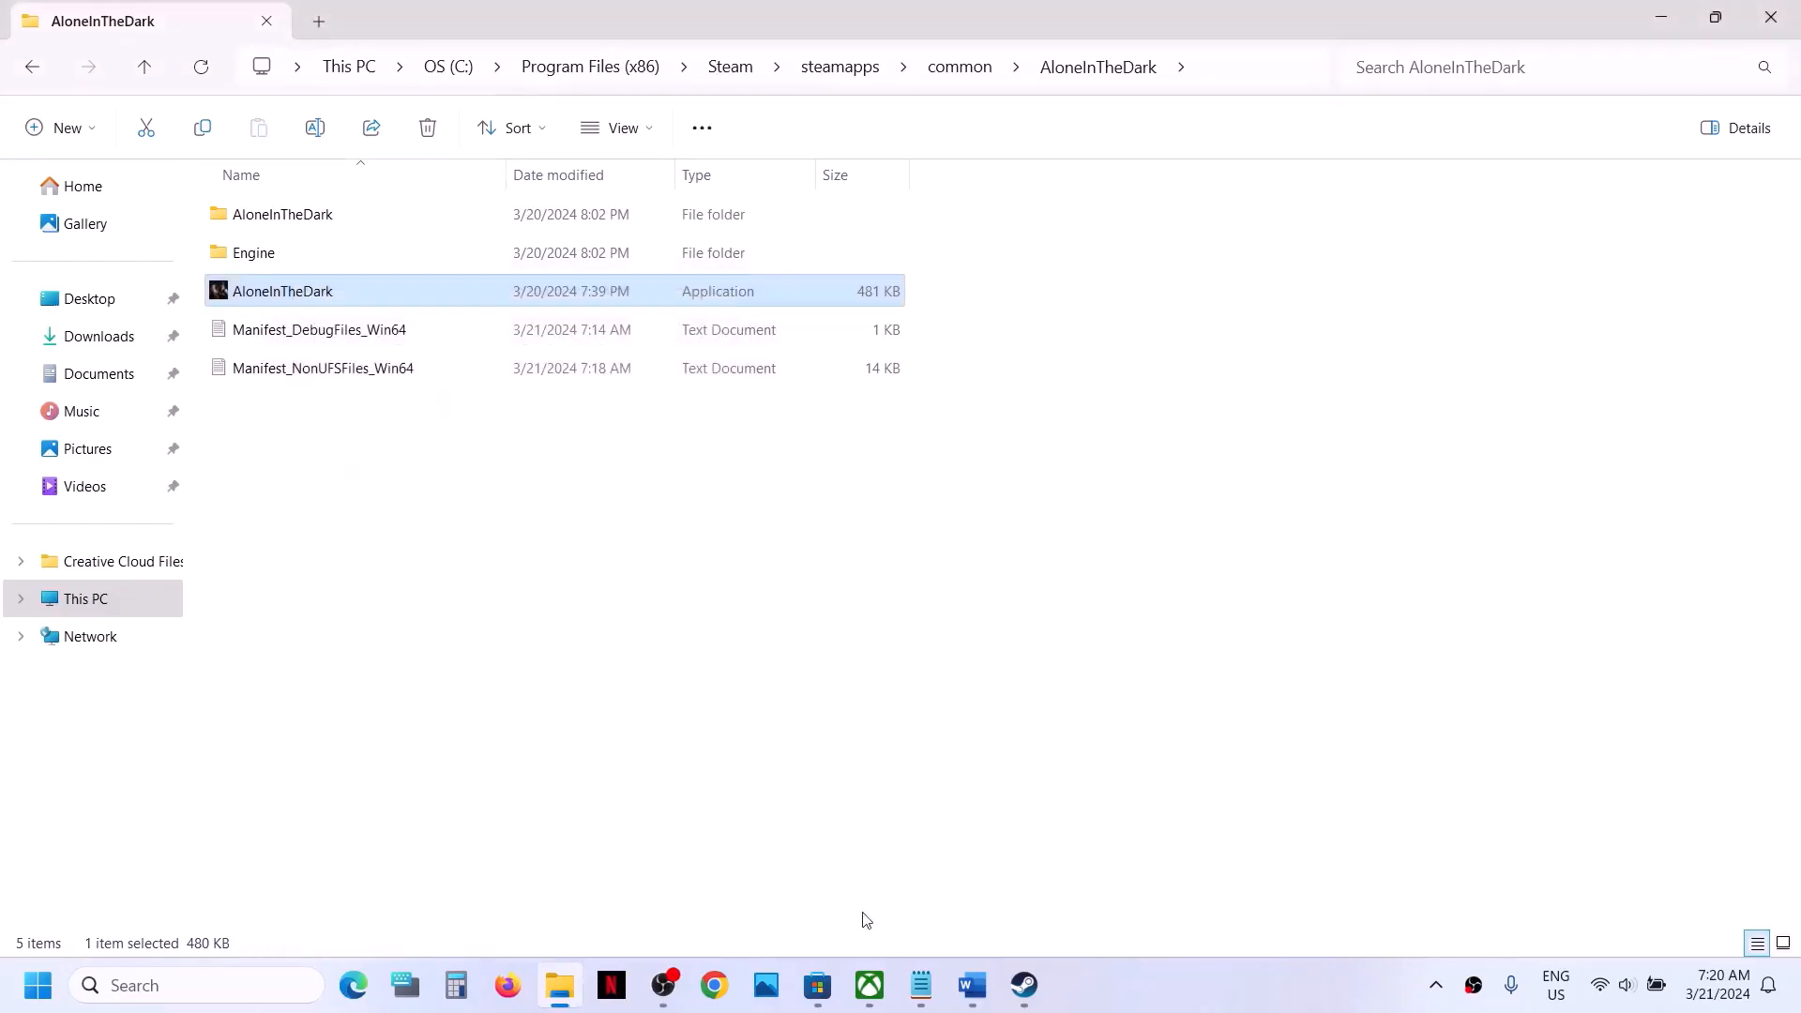
- Dismiss Steam's special offers window and highlight "Verify the game files" under Step 5 in the Word checklist
{"action": "left_click", "coordinate": [1024, 985]}
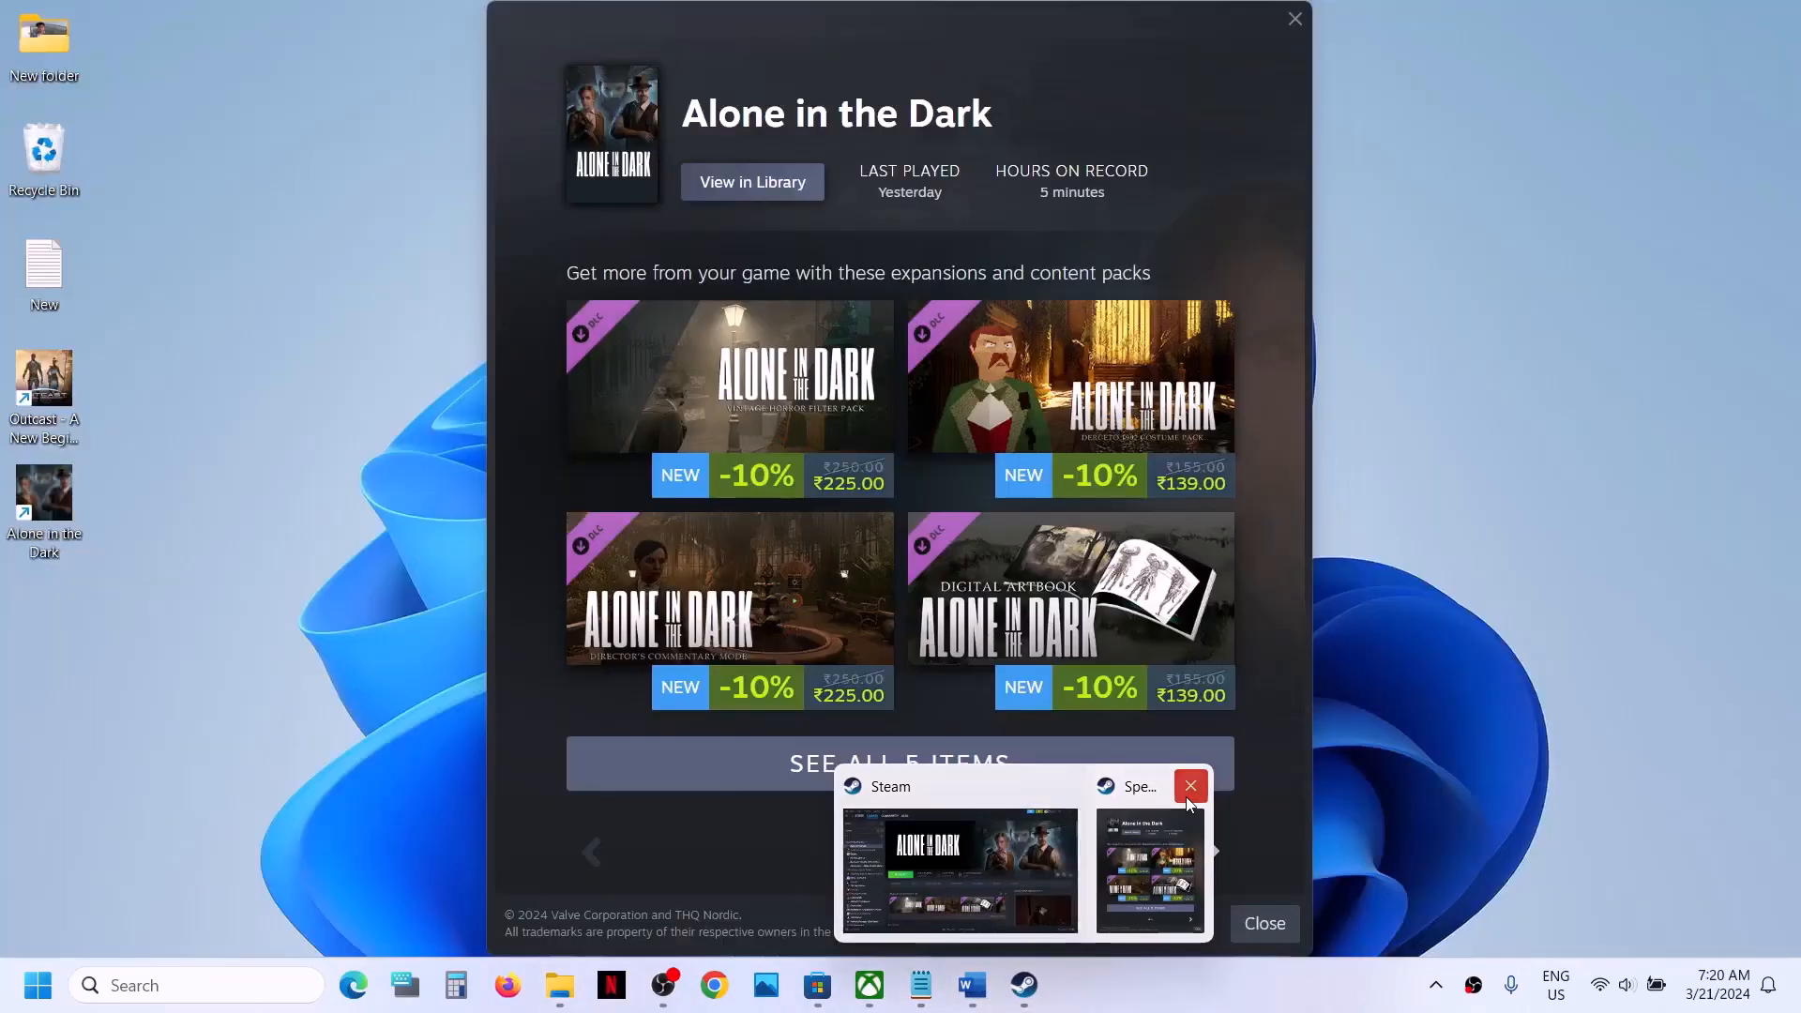
{"action": "left_click", "coordinate": [1191, 786]}
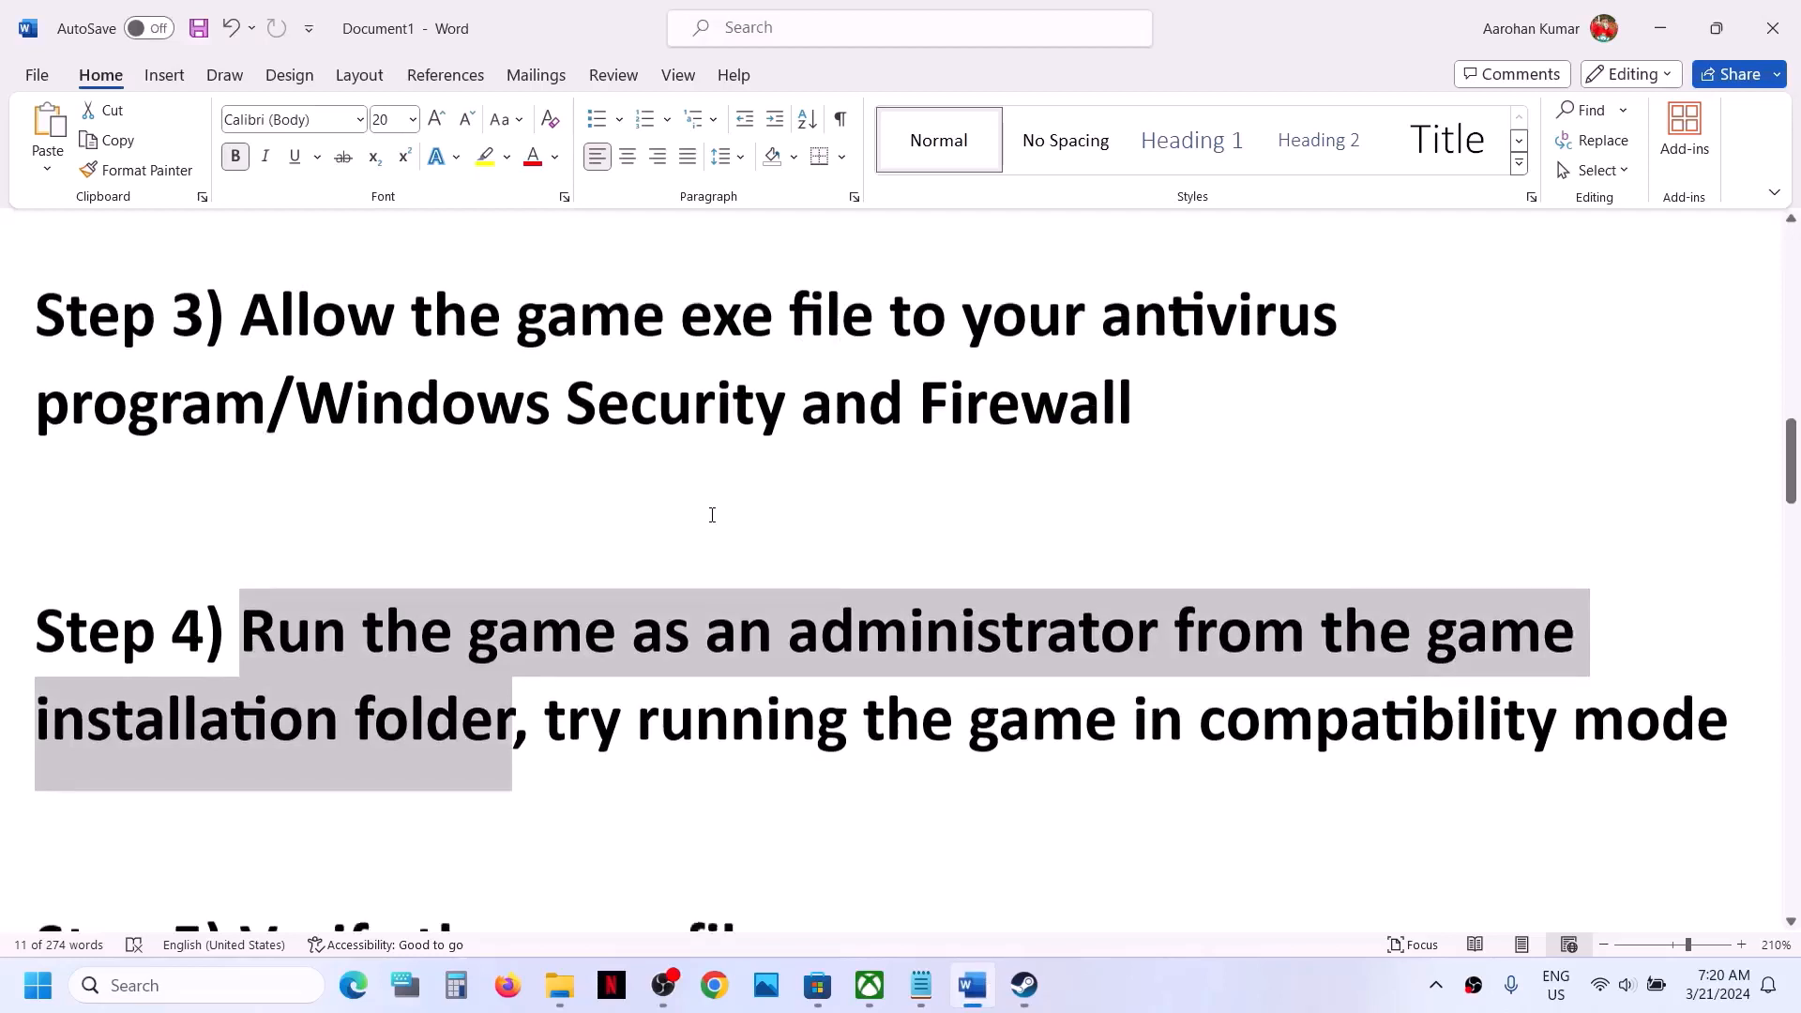
{"action": "scroll", "coordinate": [712, 514], "scroll_direction": "down", "scroll_amount": 3}
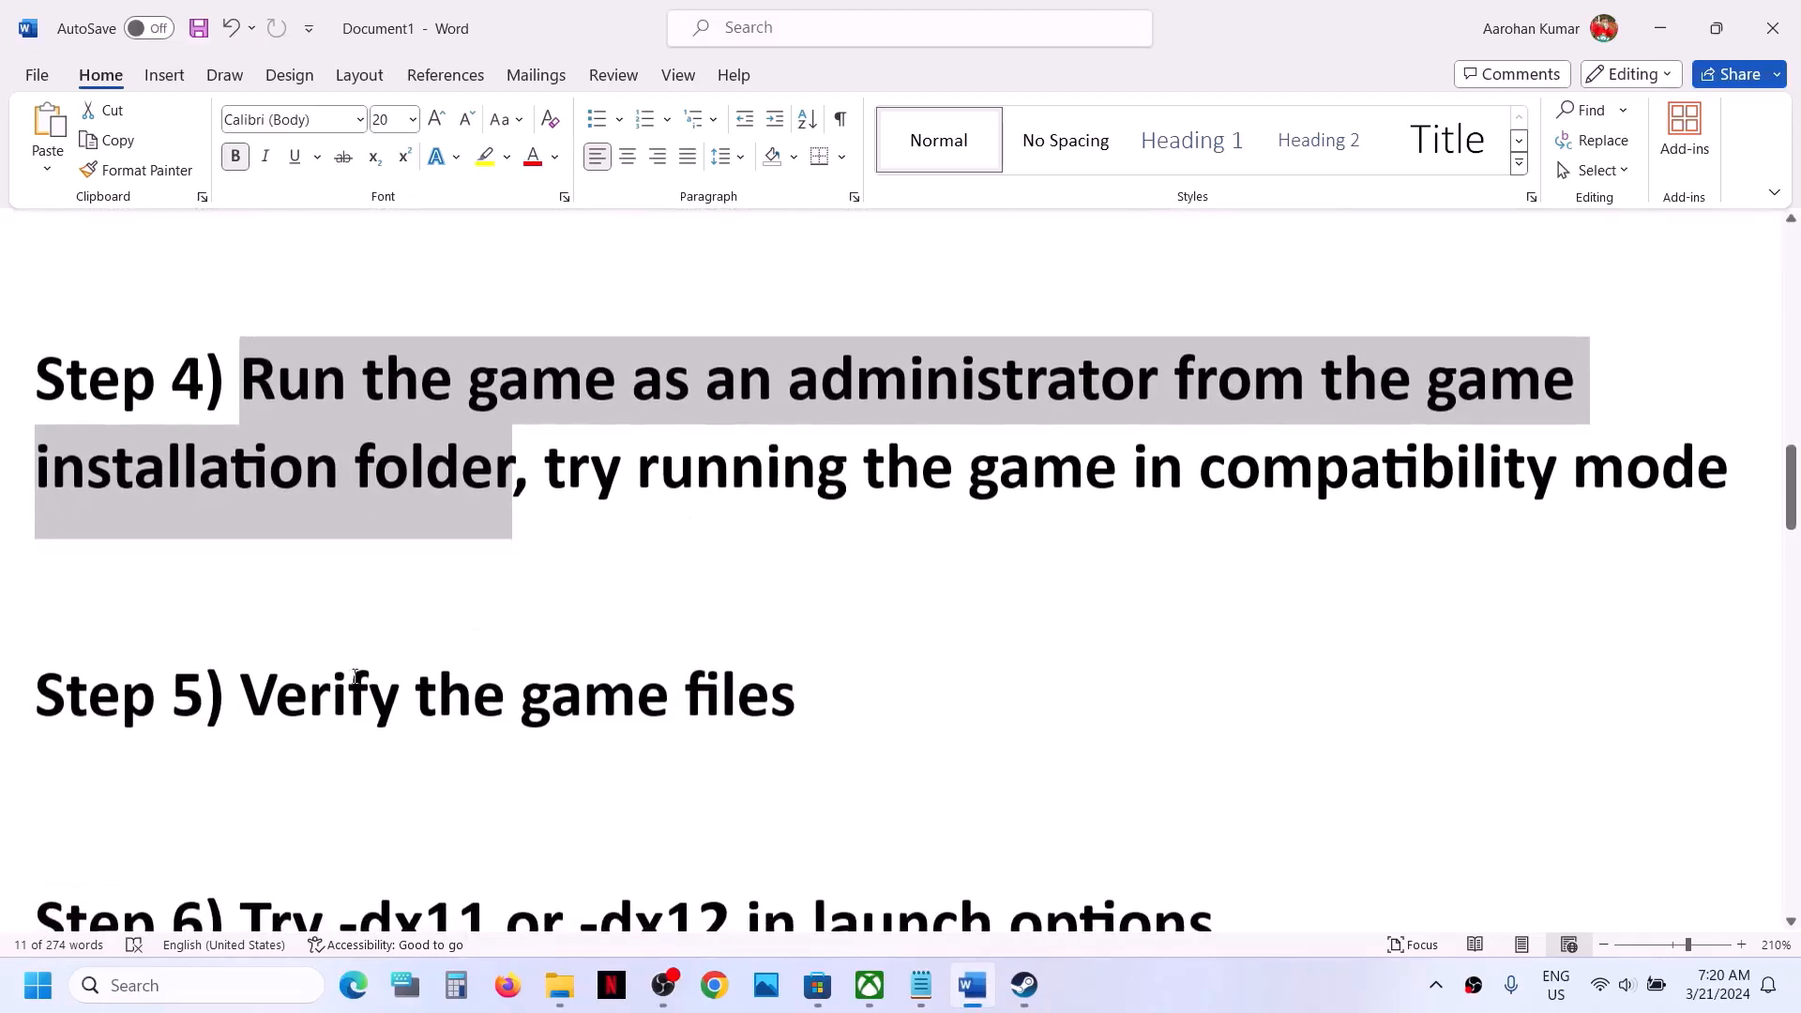
{"action": "left_click_drag", "start_coordinate": [242, 694], "coordinate": [822, 668]}
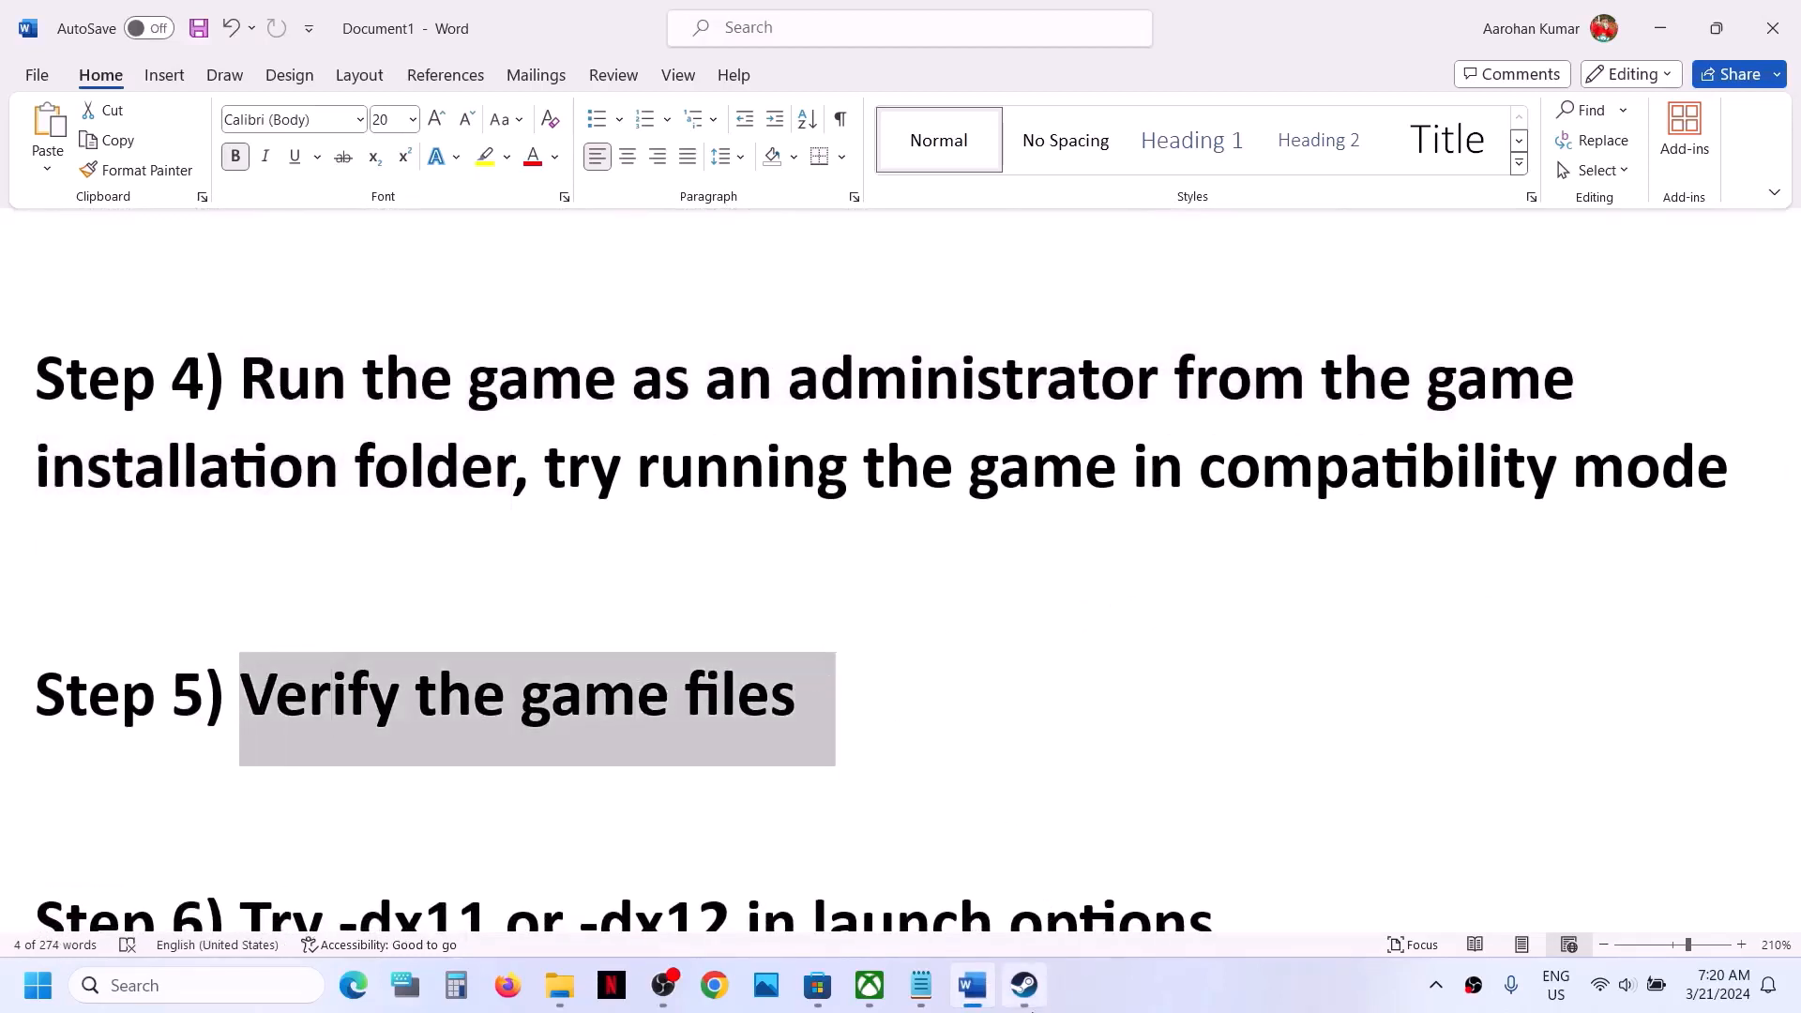
- Look up the file integrity verification option in the Installed Files properties of Alone in the Dark in Steam, and close the properties
{"action": "left_click", "coordinate": [1024, 984]}
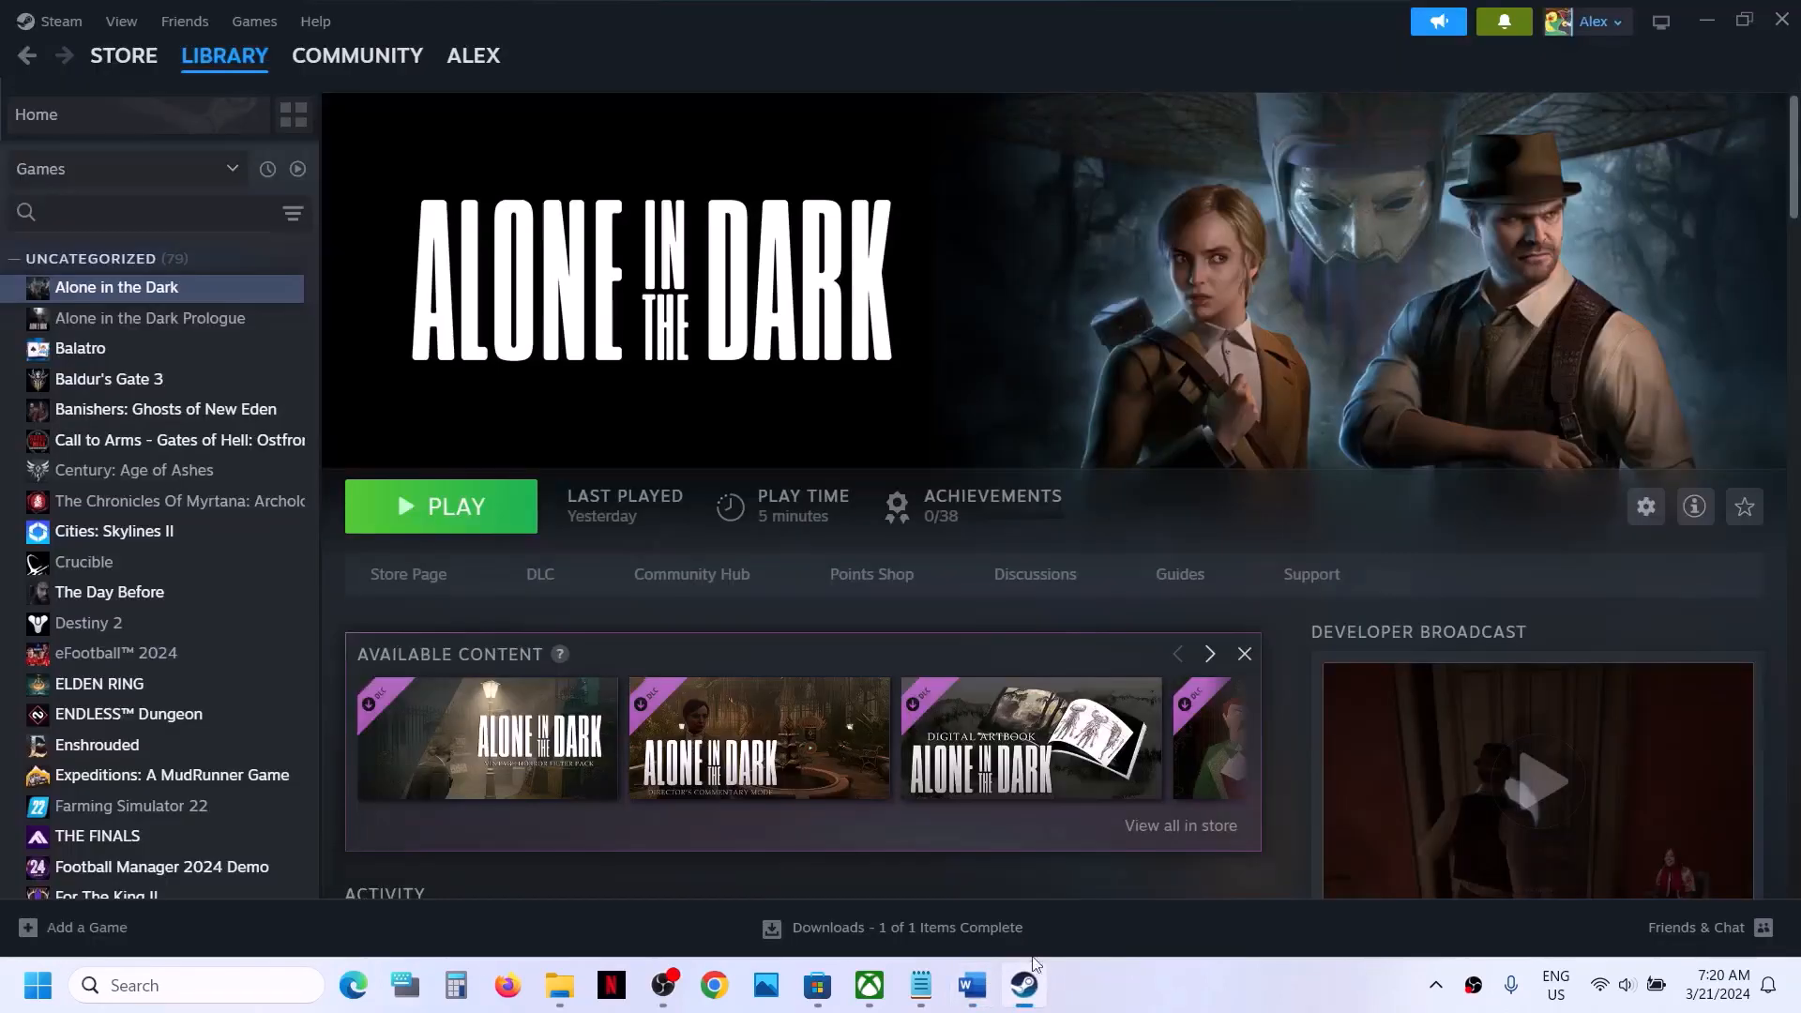
{"action": "right_click", "coordinate": [225, 293]}
{"action": "mouse_move", "coordinate": [324, 441]}
{"action": "left_click", "coordinate": [319, 474]}
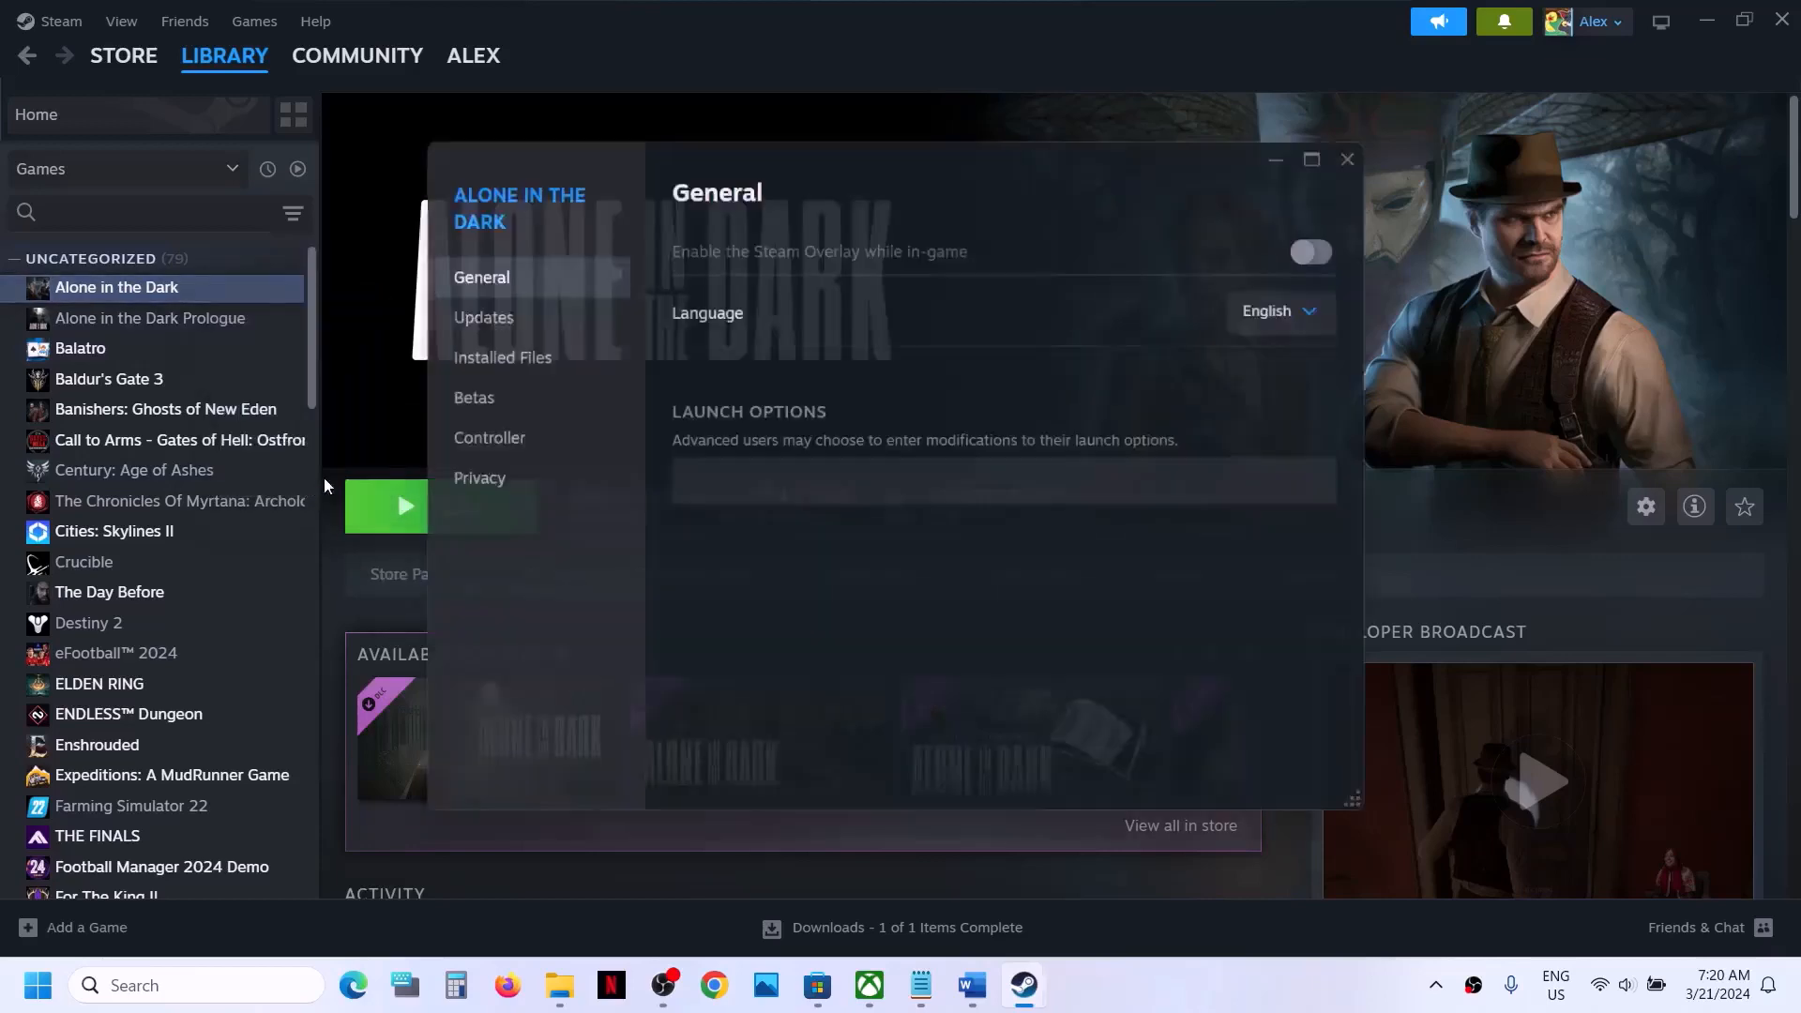
{"action": "left_click", "coordinate": [498, 360]}
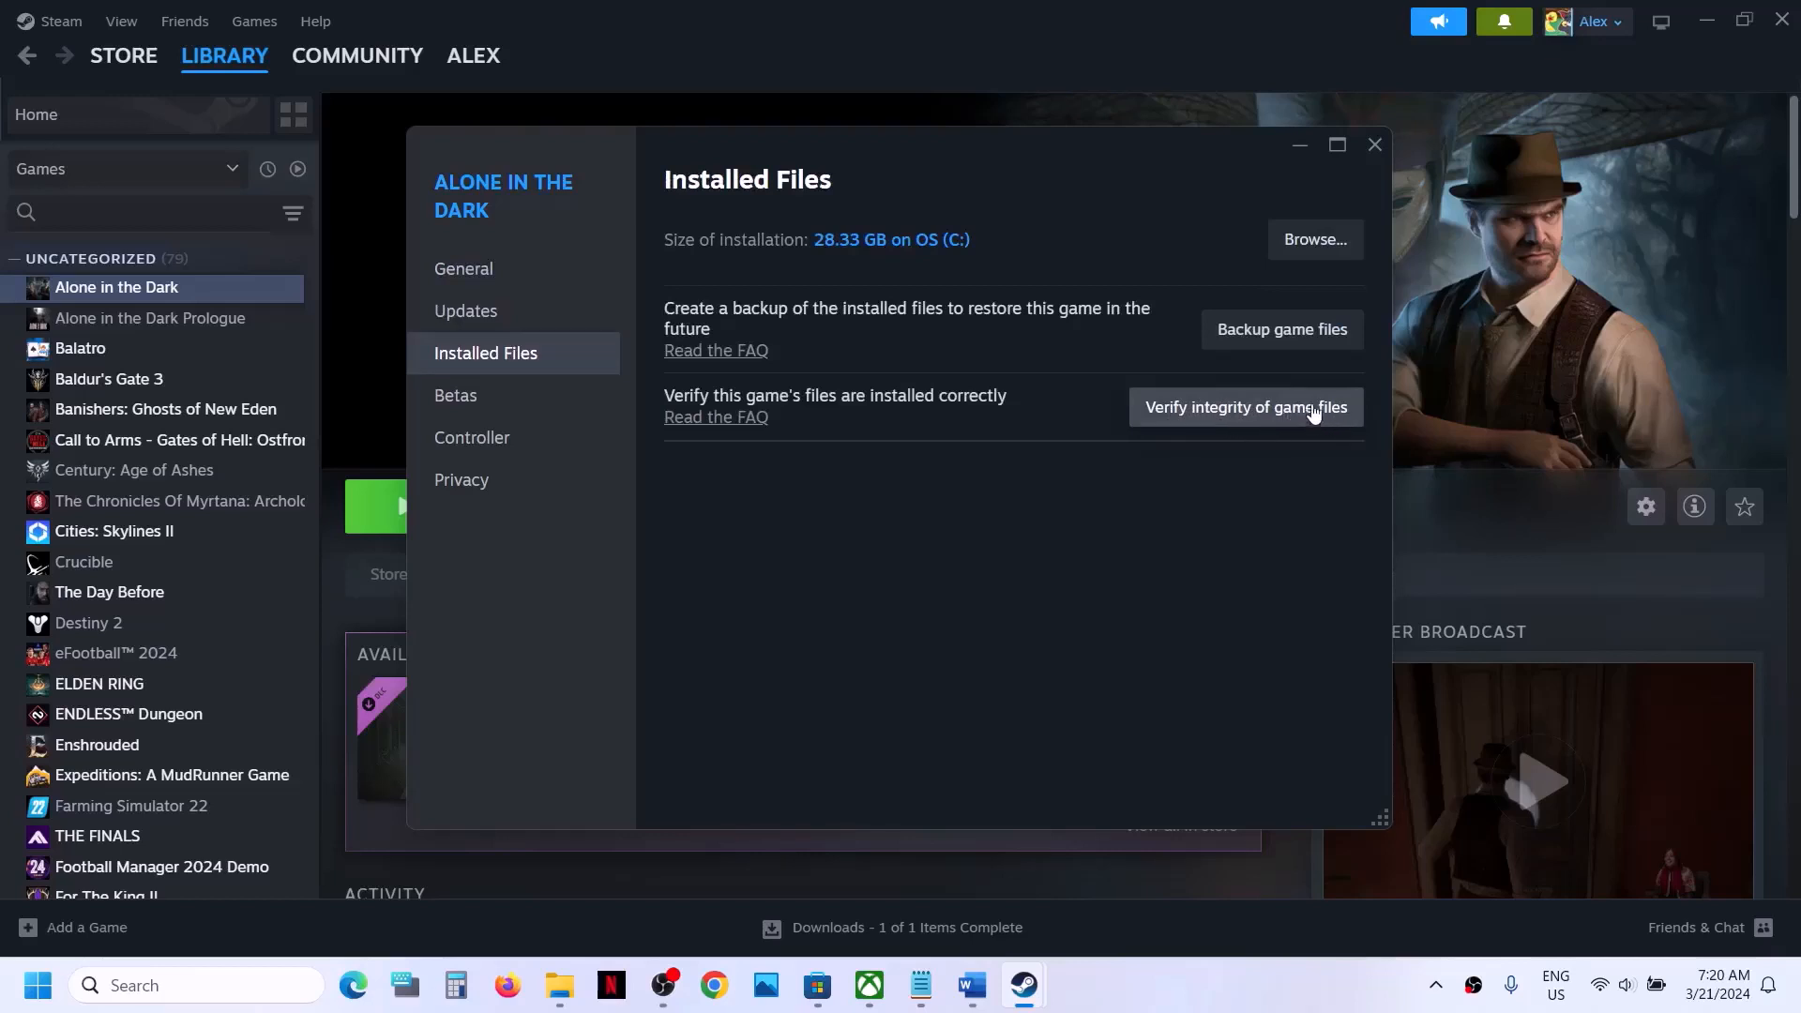
{"action": "left_click", "coordinate": [1375, 145]}
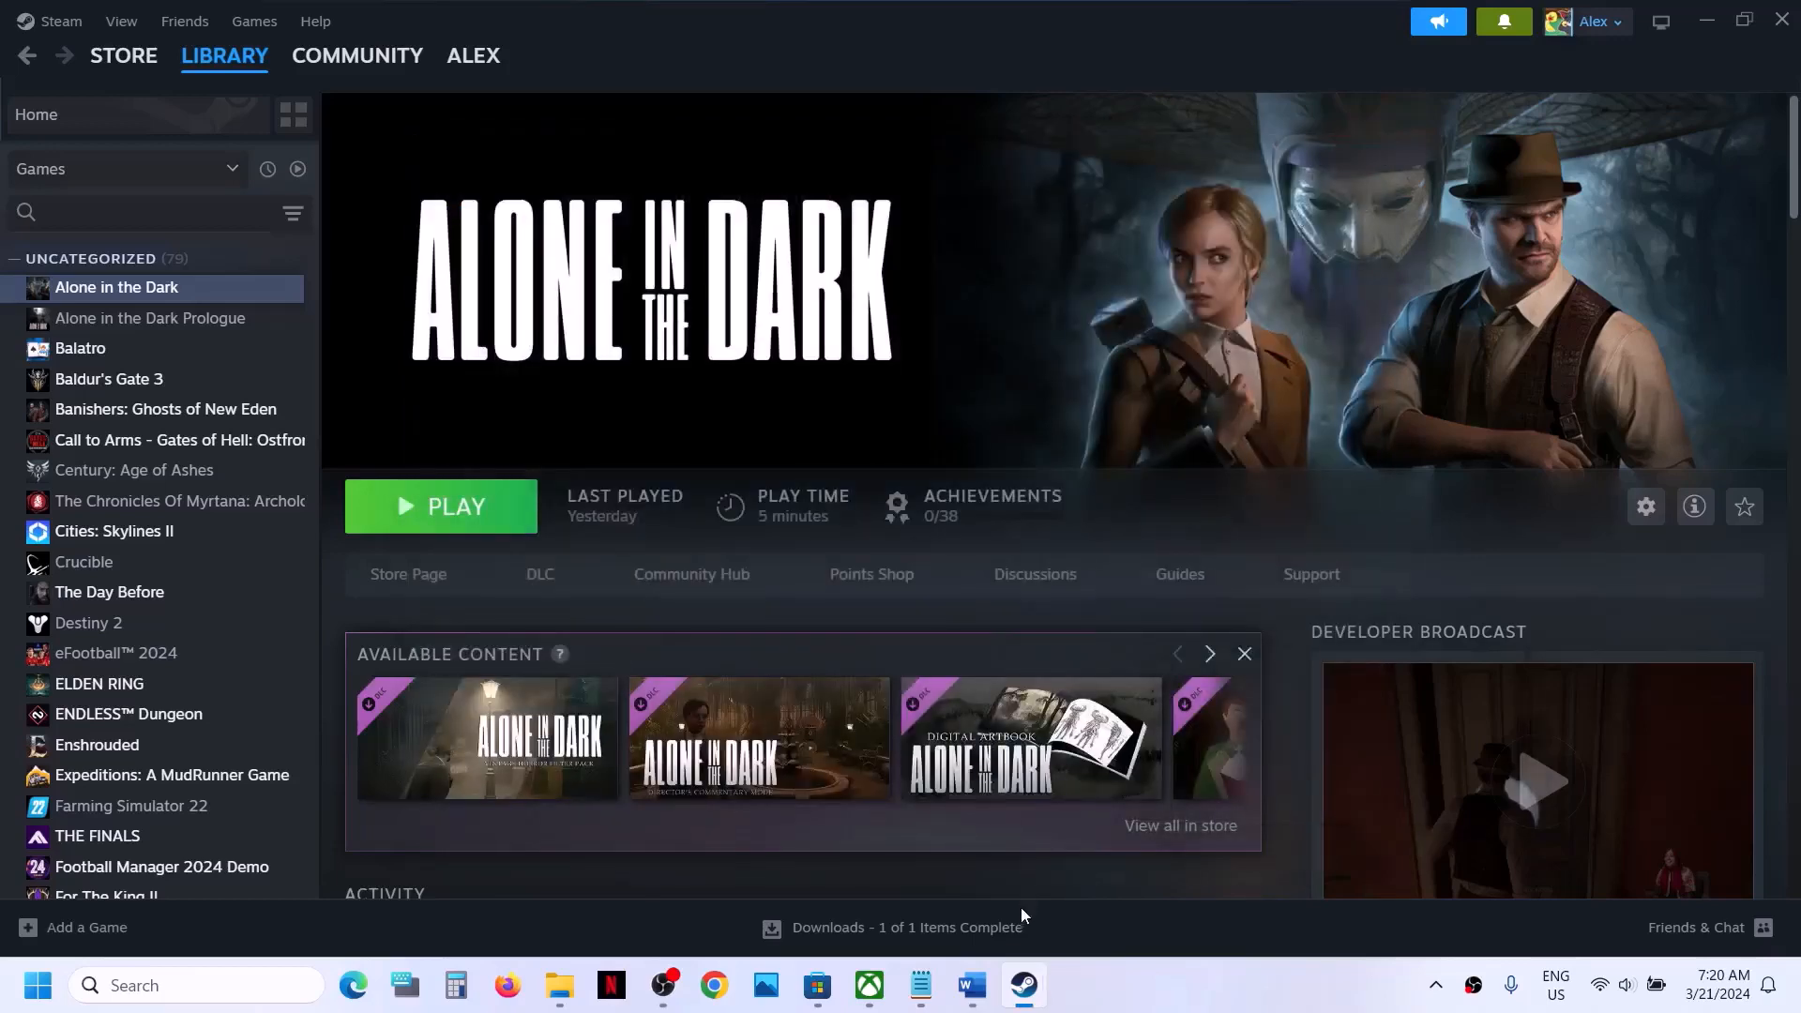
- Return to the Word checklist and highlight the -dx11 or -dx12 launch options text in Step 6
{"action": "left_click", "coordinate": [971, 985]}
{"action": "scroll", "coordinate": [926, 744], "scroll_direction": "down", "scroll_amount": 2}
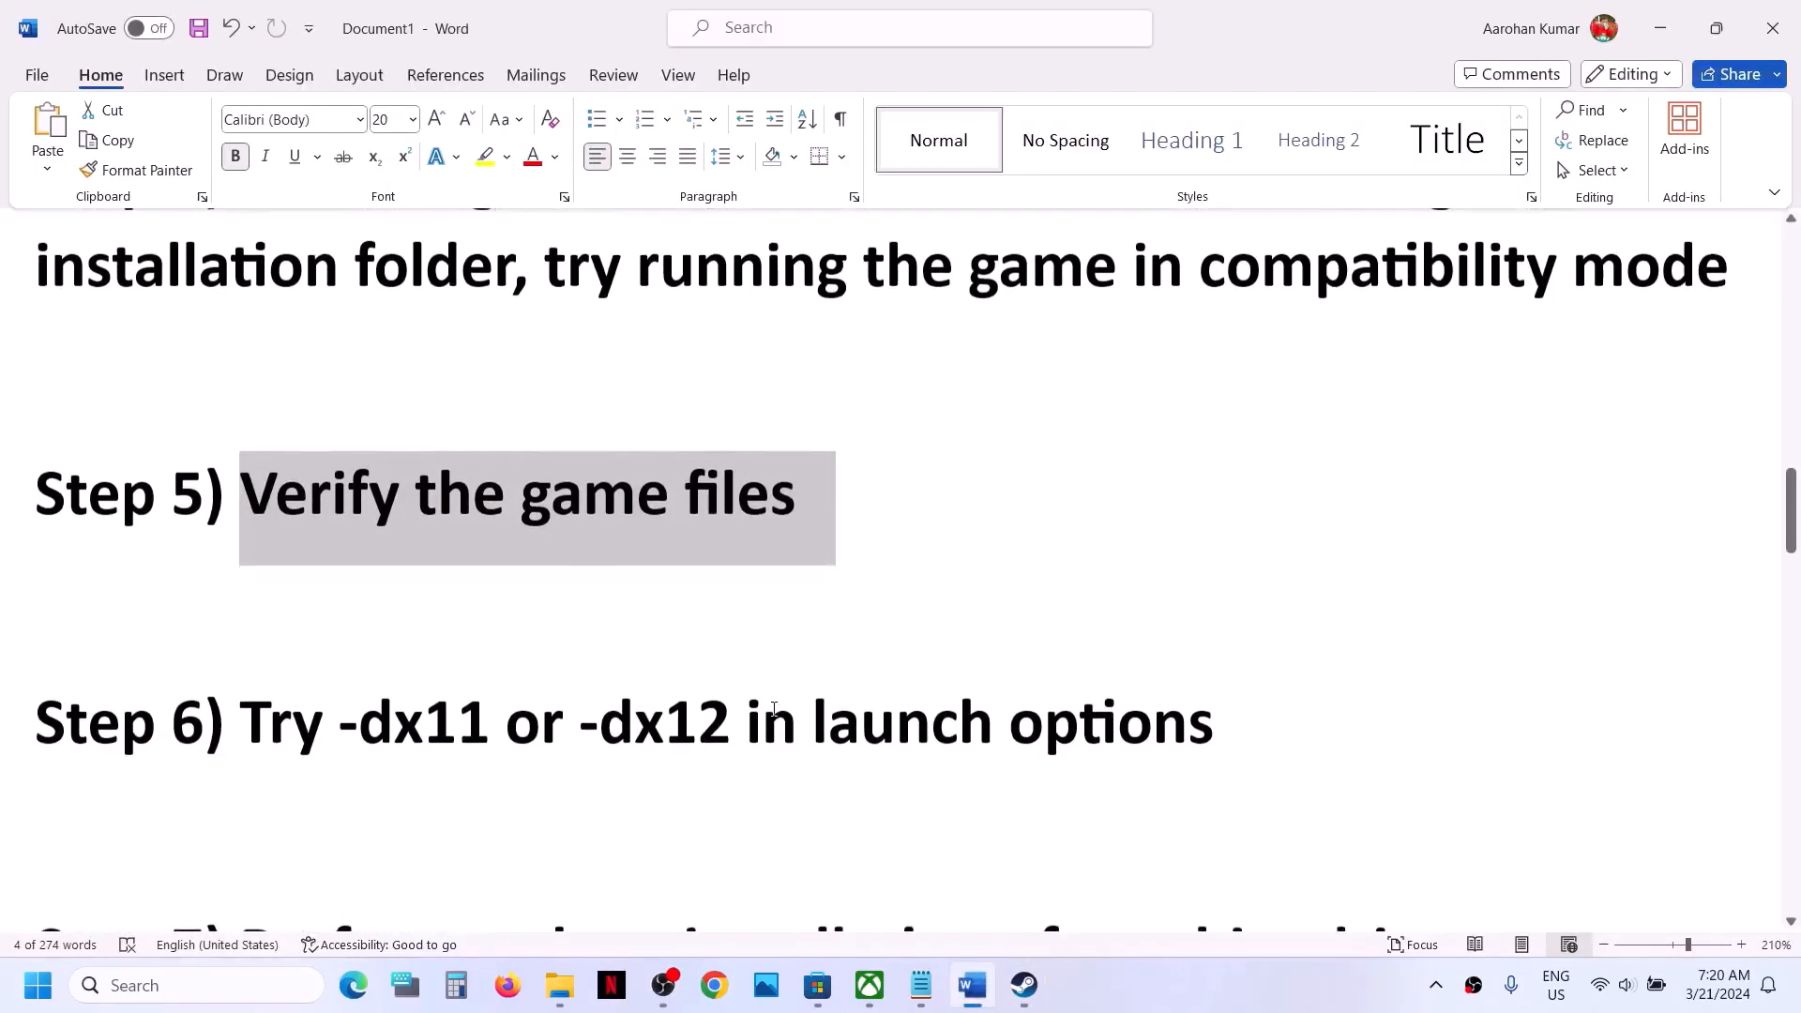
{"action": "left_click_drag", "start_coordinate": [360, 737], "coordinate": [992, 737]}
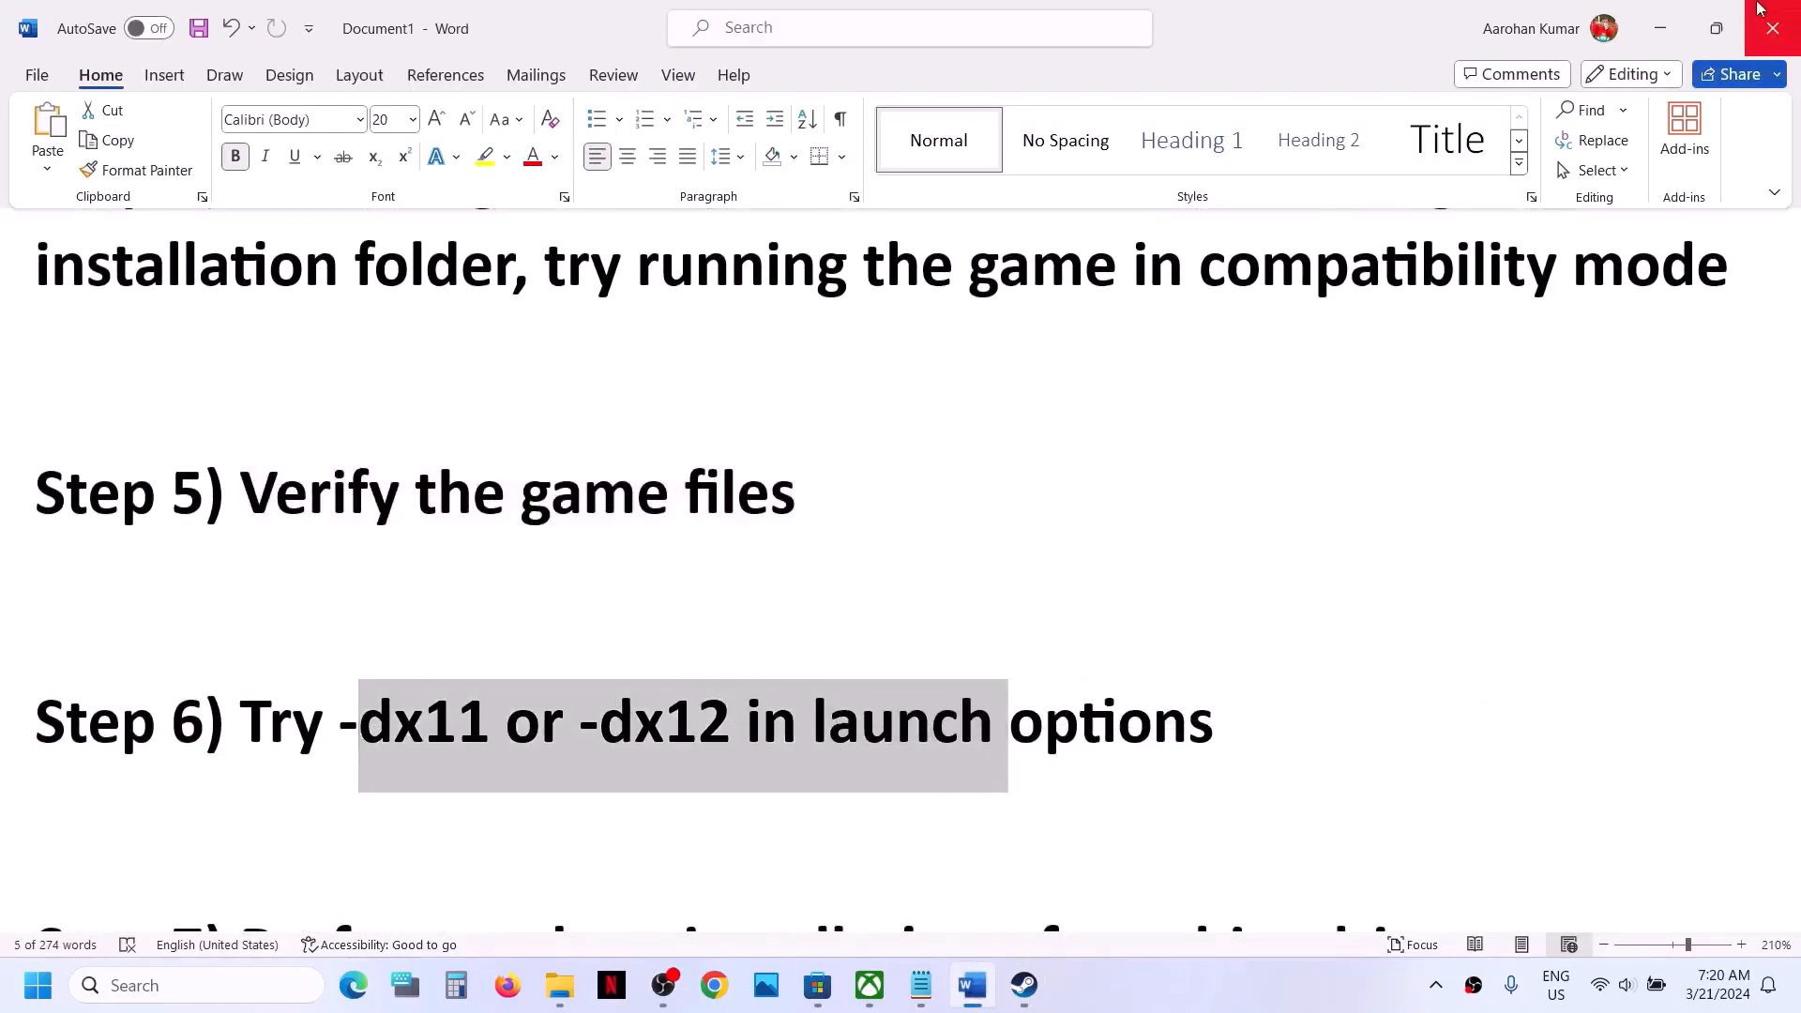
- Set the launch options of Alone in the Dark in Steam to -dx11 and close its properties
{"action": "left_click", "coordinate": [1659, 28]}
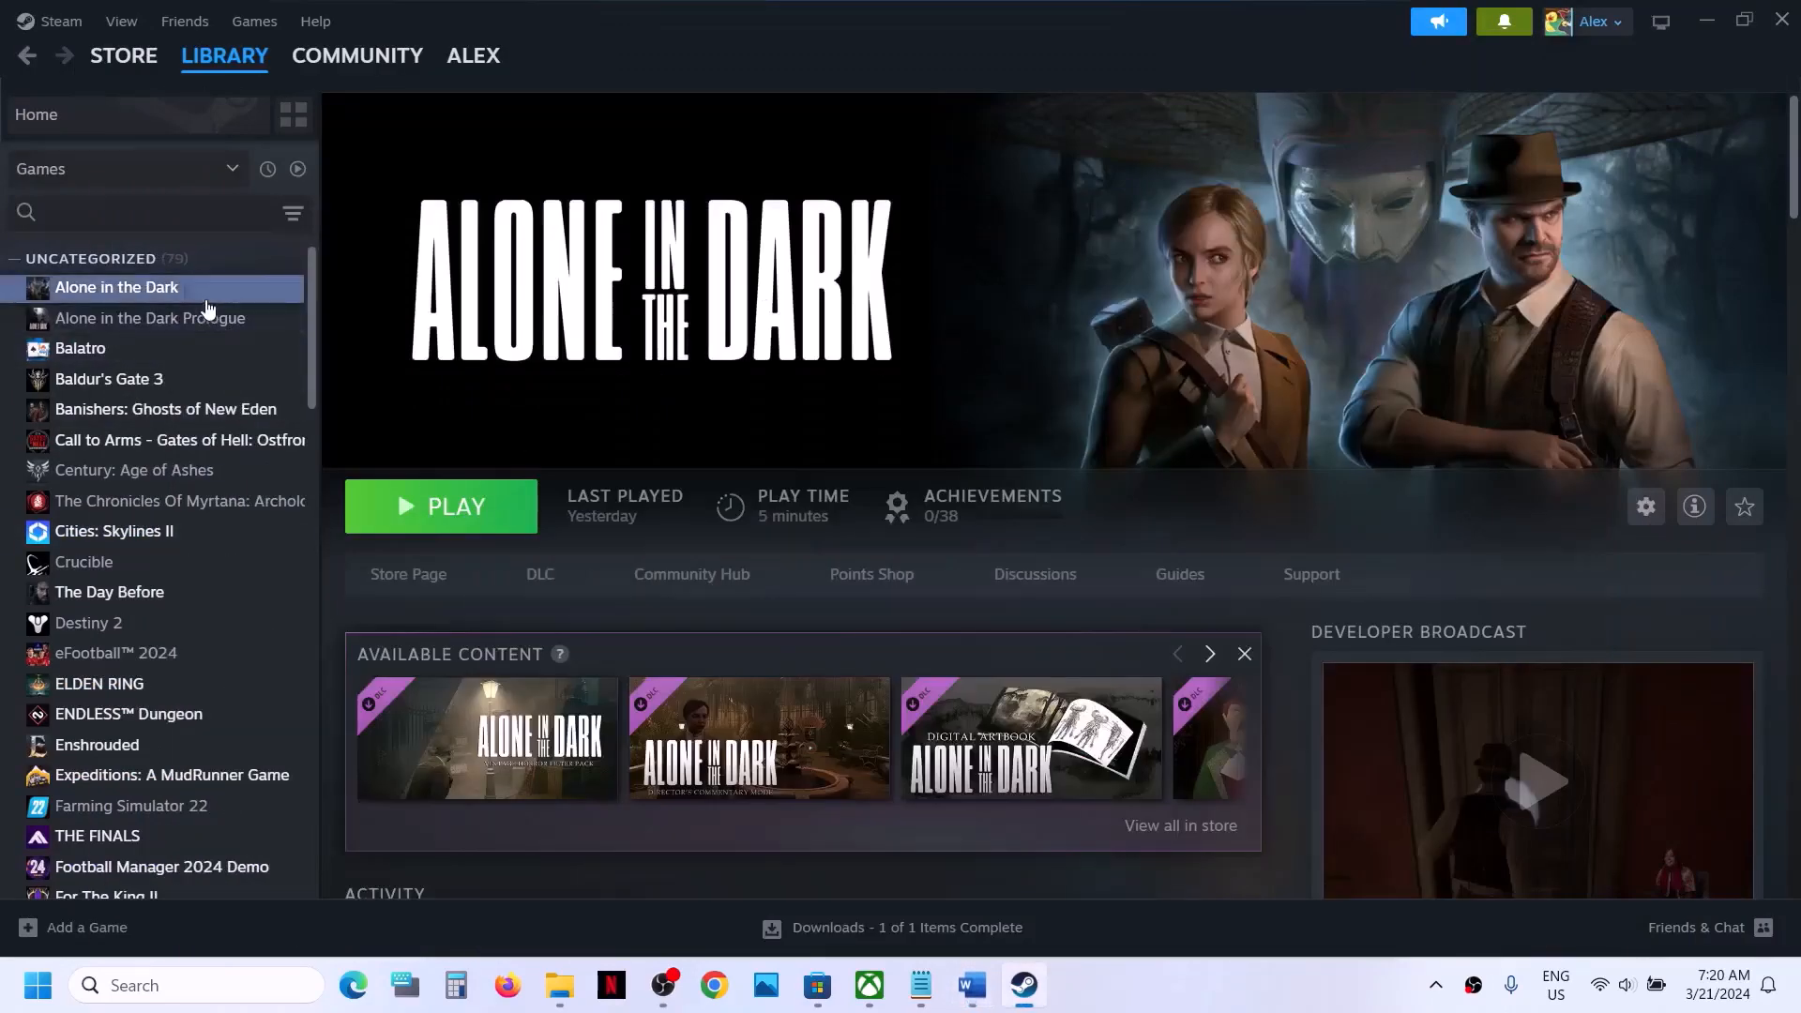
{"action": "right_click", "coordinate": [208, 298]}
{"action": "mouse_move", "coordinate": [275, 446]}
{"action": "left_click", "coordinate": [267, 482]}
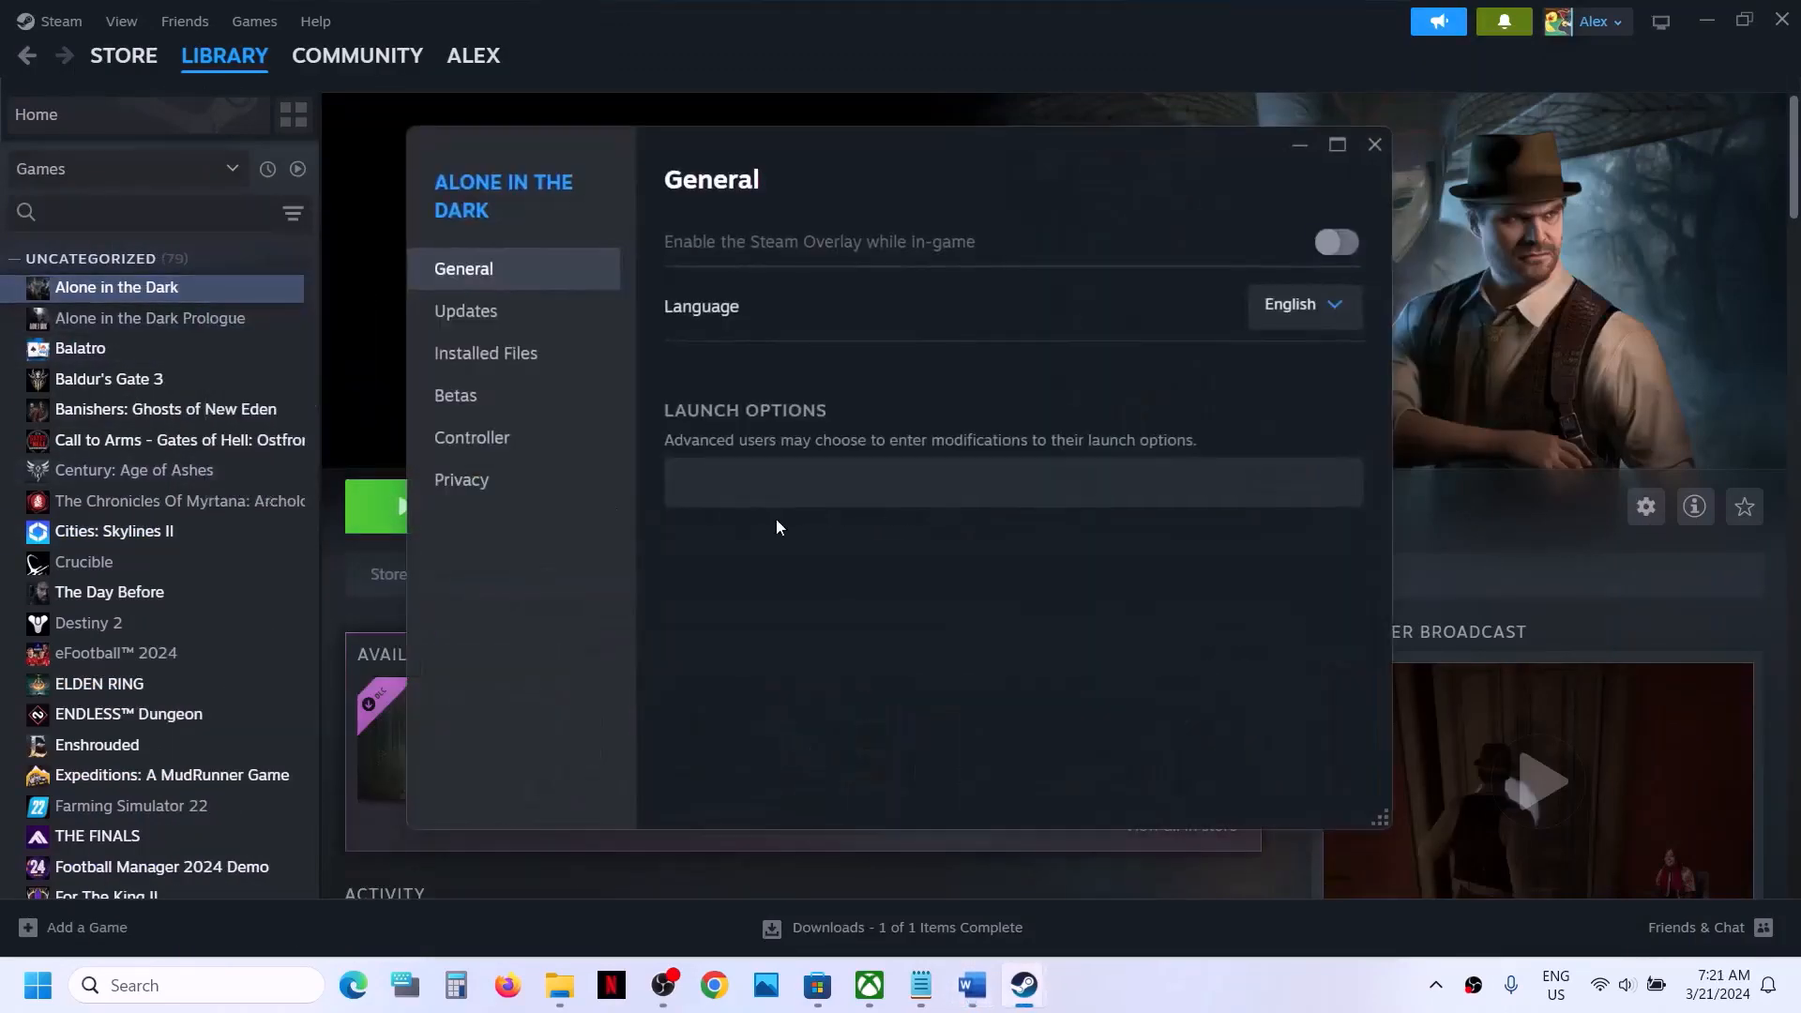
{"action": "left_click", "coordinate": [733, 497]}
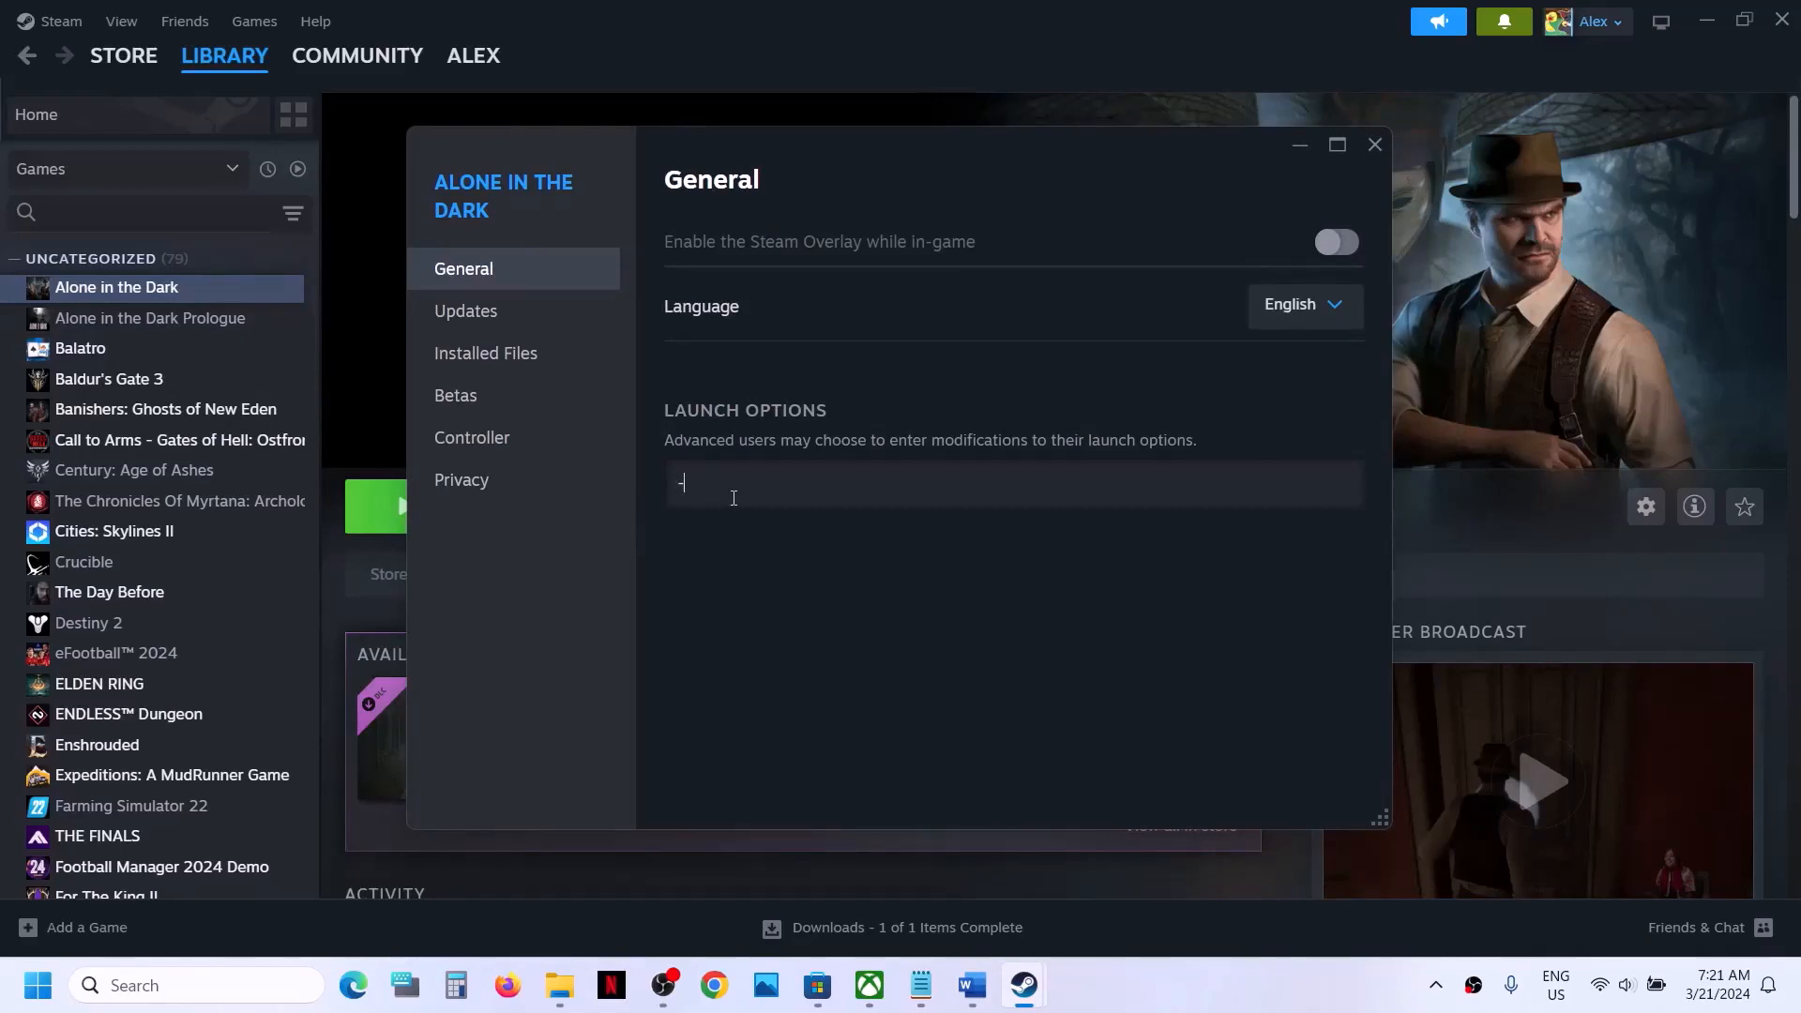
{"action": "left_click", "coordinate": [1375, 147]}
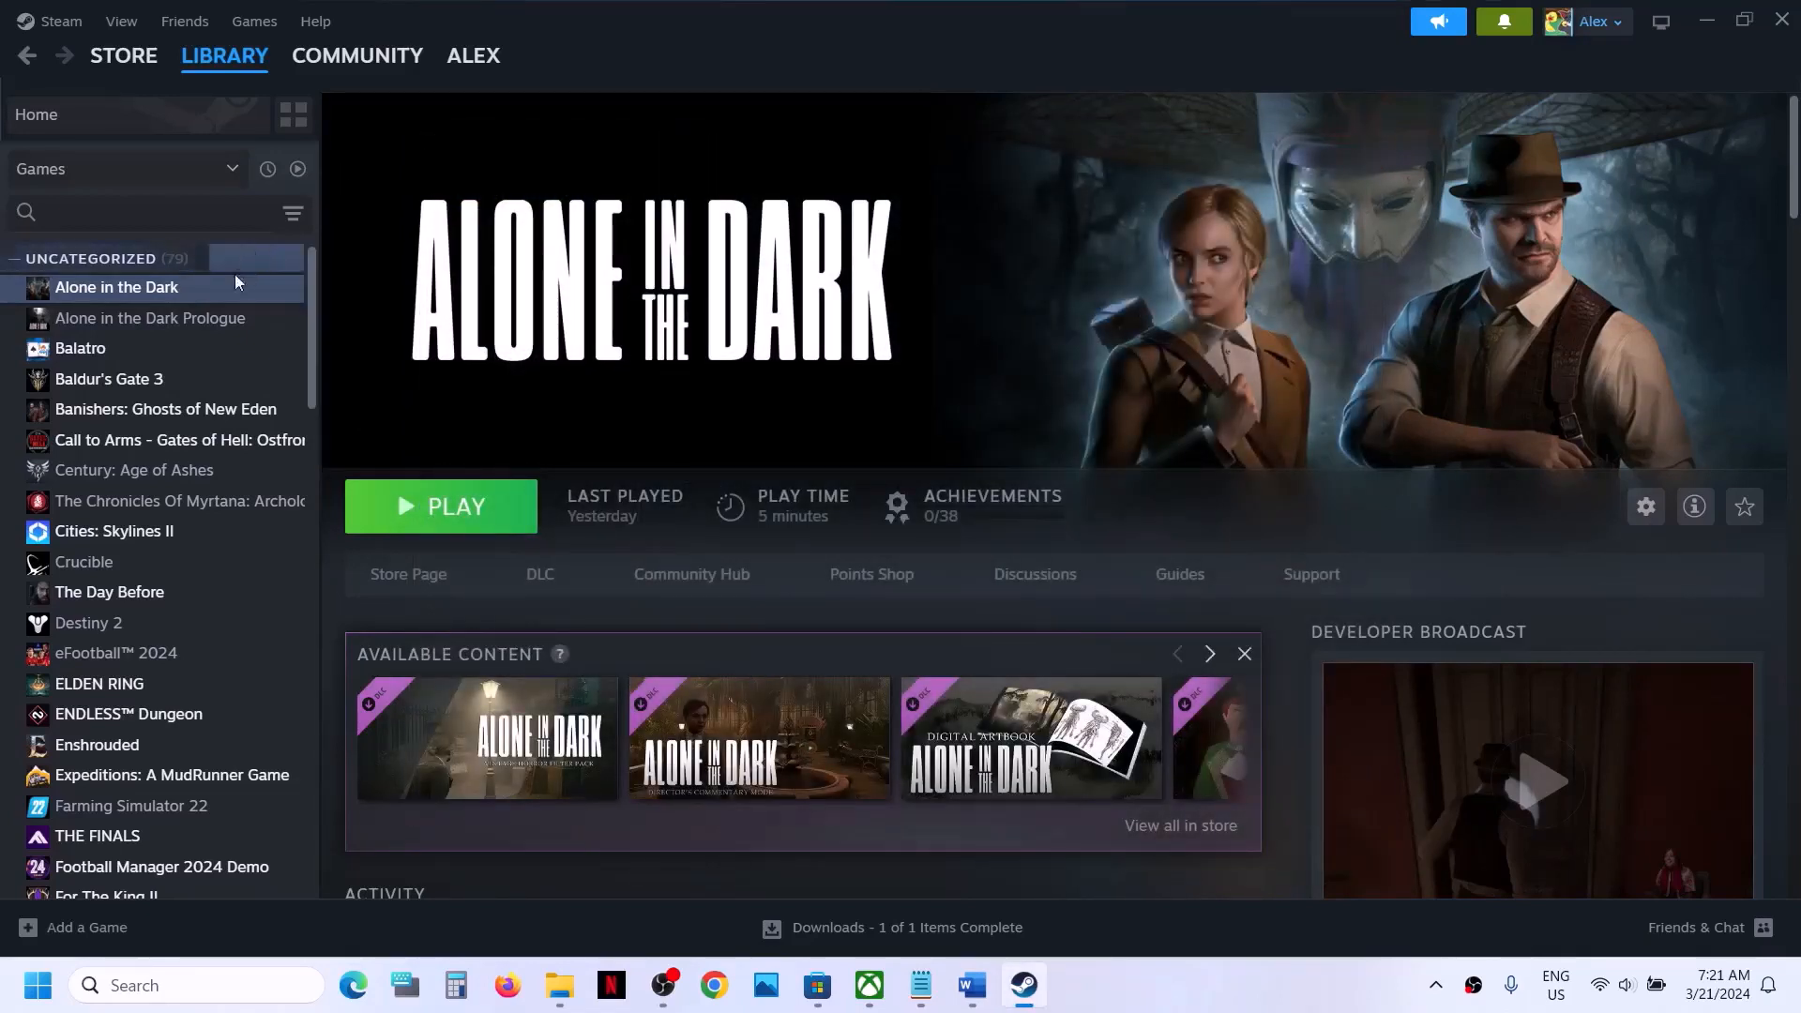
- Replace the launch options of Alone in the Dark with -dx12 and close its properties
{"action": "right_click", "coordinate": [215, 298]}
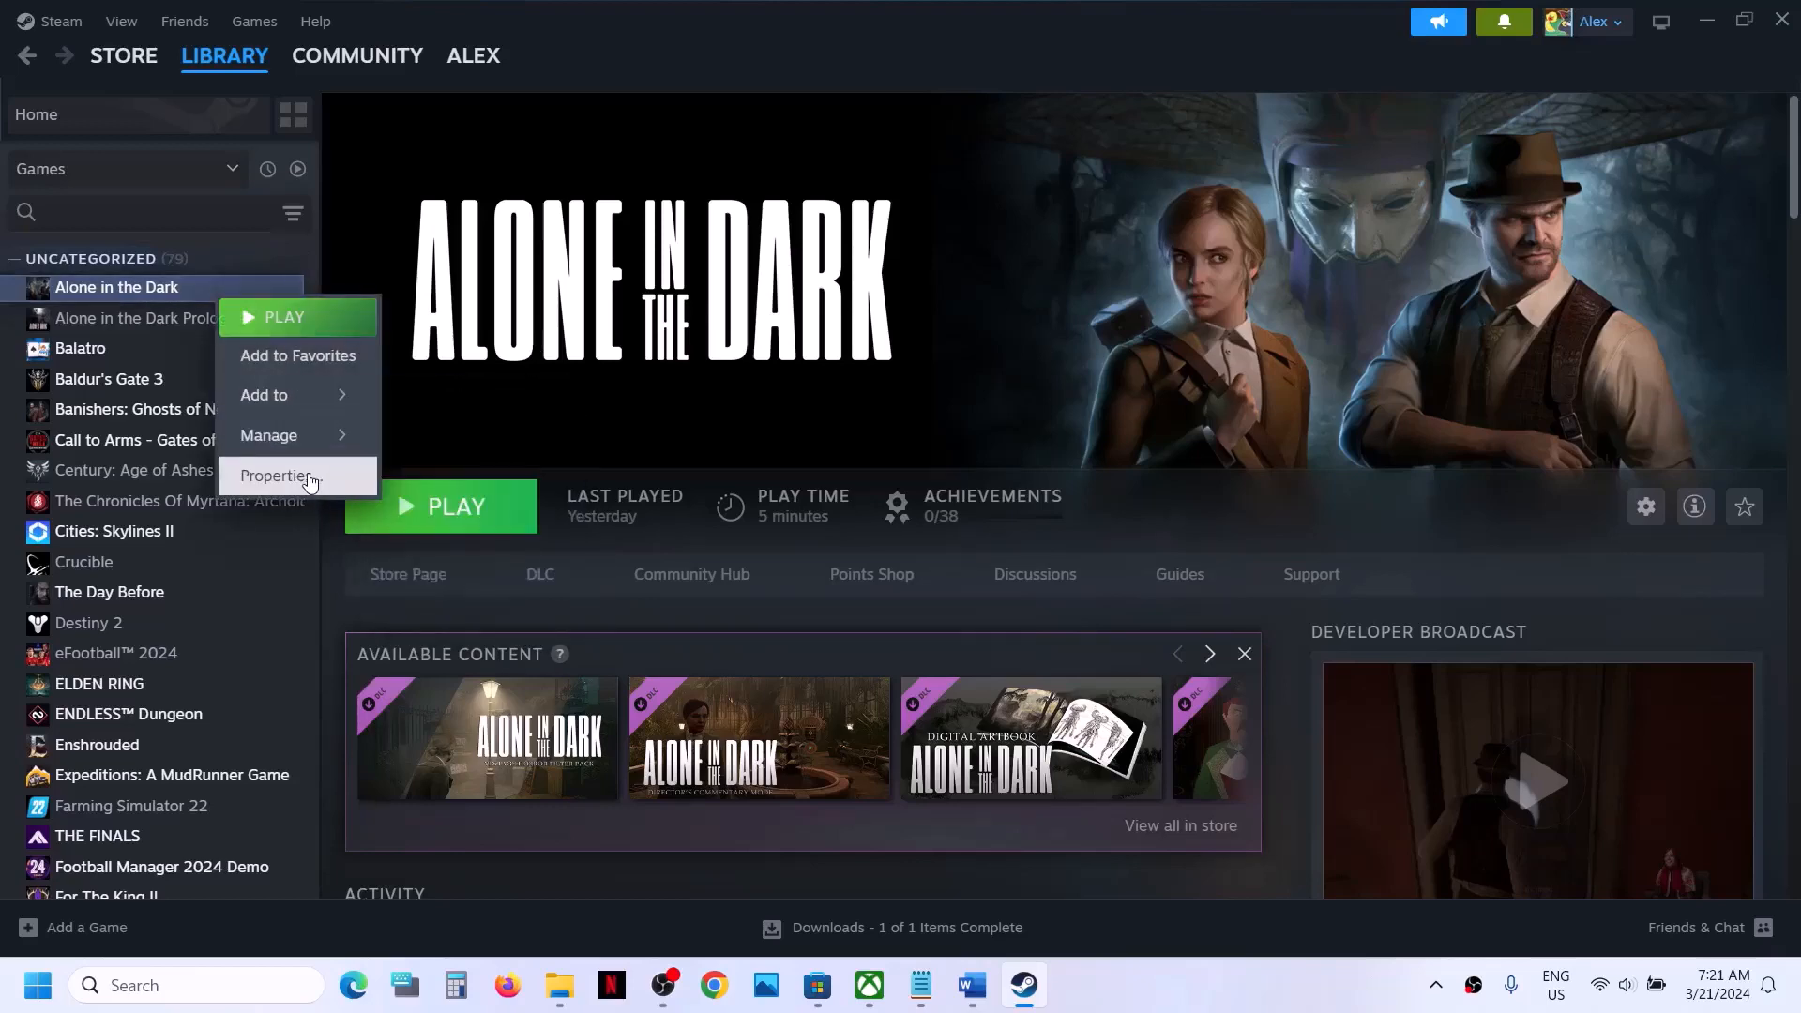
{"action": "left_click", "coordinate": [272, 480]}
{"action": "key", "text": "ctrl+a"}
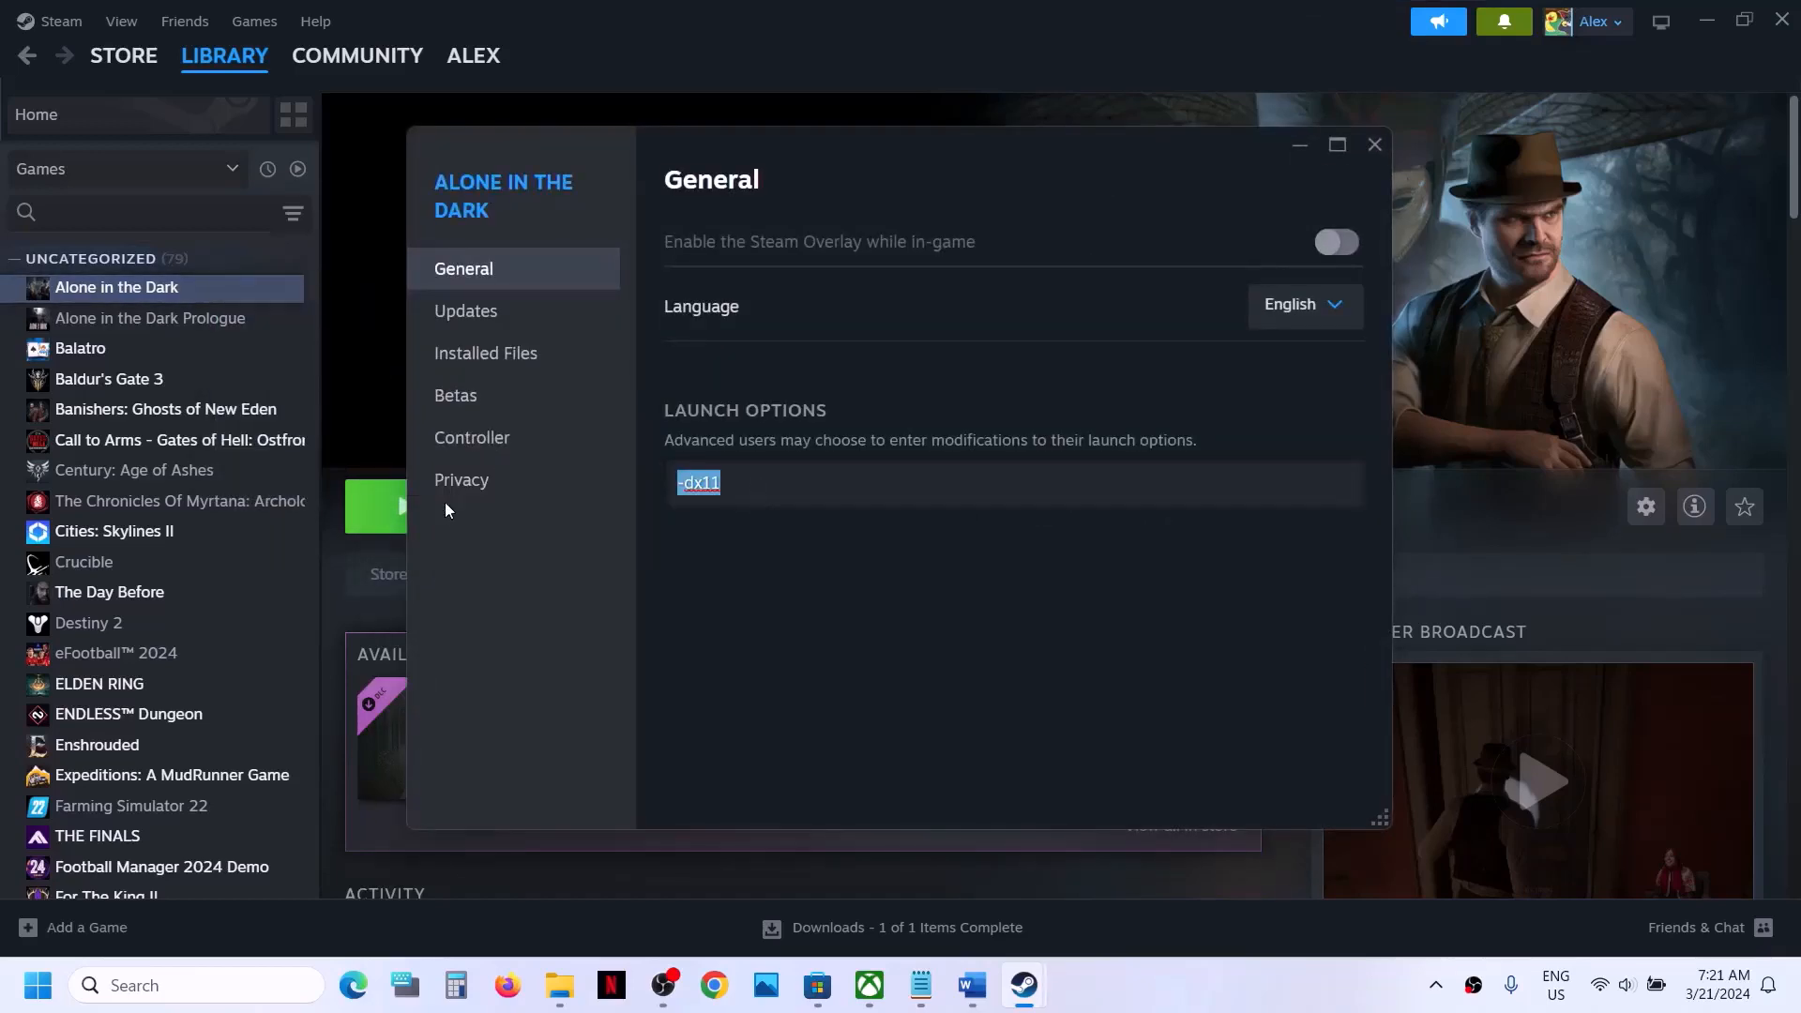
{"action": "type", "text": "-dx12"}
{"action": "left_click", "coordinate": [820, 624]}
{"action": "left_click", "coordinate": [1374, 143]}
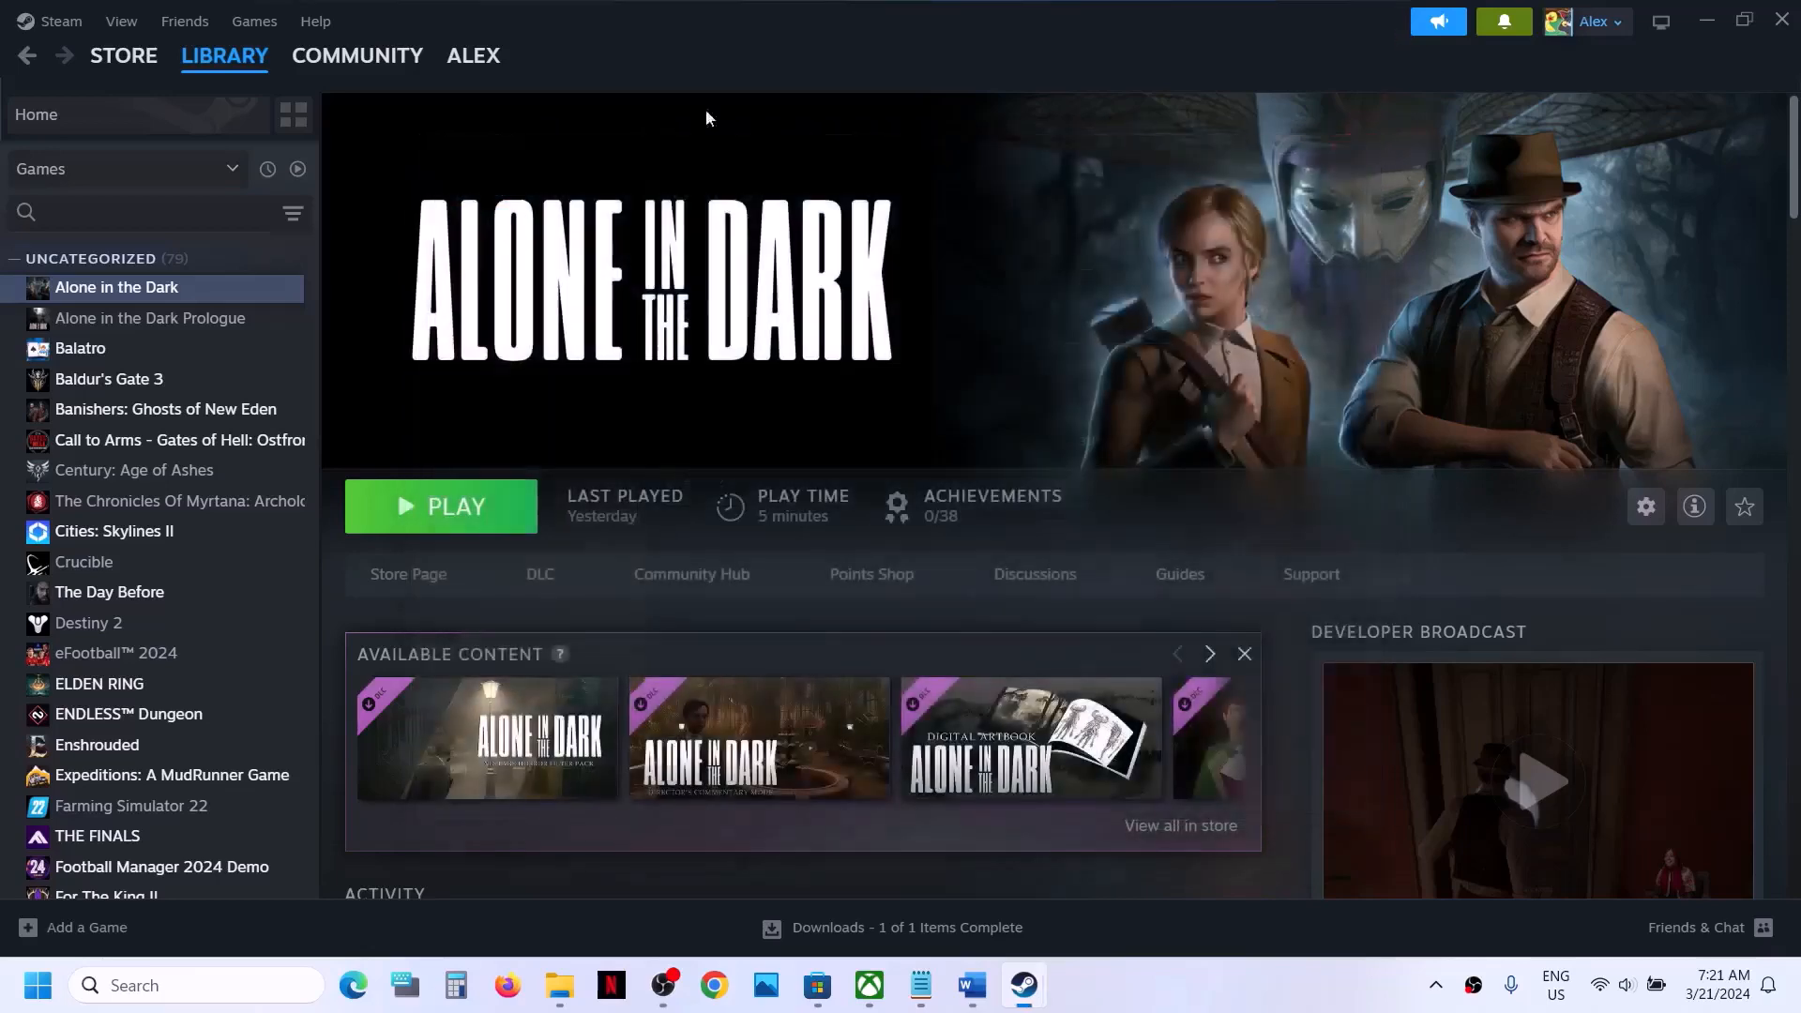
- Clear the launch options of Alone in the Dark and close its properties
{"action": "right_click", "coordinate": [208, 299]}
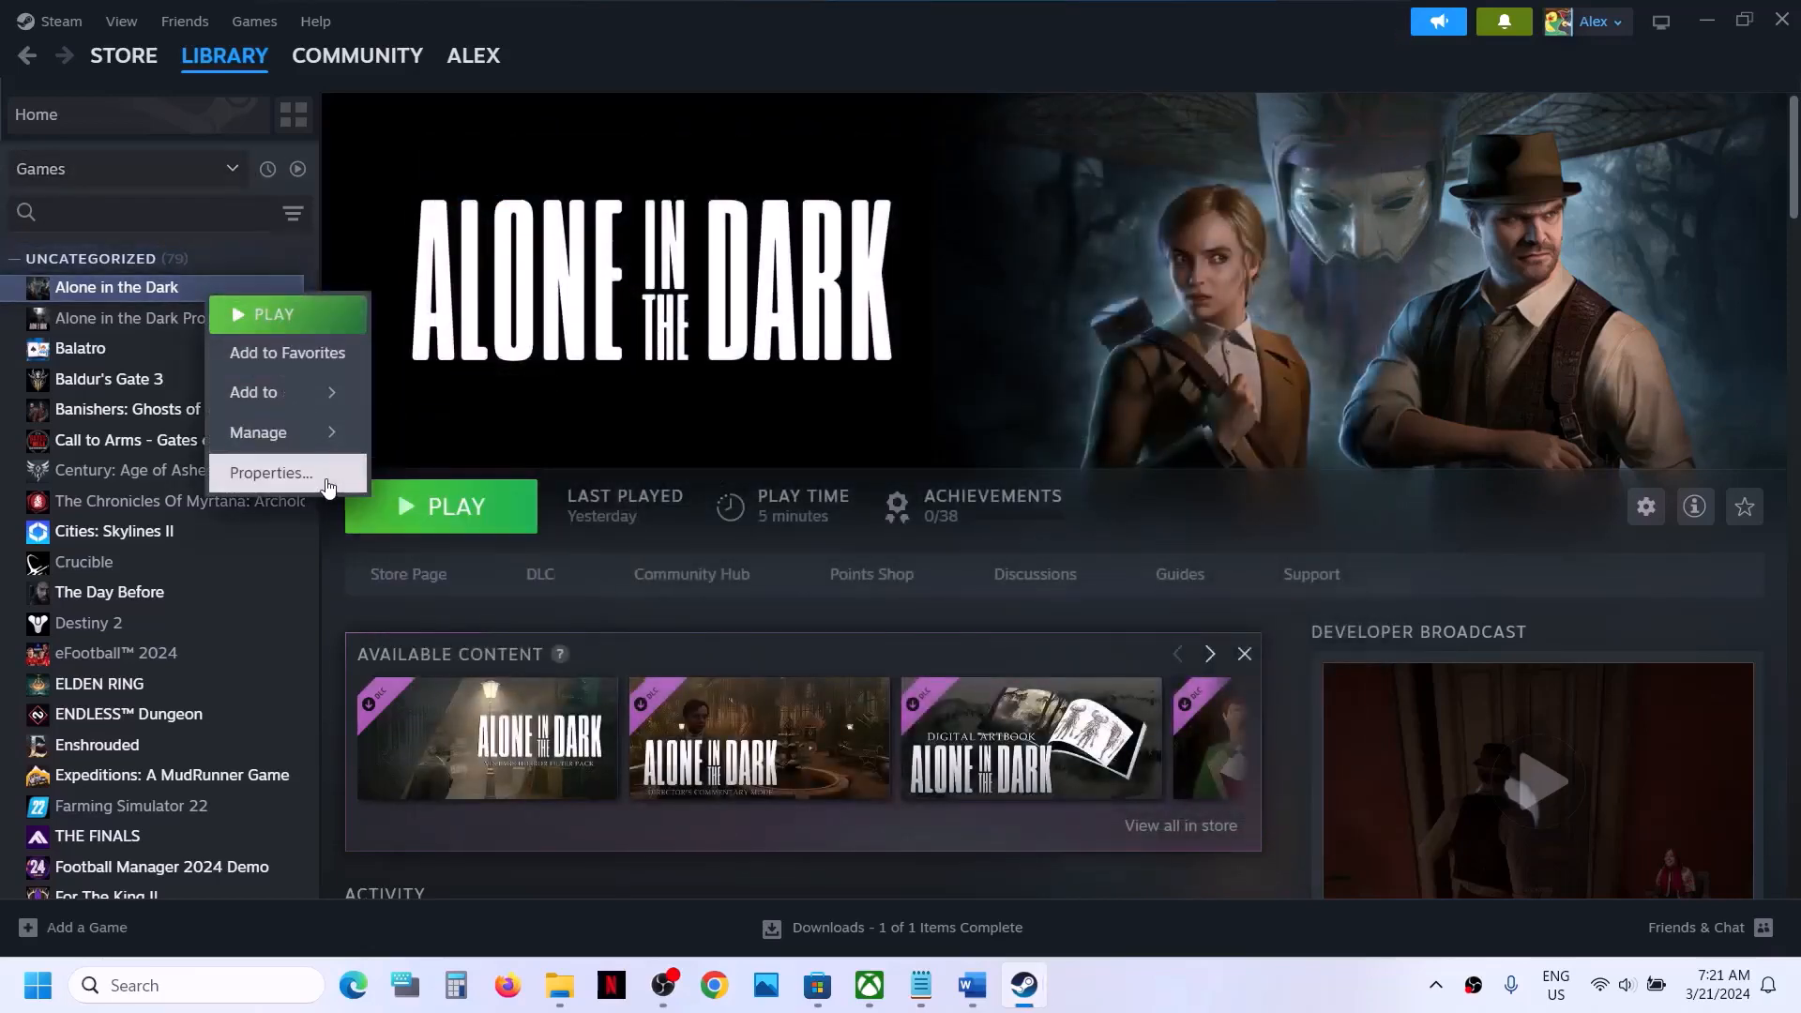
{"action": "left_click", "coordinate": [323, 474]}
{"action": "left_click", "coordinate": [758, 493]}
{"action": "key", "text": "ctrl+a"}
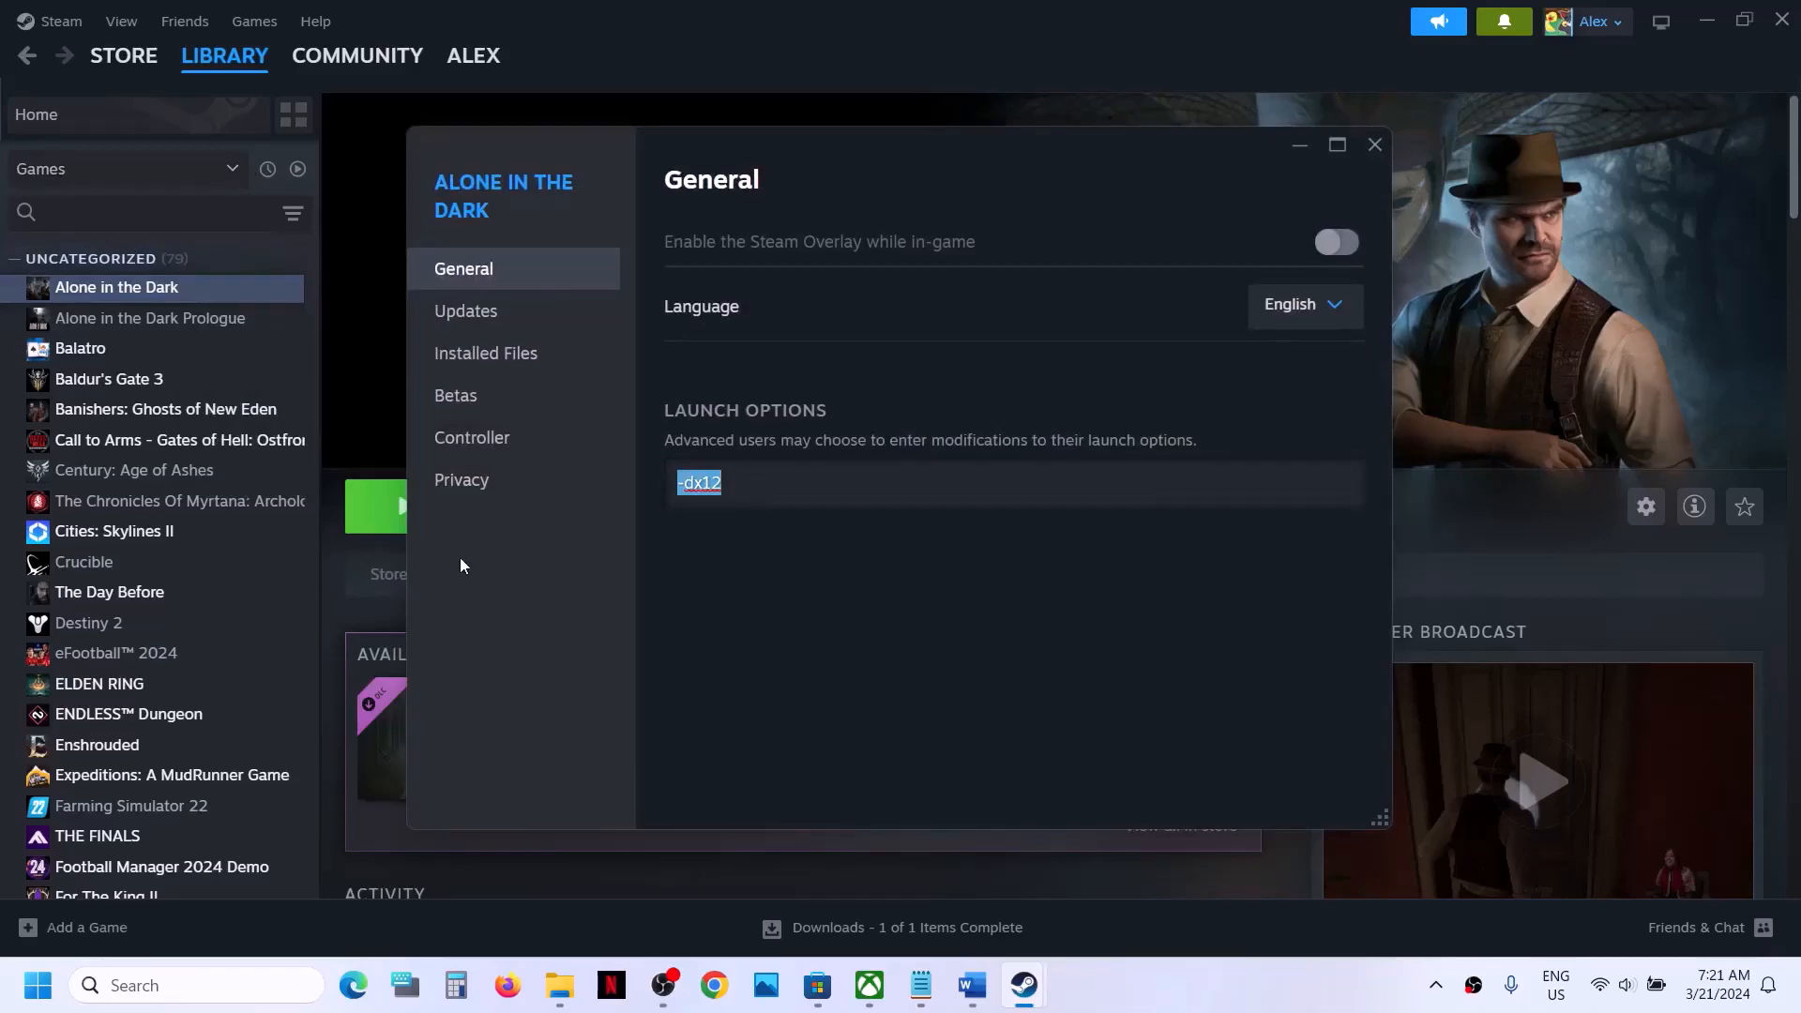
{"action": "key", "text": "BackSpace"}
{"action": "left_click", "coordinate": [931, 667]}
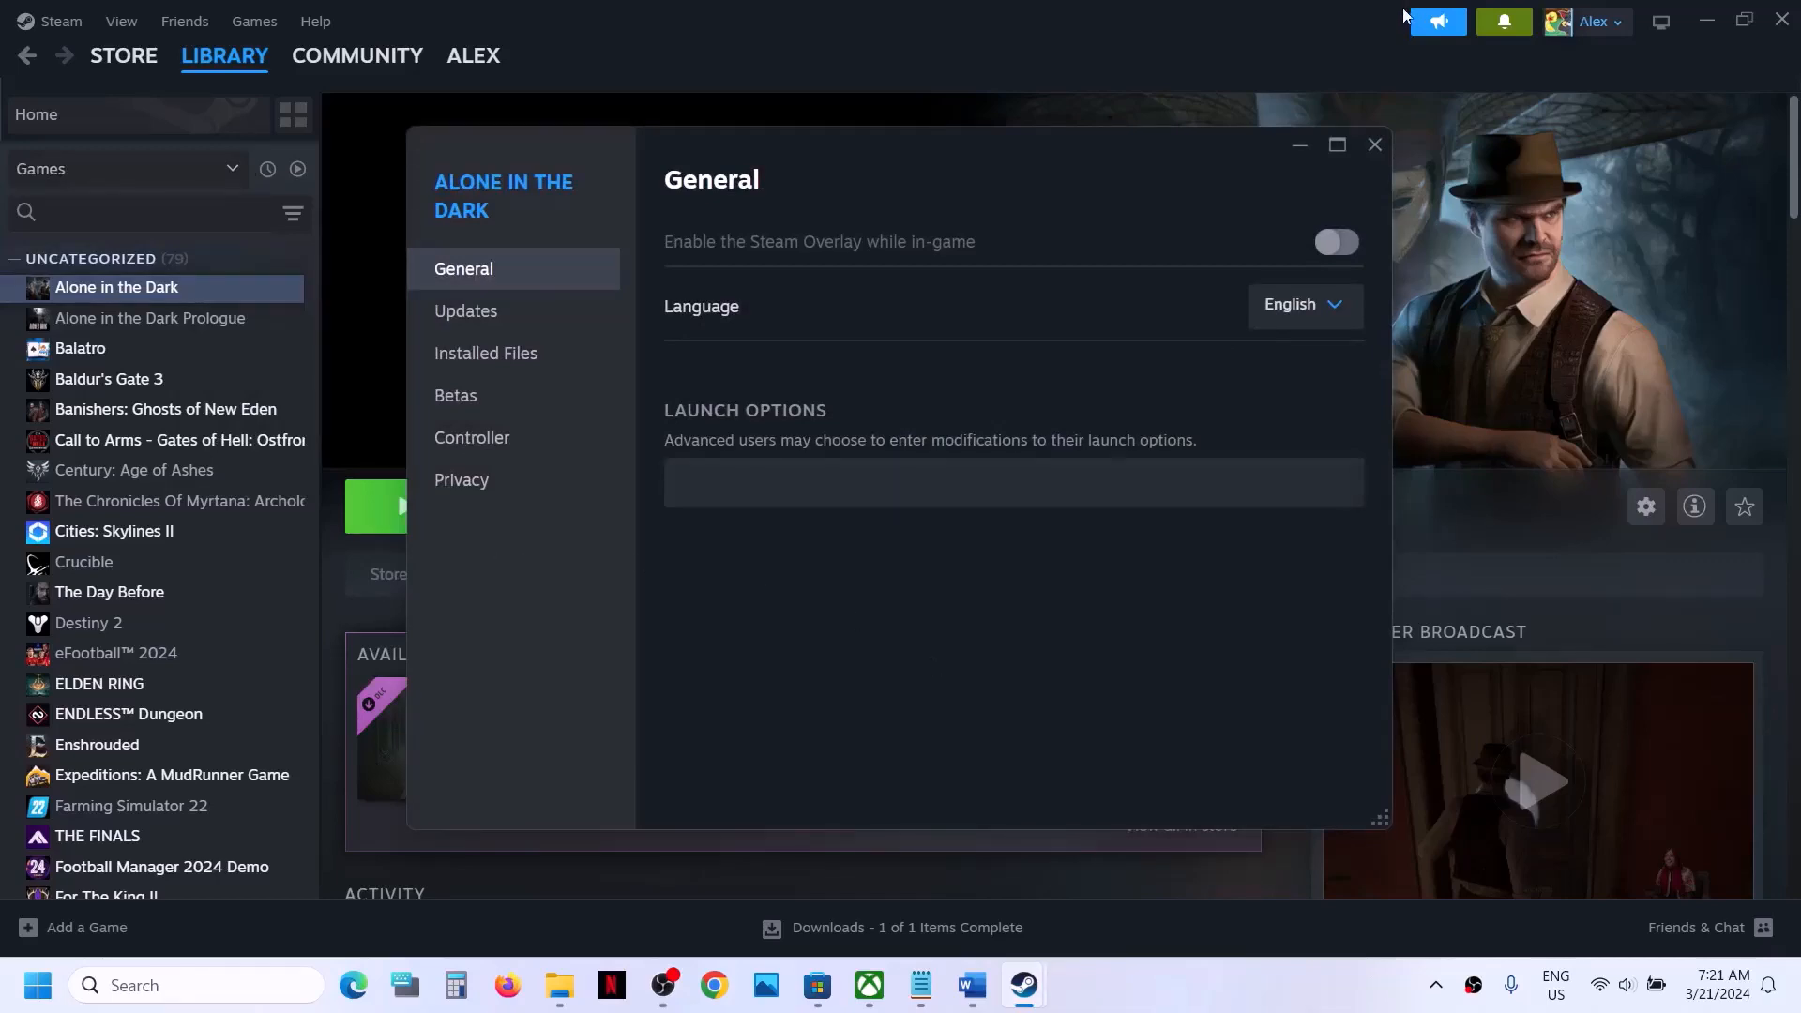
{"action": "left_click", "coordinate": [1374, 143]}
- In the Word checklist, highlight the Step 7 text on clean graphics driver installation and its NVIDIA and AMD driver links
{"action": "left_click", "coordinate": [970, 992]}
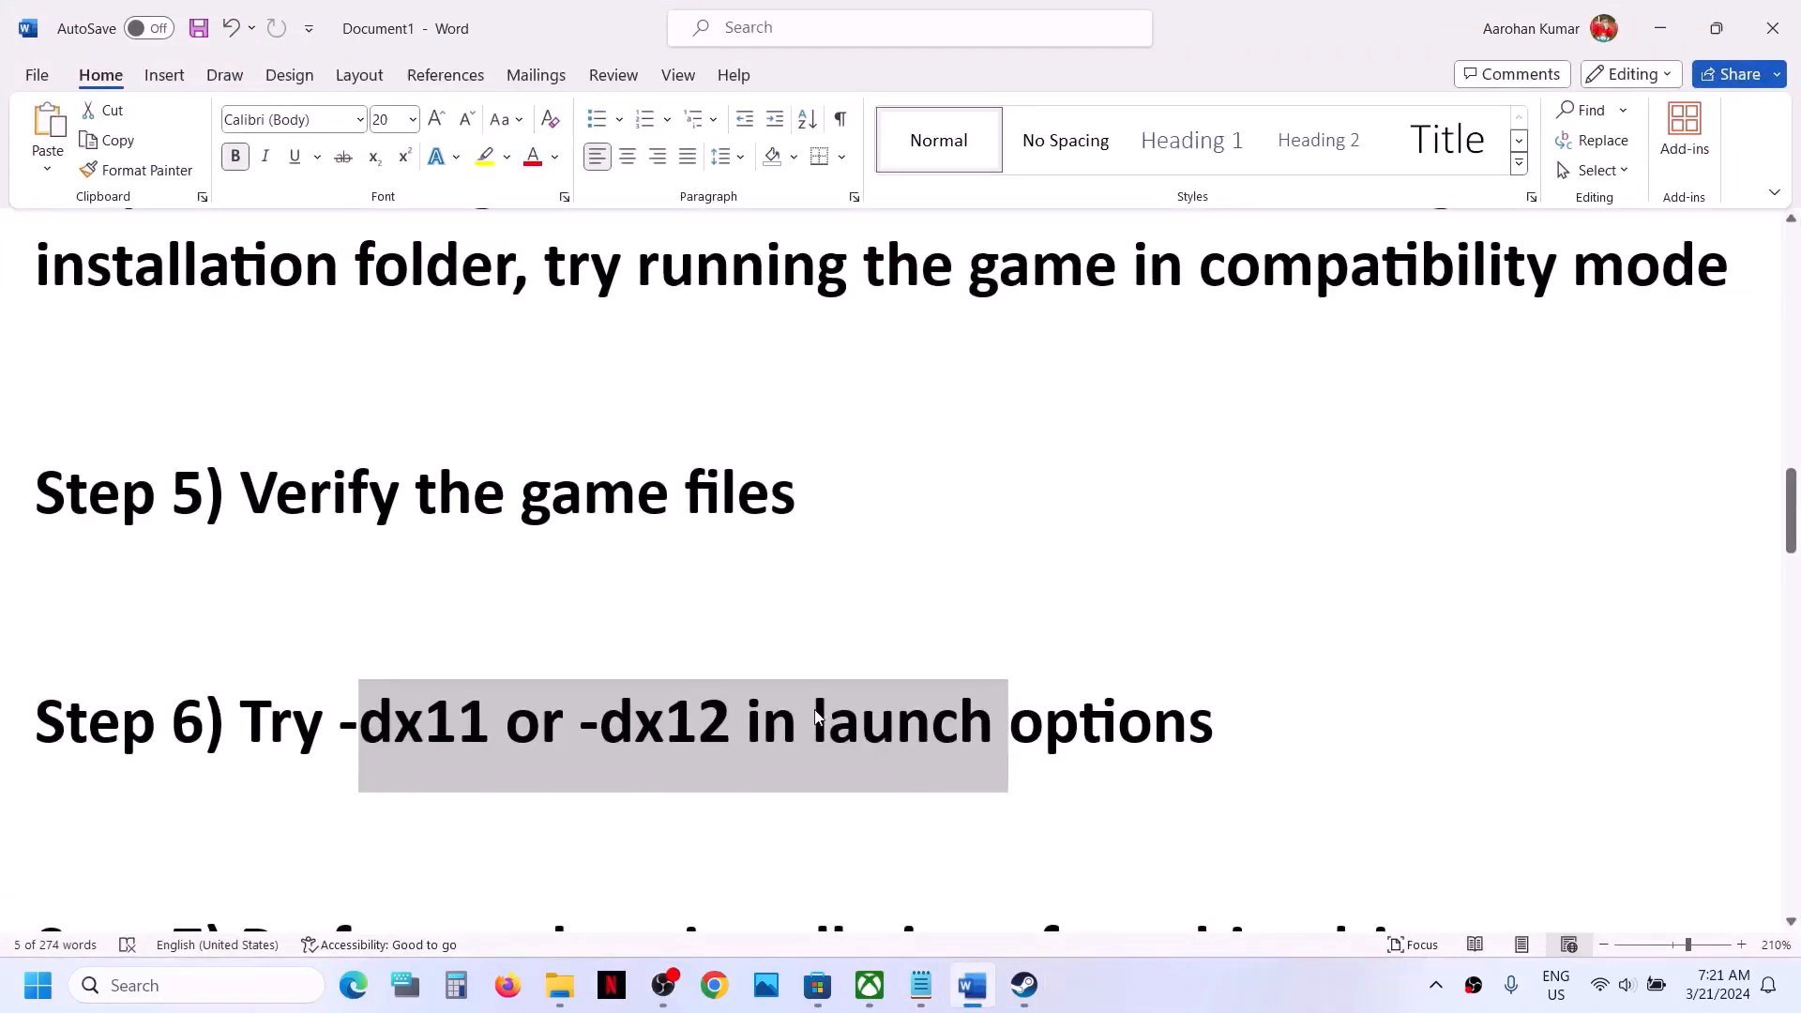
{"action": "scroll", "coordinate": [816, 713], "scroll_direction": "down", "scroll_amount": 3}
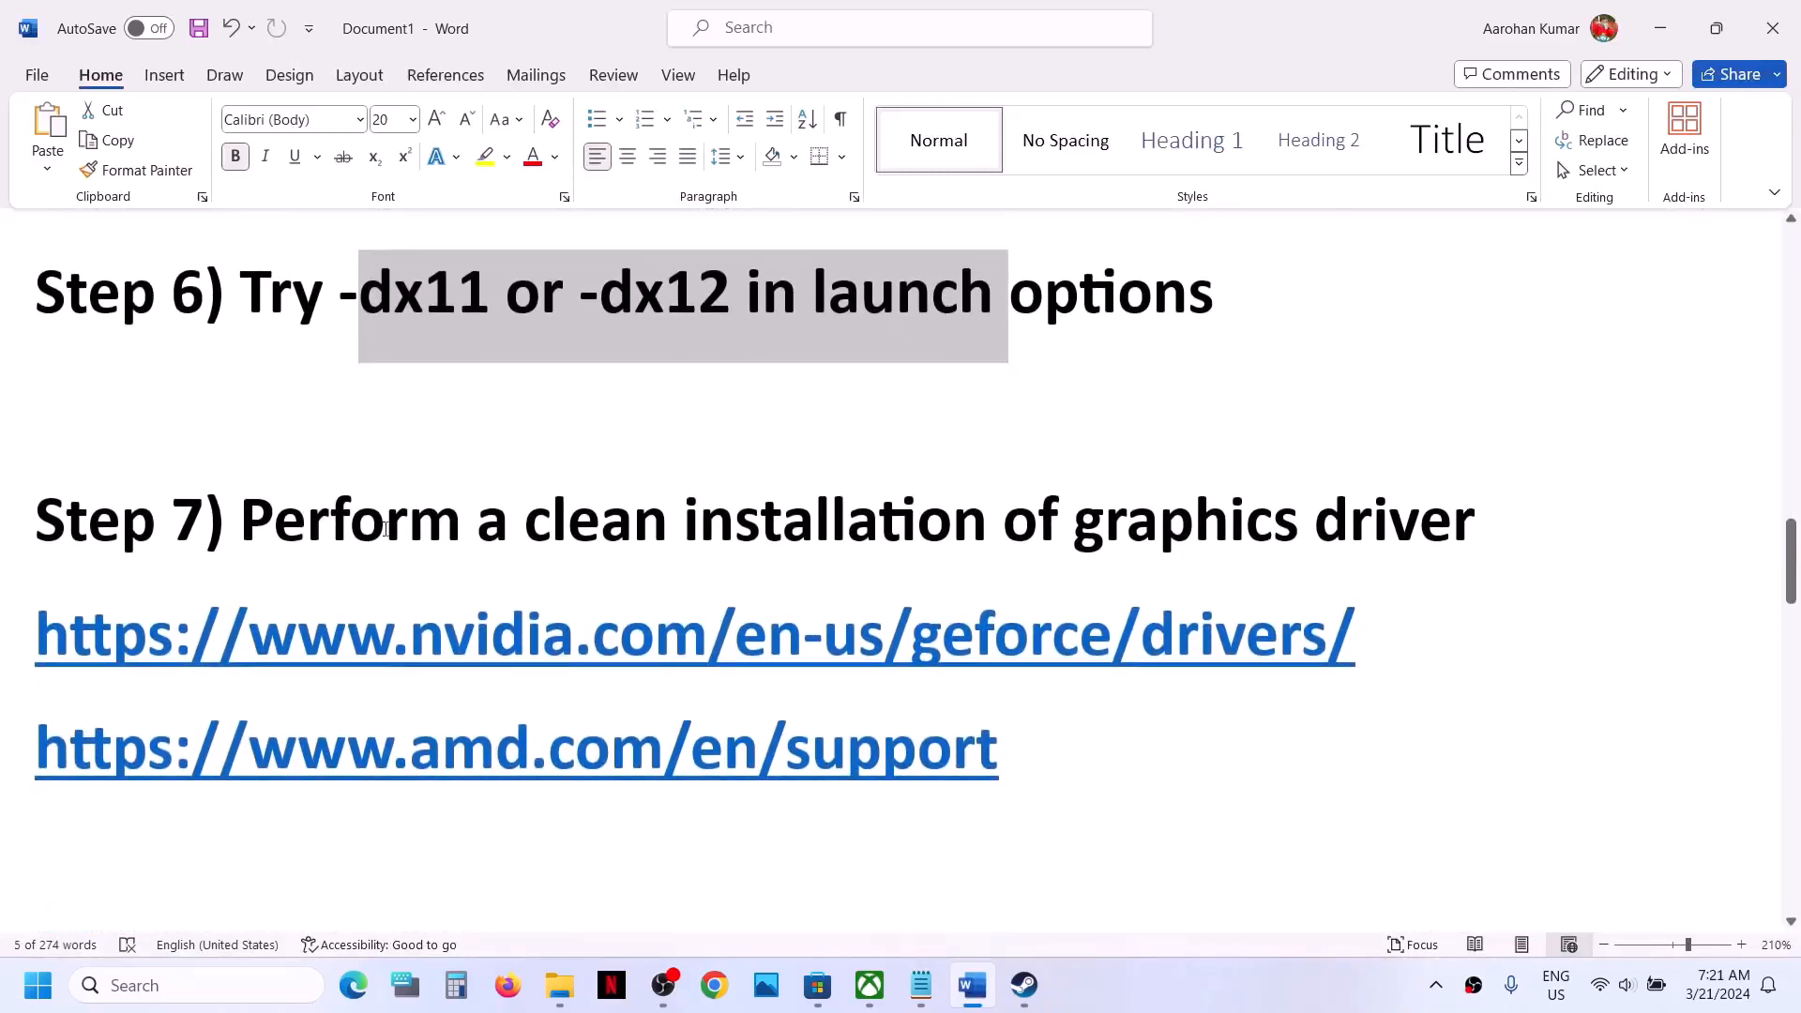
{"action": "left_click_drag", "start_coordinate": [377, 525], "coordinate": [1486, 530]}
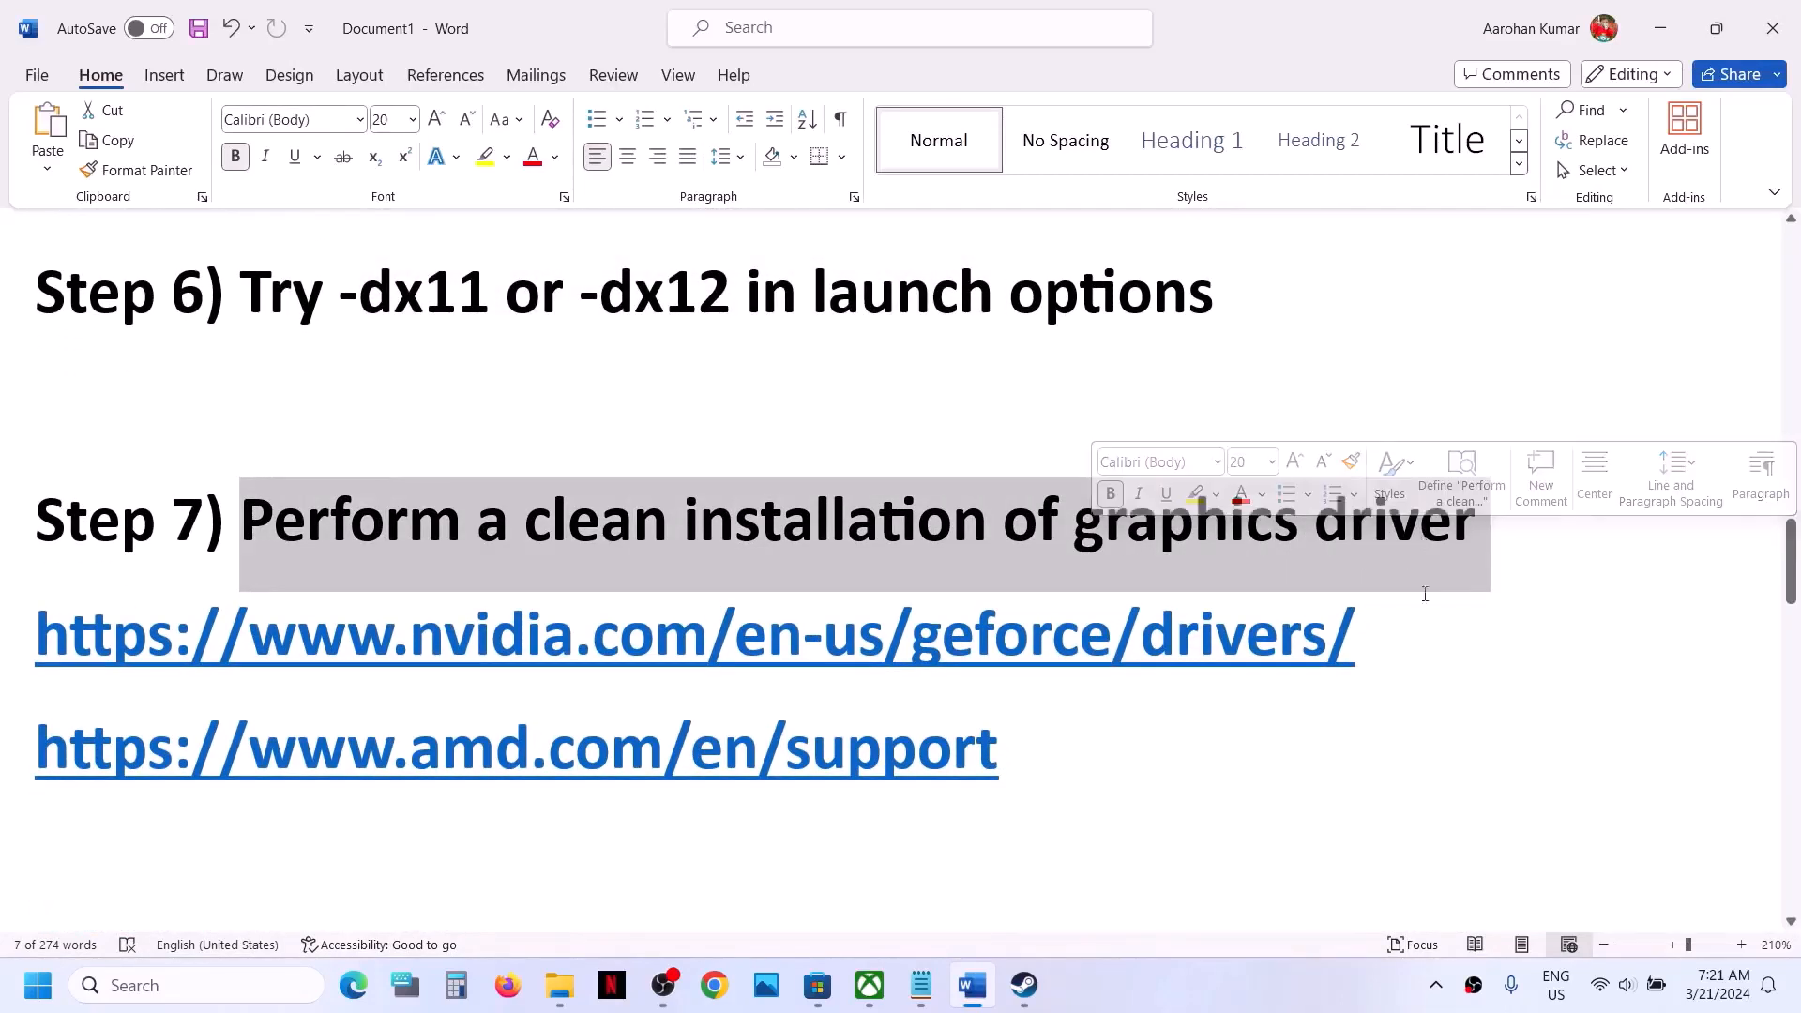
{"action": "left_click_drag", "start_coordinate": [37, 638], "coordinate": [420, 646]}
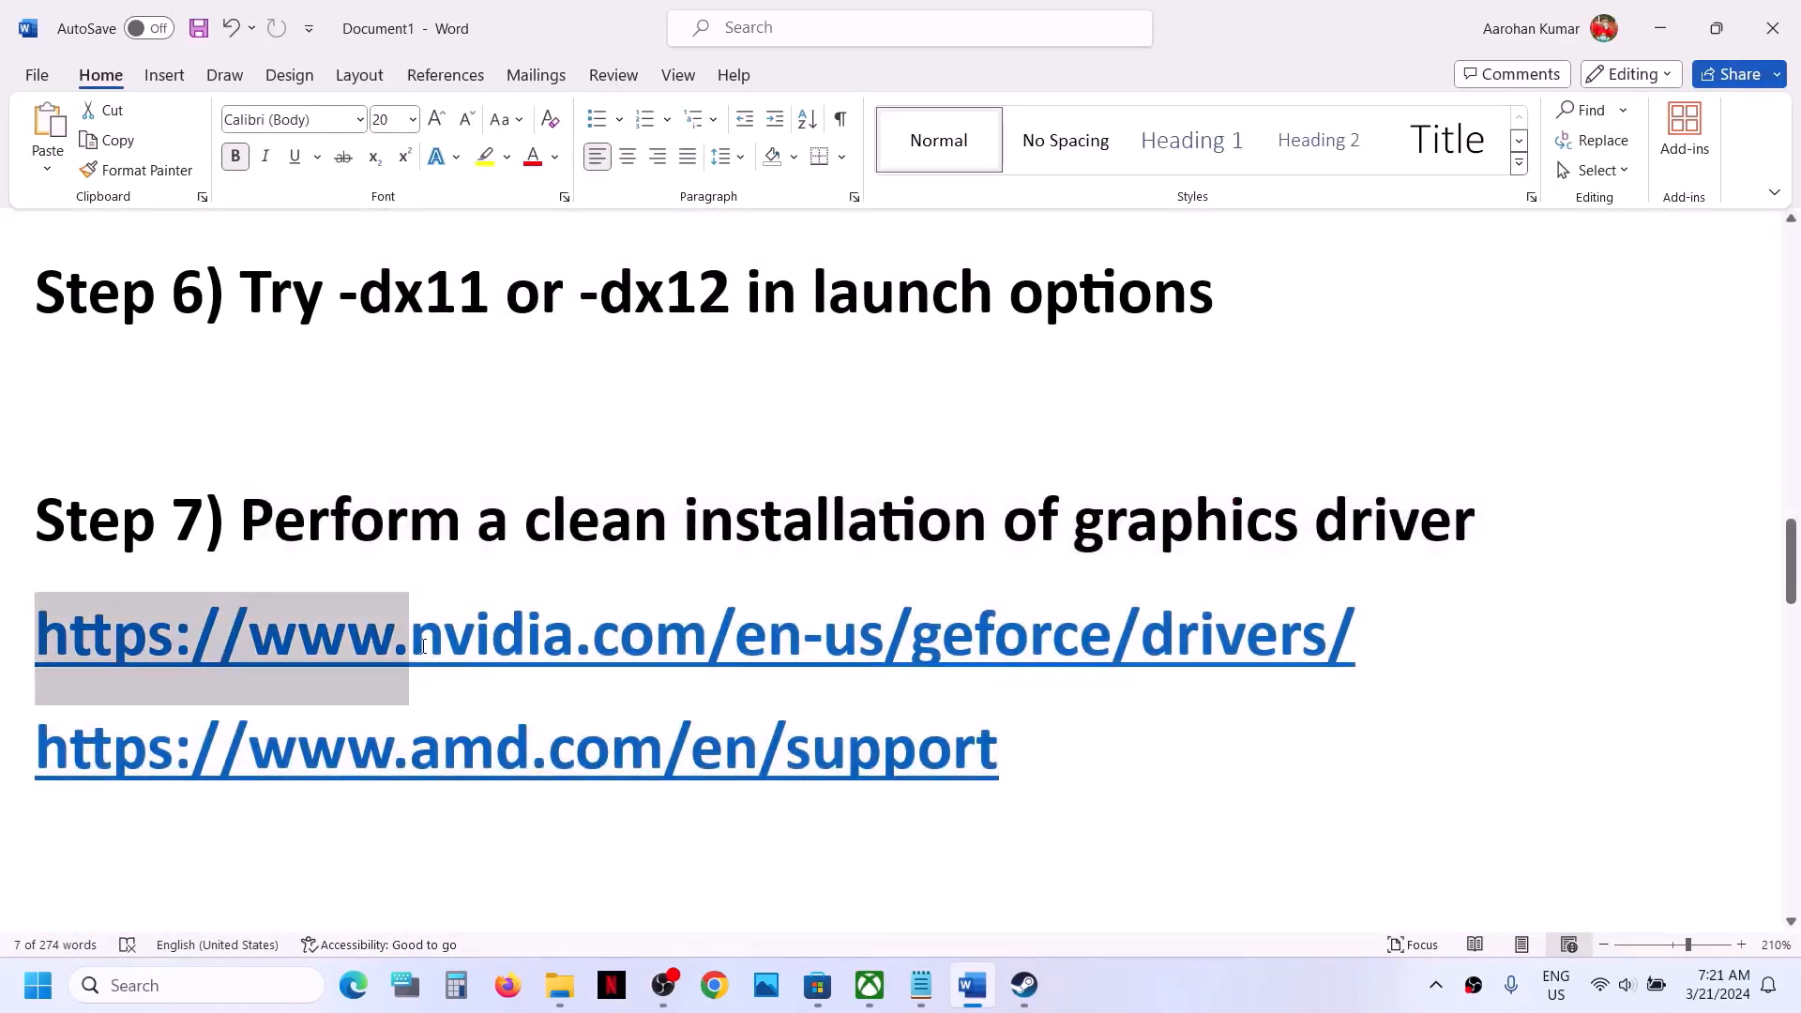
{"action": "left_click_drag", "start_coordinate": [1037, 755], "coordinate": [619, 703]}
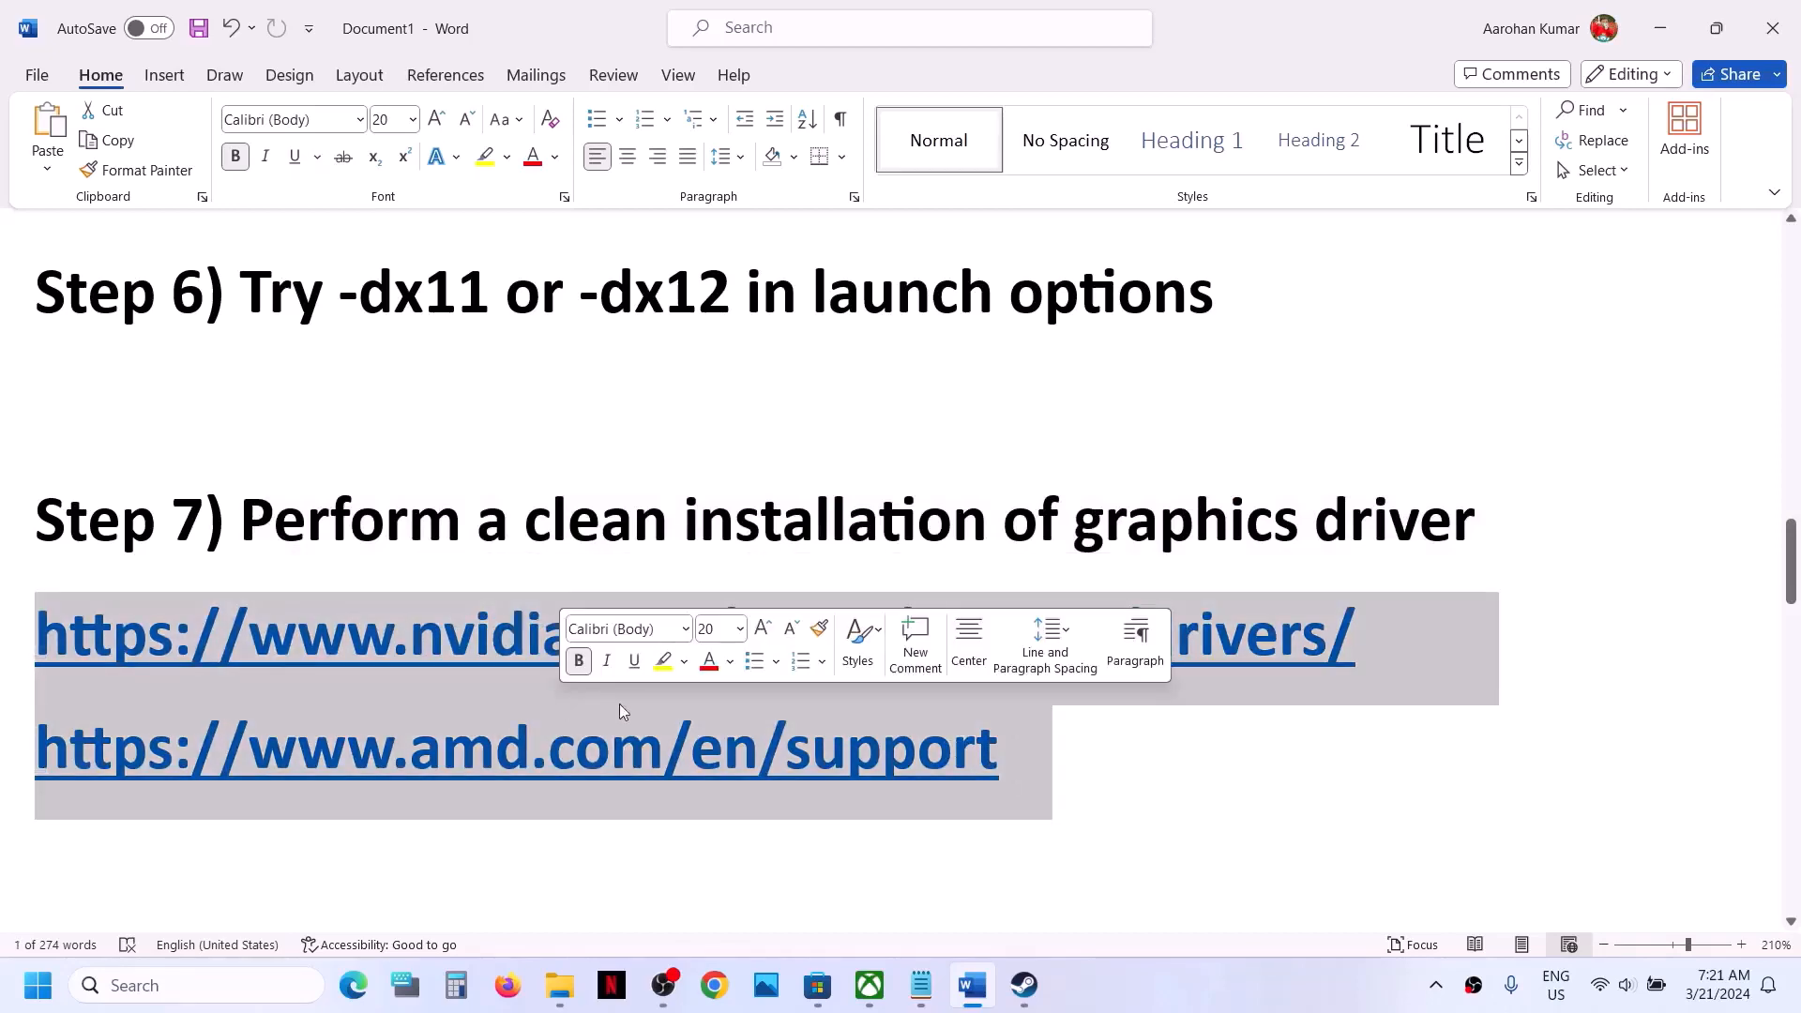
{"action": "left_click", "coordinate": [1024, 985]}
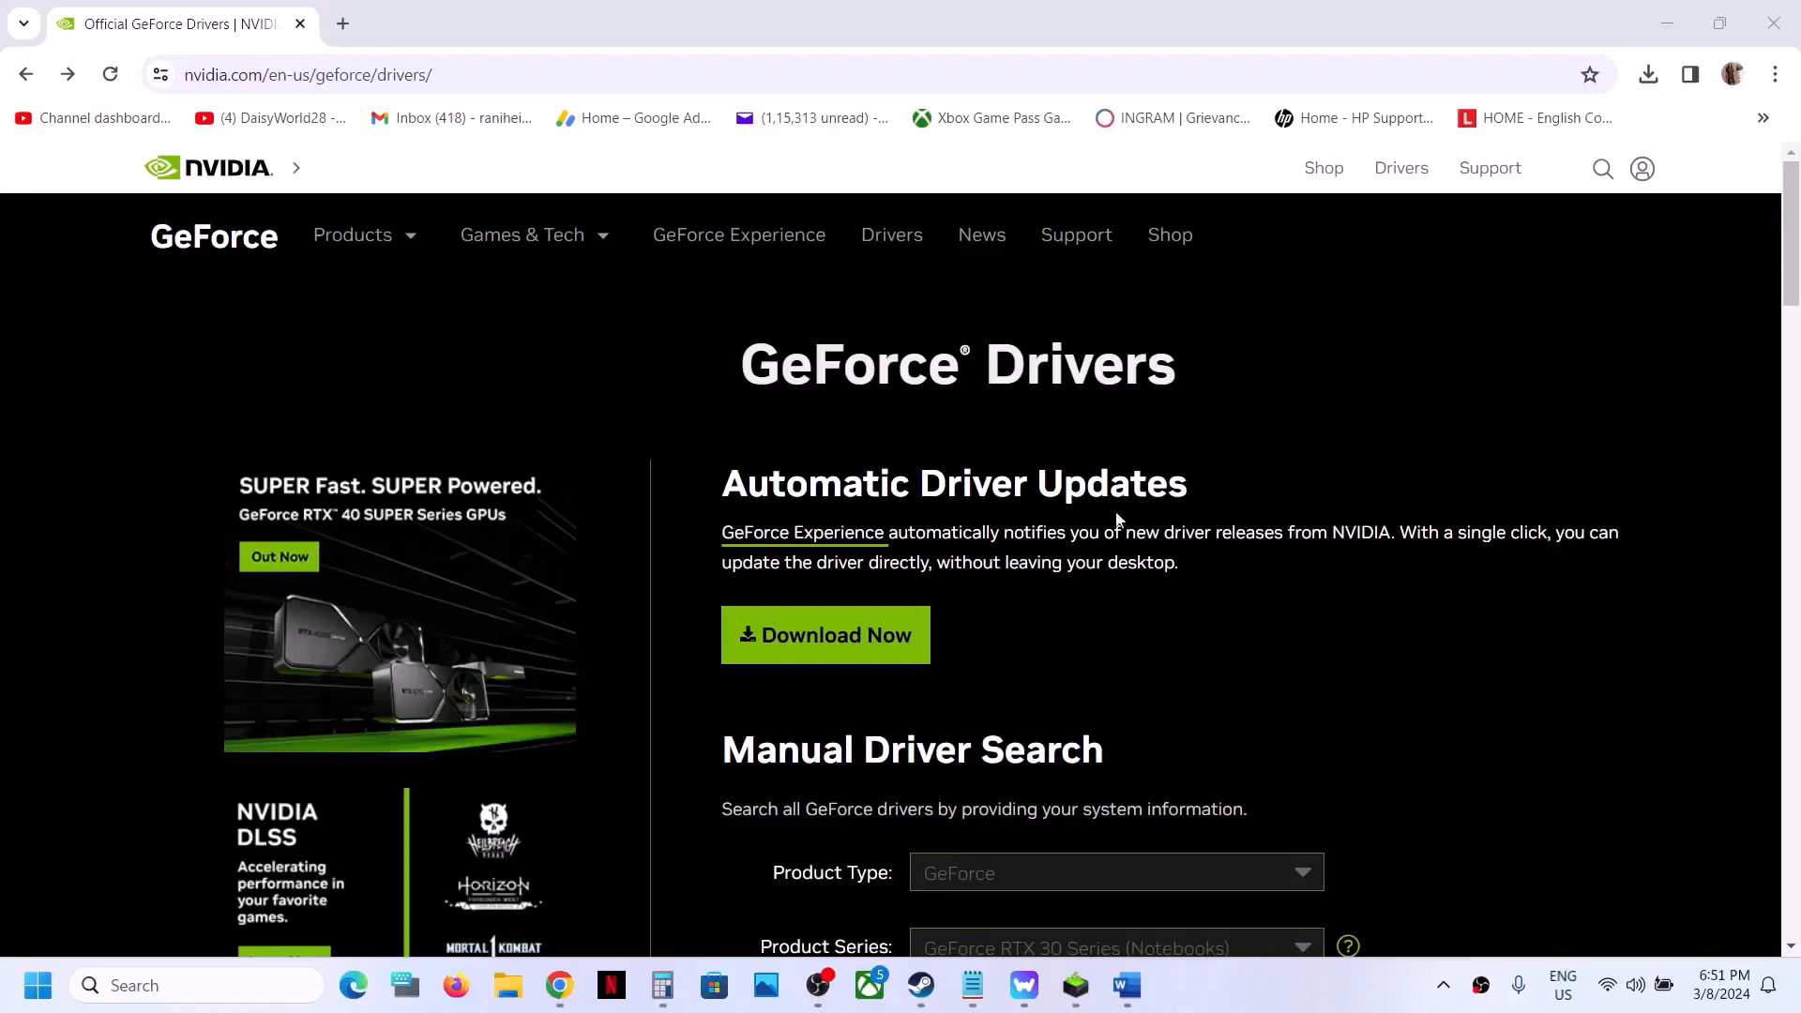
- Run a manual driver search for the GeForce RTX 3050 Laptop GPU, GeForce RTX 30 Series (Notebooks), on Windows 11
{"action": "scroll", "coordinate": [1118, 629], "scroll_direction": "down", "scroll_amount": 5}
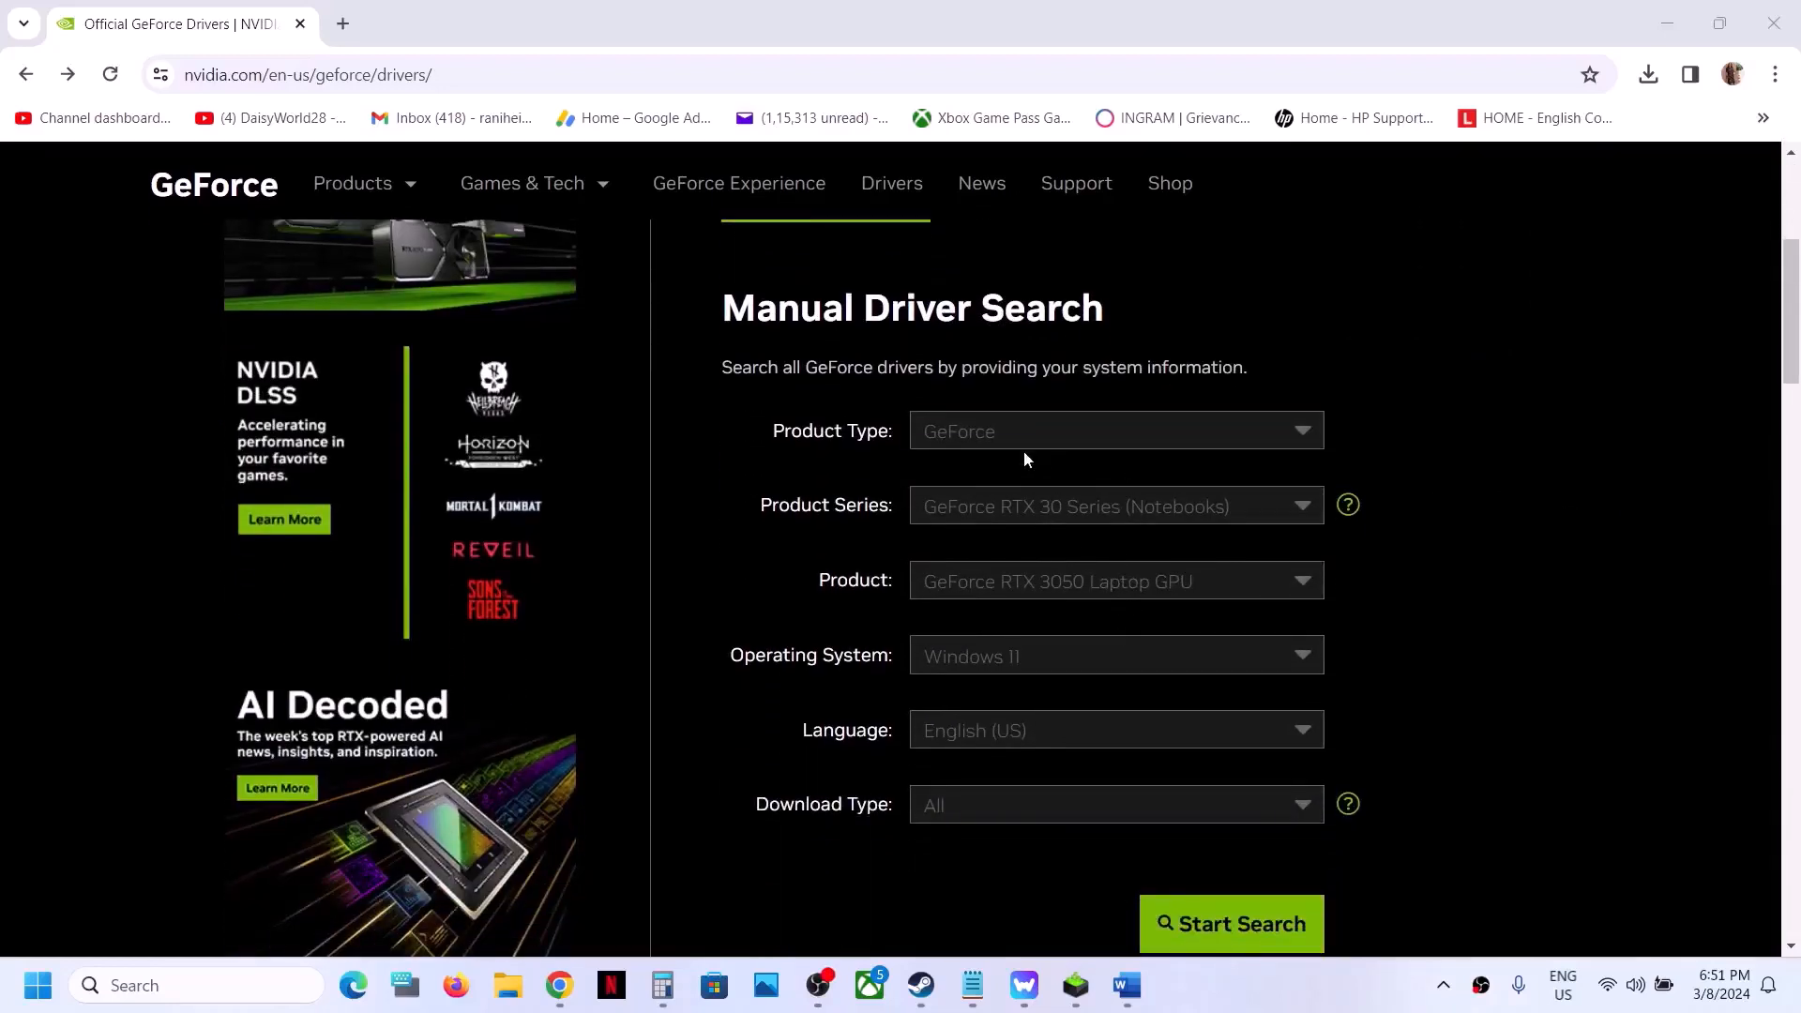
{"action": "left_click", "coordinate": [1021, 444]}
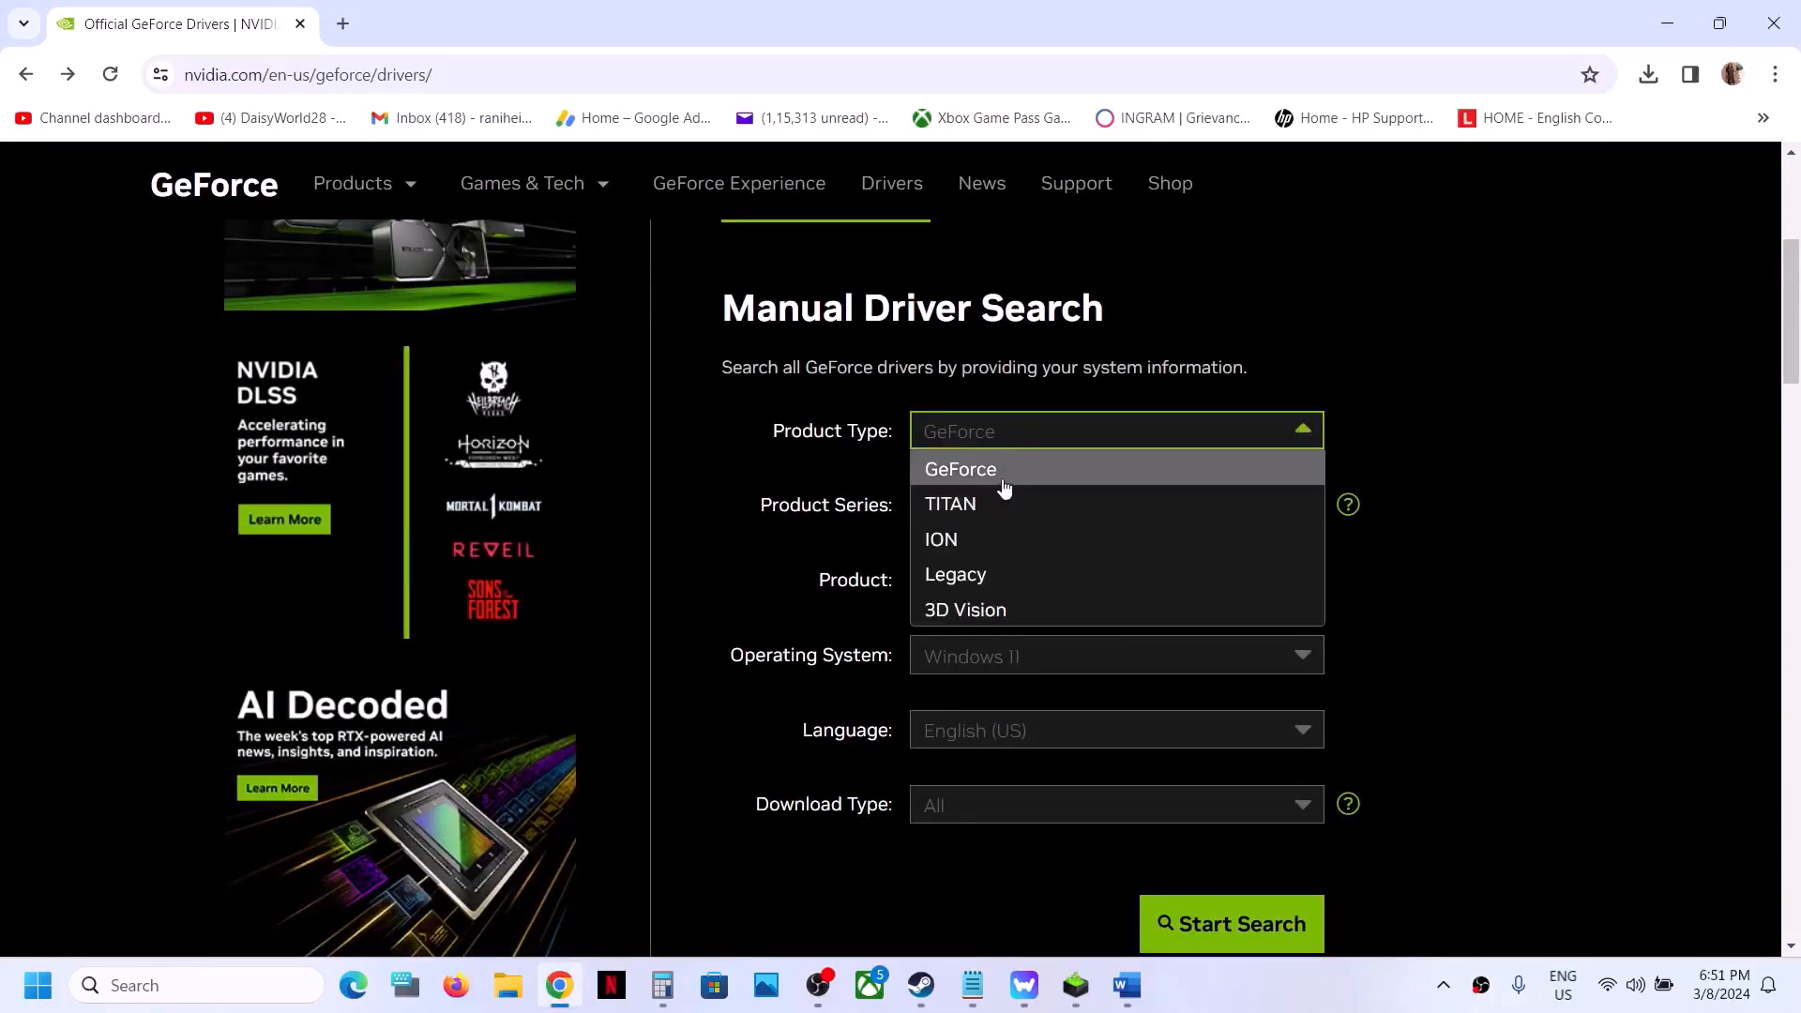
{"action": "left_click", "coordinate": [1004, 482]}
{"action": "left_click", "coordinate": [1063, 518]}
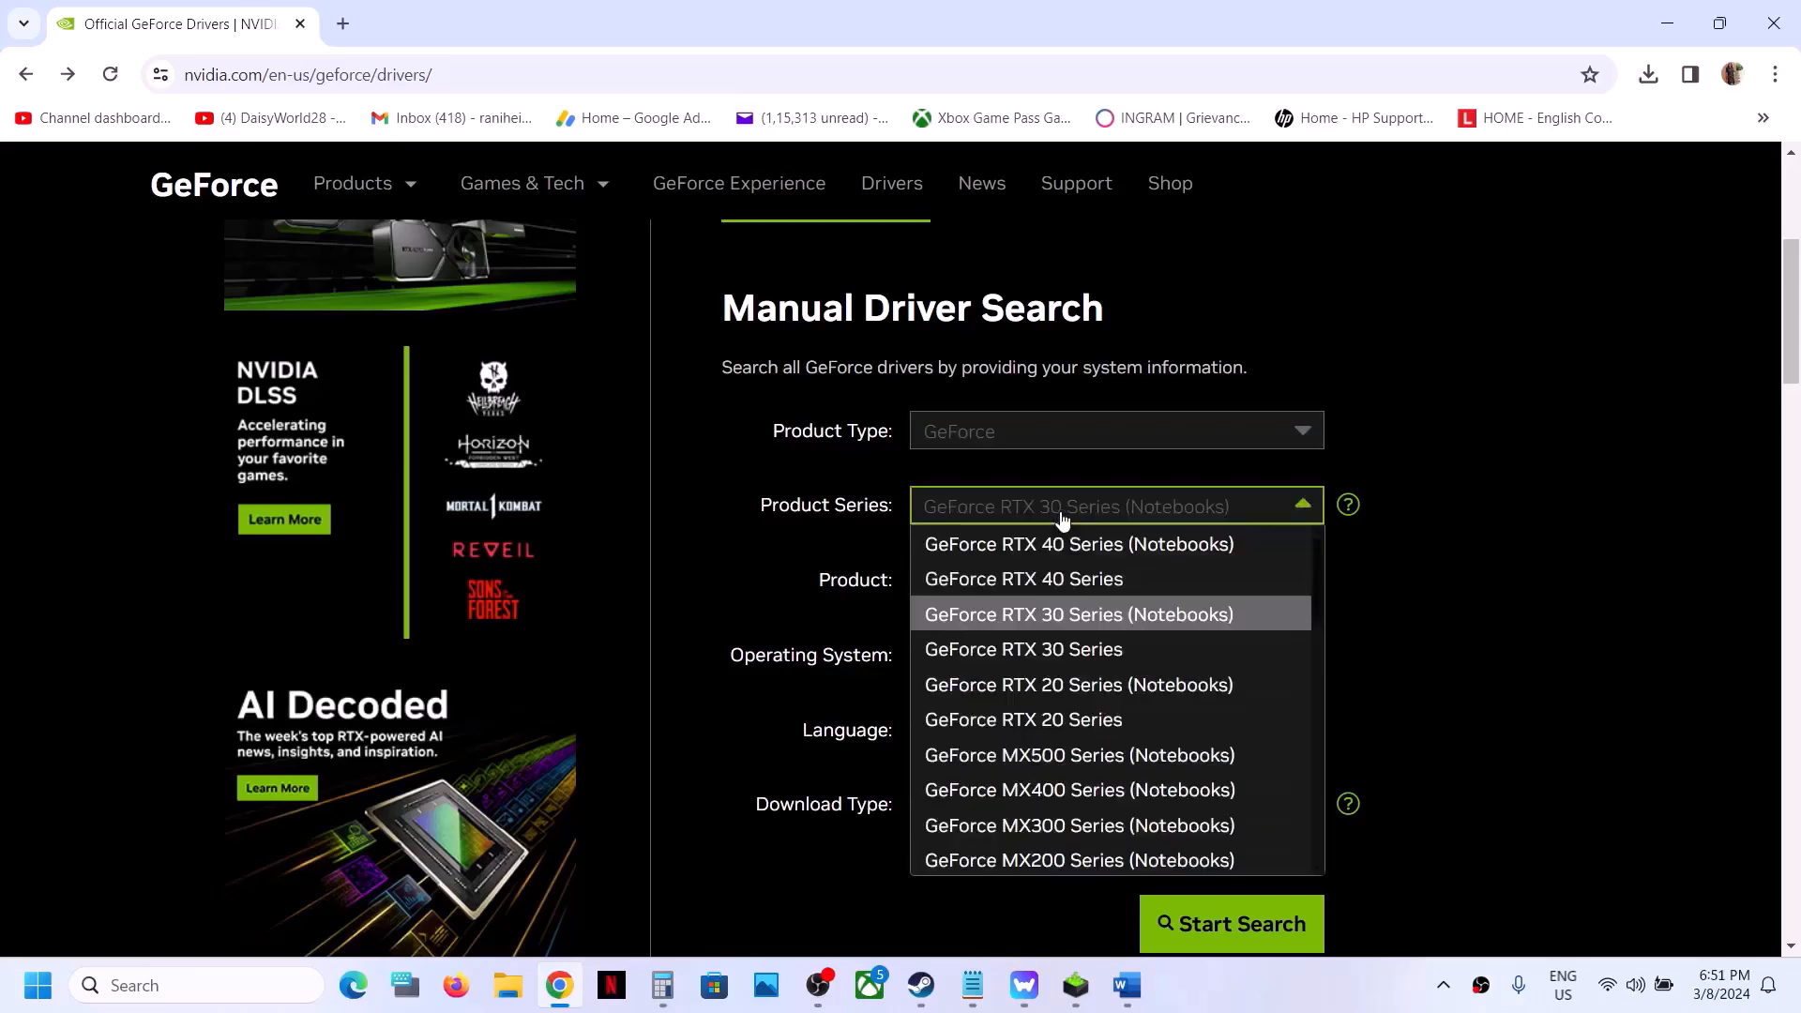
{"action": "left_click", "coordinate": [1121, 615]}
{"action": "left_click", "coordinate": [1088, 593]}
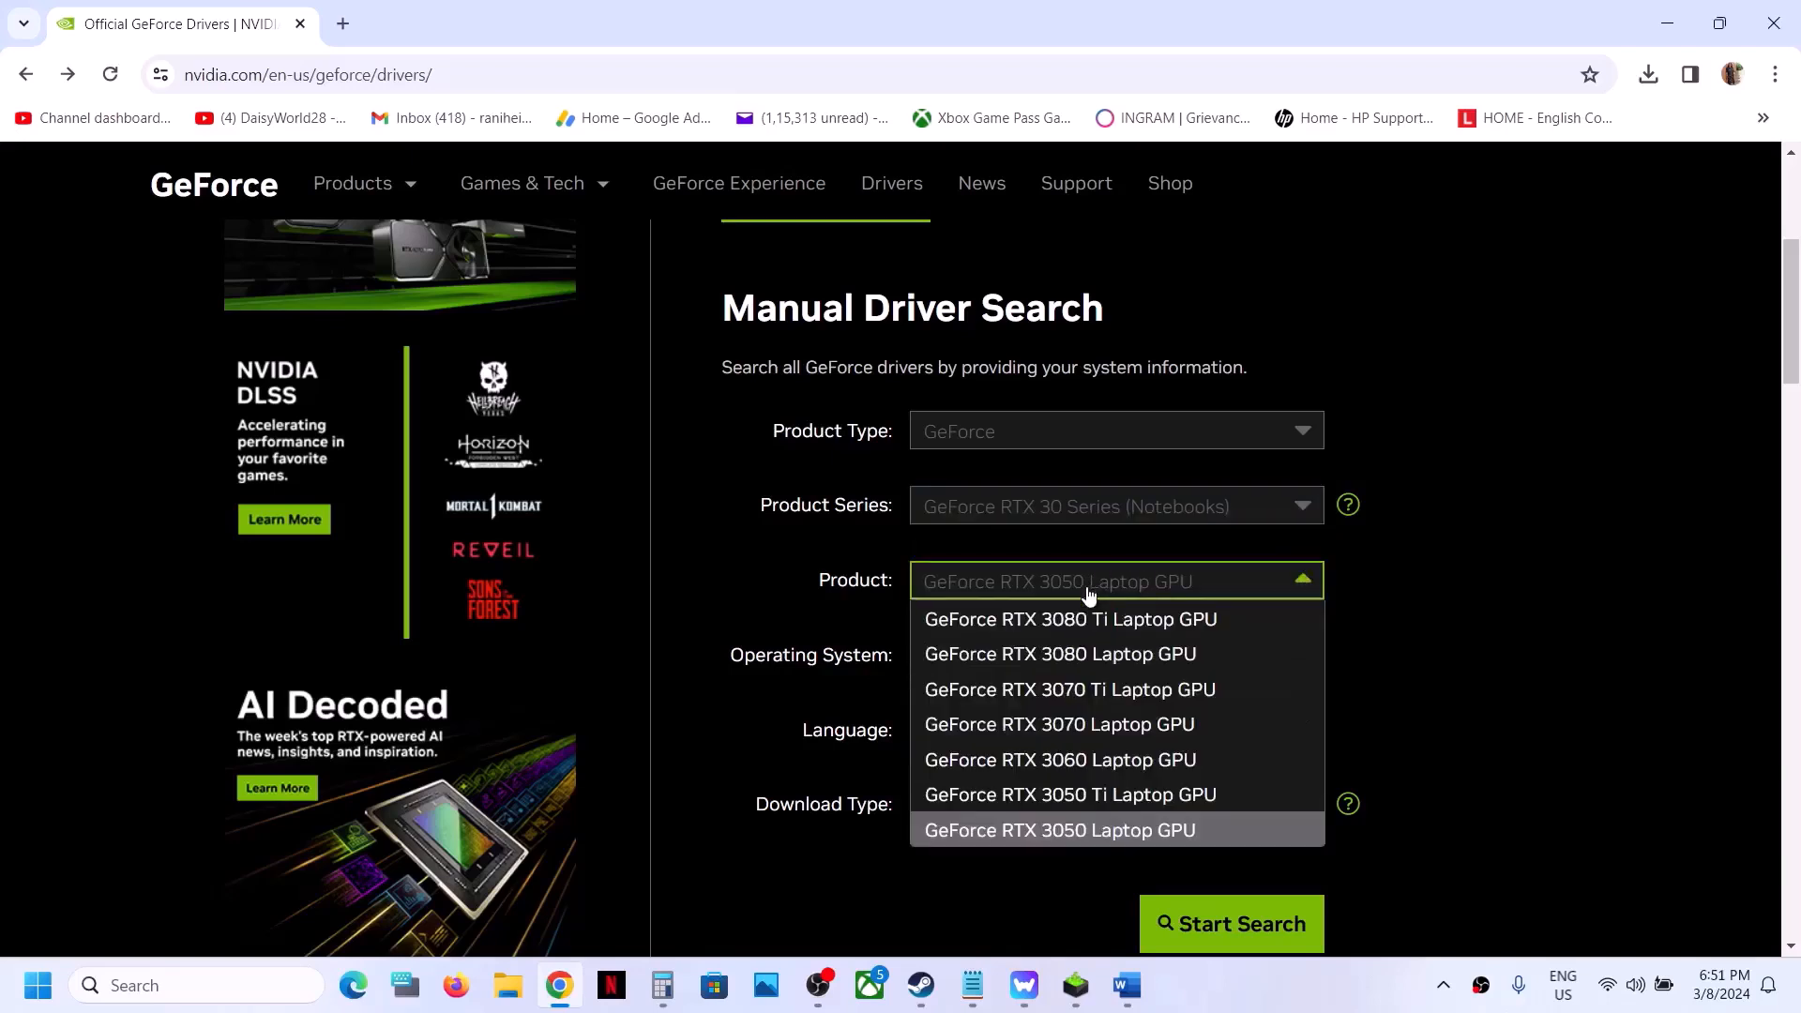
{"action": "left_click", "coordinate": [1150, 840]}
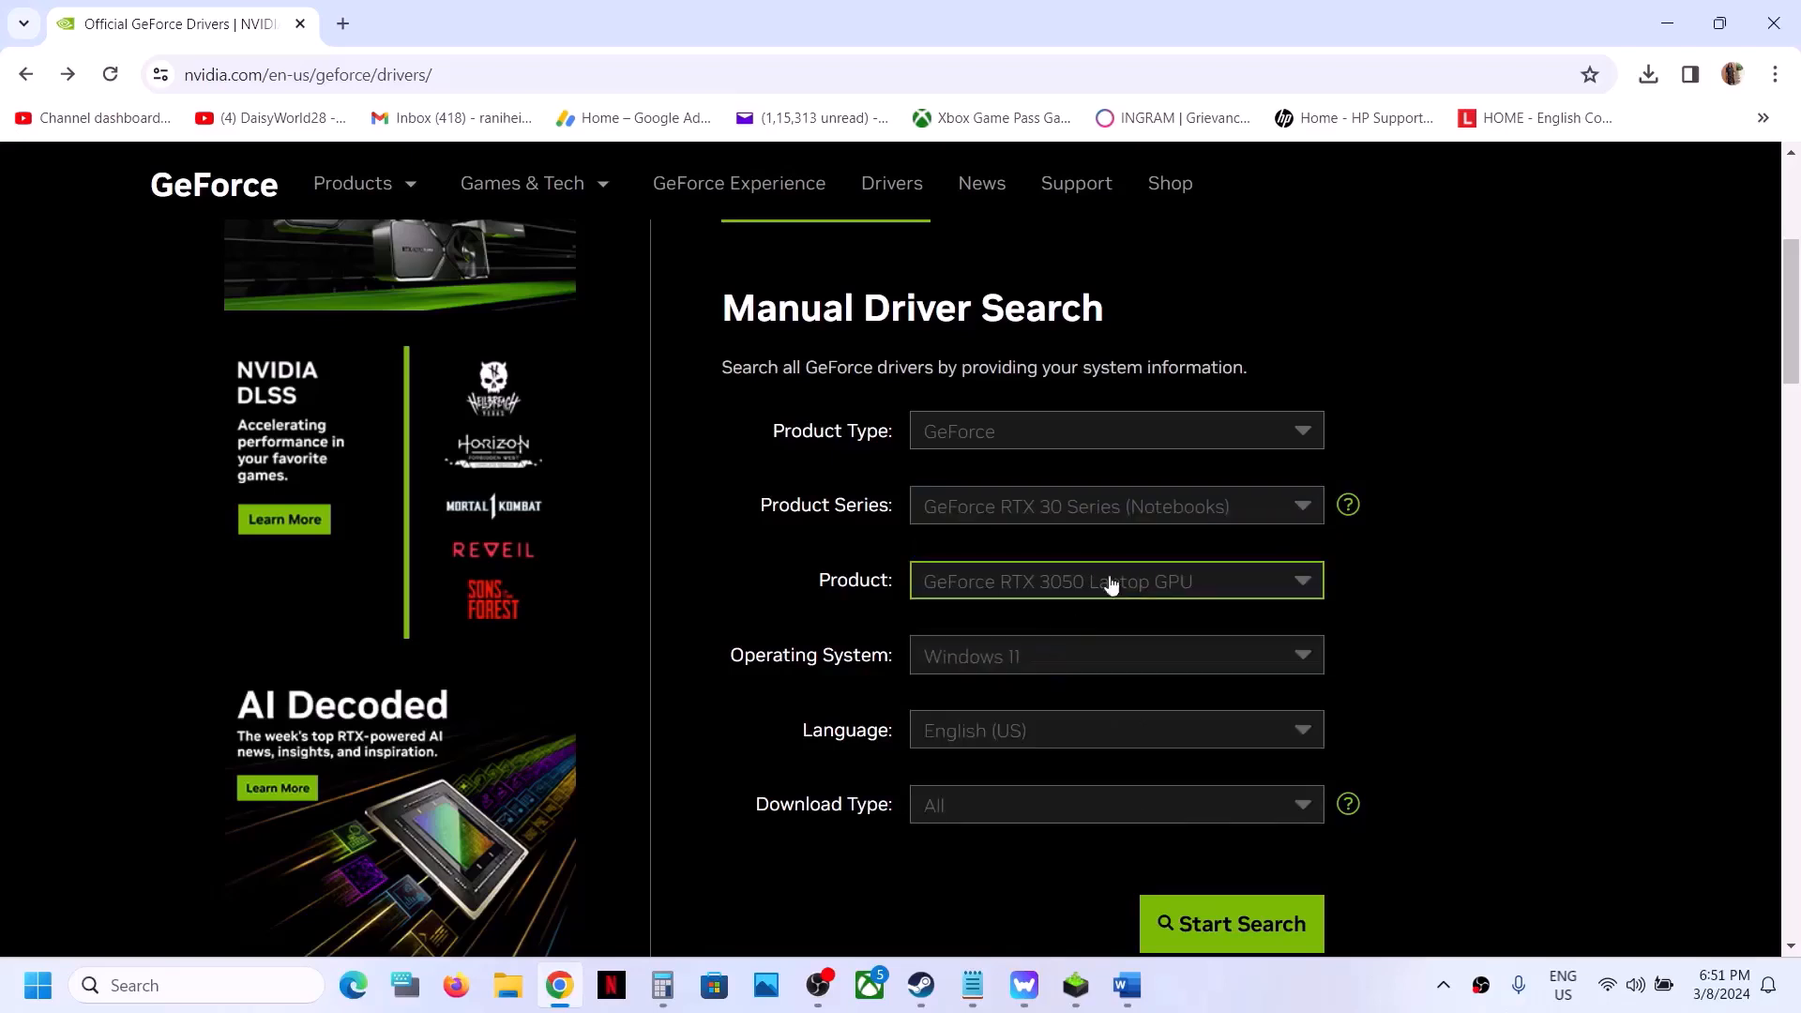
{"action": "left_click", "coordinate": [1032, 664]}
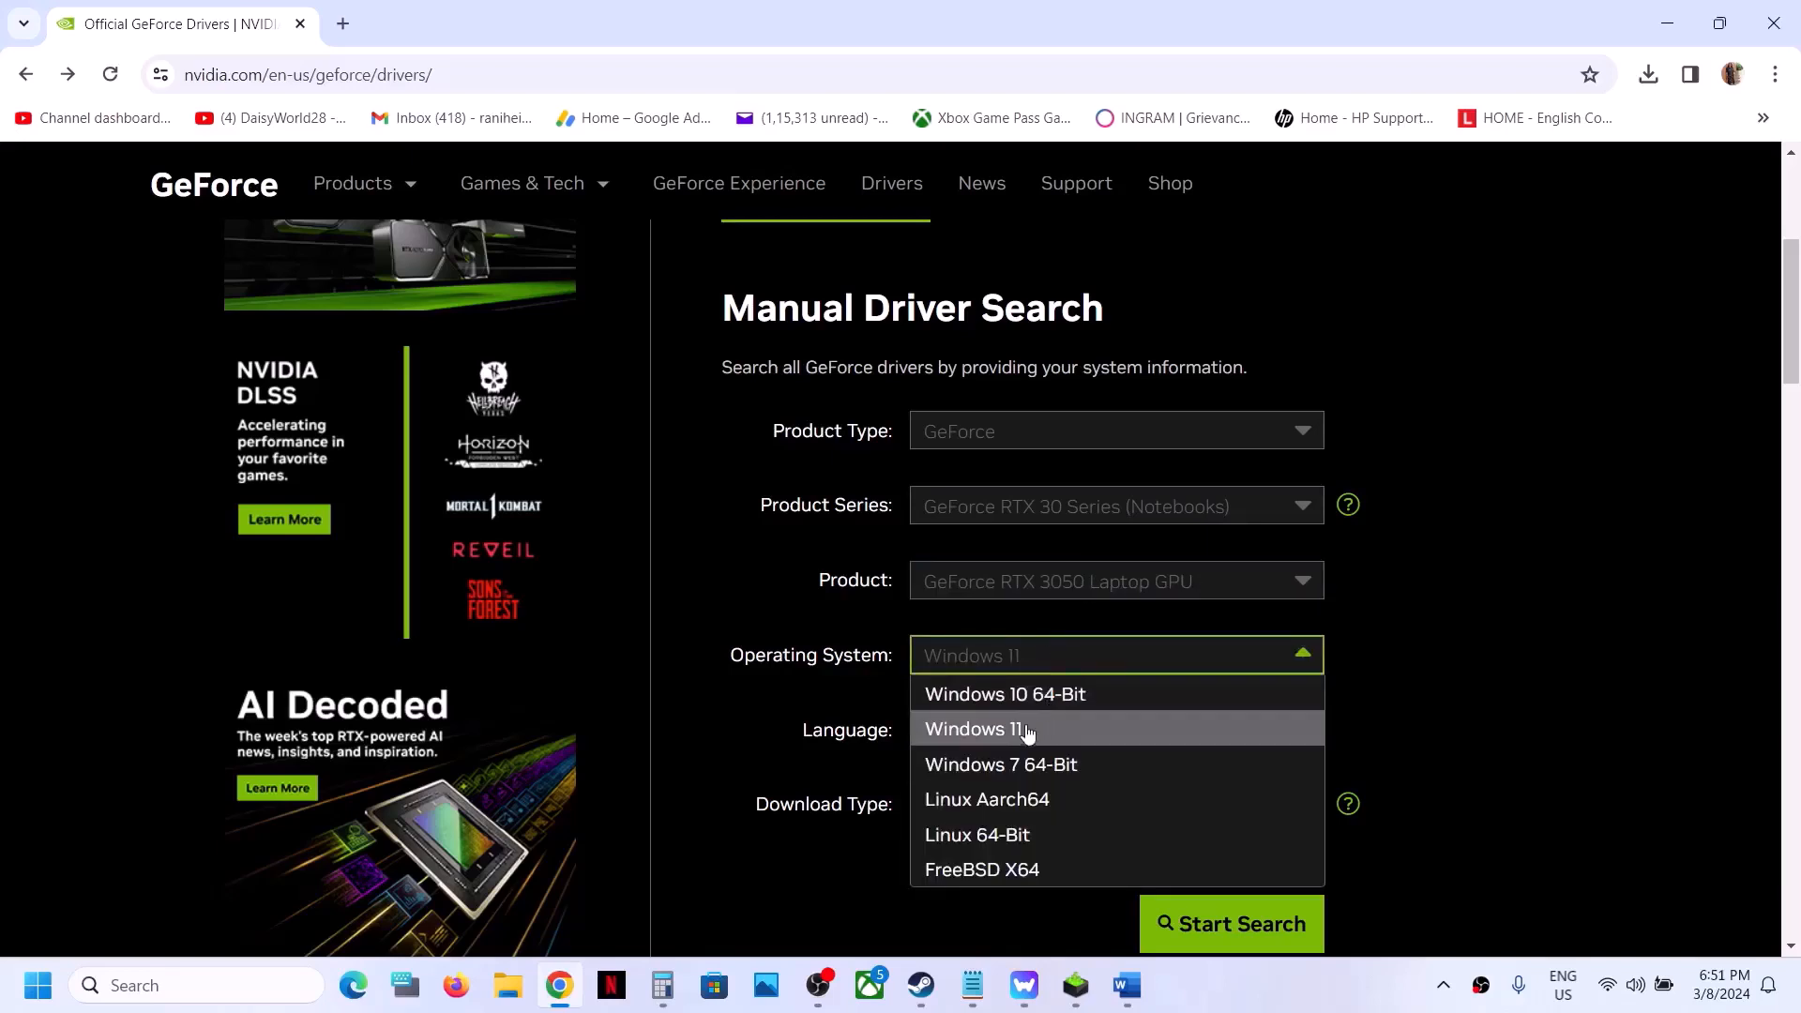
{"action": "left_click", "coordinate": [1449, 658]}
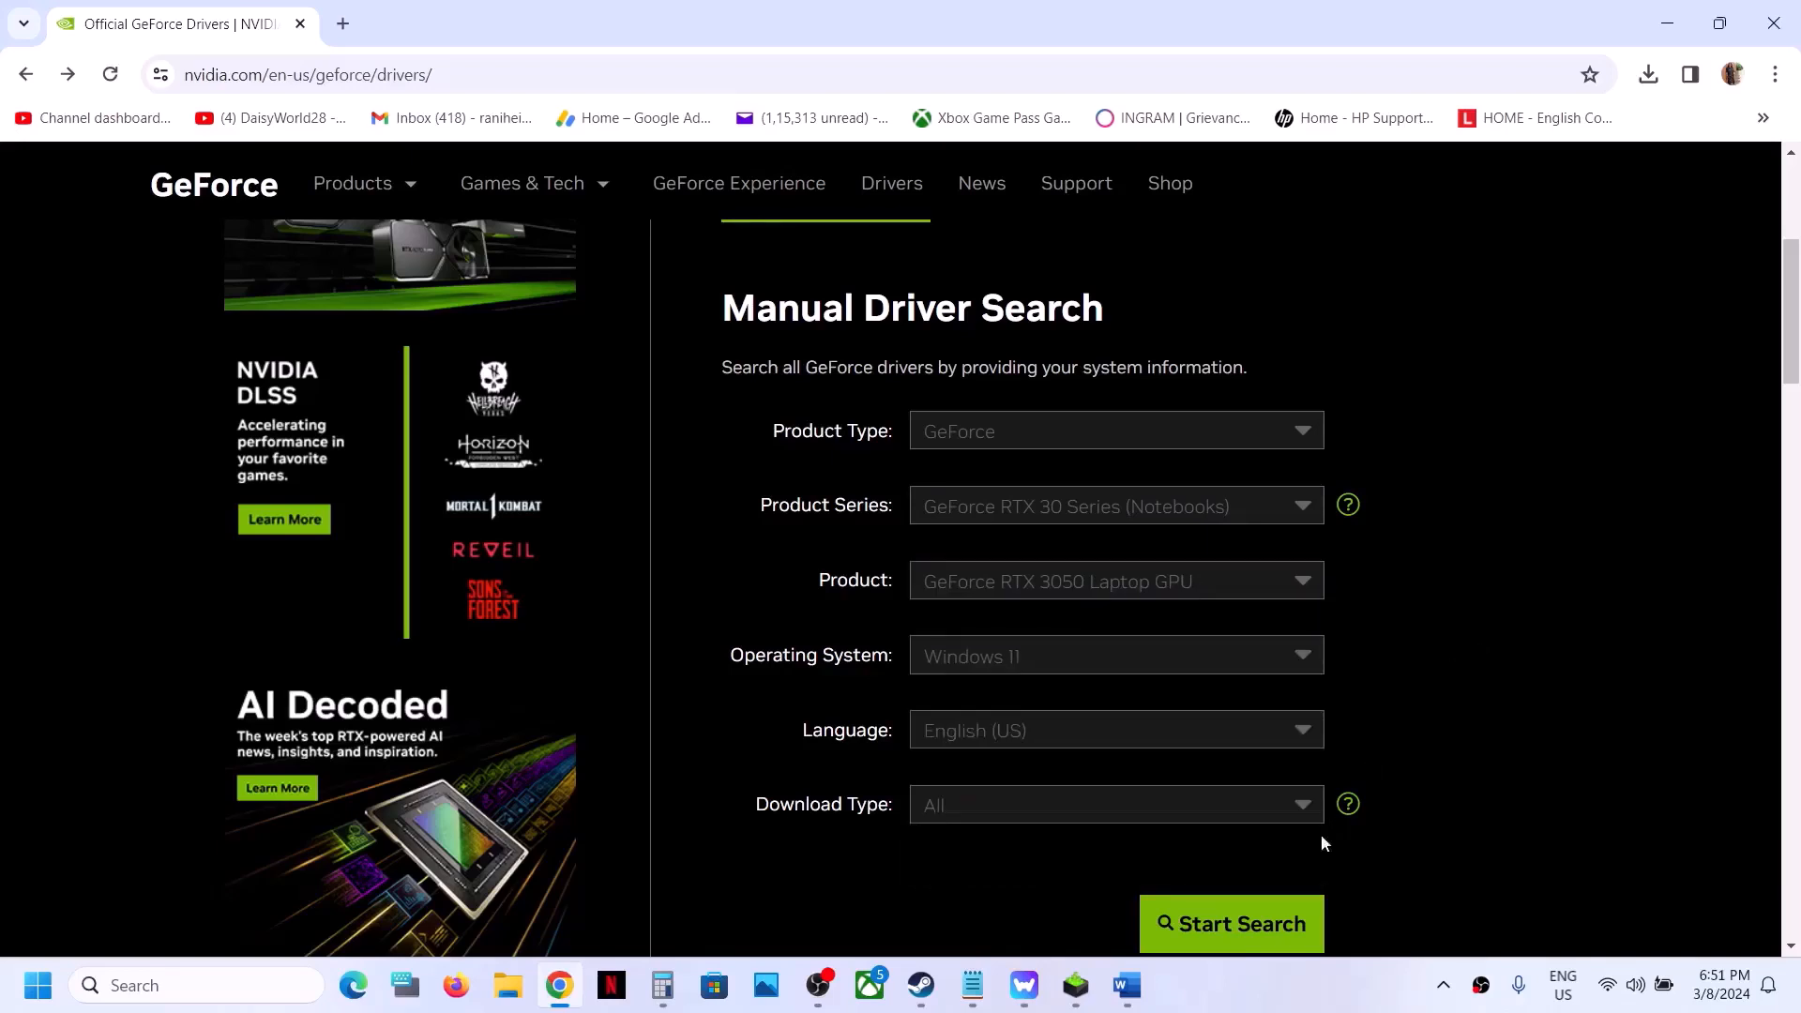
{"action": "left_click", "coordinate": [1242, 925]}
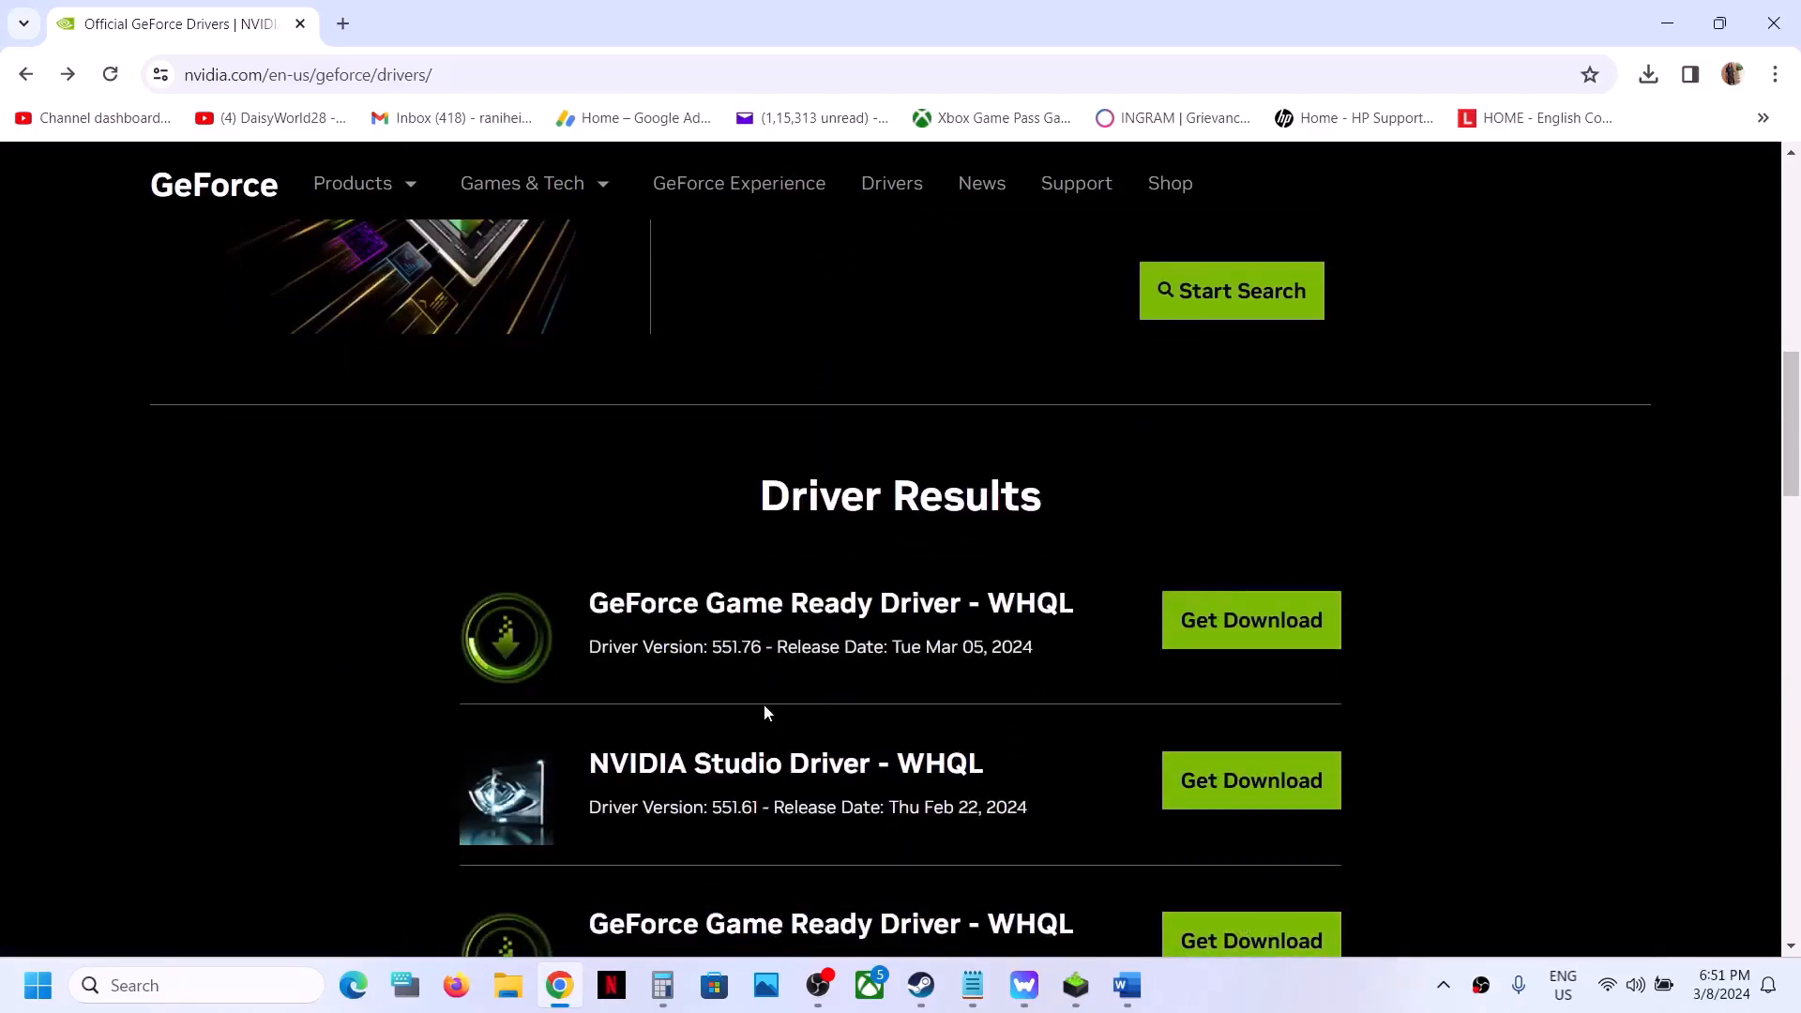
- Highlight the name and version of the first GeForce Game Ready Driver in the driver results
{"action": "left_click_drag", "start_coordinate": [592, 608], "coordinate": [861, 605]}
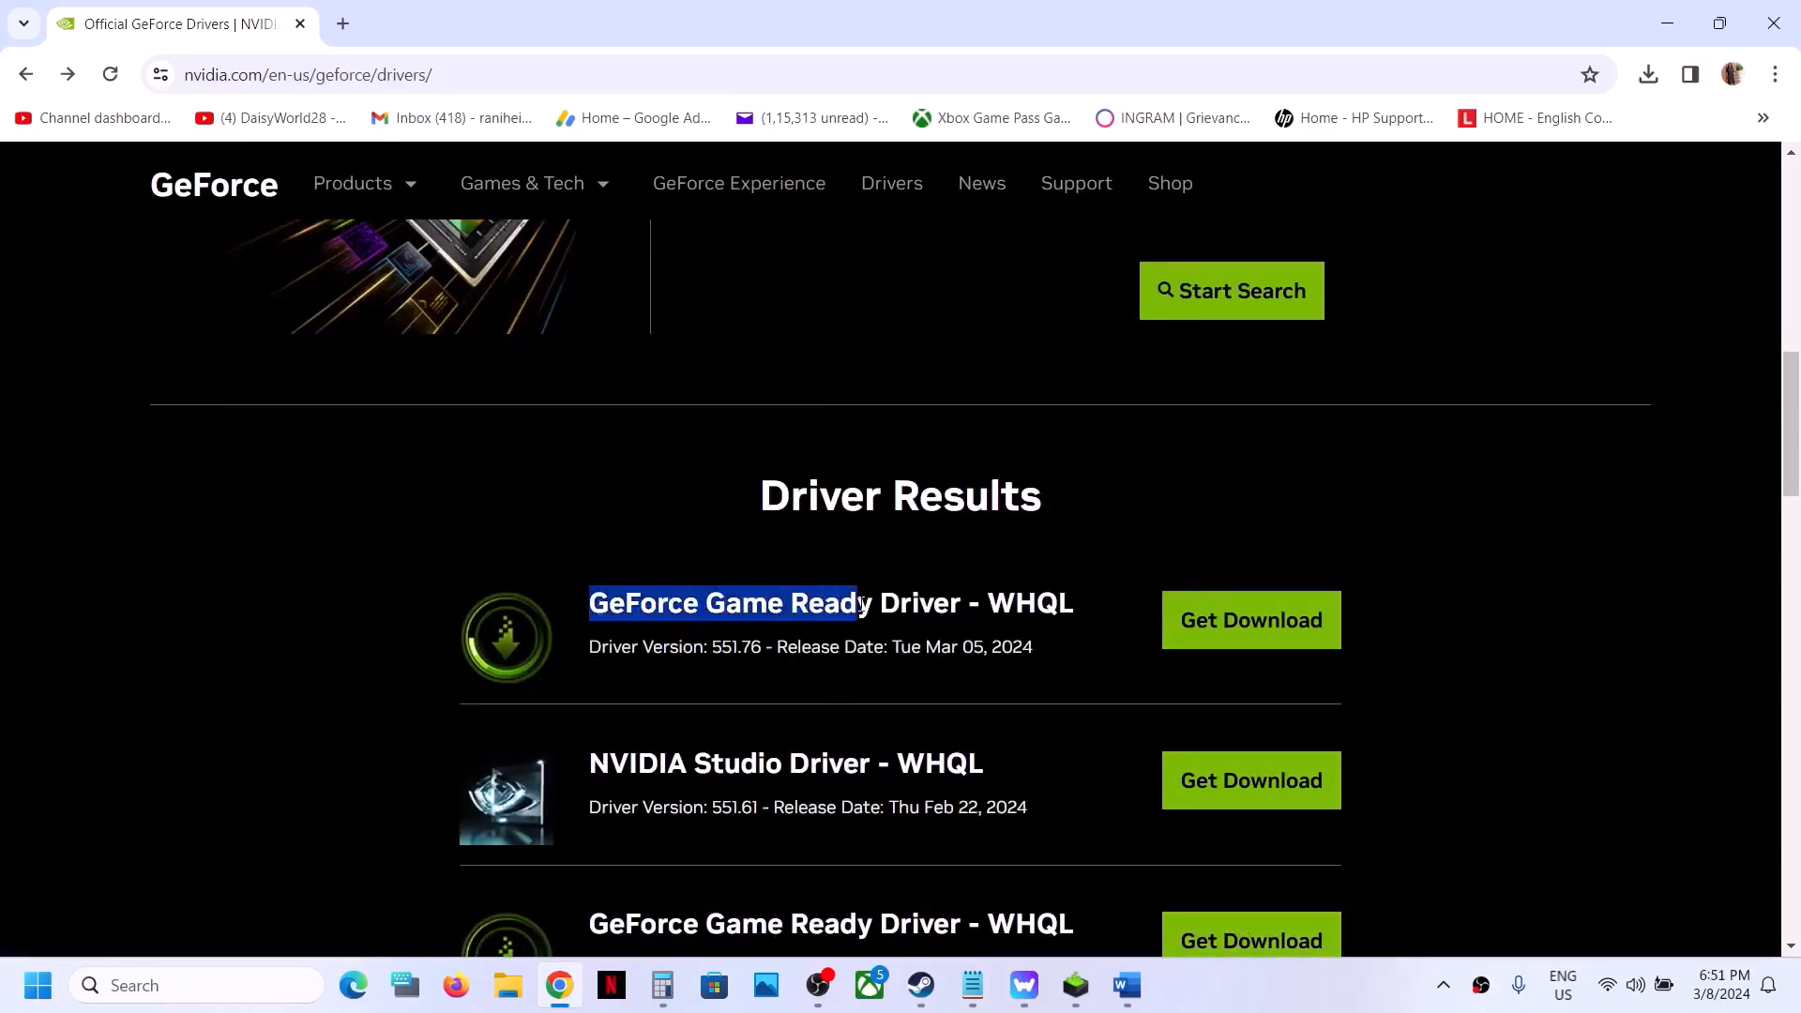
{"action": "left_click_drag", "start_coordinate": [592, 648], "coordinate": [727, 654]}
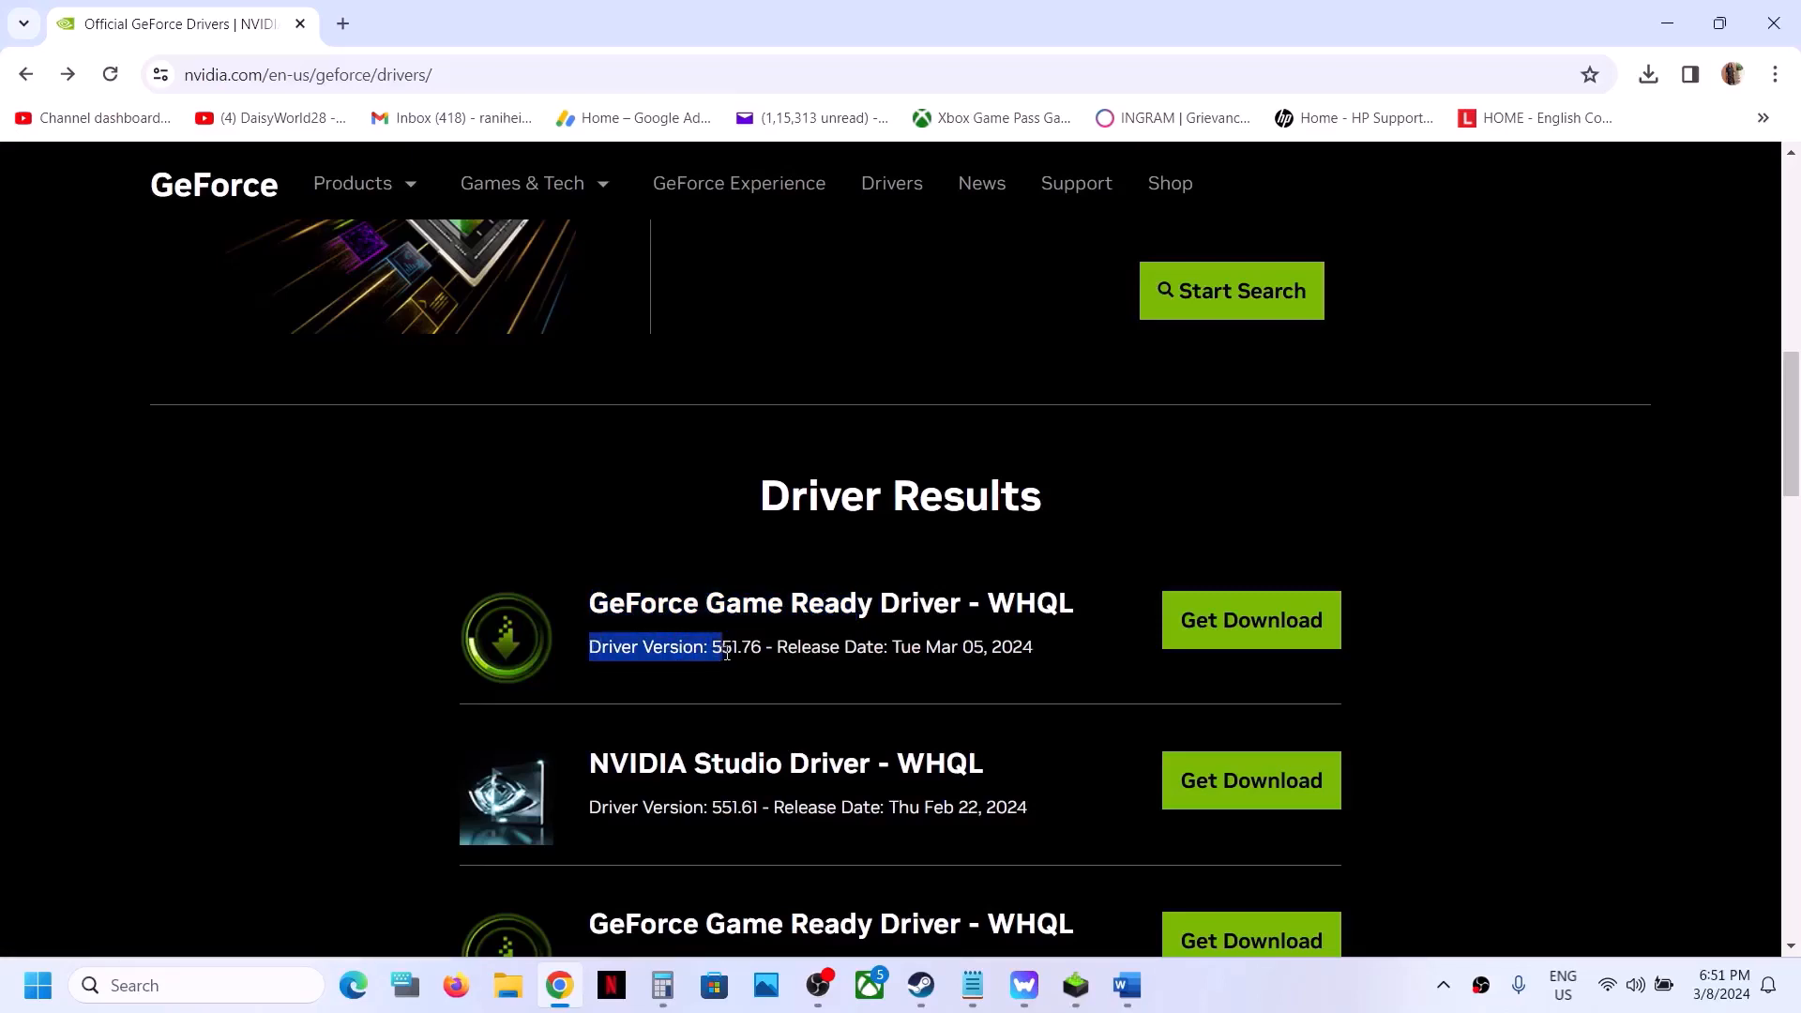
{"action": "left_click", "coordinate": [762, 648]}
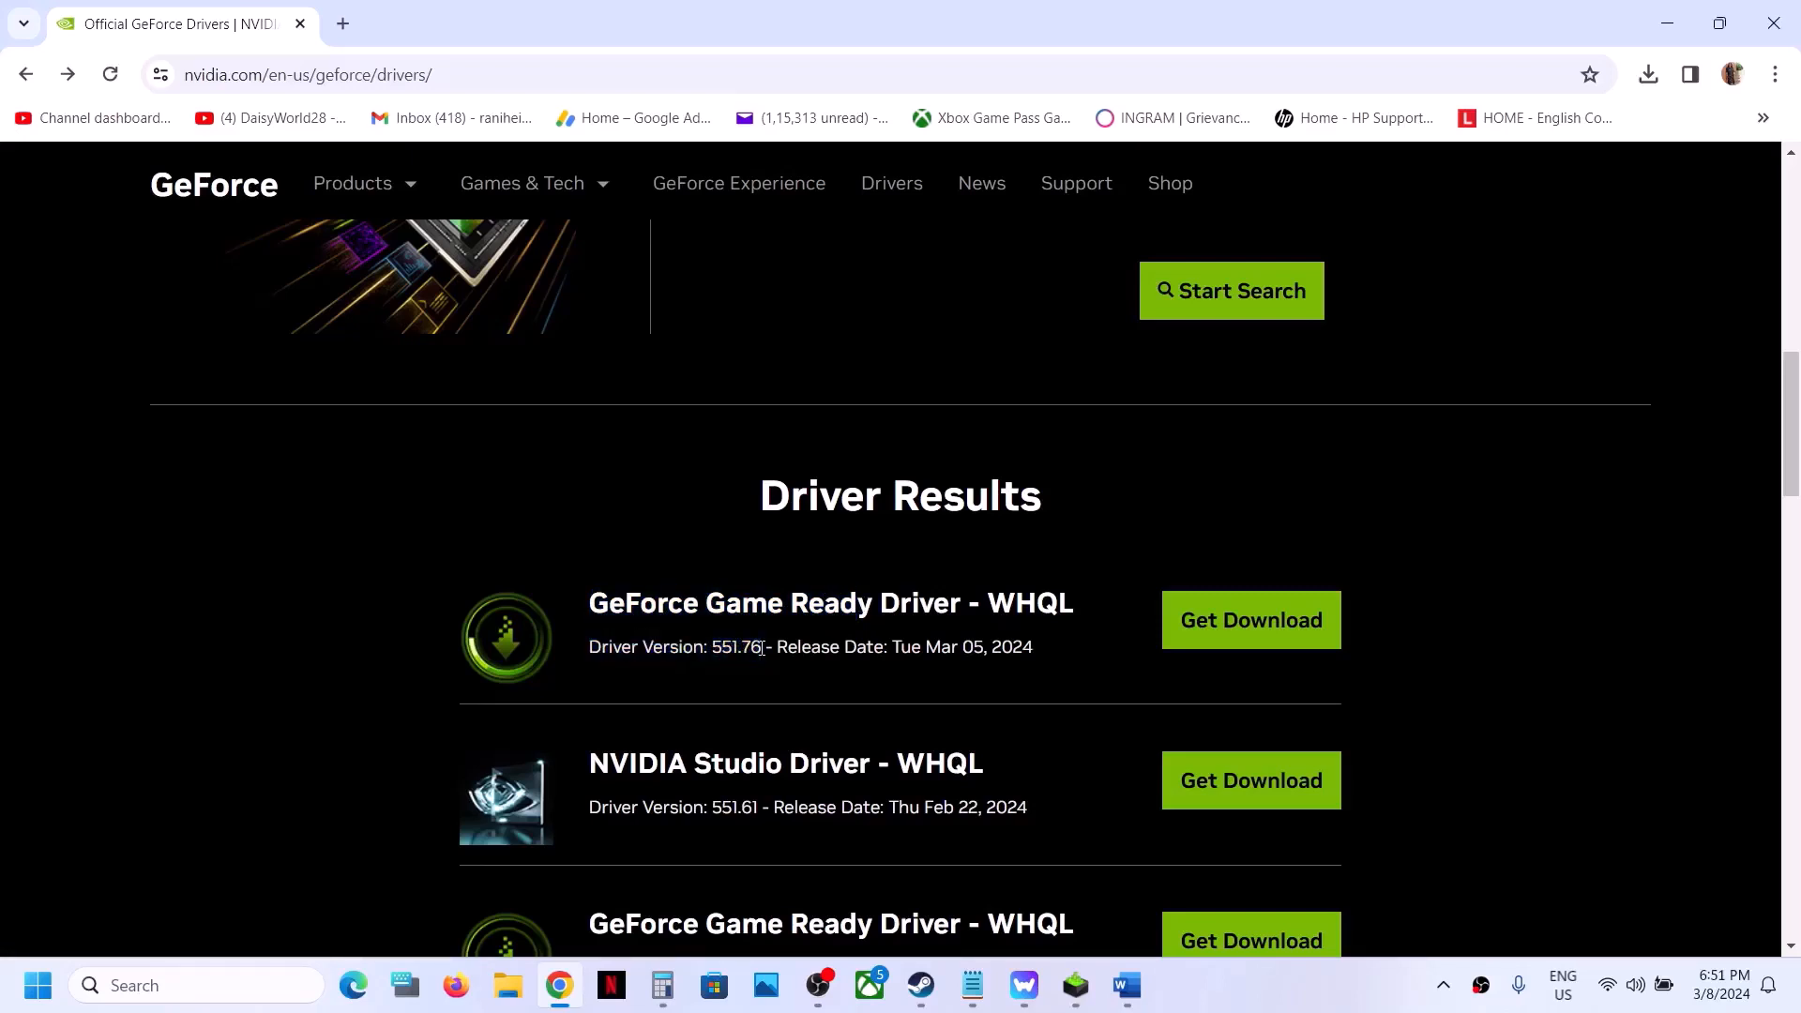
{"action": "left_click_drag", "start_coordinate": [597, 637], "coordinate": [742, 642]}
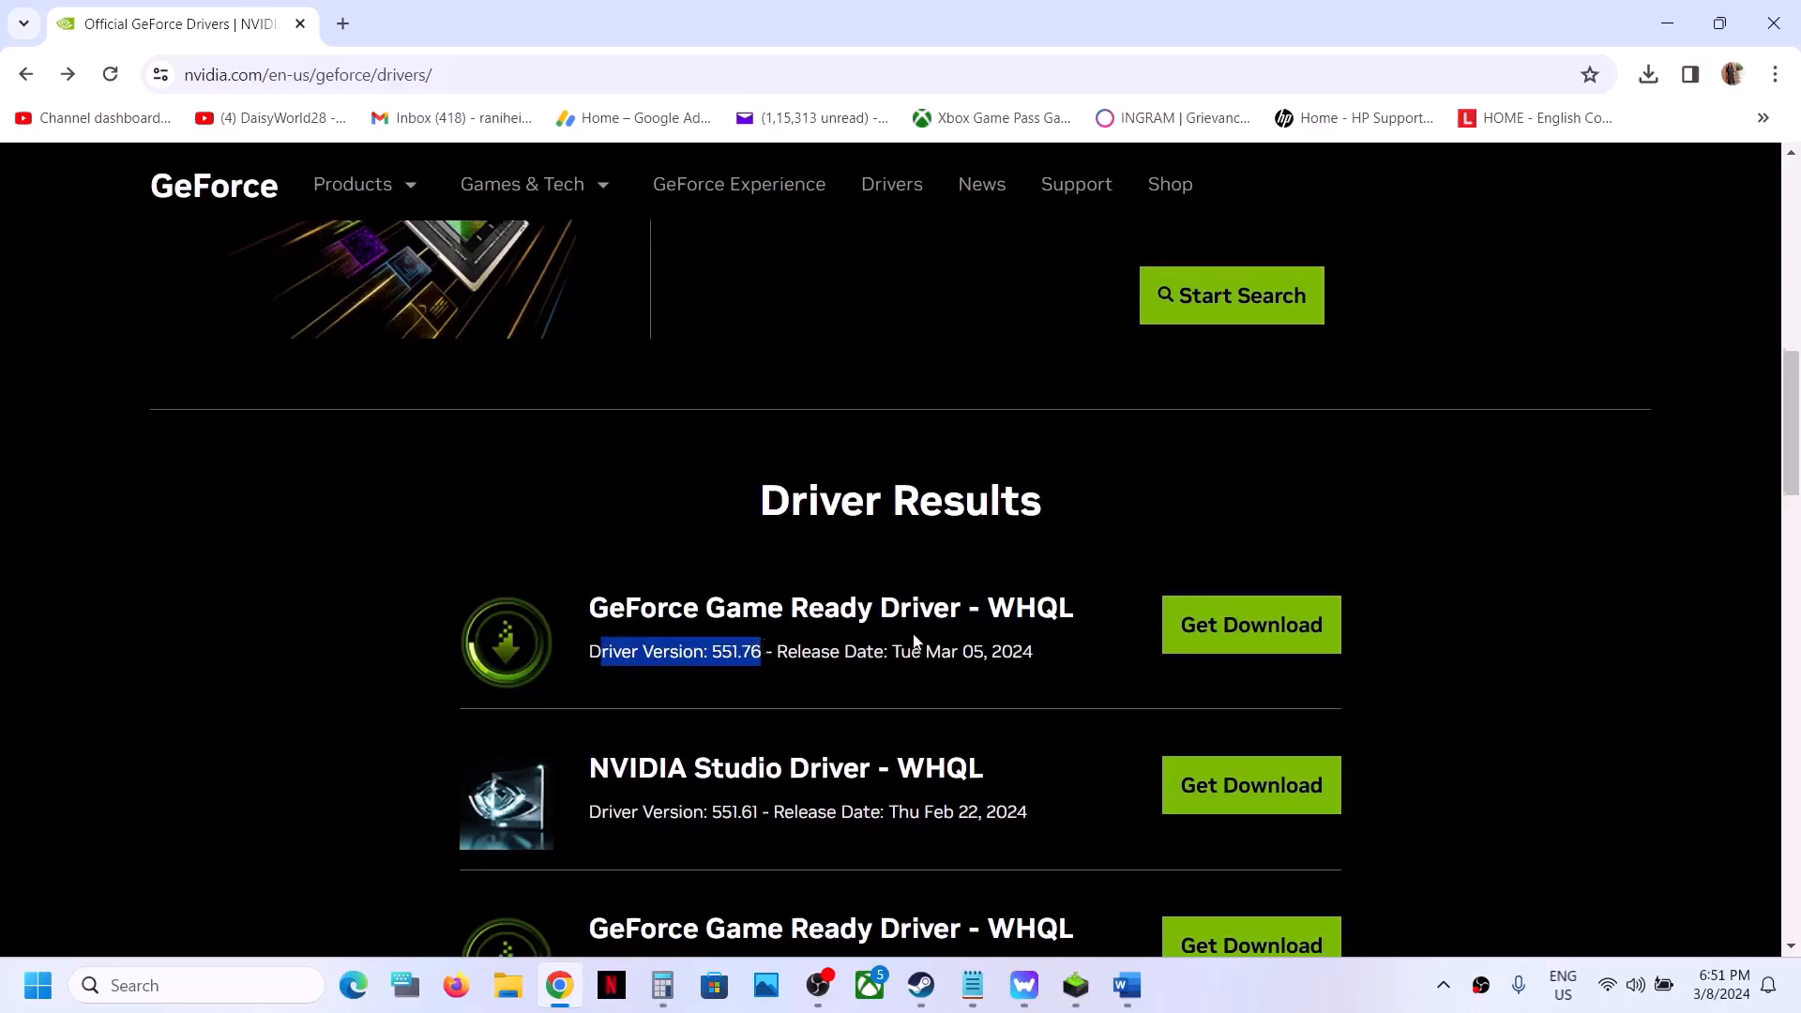
- Download the GeForce Game Ready Driver 551.76 from the driver results
{"action": "scroll", "coordinate": [687, 745], "scroll_direction": "up", "scroll_amount": 1}
{"action": "left_click", "coordinate": [1227, 683]}
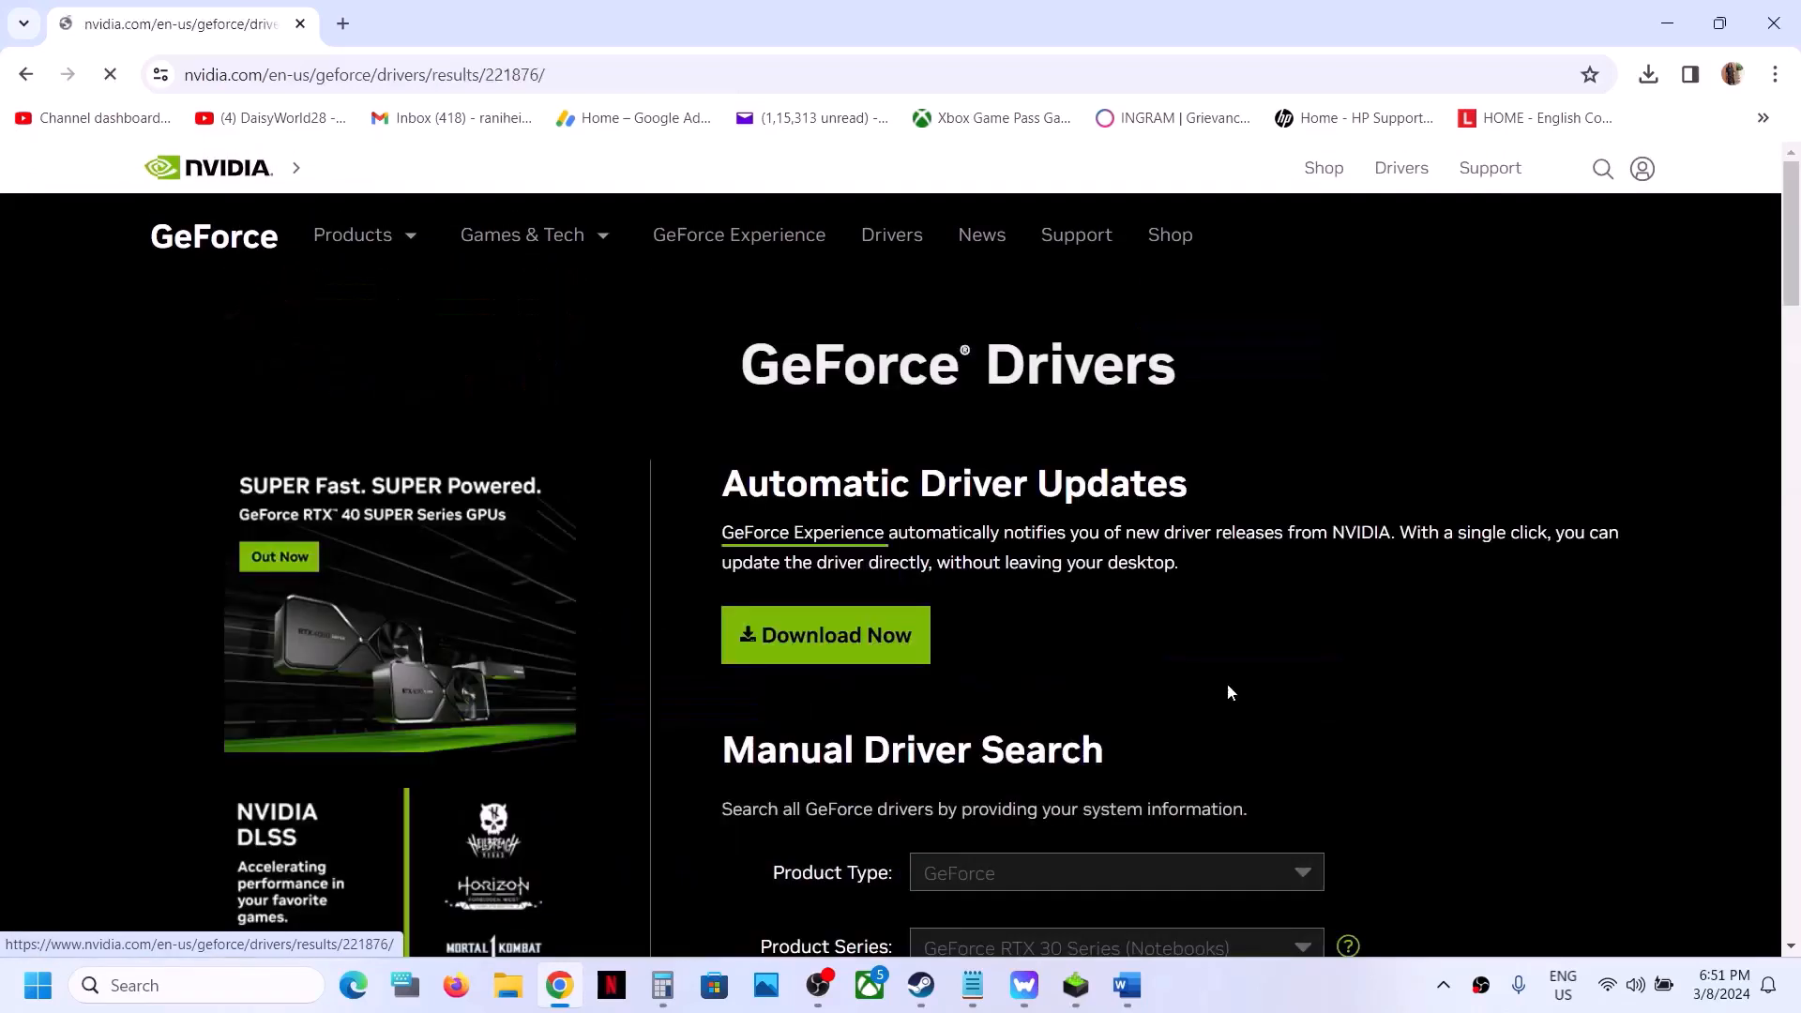
{"action": "left_click", "coordinate": [1516, 473]}
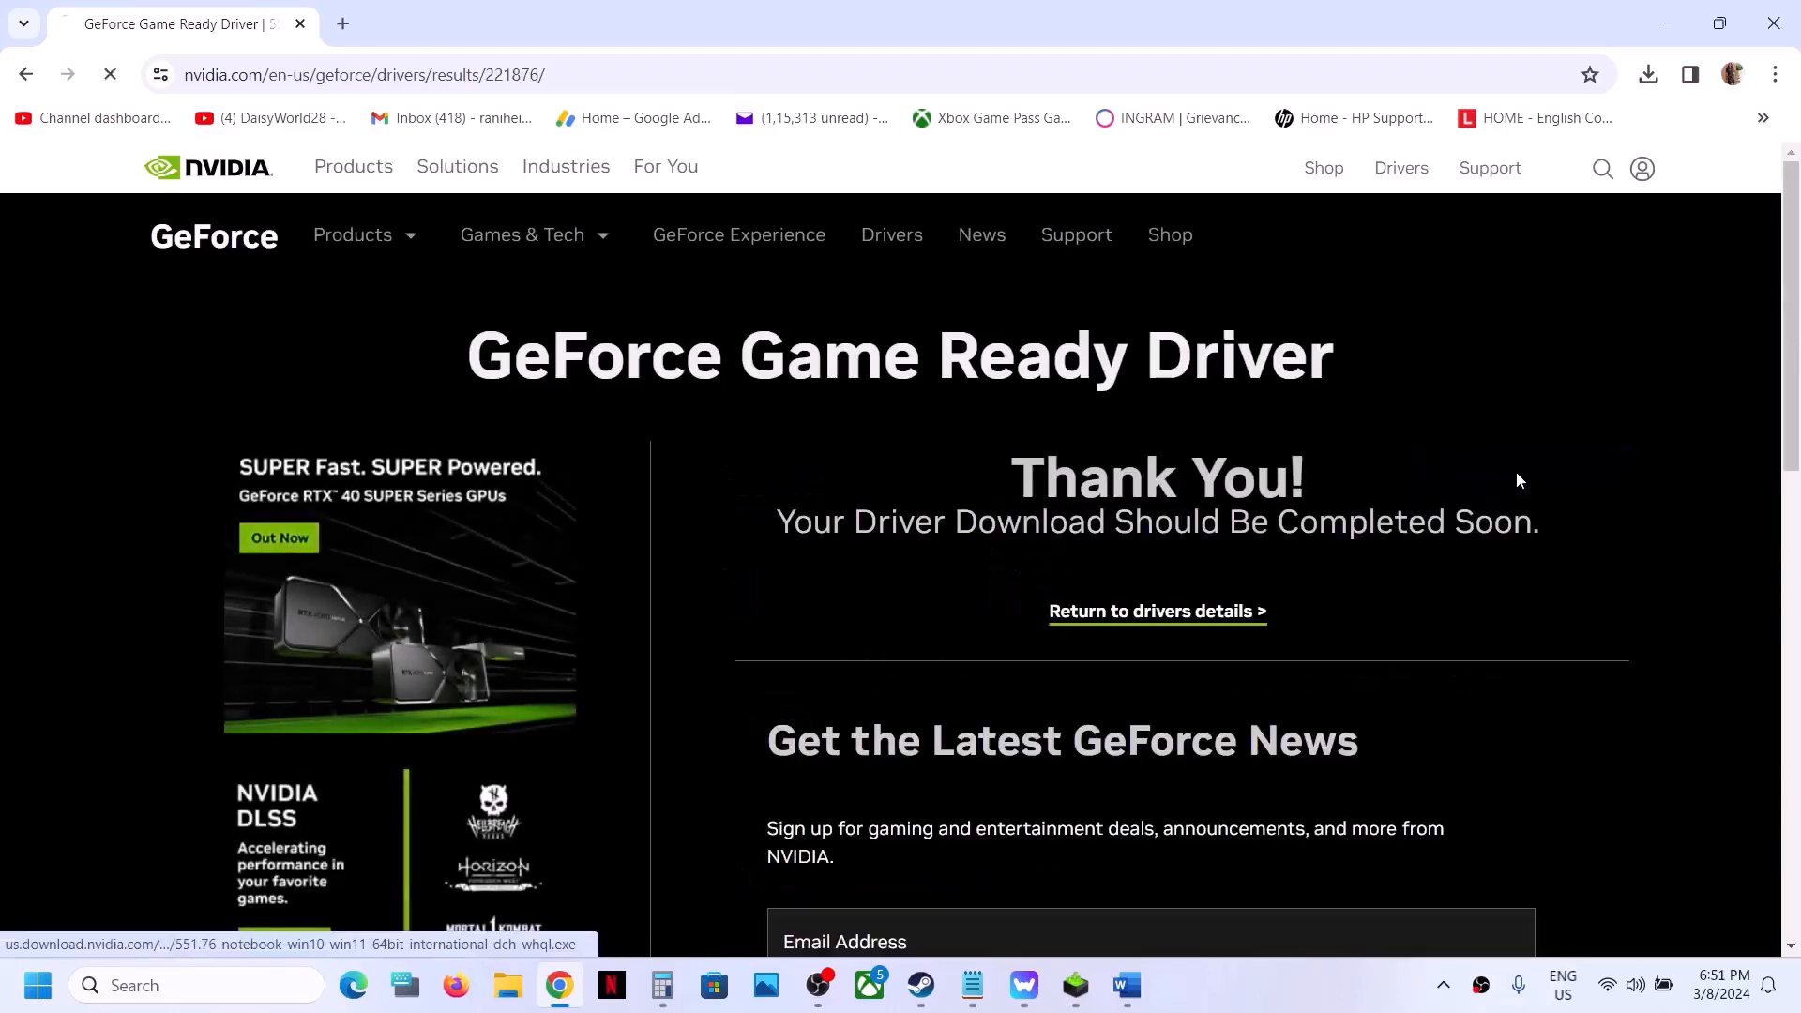
- Accept the license in the NVIDIA driver 551.76 installer and start a Custom (Advanced) installation with the clean installation option enabled
{"action": "left_click", "coordinate": [1648, 76]}
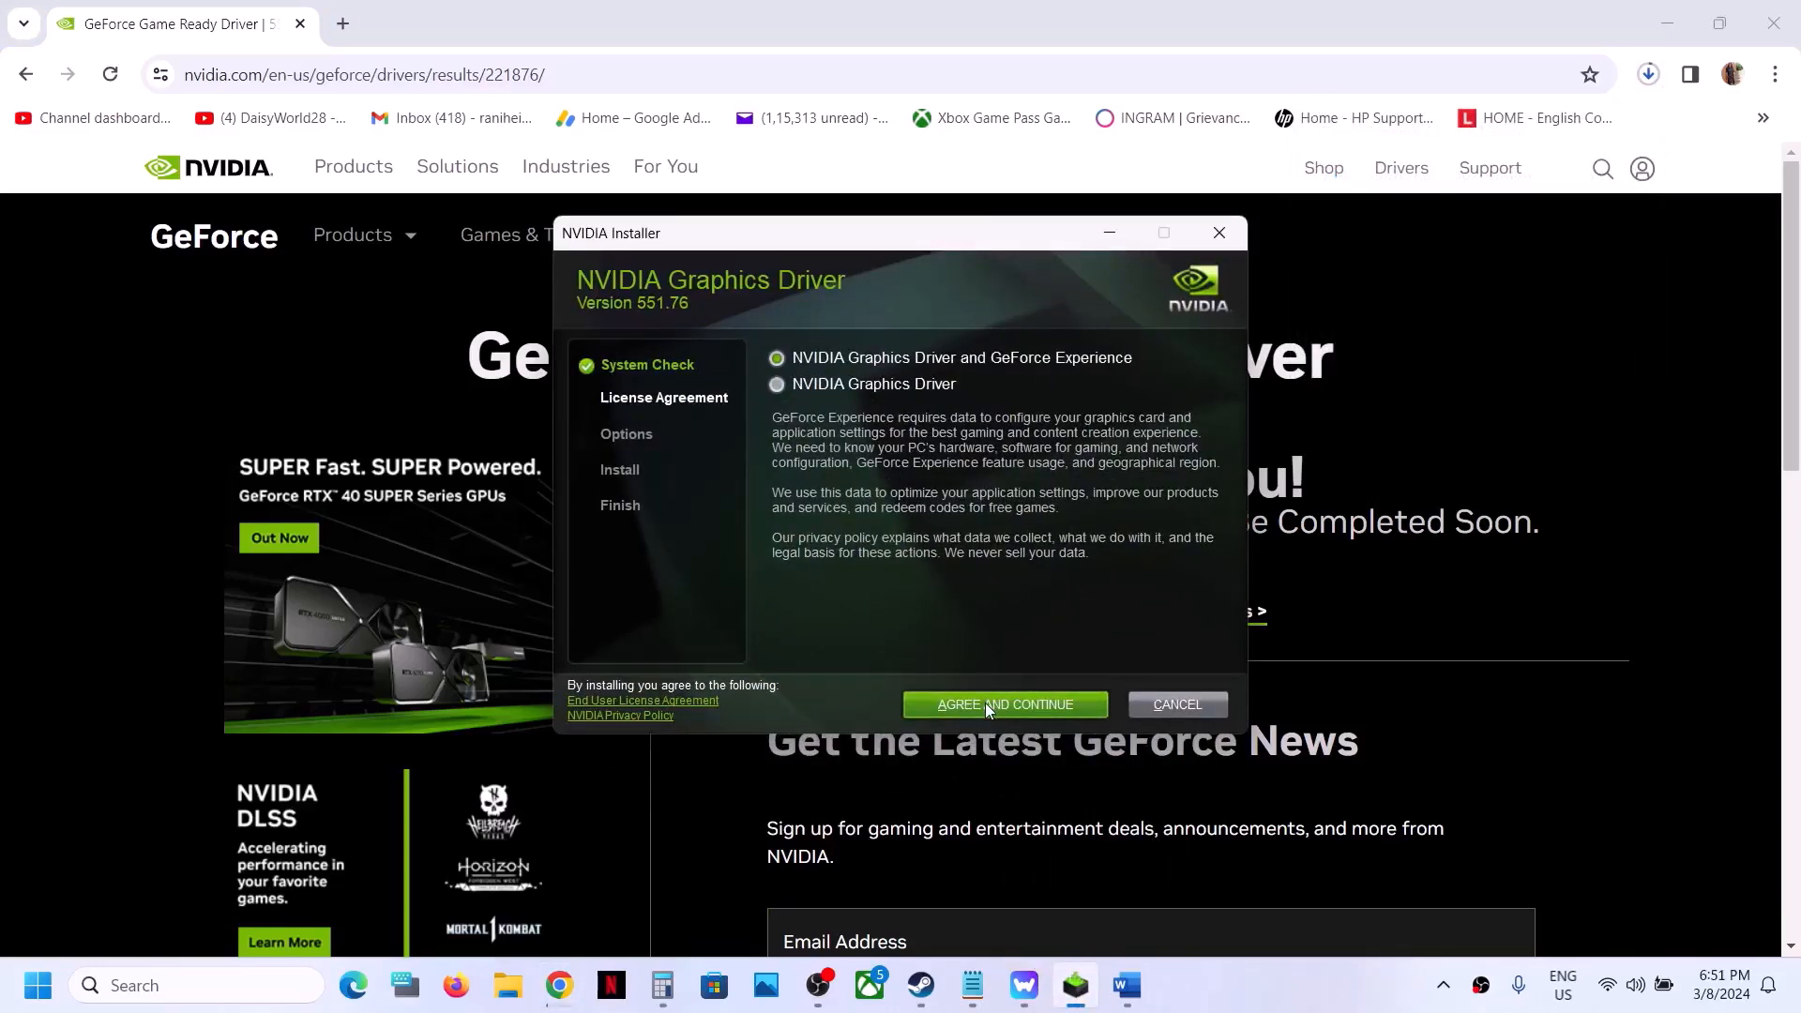
{"action": "left_click", "coordinate": [985, 701]}
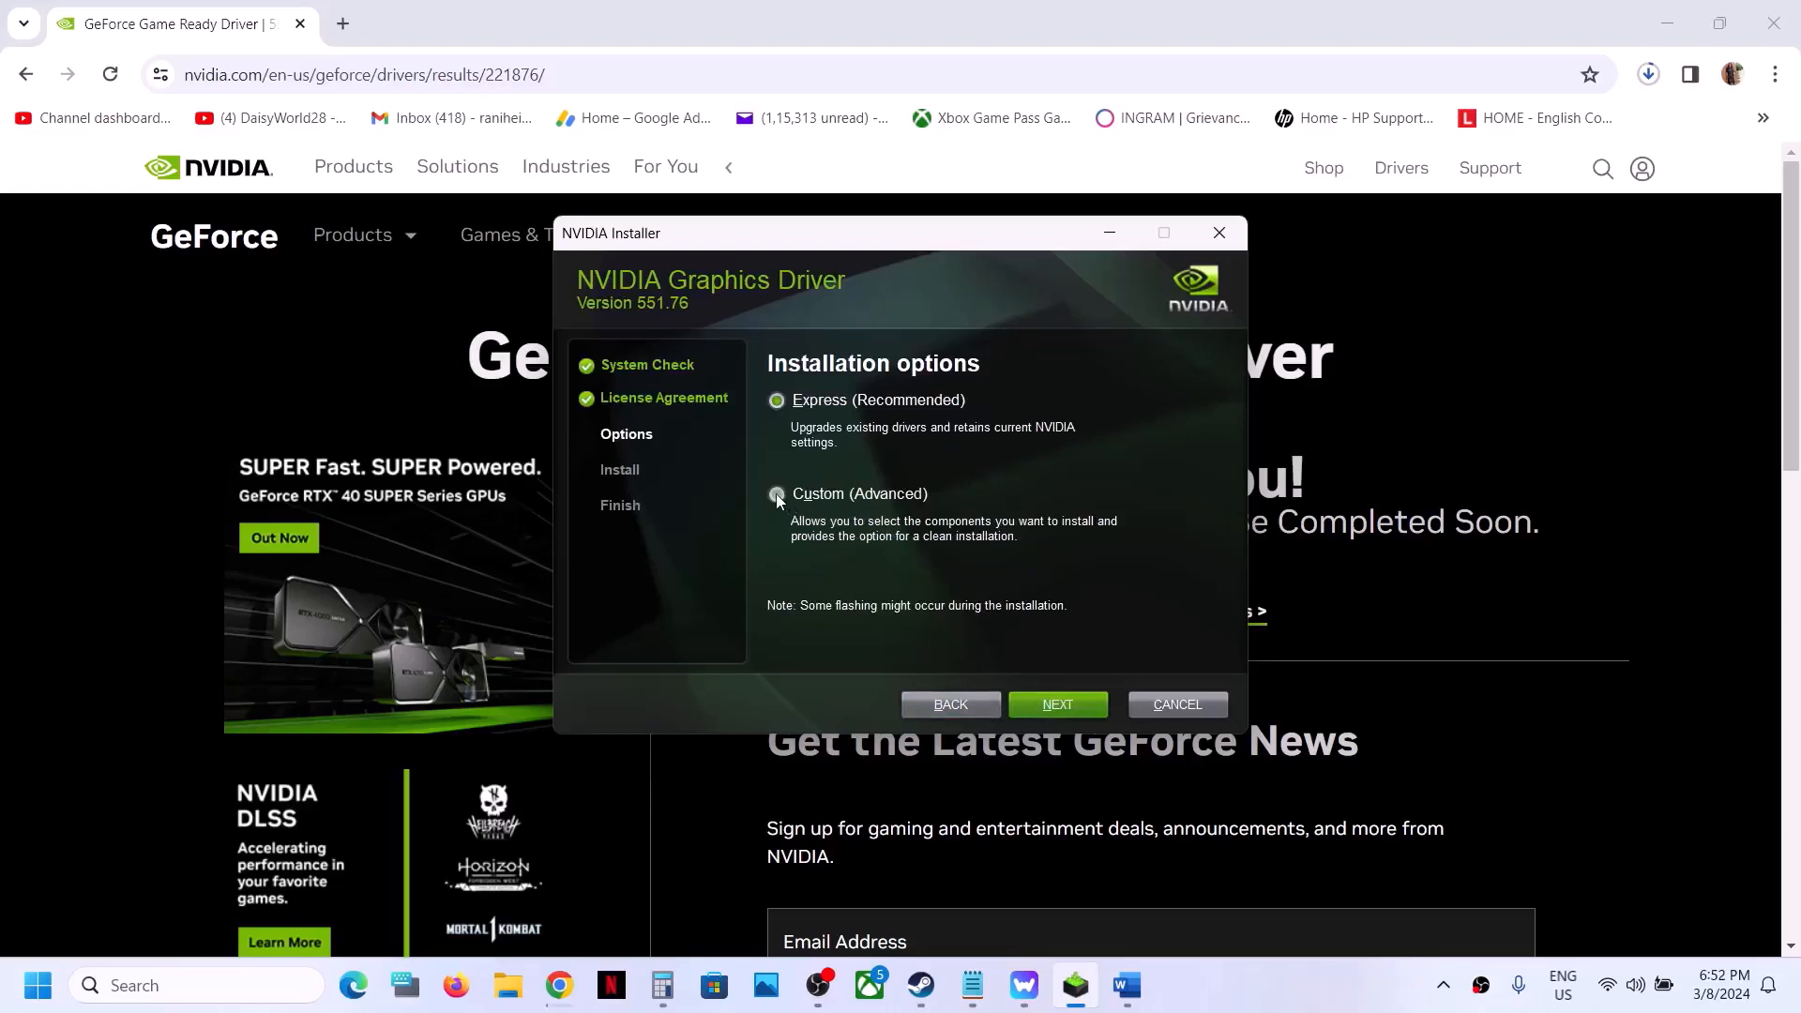
{"action": "left_click", "coordinate": [775, 494]}
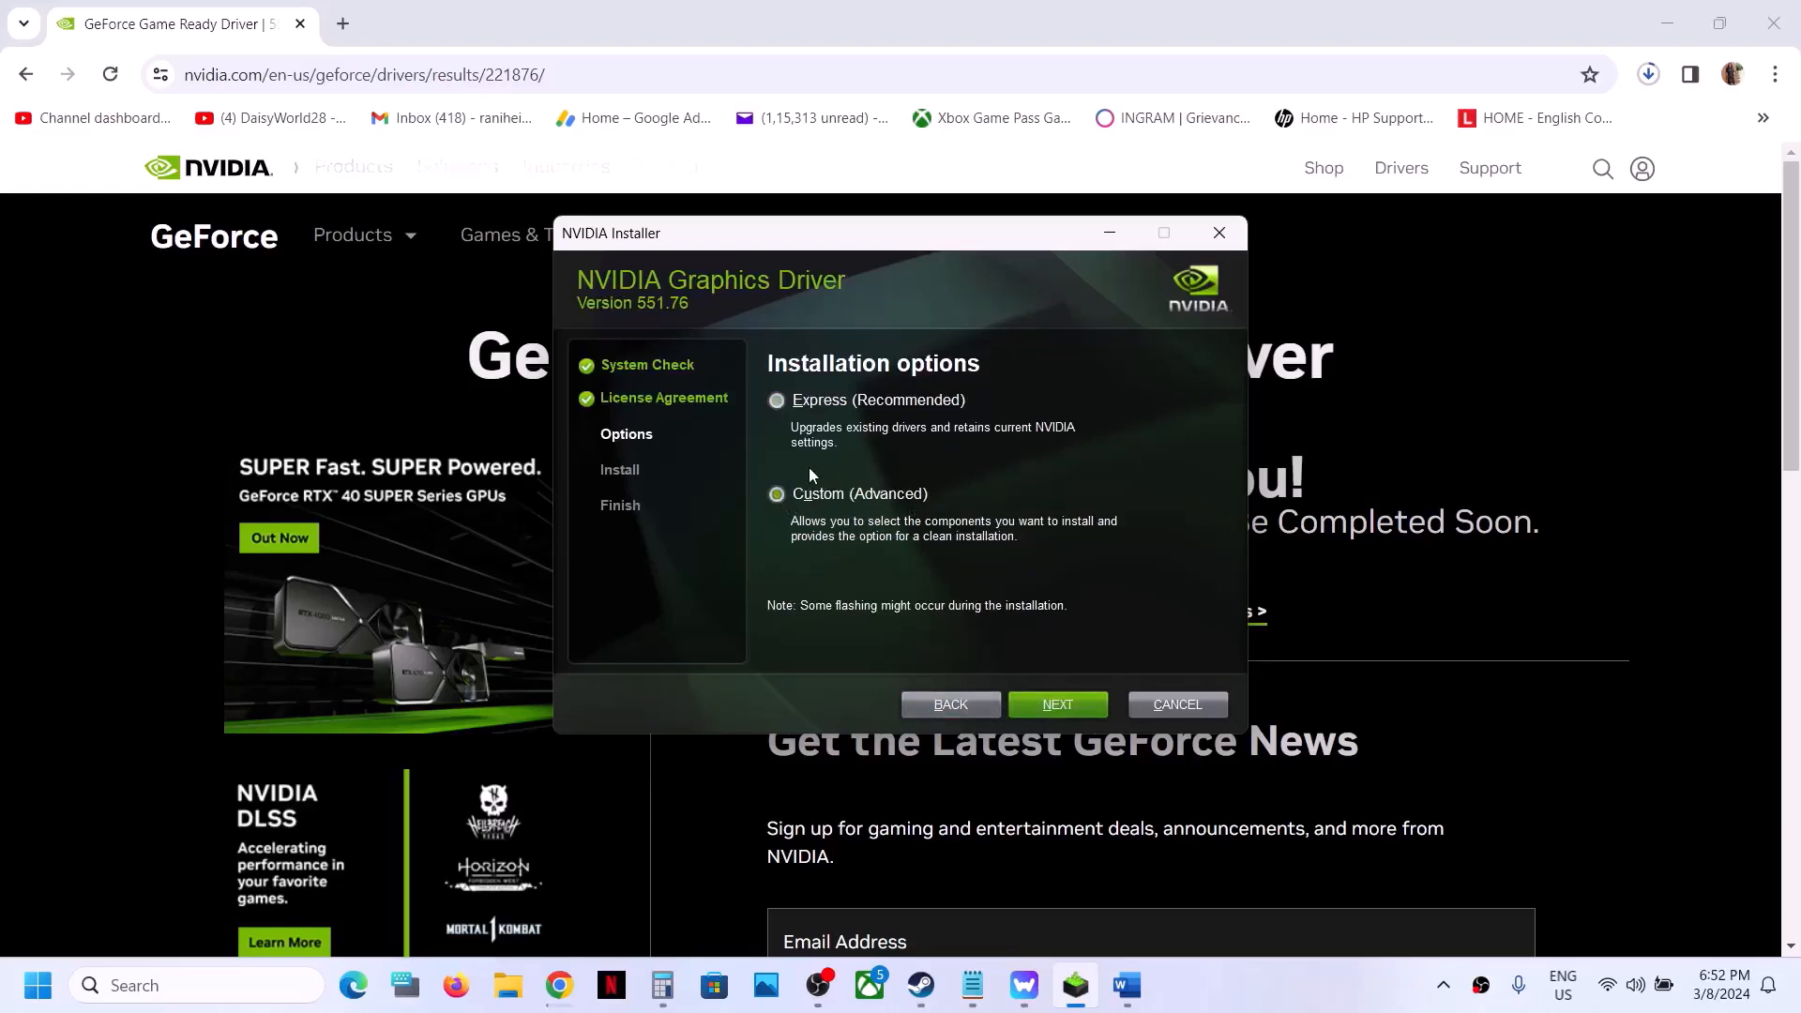
{"action": "left_click", "coordinate": [1050, 706]}
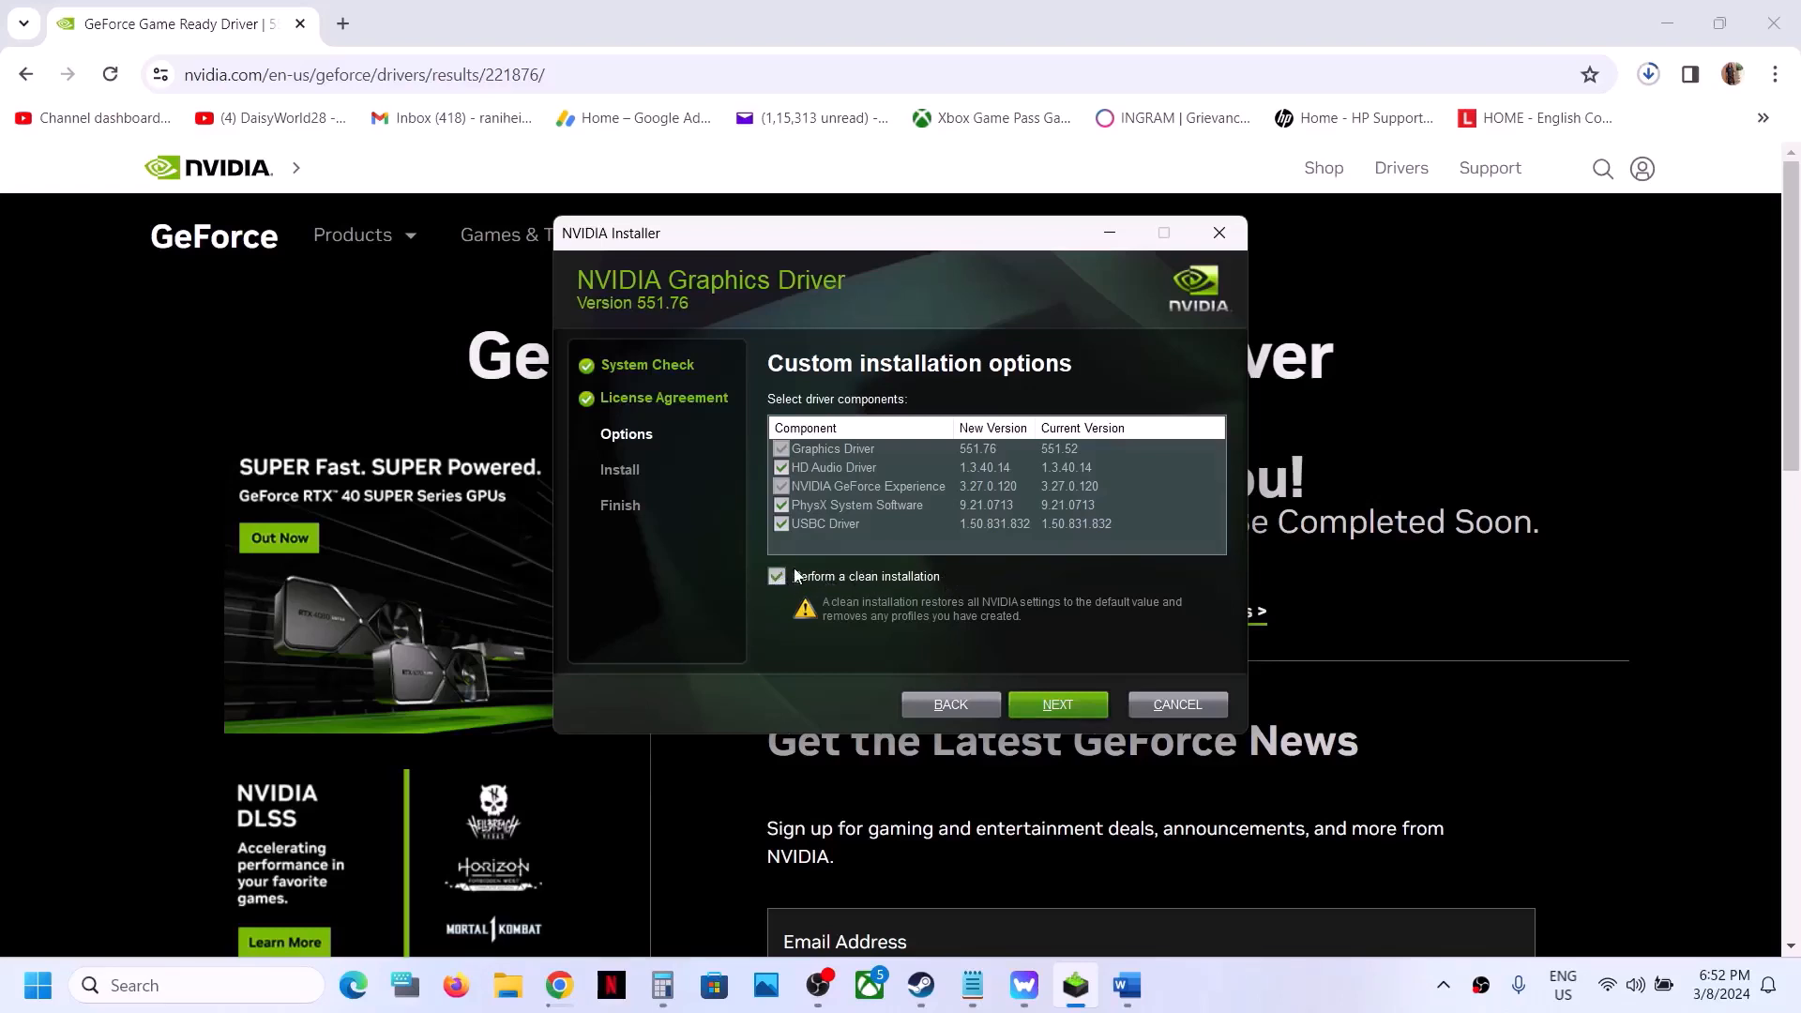
{"action": "left_click", "coordinate": [1043, 703]}
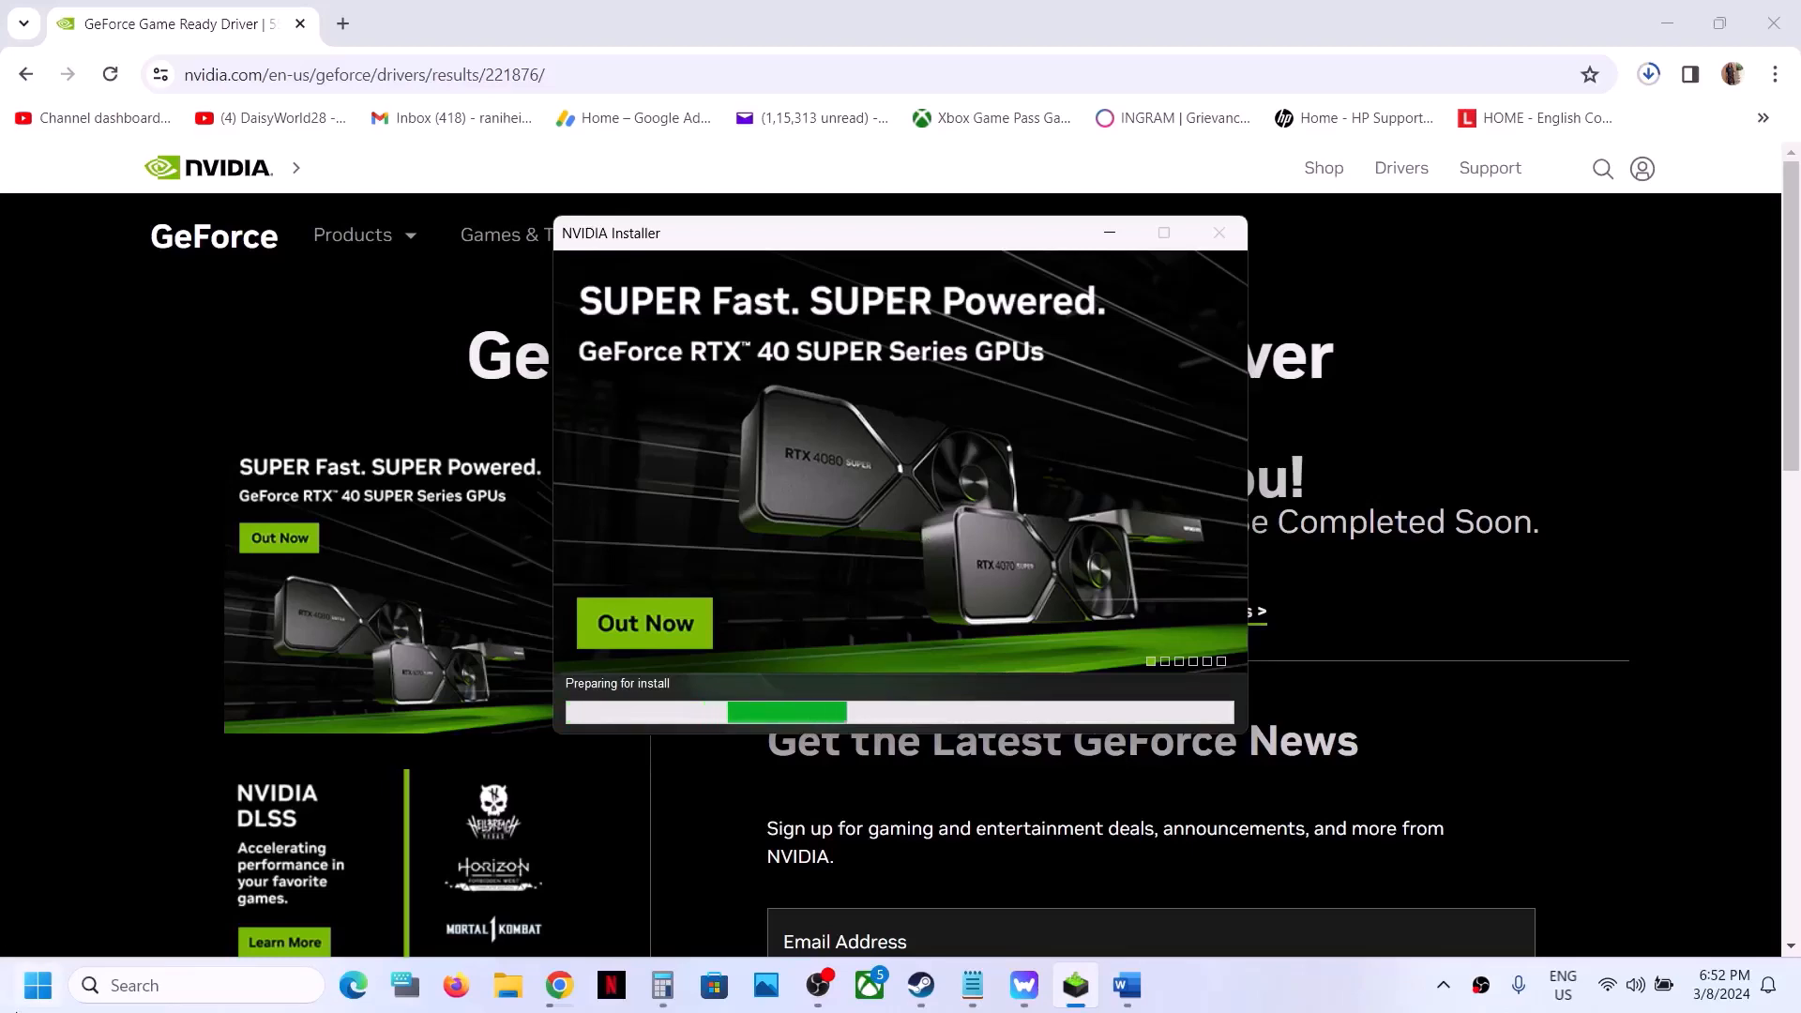
- View the Restart option in the Windows power choices and close the Start menu without restarting
{"action": "left_click", "coordinate": [38, 985]}
{"action": "left_click", "coordinate": [681, 903]}
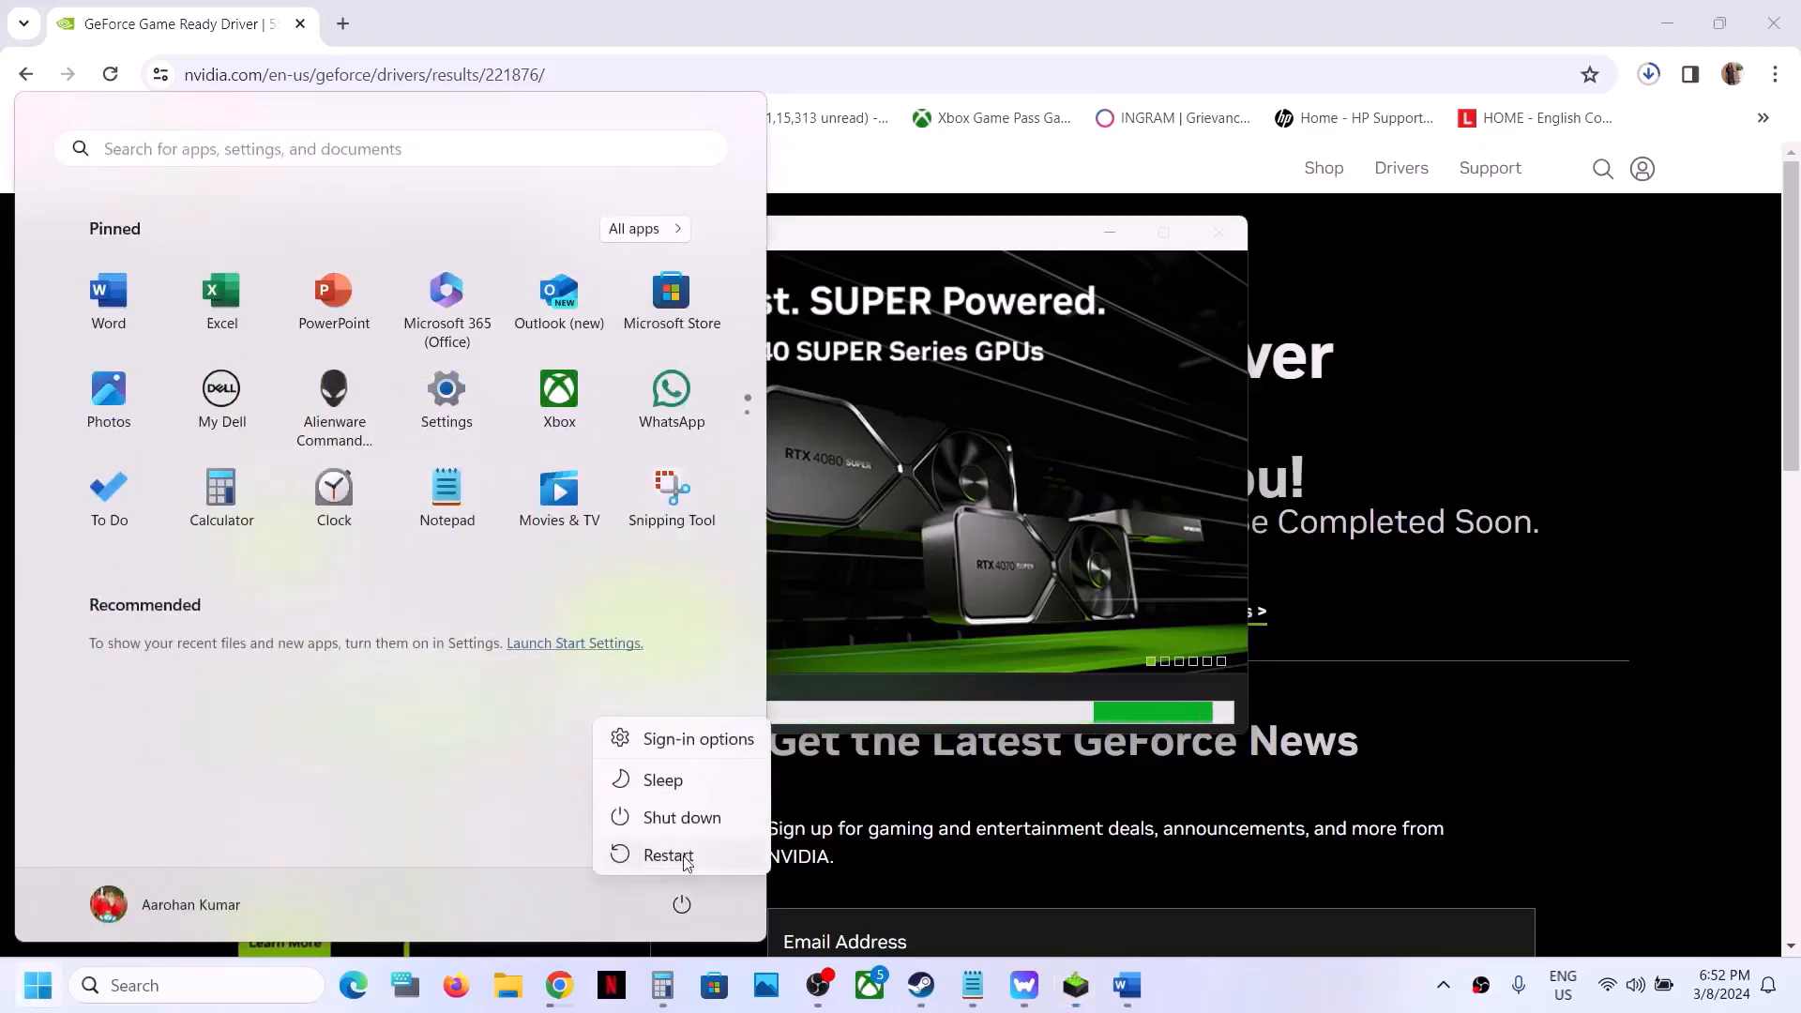
{"action": "left_click", "coordinate": [1216, 417]}
{"action": "left_click", "coordinate": [1116, 389]}
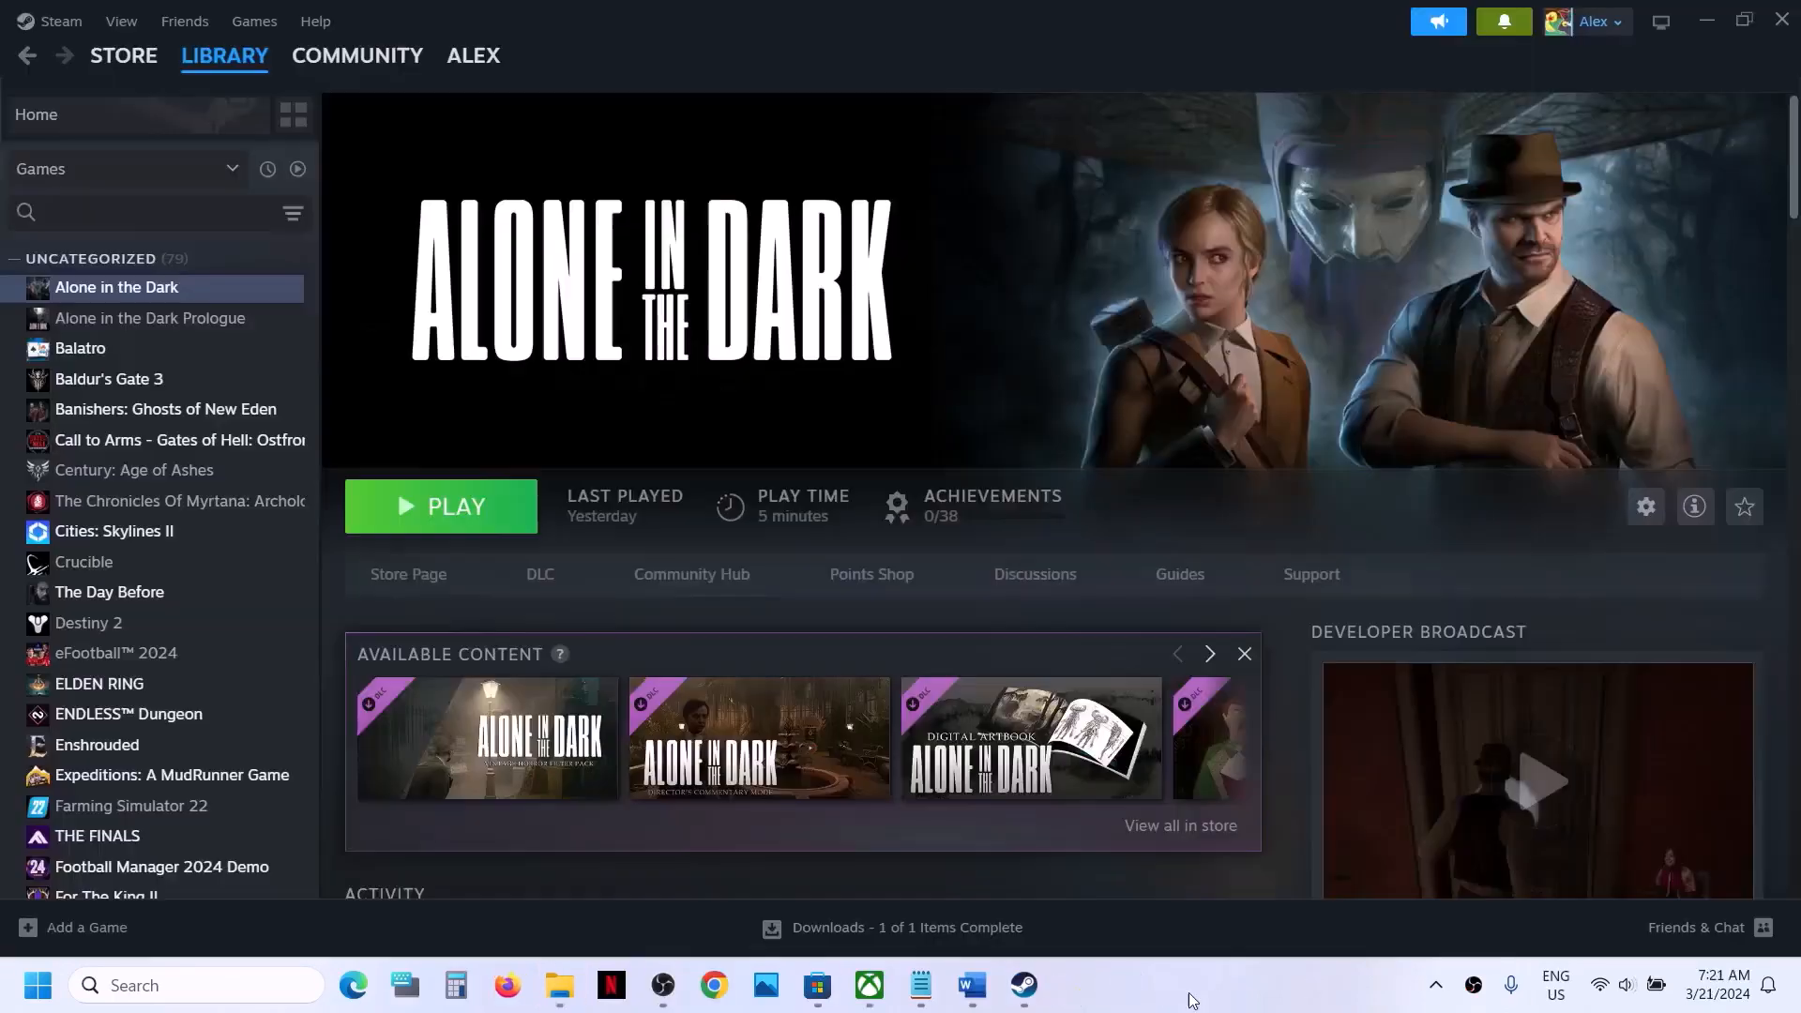
- Switch to the Word checklist and highlight the word "graphics" in Step 8 on running the game on the dedicated card
{"action": "left_click", "coordinate": [972, 985]}
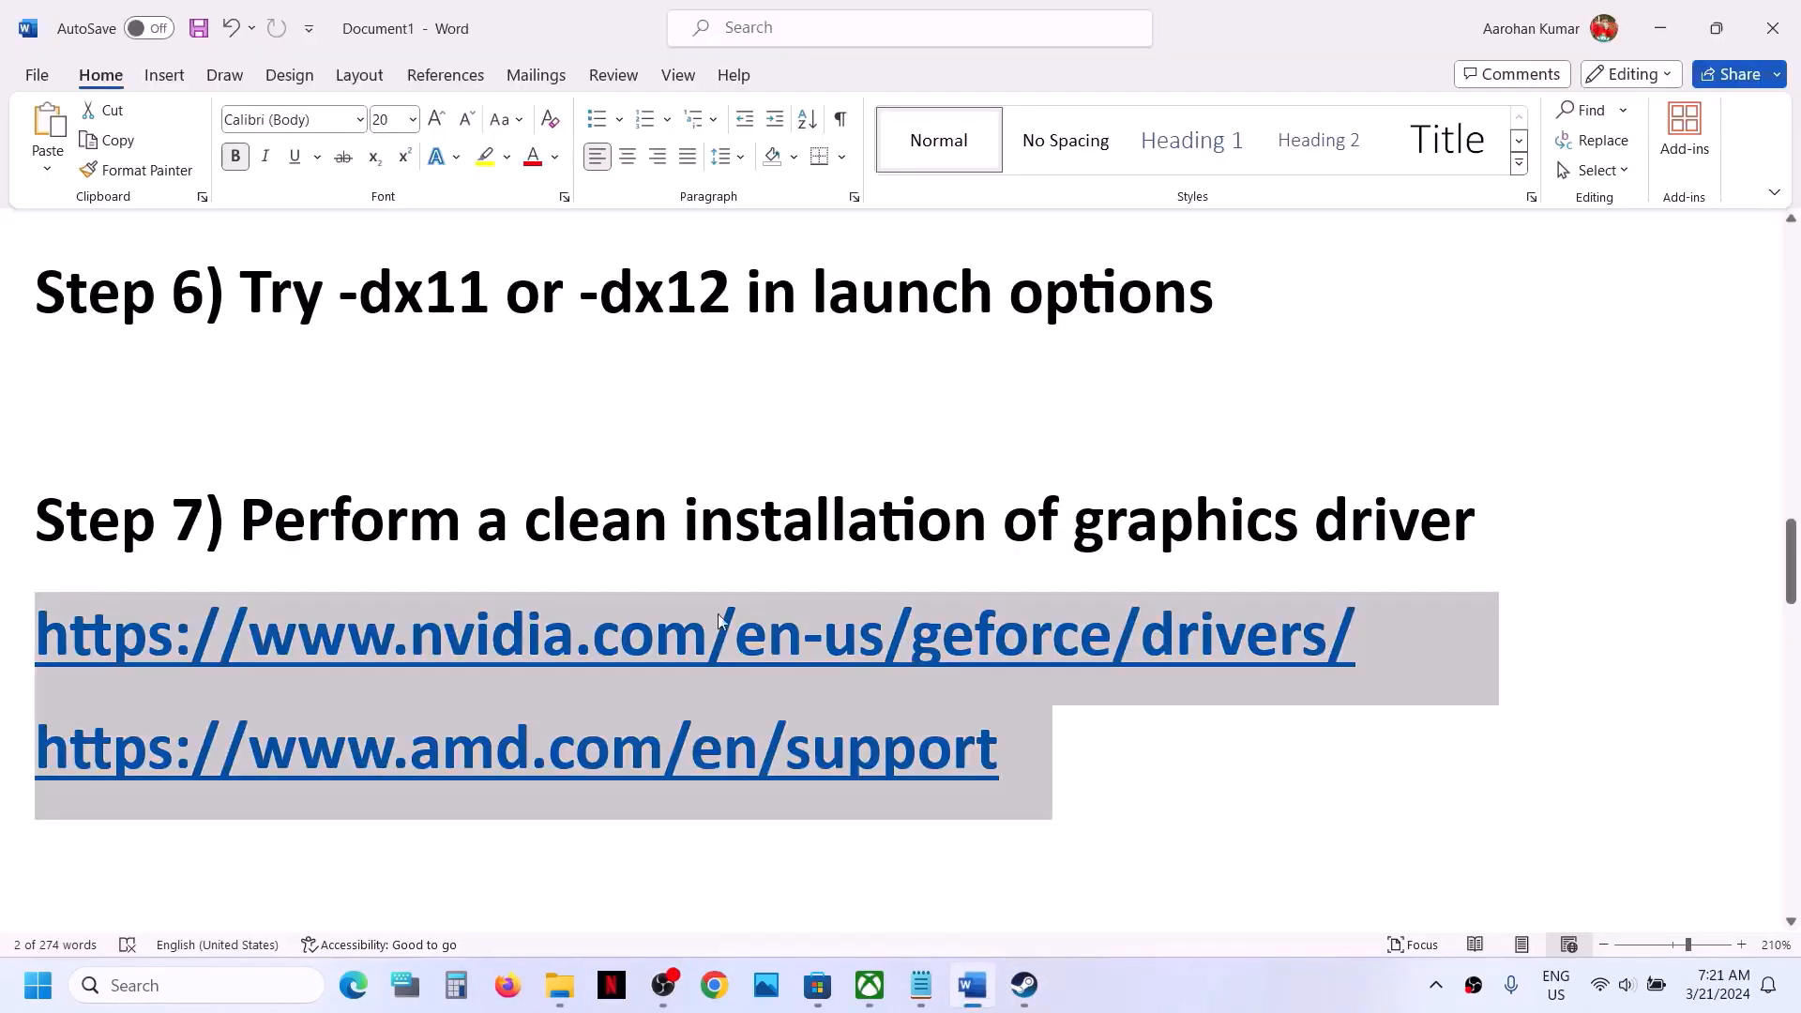
{"action": "scroll", "coordinate": [715, 619], "scroll_direction": "down", "scroll_amount": 1}
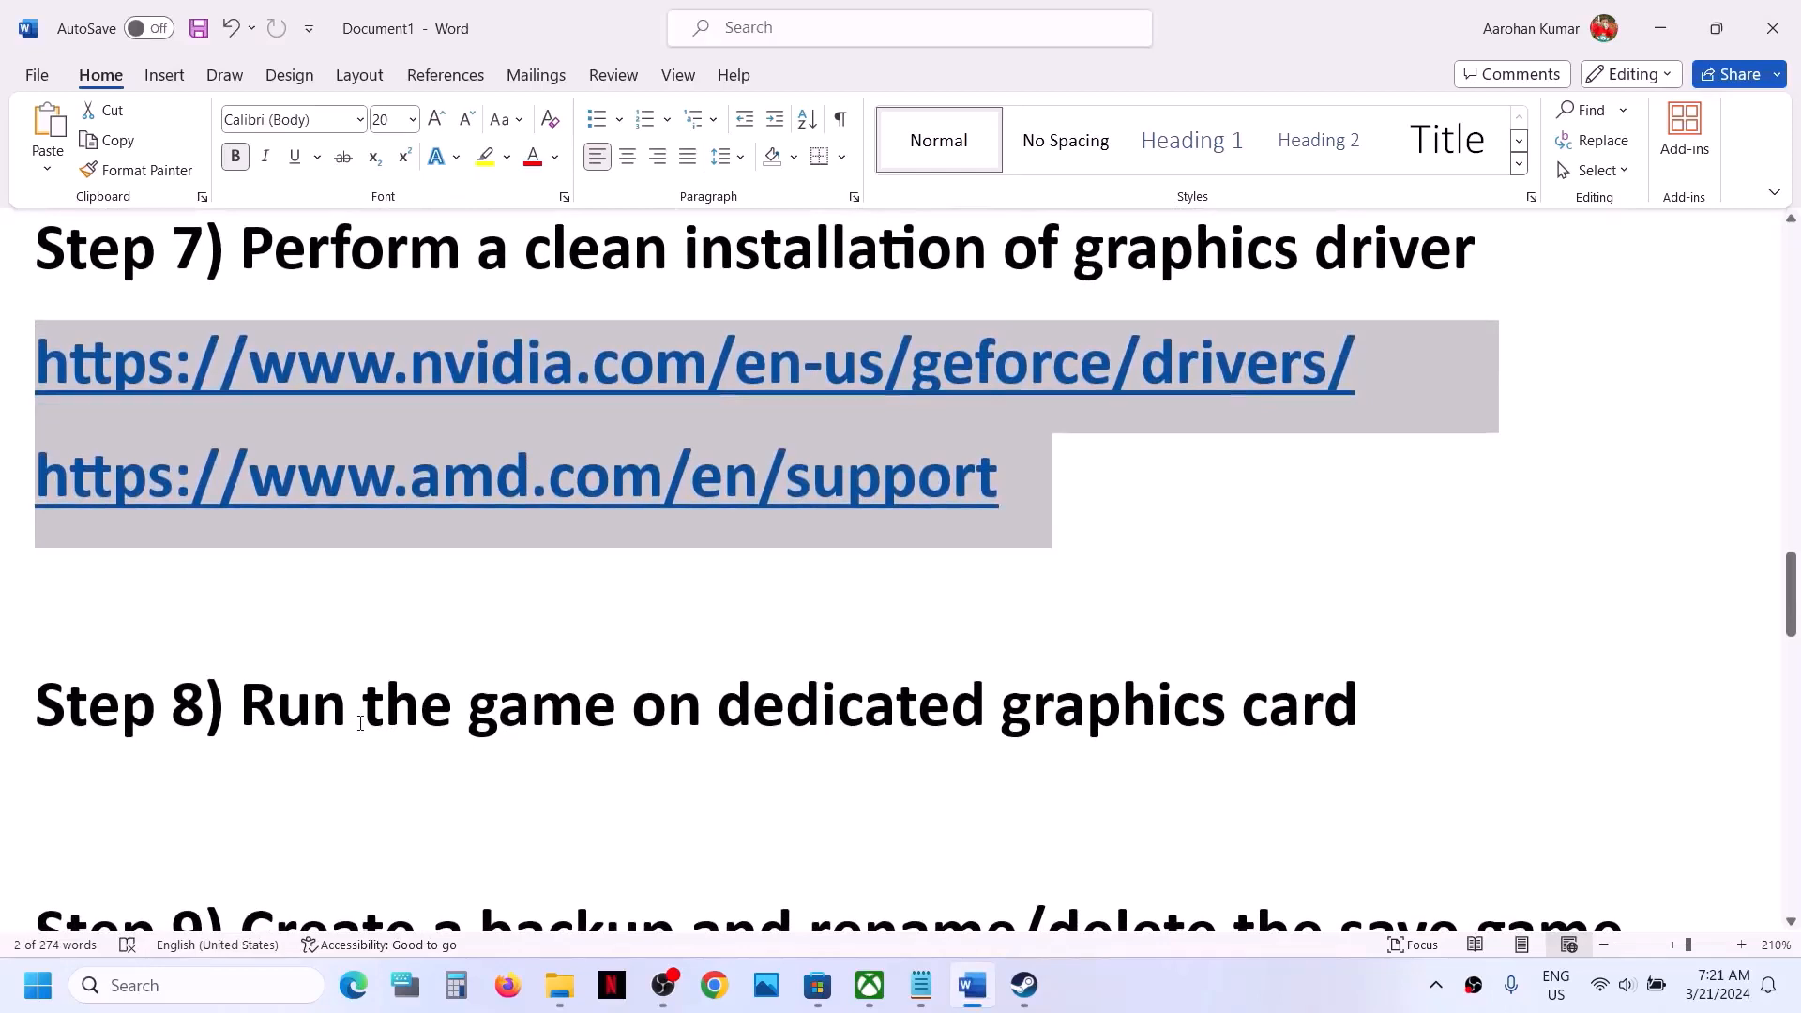
{"action": "double_click", "coordinate": [1078, 684]}
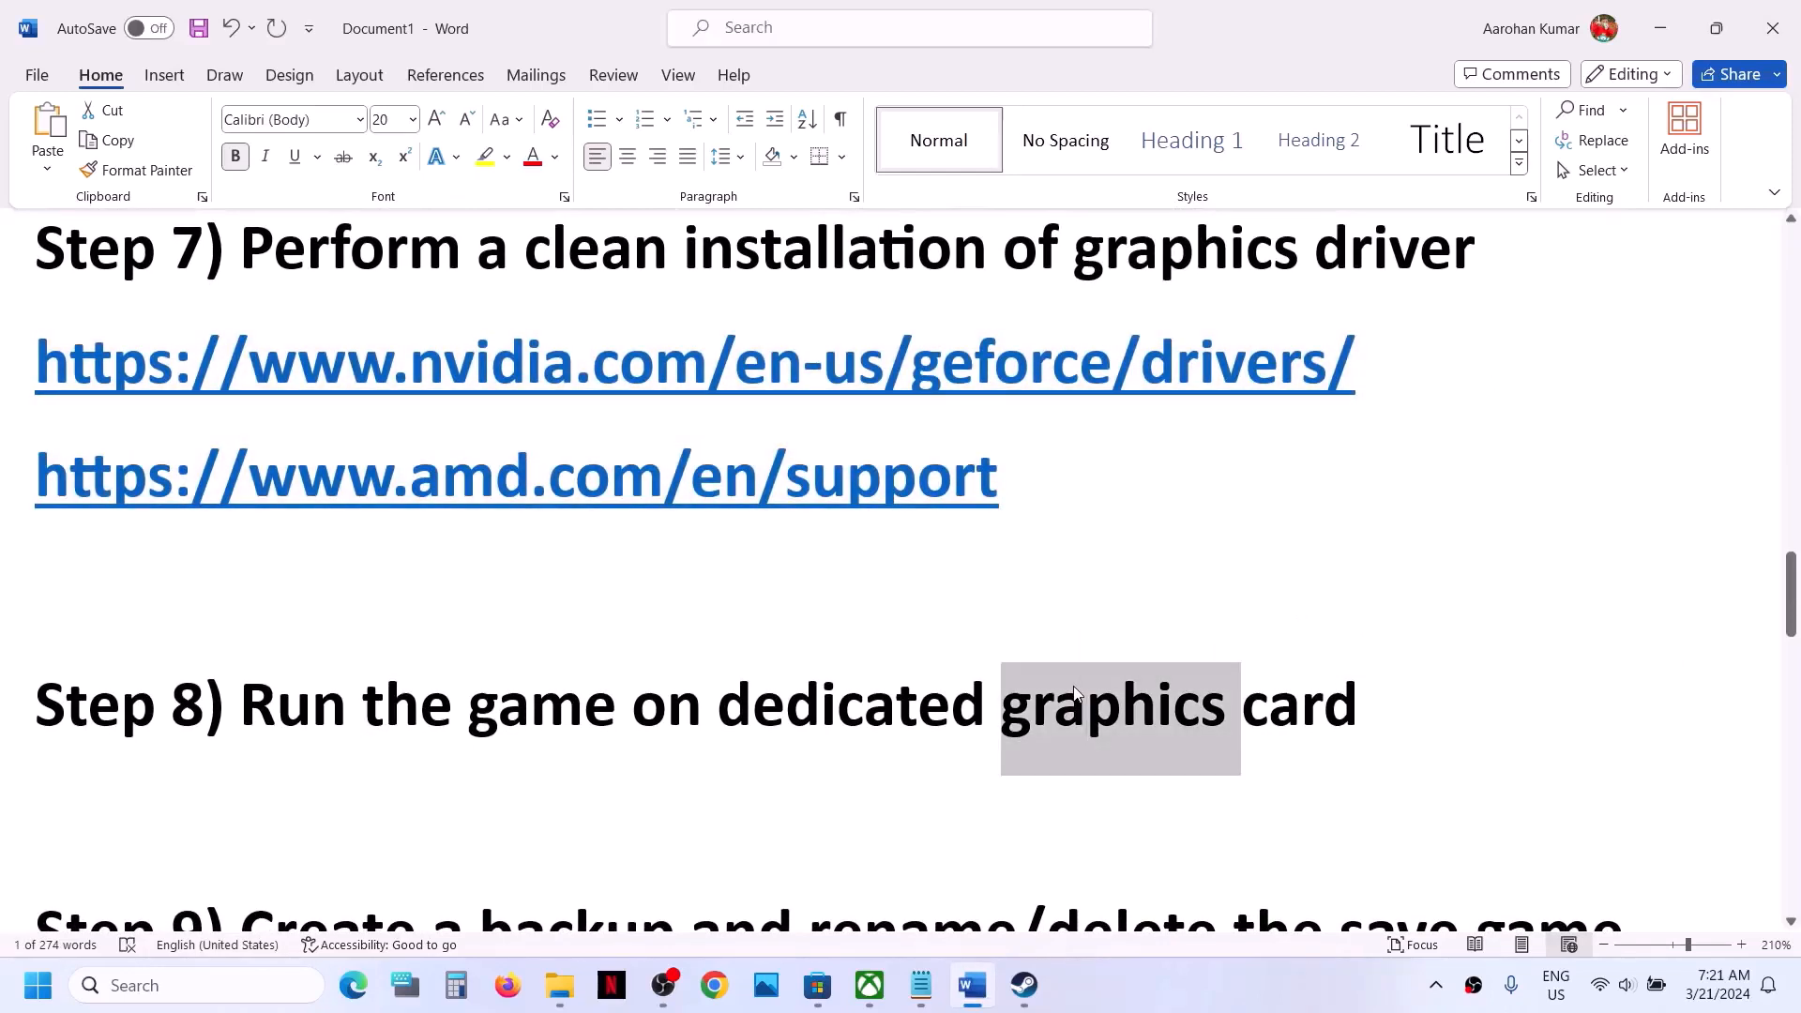
- Search Windows for "graphics" and open the Graphics settings page
{"action": "left_click", "coordinate": [266, 1006]}
{"action": "type", "text": "graphics"}
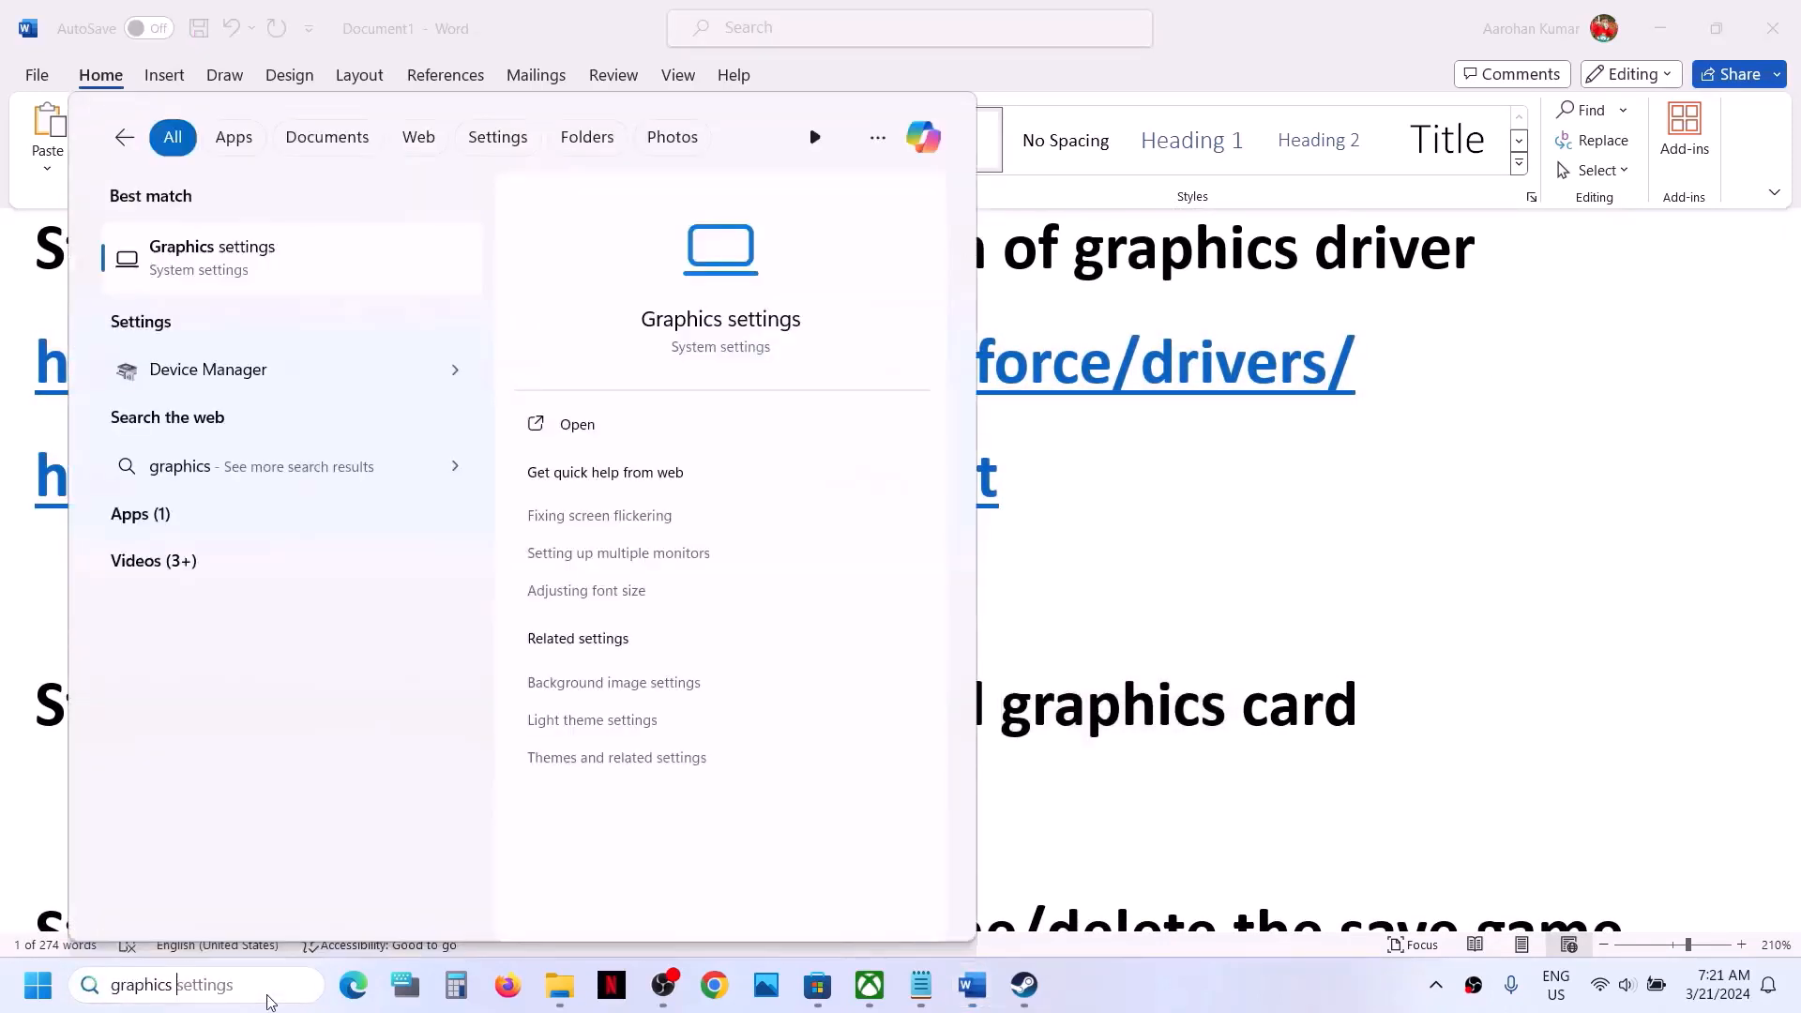
{"action": "left_click", "coordinate": [234, 262]}
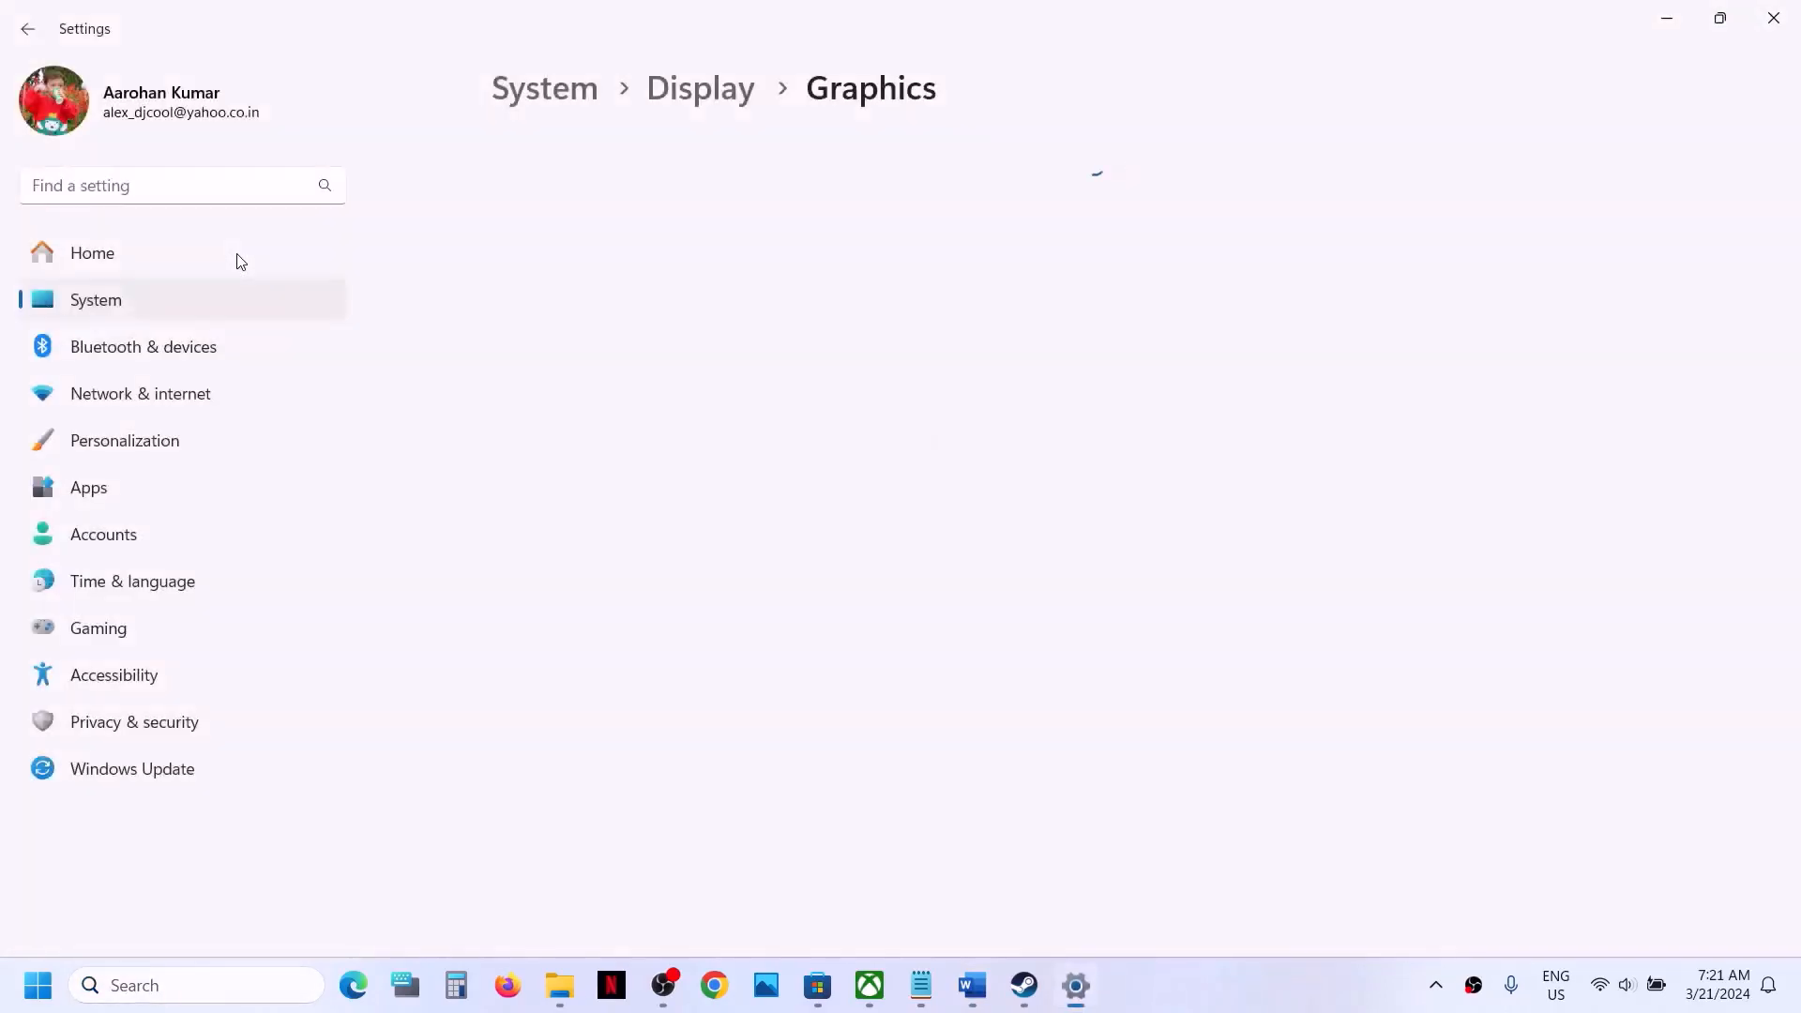
- Add the AloneInTheDark application from the Steam steamapps\common\AloneInTheDark folder to the custom graphics app list
{"action": "left_click", "coordinate": [575, 422]}
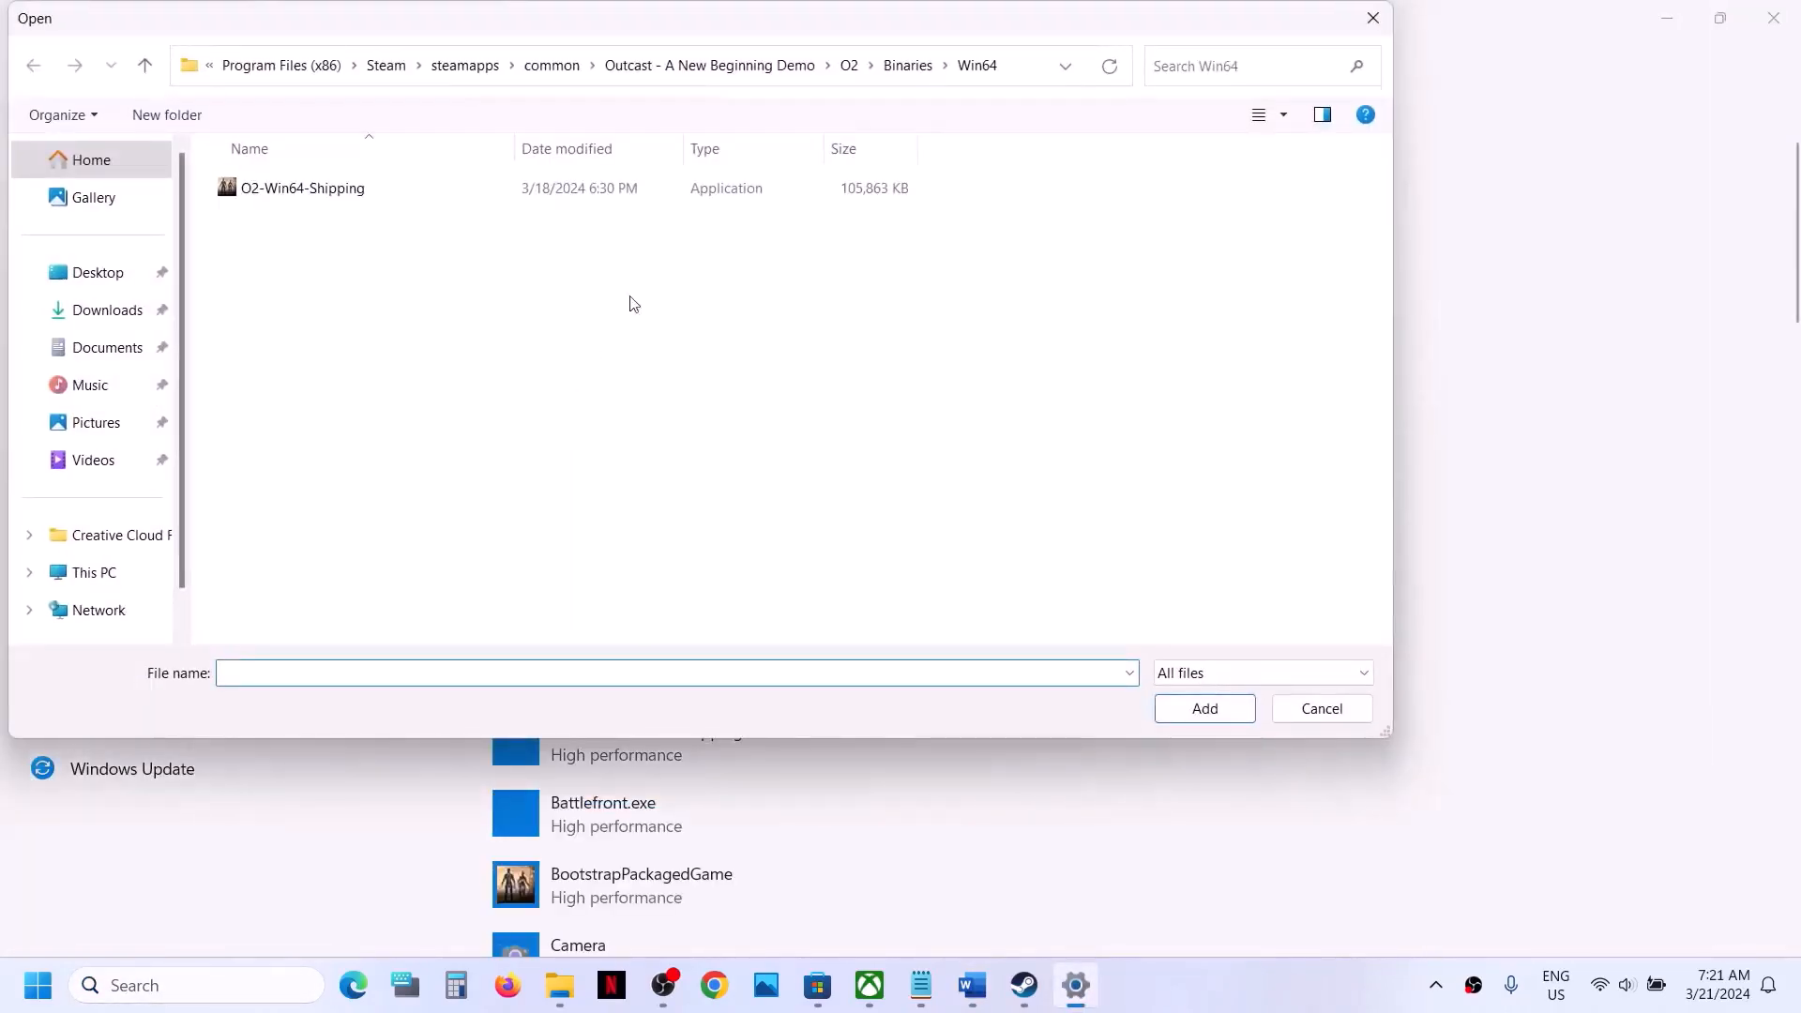
{"action": "left_click", "coordinate": [553, 66]}
{"action": "left_click", "coordinate": [330, 190]}
{"action": "double_click", "coordinate": [330, 190]}
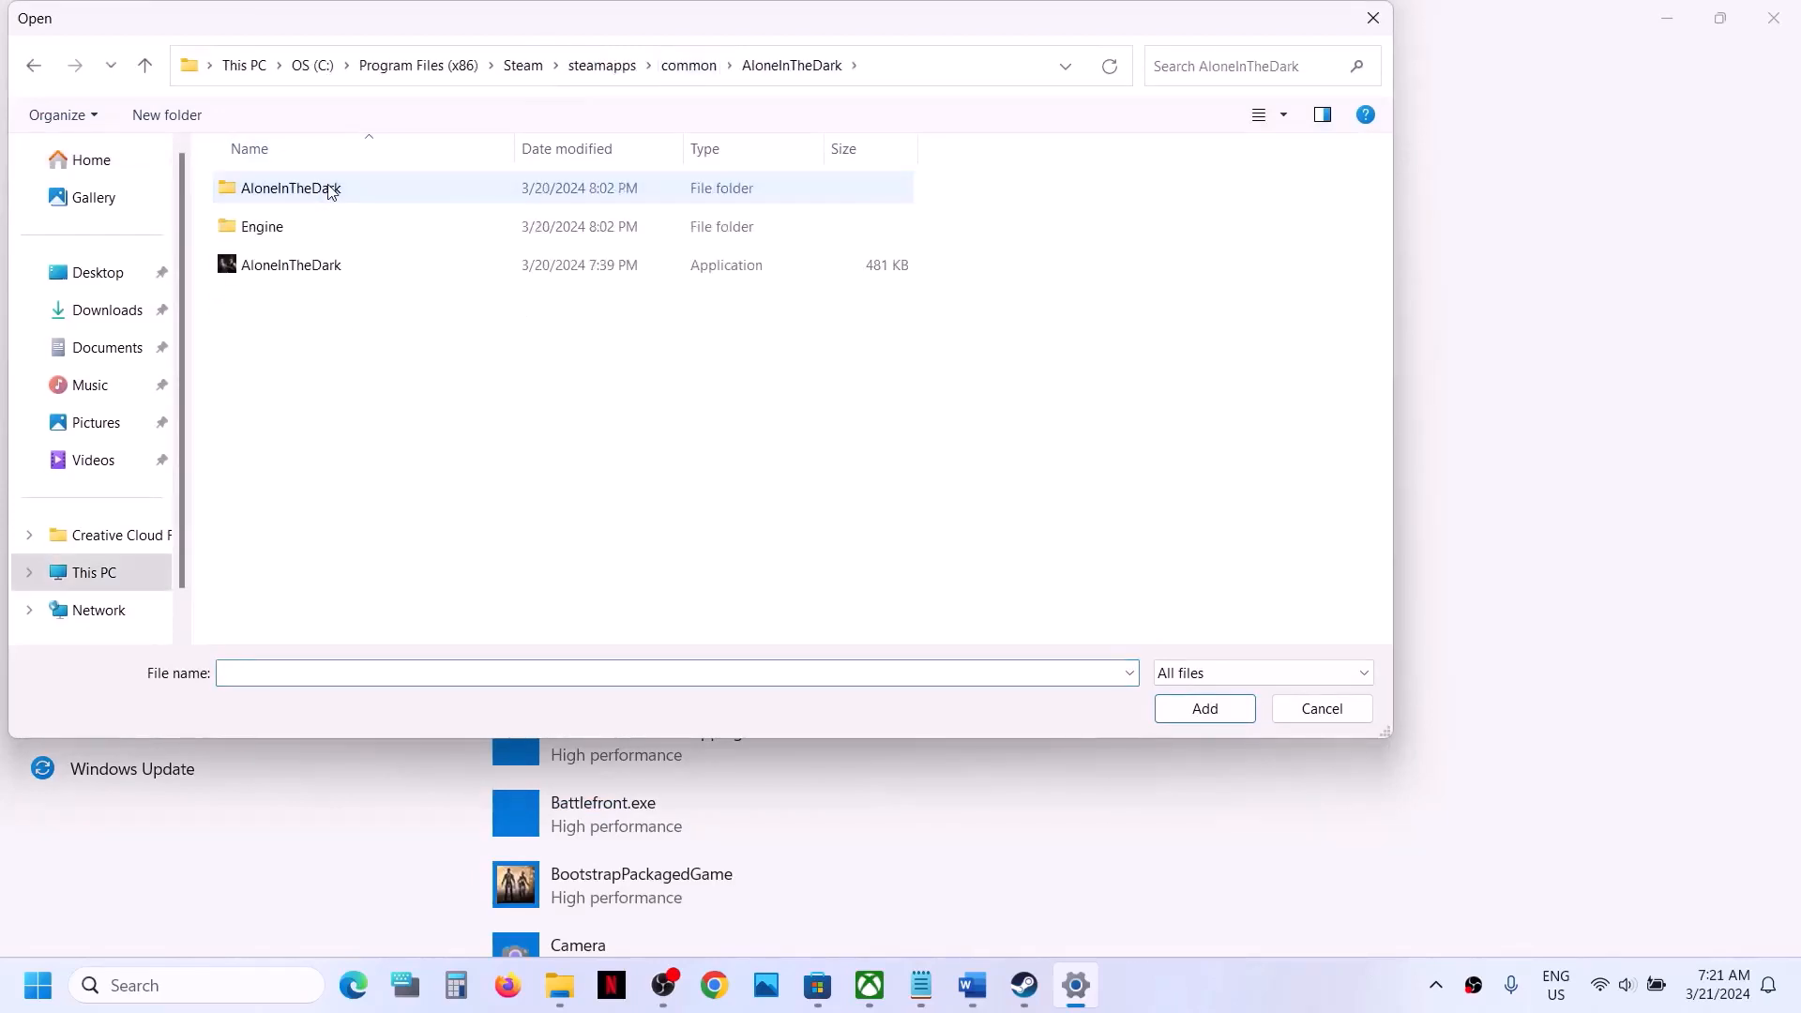
{"action": "left_click", "coordinate": [293, 265]}
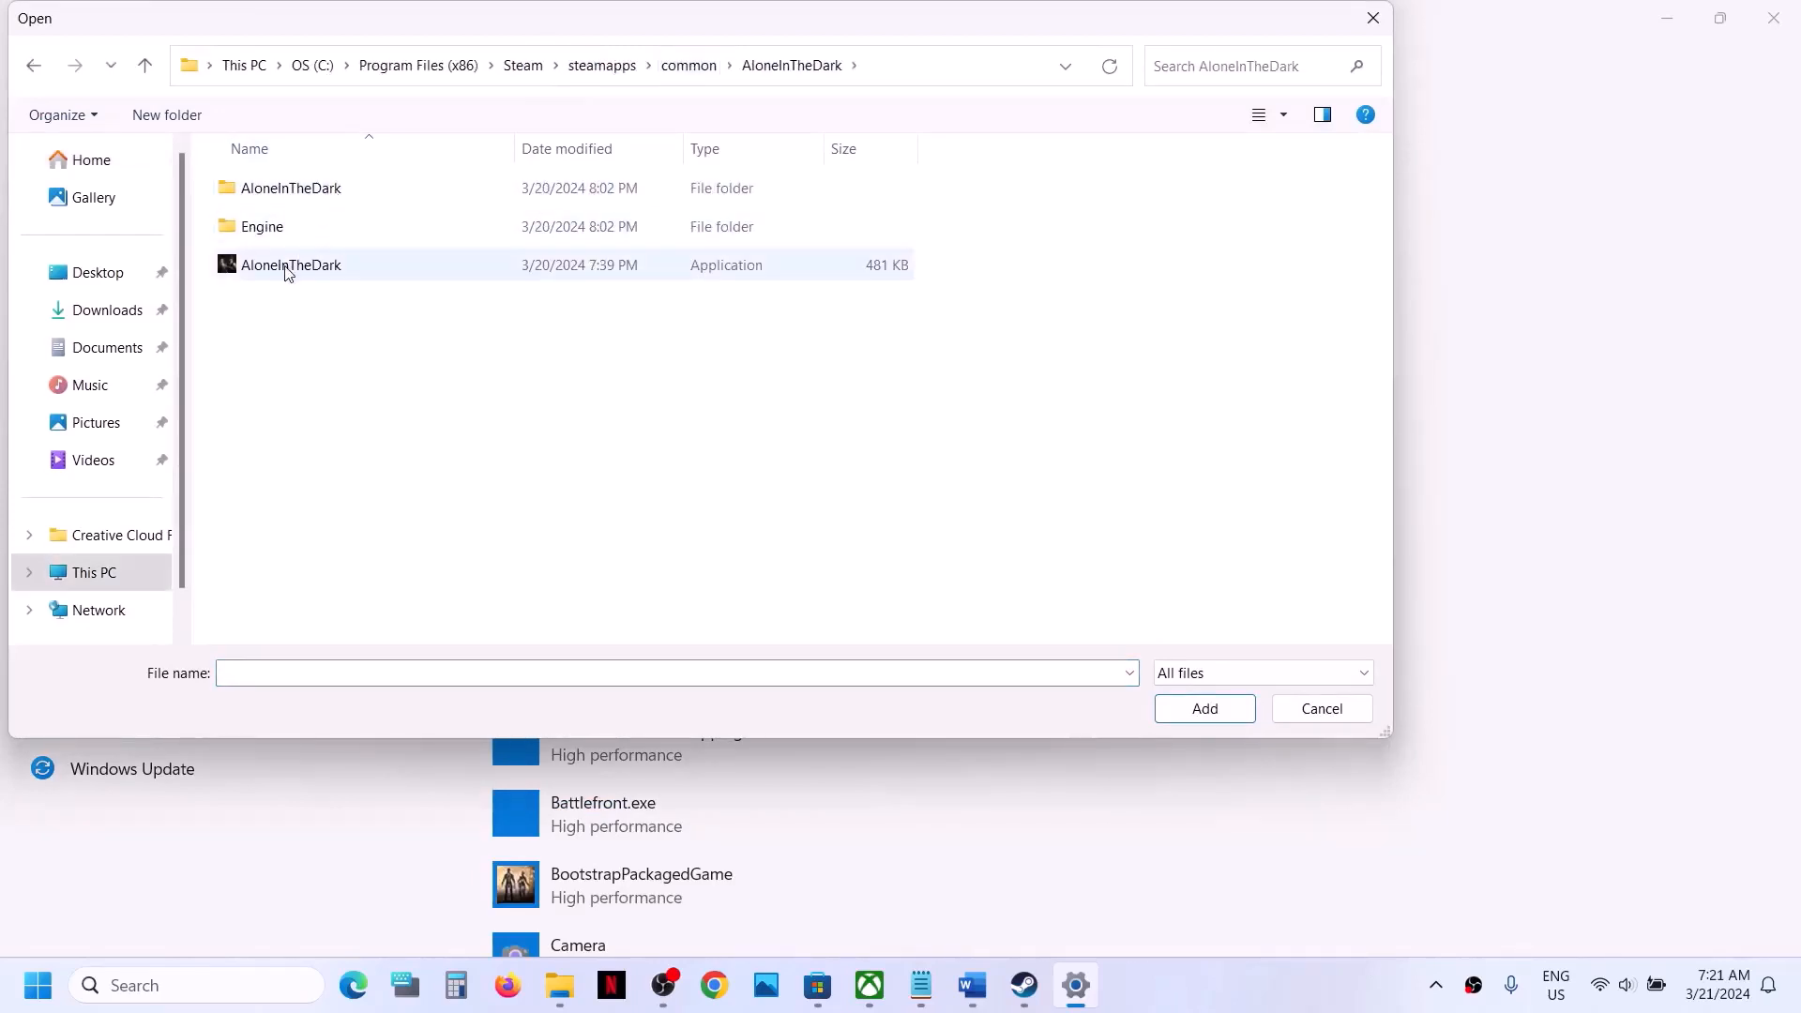
{"action": "left_click", "coordinate": [1177, 699]}
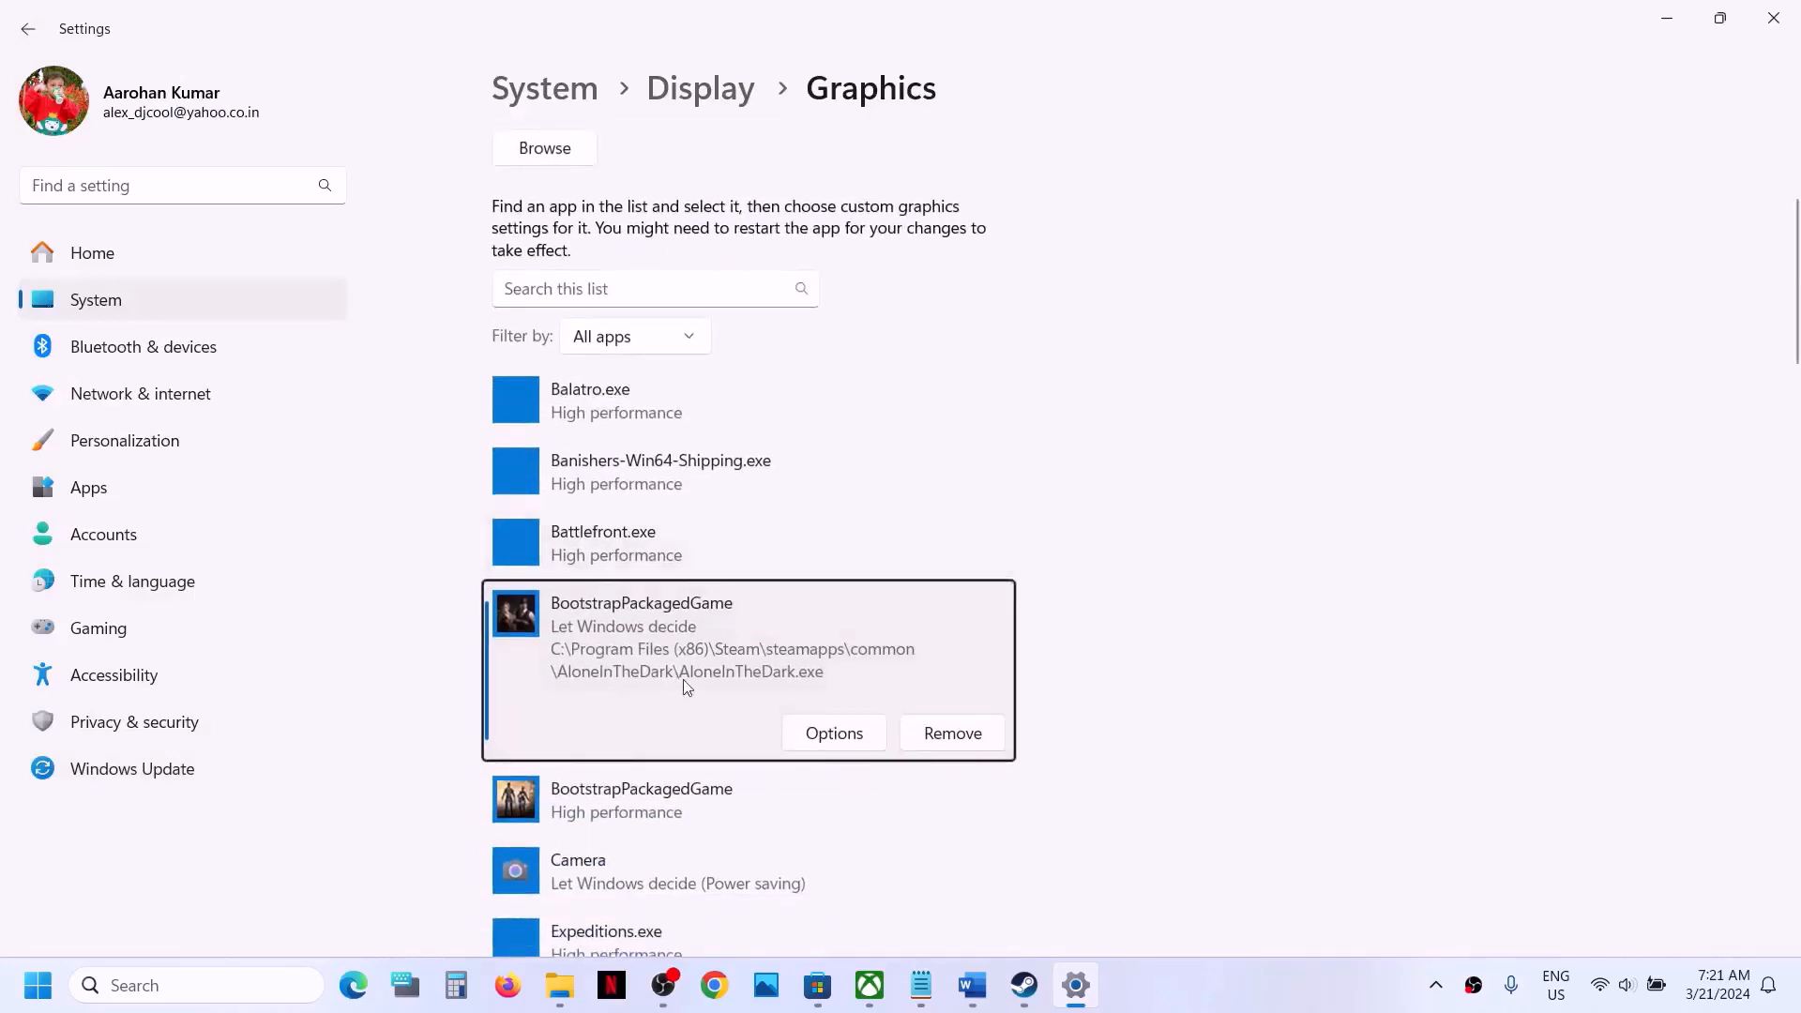
- Set the graphics preference of the added AloneInTheDark.exe entry to High performance and save it
{"action": "left_click", "coordinate": [834, 732]}
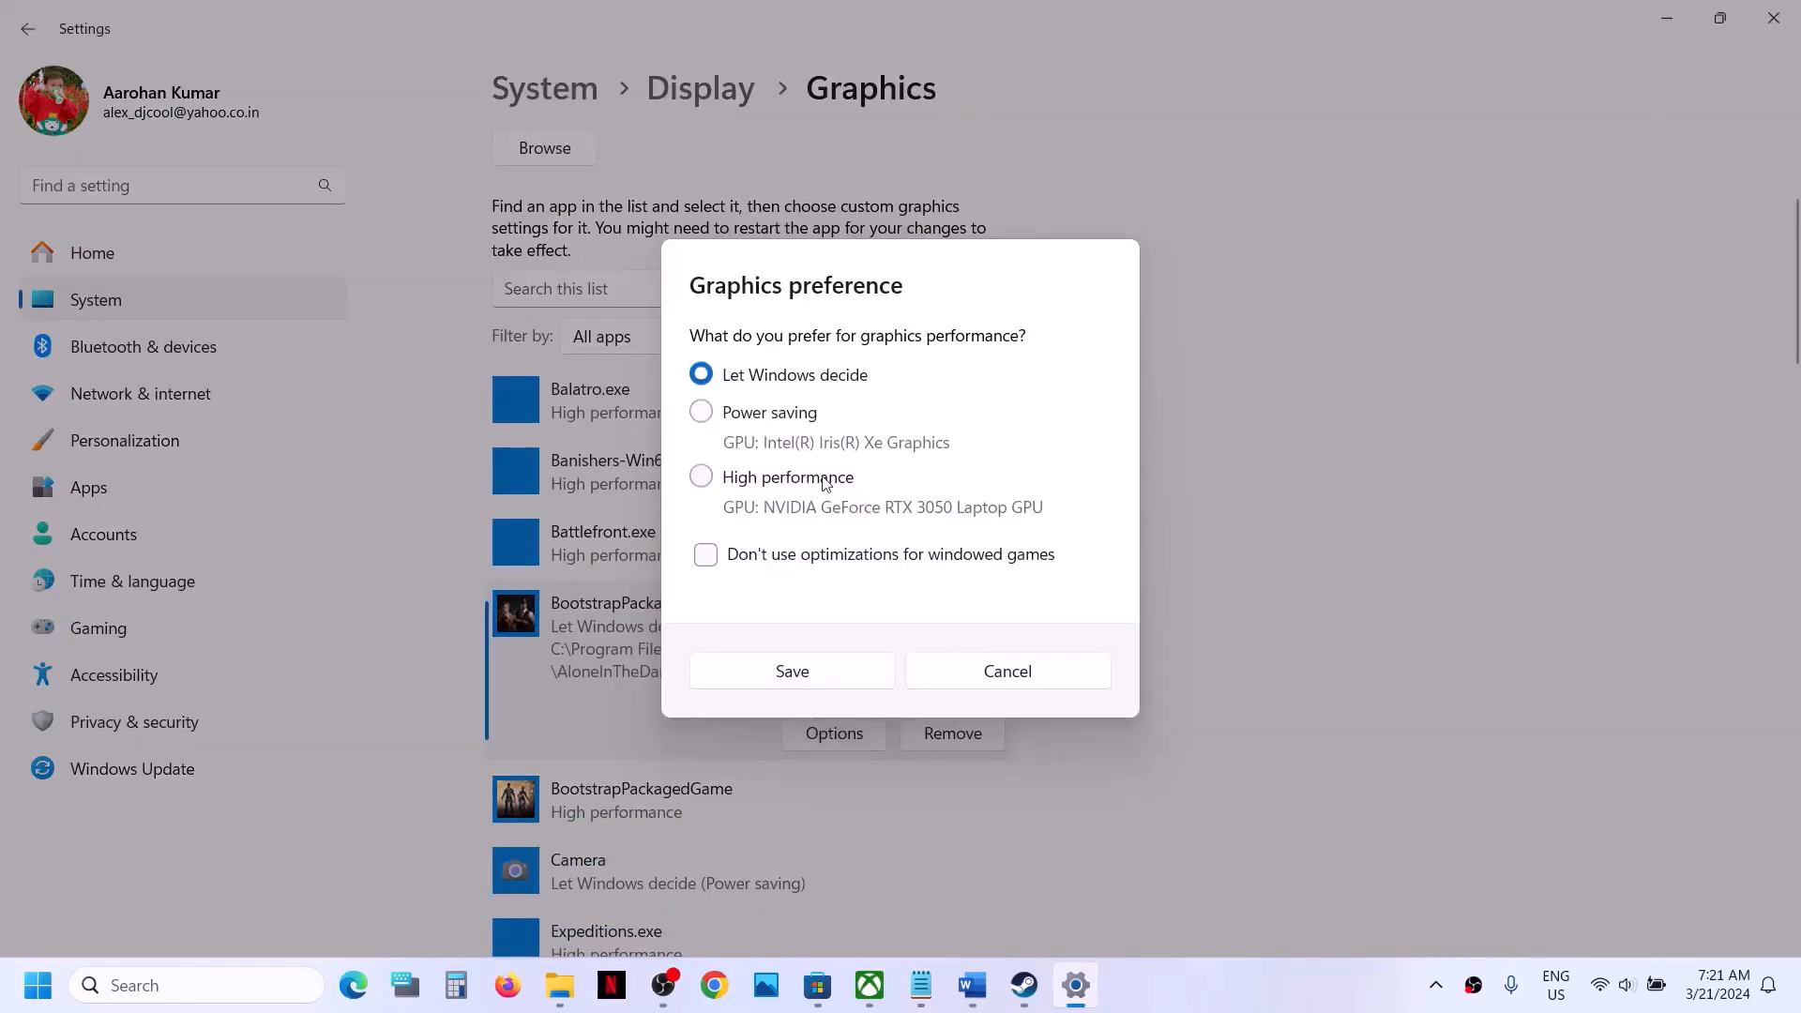
{"action": "left_click", "coordinate": [824, 483]}
{"action": "left_click", "coordinate": [818, 666]}
- Add the AloneInTheDark-Win64-Shipping application from the AloneInTheDark\Binaries\Win64 subfolder to the custom graphics app list
{"action": "scroll", "coordinate": [818, 661], "scroll_direction": "up", "scroll_amount": 3}
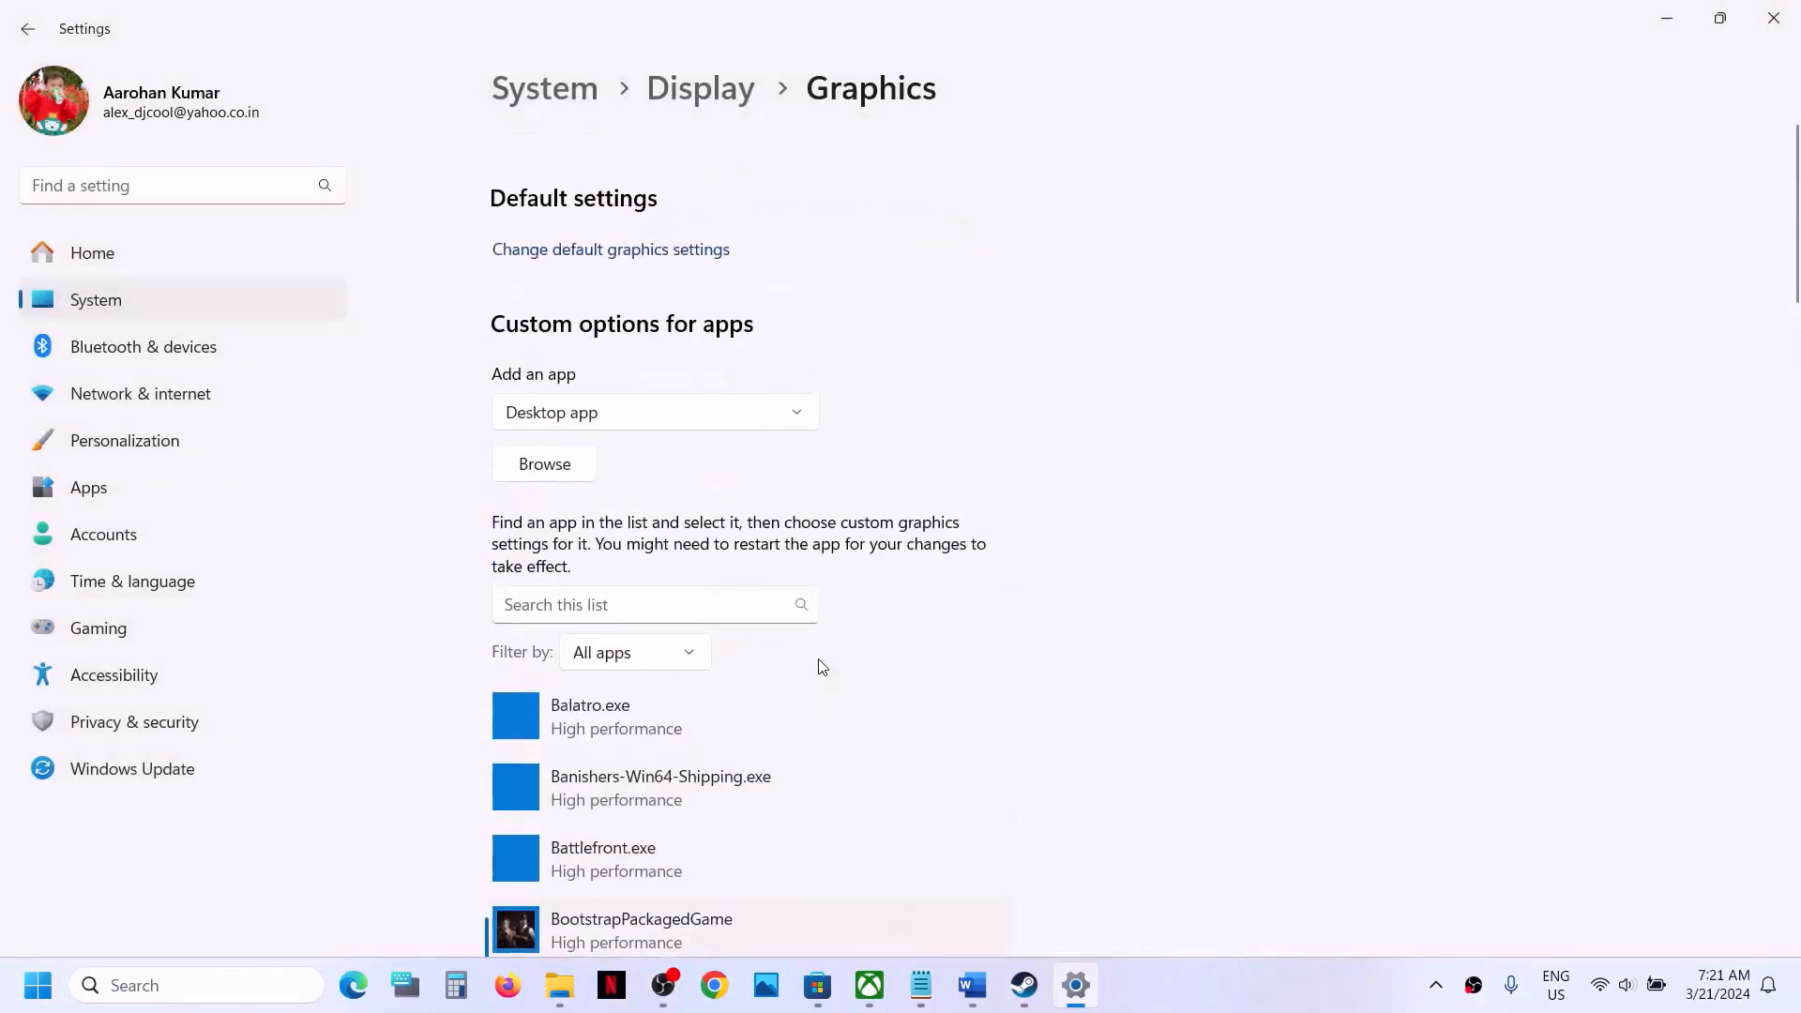
{"action": "scroll", "coordinate": [541, 438], "scroll_direction": "down", "scroll_amount": 1}
{"action": "left_click", "coordinate": [537, 415]}
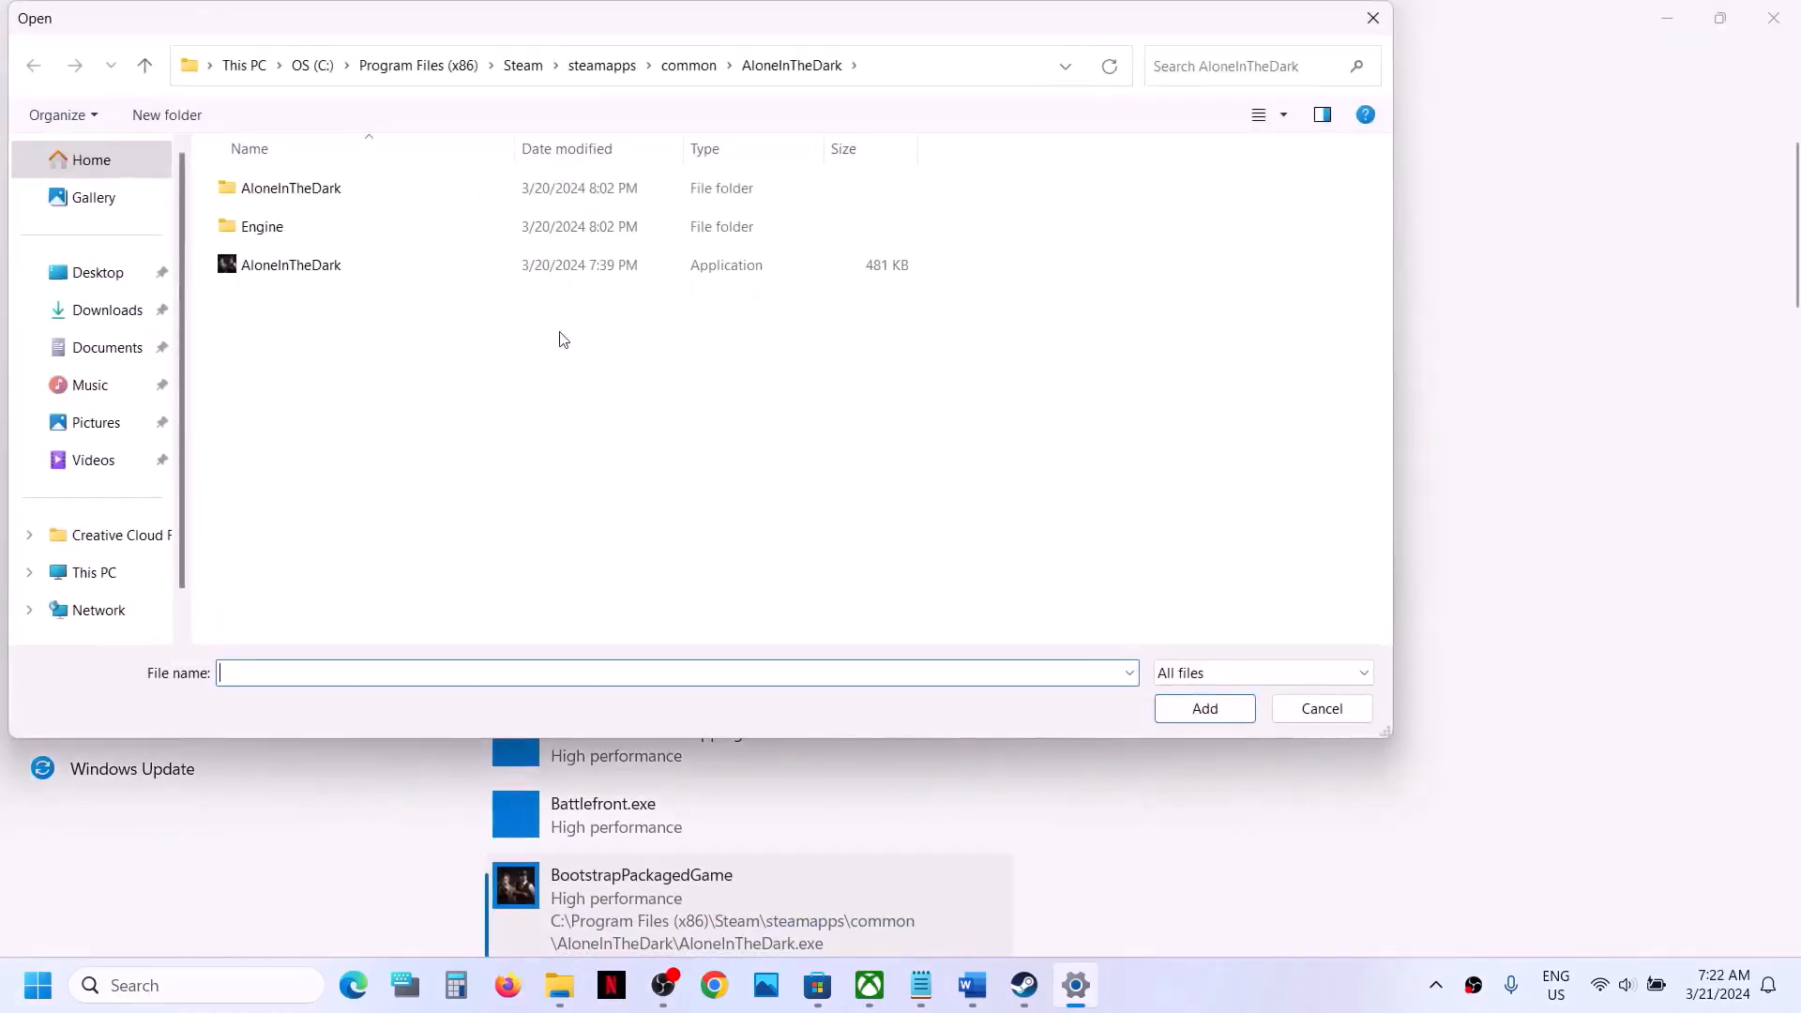
{"action": "double_click", "coordinate": [321, 190]}
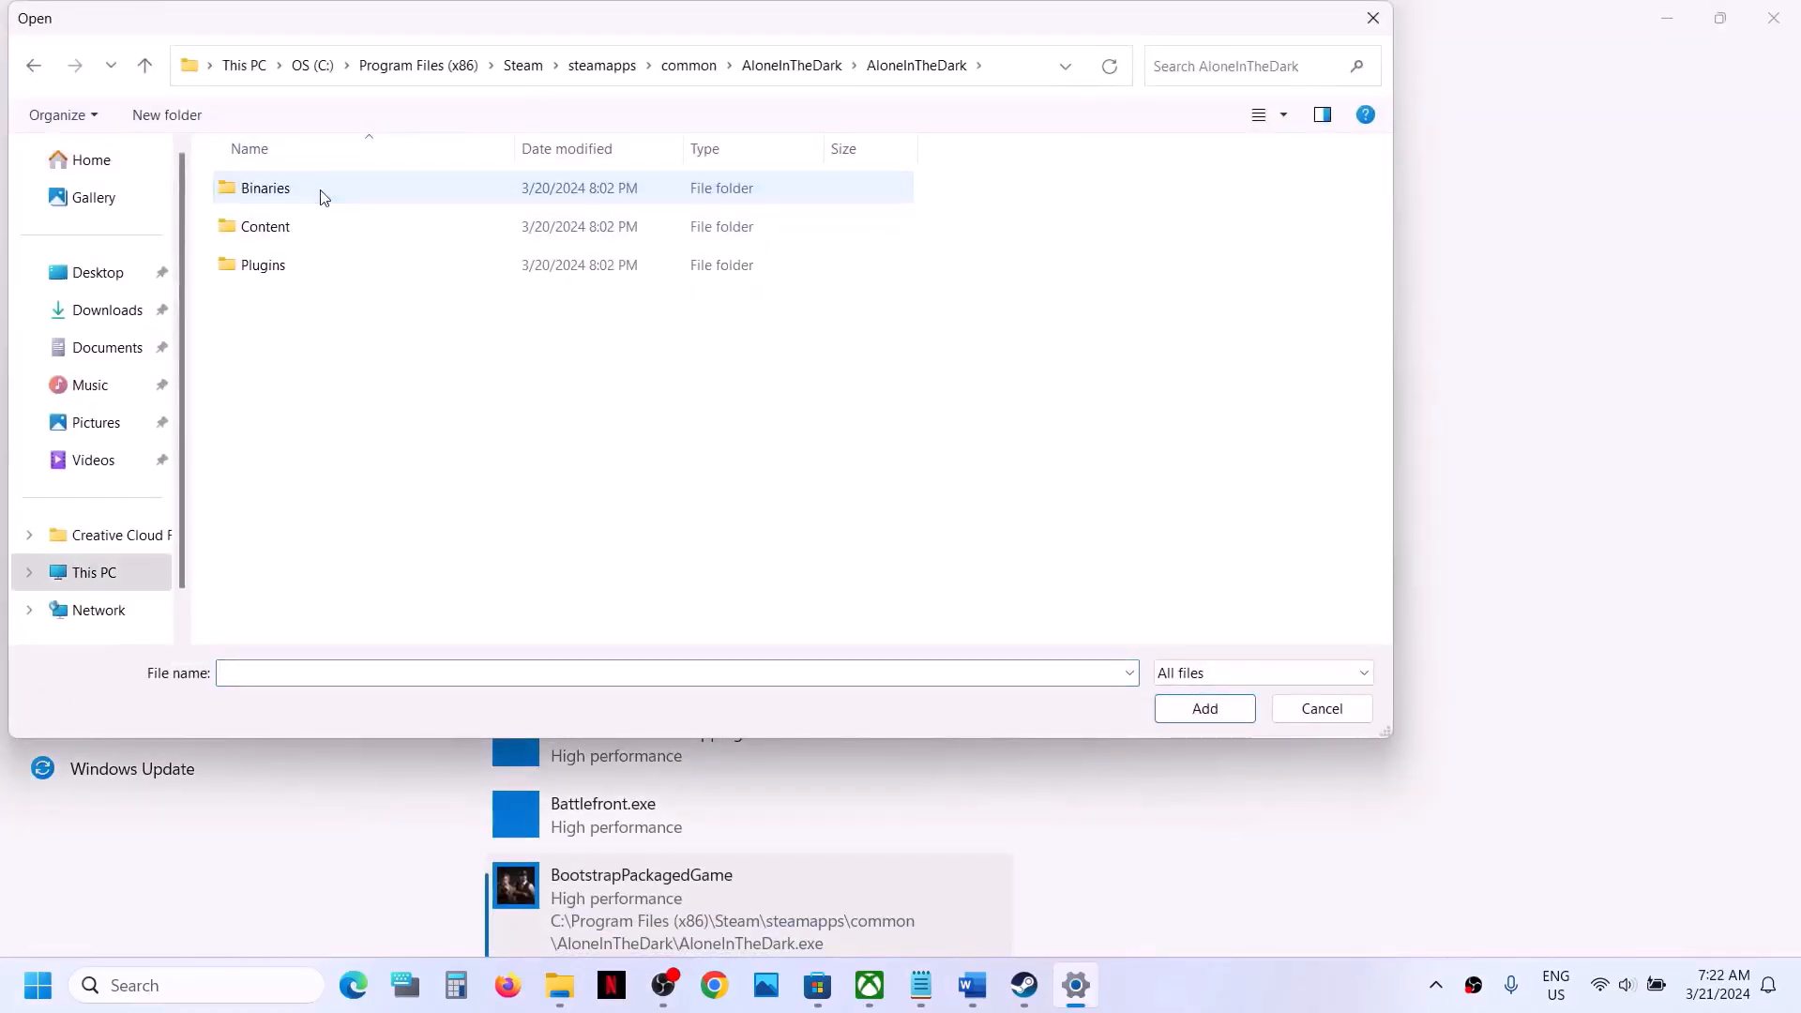
{"action": "double_click", "coordinate": [321, 190]}
{"action": "double_click", "coordinate": [322, 191]}
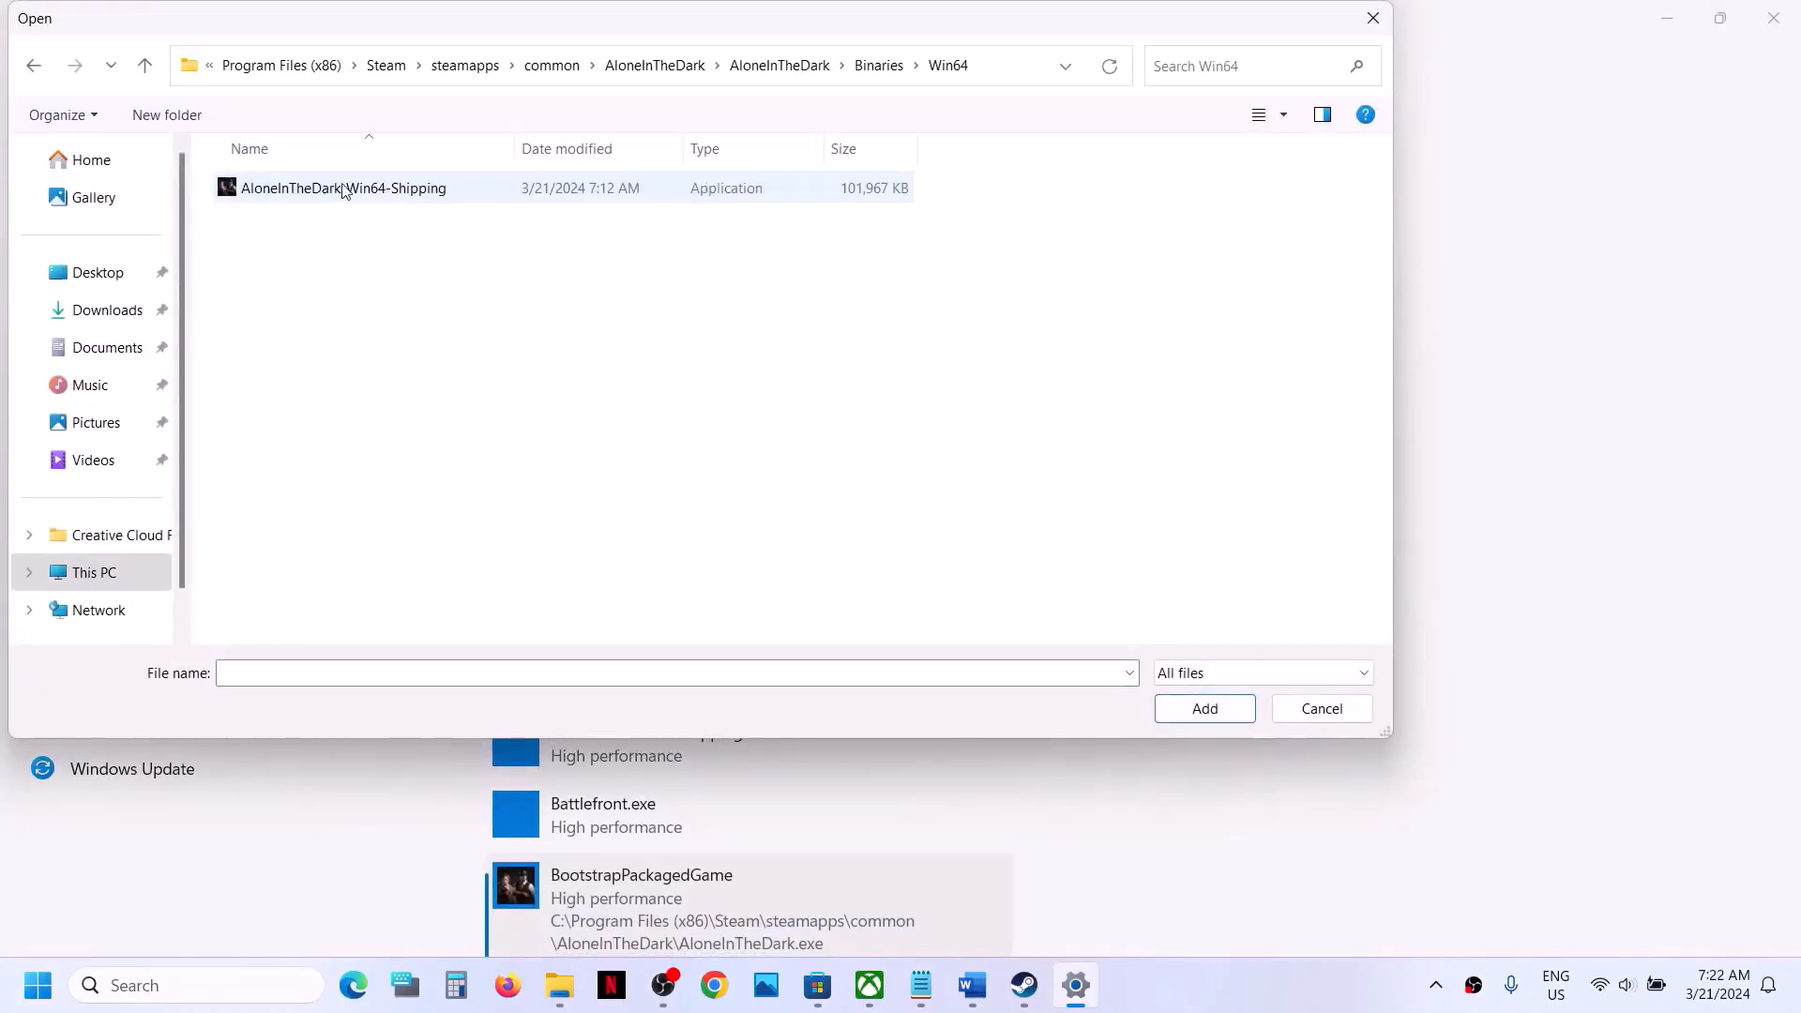
{"action": "left_click", "coordinate": [345, 191]}
{"action": "left_click", "coordinate": [1205, 709]}
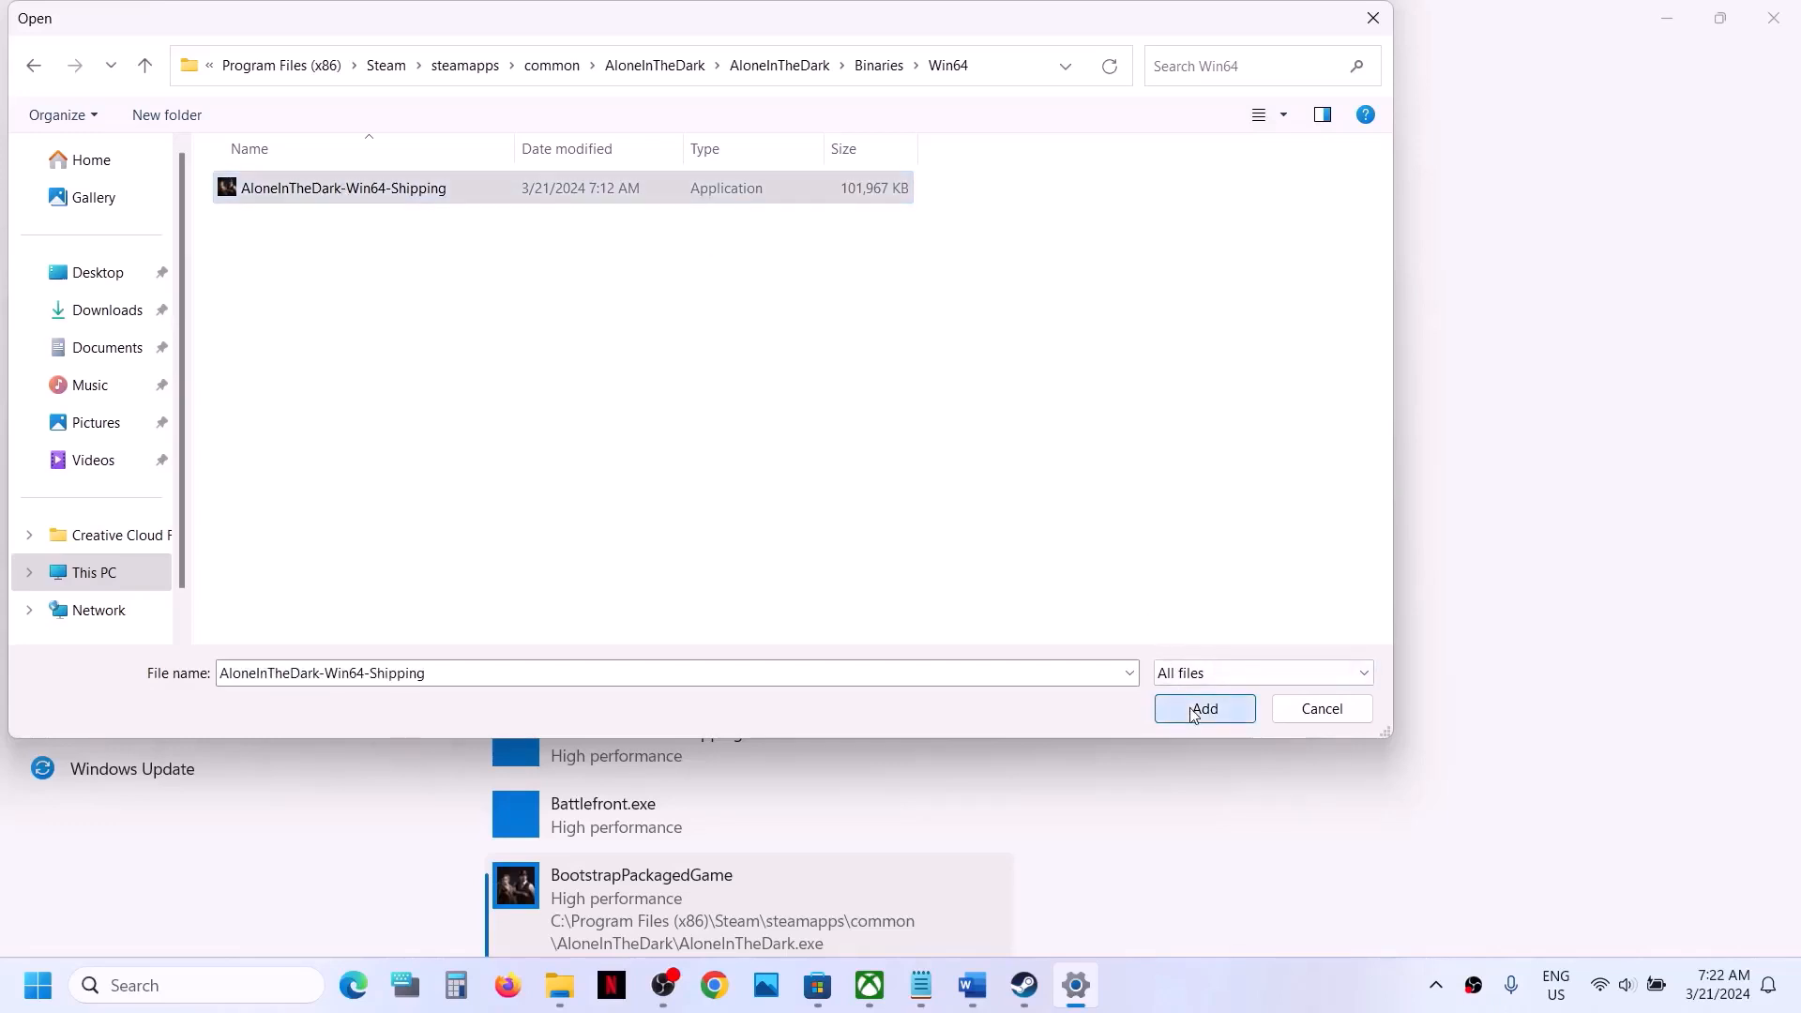
- Set the graphics preference of the added Alone in the Dark entry to High performance, save it and close Settings
{"action": "left_click", "coordinate": [850, 821]}
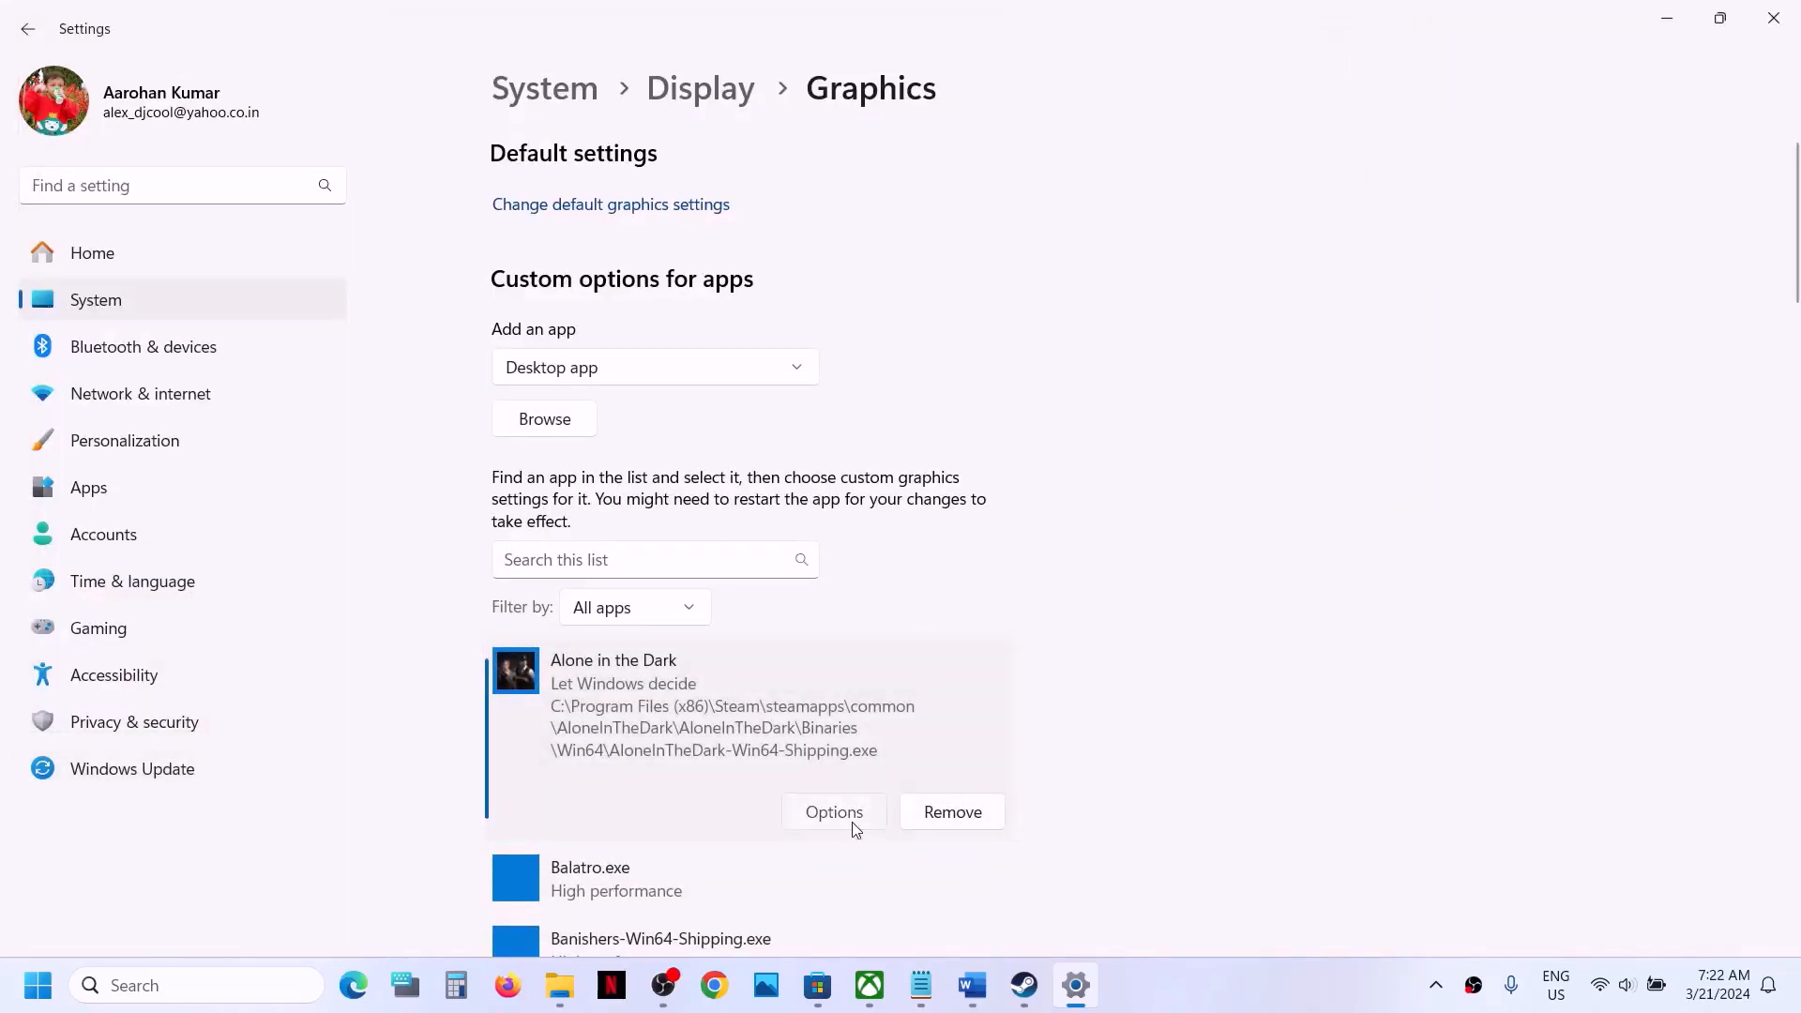
{"action": "left_click", "coordinate": [778, 482]}
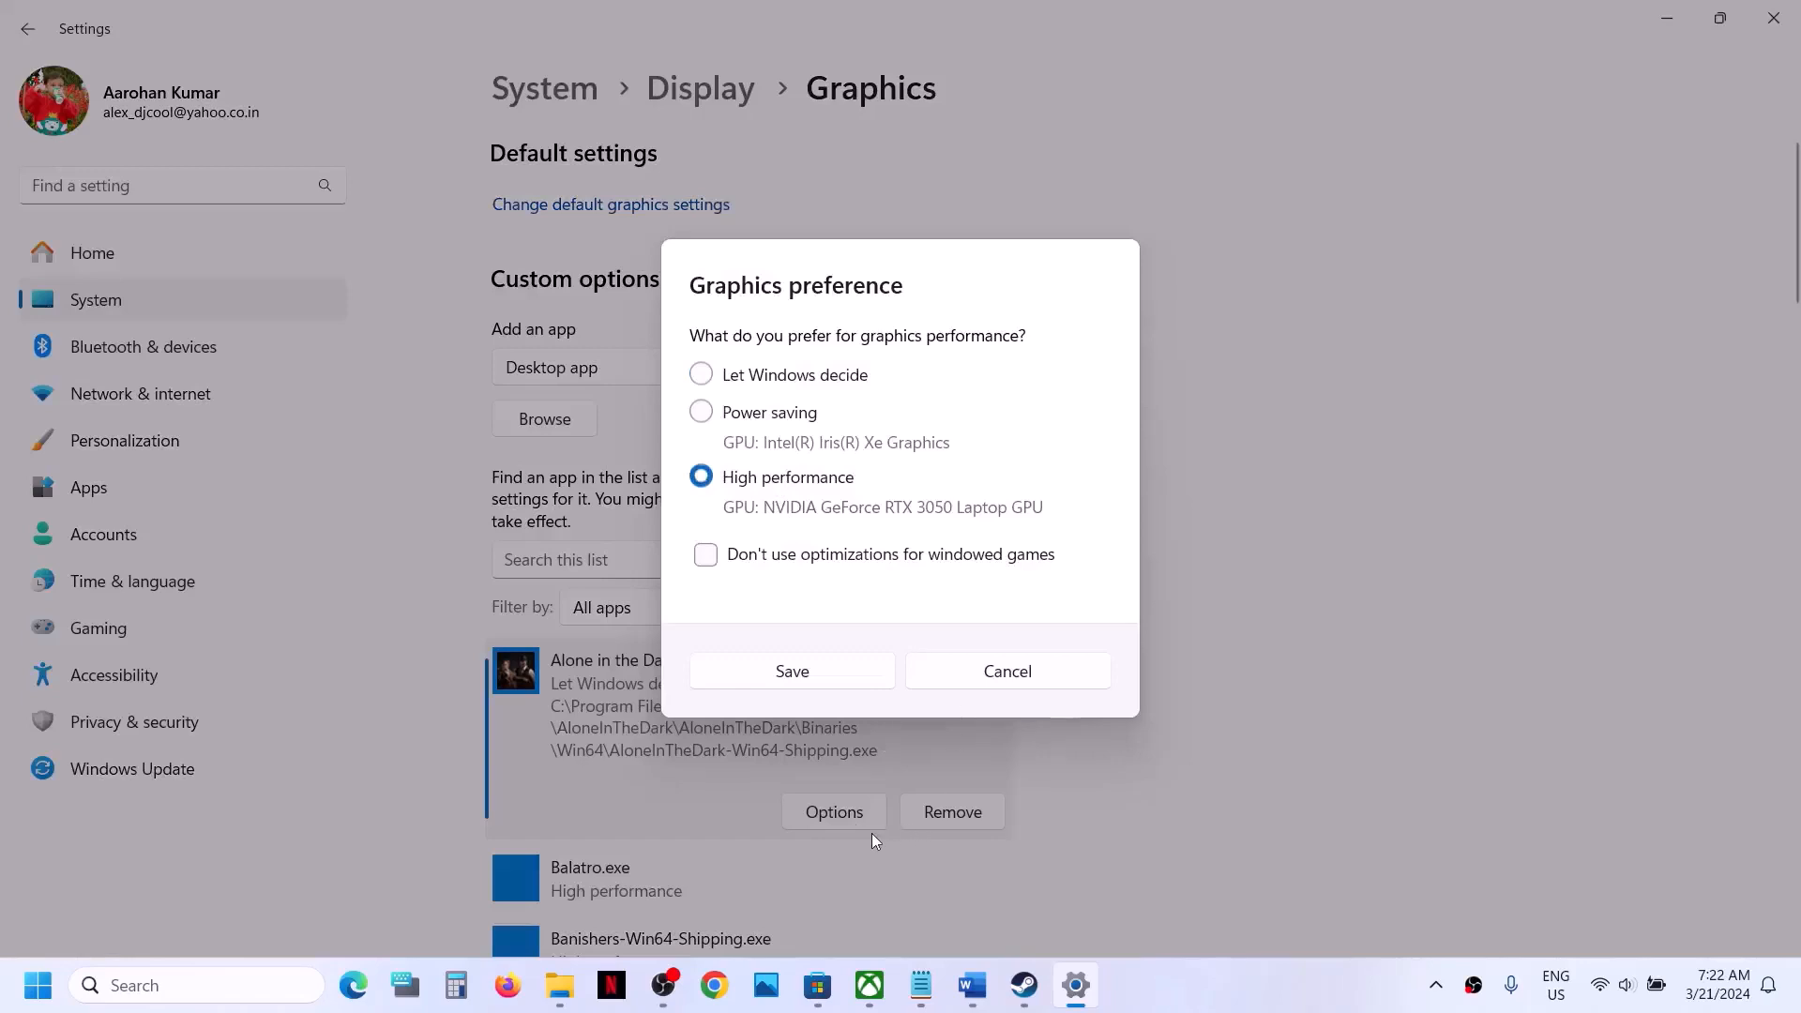
{"action": "left_click", "coordinate": [820, 664]}
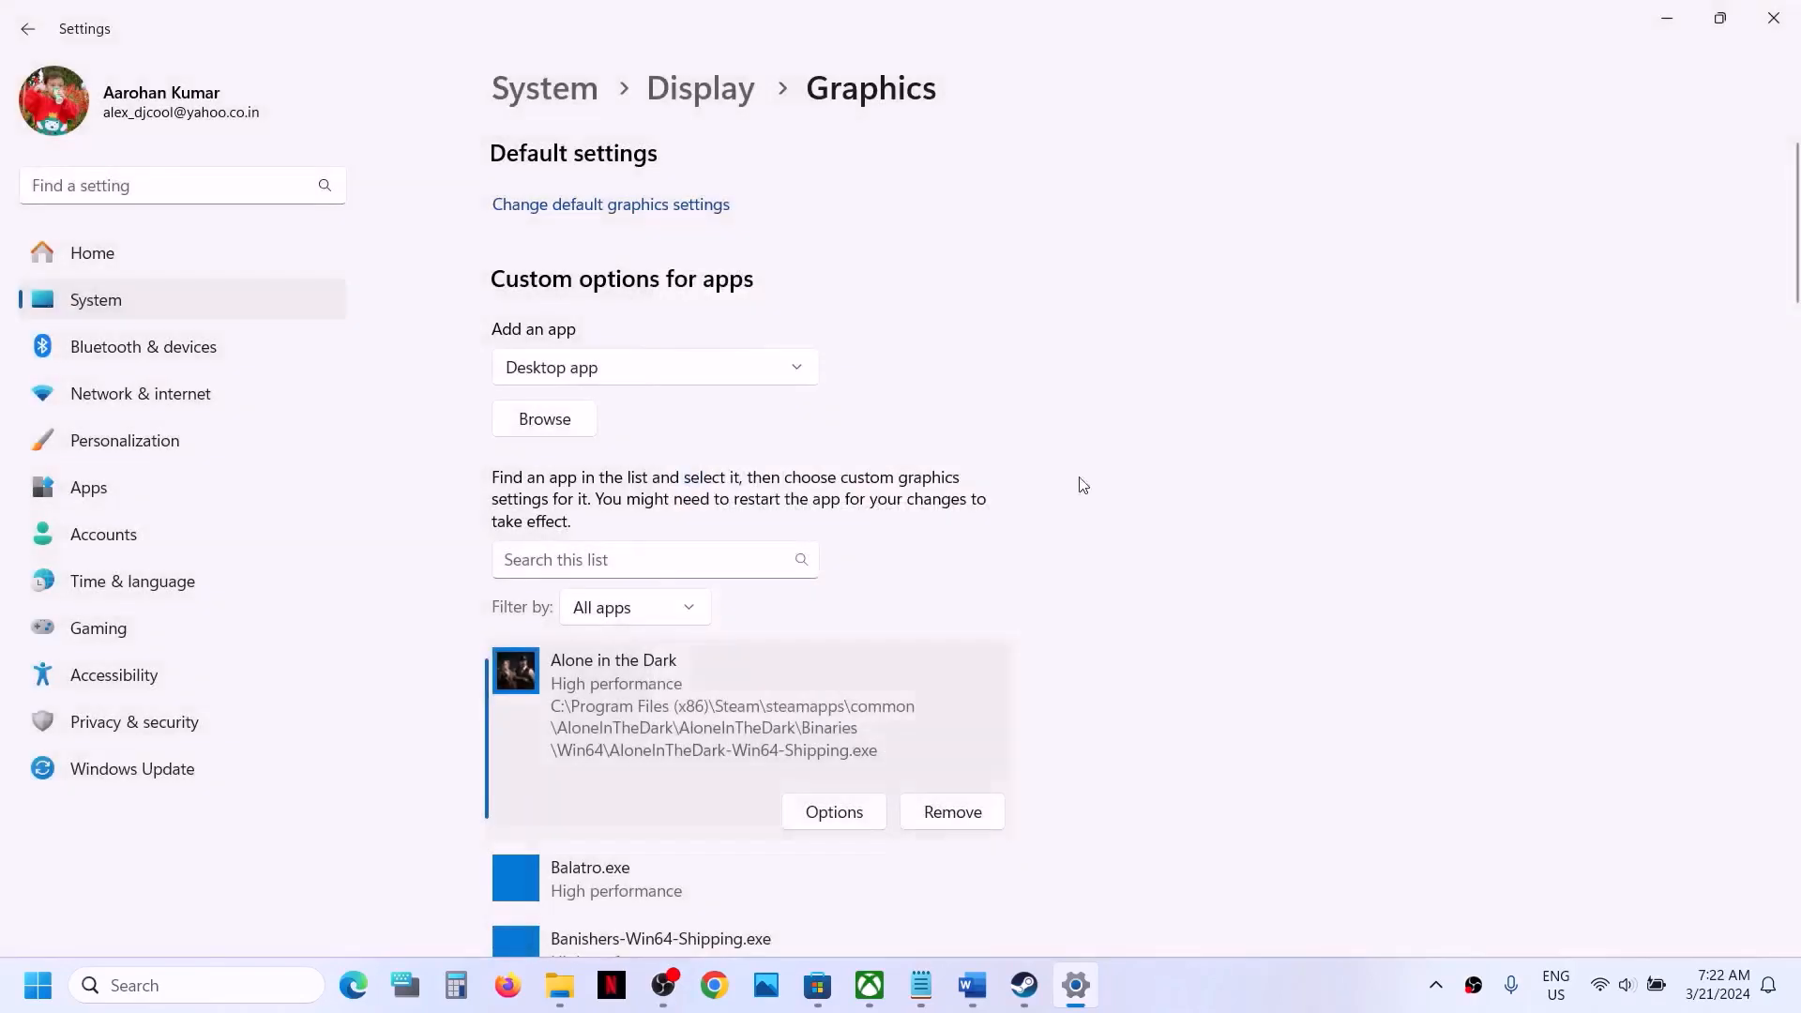
{"action": "left_click", "coordinate": [1773, 18]}
- Highlight the Step 9 text in the Word checklist about backing up and renaming or deleting the save game files
{"action": "scroll", "coordinate": [734, 750], "scroll_direction": "down", "scroll_amount": 3}
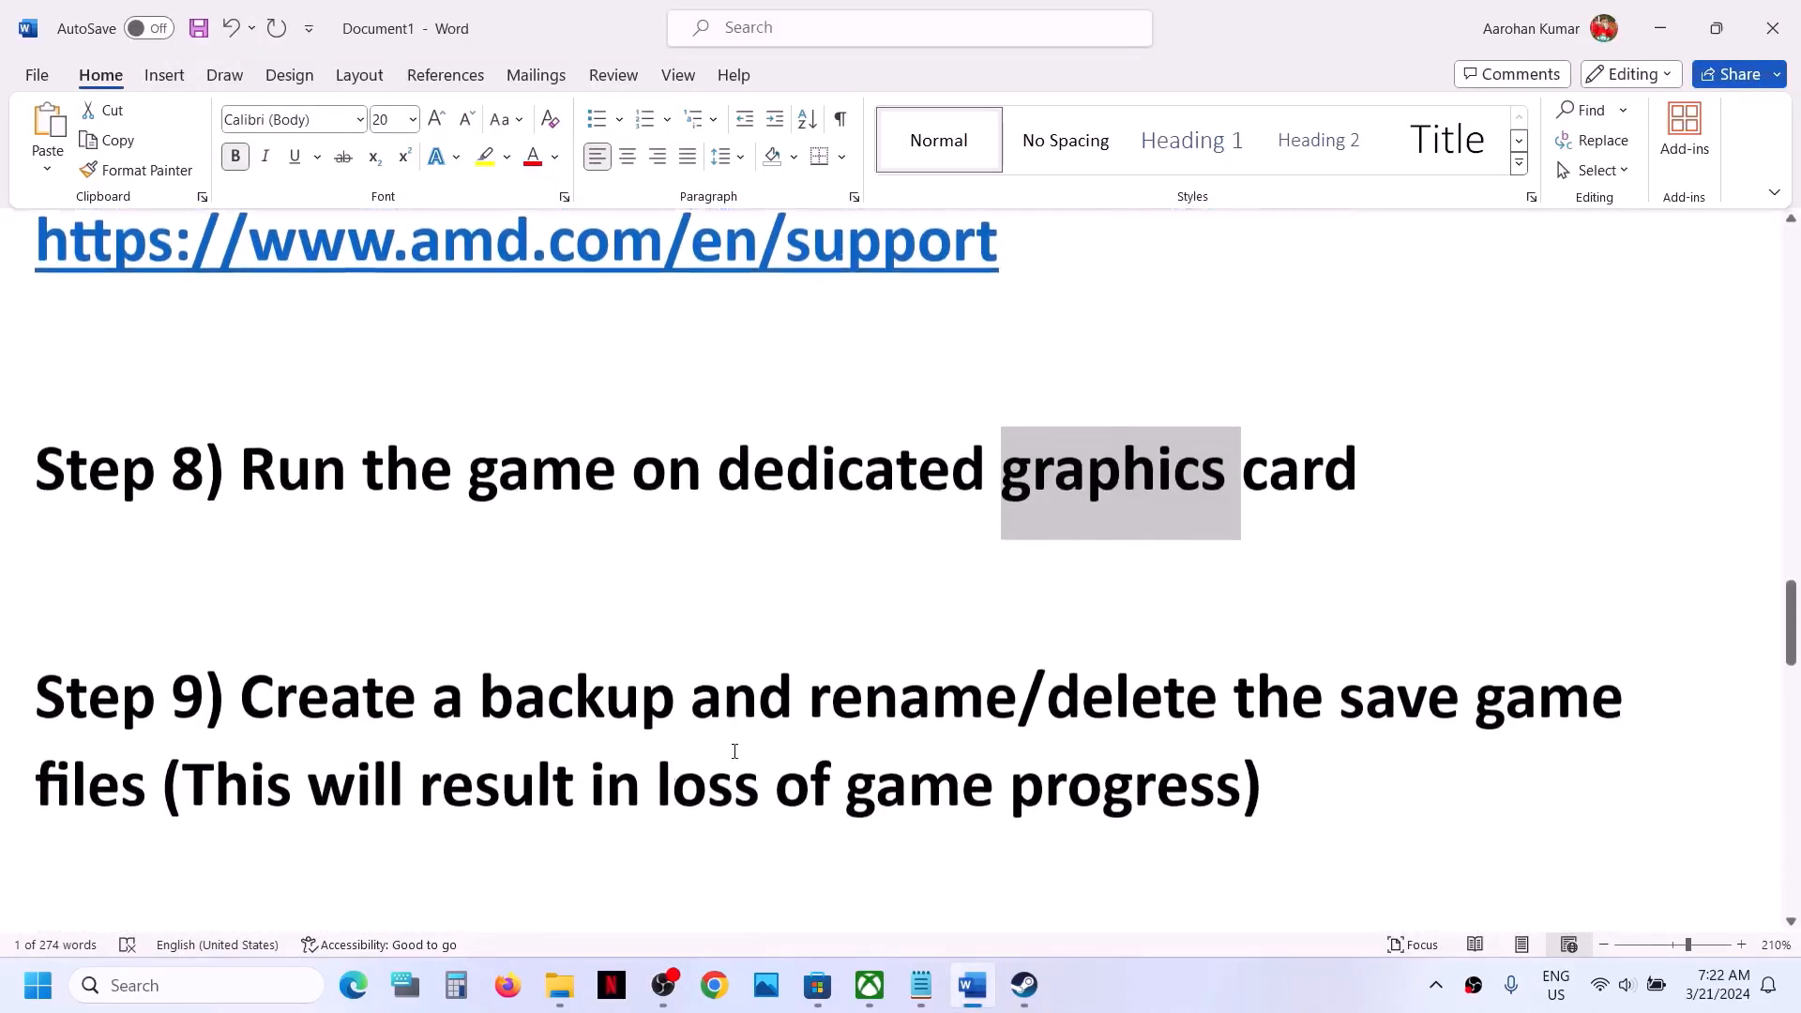
{"action": "left_click_drag", "start_coordinate": [269, 664], "coordinate": [1182, 632]}
{"action": "left_click_drag", "start_coordinate": [101, 727], "coordinate": [134, 738]}
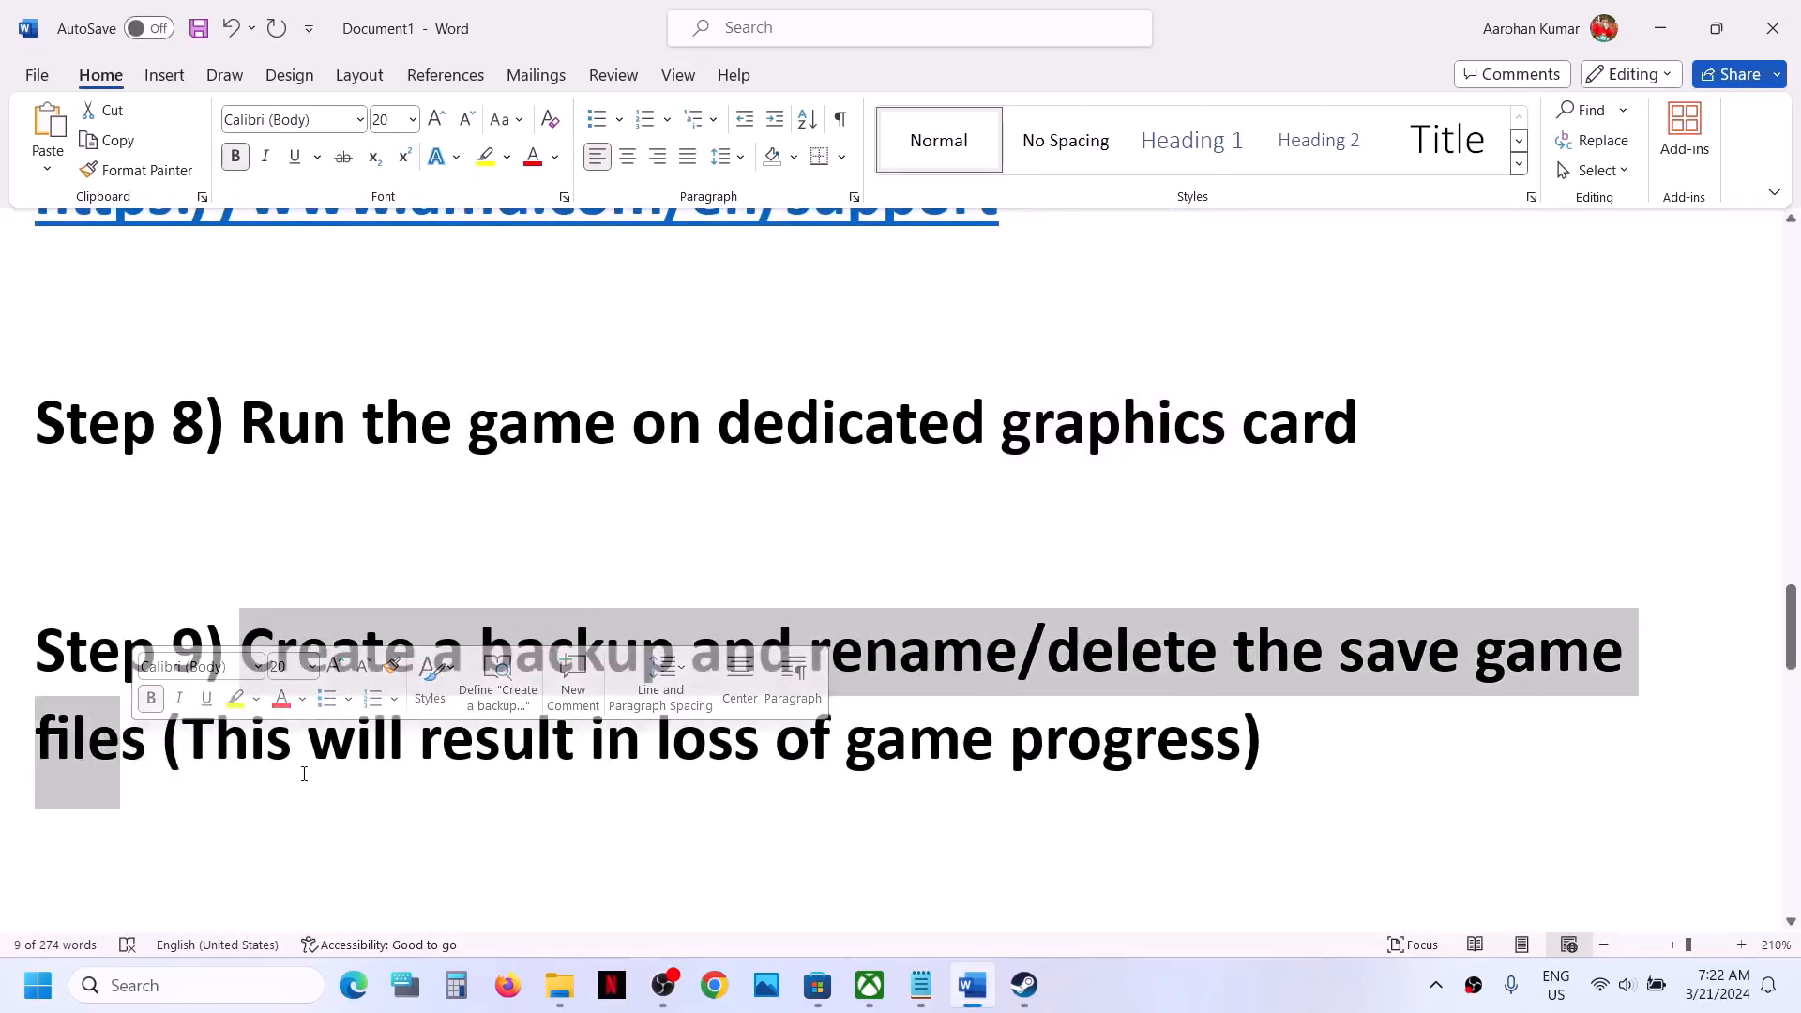
{"action": "left_click", "coordinate": [304, 741]}
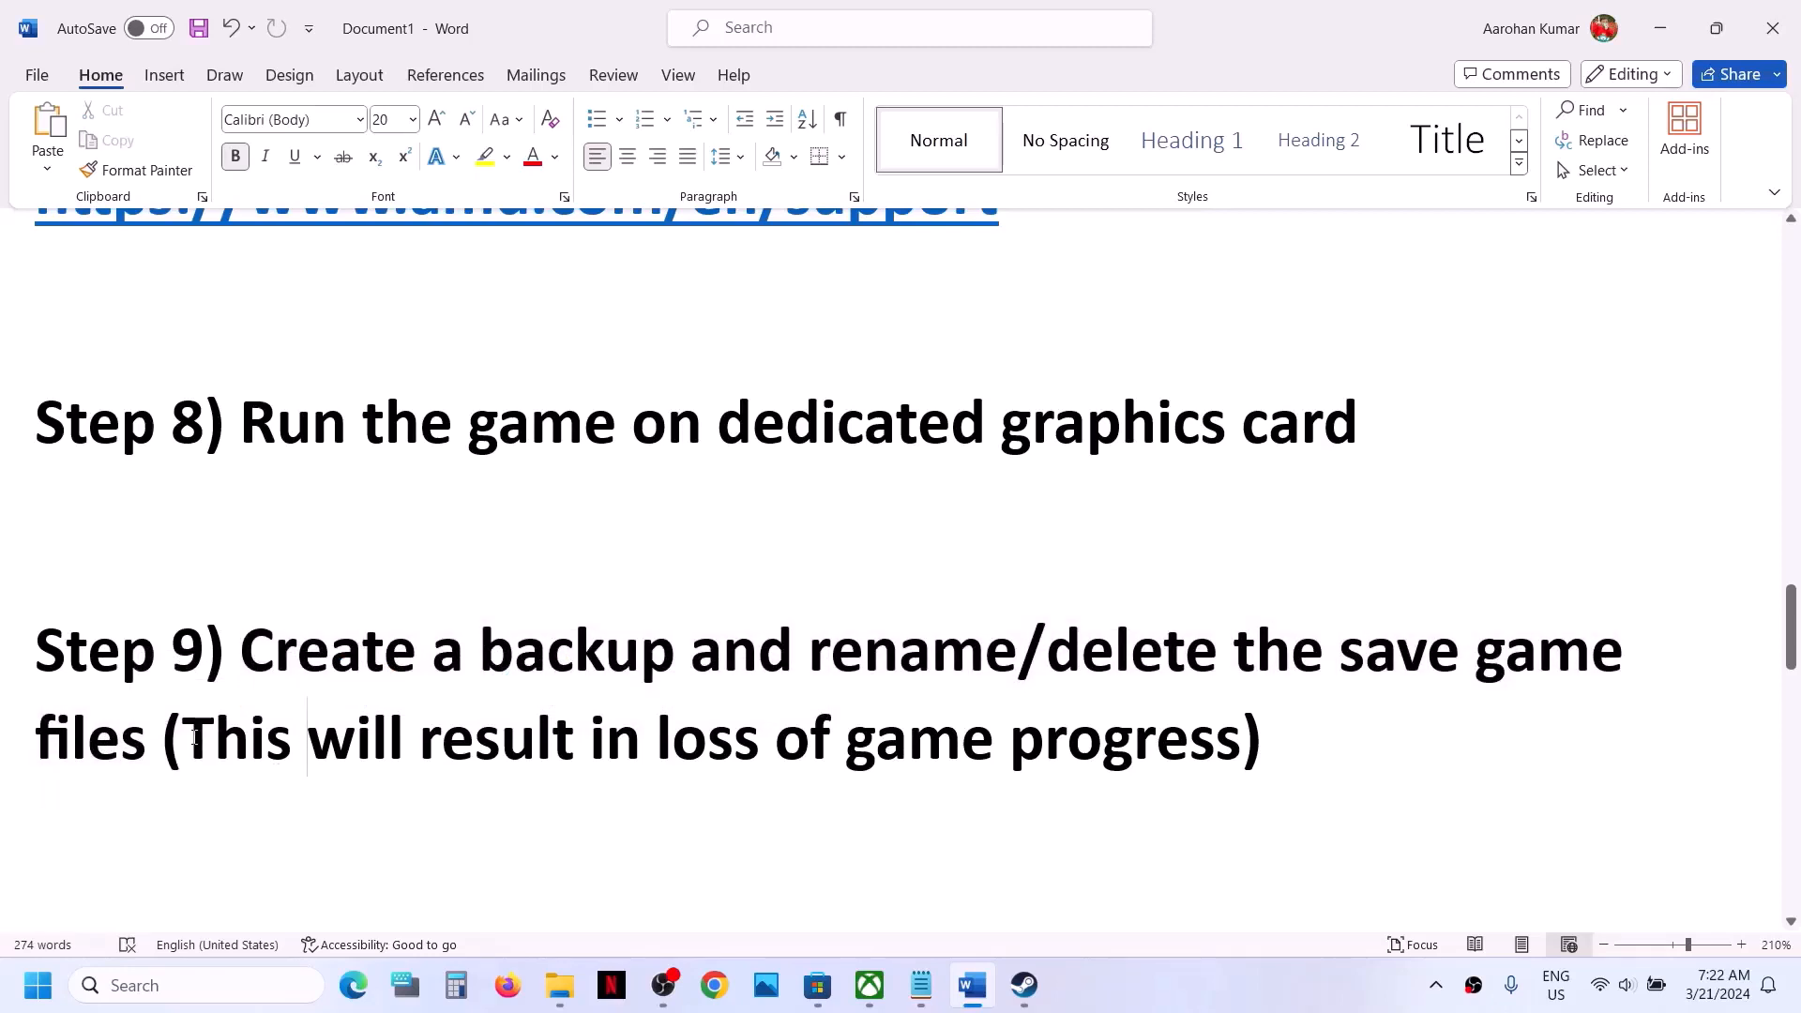
{"action": "left_click_drag", "start_coordinate": [192, 736], "coordinate": [242, 657]}
{"action": "left_click", "coordinate": [1271, 750]}
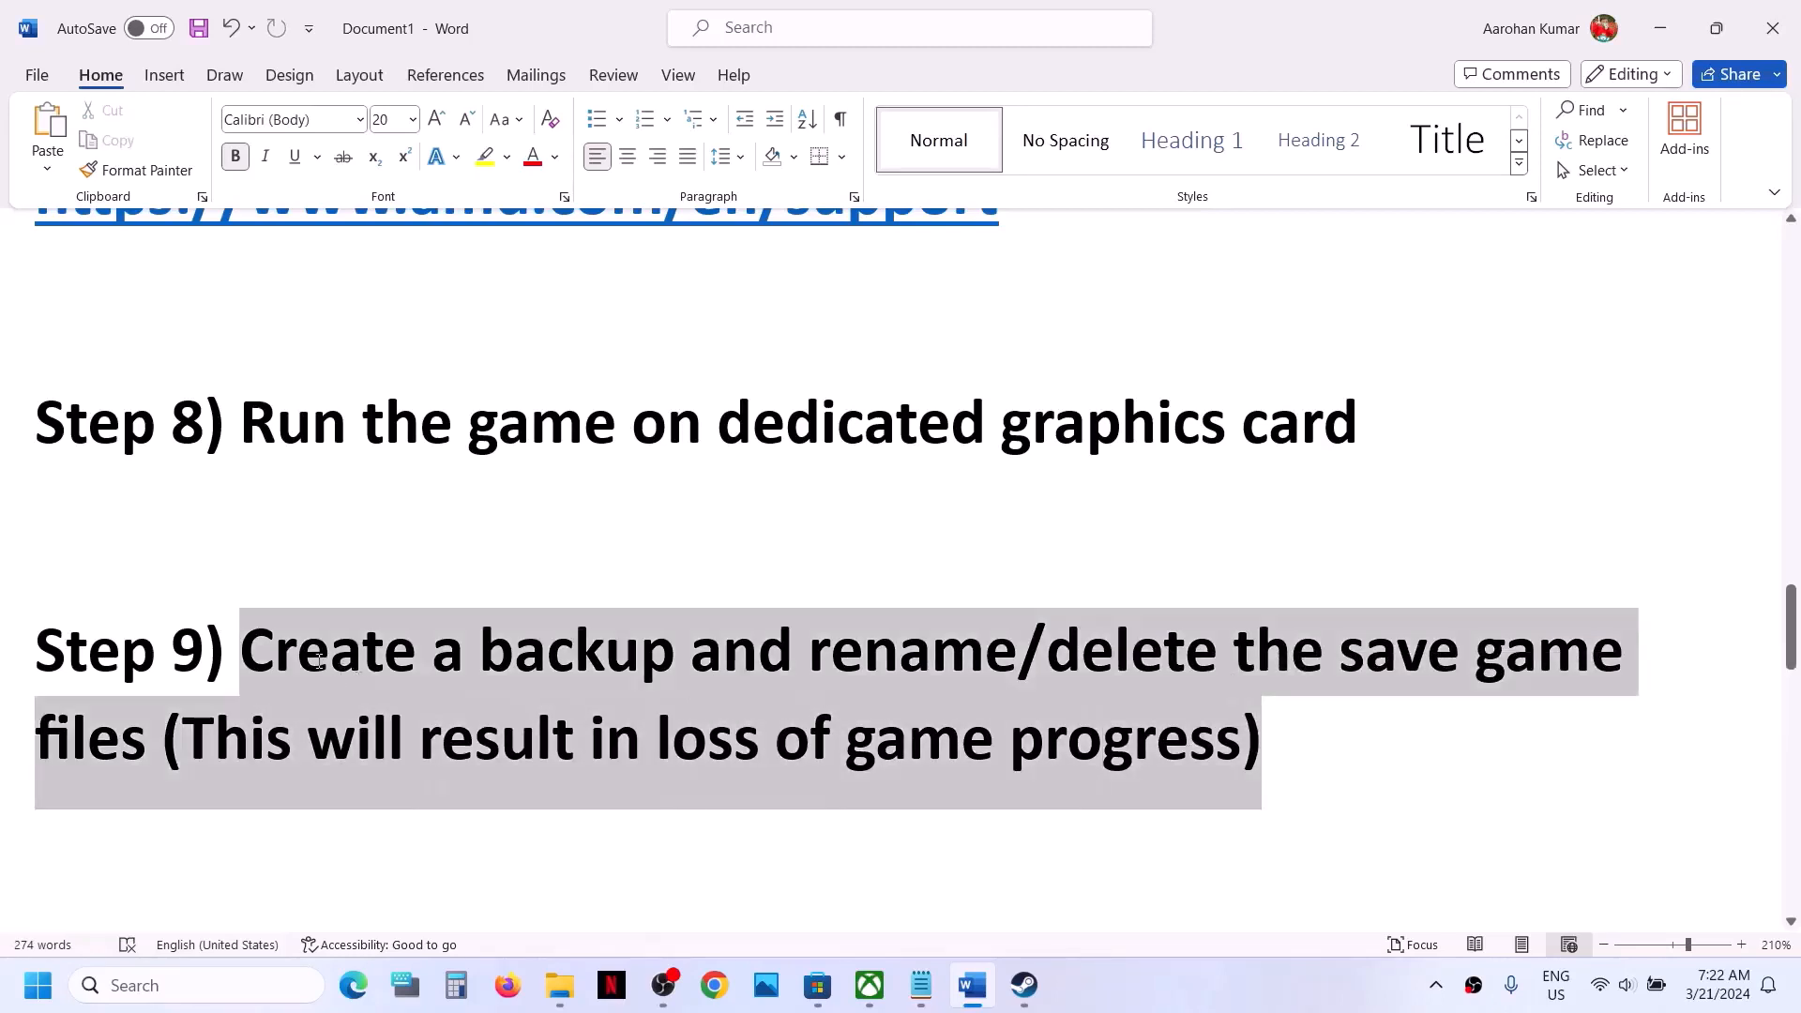
- Switch to File Explorer and open the current user's profile folder under C:\Users
{"action": "left_click", "coordinate": [558, 985]}
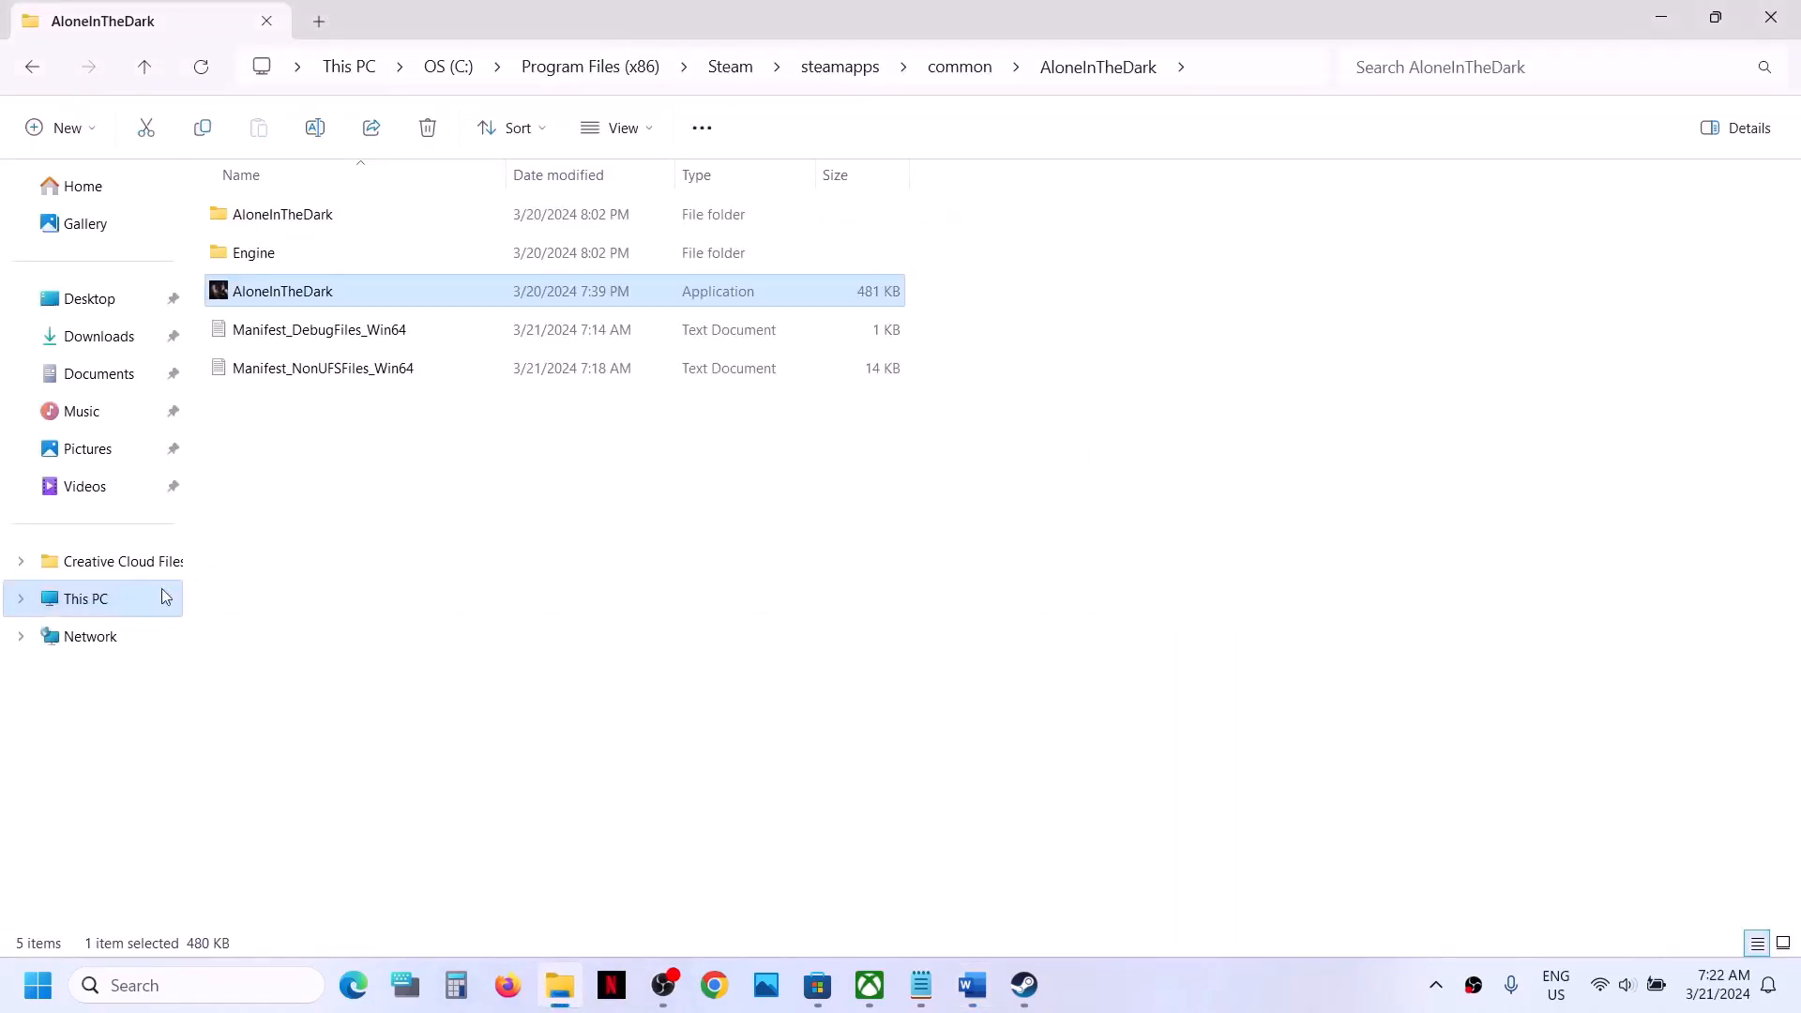
{"action": "left_click", "coordinate": [145, 605]}
{"action": "double_click", "coordinate": [364, 229]}
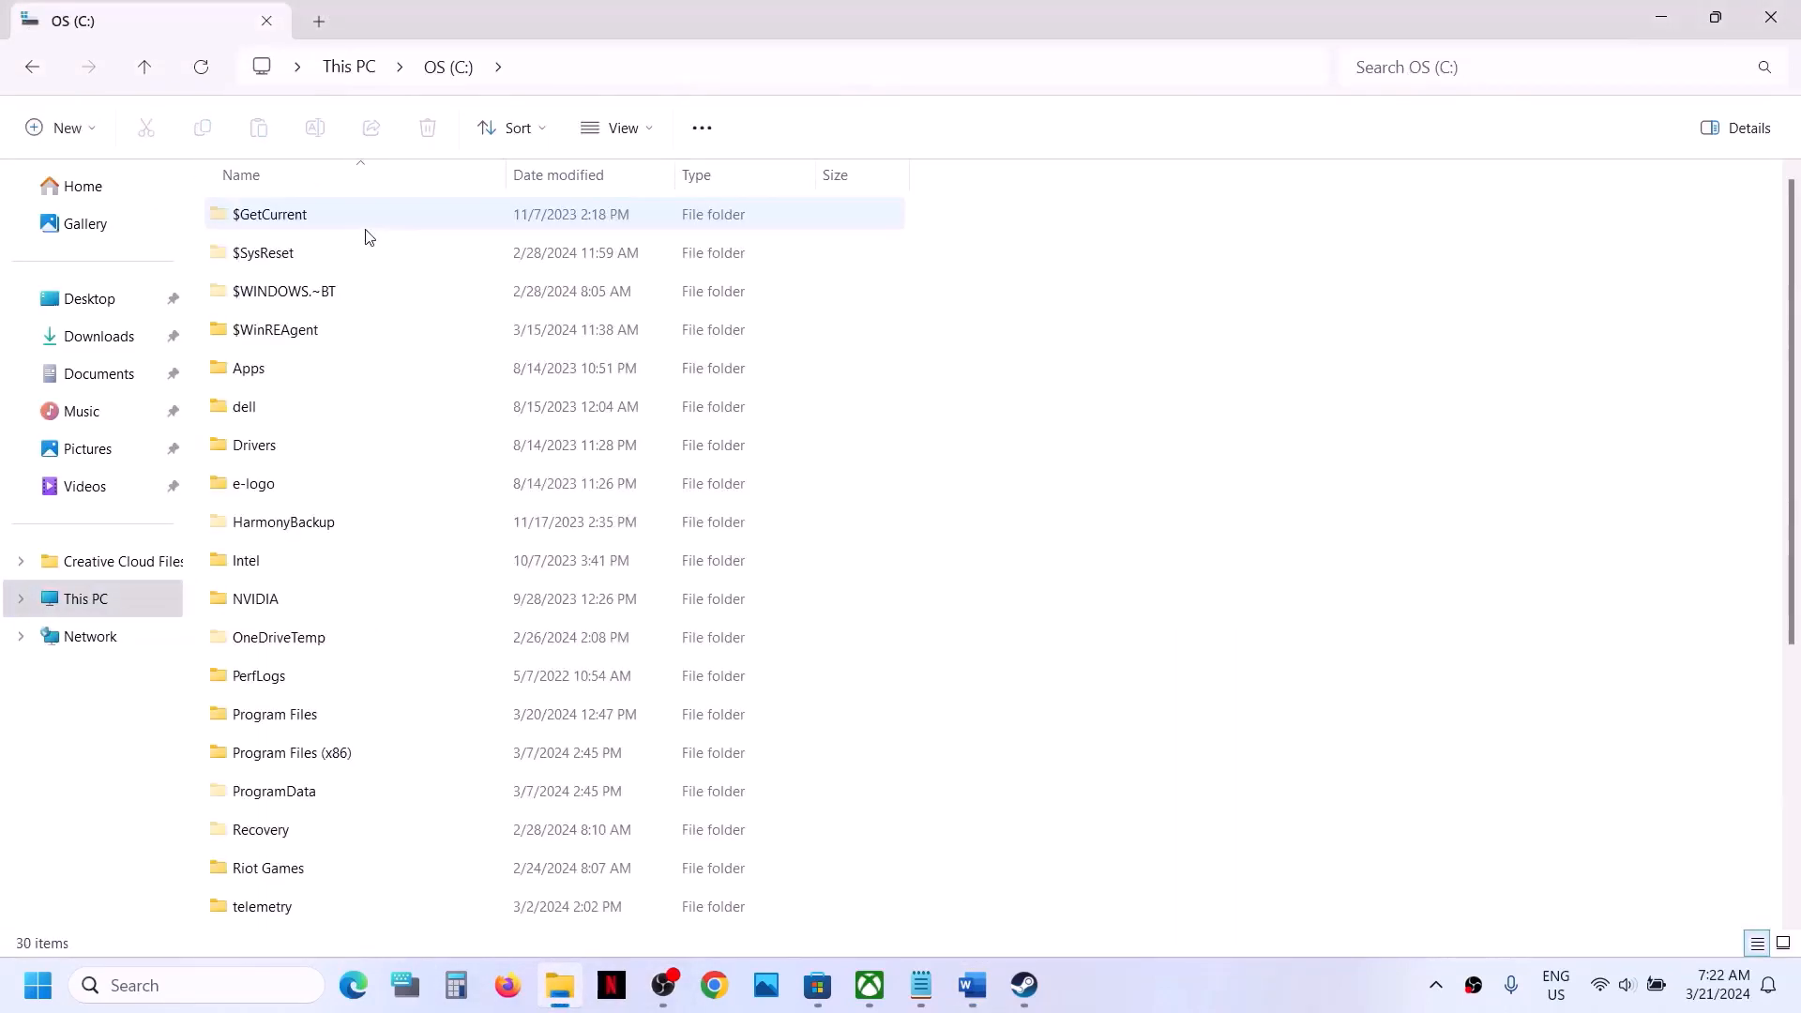
{"action": "scroll", "coordinate": [314, 633], "scroll_direction": "down", "scroll_amount": 2}
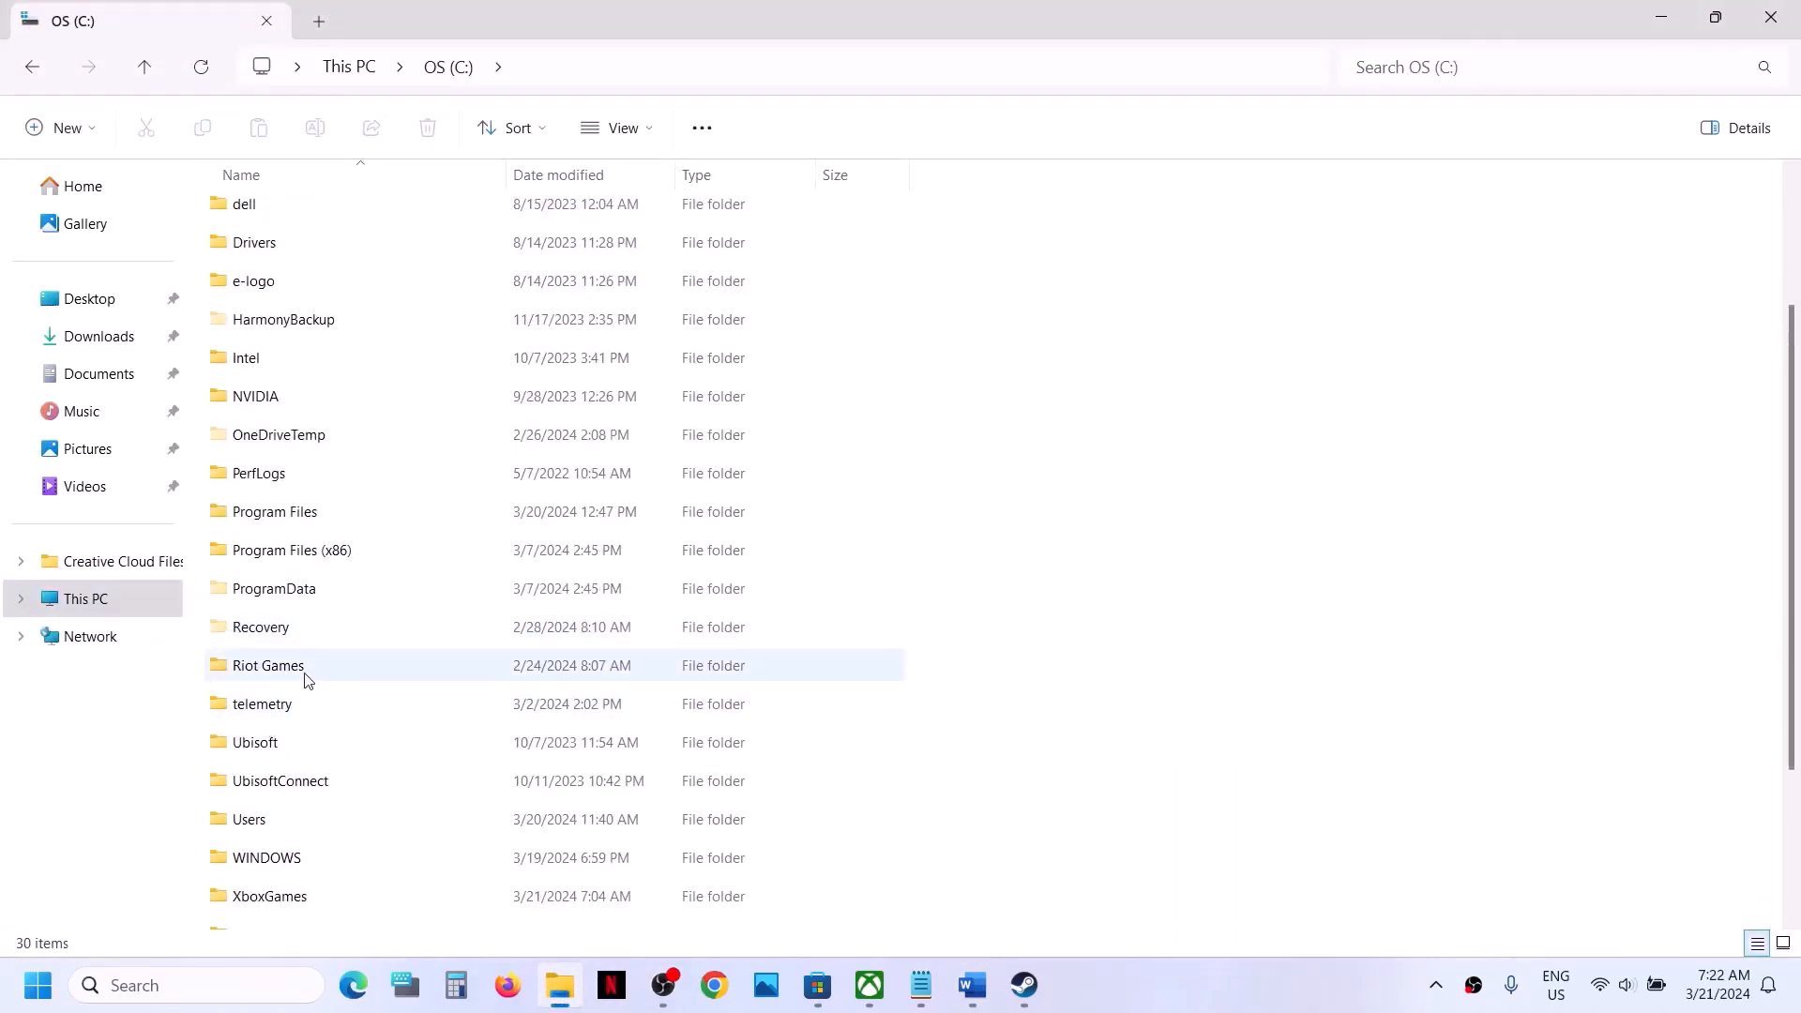
{"action": "scroll", "coordinate": [301, 675], "scroll_direction": "down", "scroll_amount": 2}
{"action": "double_click", "coordinate": [281, 645]}
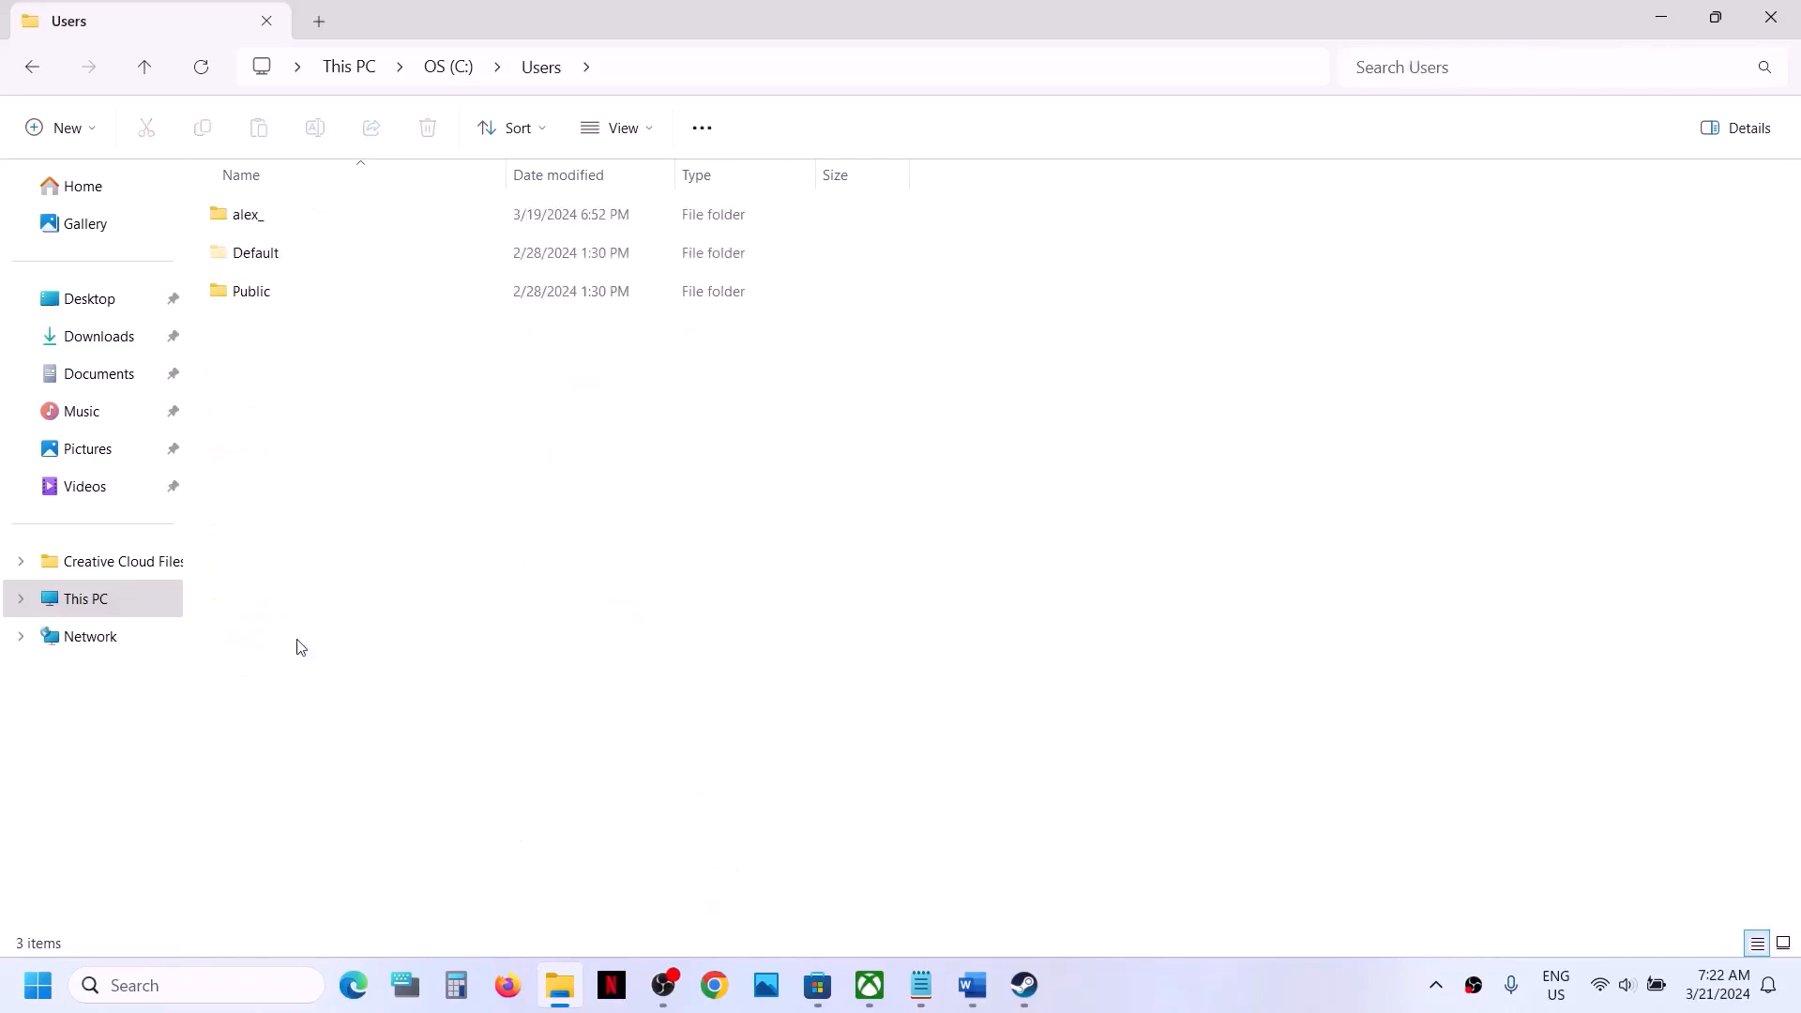
{"action": "left_click", "coordinate": [328, 213]}
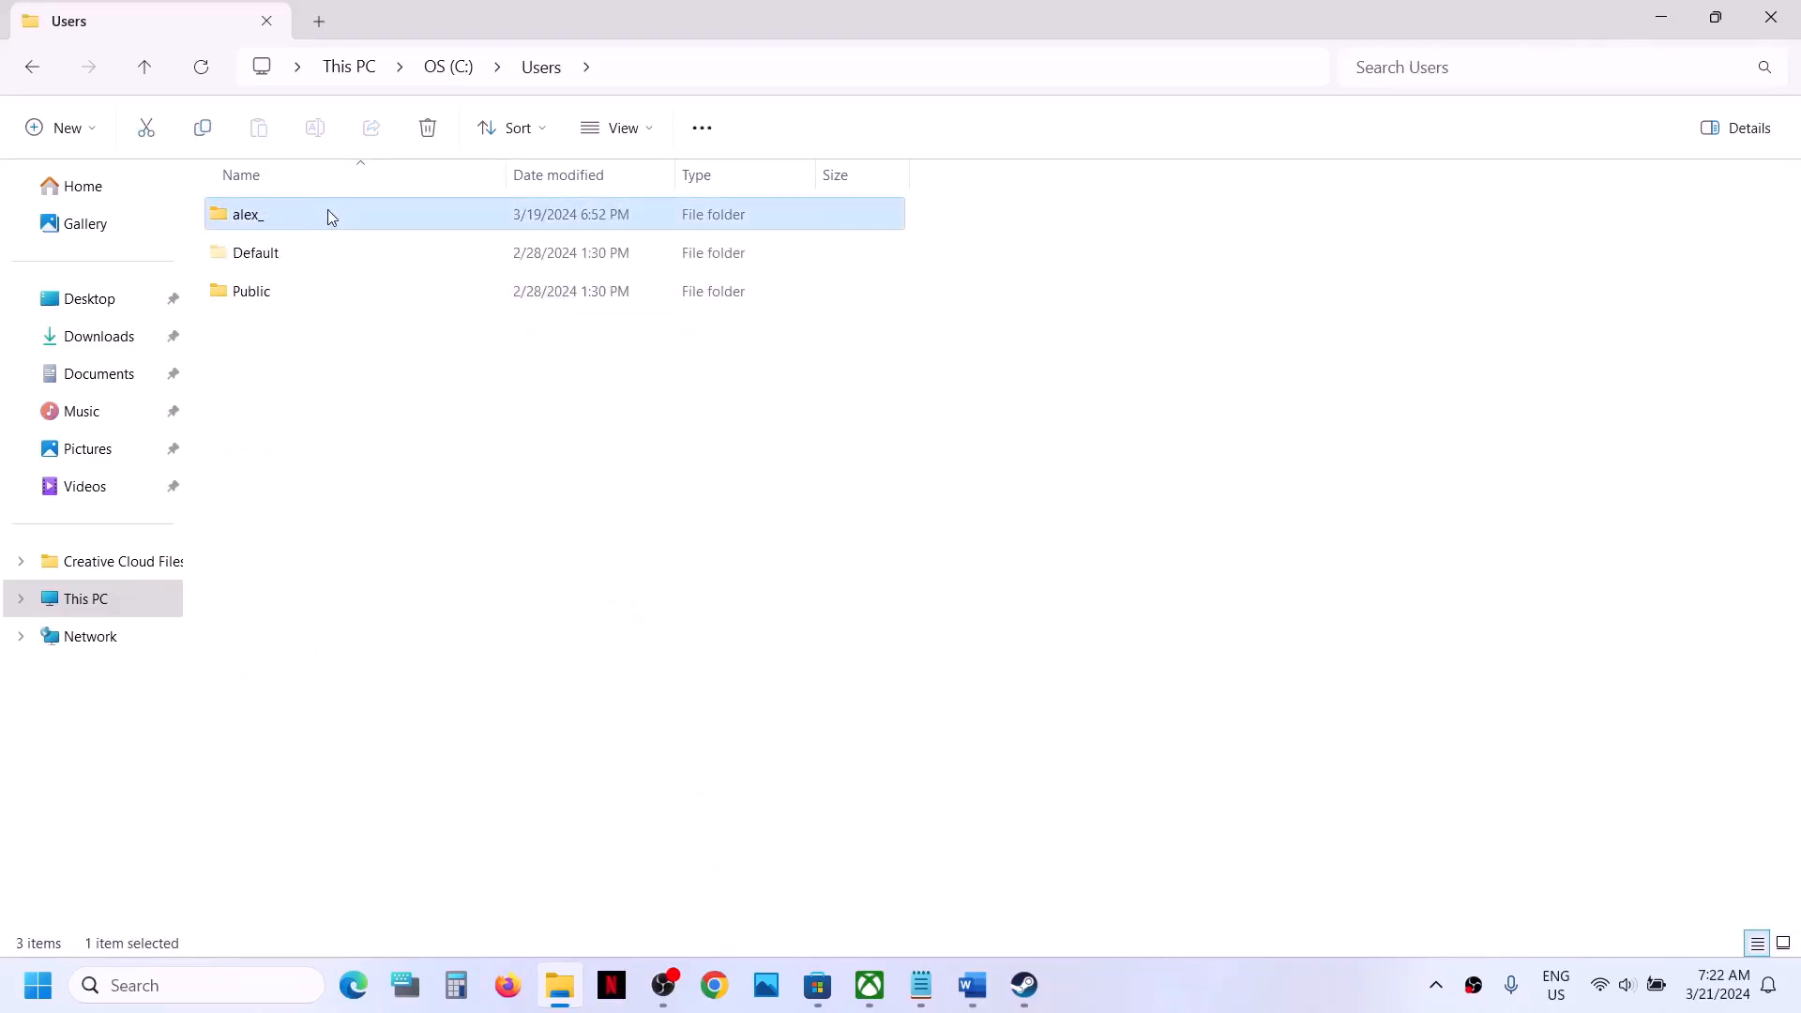
{"action": "double_click", "coordinate": [328, 213]}
- Look up the display options for hidden items and open the AppData\Local folder of the user profile
{"action": "left_click", "coordinate": [295, 373]}
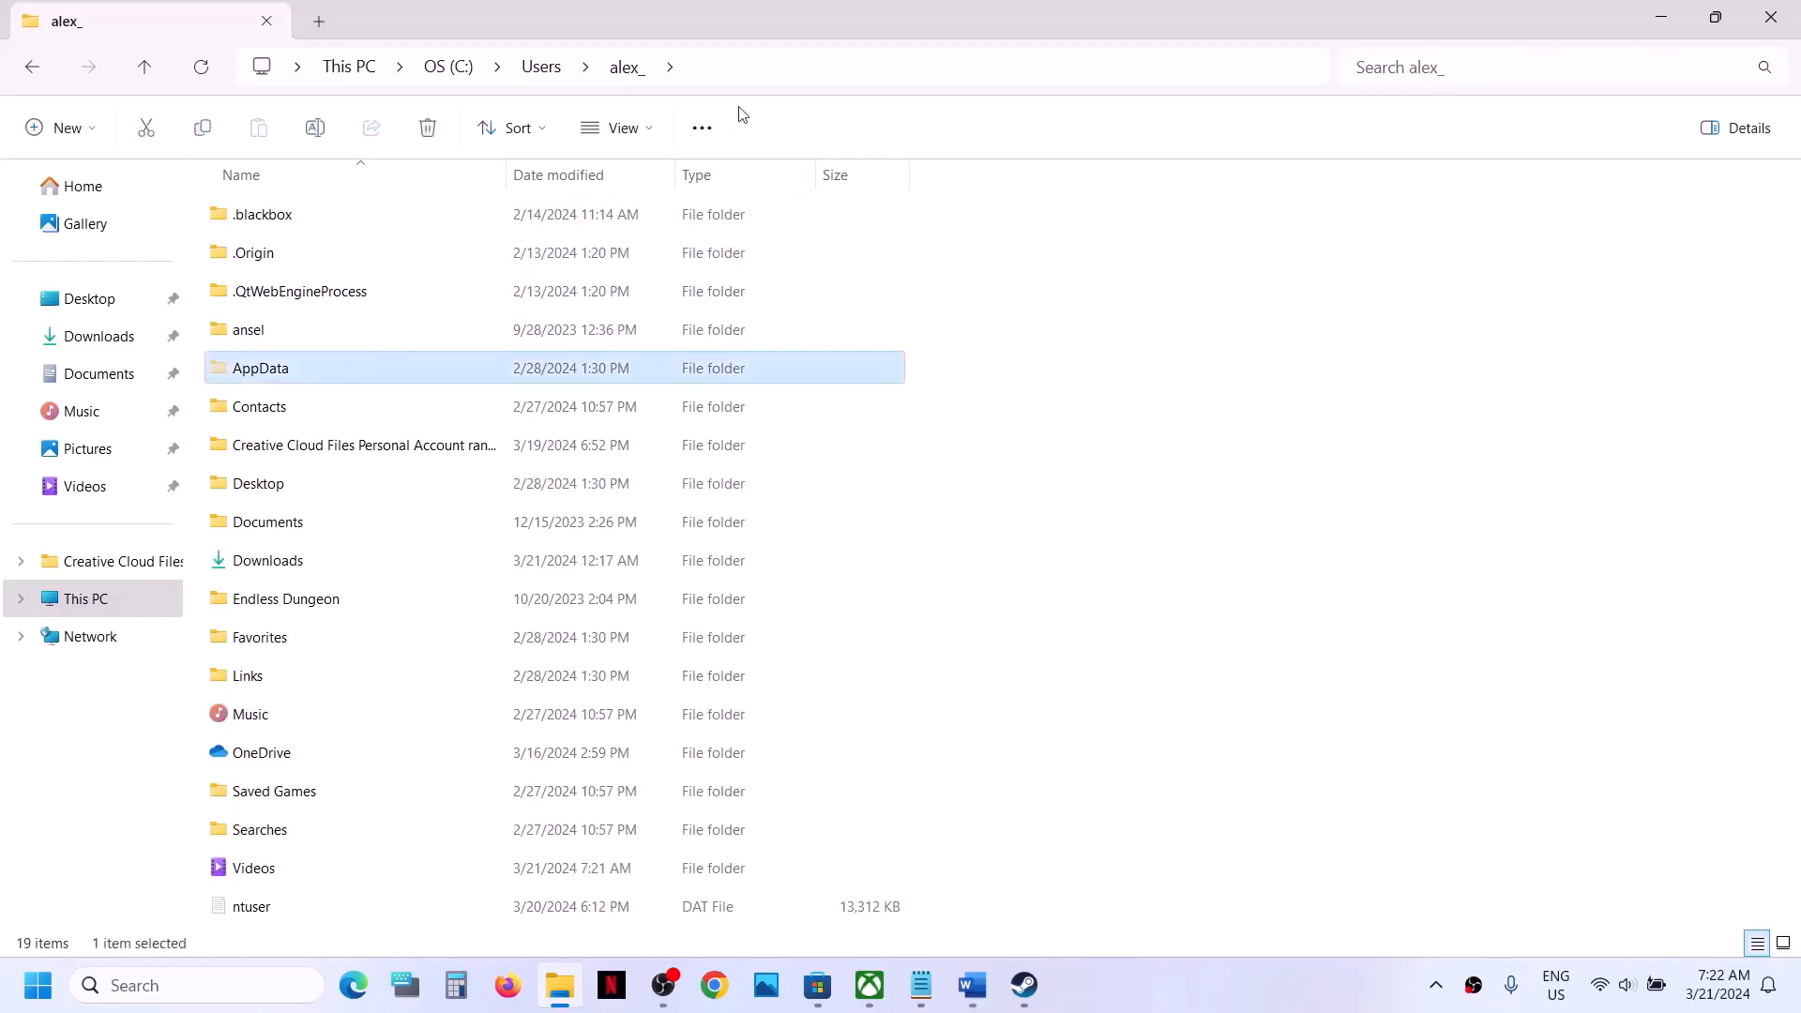
{"action": "left_click", "coordinate": [650, 133]}
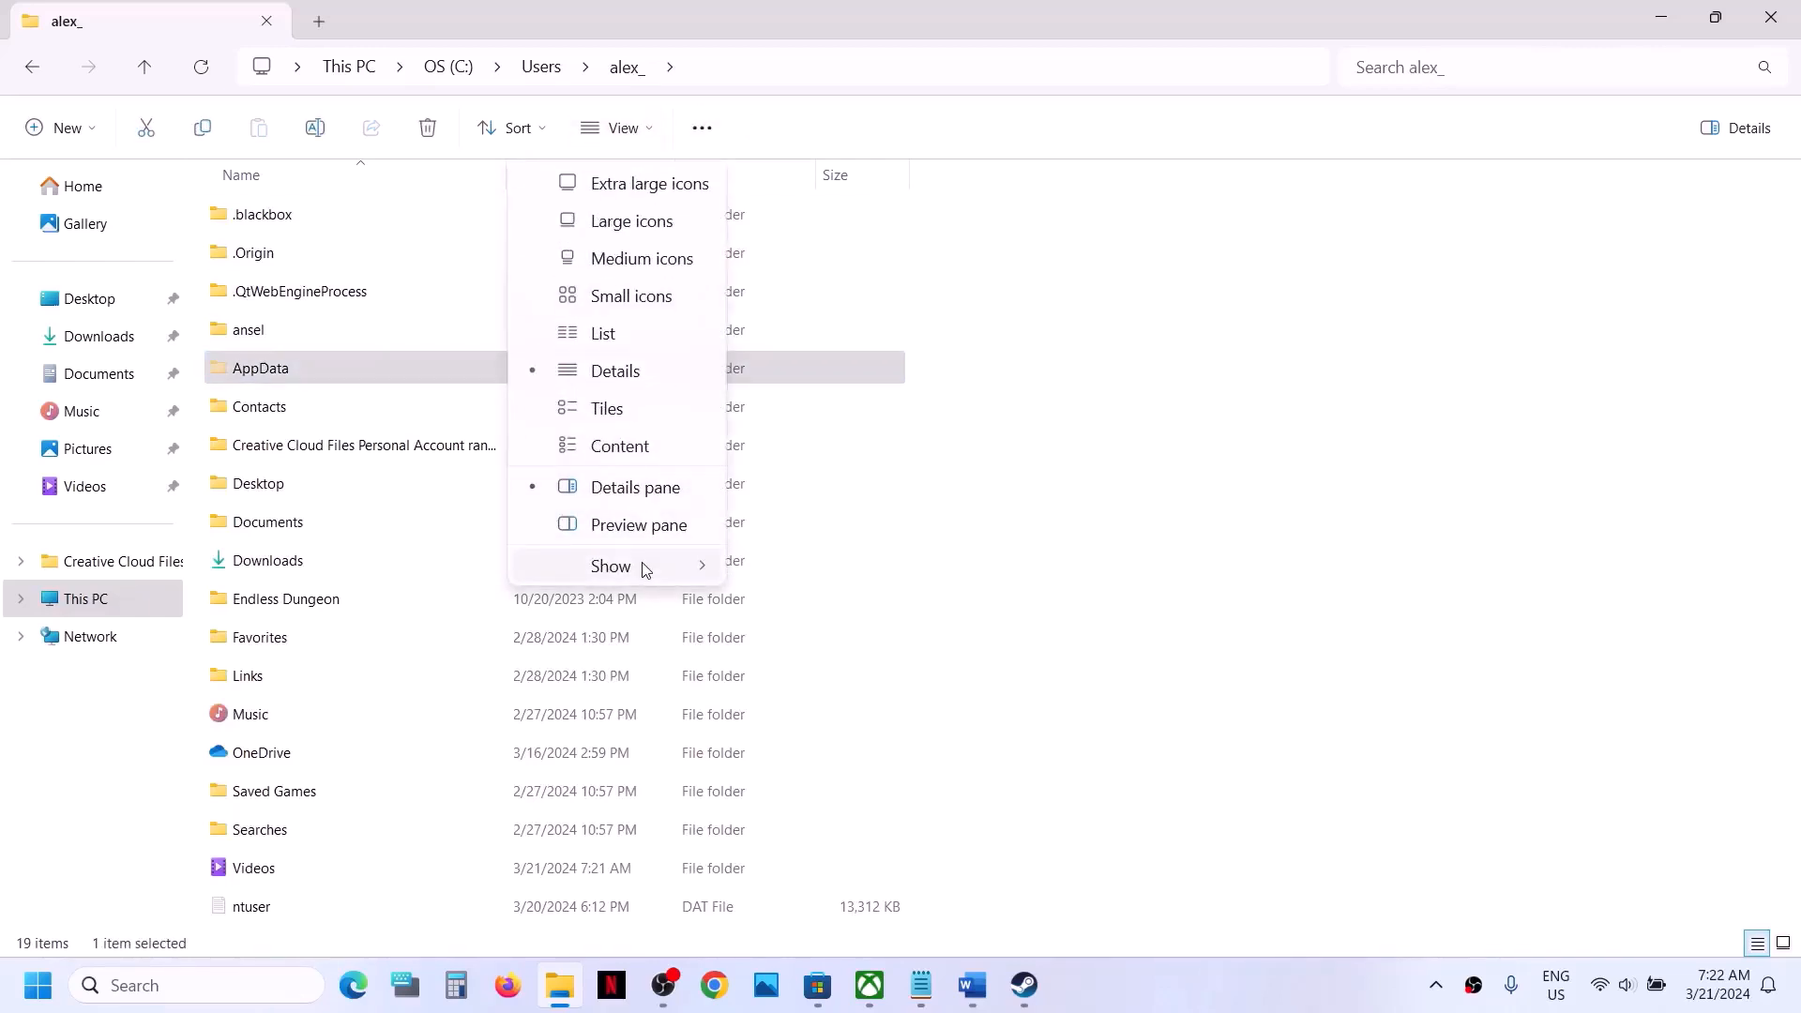
{"action": "mouse_move", "coordinate": [643, 566]}
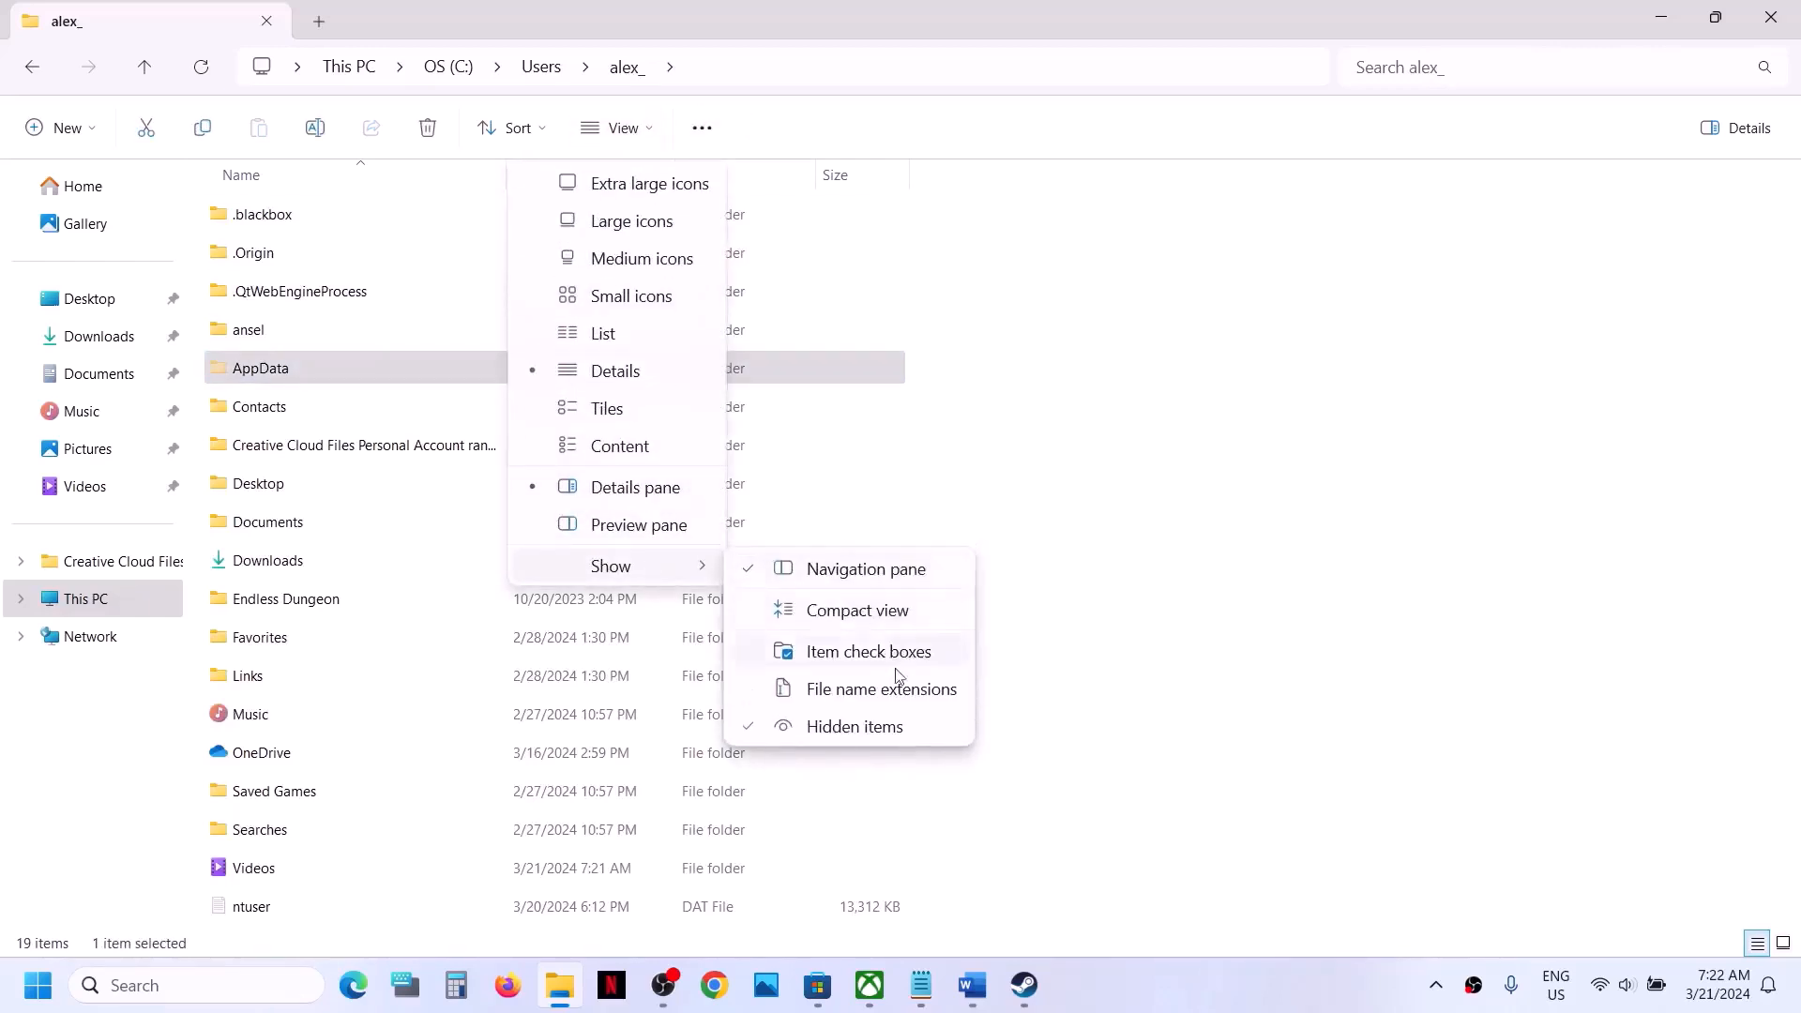
{"action": "left_click", "coordinate": [265, 373]}
{"action": "double_click", "coordinate": [266, 374]}
{"action": "double_click", "coordinate": [271, 225]}
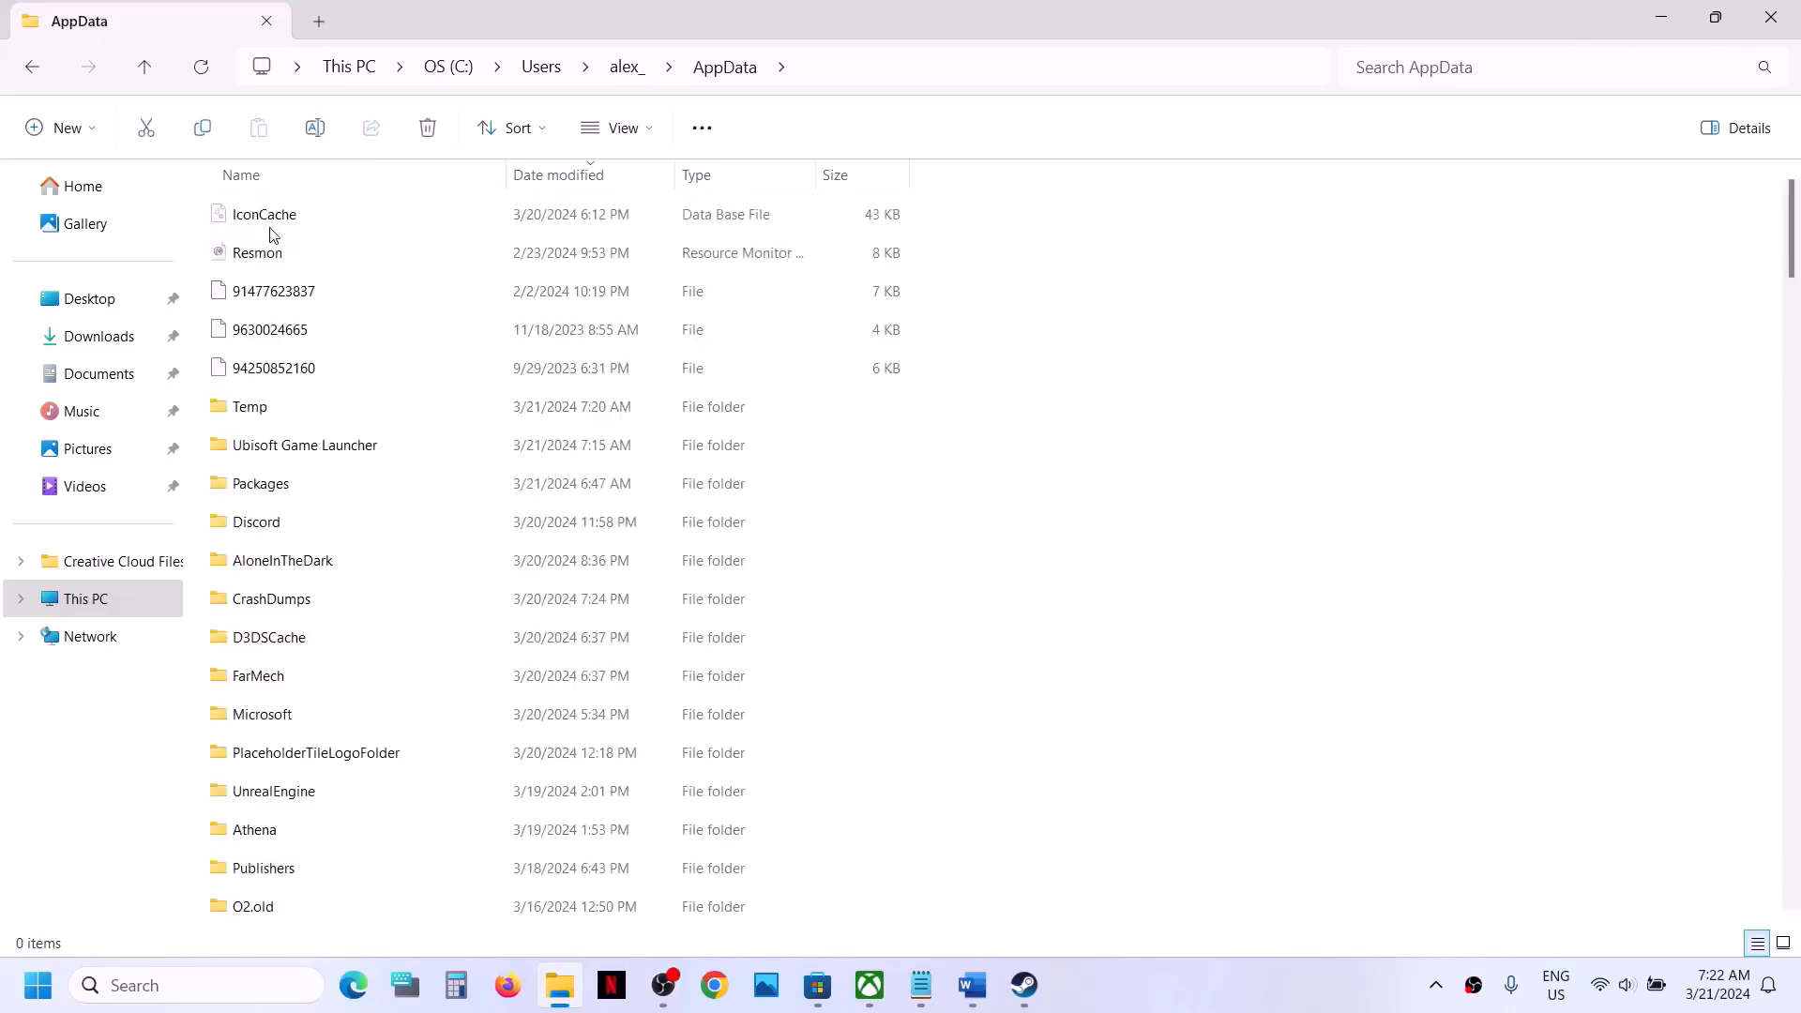
- Back up the AloneInTheDark save folder from AppData\Local by copying it to the desktop
{"action": "left_click", "coordinate": [299, 567]}
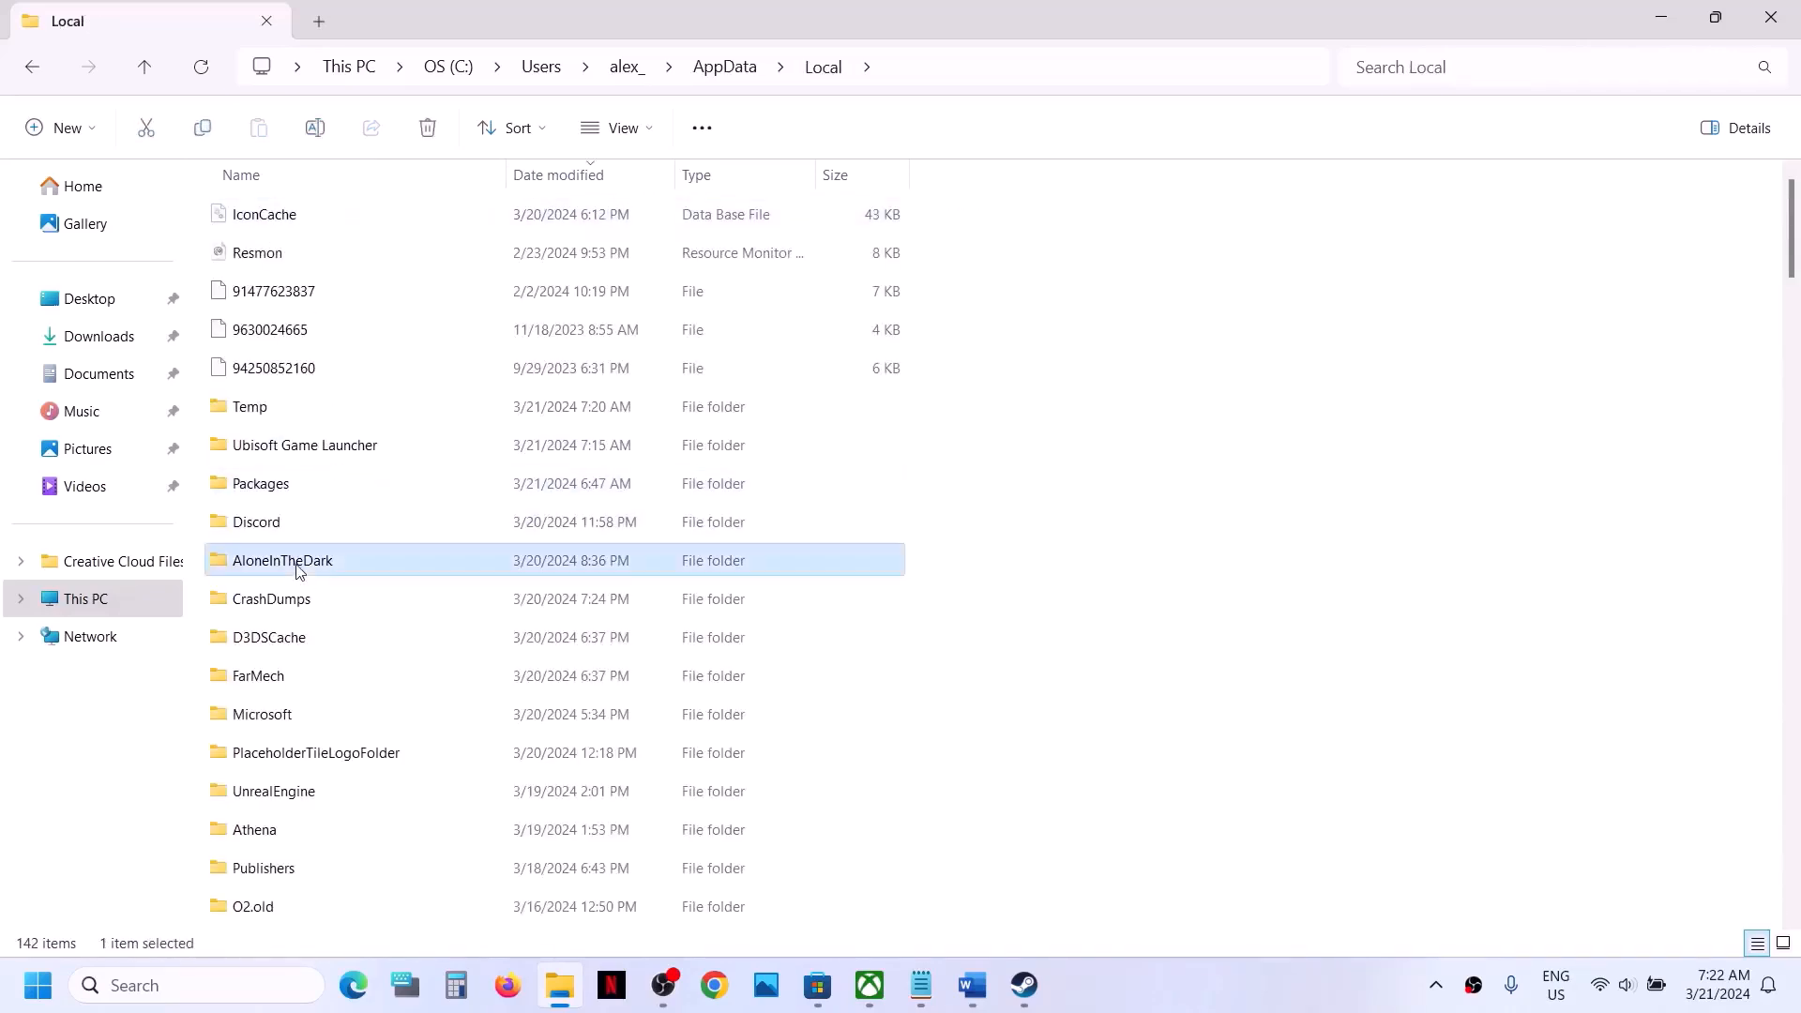
{"action": "right_click", "coordinate": [299, 569]}
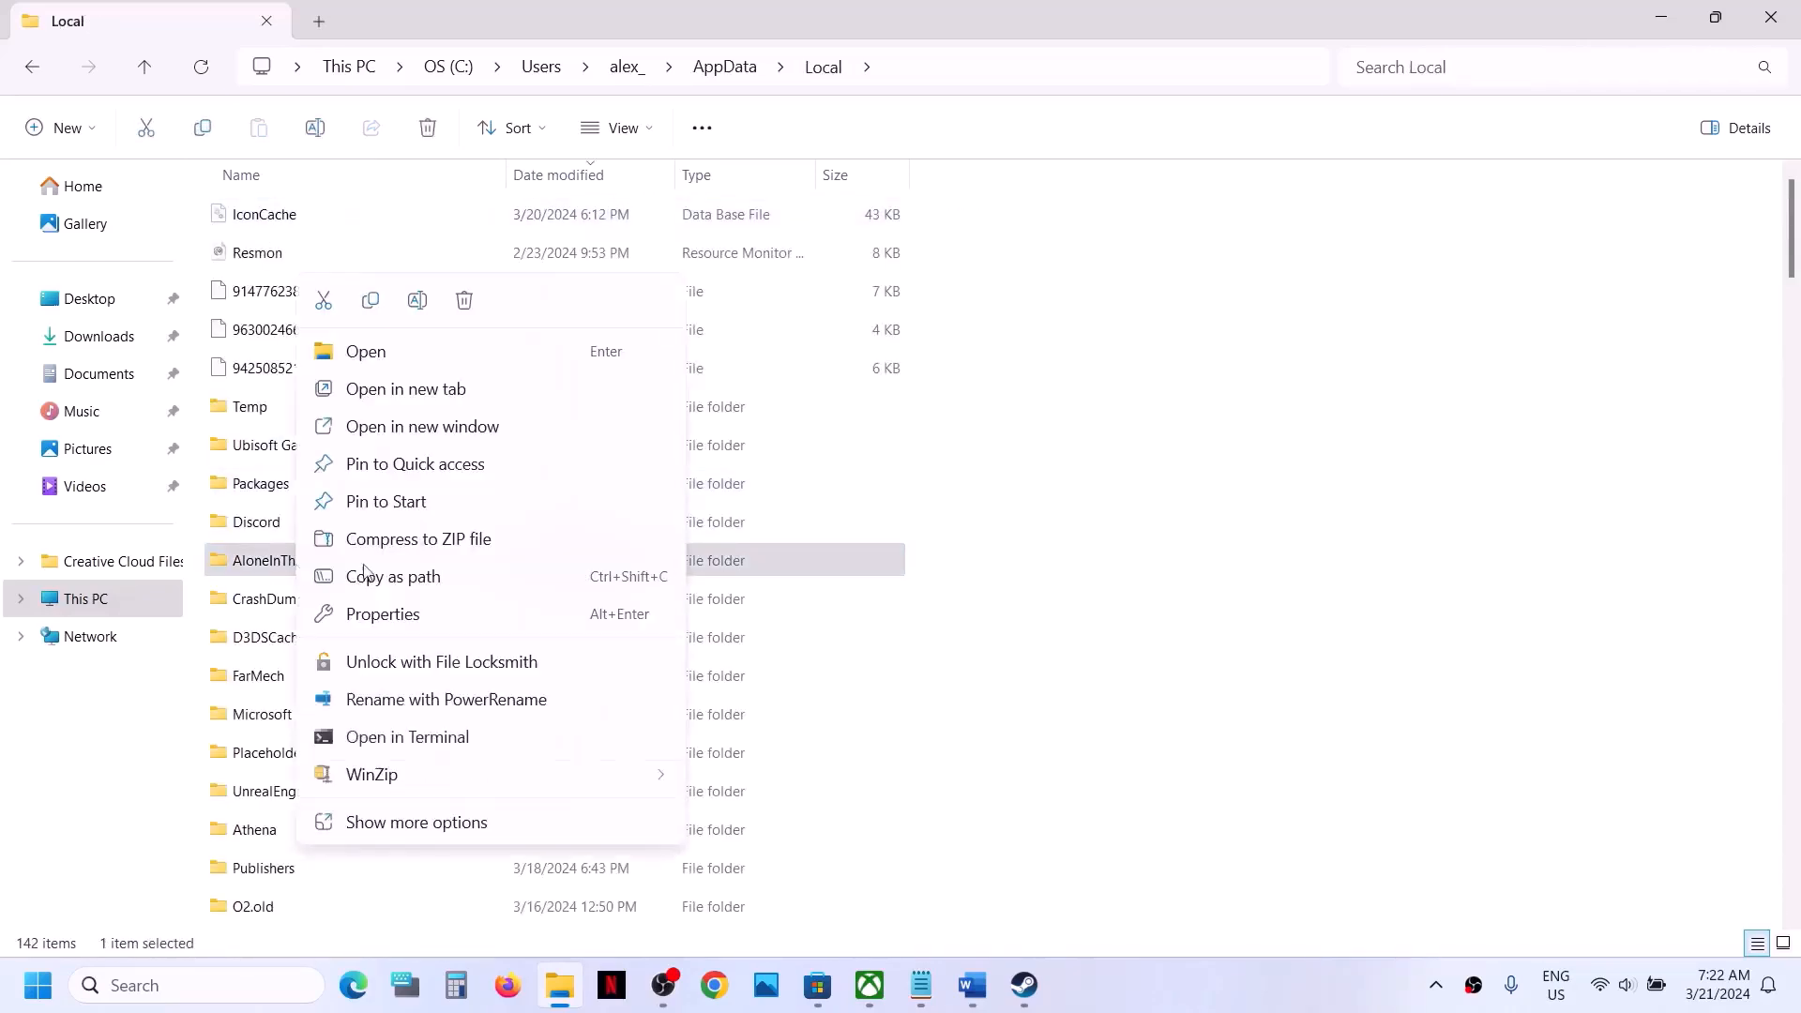
{"action": "left_click", "coordinate": [371, 302]}
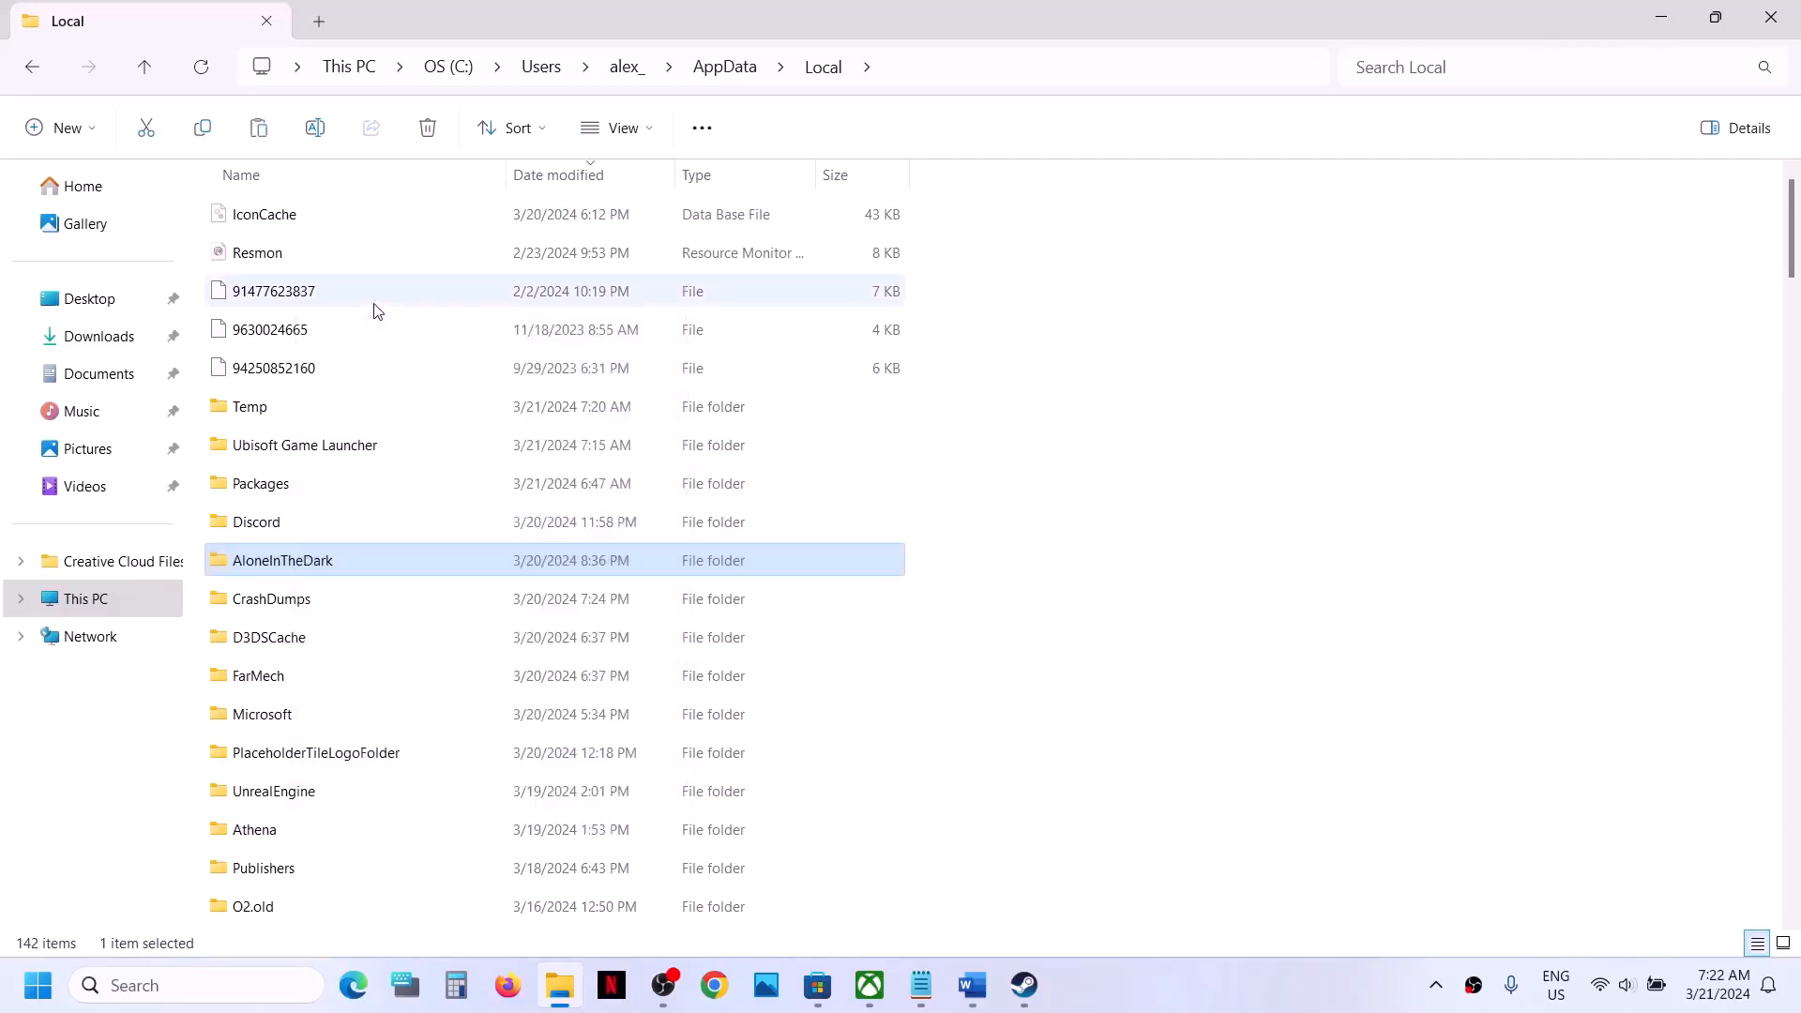
{"action": "key", "text": "super+d"}
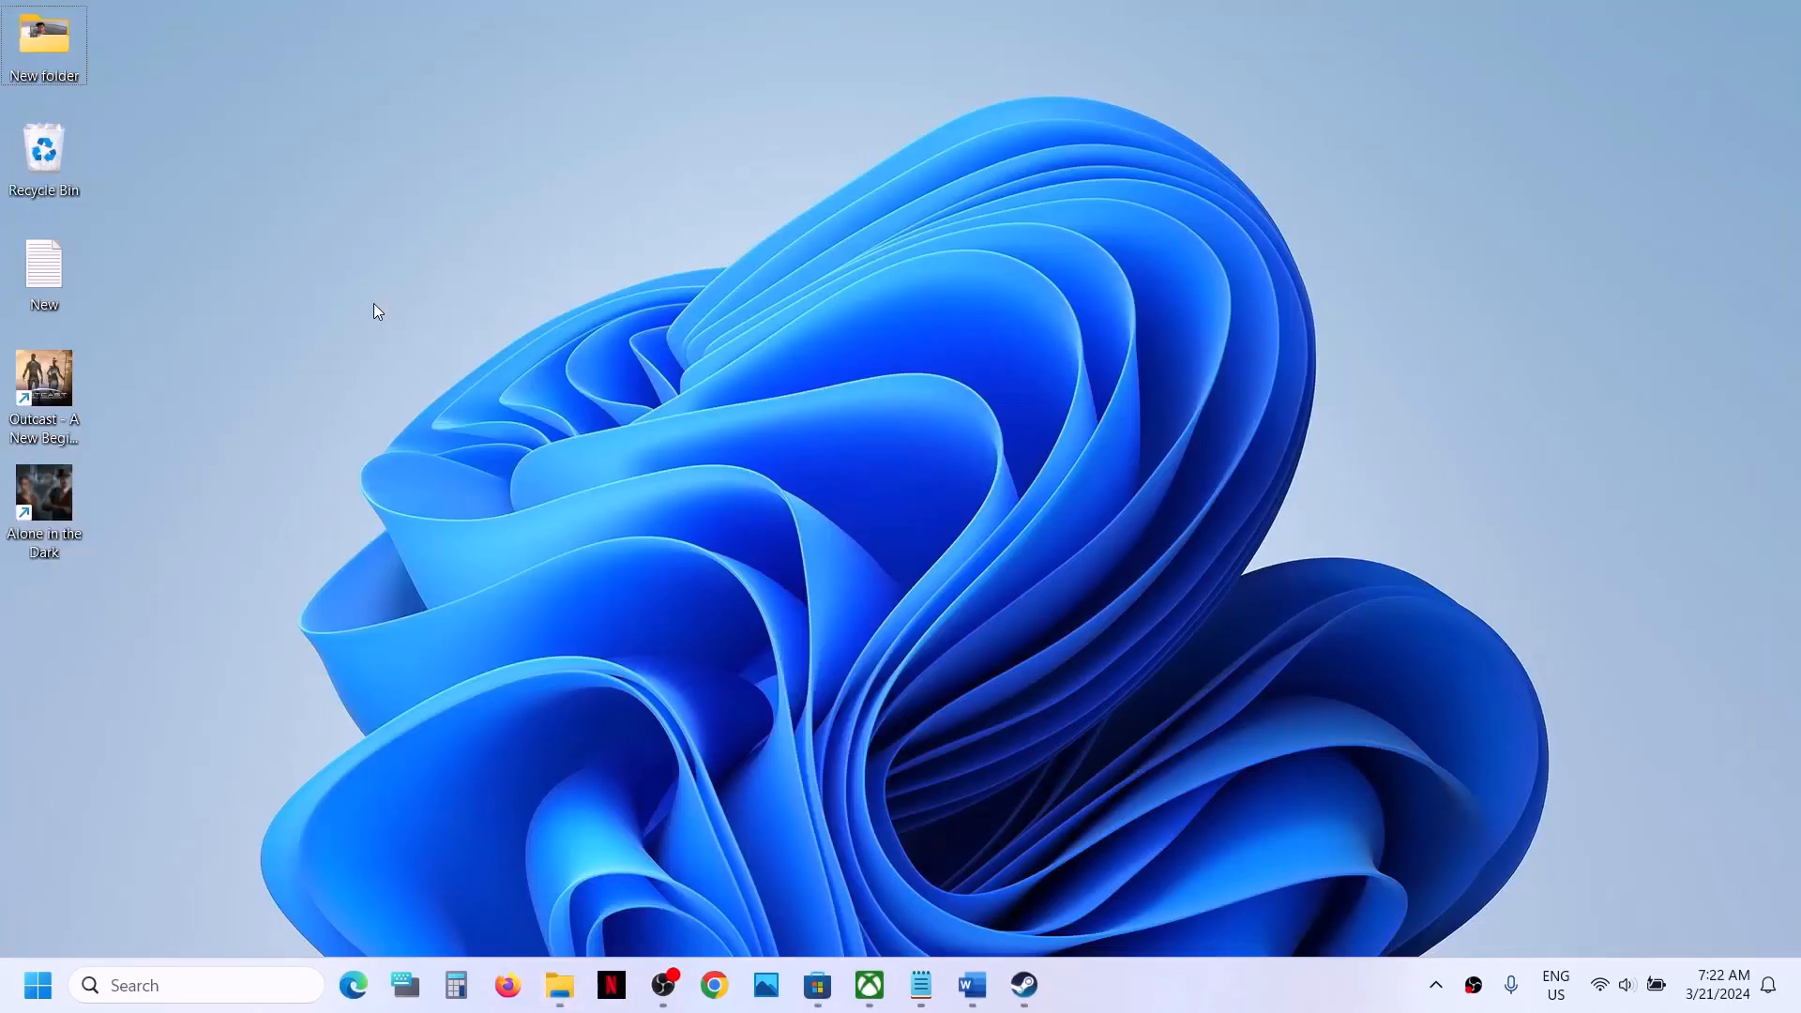
{"action": "key", "text": "ctrl+v"}
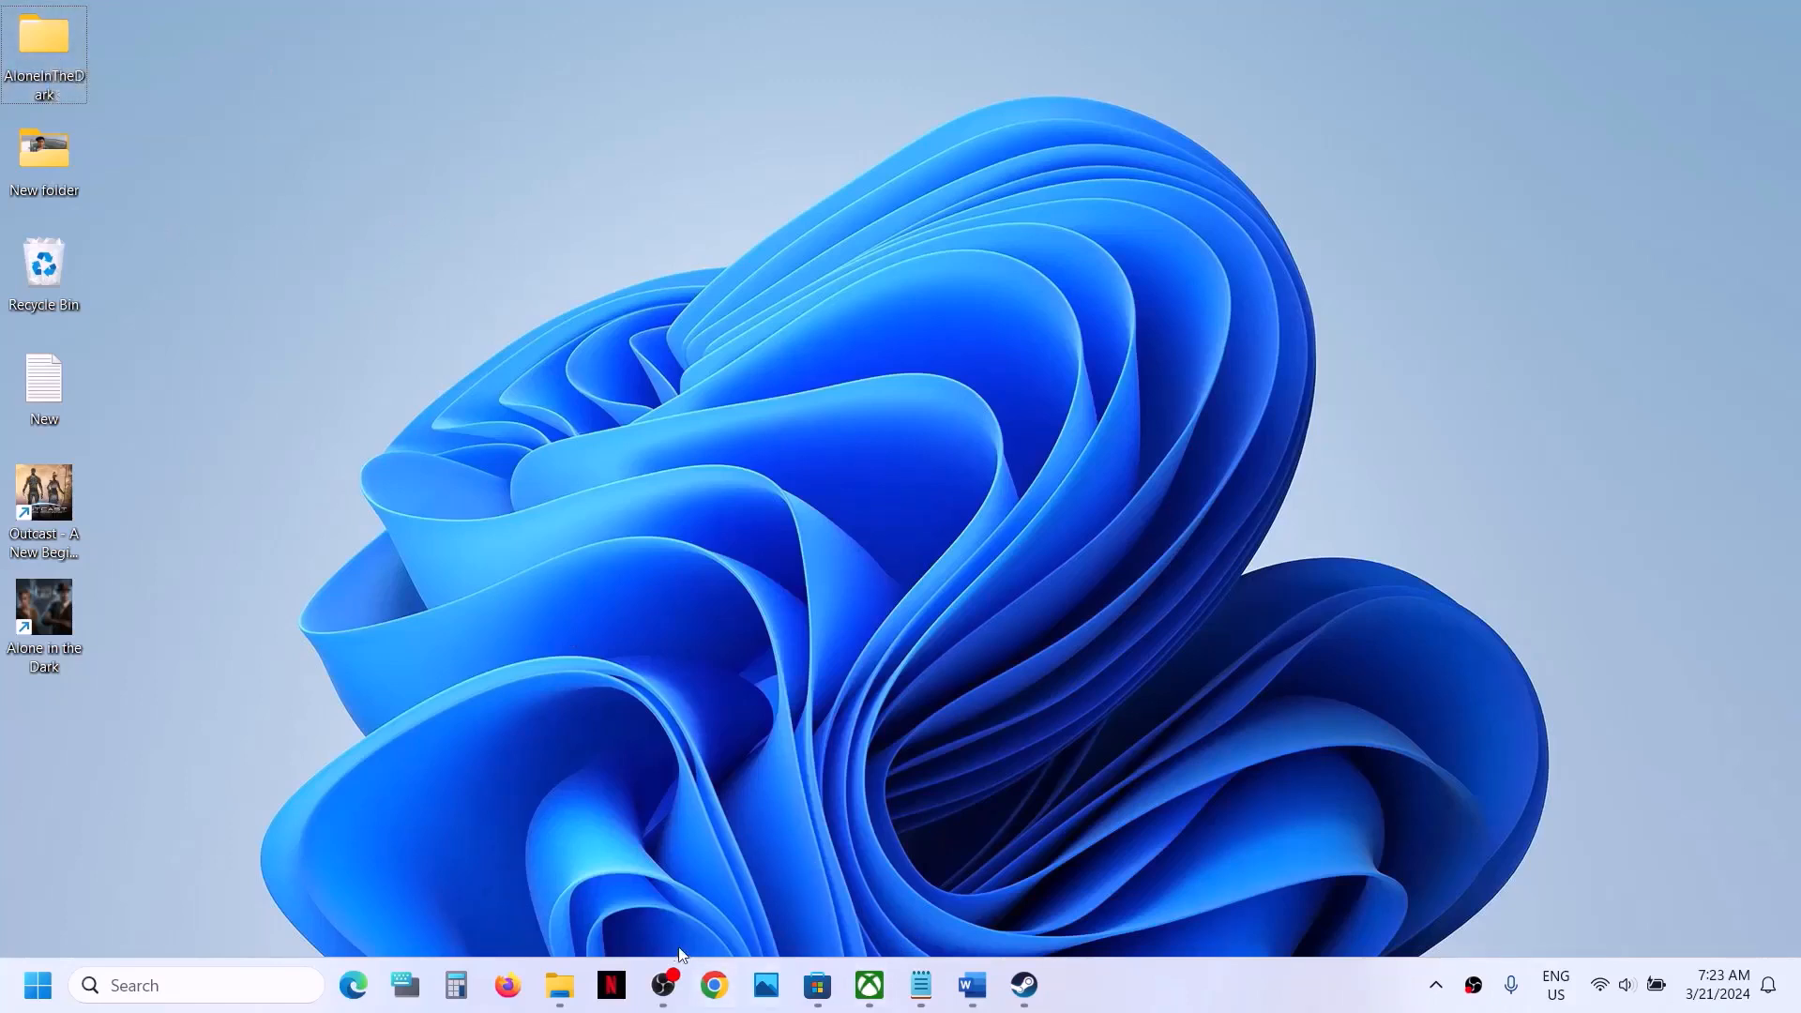
- Return to the AppData\Local folder in File Explorer and rename its AloneInTheDark folder to AloneInTheDark.old
{"action": "left_click", "coordinate": [560, 984]}
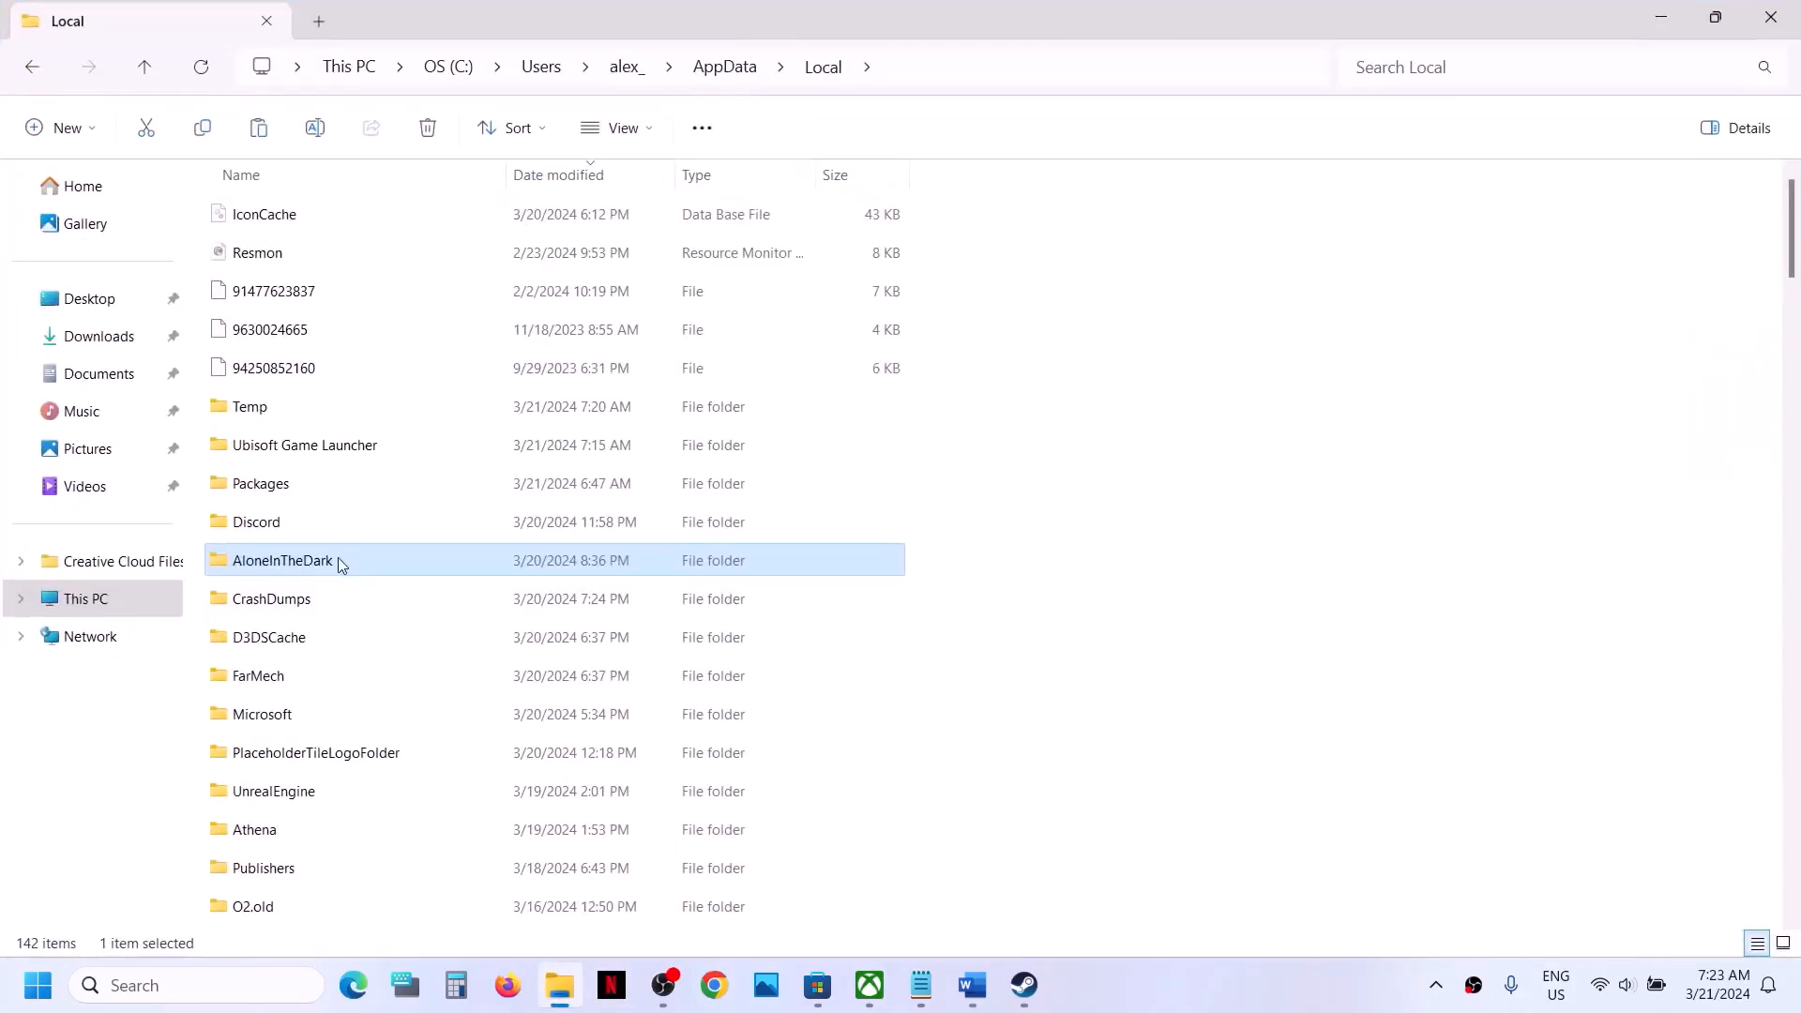
{"action": "right_click", "coordinate": [338, 557]}
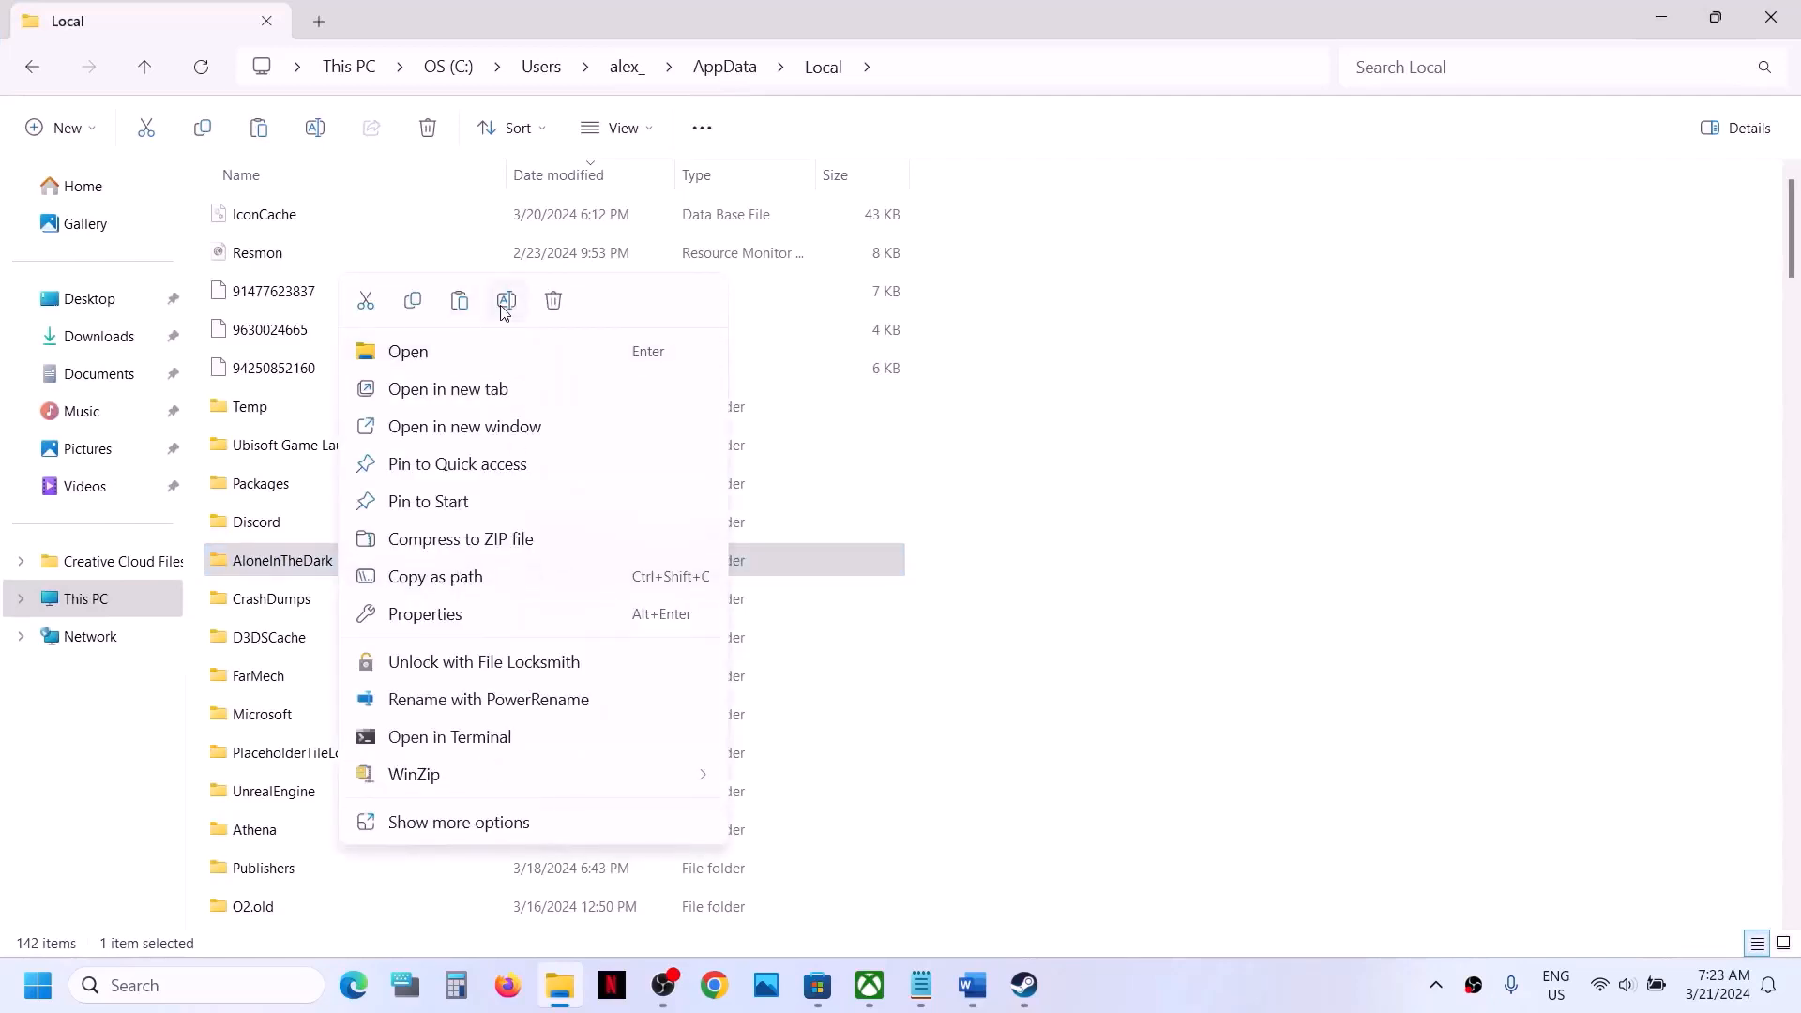
{"action": "left_click", "coordinate": [506, 301]}
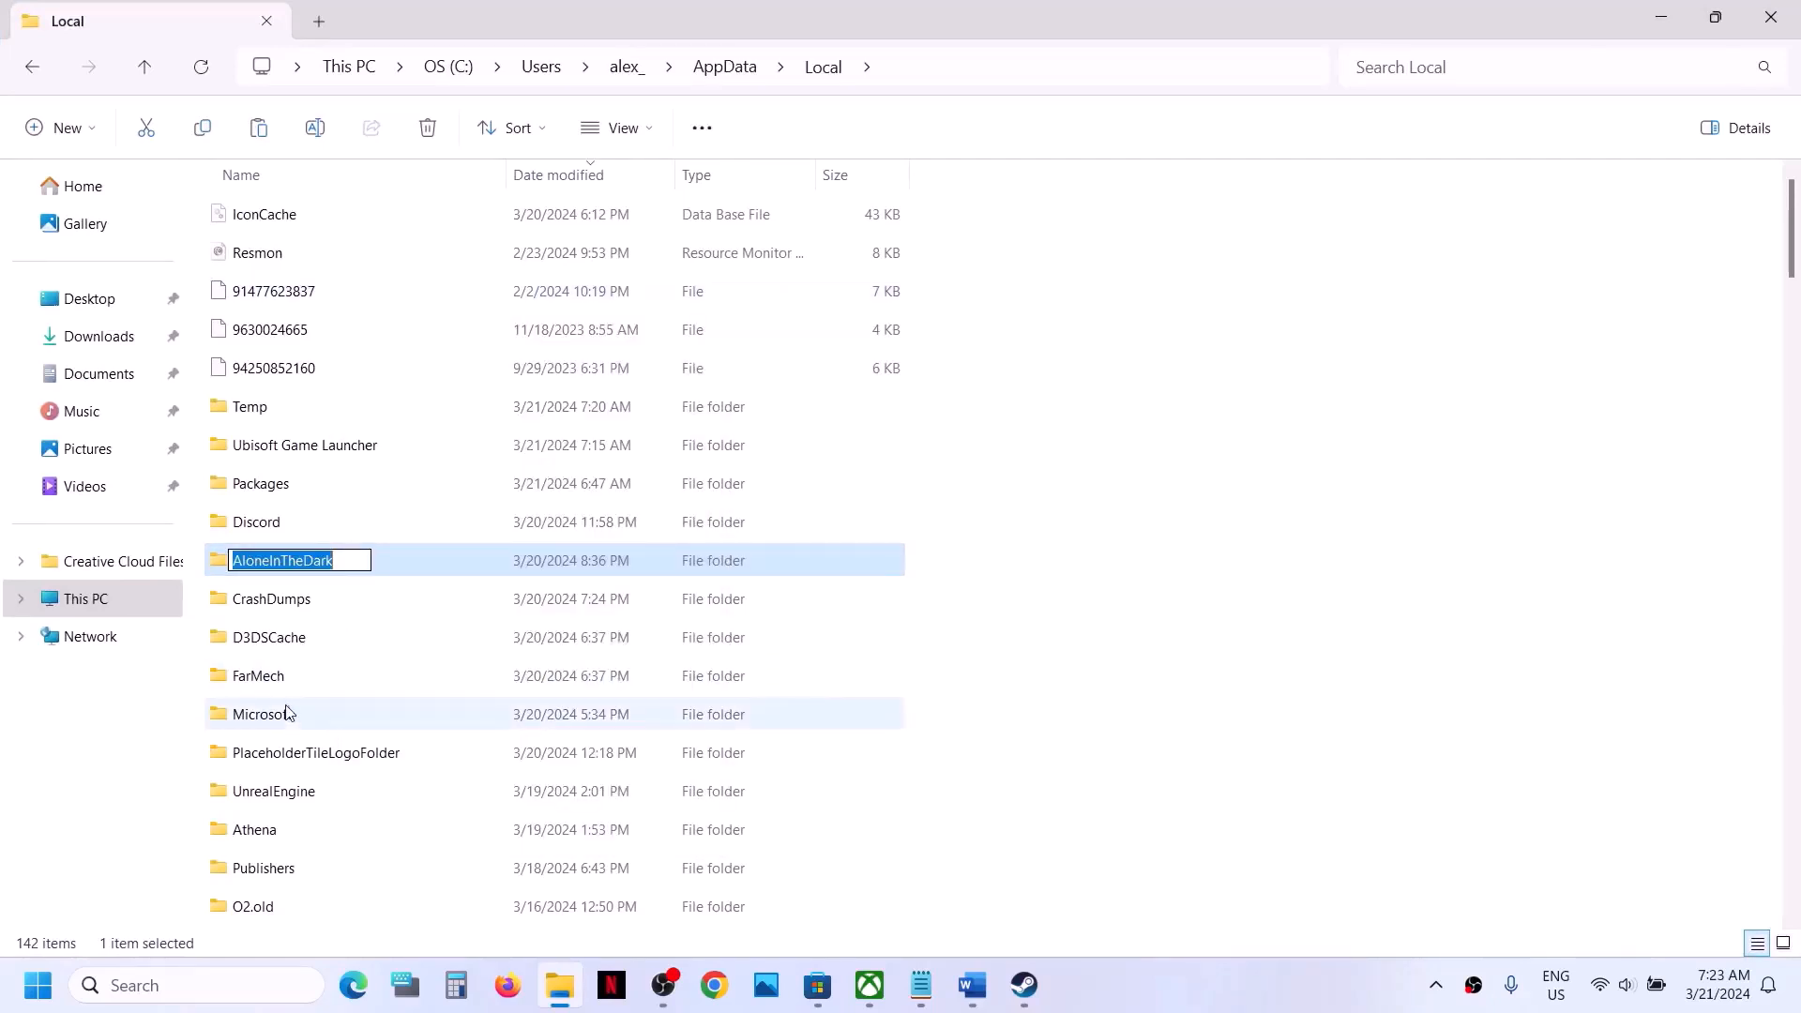
{"action": "left_click", "coordinate": [349, 564]}
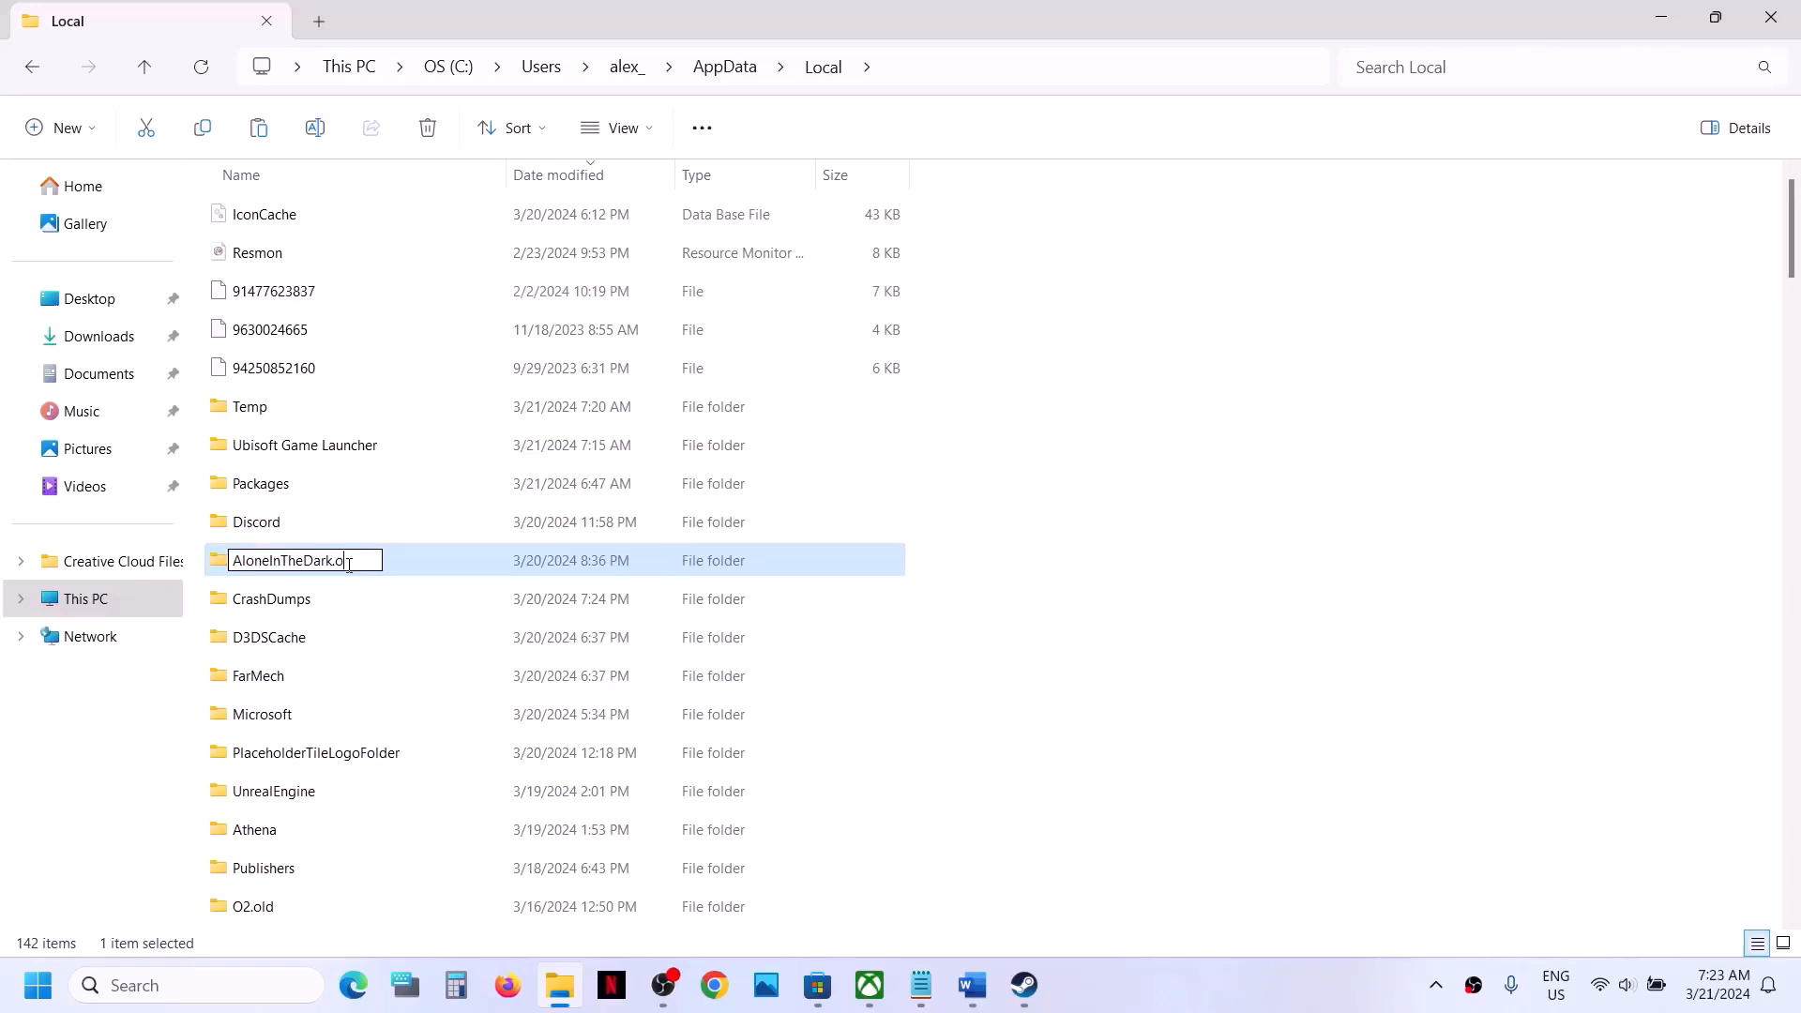
{"action": "left_click", "coordinate": [1158, 698]}
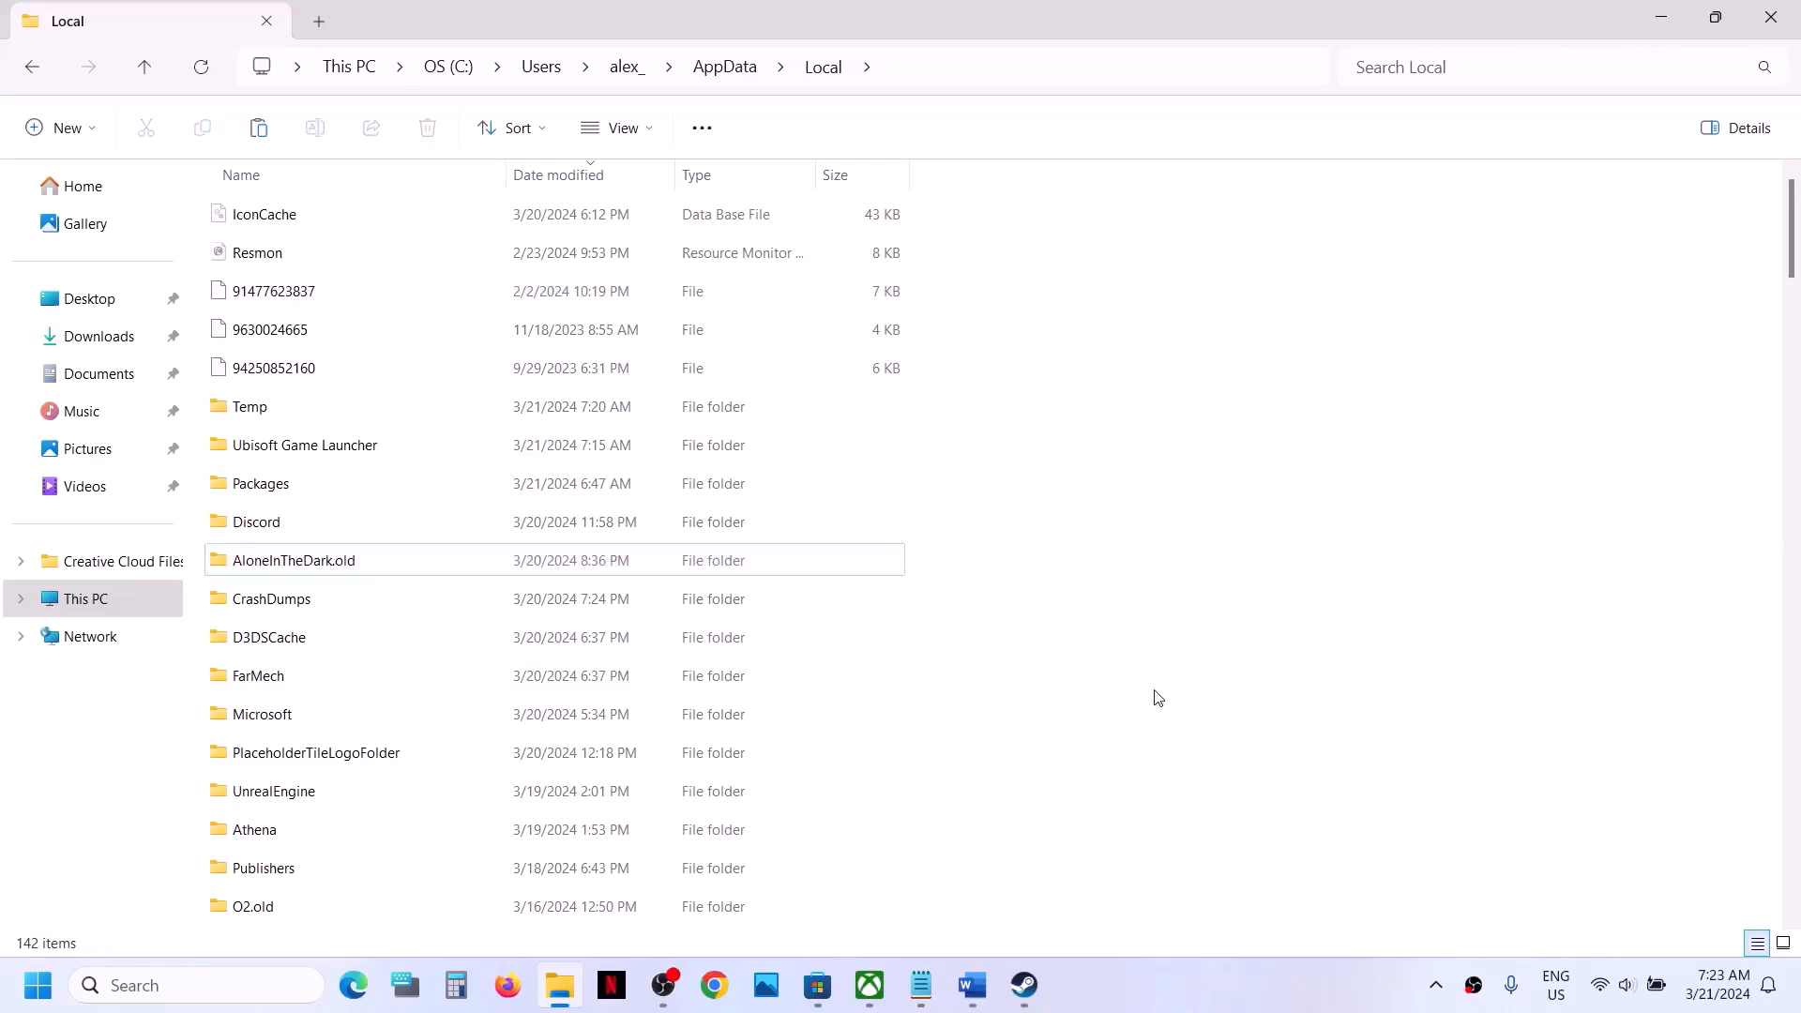
- View the Alone in the Dark library page in Steam and switch back to the Local folder in File Explorer
{"action": "mouse_move", "coordinate": [1030, 1000]}
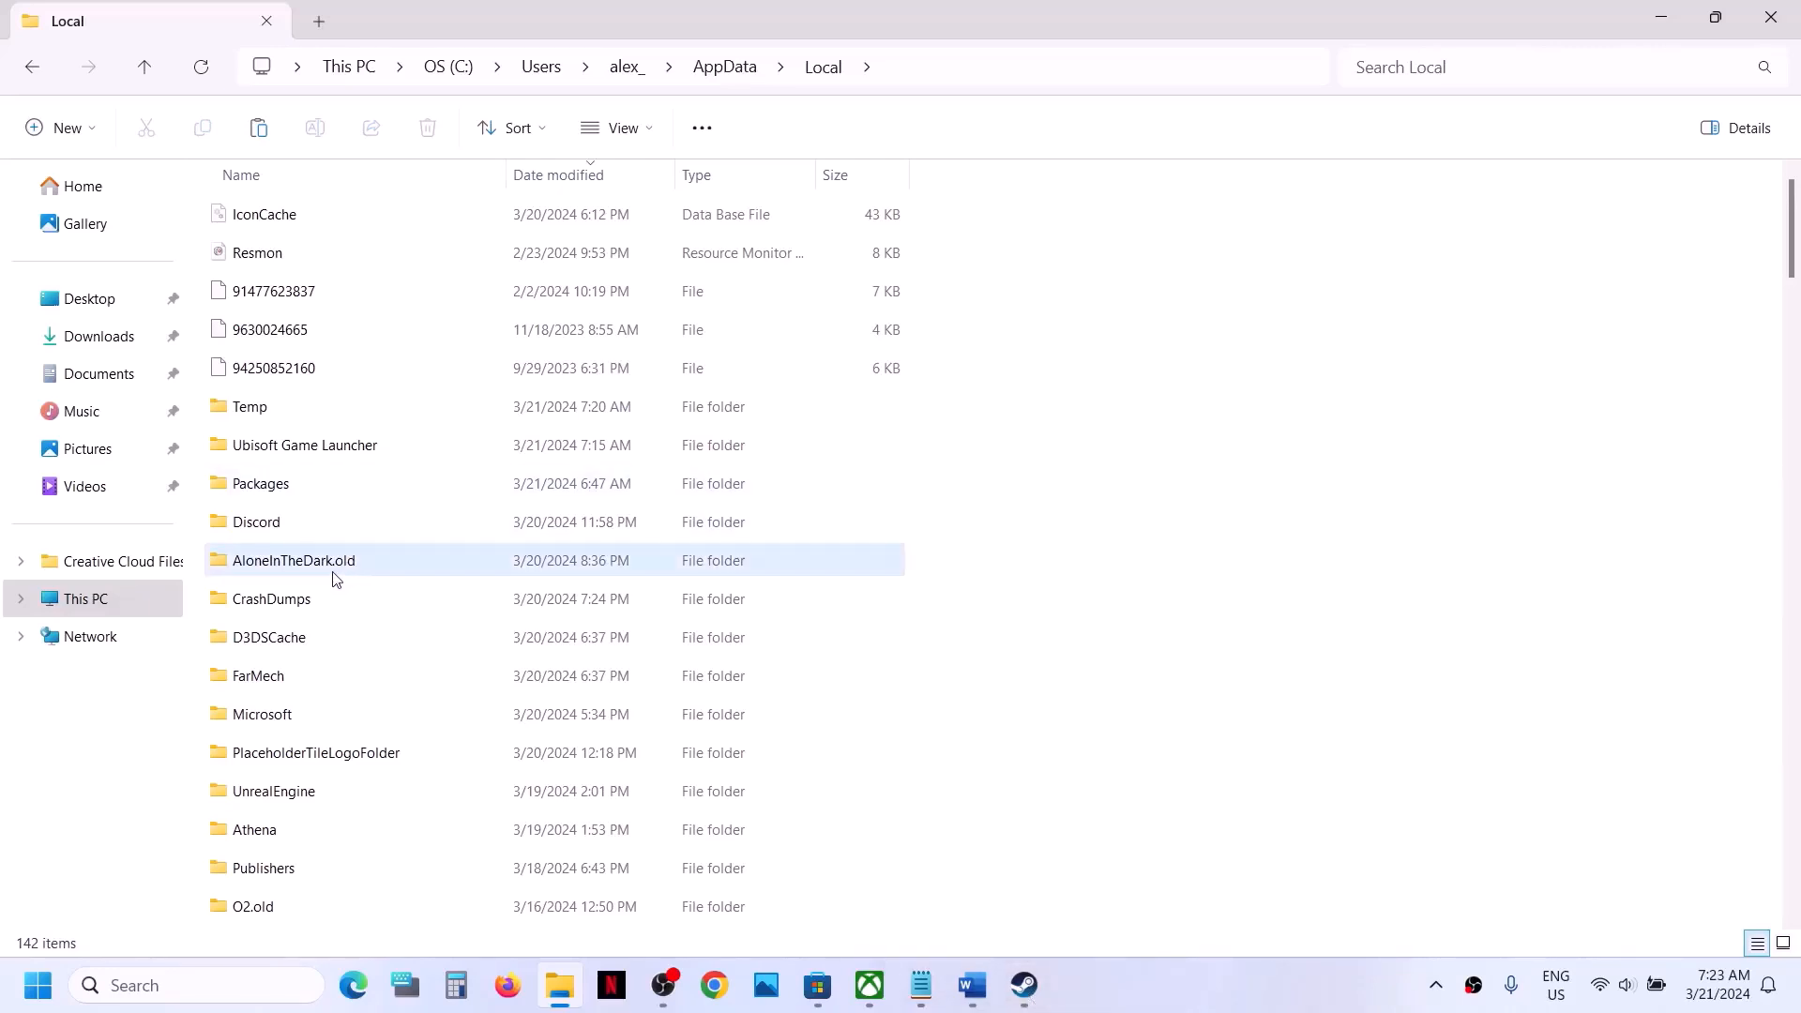
{"action": "left_click", "coordinate": [1023, 983]}
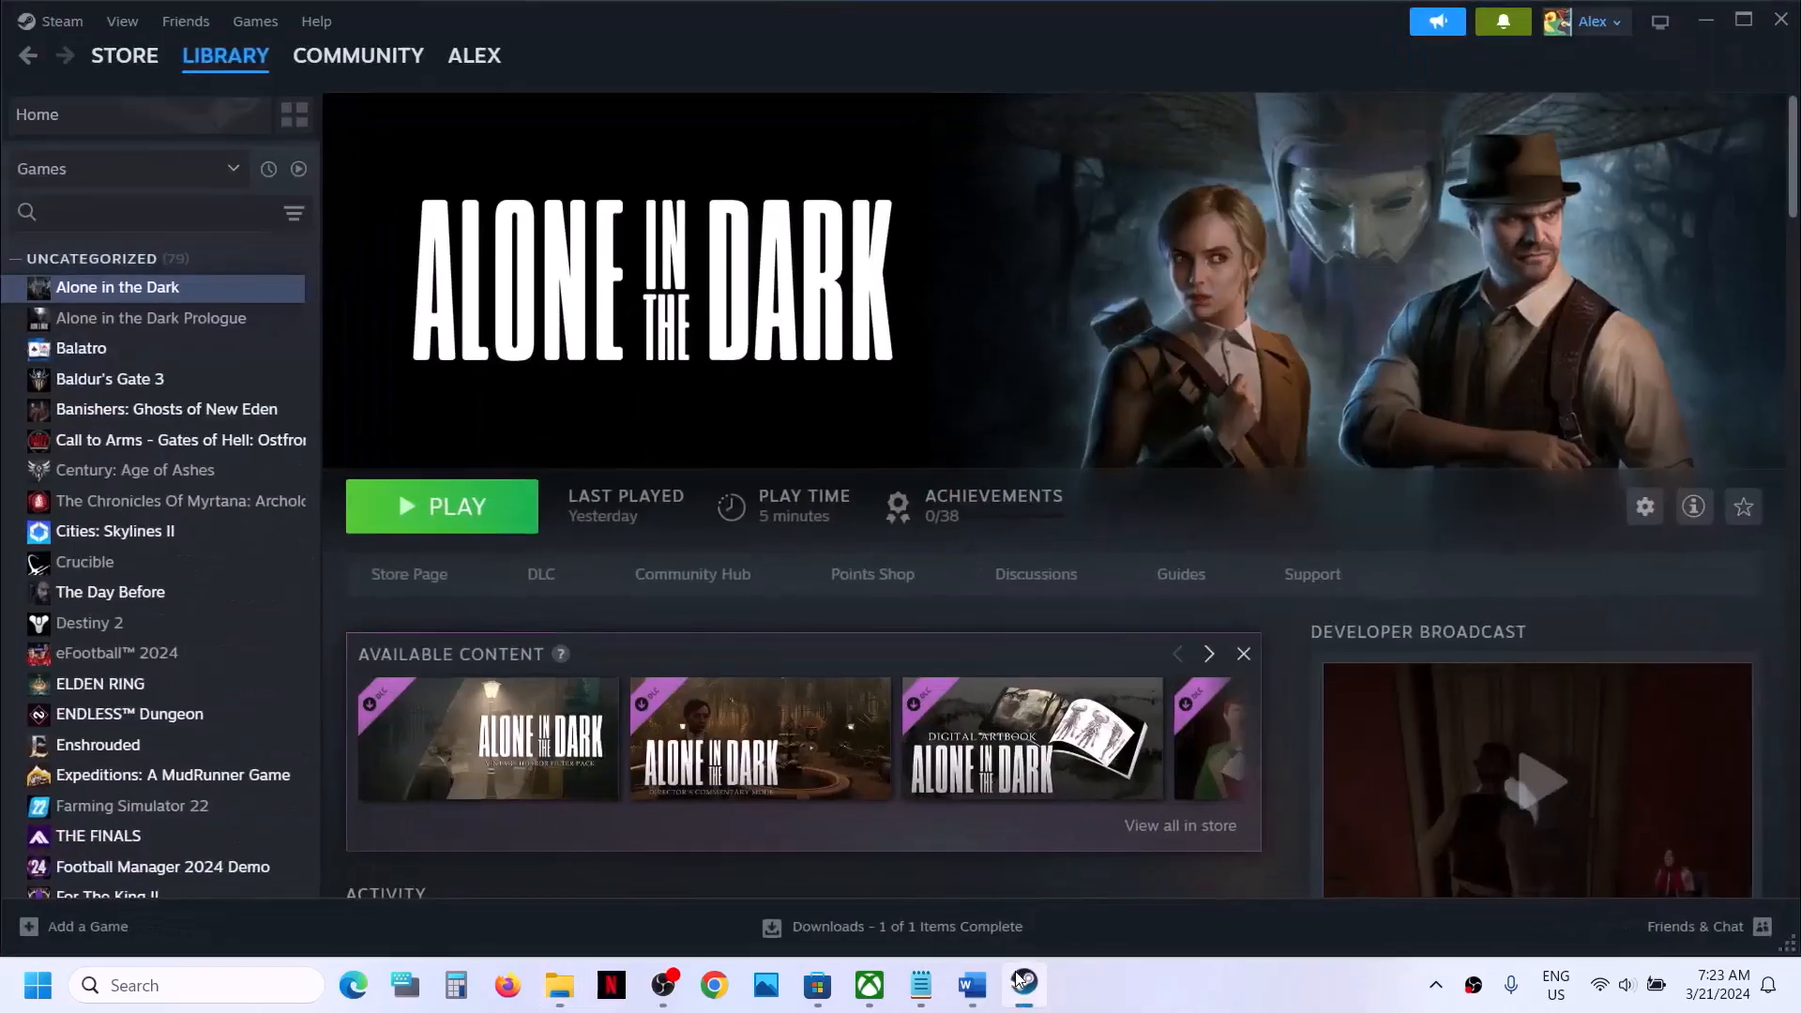
{"action": "mouse_move", "coordinate": [1033, 994]}
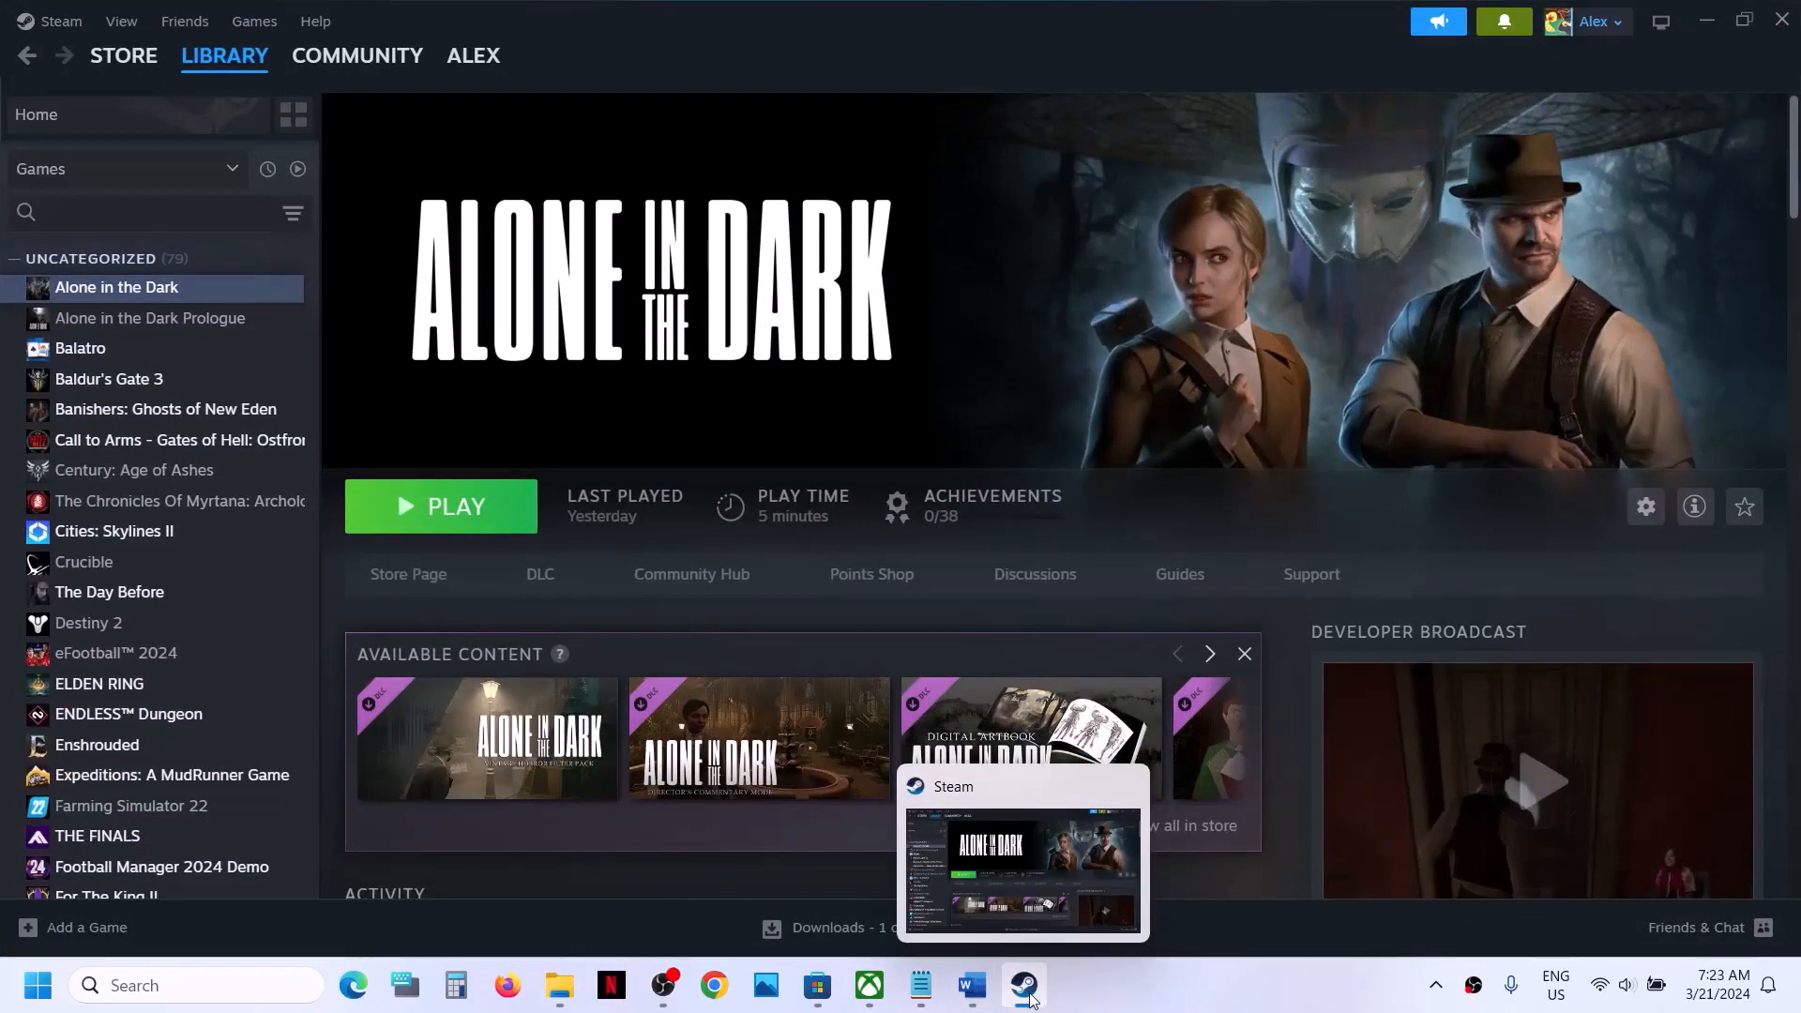
{"action": "left_click", "coordinate": [560, 984]}
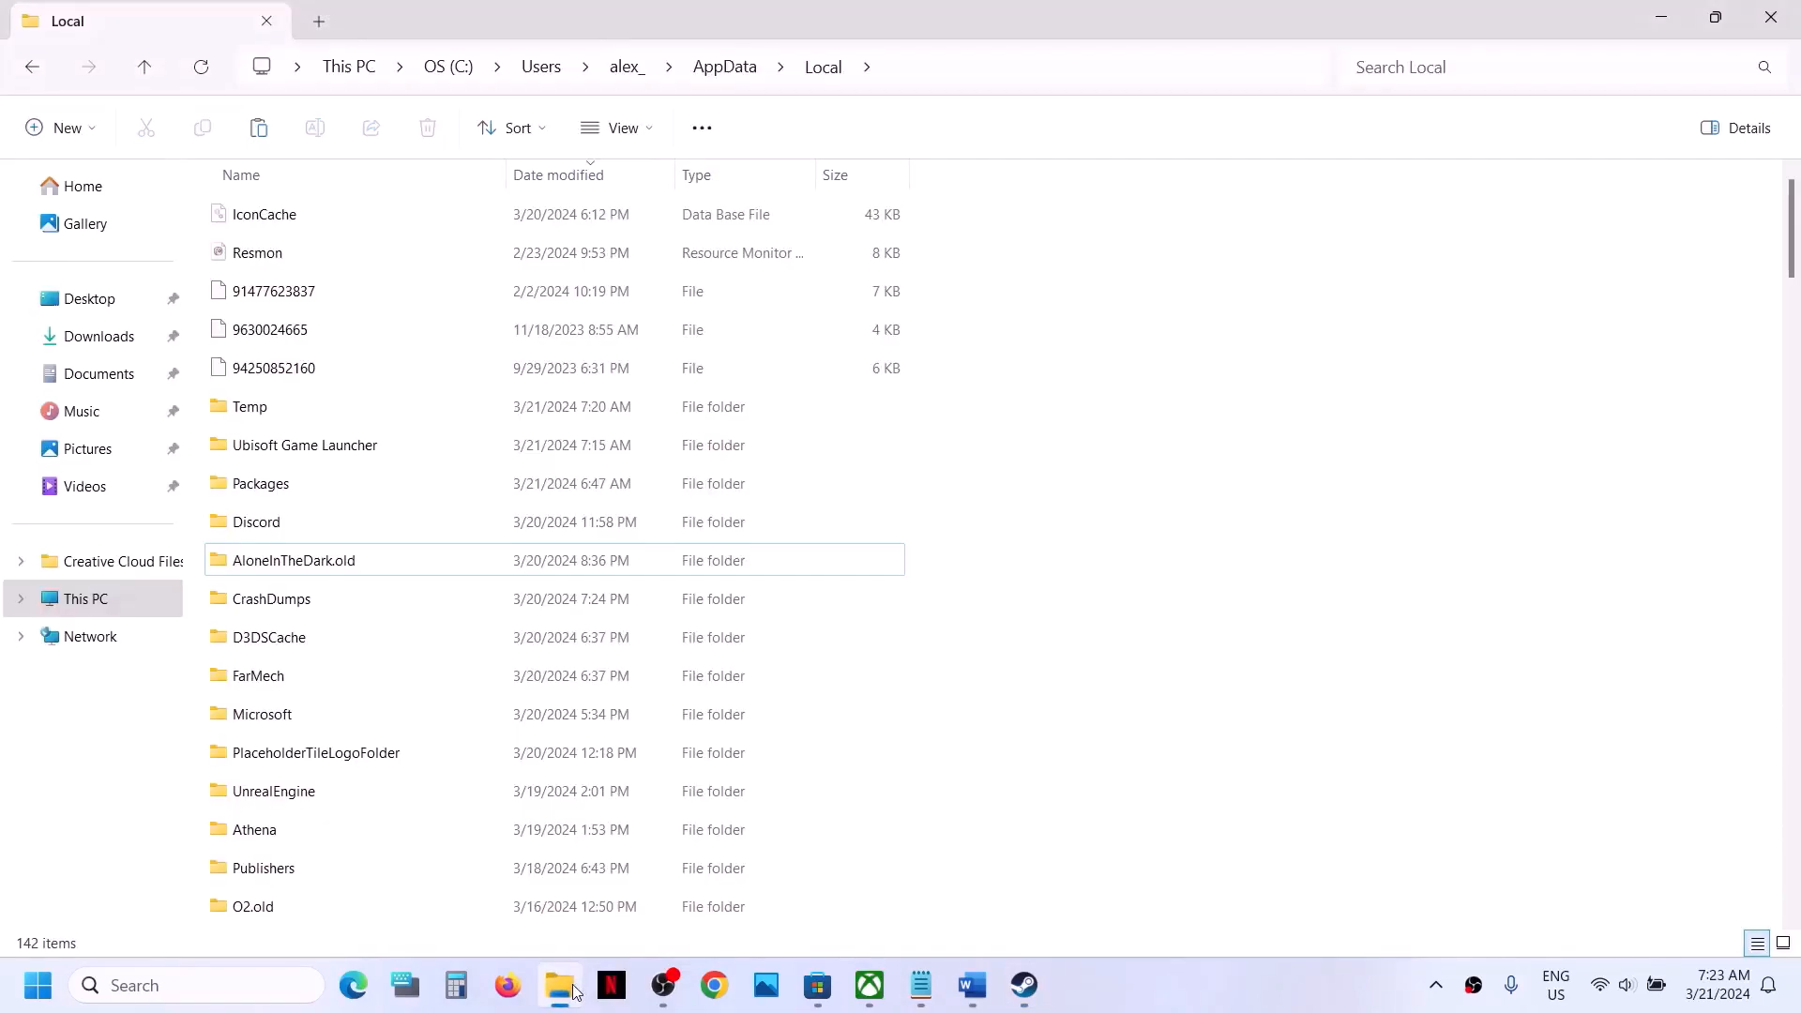
{"action": "right_click", "coordinate": [326, 567]}
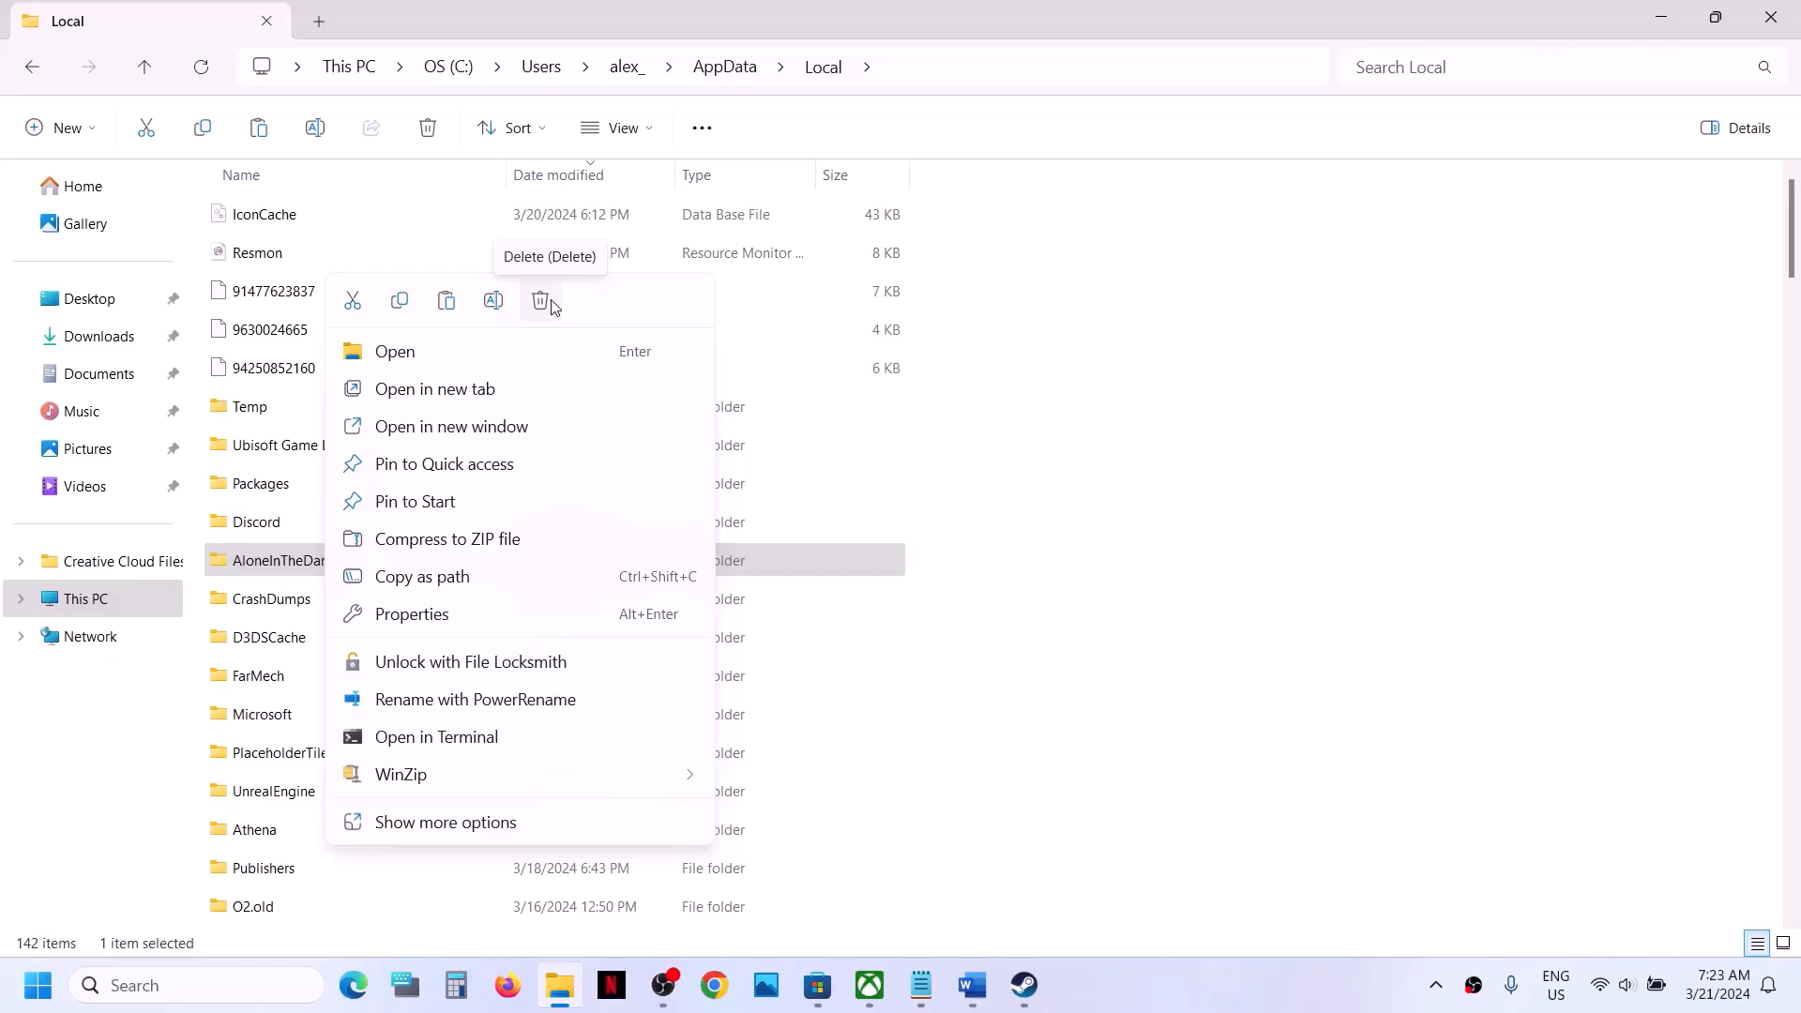
{"action": "right_click", "coordinate": [290, 566]}
{"action": "right_click", "coordinate": [290, 566]}
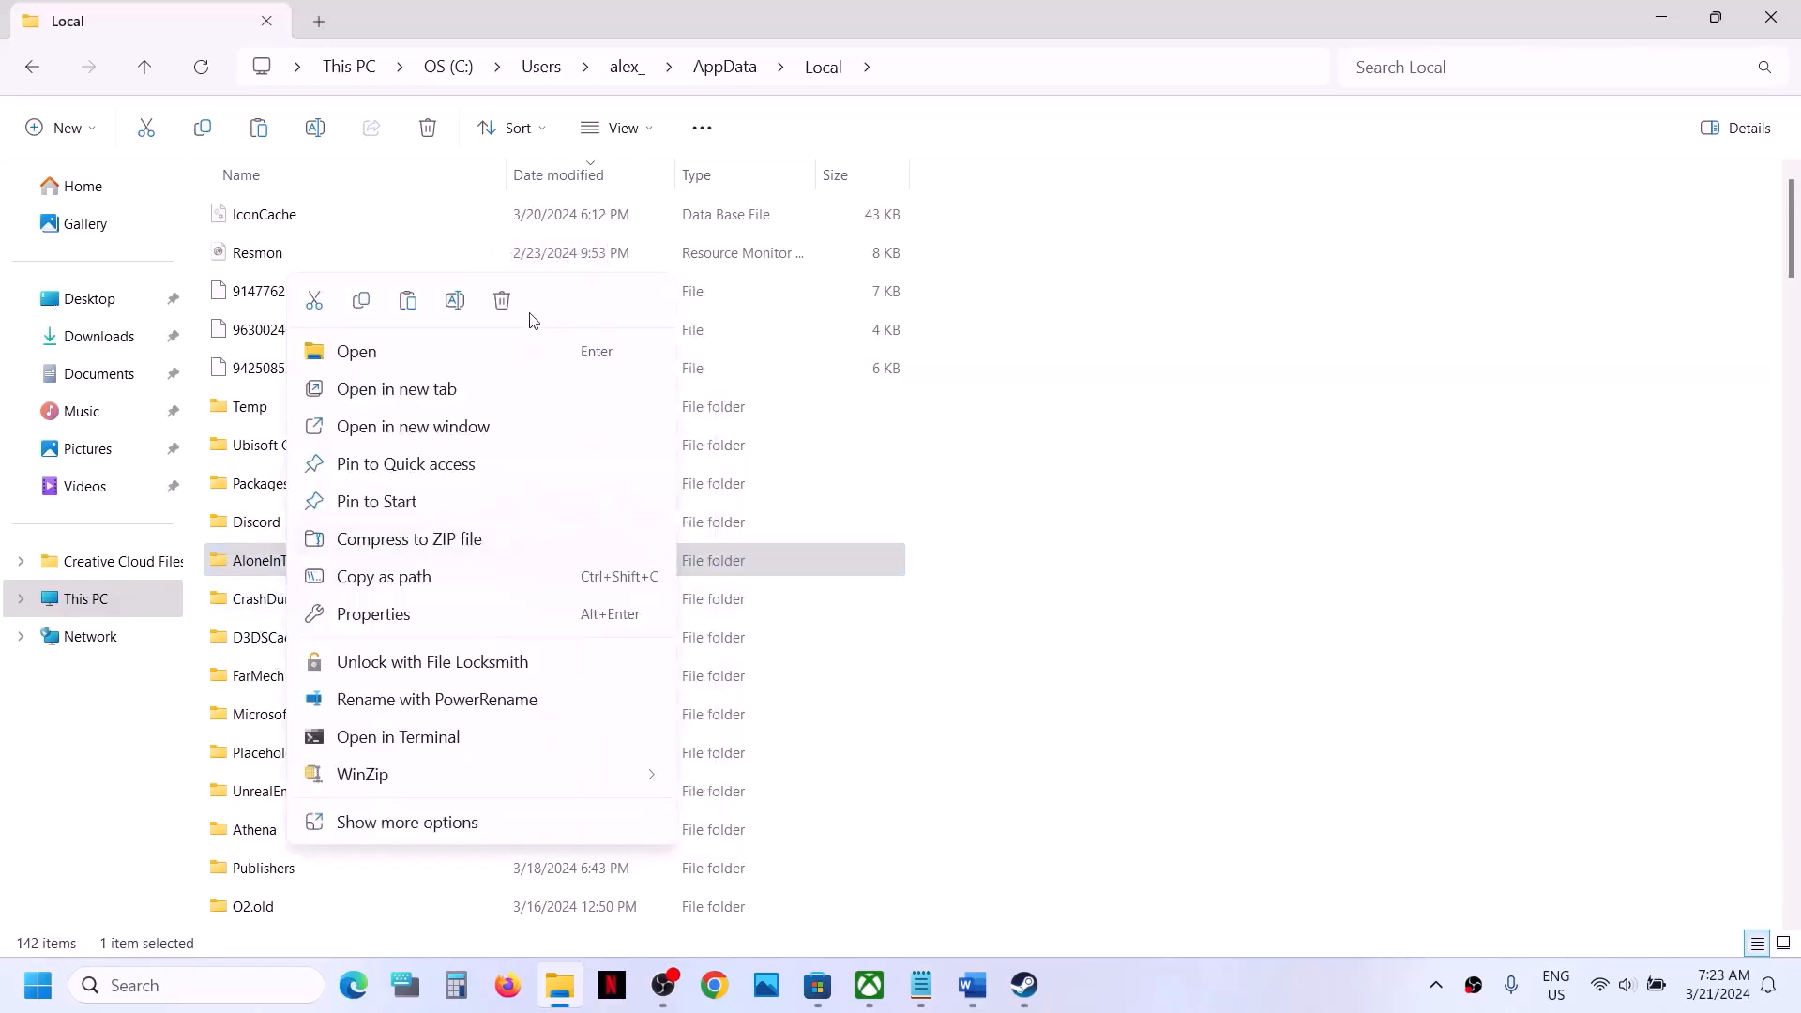
{"action": "left_click", "coordinate": [1250, 595]}
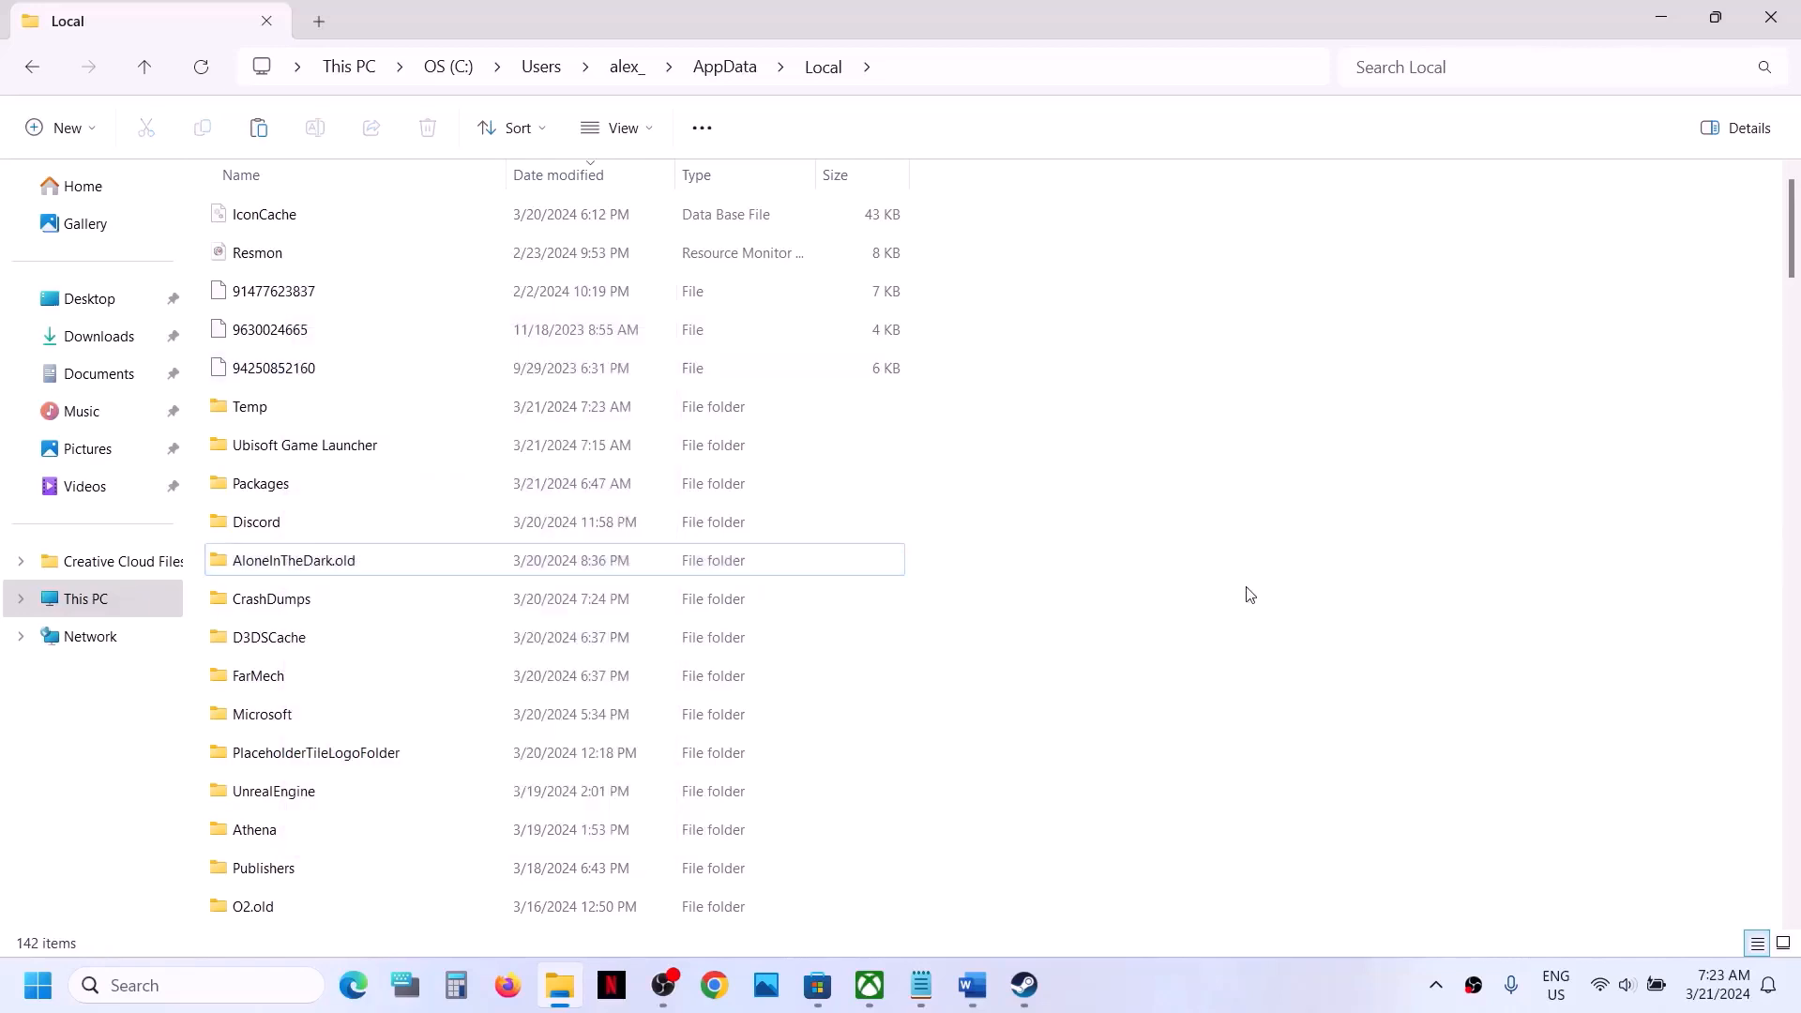
- Switch to the Word checklist, copy the Visual C++ download link under Step 10, and open it in Chrome
{"action": "left_click", "coordinate": [1025, 984]}
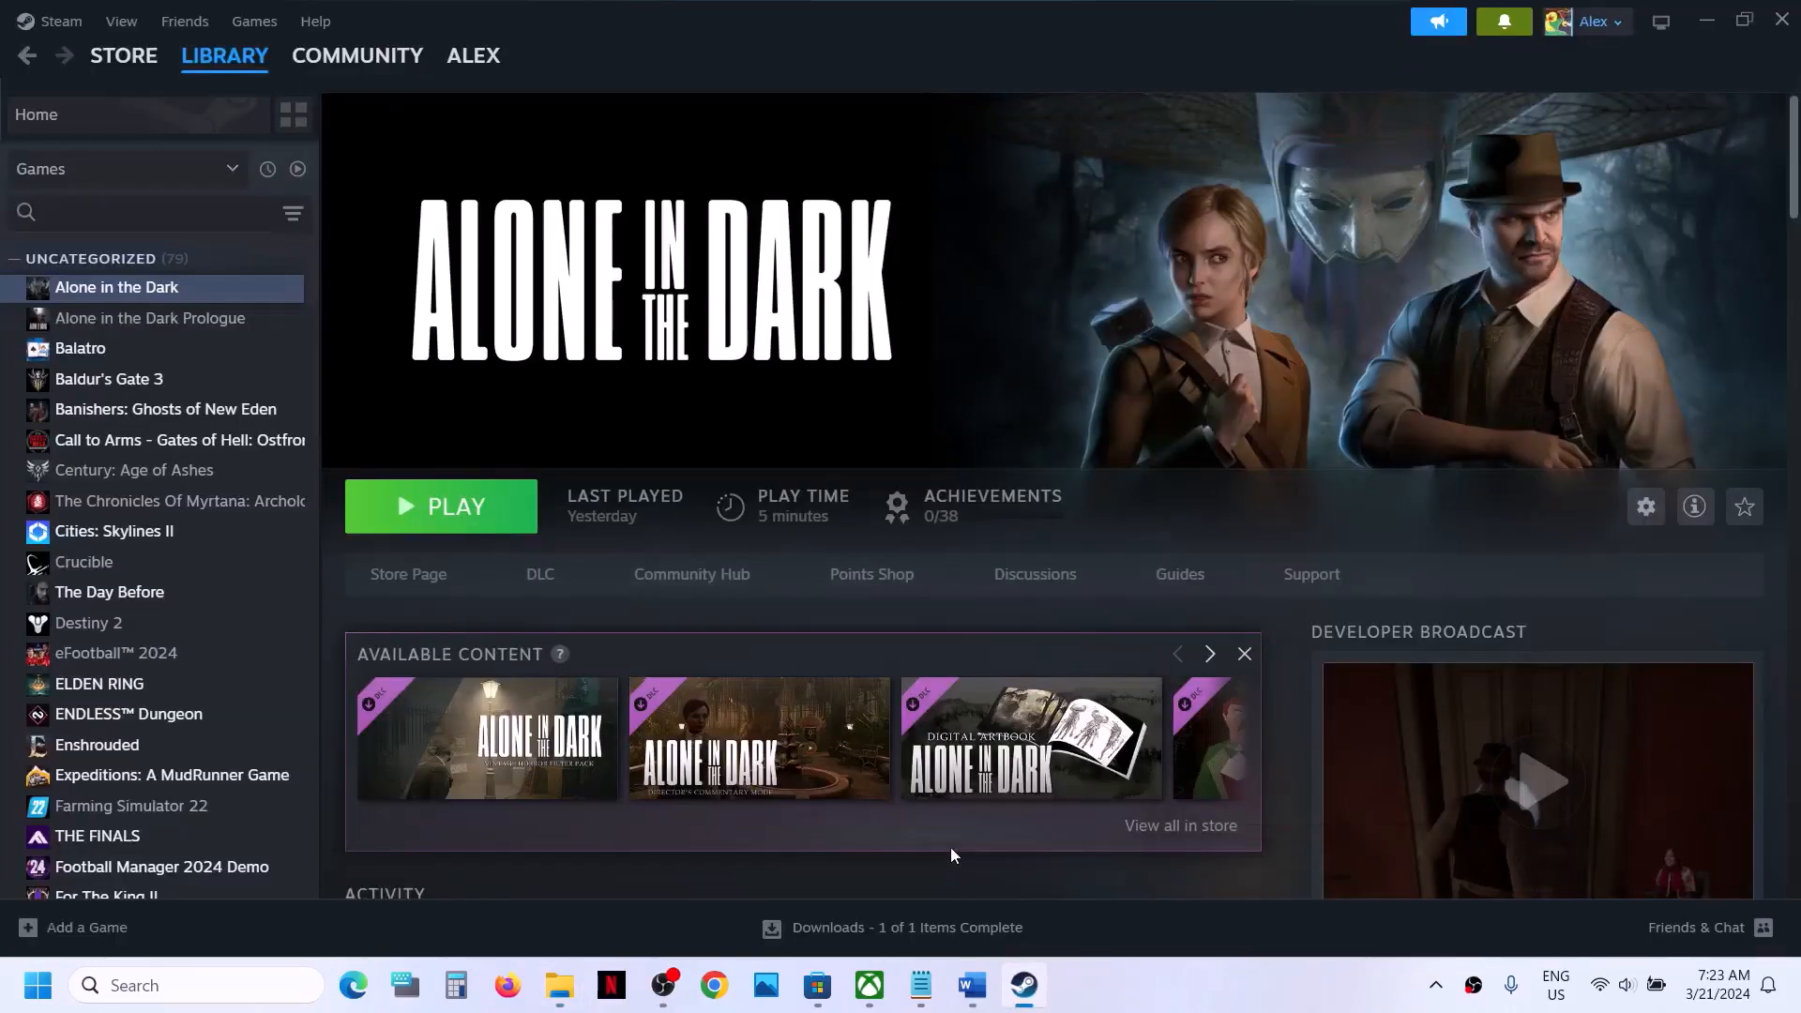
{"action": "left_click", "coordinate": [972, 984]}
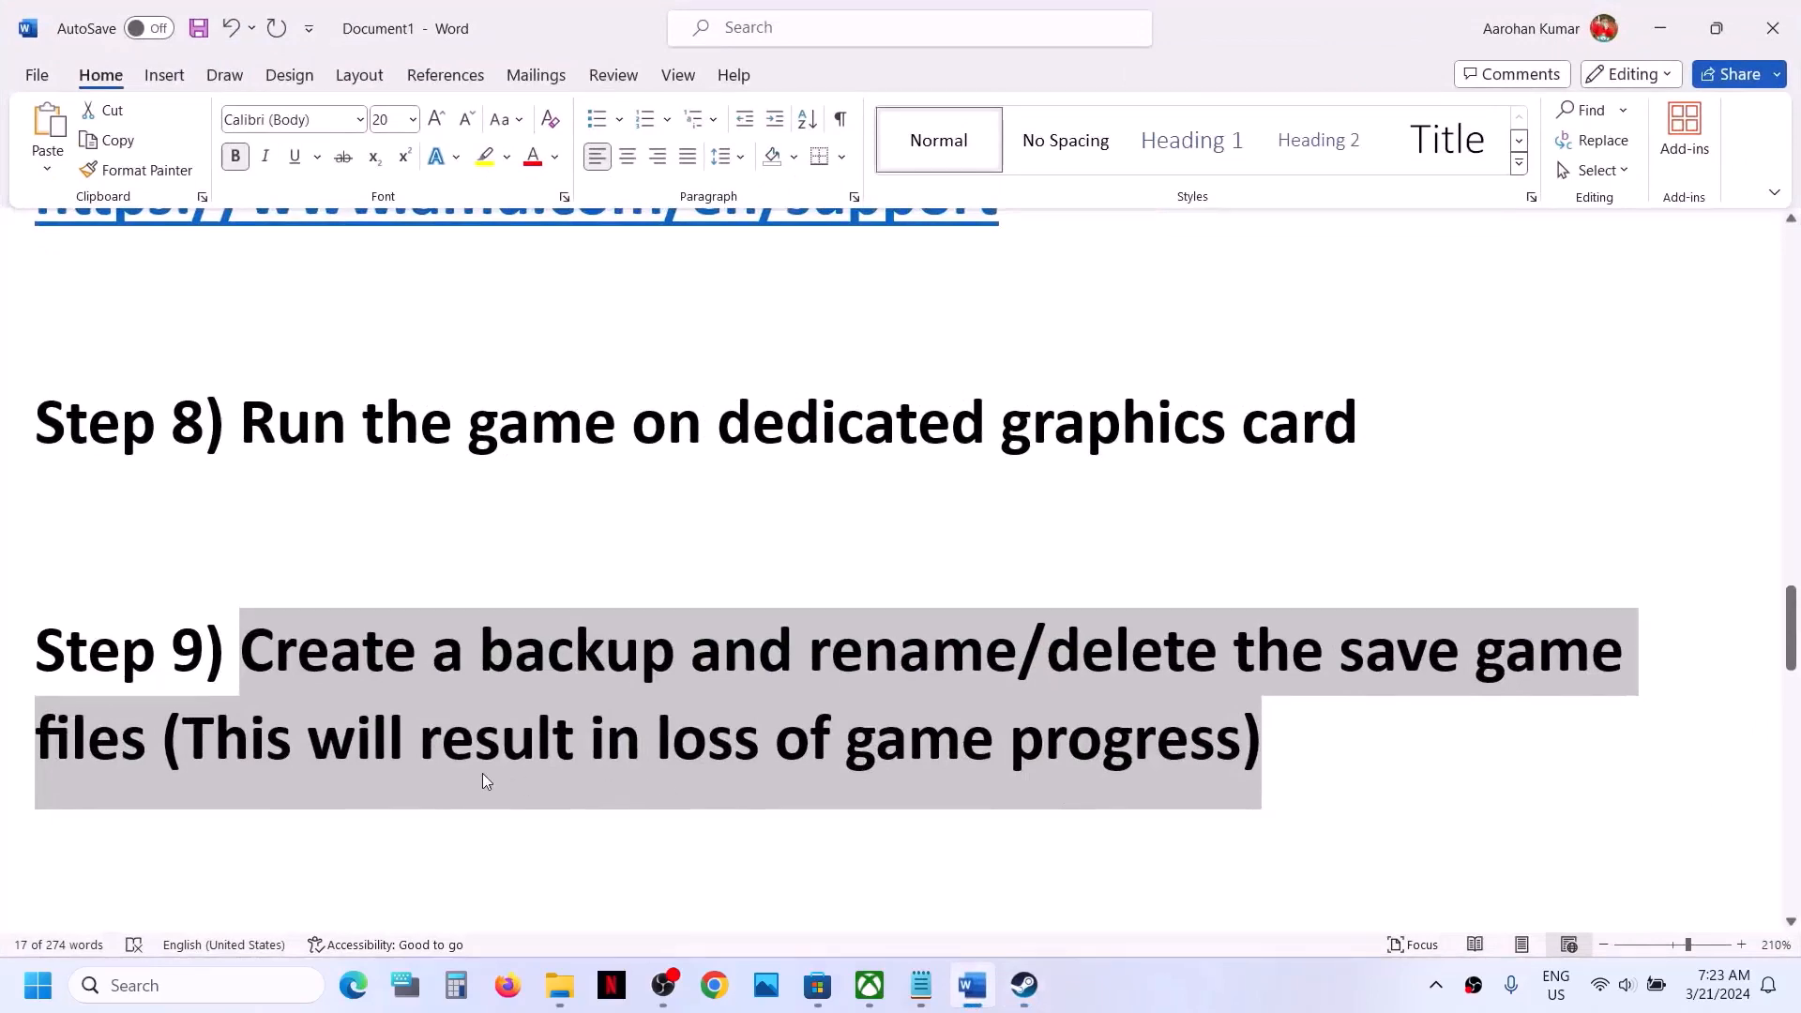
{"action": "left_click", "coordinate": [960, 745]}
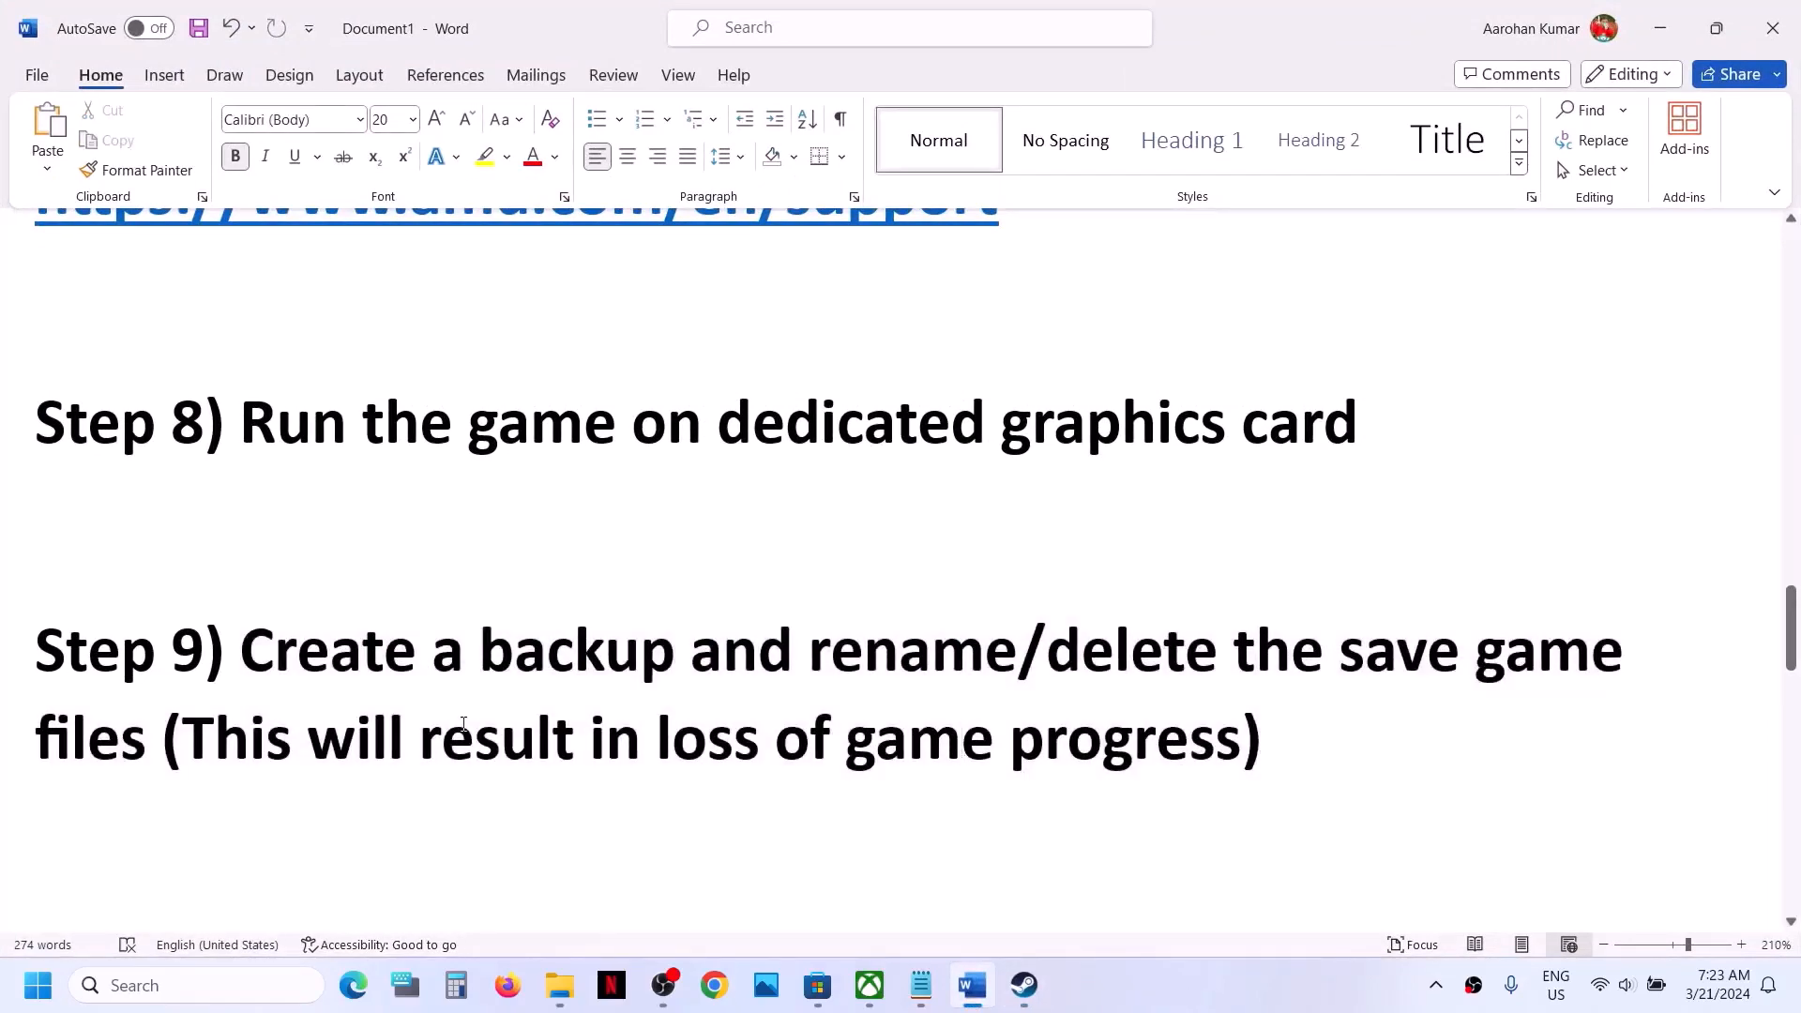
{"action": "scroll", "coordinate": [463, 724], "scroll_direction": "down", "scroll_amount": 5}
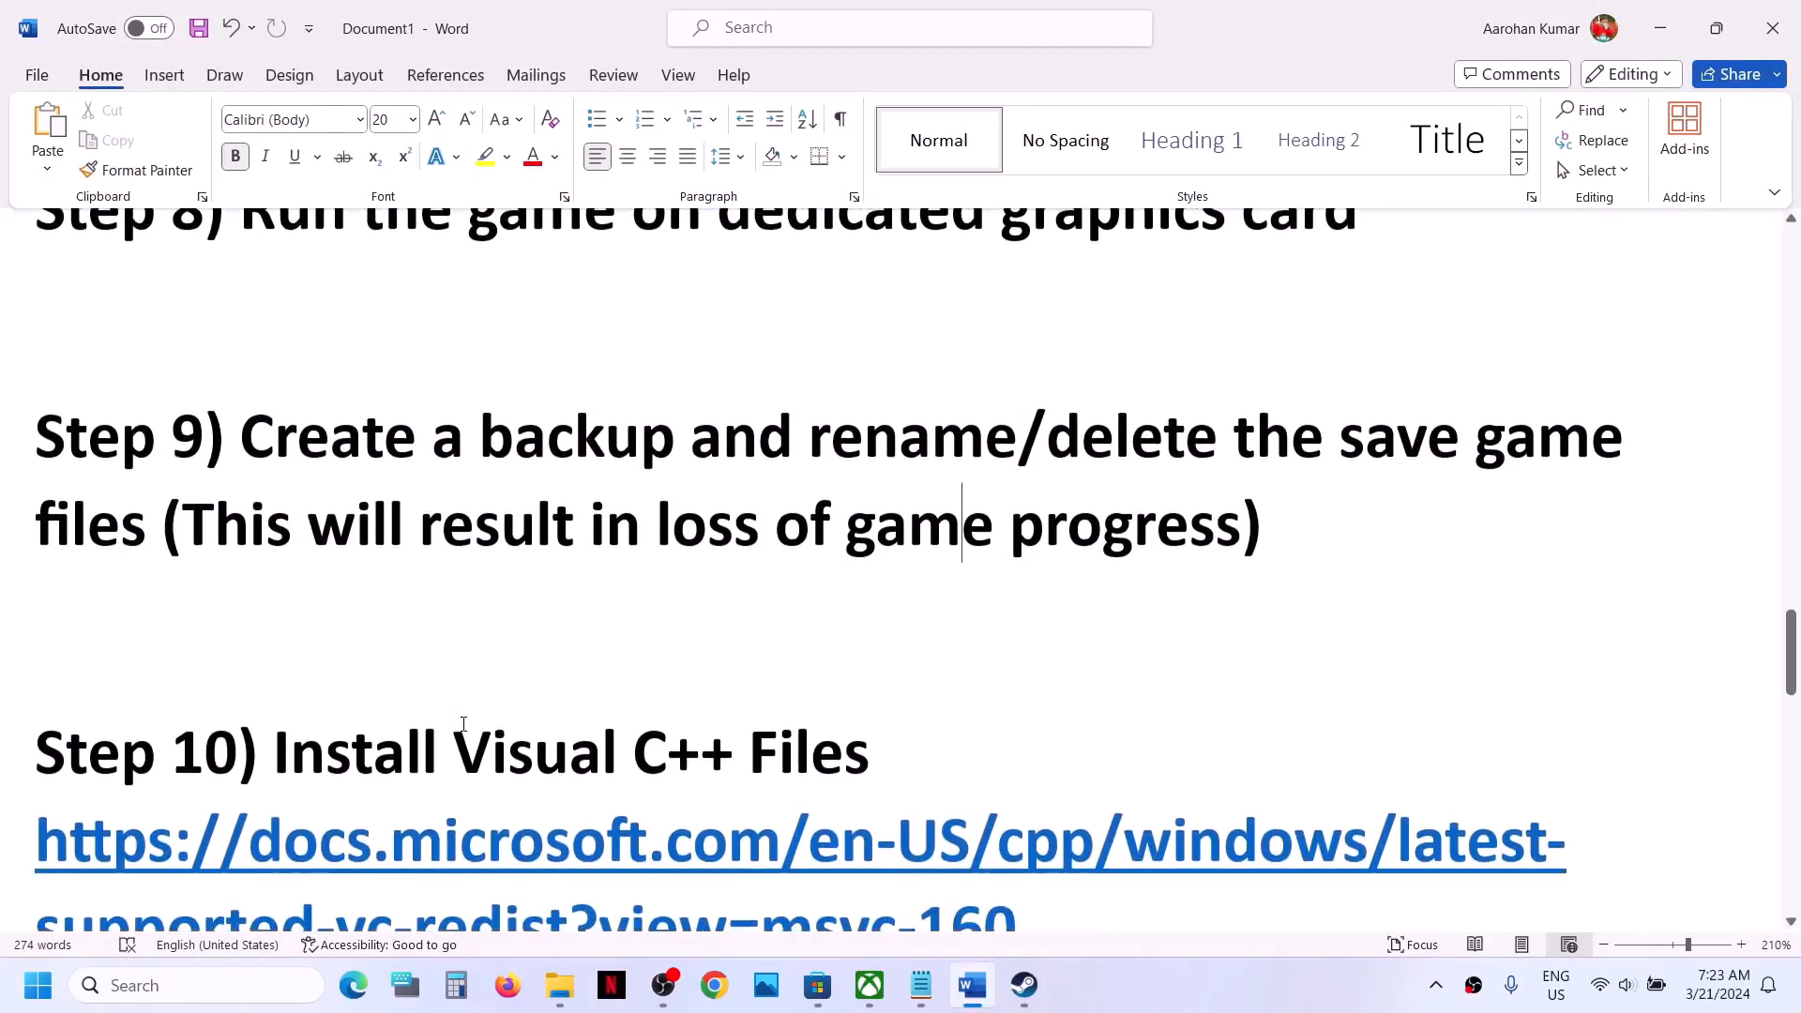
{"action": "triple_click", "coordinate": [1046, 725]}
{"action": "key", "text": "ctrl+c"}
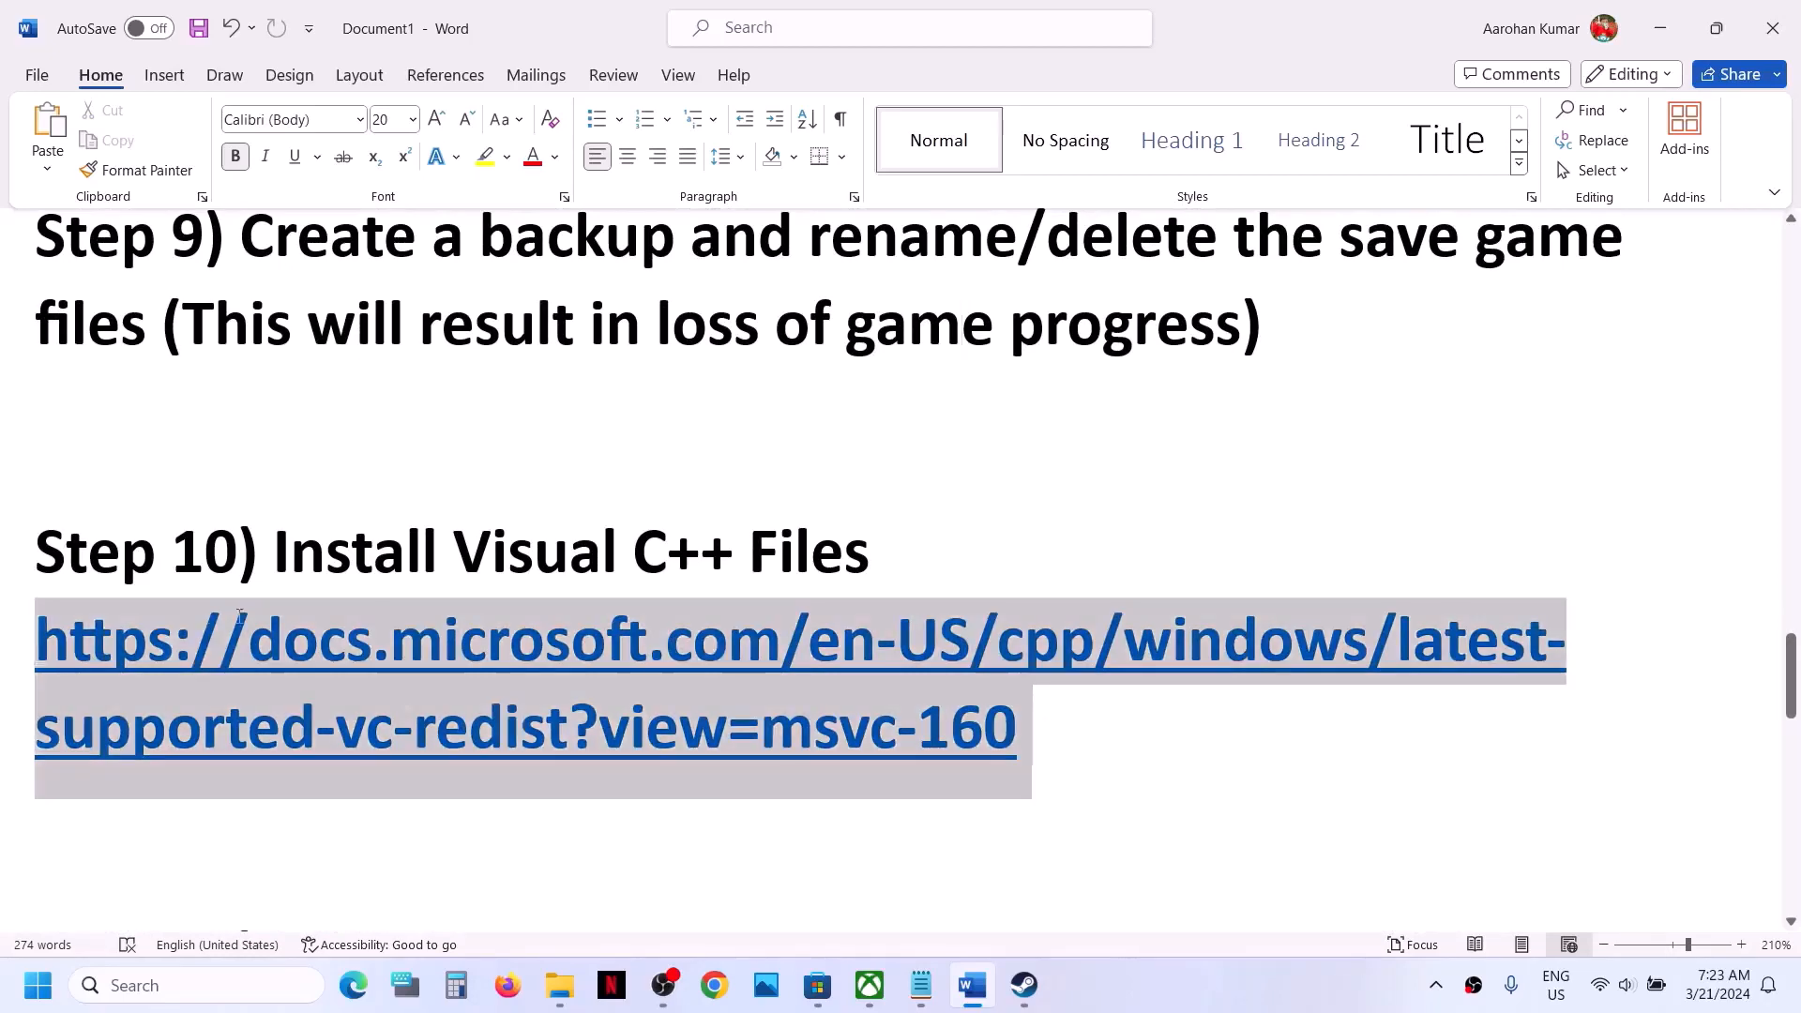
{"action": "left_click", "coordinate": [713, 985]}
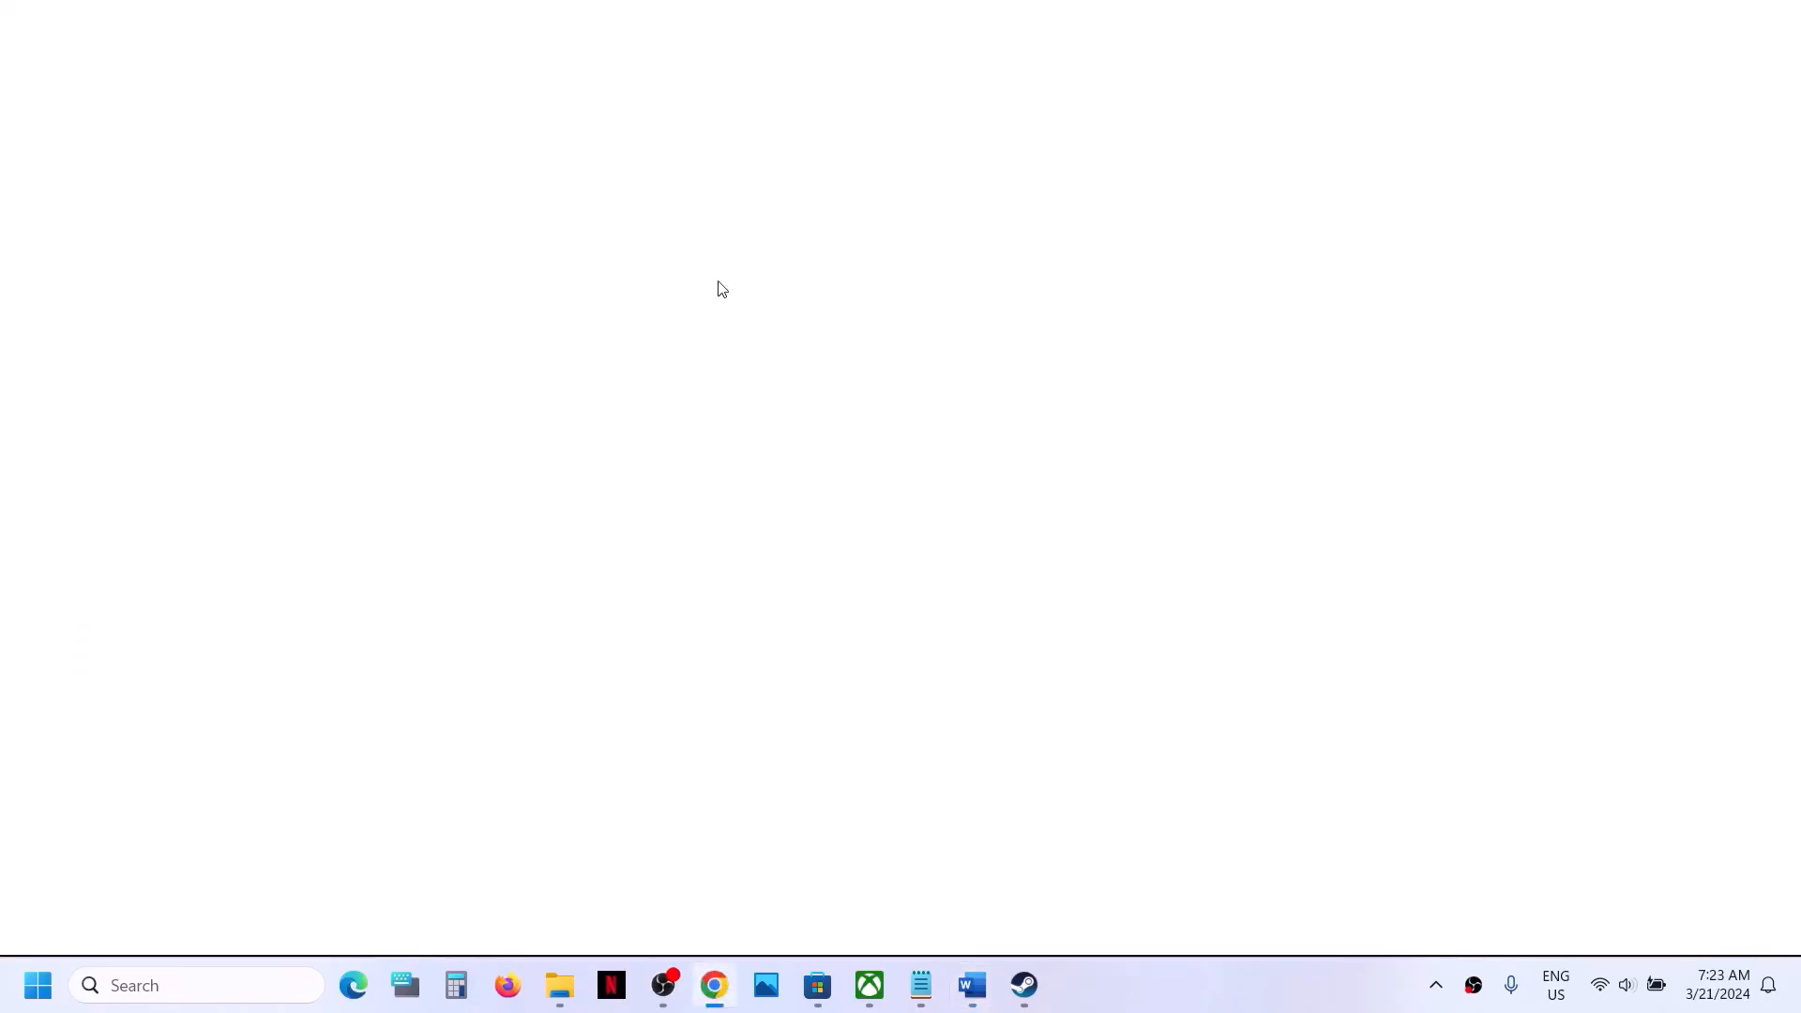
{"action": "key", "text": "ctrl+v"}
{"action": "key", "text": "Return"}
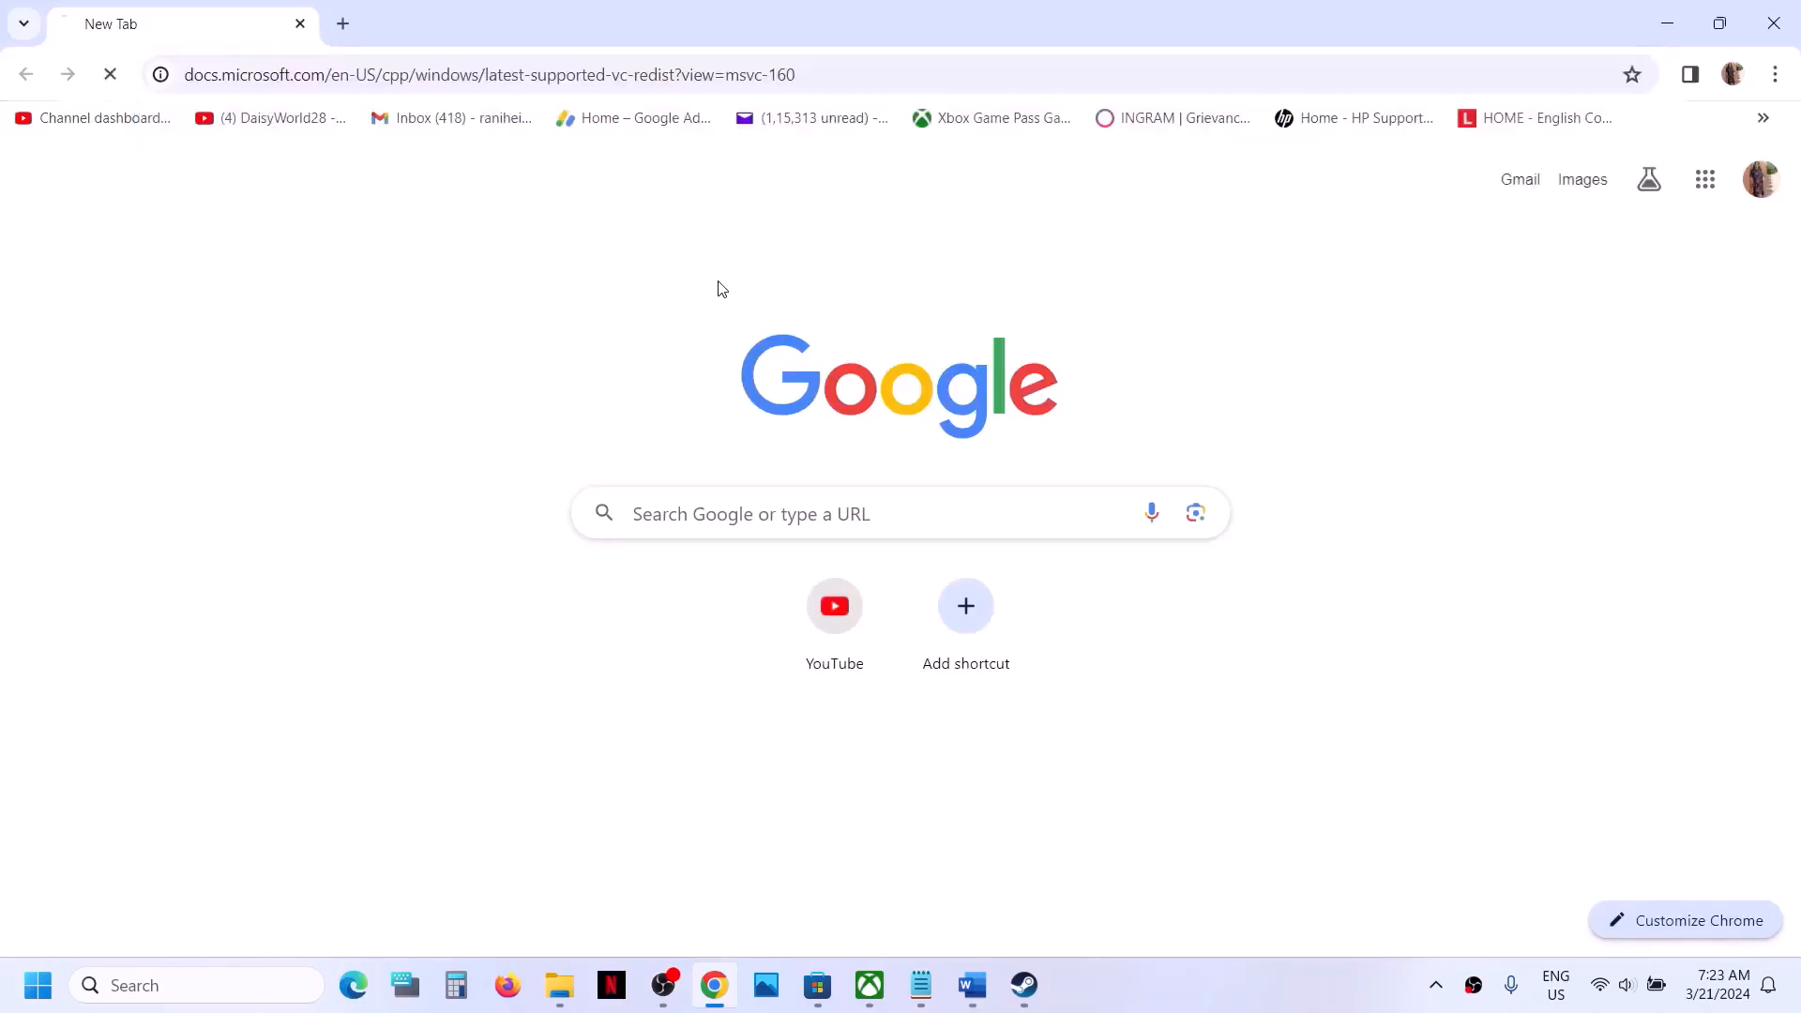
- Download the X86 Visual C++ Redistributable from the latest version table and start its repair, approving the administrator request
{"action": "scroll", "coordinate": [878, 599], "scroll_direction": "down", "scroll_amount": 8}
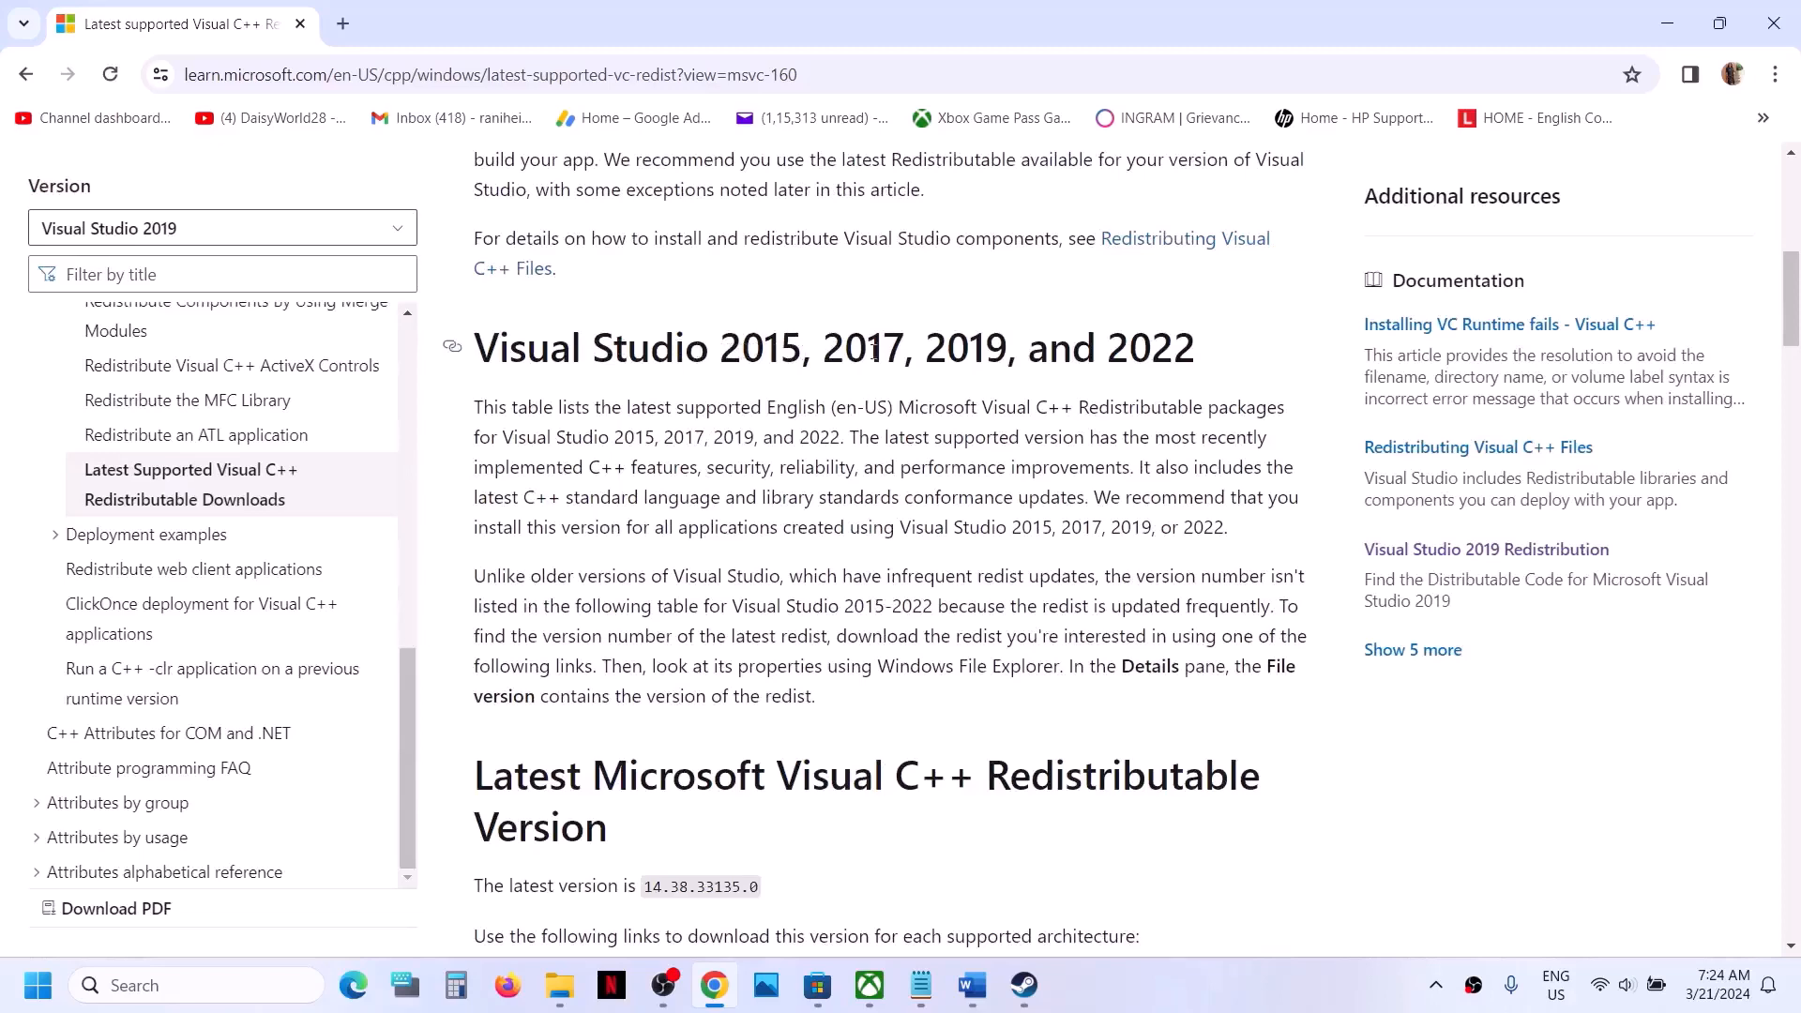
{"action": "scroll", "coordinate": [754, 610], "scroll_direction": "down", "scroll_amount": 5}
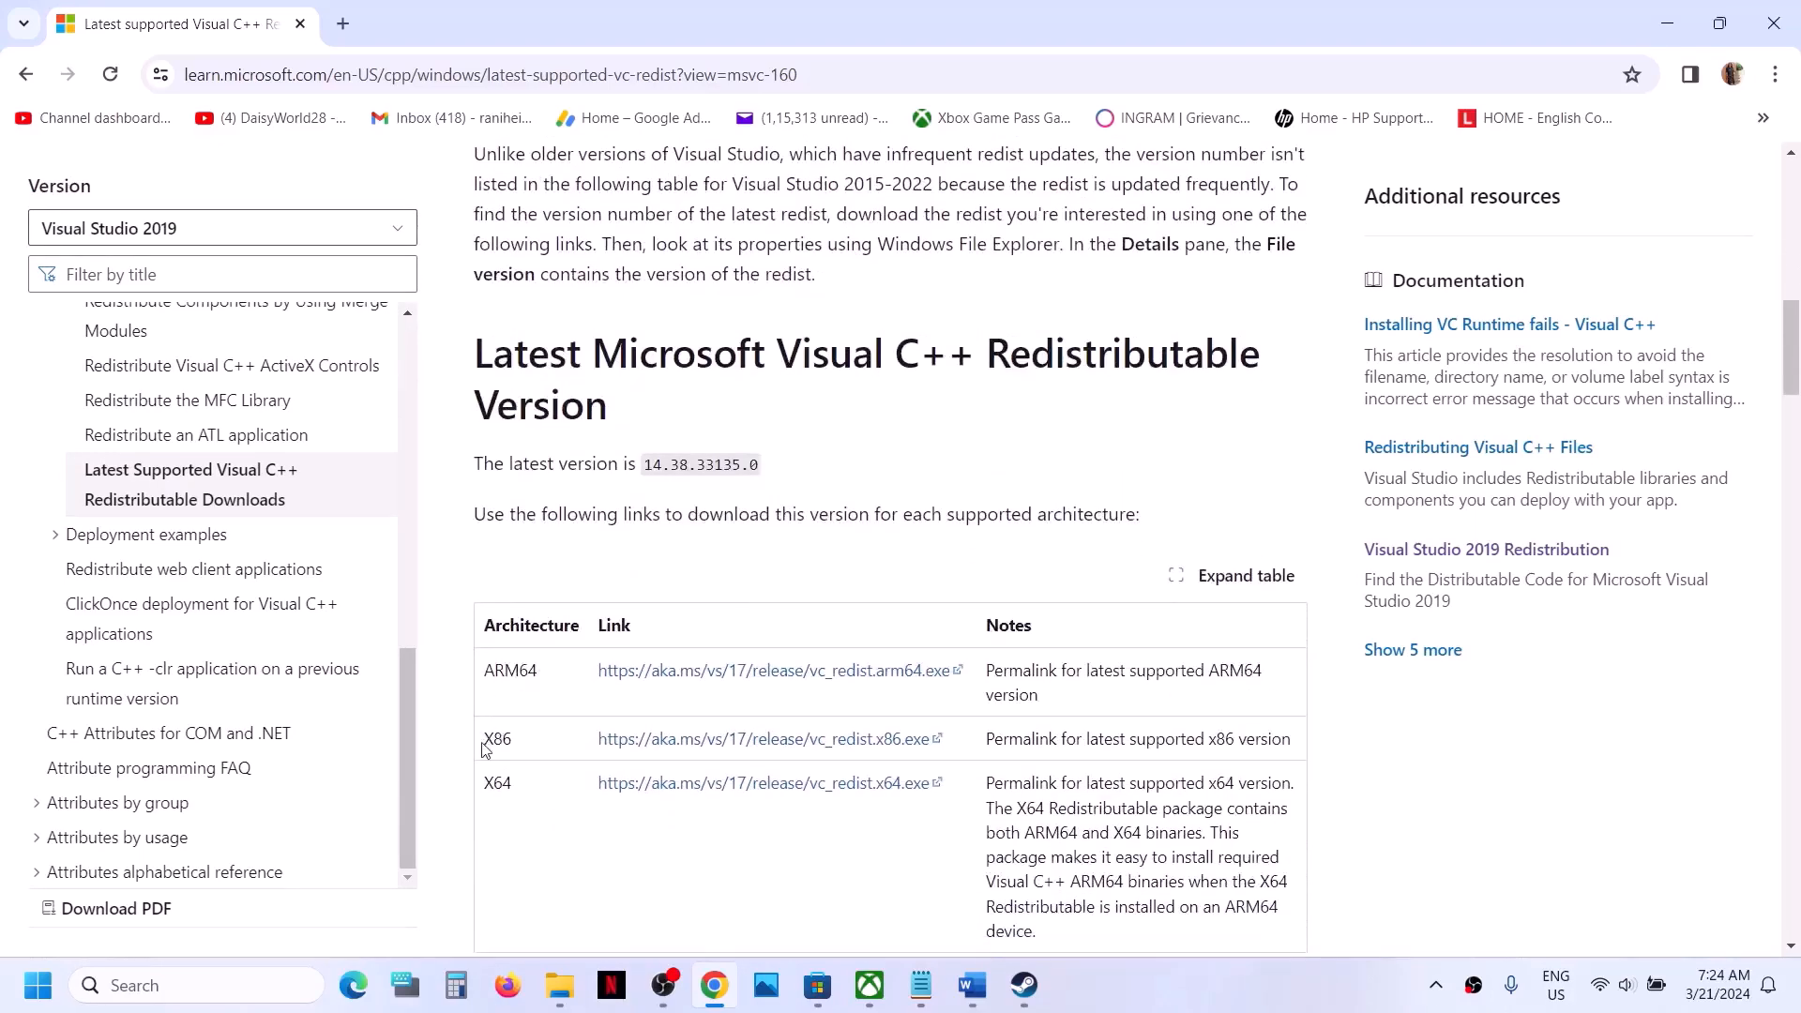
{"action": "double_click", "coordinate": [484, 747]}
{"action": "left_click", "coordinate": [696, 742]}
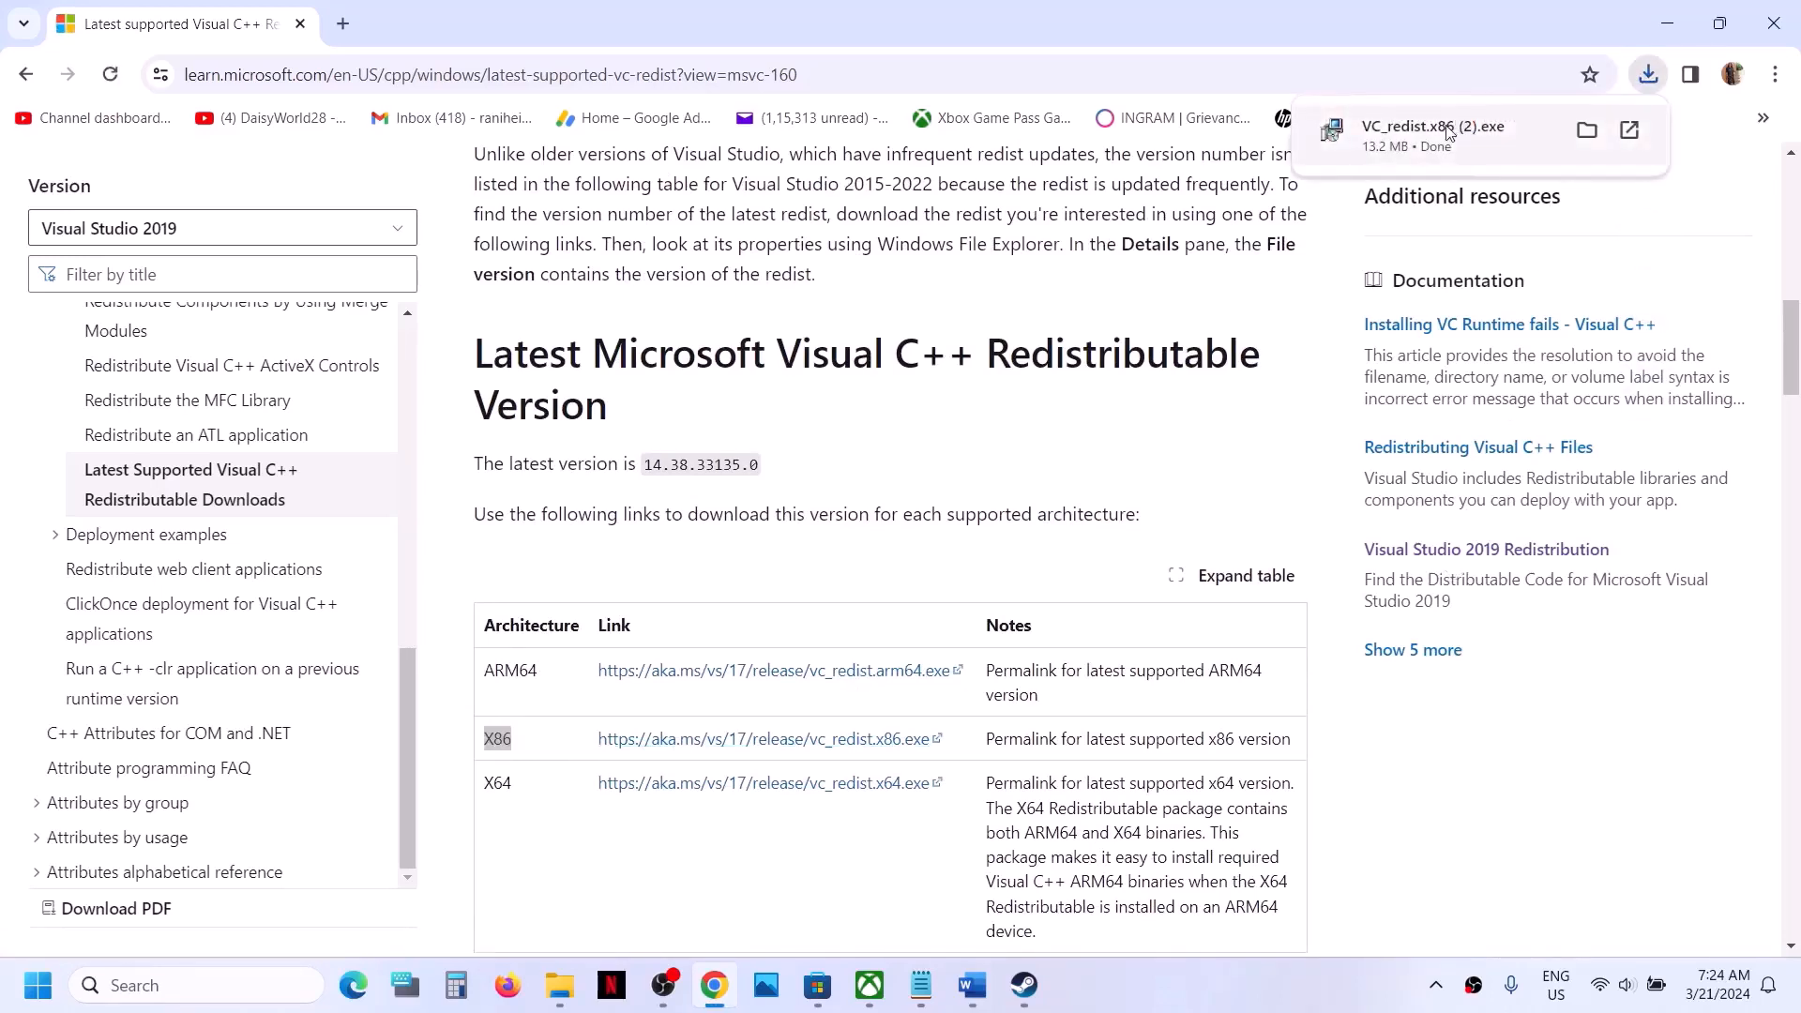
{"action": "left_click", "coordinate": [1449, 133]}
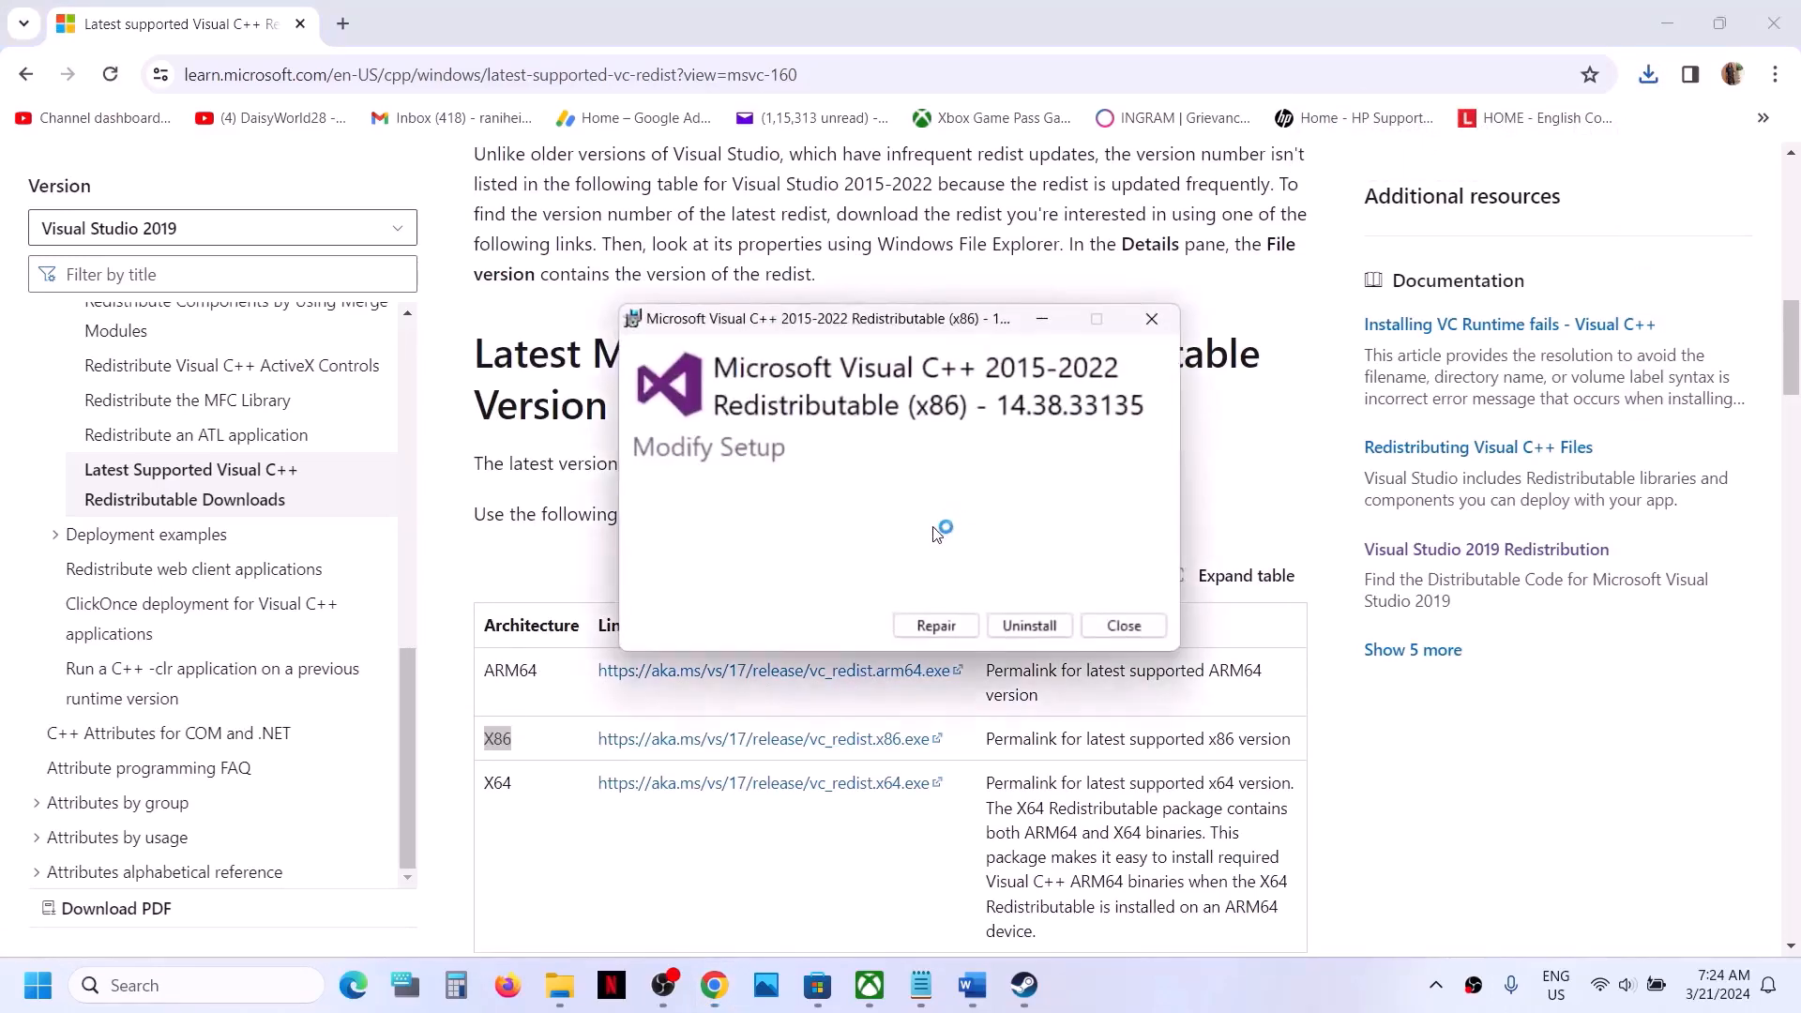
{"action": "left_click", "coordinate": [935, 625]}
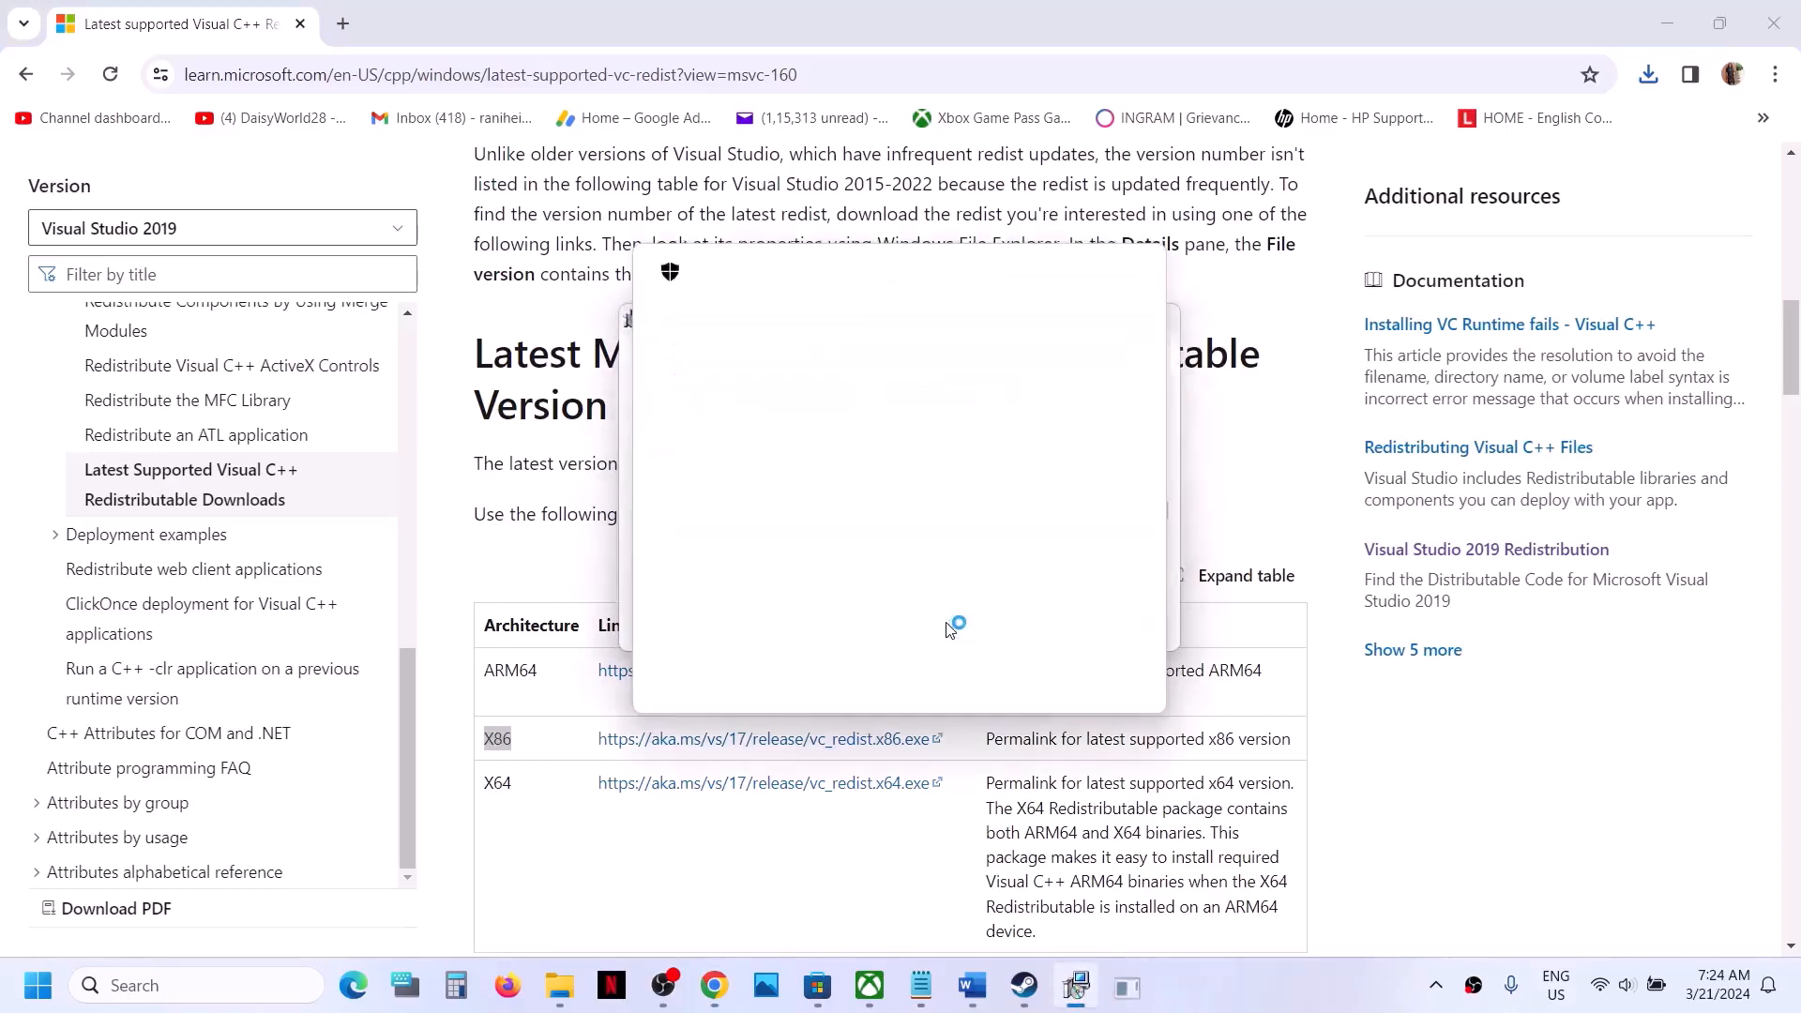
{"action": "left_click", "coordinate": [783, 666]}
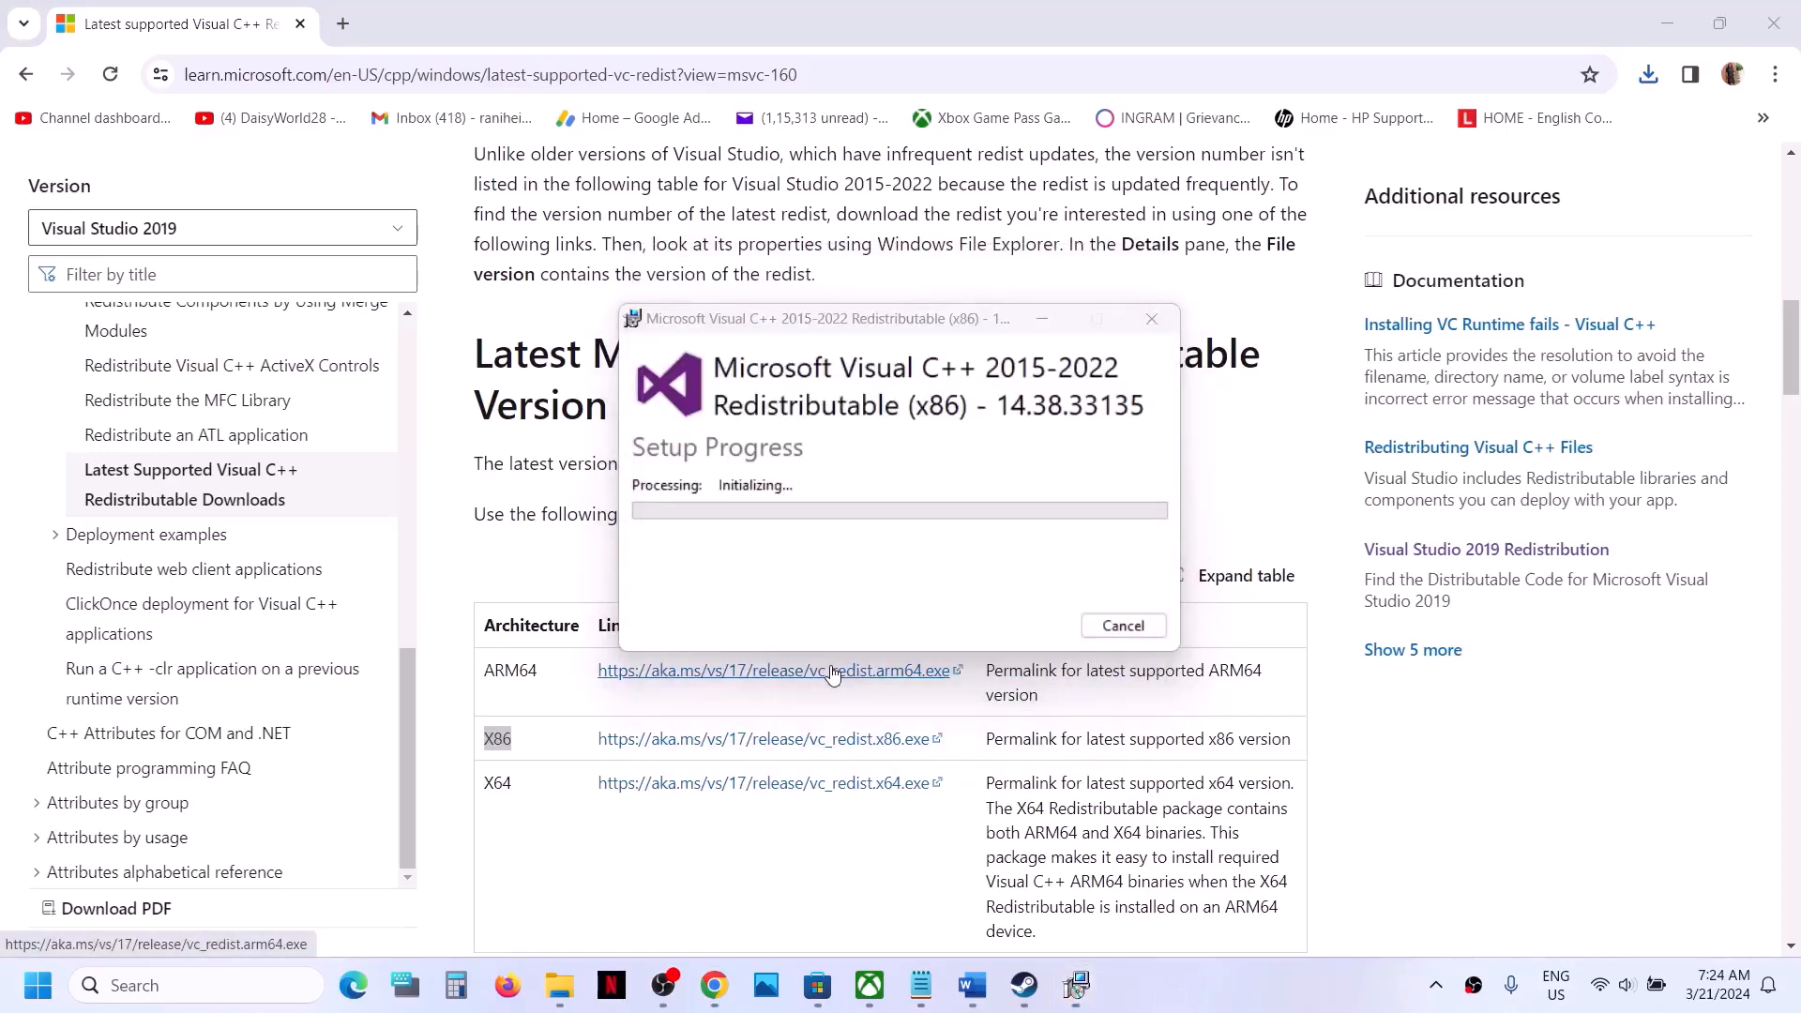
- Download the X64 Visual C++ Redistributable, vc_redist.x64.exe, from the latest version table
{"action": "left_click", "coordinate": [487, 784]}
{"action": "double_click", "coordinate": [487, 784]}
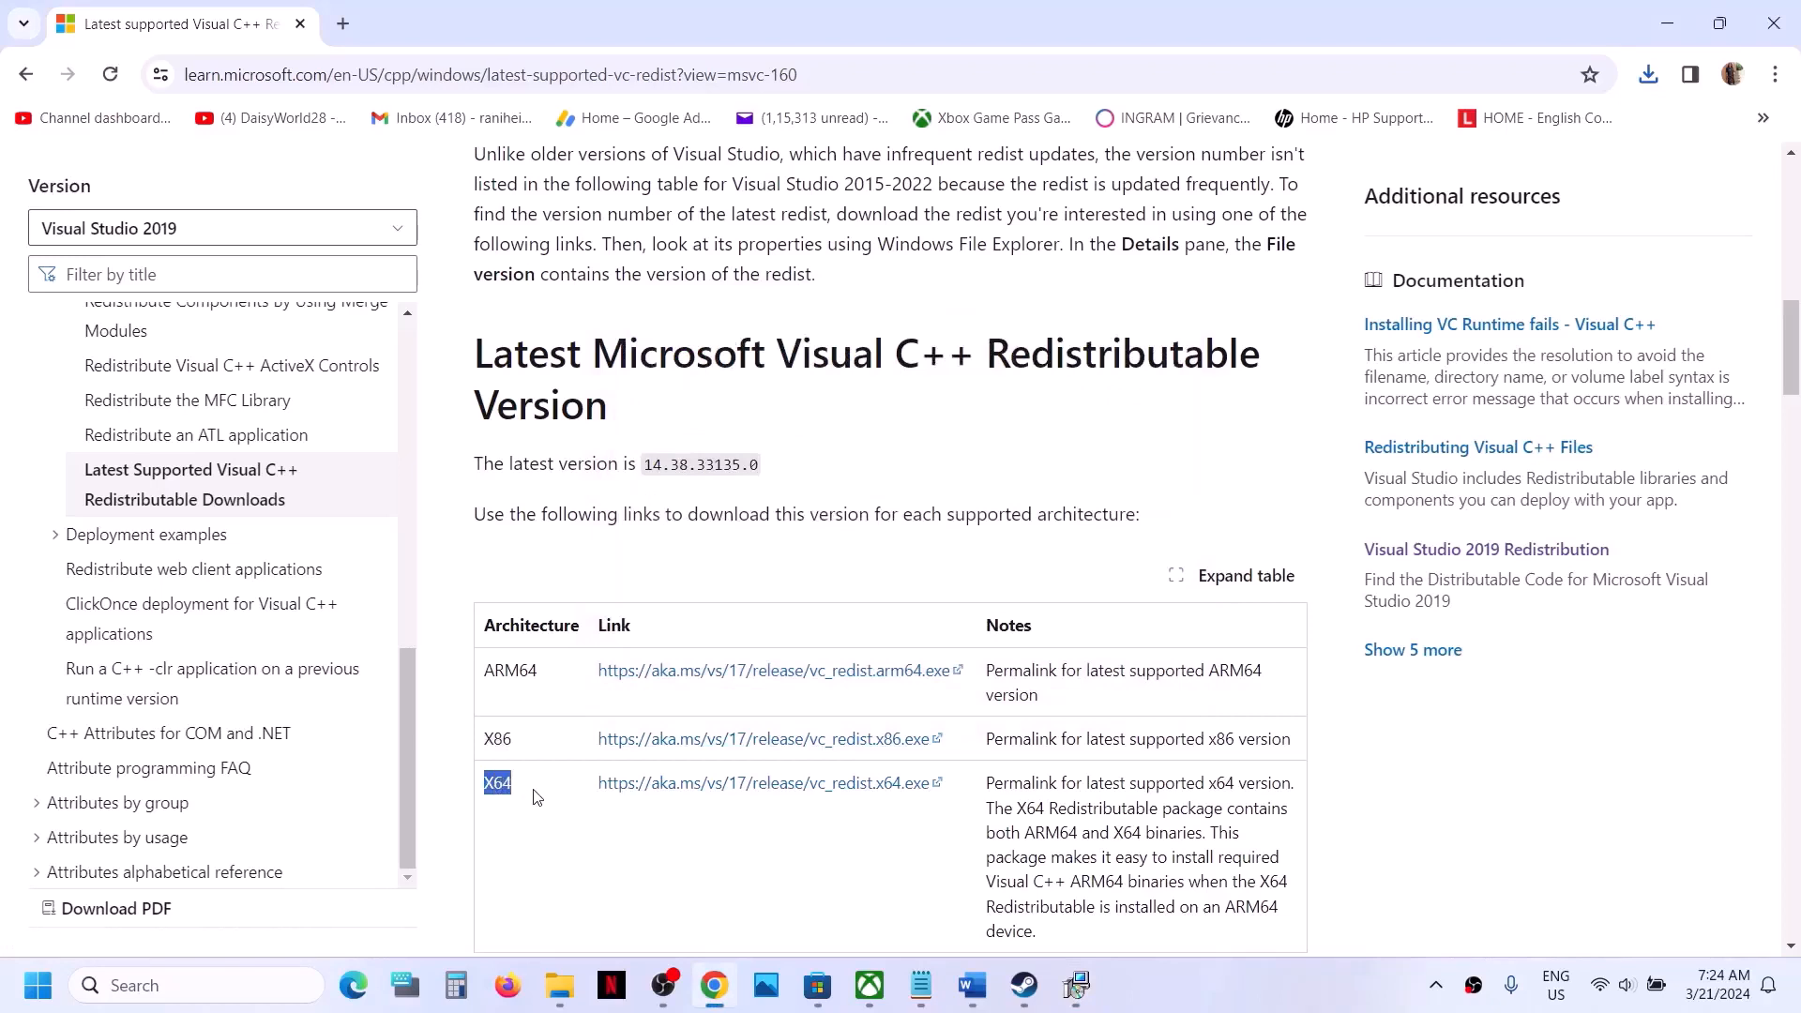
{"action": "double_click", "coordinate": [487, 739]}
{"action": "left_click_drag", "start_coordinate": [500, 776], "coordinate": [514, 783]}
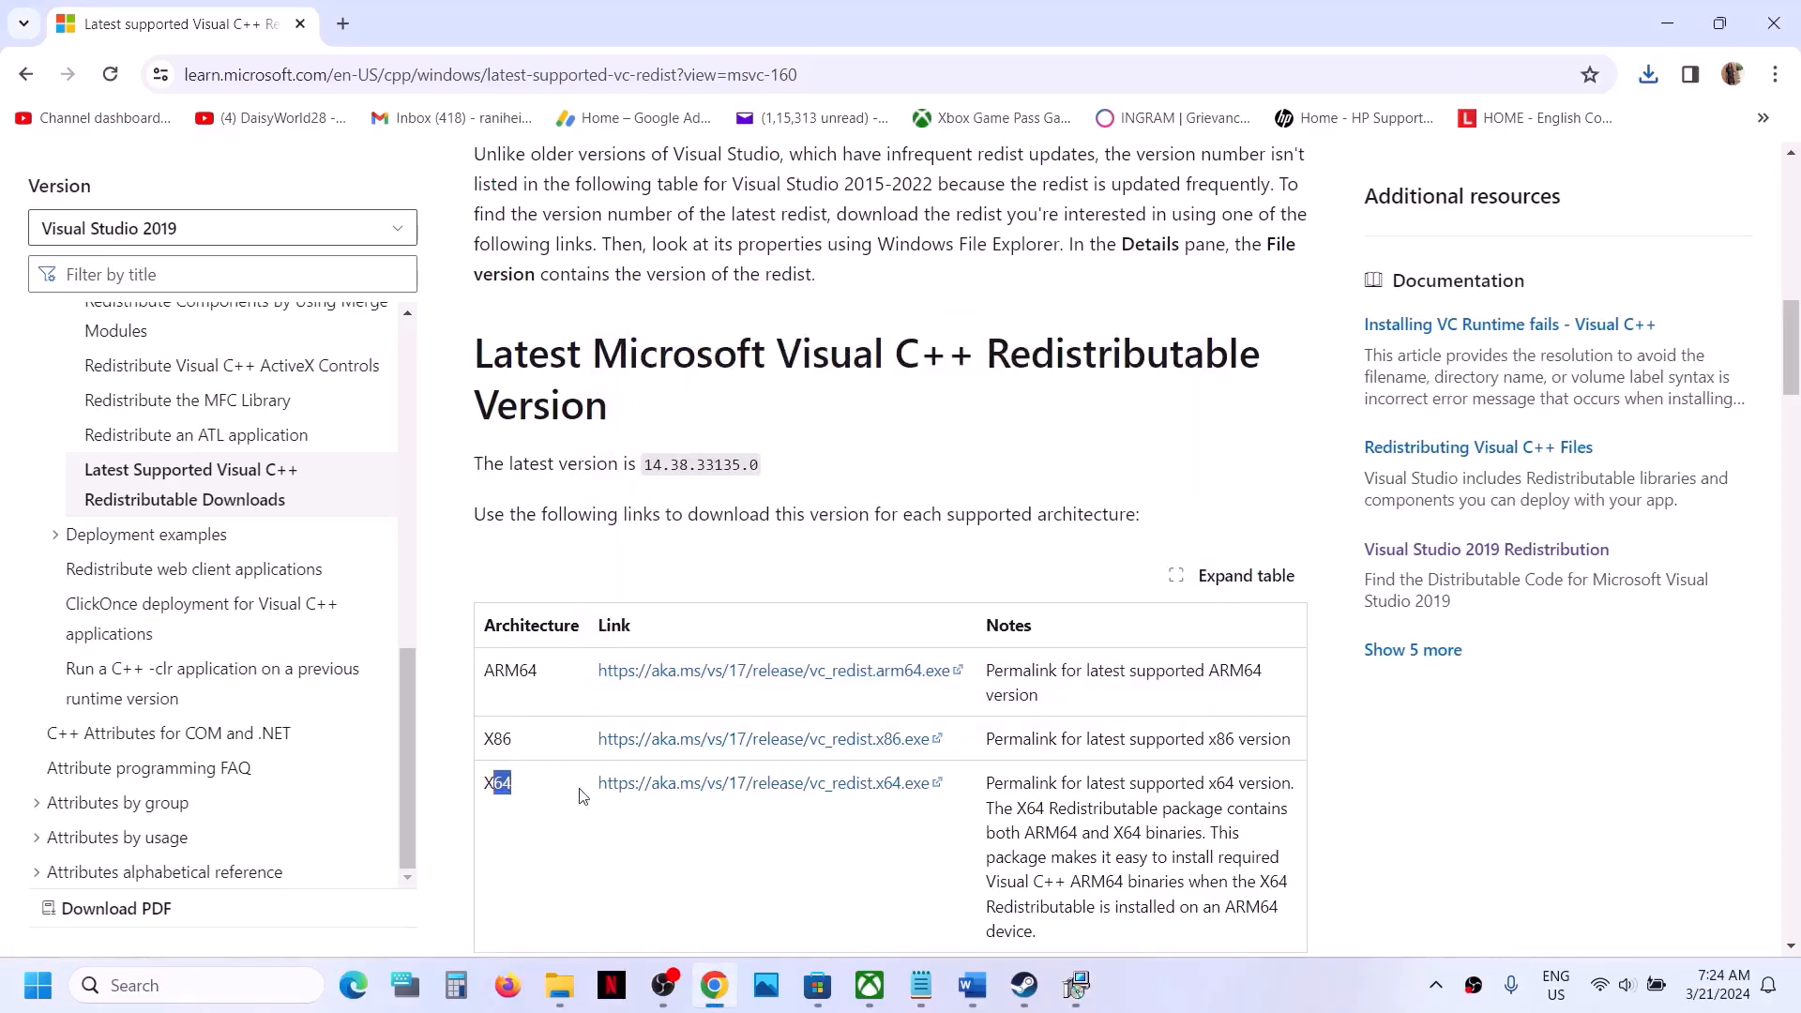
{"action": "left_click", "coordinate": [738, 784]}
- Run the downloaded x64 installer, start its repair with administrator approval, and place its setup window beside the x86 one
{"action": "left_click", "coordinate": [1079, 982]}
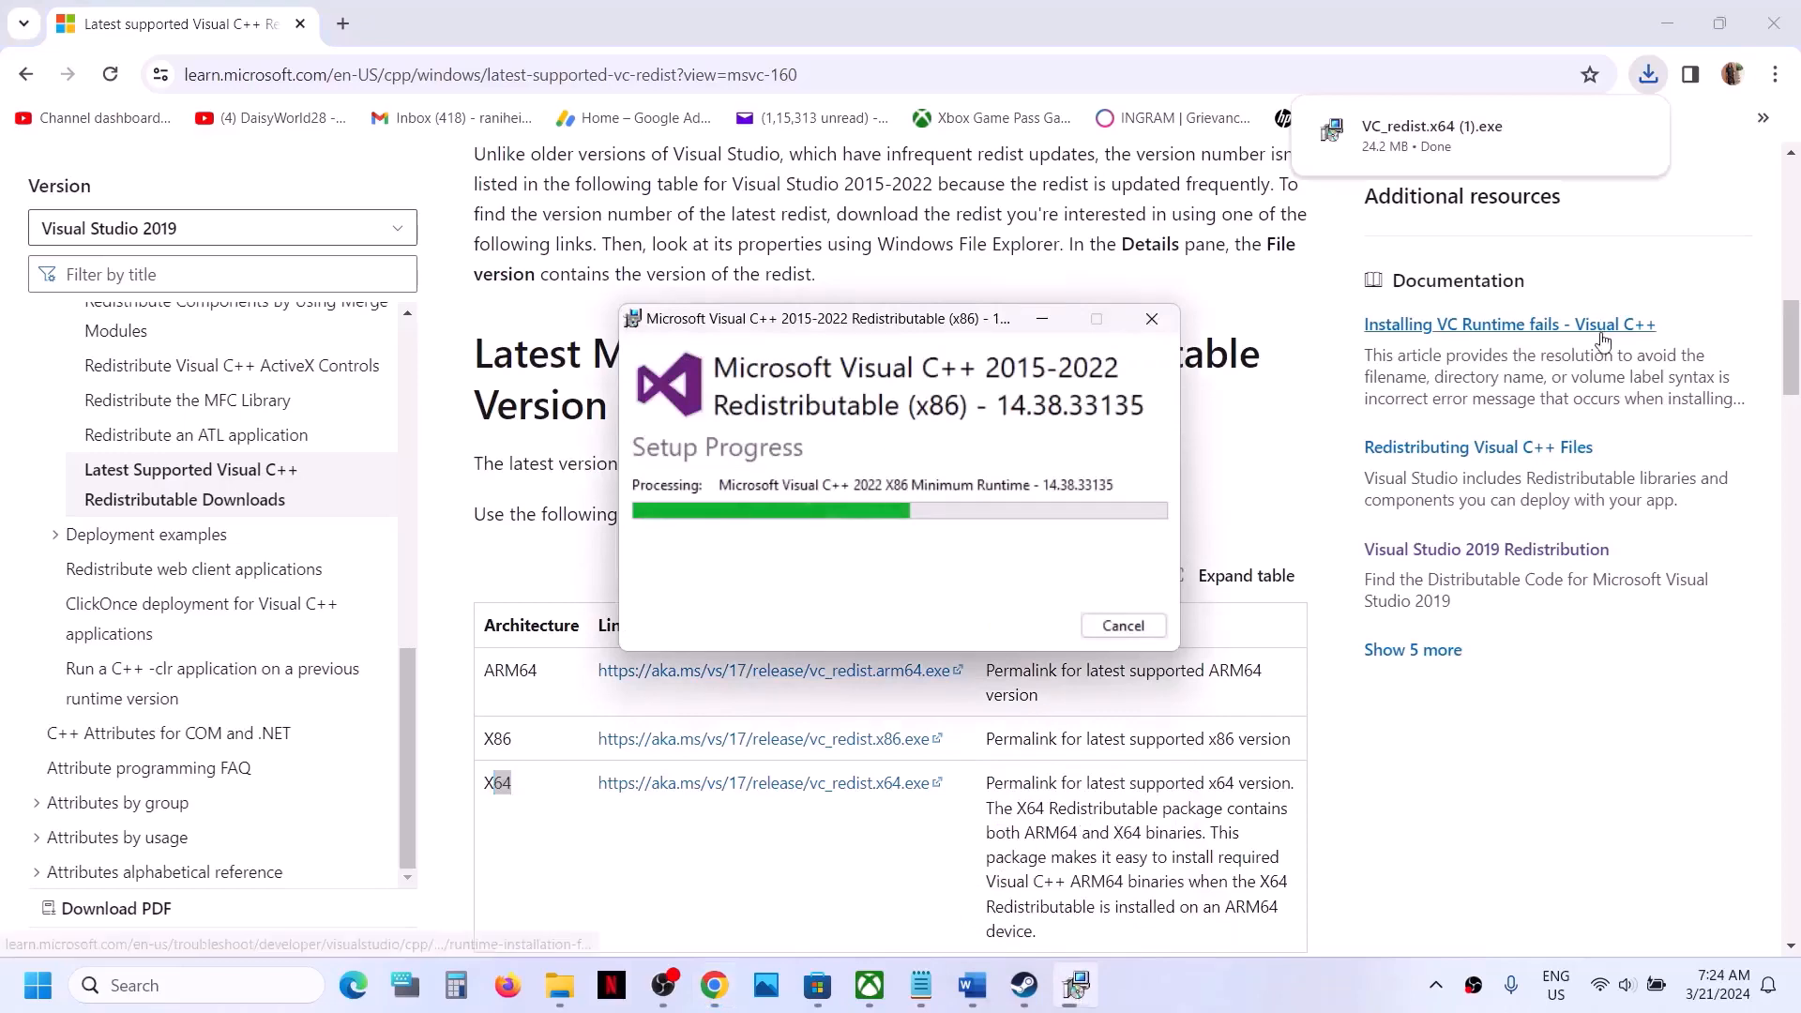
{"action": "left_click", "coordinate": [1459, 139]}
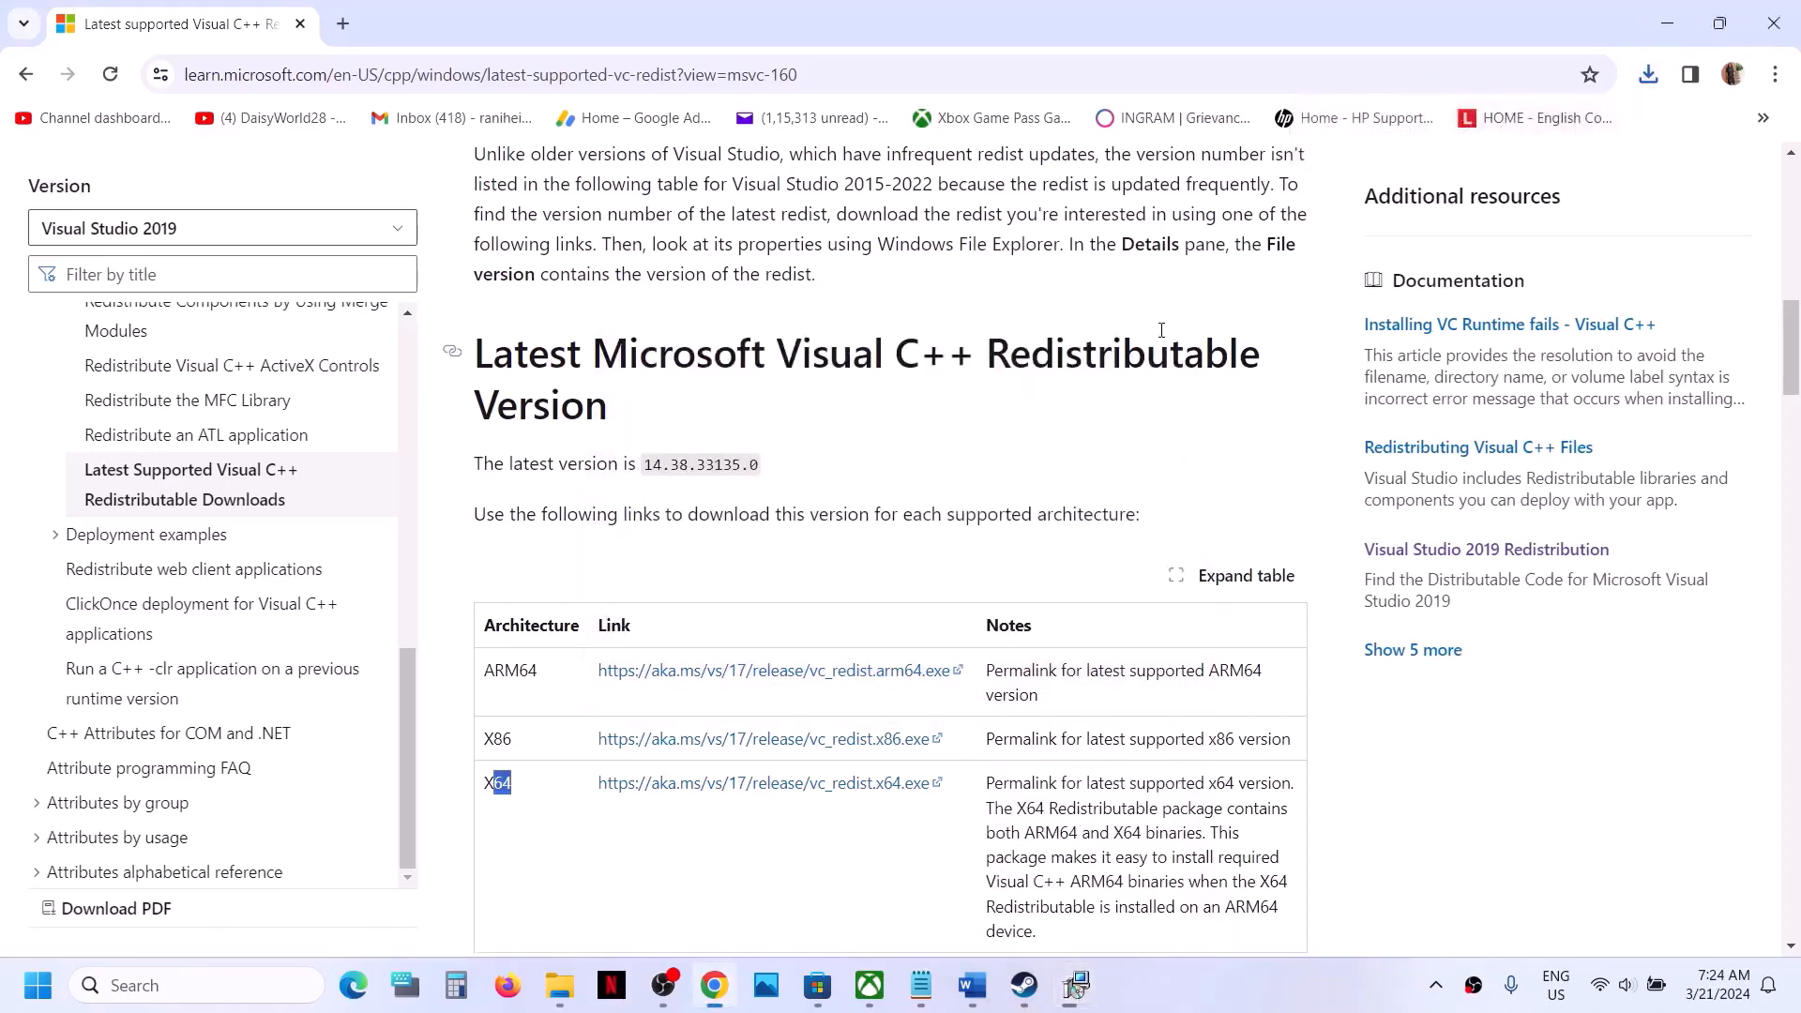
{"action": "left_click", "coordinate": [936, 626]}
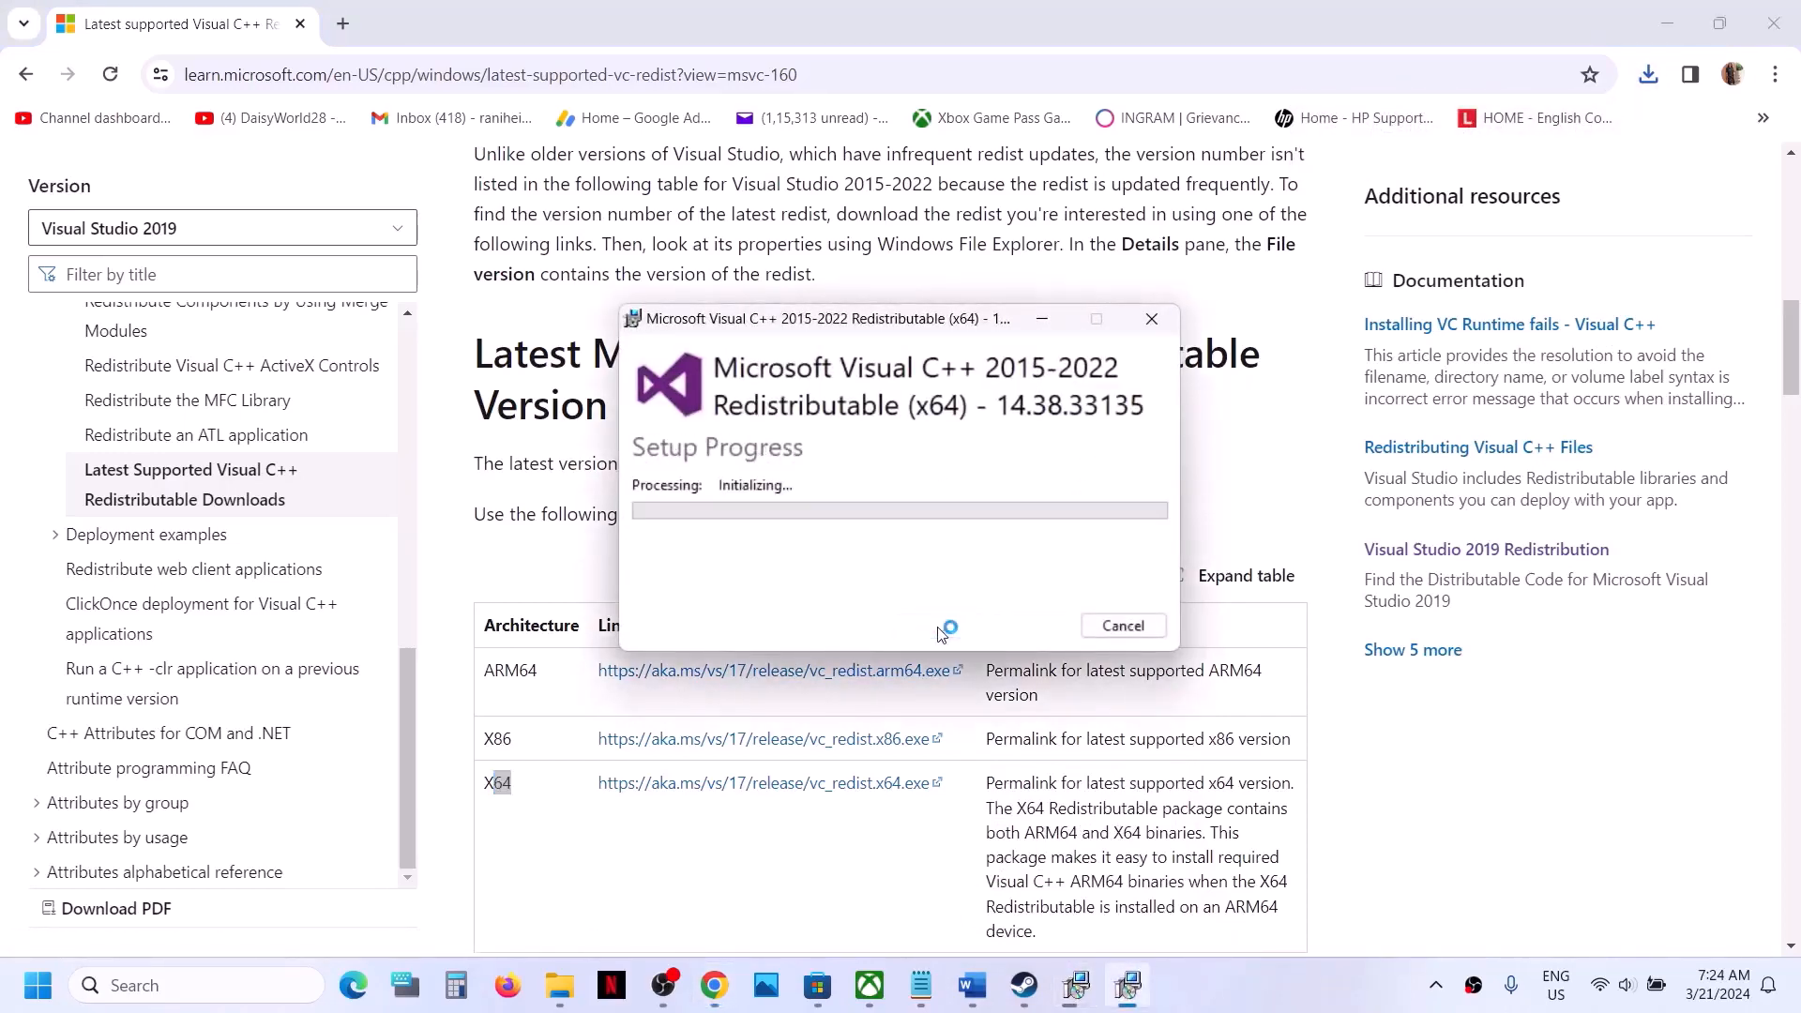
{"action": "left_click", "coordinate": [779, 667]}
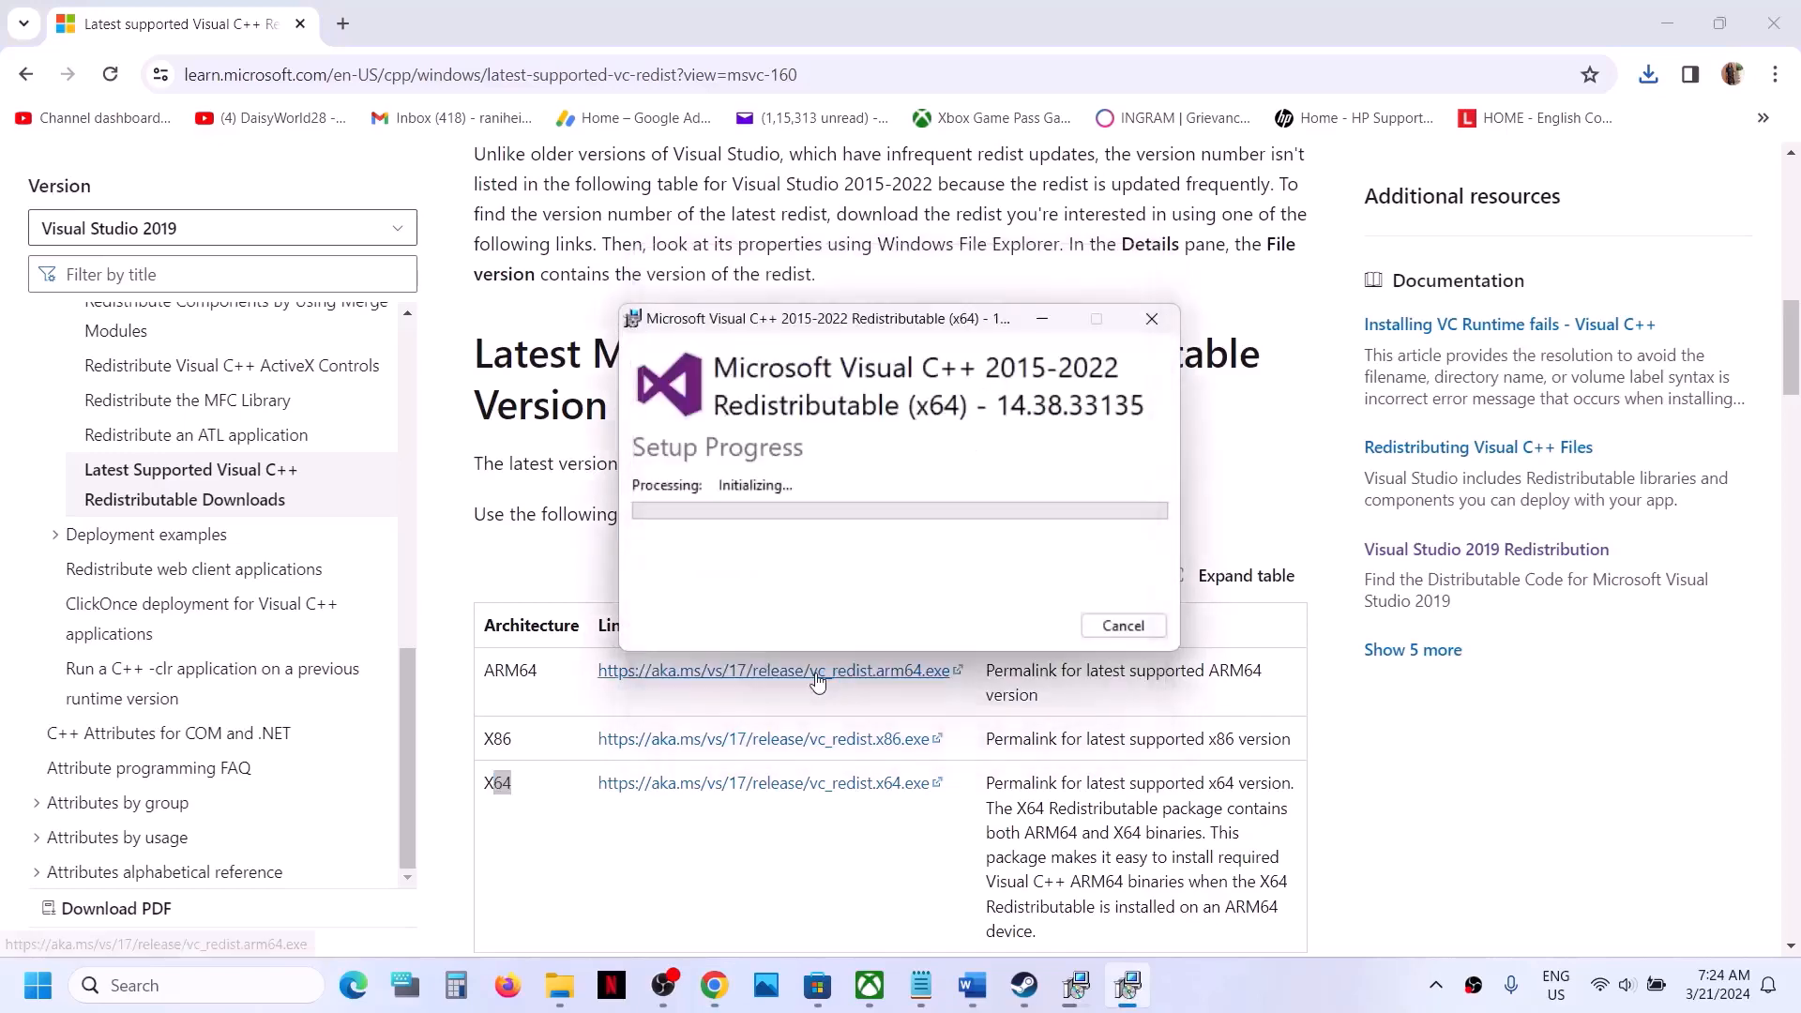
{"action": "left_click", "coordinate": [1069, 990]}
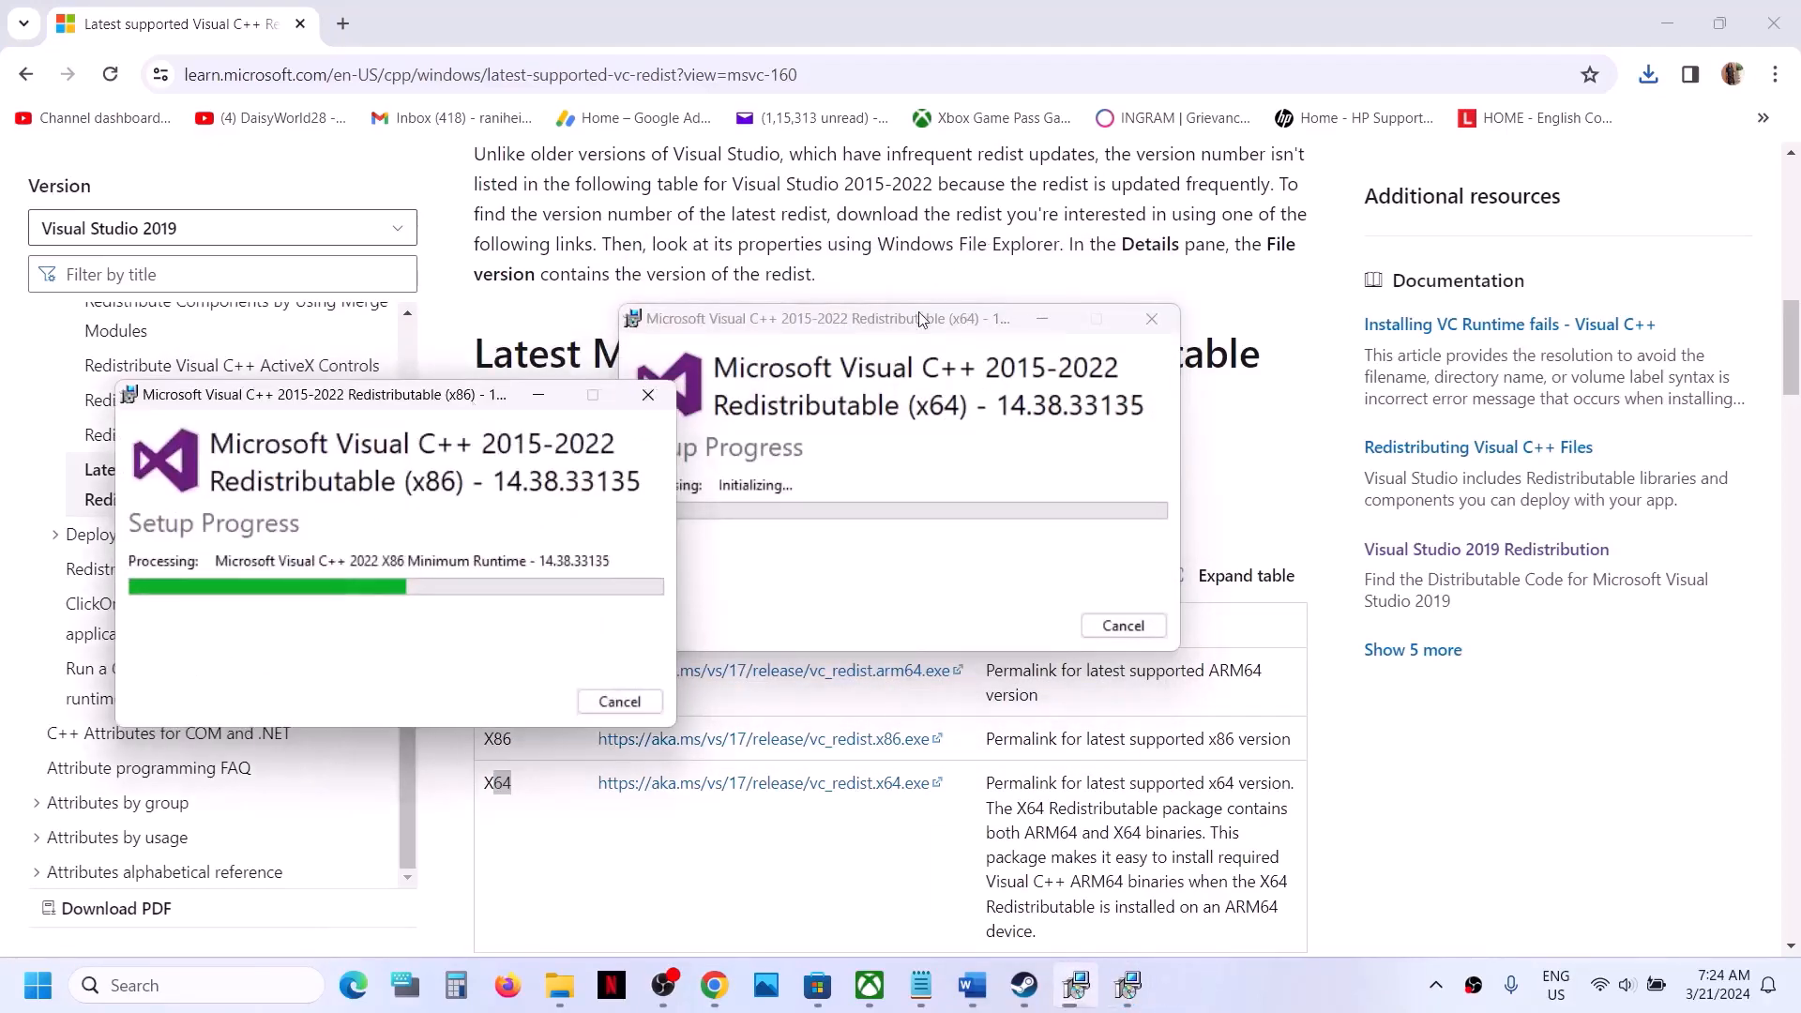
{"action": "left_click_drag", "start_coordinate": [915, 328], "coordinate": [1021, 394]}
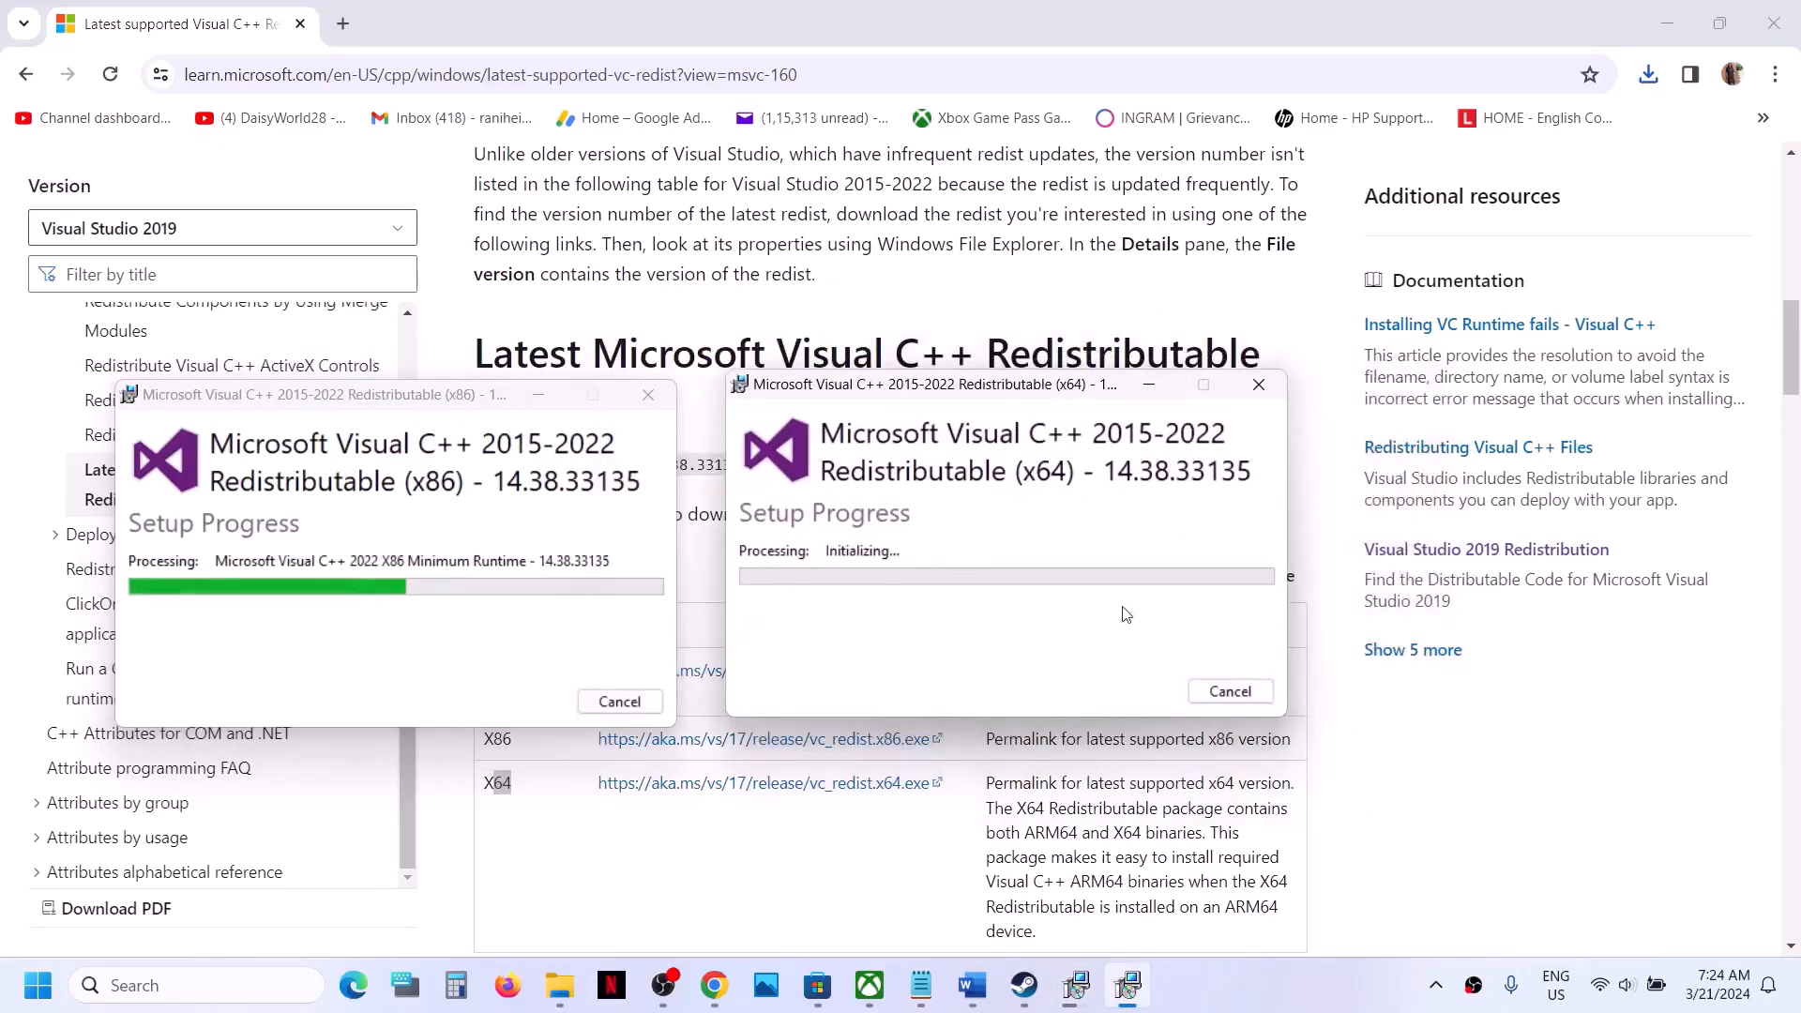
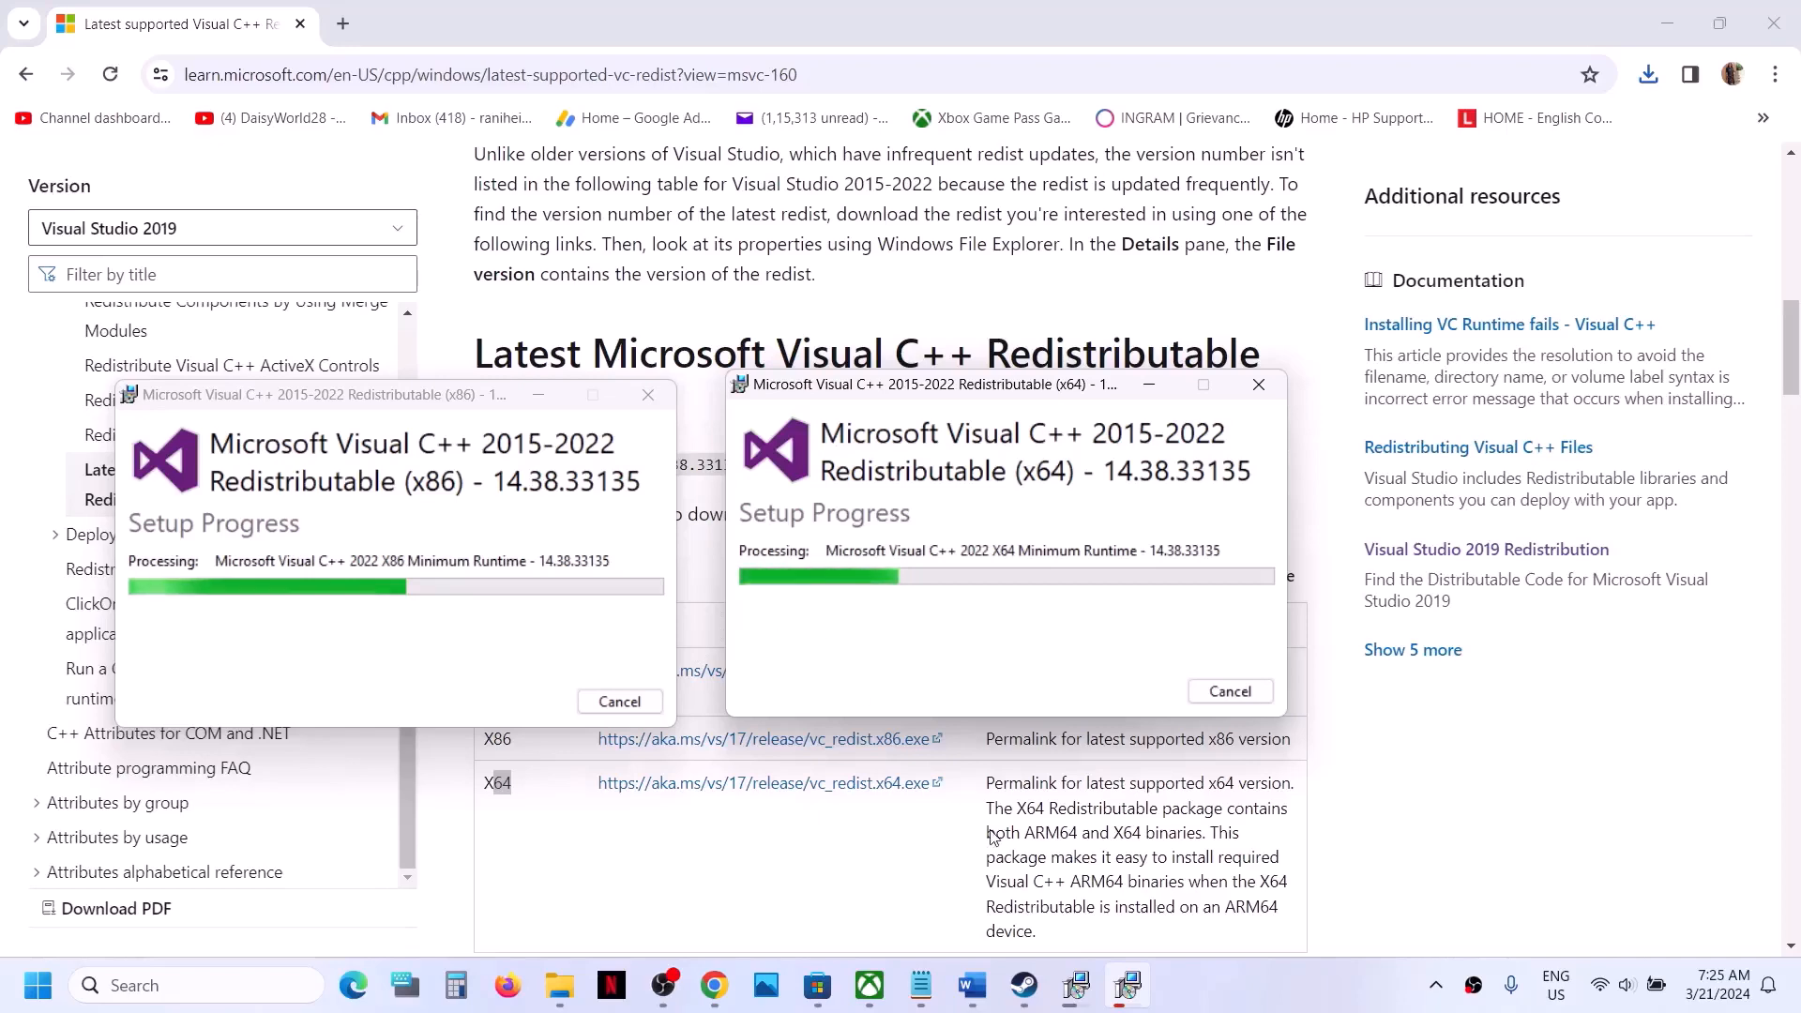
- Show the Restart option among the Windows power choices and acknowledge the x86 installer's reboot notice
{"action": "left_click", "coordinate": [32, 996]}
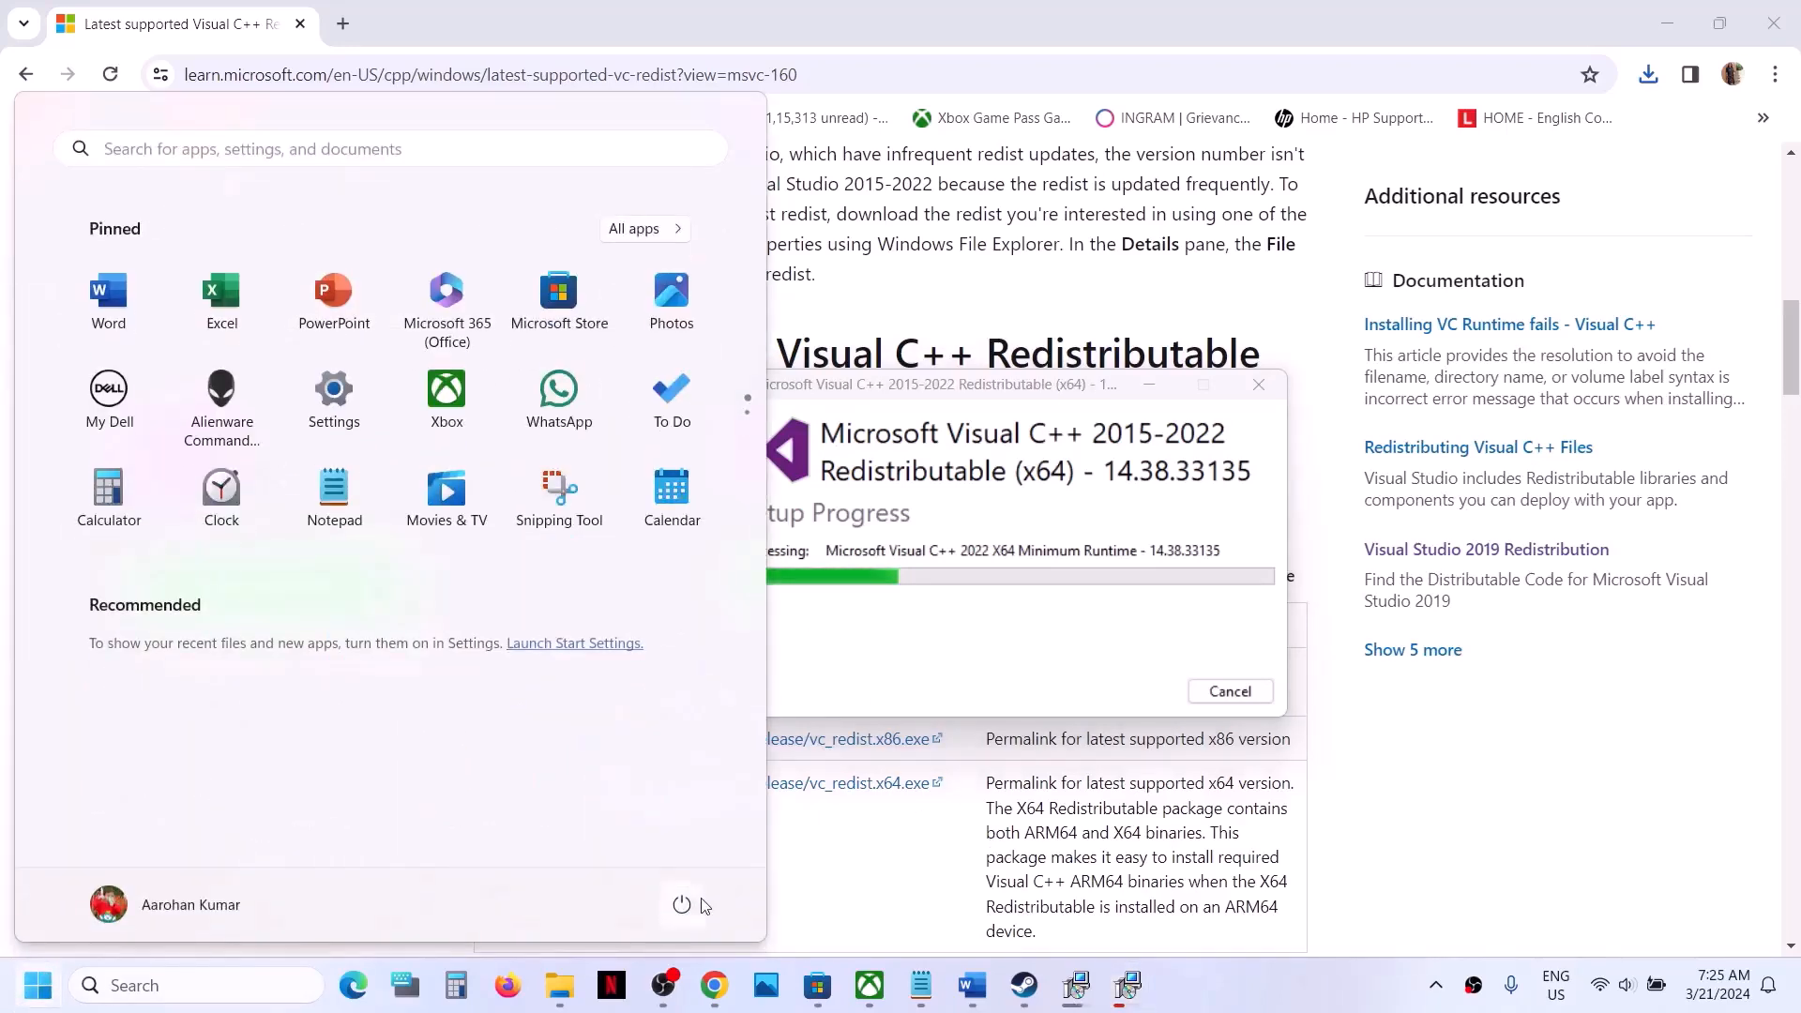
{"action": "left_click", "coordinate": [682, 903]}
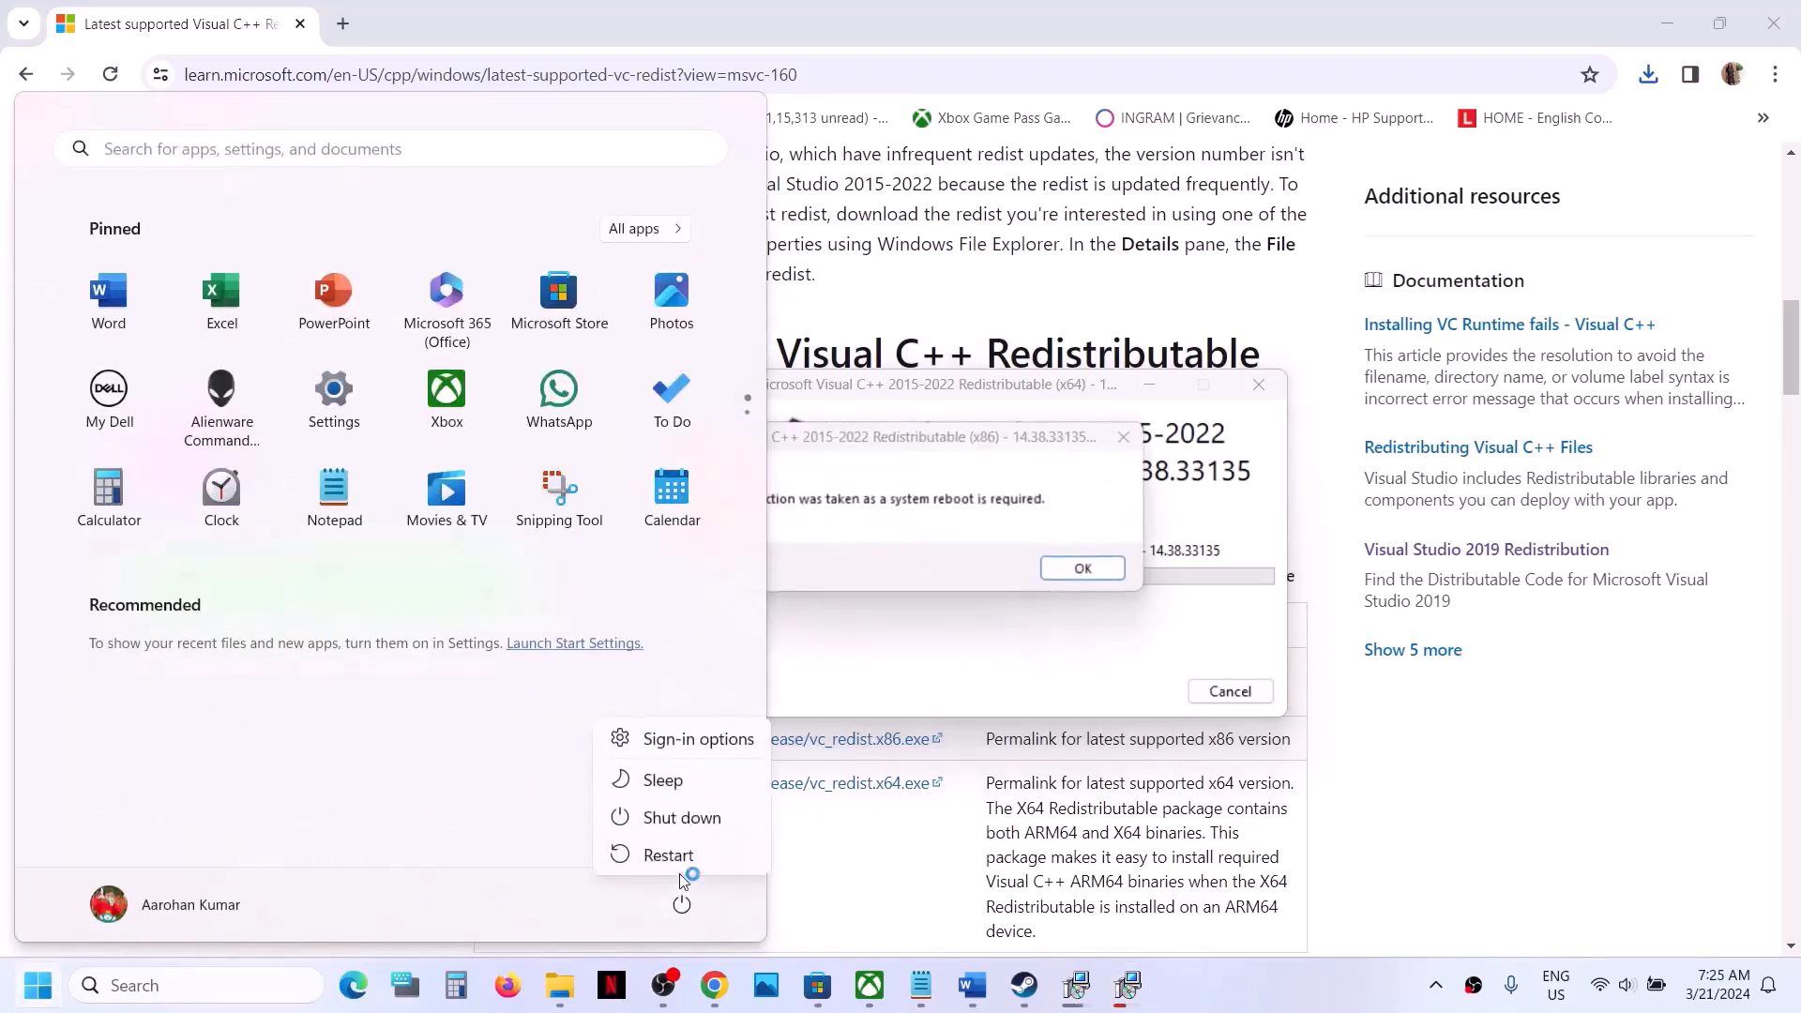
{"action": "left_click", "coordinate": [1082, 569]}
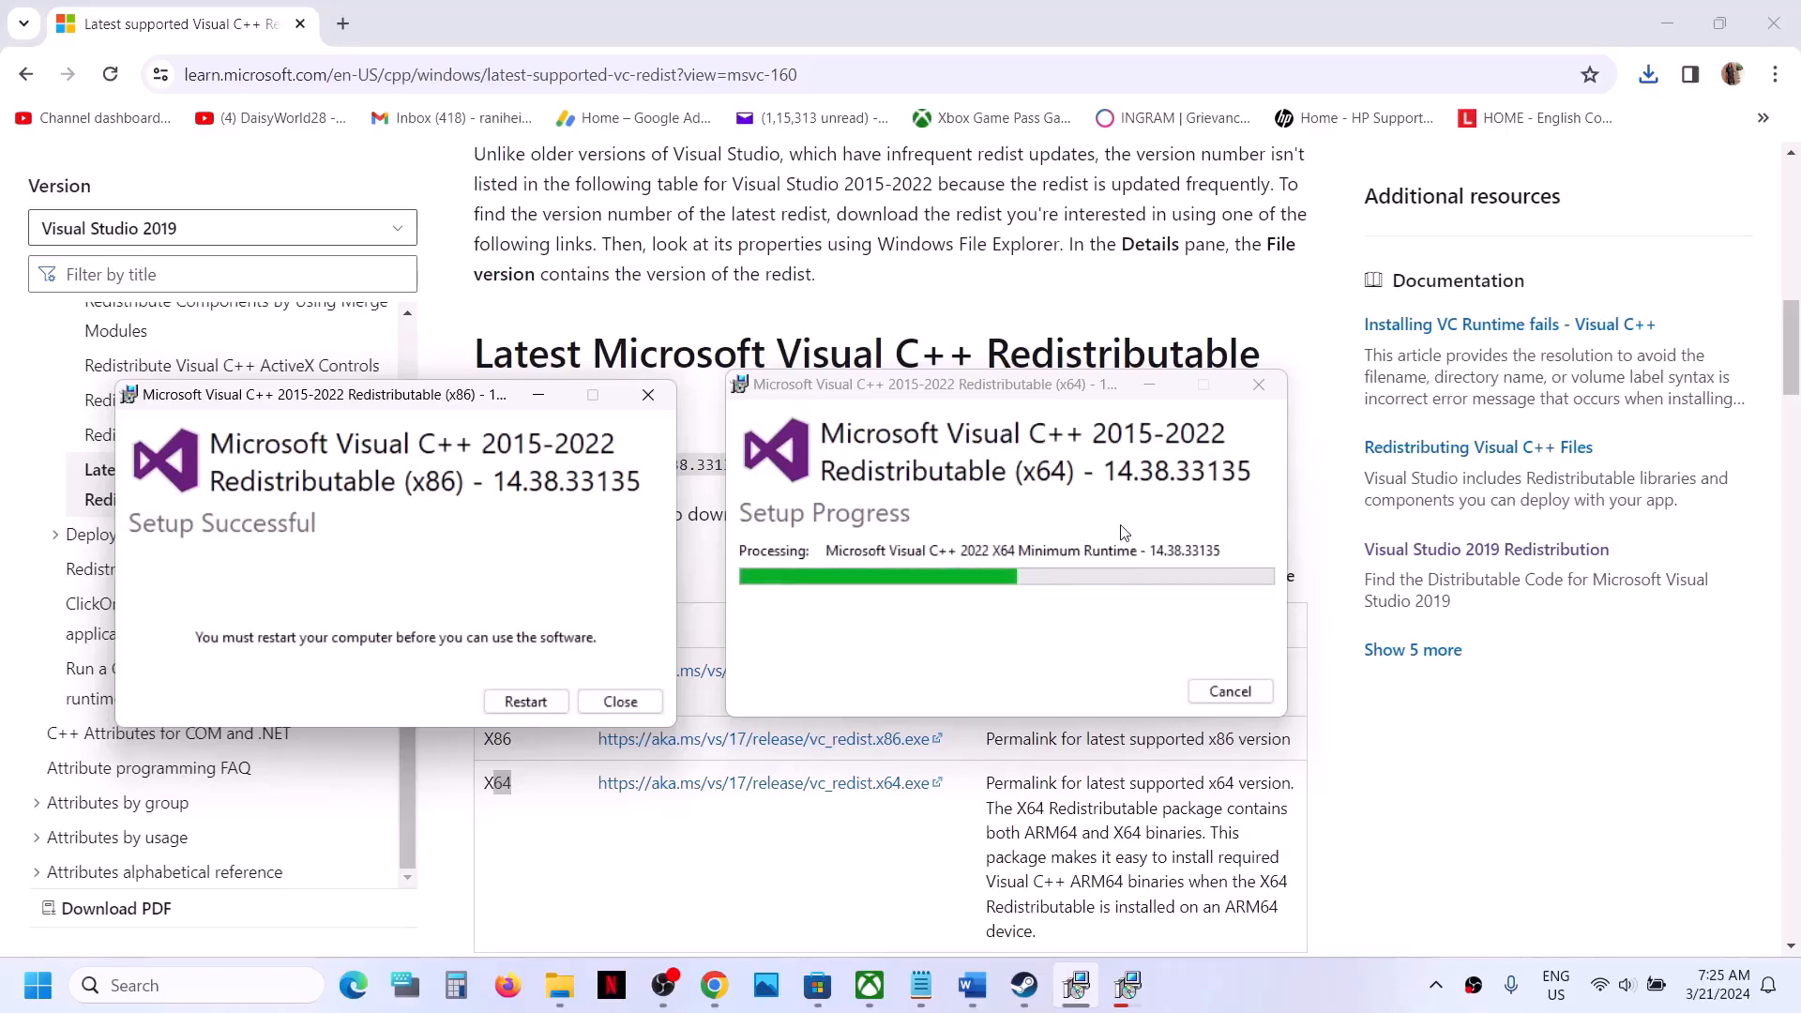
- Switch to the Word checklist and highlight the Step 11 heading, Increase the Virtual Memory
{"action": "left_click", "coordinate": [1029, 994]}
{"action": "left_click", "coordinate": [972, 986]}
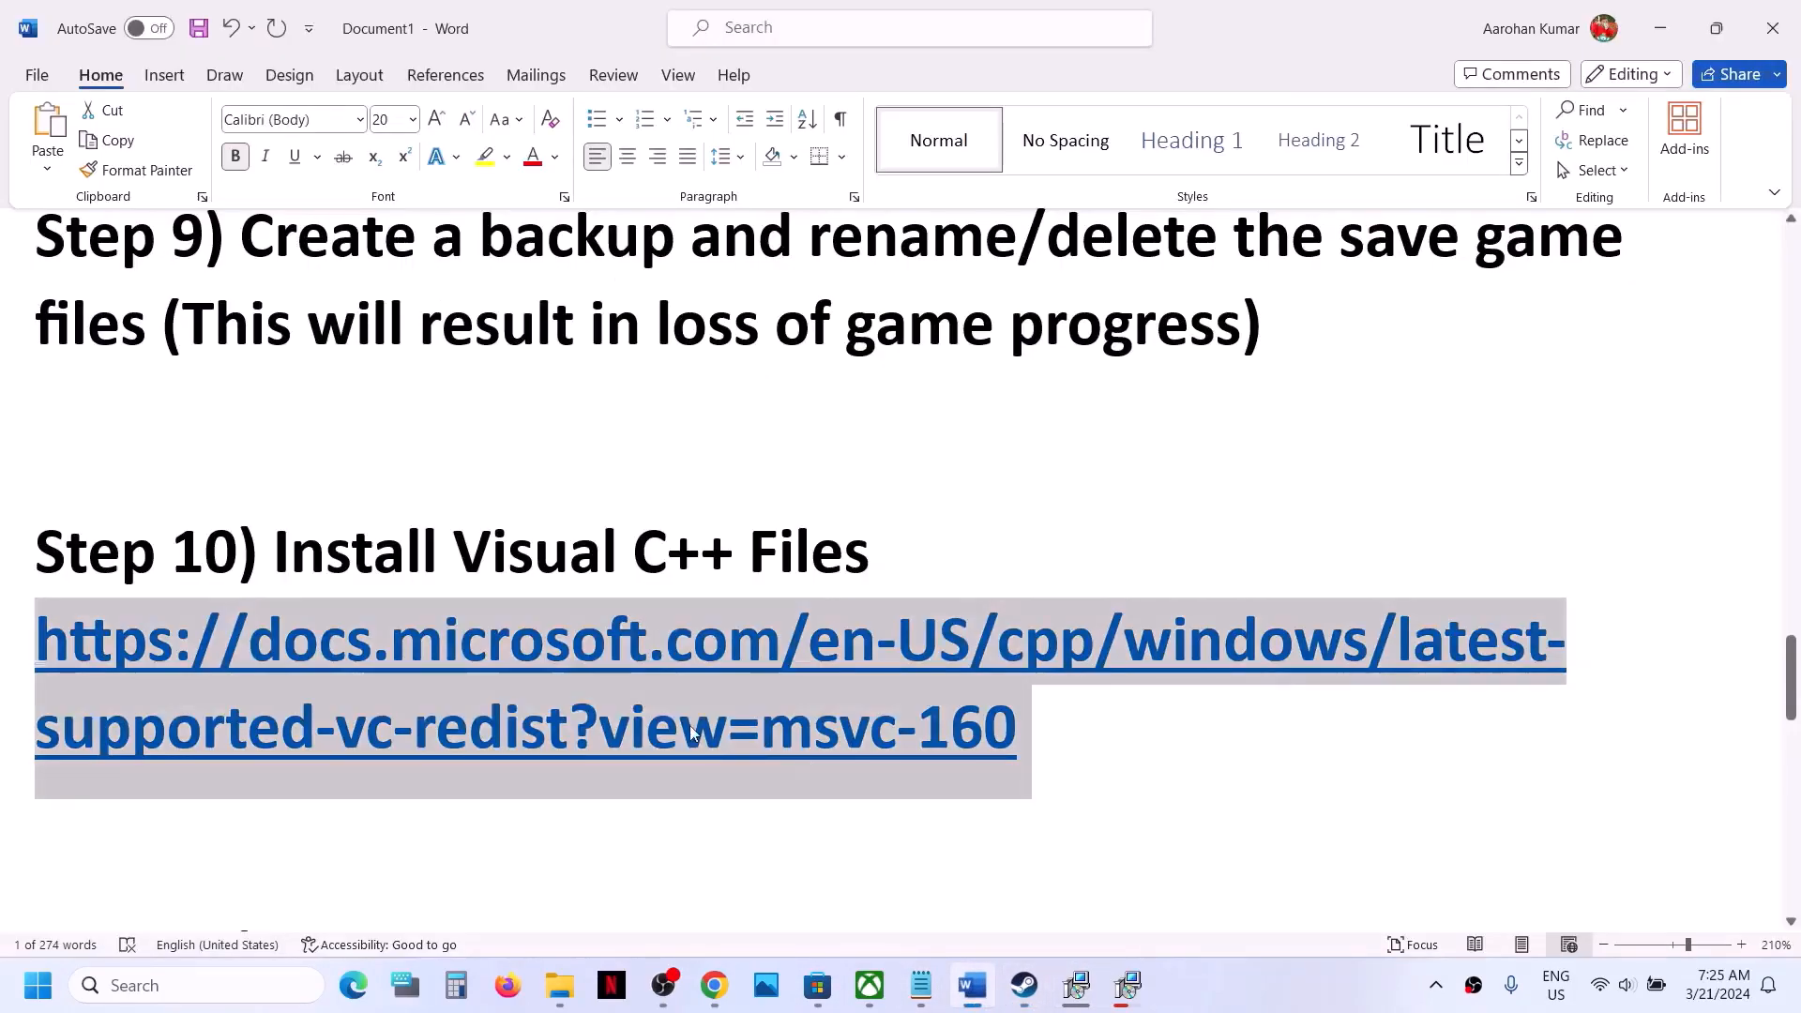
{"action": "scroll", "coordinate": [689, 724], "scroll_direction": "down", "scroll_amount": 5}
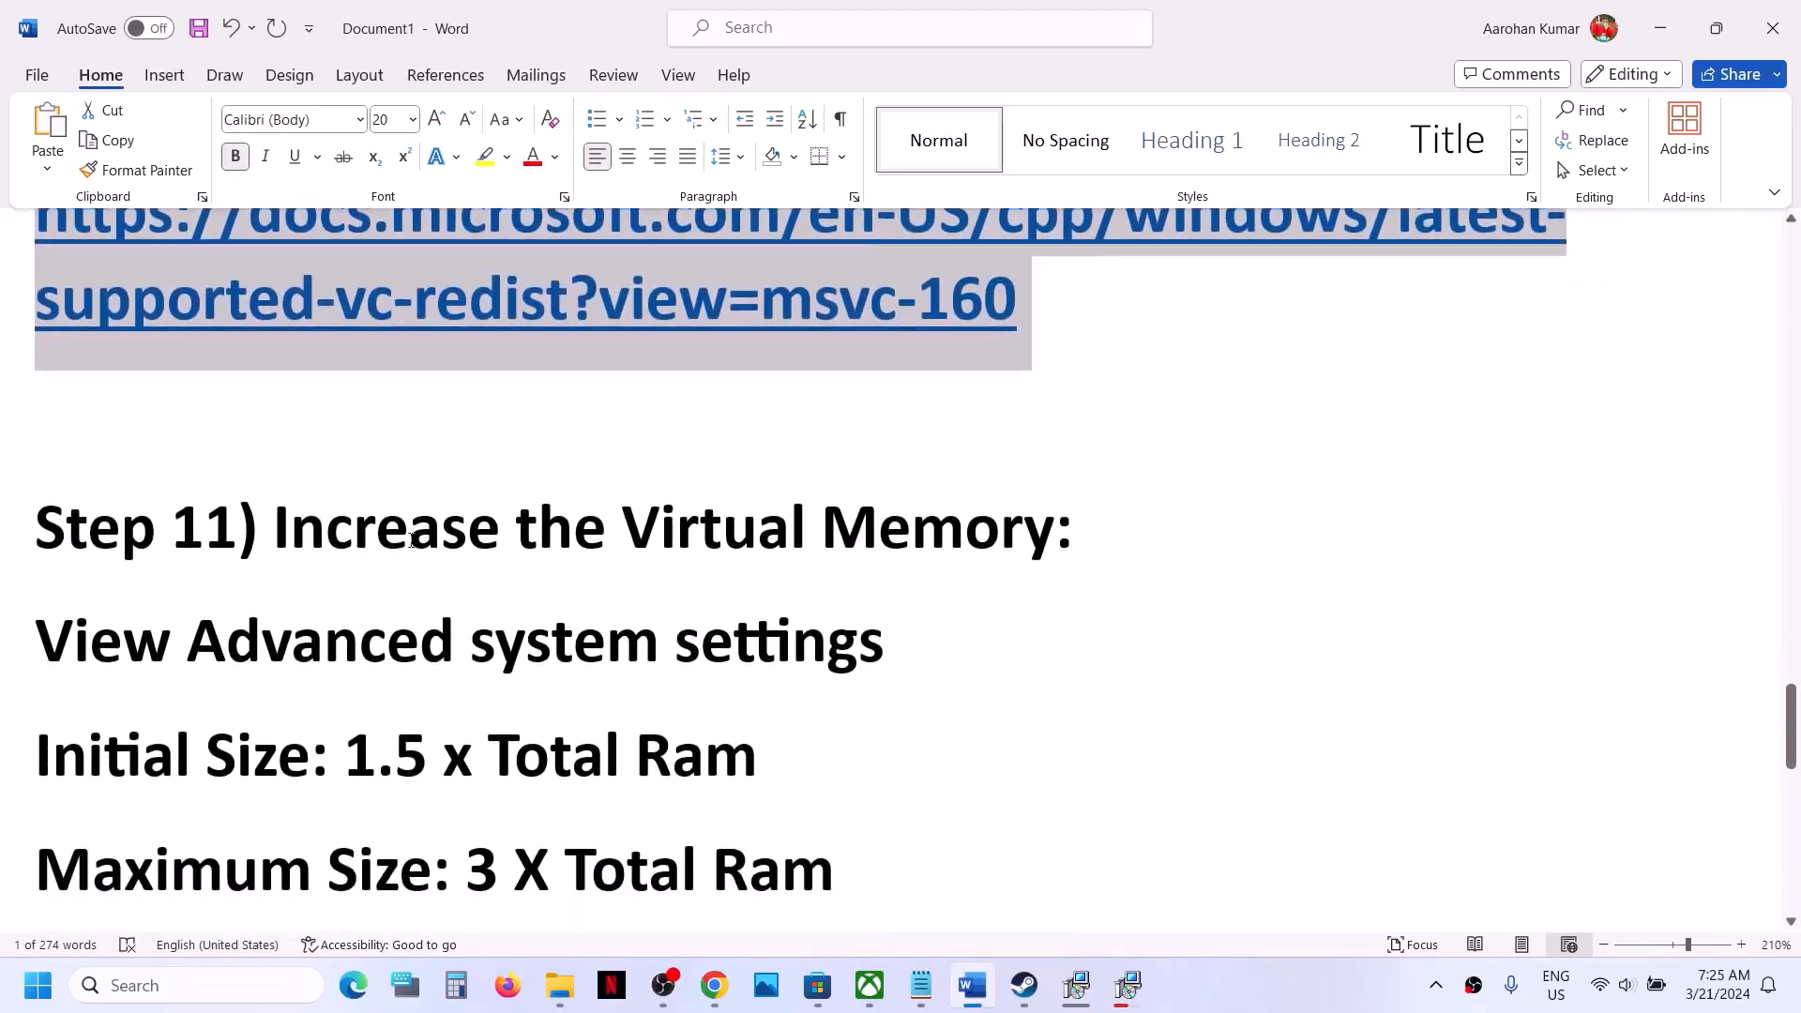
{"action": "left_click_drag", "start_coordinate": [274, 530], "coordinate": [1072, 539]}
{"action": "left_click", "coordinate": [1224, 972]}
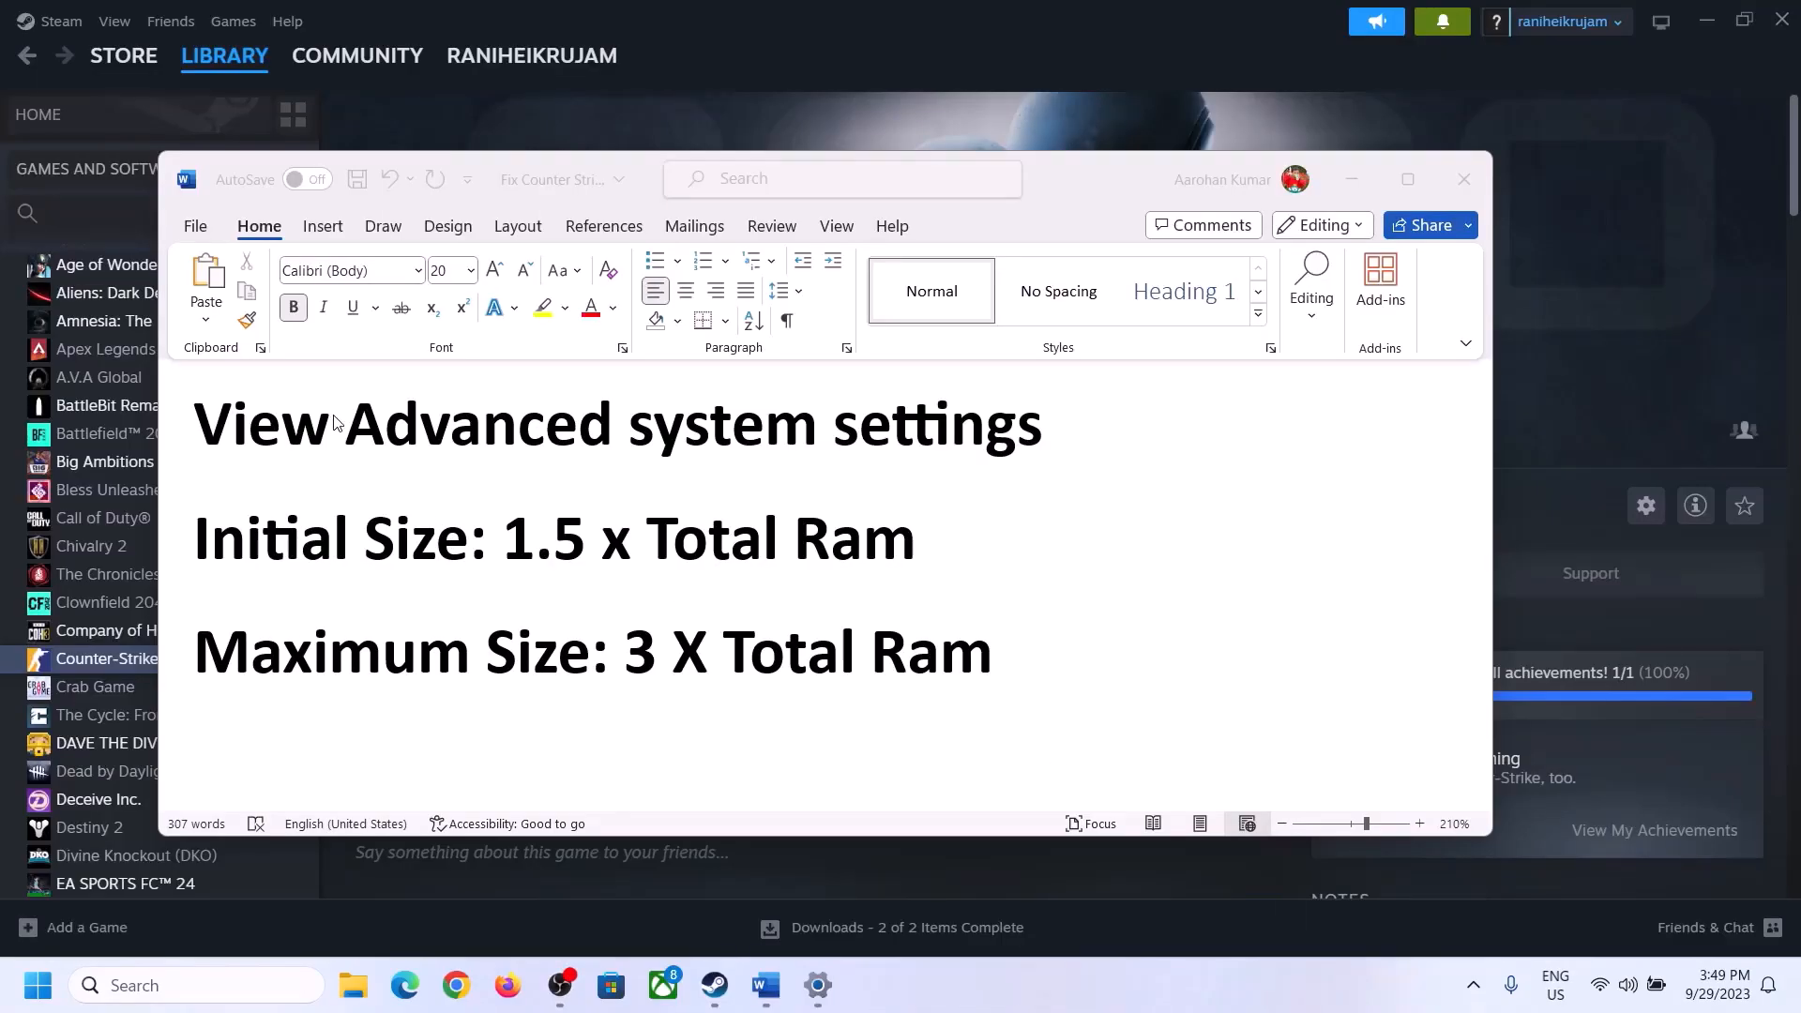
- Copy "View Advanced system settings" from the Word document, open that entry through Windows search, and move its window over the document
{"action": "left_click", "coordinate": [219, 434]}
{"action": "left_click_drag", "start_coordinate": [214, 432], "coordinate": [1001, 444]}
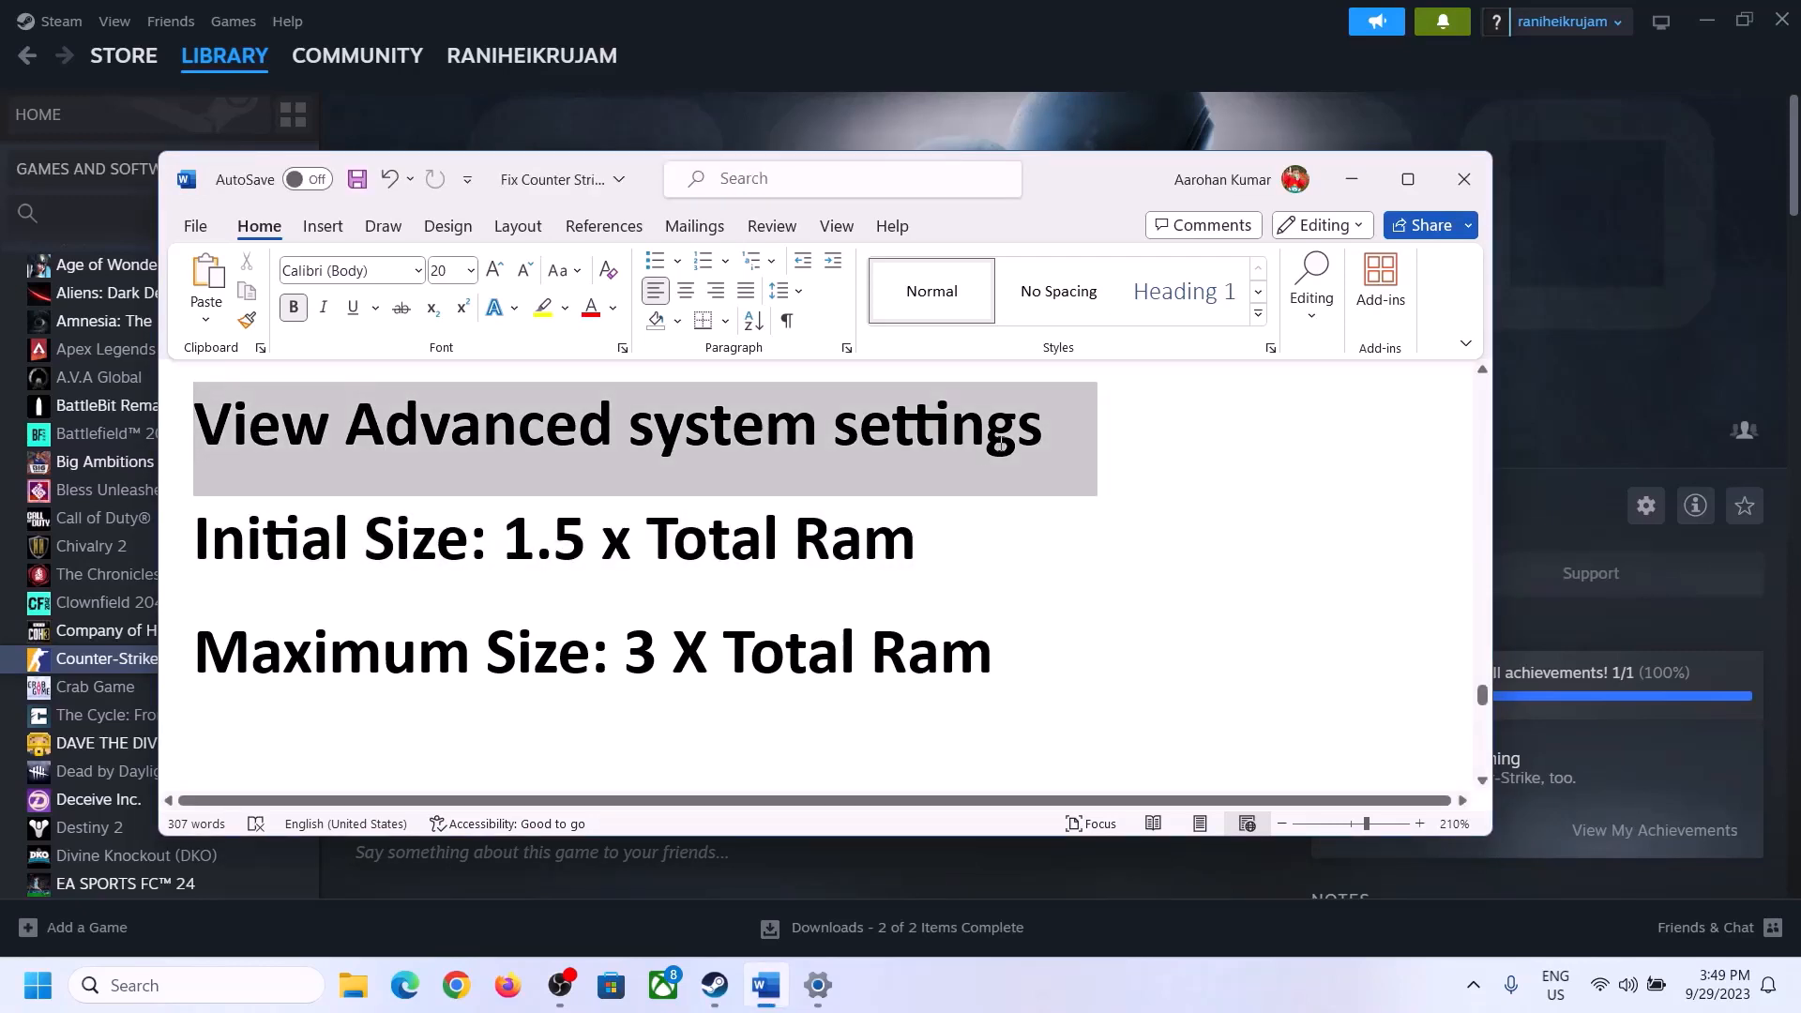
{"action": "key", "text": "ctrl+c"}
{"action": "left_click", "coordinate": [215, 984]}
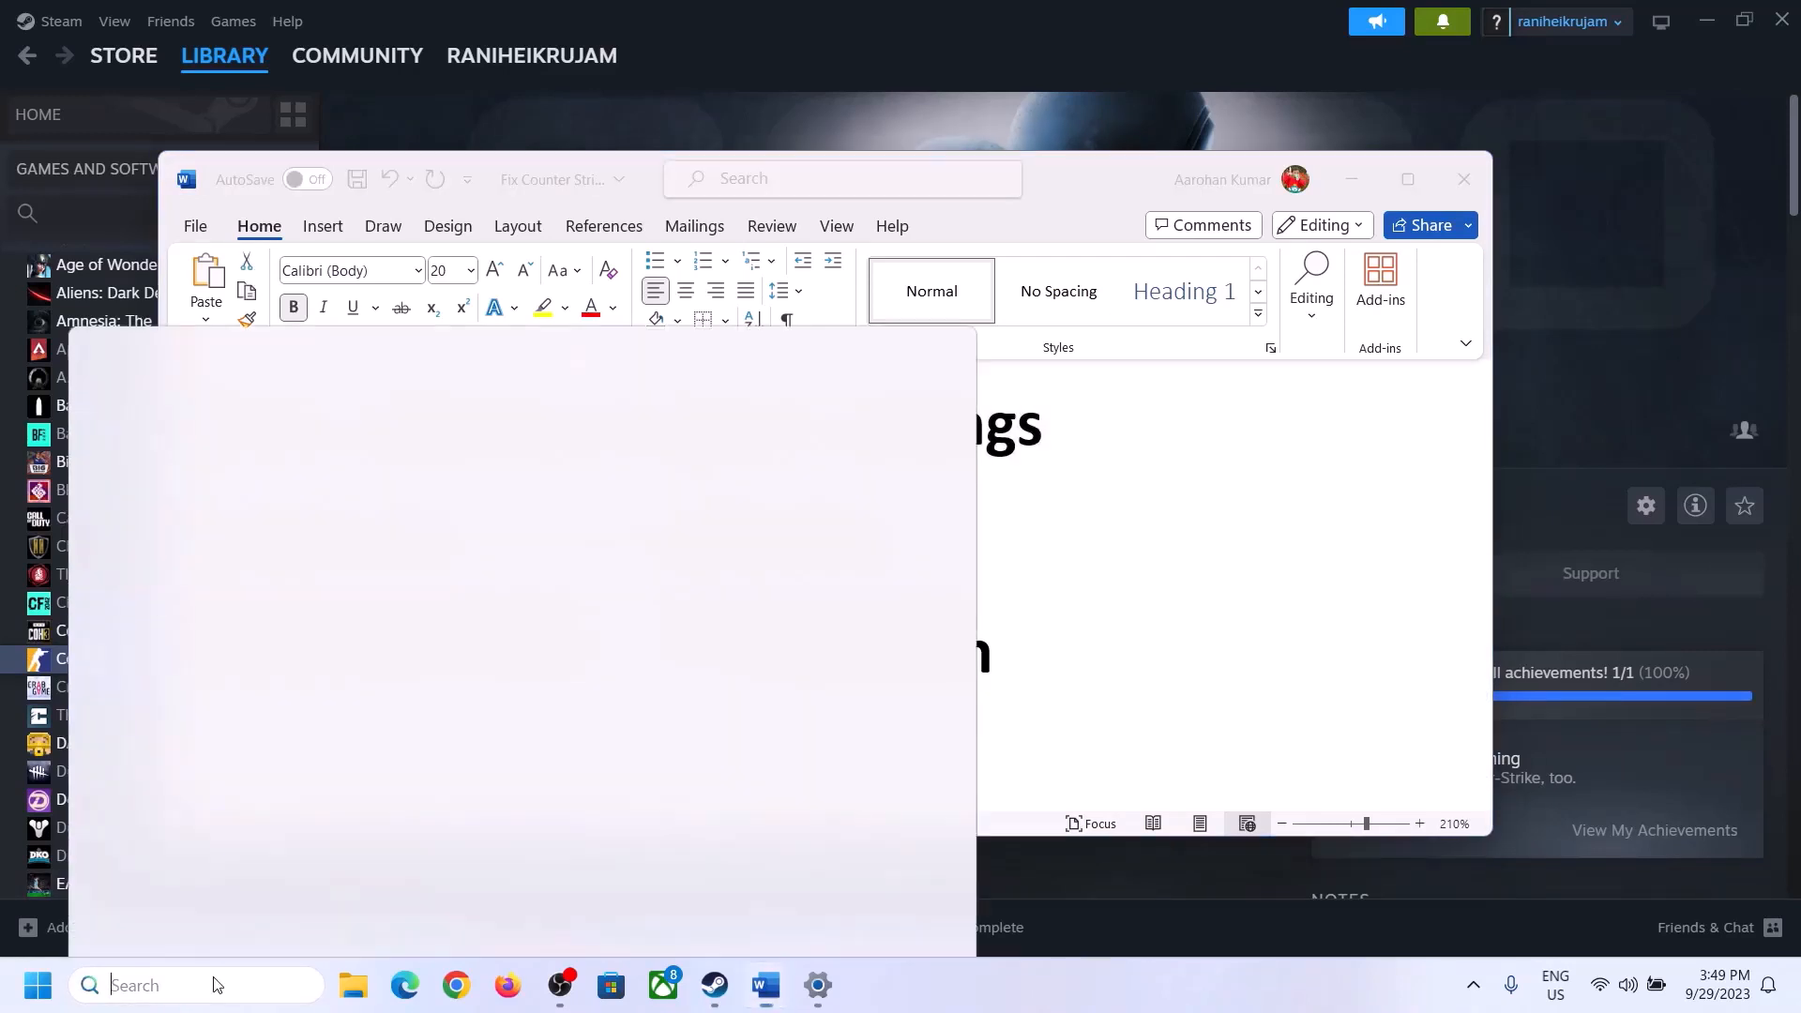
{"action": "key", "text": "ctrl+v"}
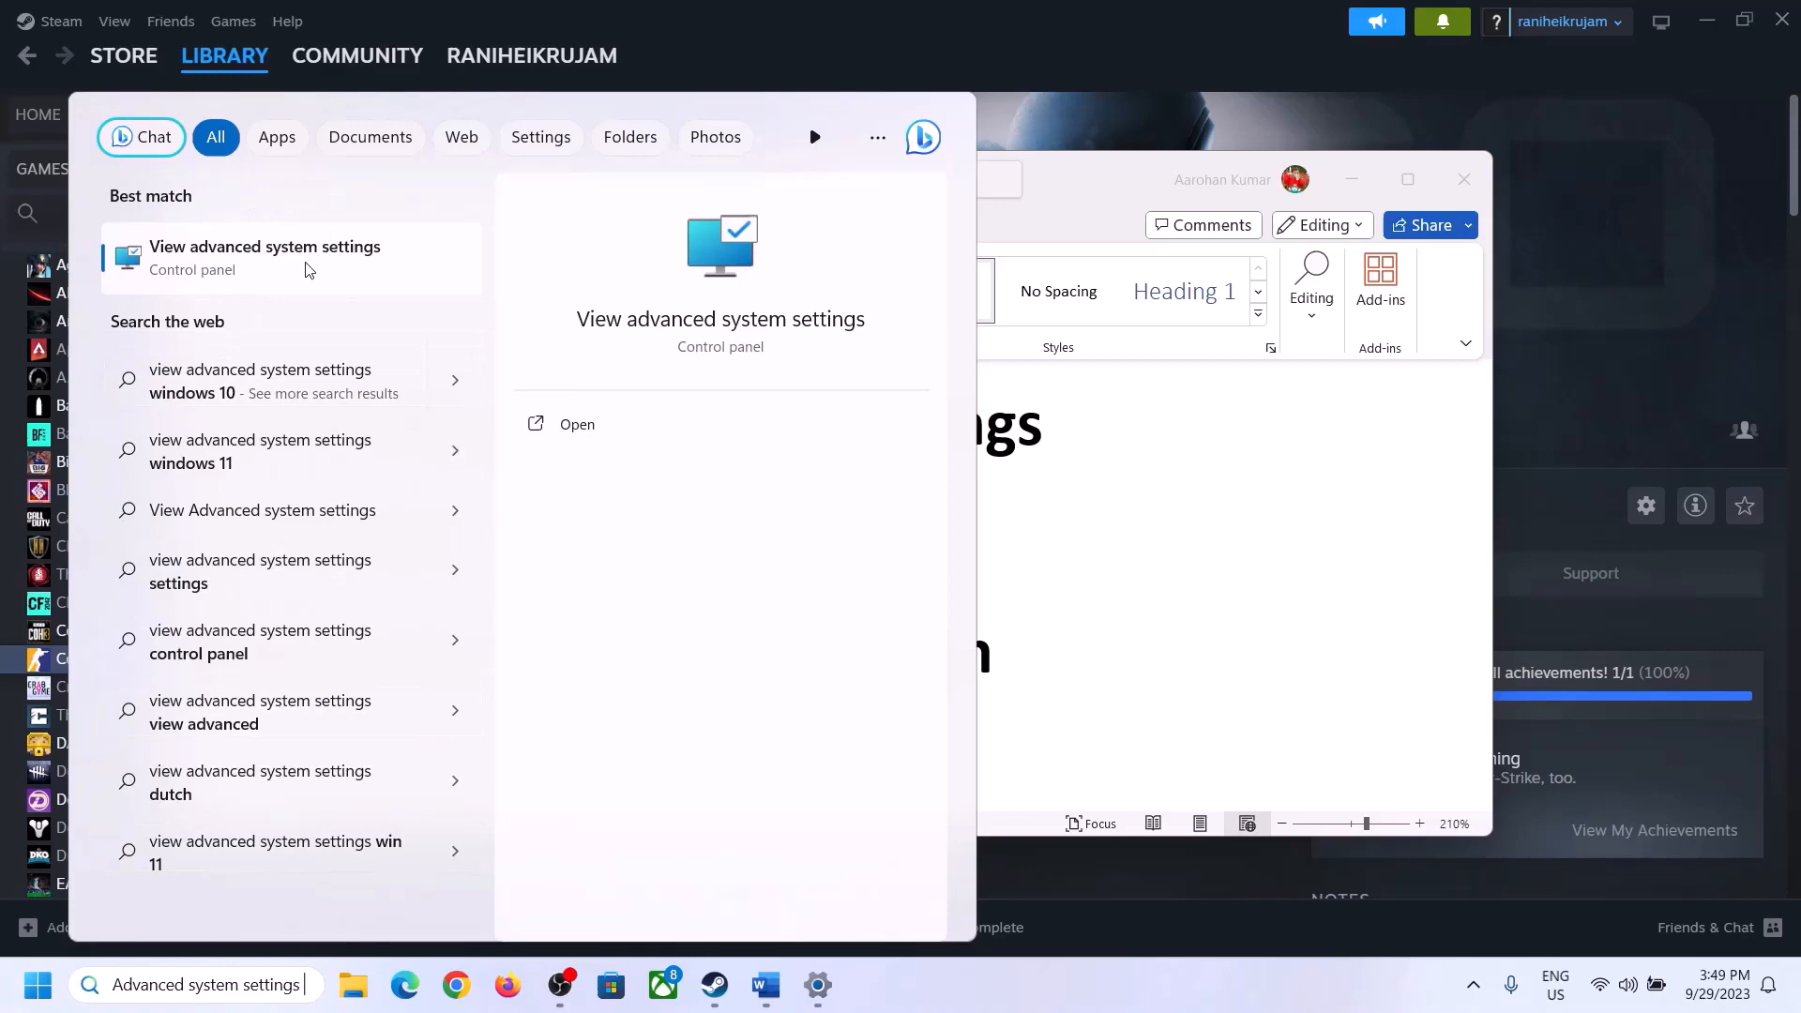
{"action": "left_click", "coordinate": [258, 272]}
{"action": "left_click_drag", "start_coordinate": [372, 183], "coordinate": [802, 325]}
- Open the virtual memory settings from the performance options, turn off automatic paging file management, and choose a custom size for drive C
{"action": "left_click", "coordinate": [1008, 474]}
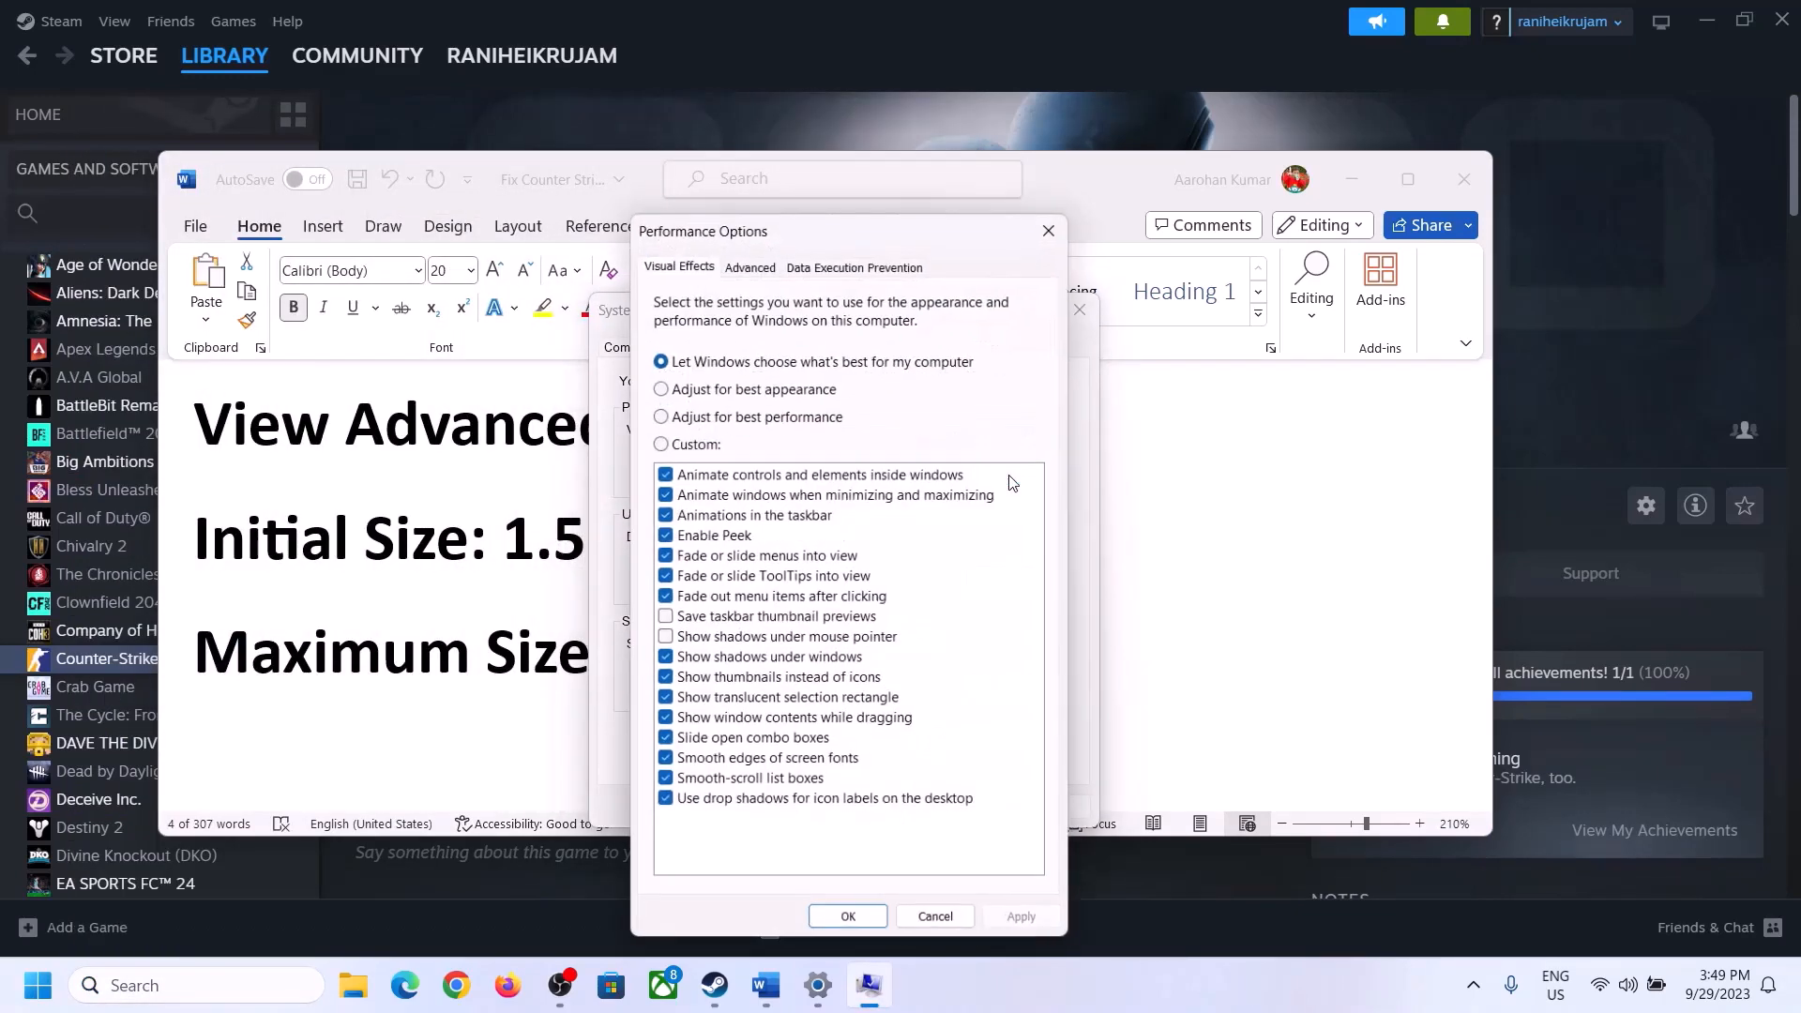
{"action": "left_click", "coordinate": [751, 263]}
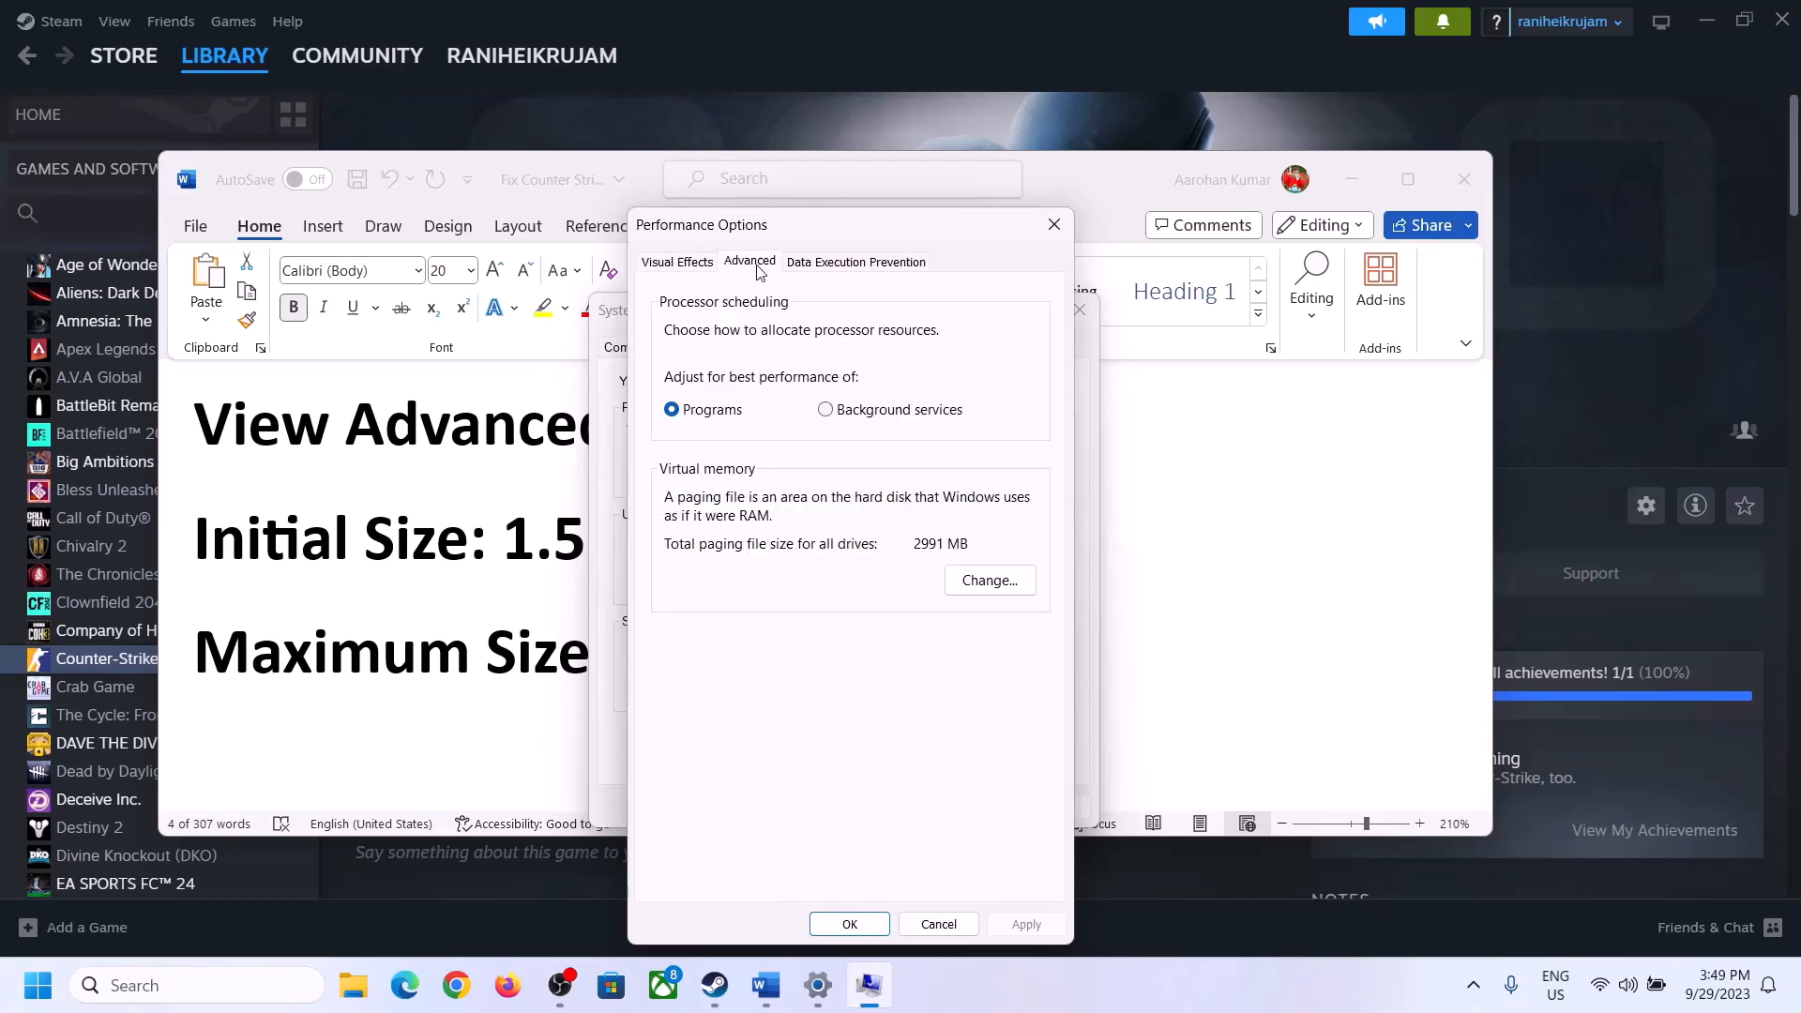
{"action": "left_click", "coordinate": [996, 579]}
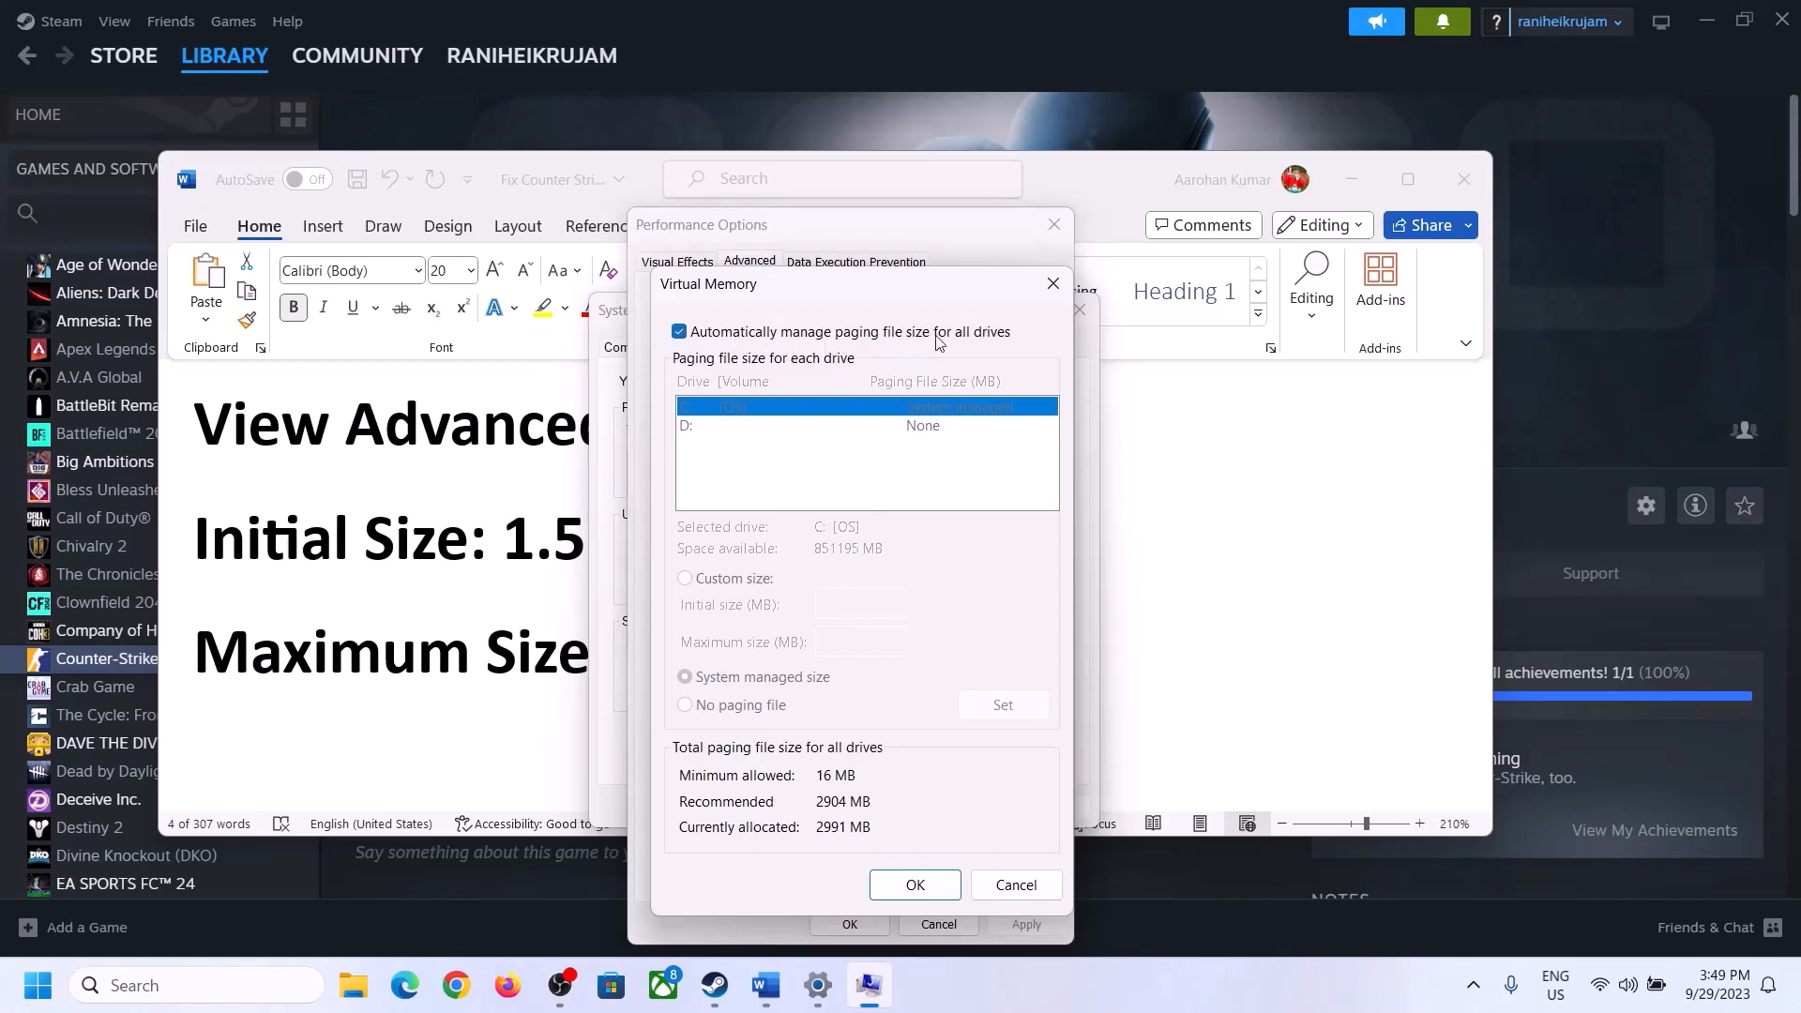
{"action": "left_click", "coordinate": [679, 332]}
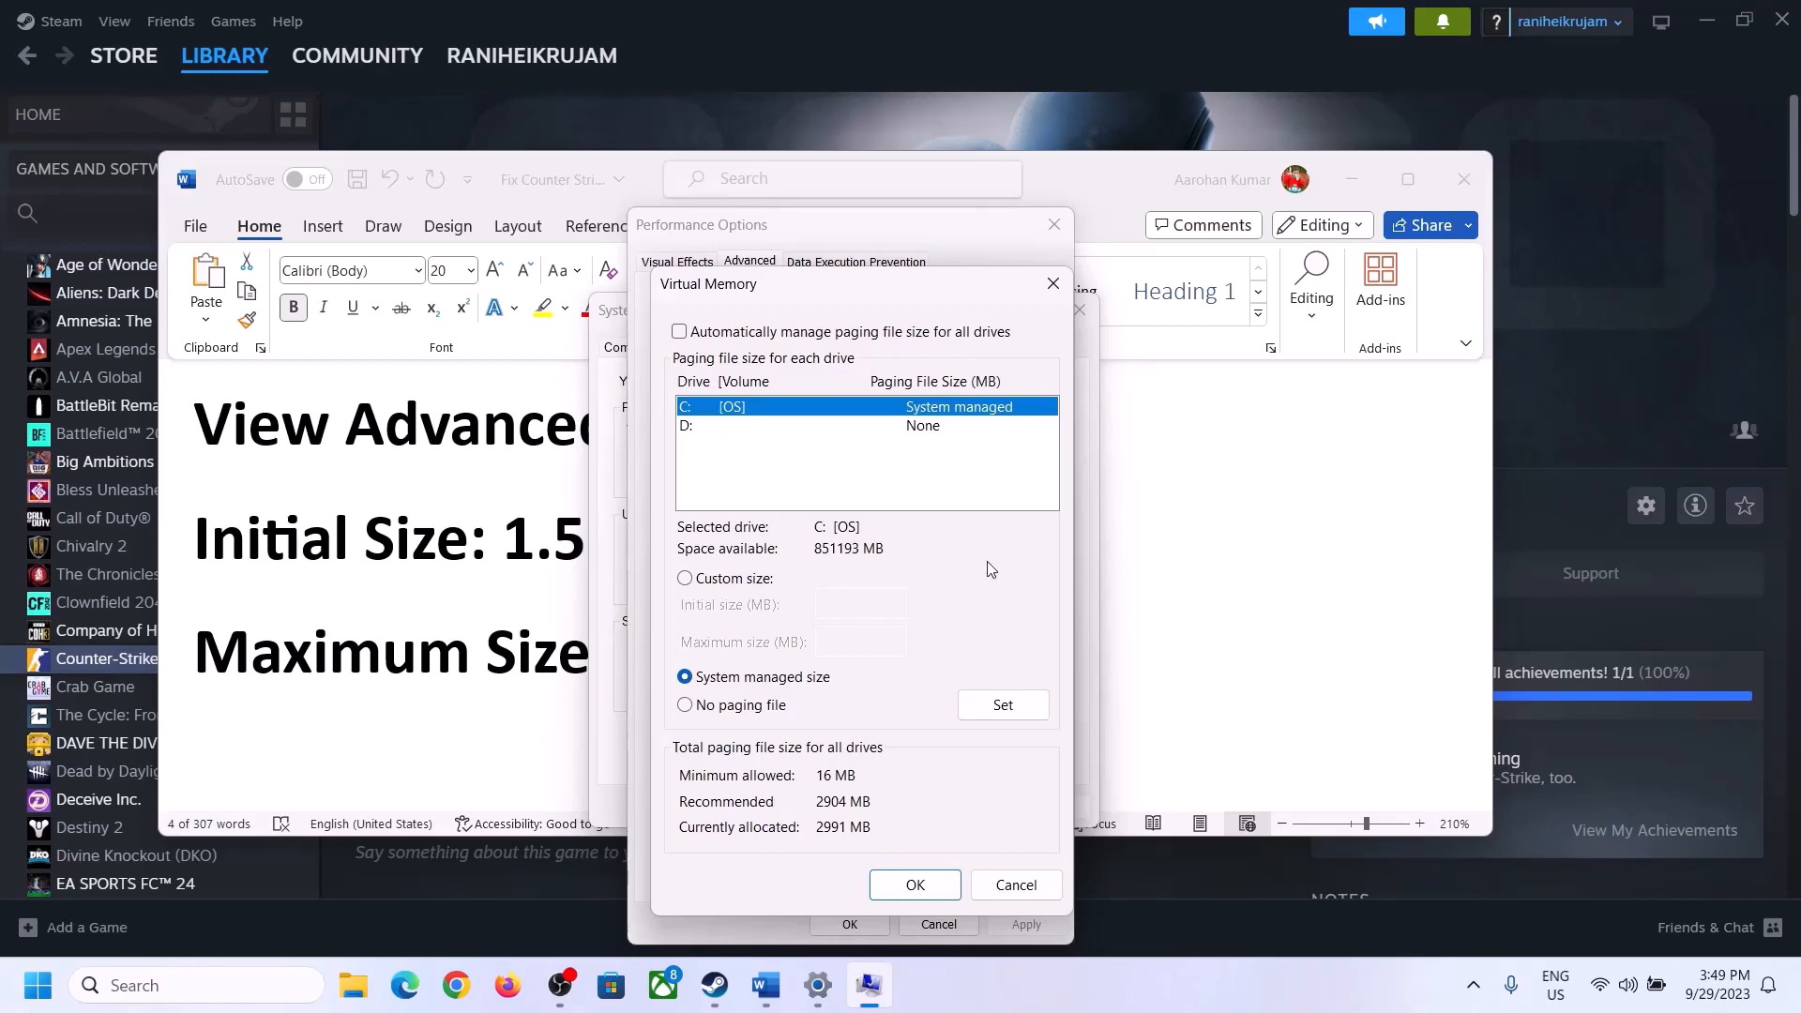
{"action": "left_click", "coordinate": [685, 580]}
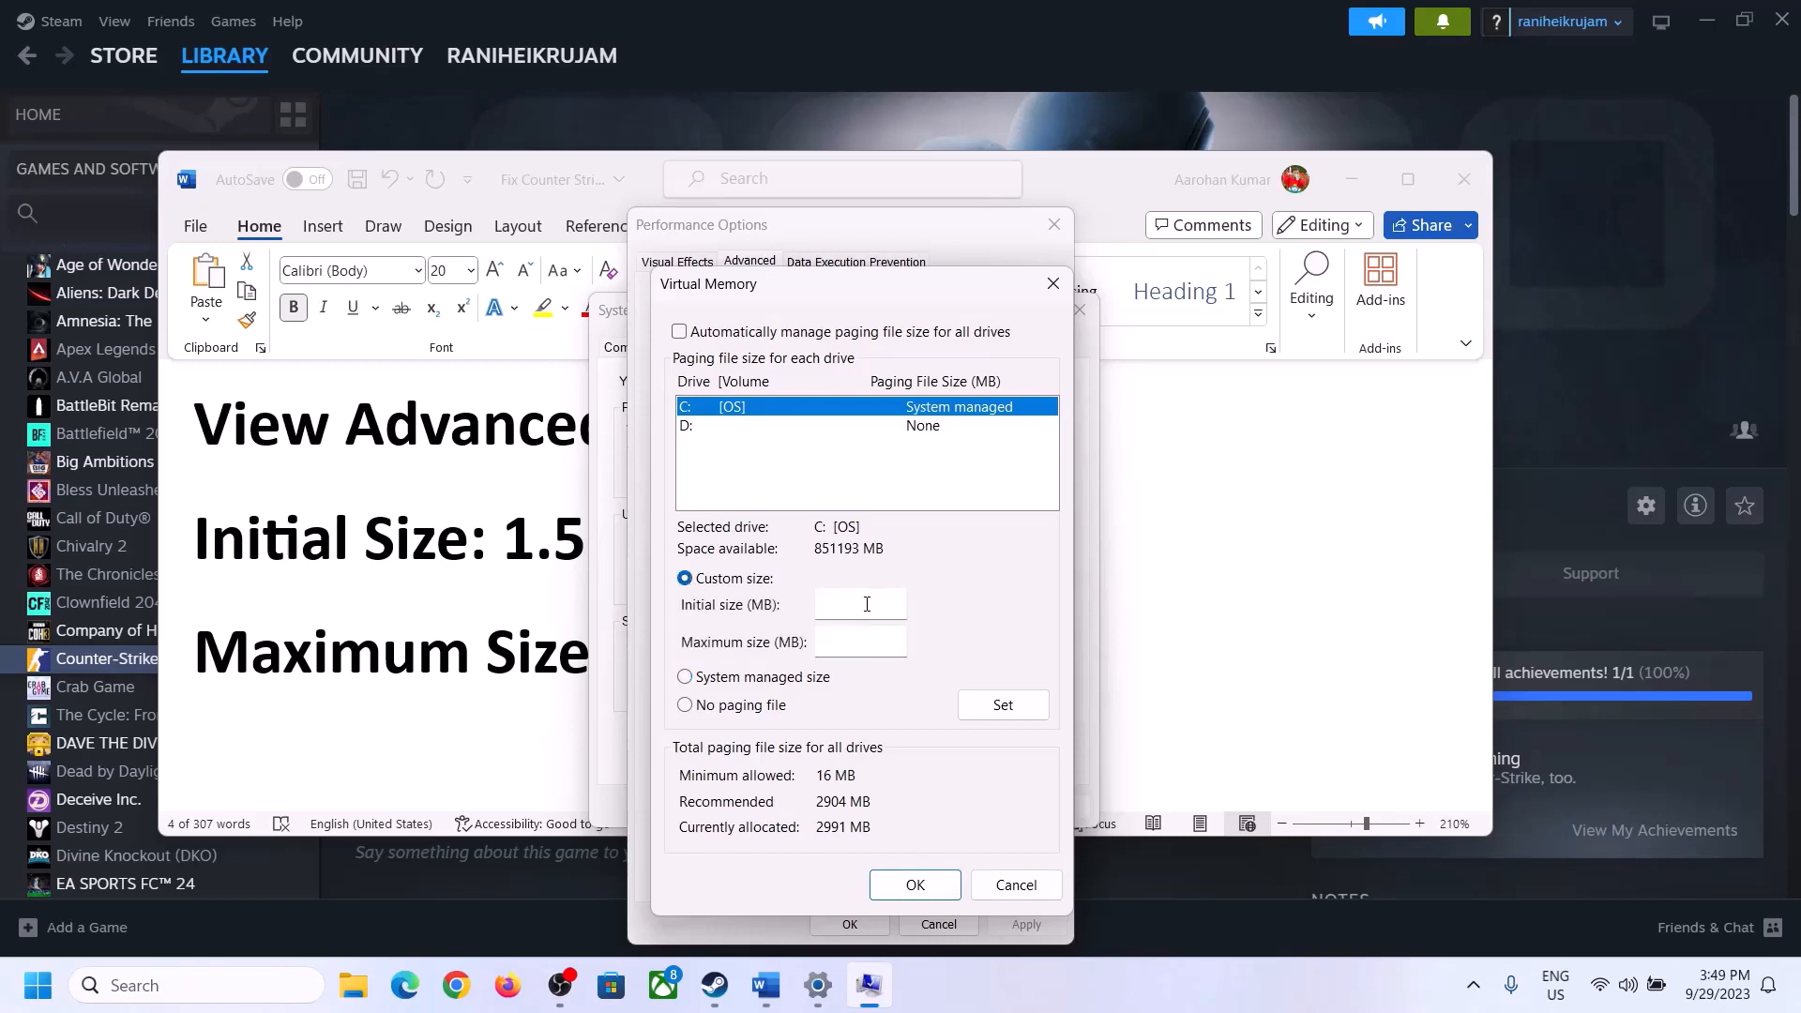
- Highlight the 1.5 x Total Ram formula in Word and look up the installed RAM on the Settings About page
{"action": "left_click", "coordinate": [524, 550]}
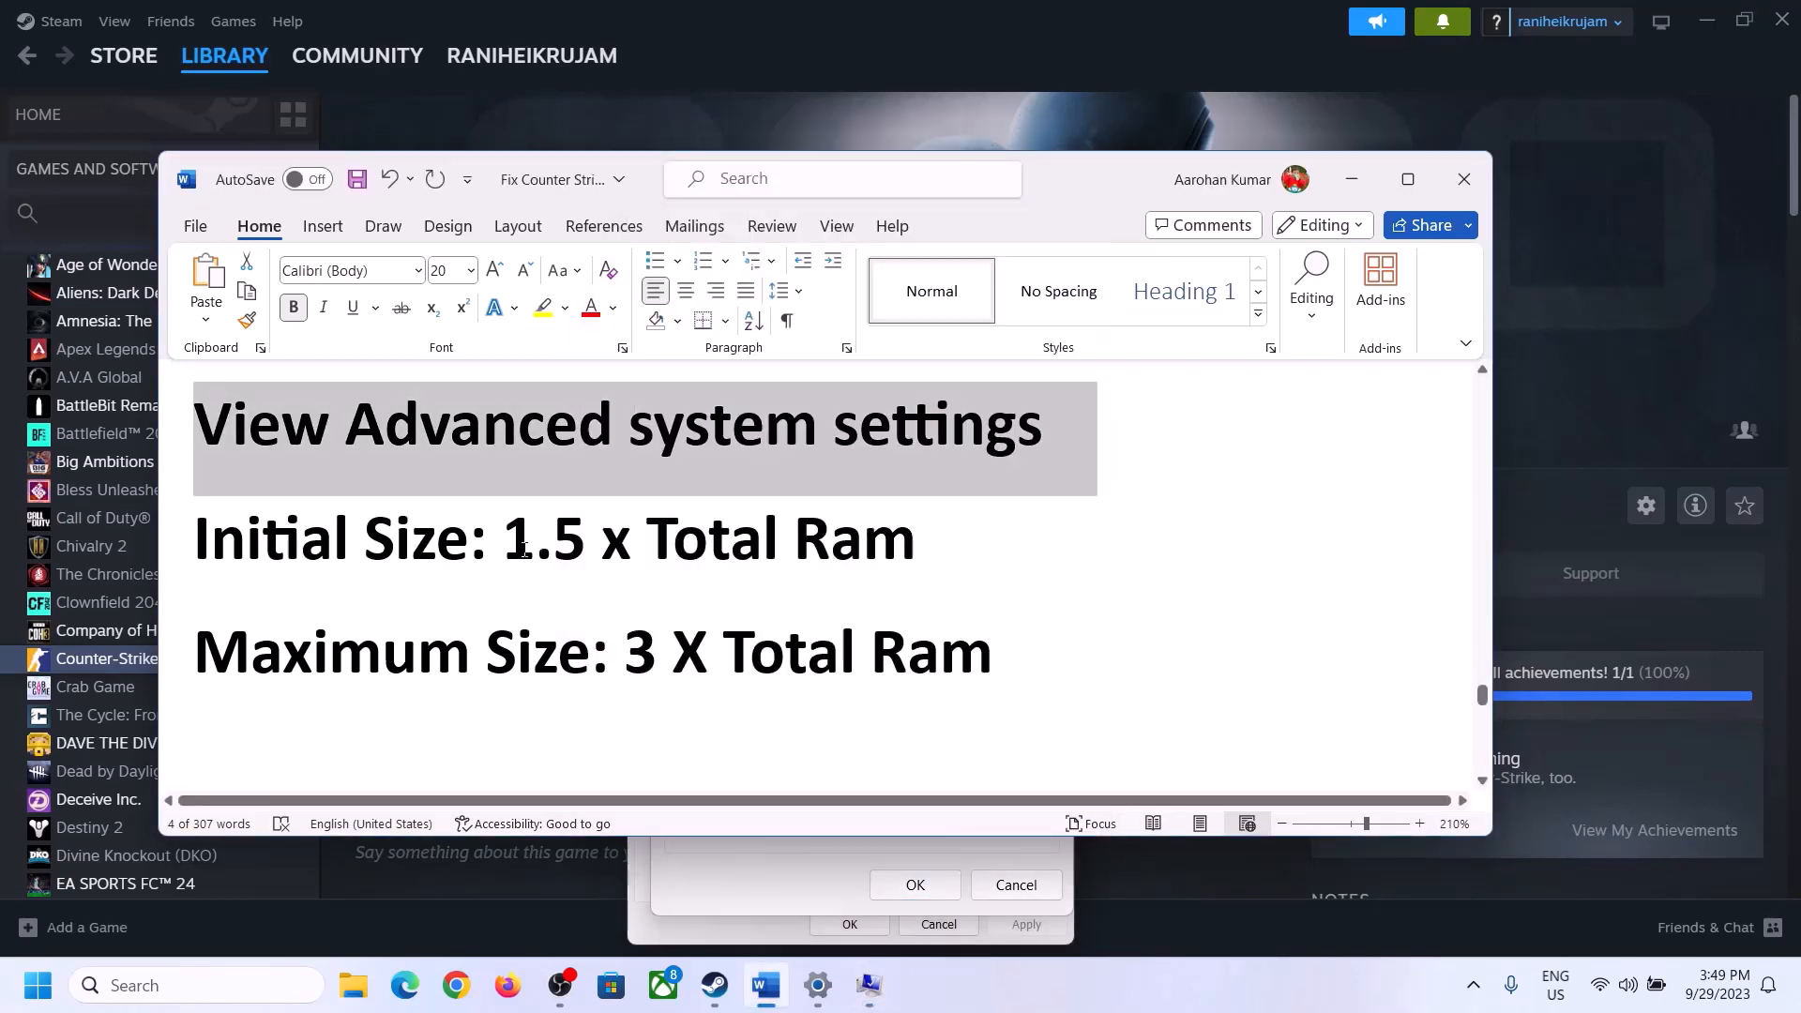
{"action": "left_click_drag", "start_coordinate": [524, 551], "coordinate": [834, 561]}
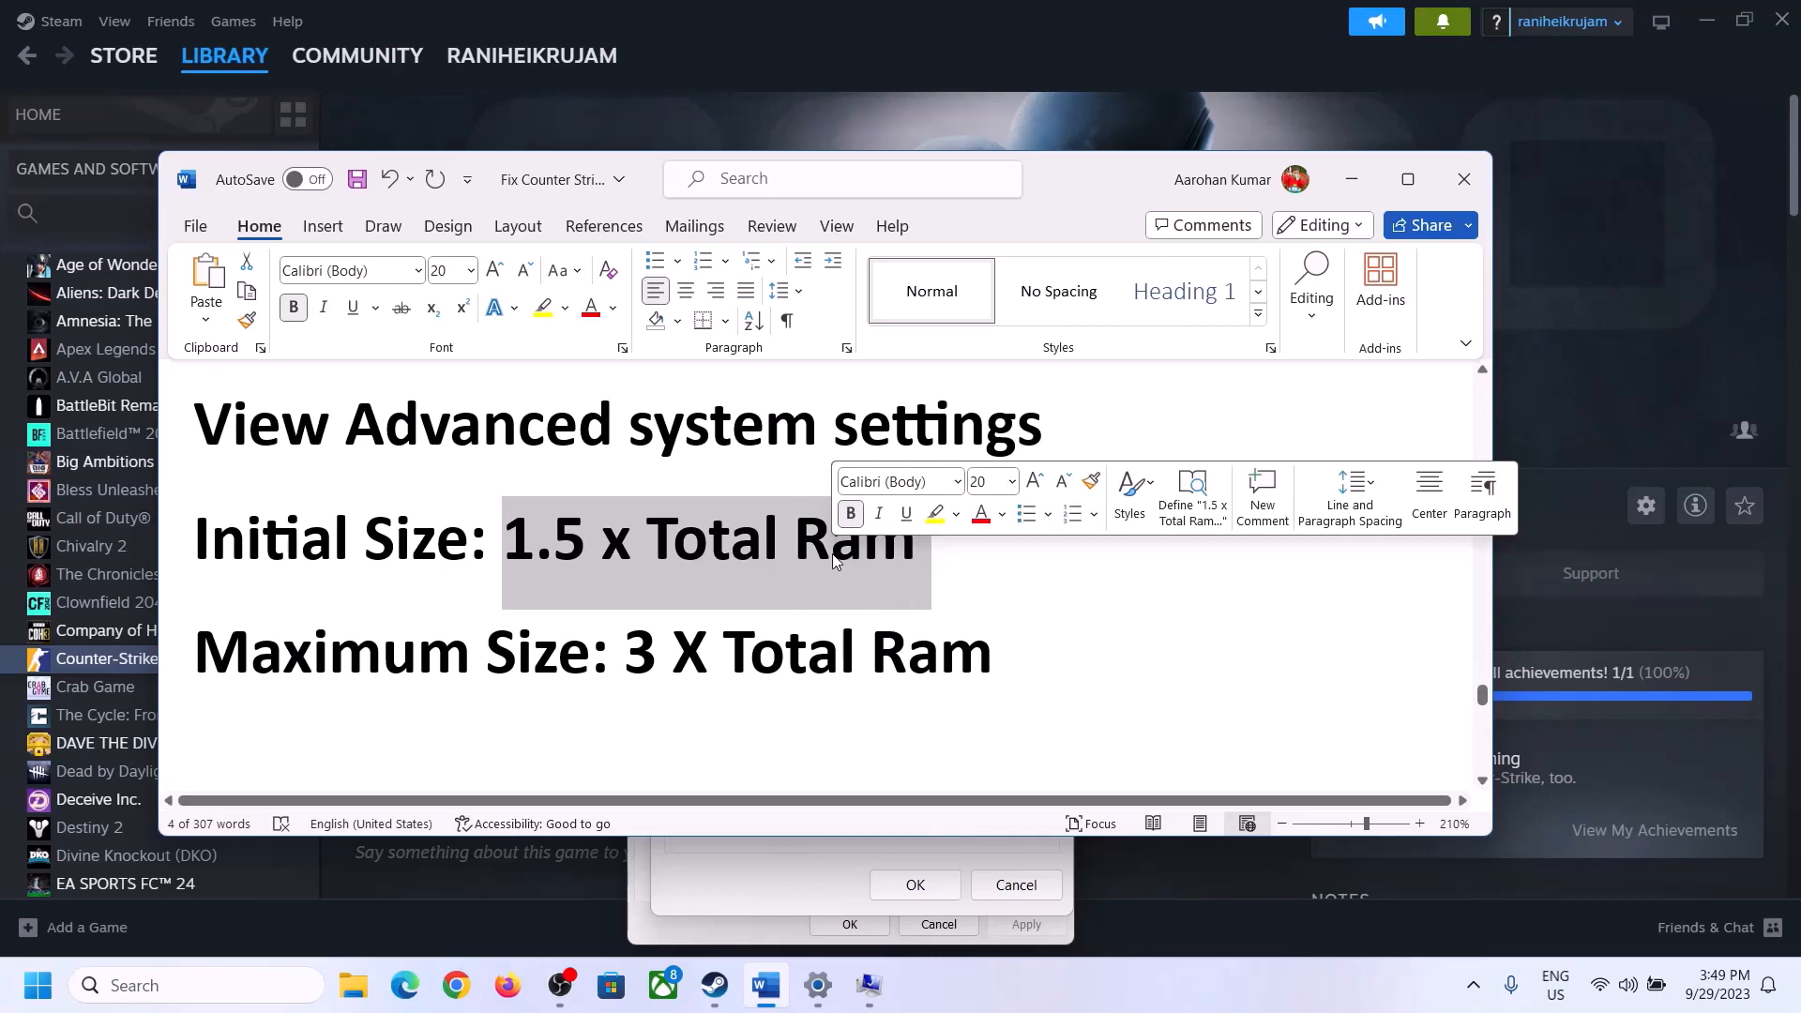
{"action": "left_click", "coordinate": [818, 989]}
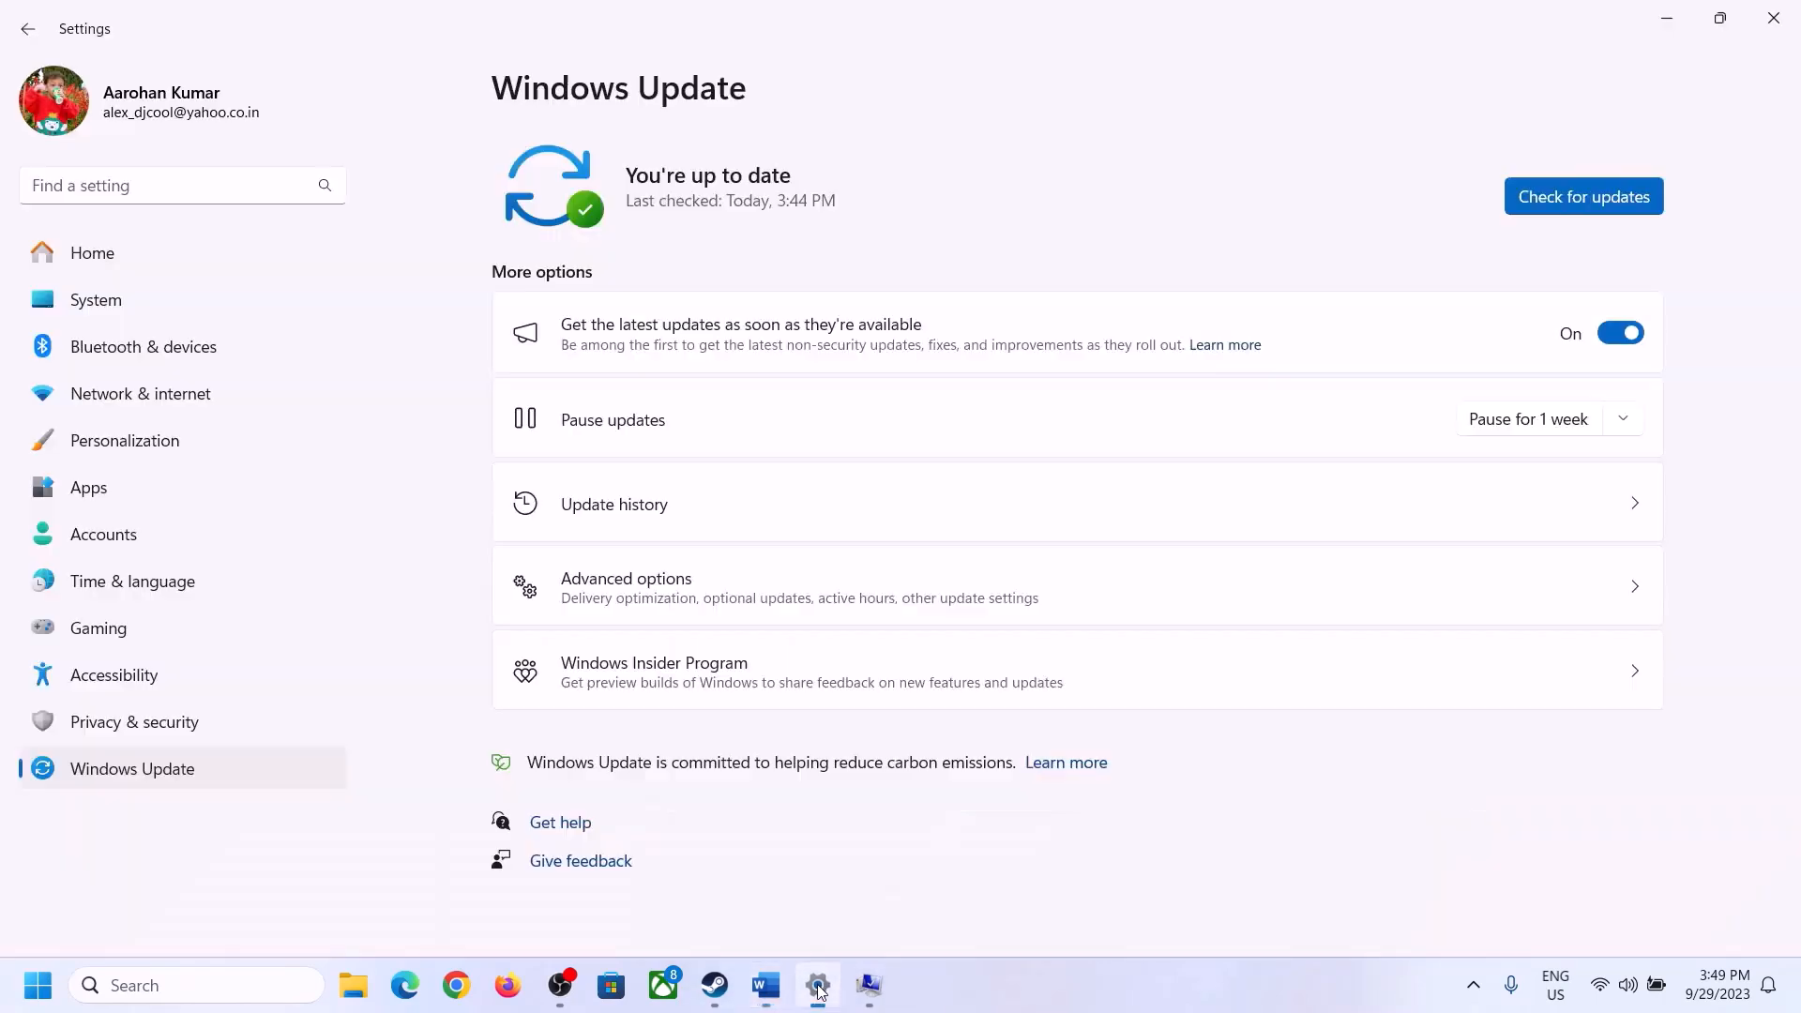
{"action": "left_click", "coordinate": [84, 302]}
{"action": "scroll", "coordinate": [619, 797], "scroll_direction": "down", "scroll_amount": 8}
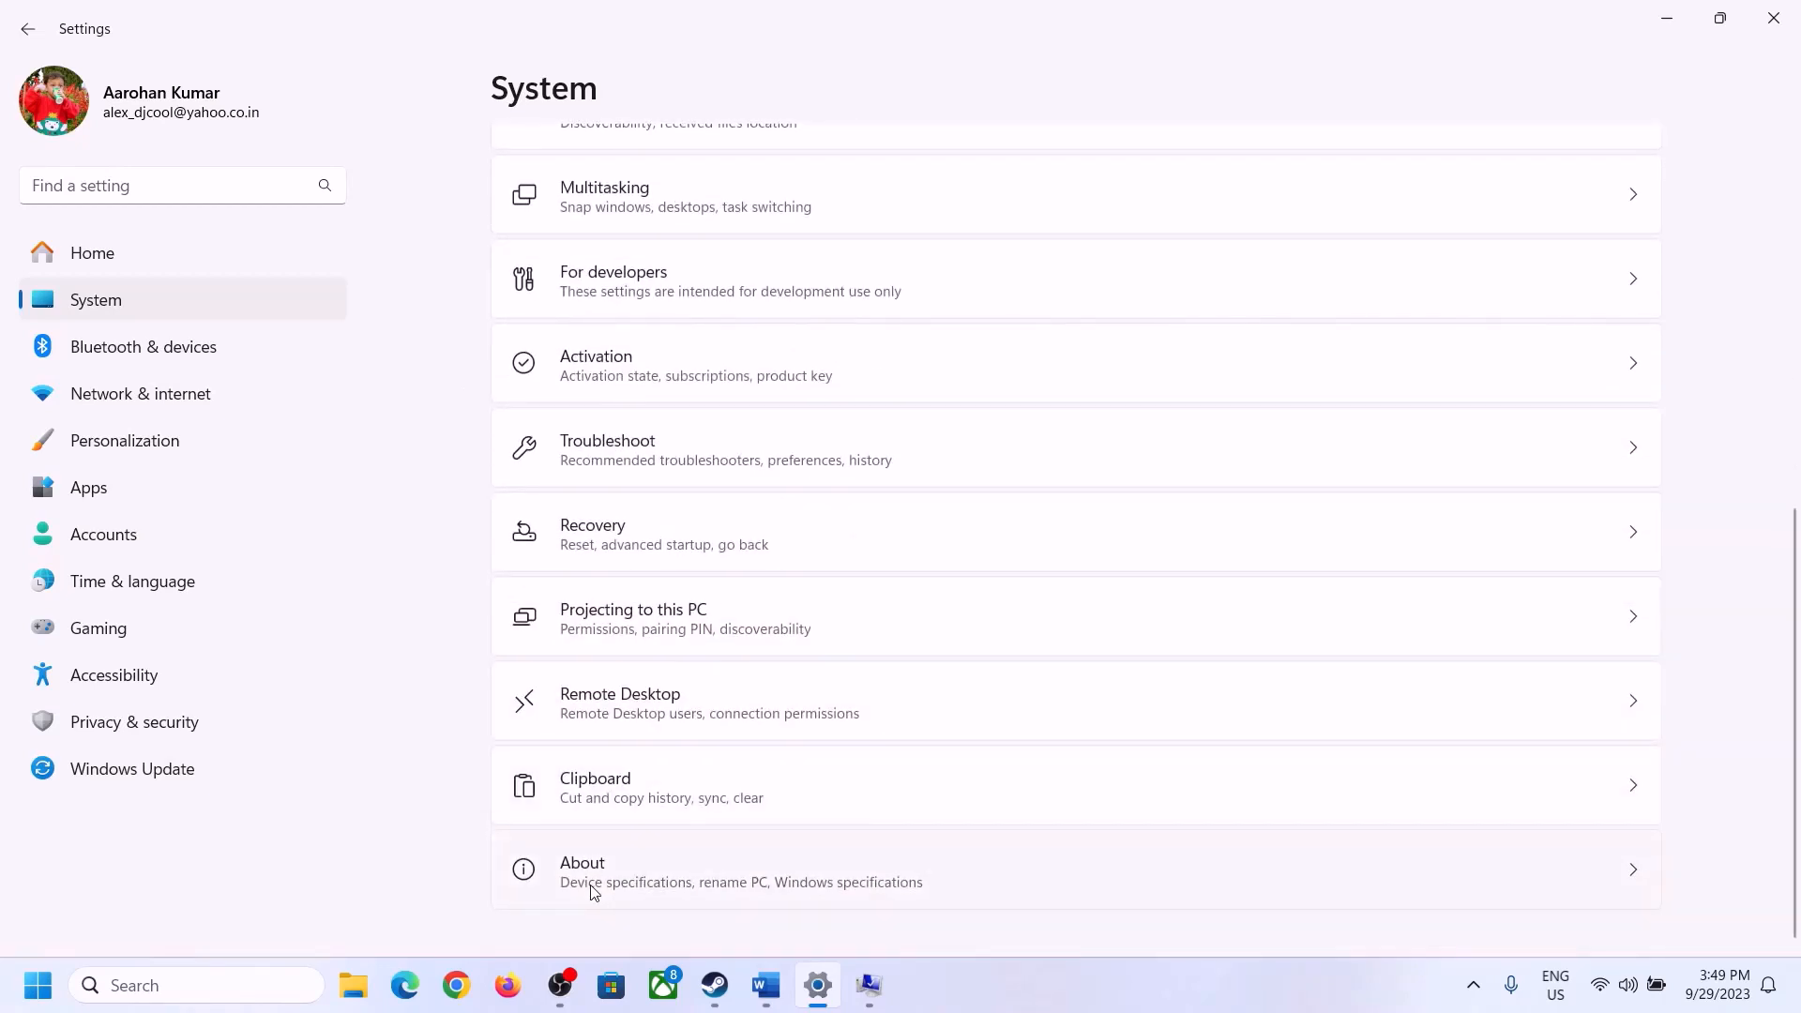
{"action": "left_click", "coordinate": [593, 889]}
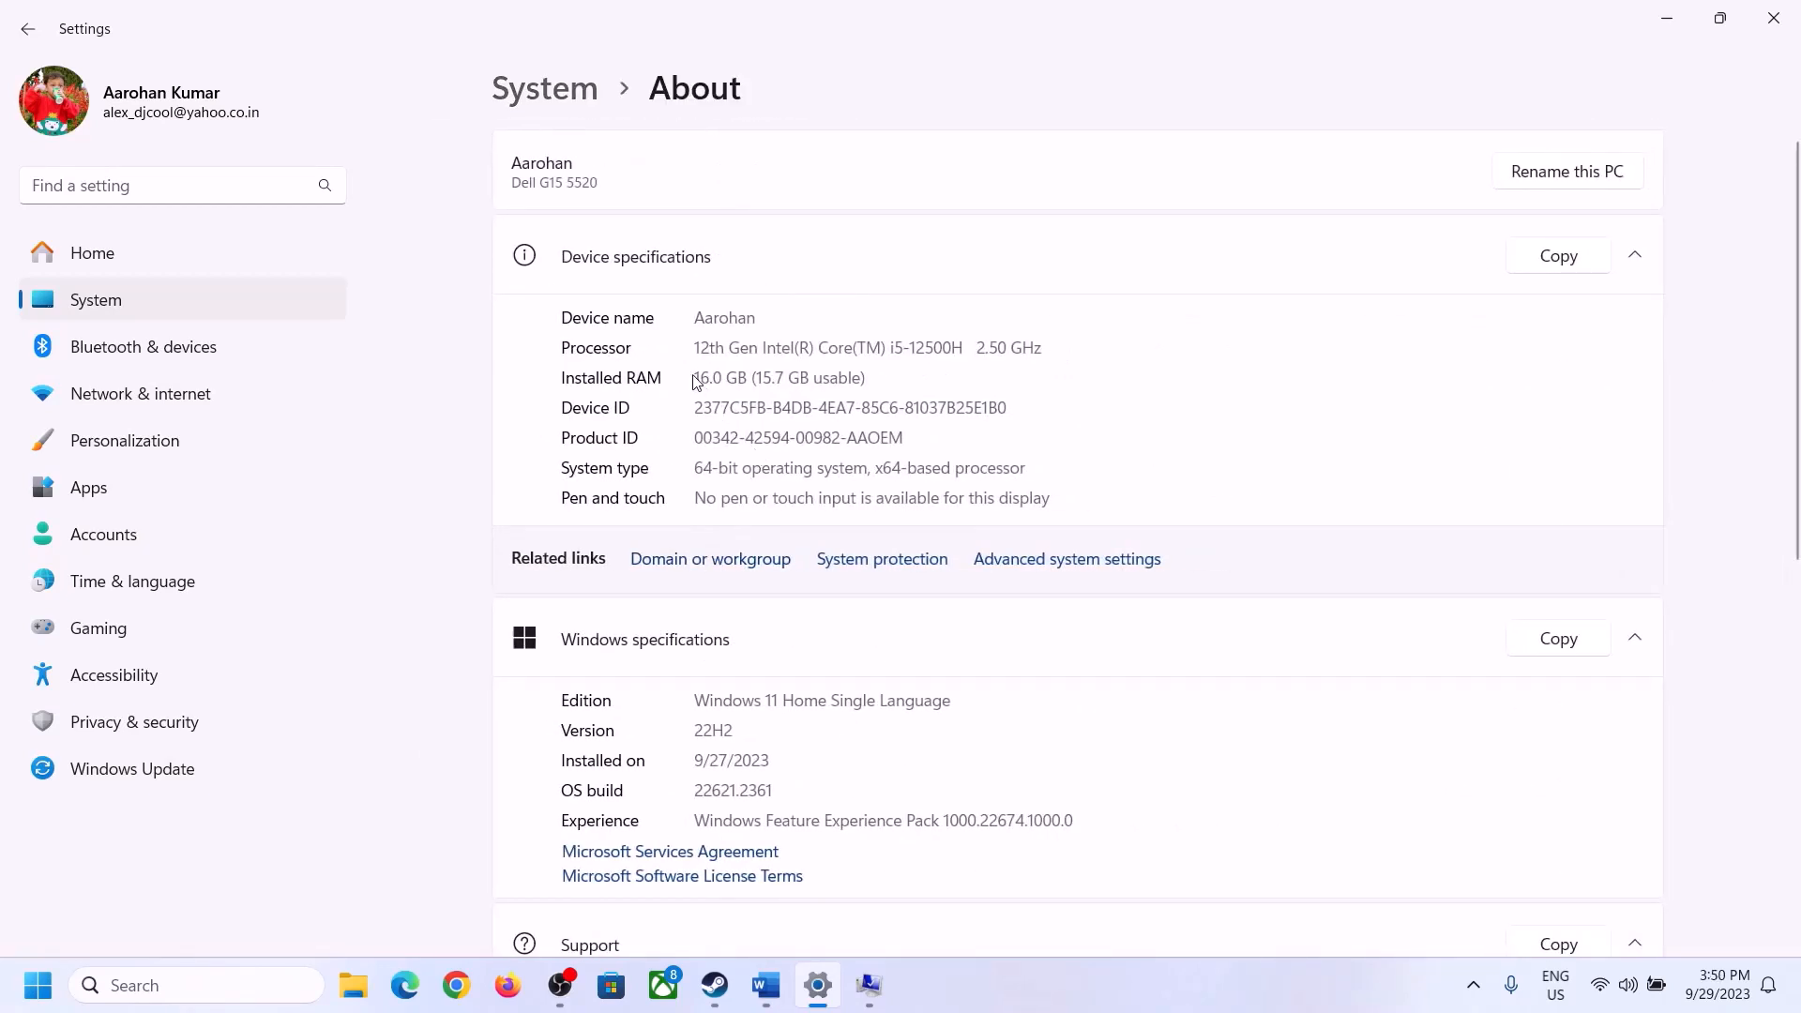
{"action": "left_click_drag", "start_coordinate": [716, 376], "coordinate": [704, 377]}
{"action": "left_click", "coordinate": [708, 376]}
{"action": "left_click_drag", "start_coordinate": [711, 368], "coordinate": [686, 369]}
- Launch Calculator with the Run command calc and place it beside the Virtual Memory dialog, with the Word sizing formulas in view
{"action": "left_click", "coordinate": [868, 984]}
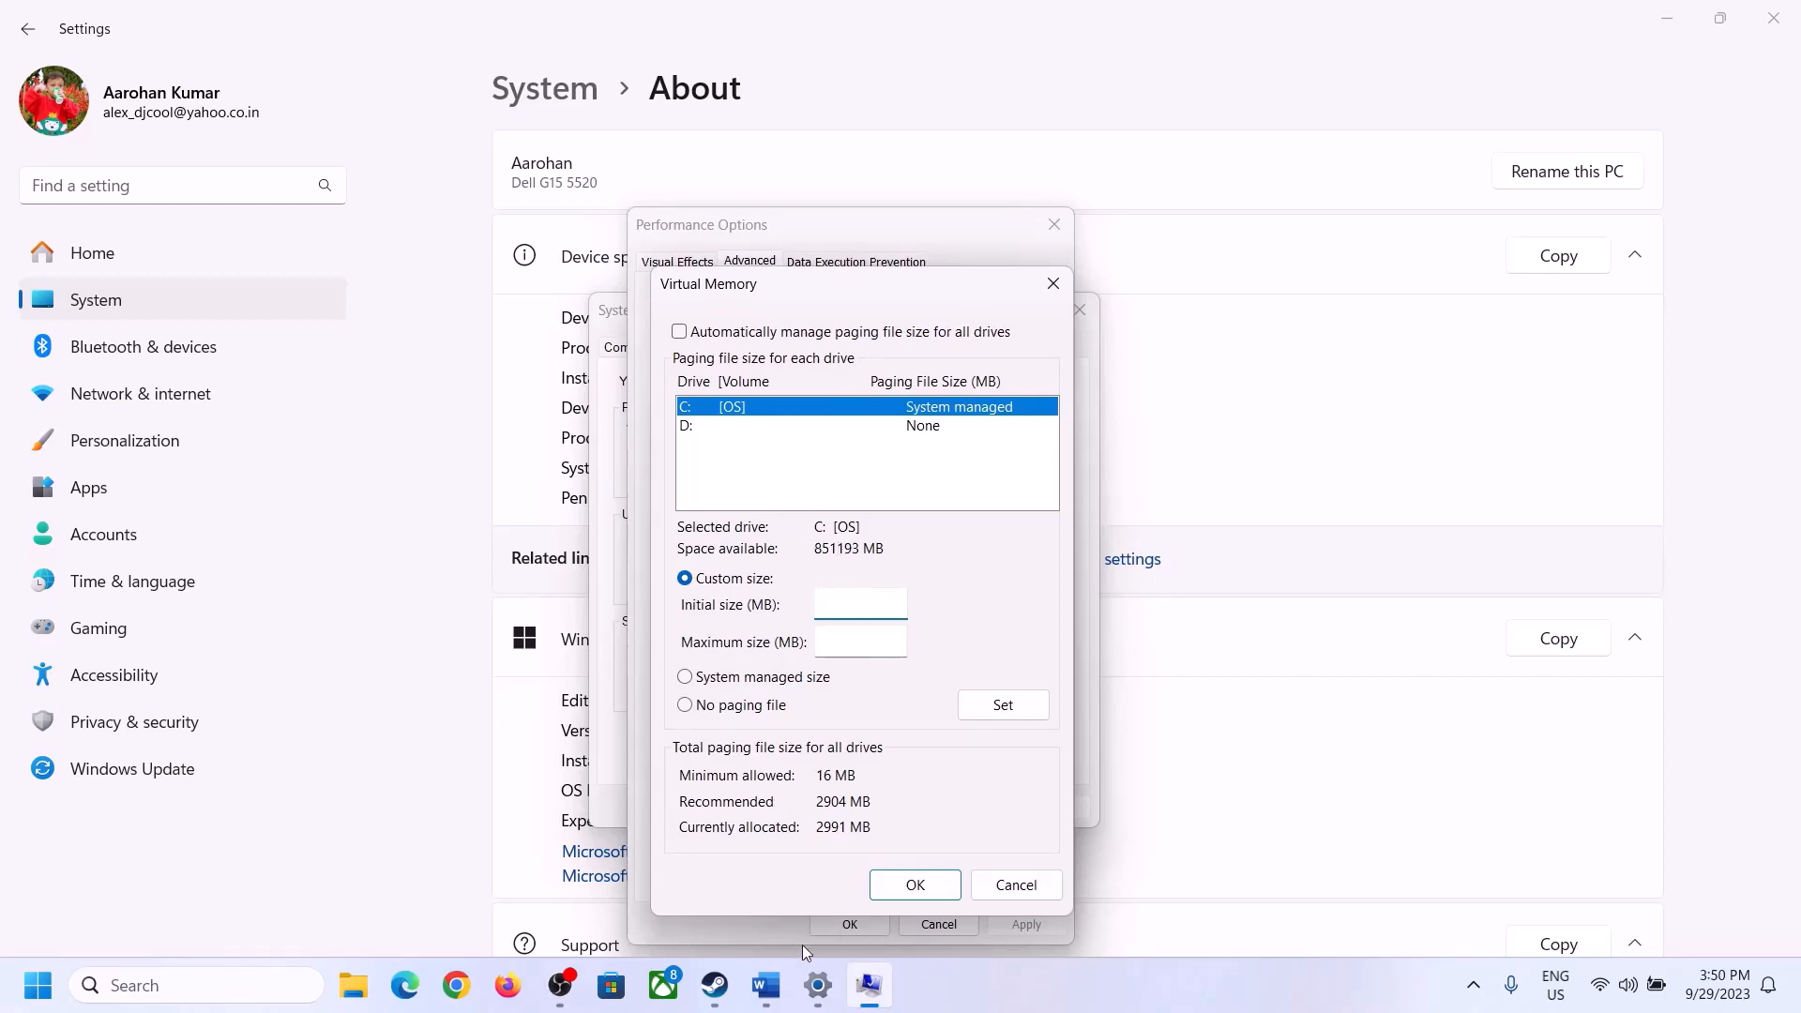
{"action": "mouse_move", "coordinate": [816, 984]}
{"action": "left_click", "coordinate": [812, 868]}
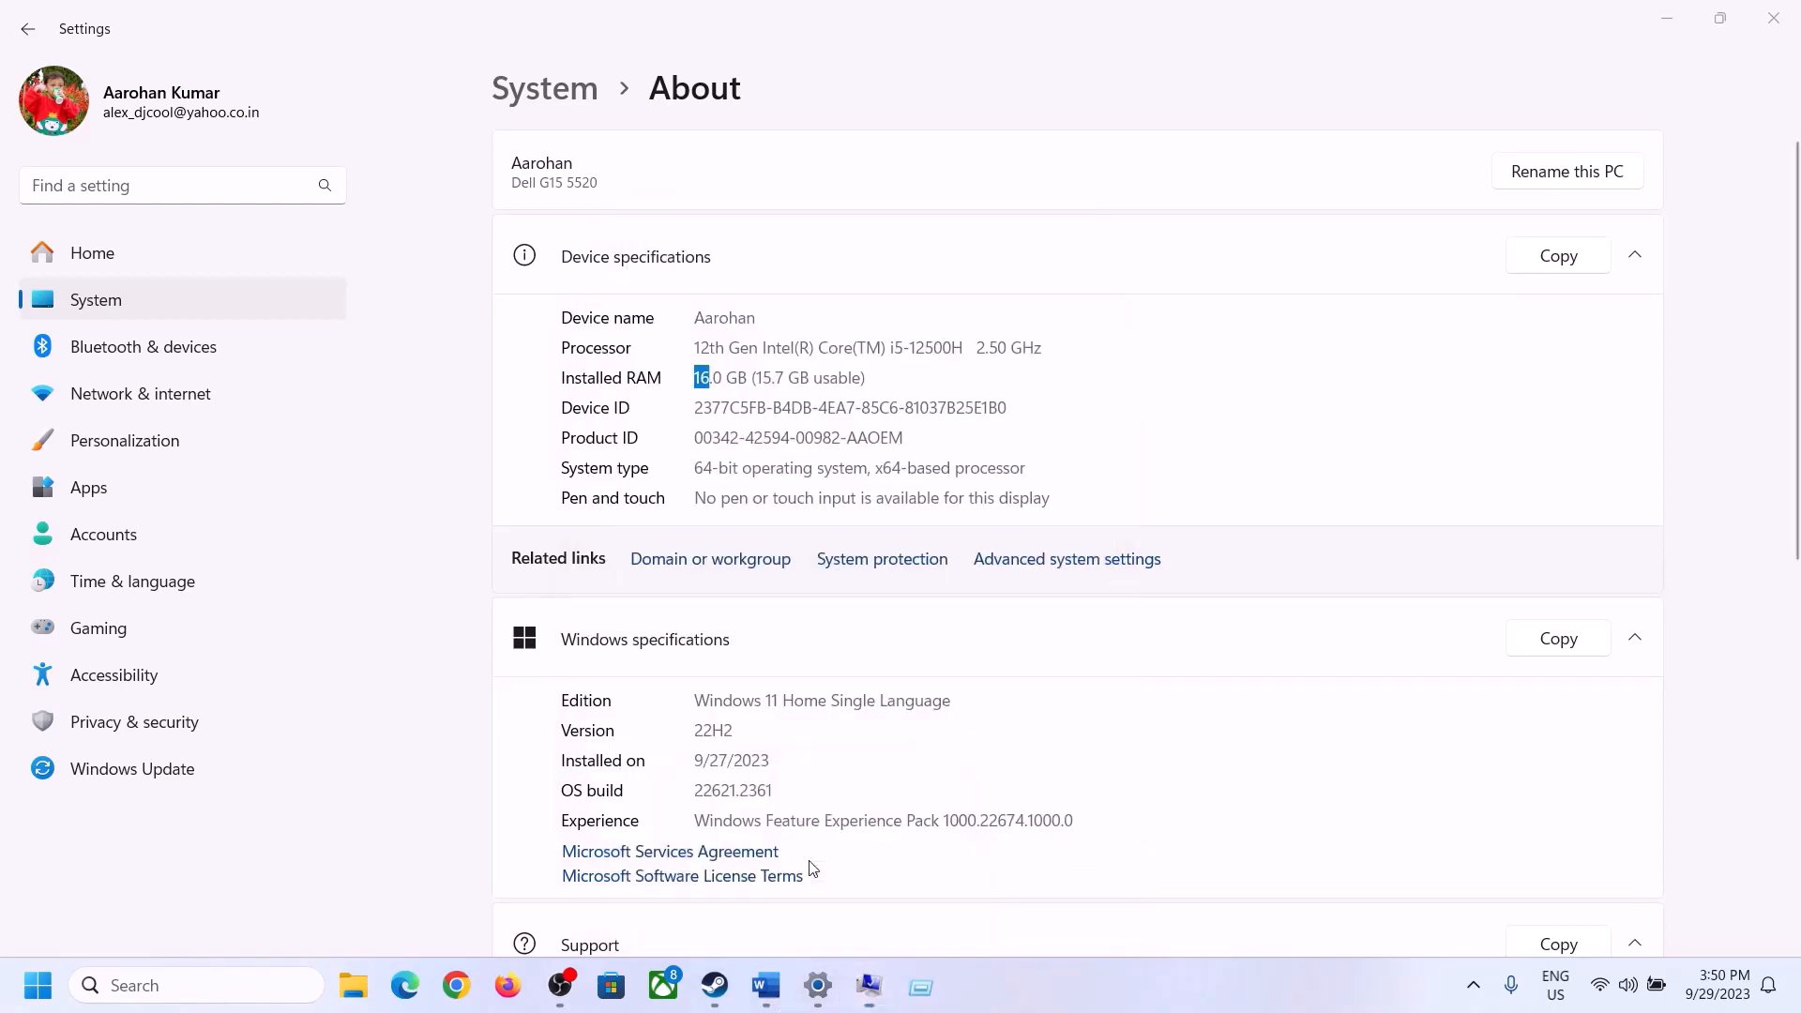
{"action": "key", "text": "super+r"}
{"action": "type", "text": "cal"}
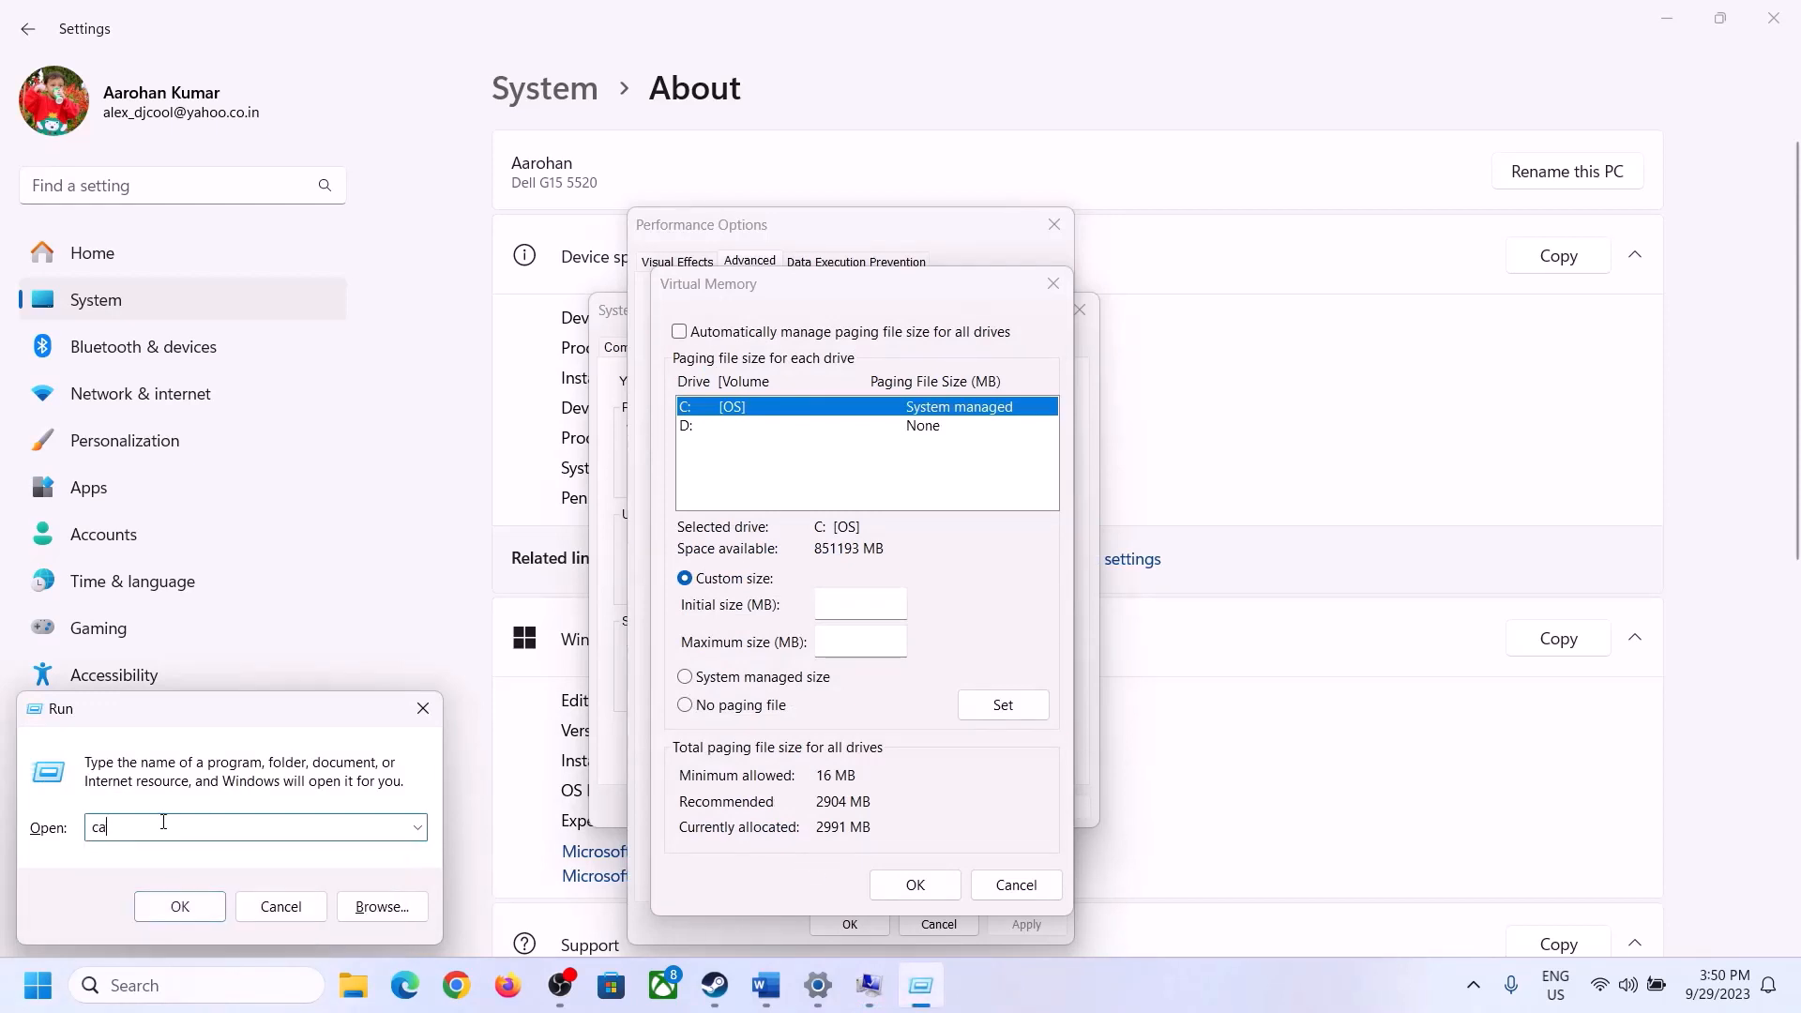
{"action": "left_click", "coordinate": [178, 906]}
{"action": "left_click_drag", "start_coordinate": [225, 34], "coordinate": [1315, 308]}
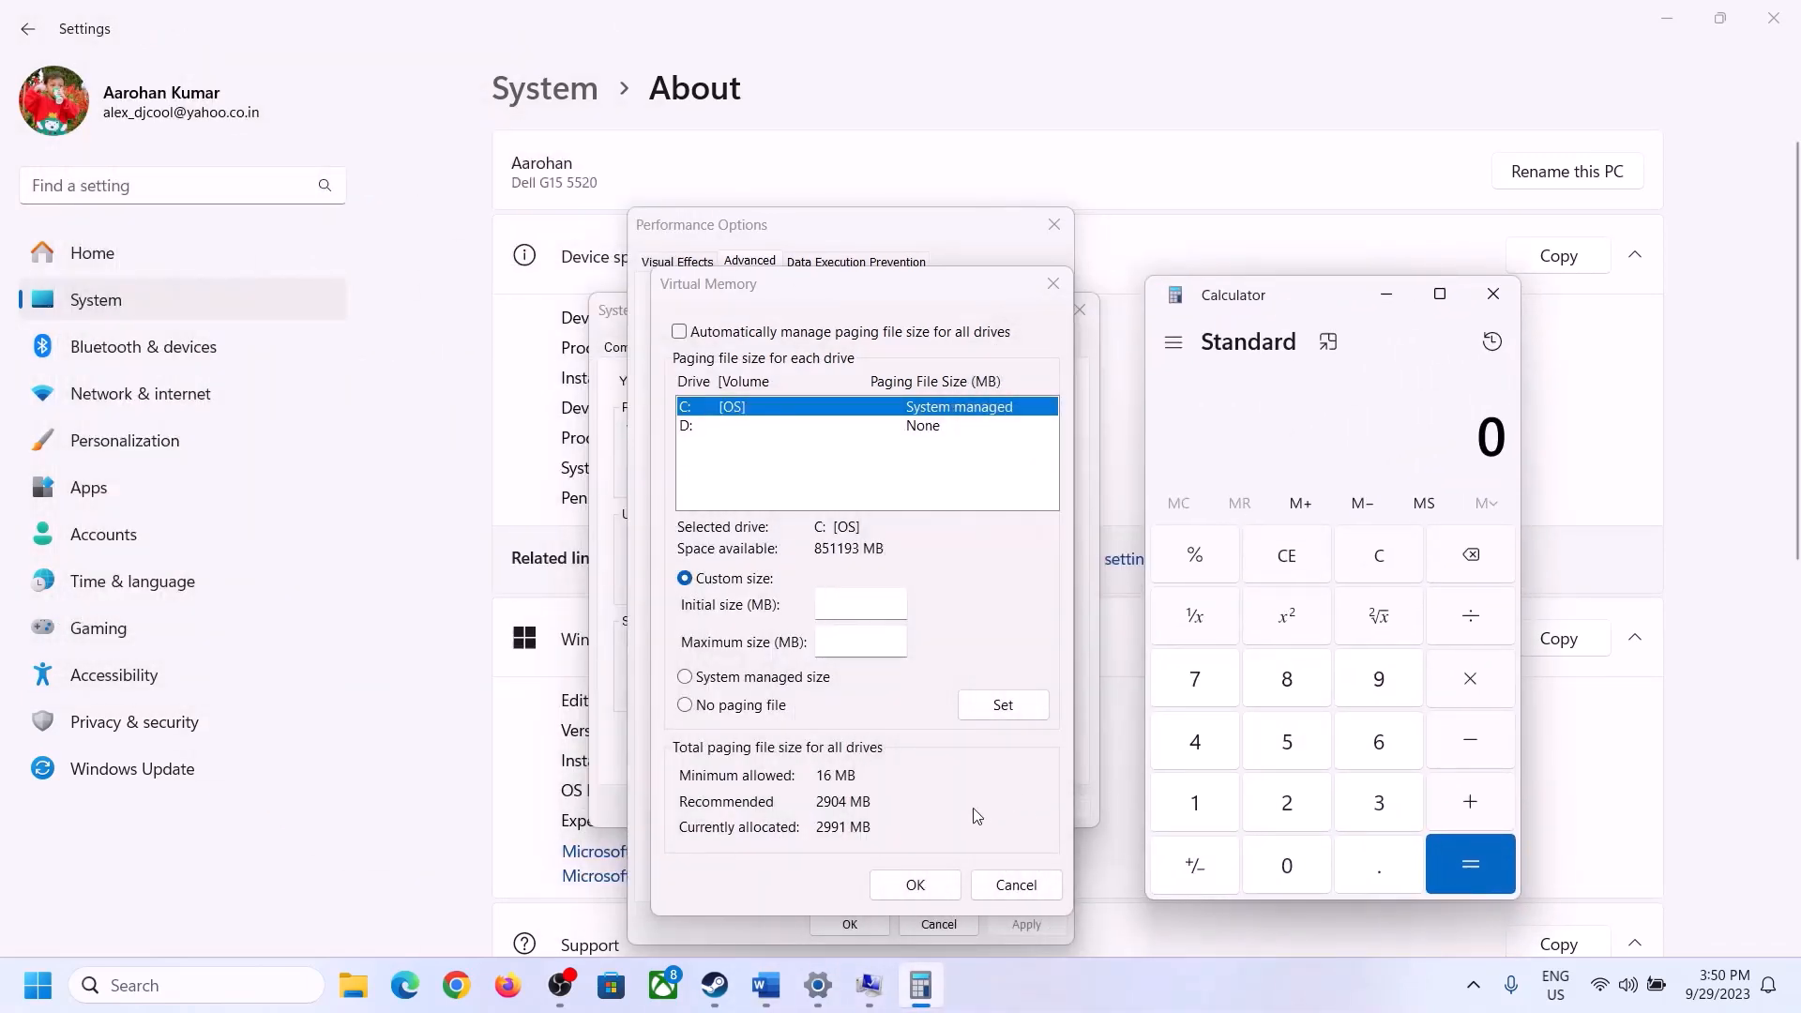
{"action": "left_click", "coordinate": [731, 844]}
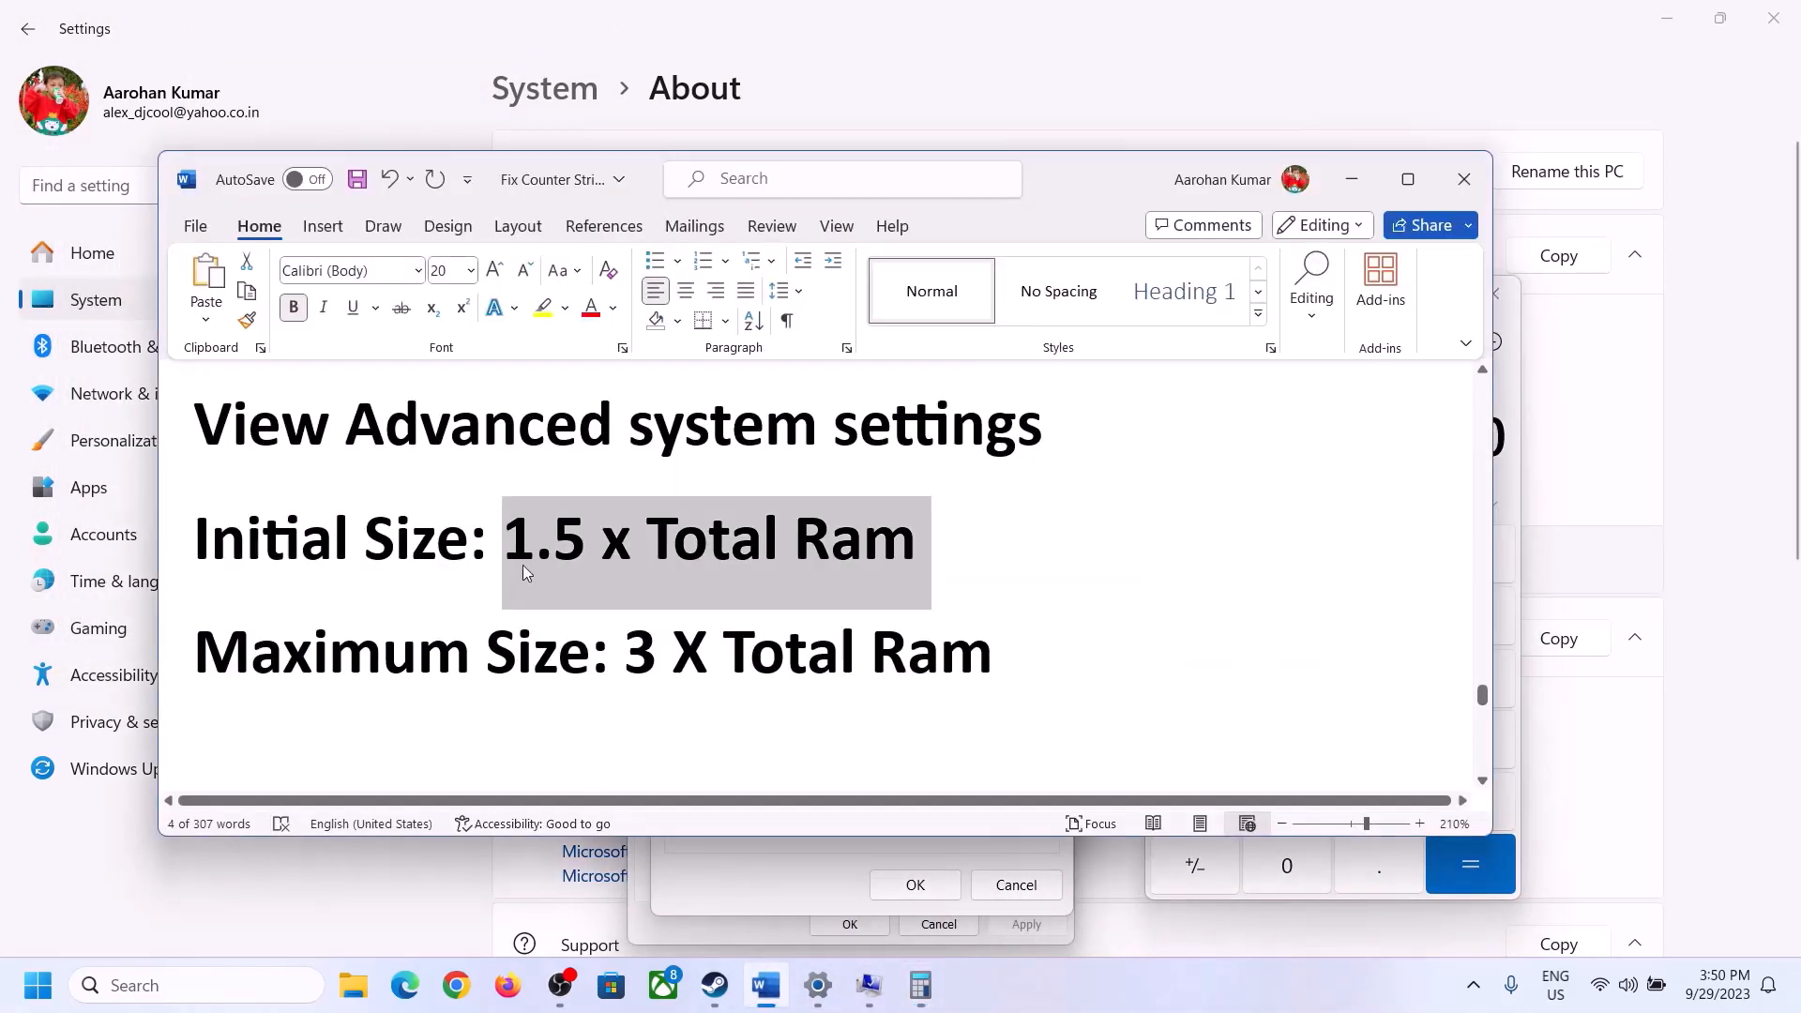
{"action": "left_click", "coordinate": [921, 985]}
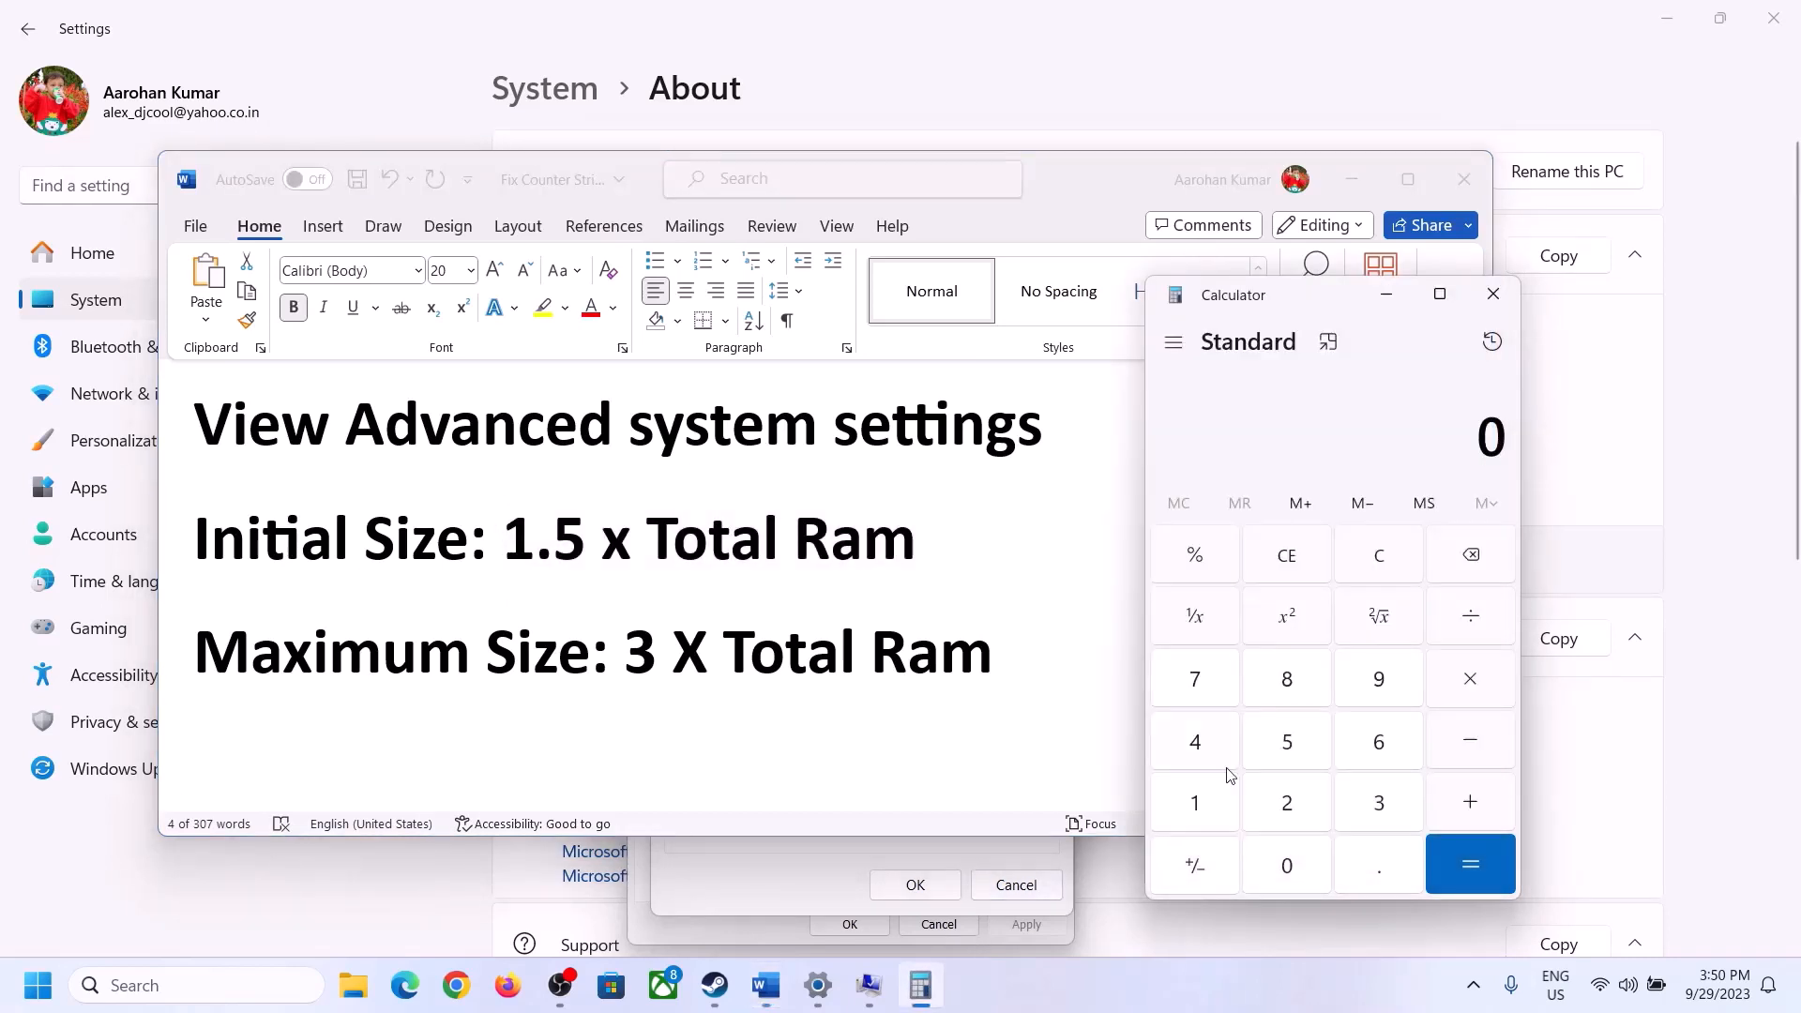
{"action": "left_click", "coordinate": [1195, 802]}
{"action": "left_click", "coordinate": [1373, 762]}
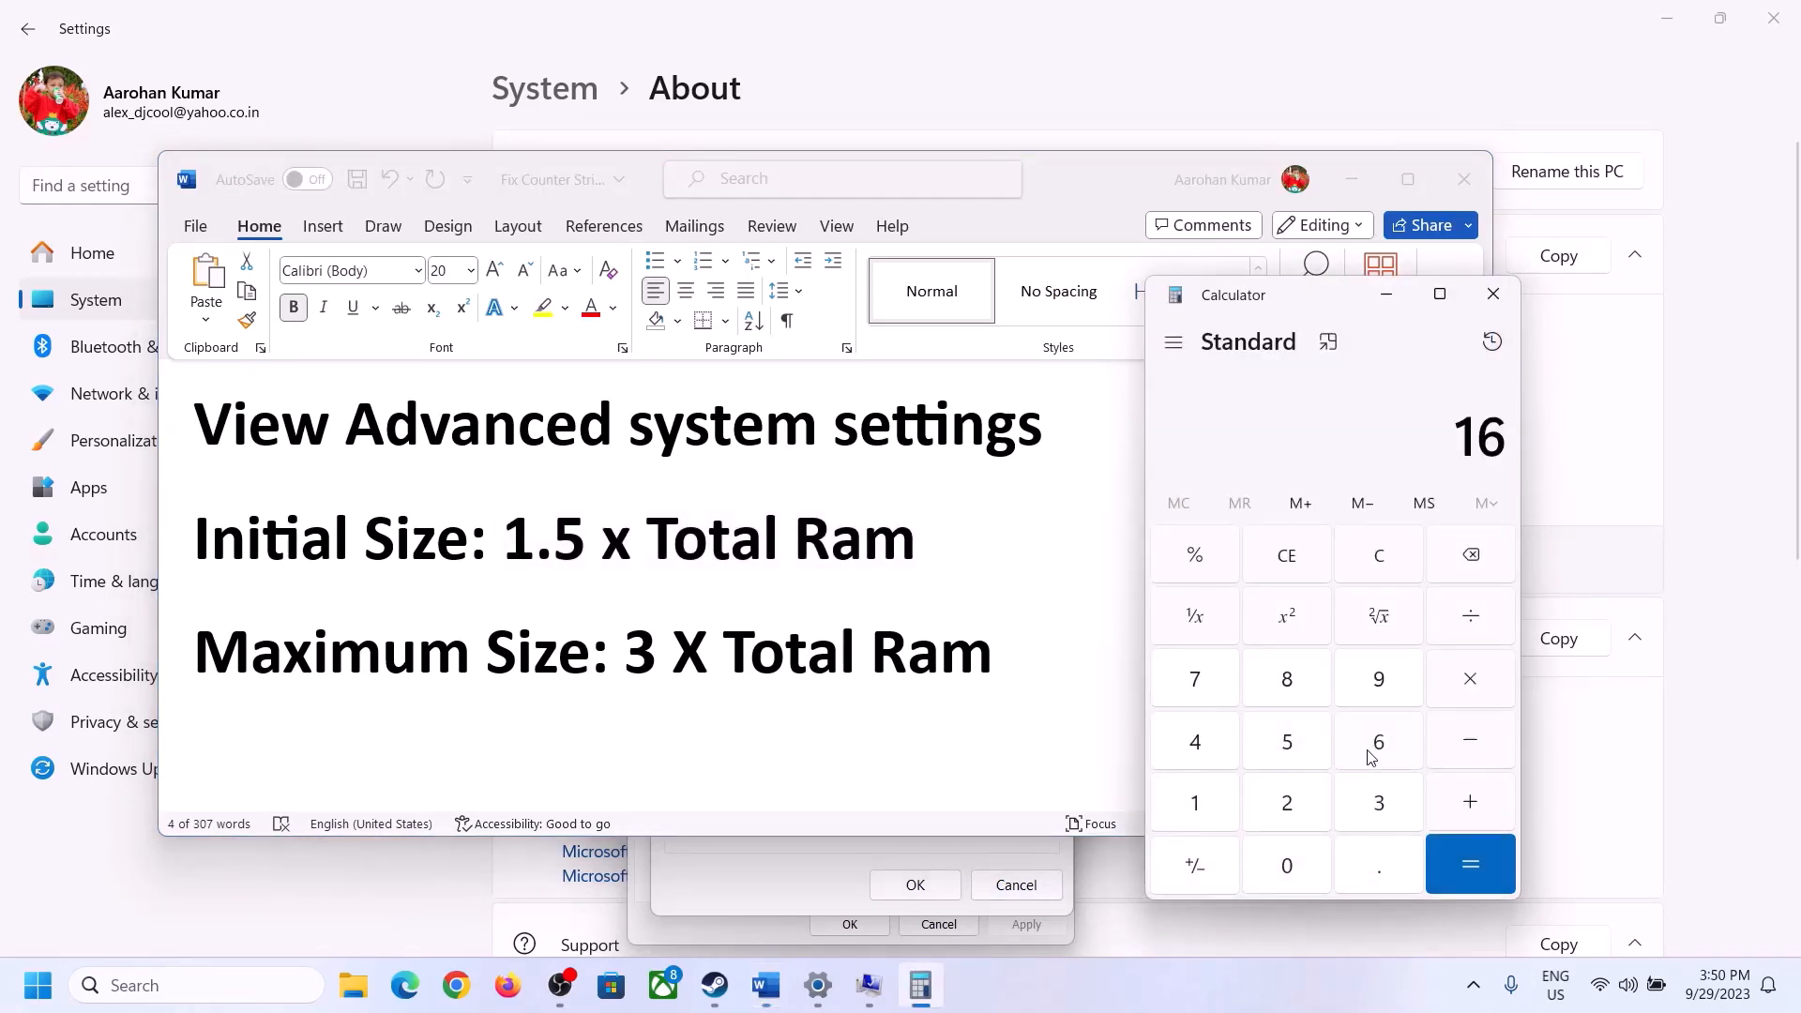
{"action": "left_click", "coordinate": [1385, 577]}
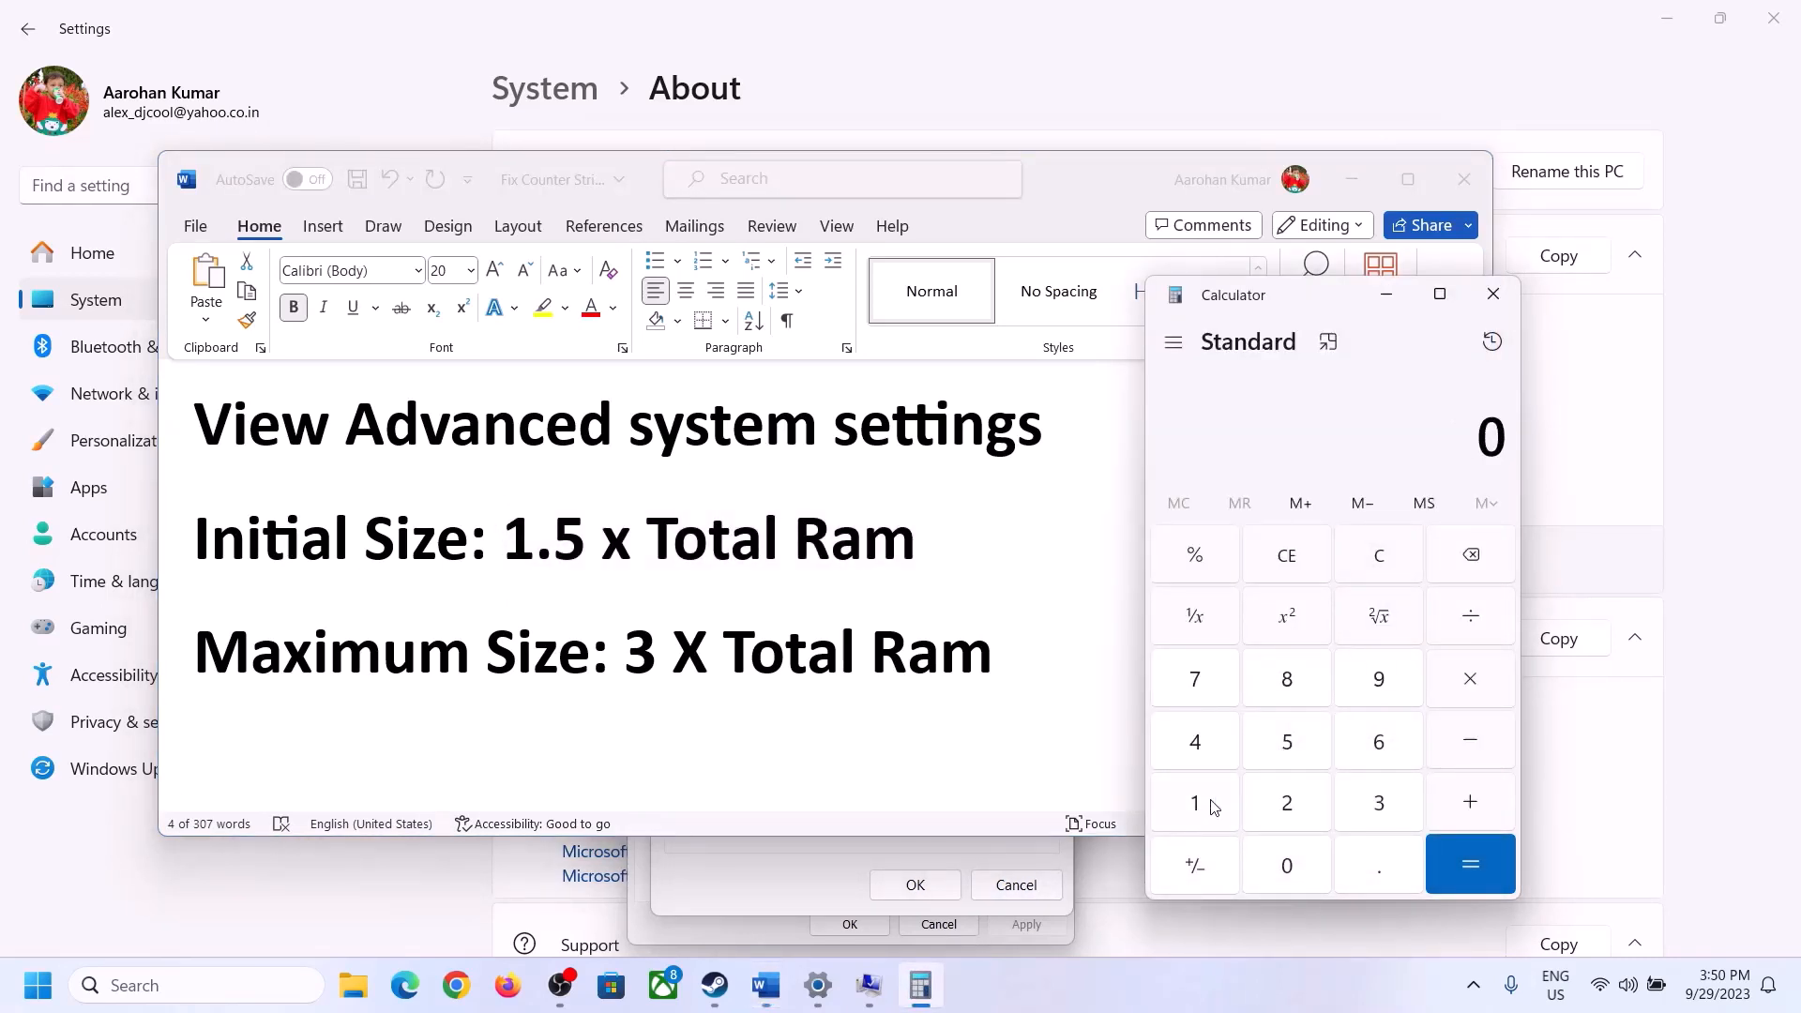
- Calculate 16 × 1024 in Calculator to convert the installed RAM to megabytes
{"action": "left_click", "coordinate": [1208, 804]}
{"action": "left_click", "coordinate": [1351, 753]}
{"action": "left_click", "coordinate": [1469, 694]}
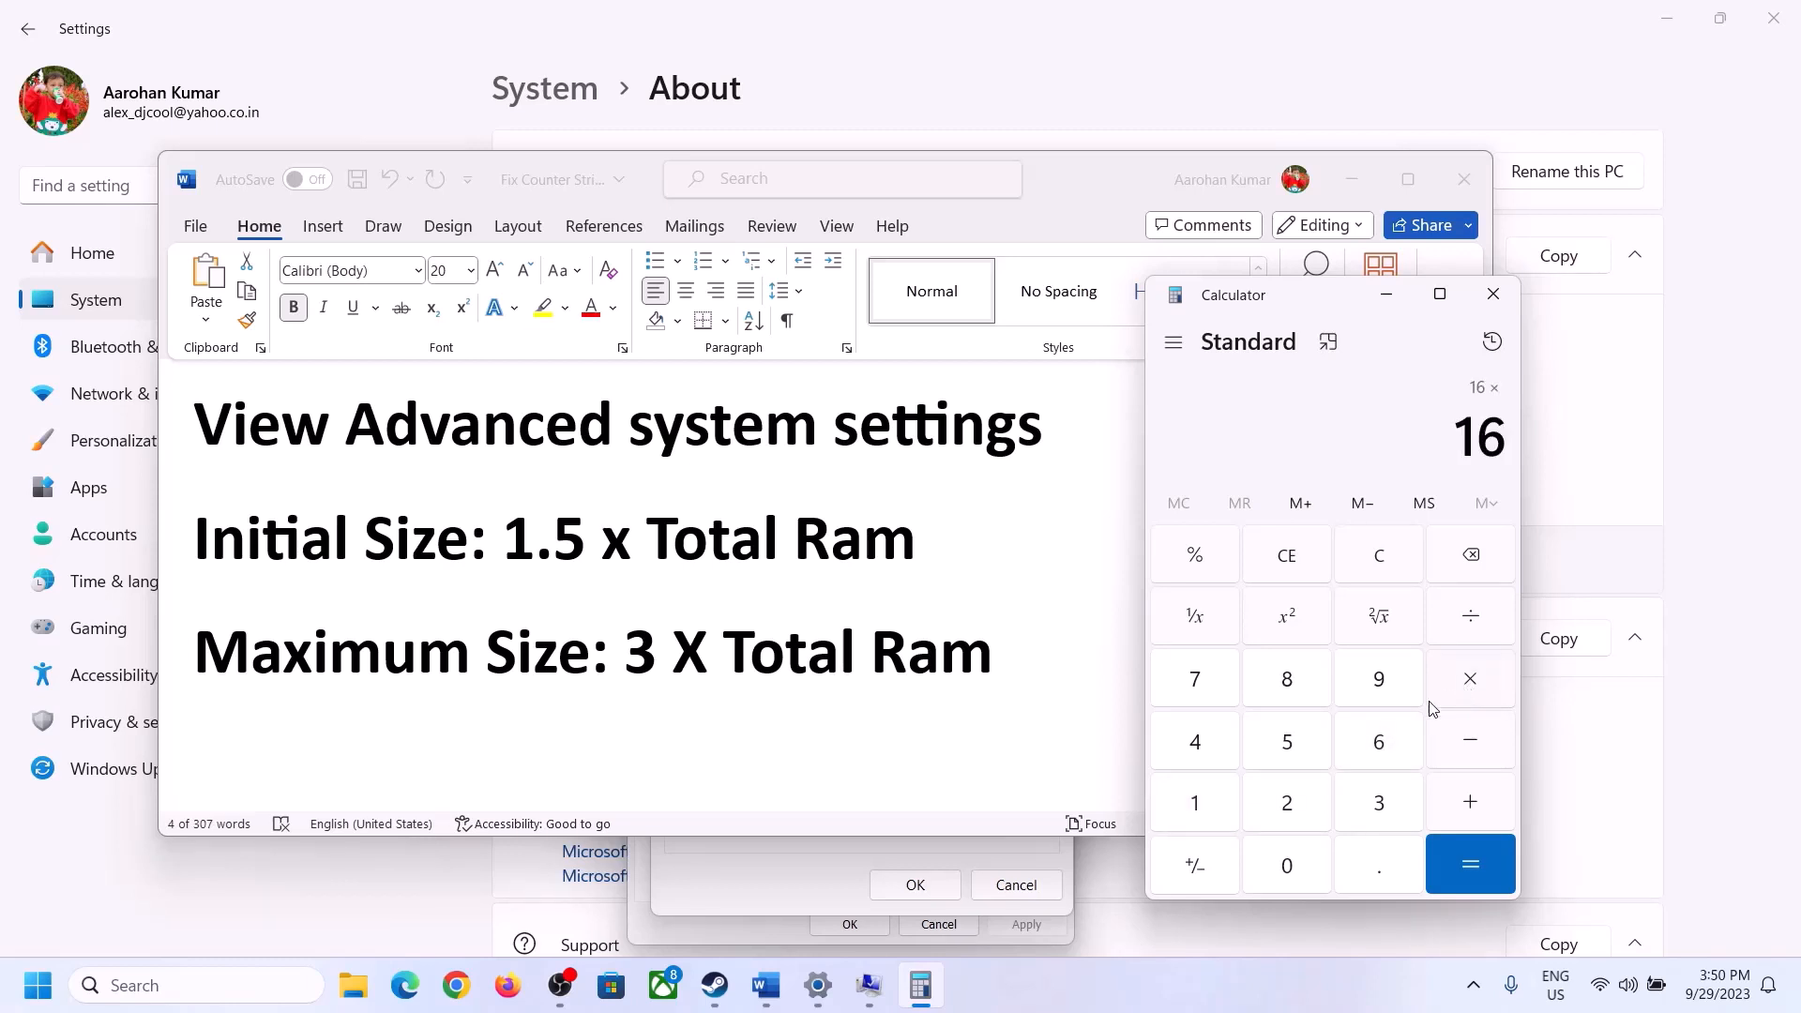
{"action": "left_click", "coordinate": [1193, 812]}
{"action": "left_click", "coordinate": [1306, 884]}
{"action": "left_click", "coordinate": [1292, 815]}
{"action": "left_click", "coordinate": [1209, 758]}
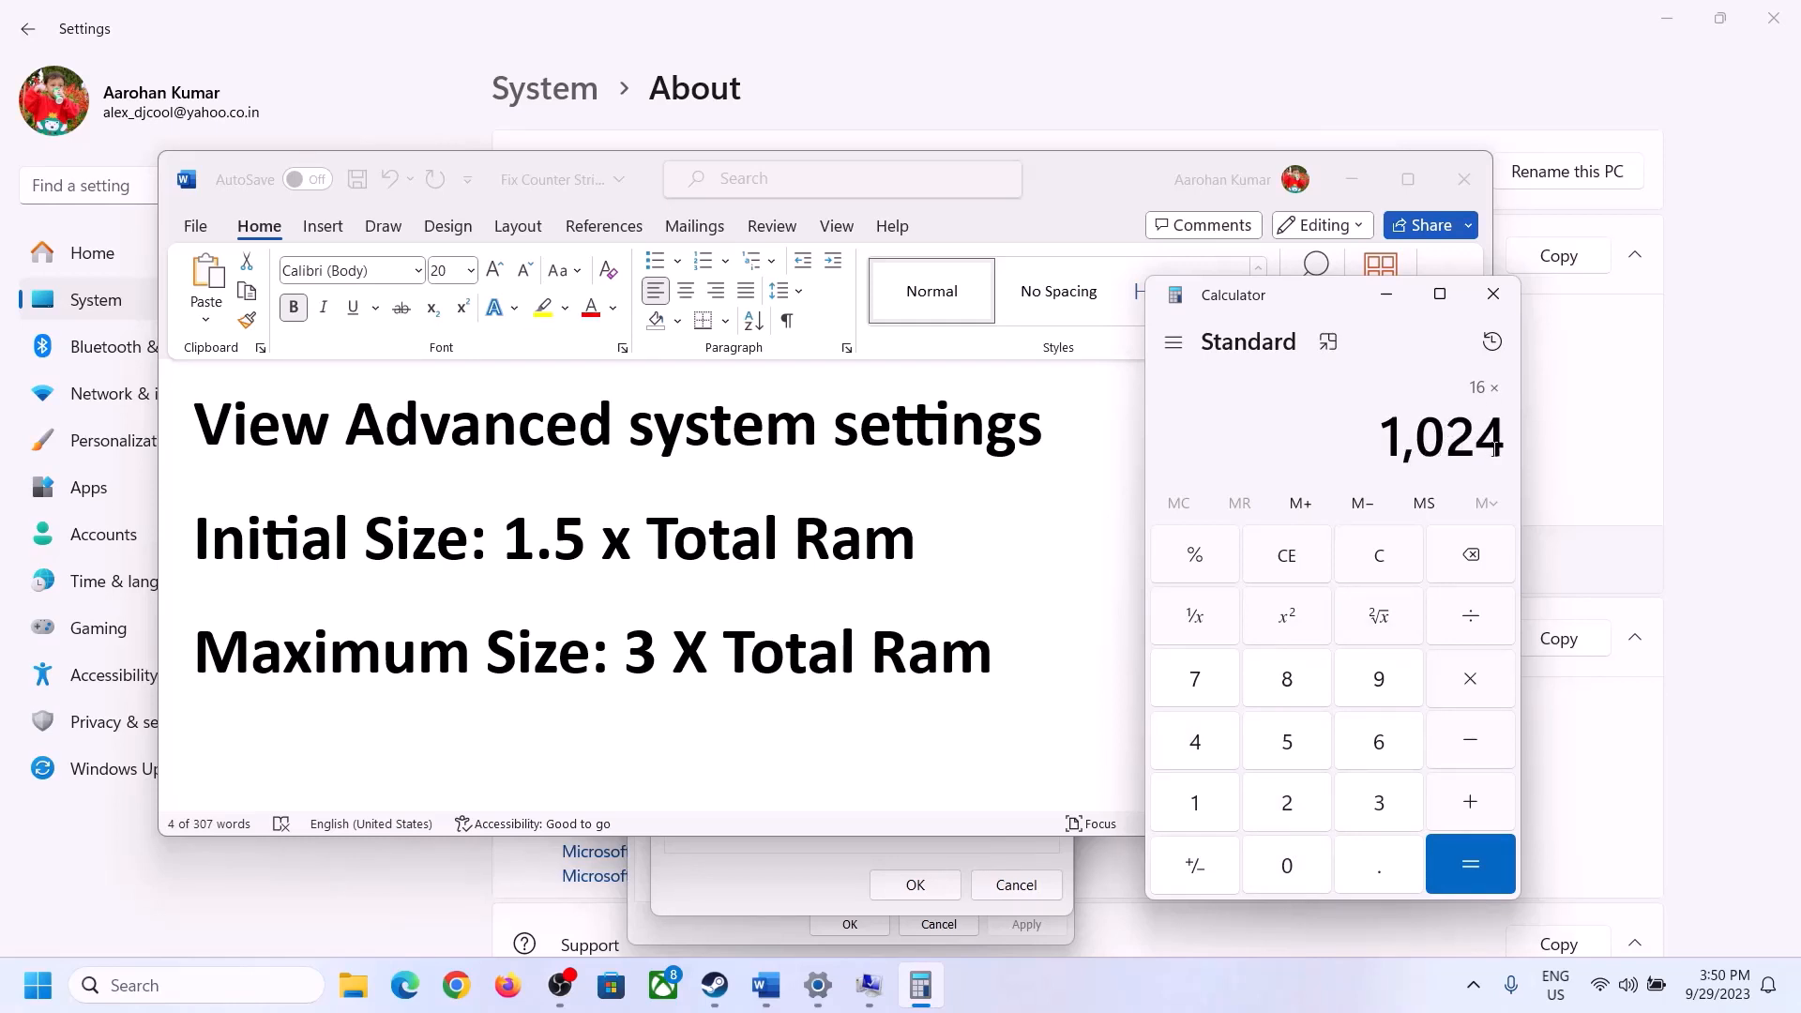
{"action": "left_click", "coordinate": [1469, 867]}
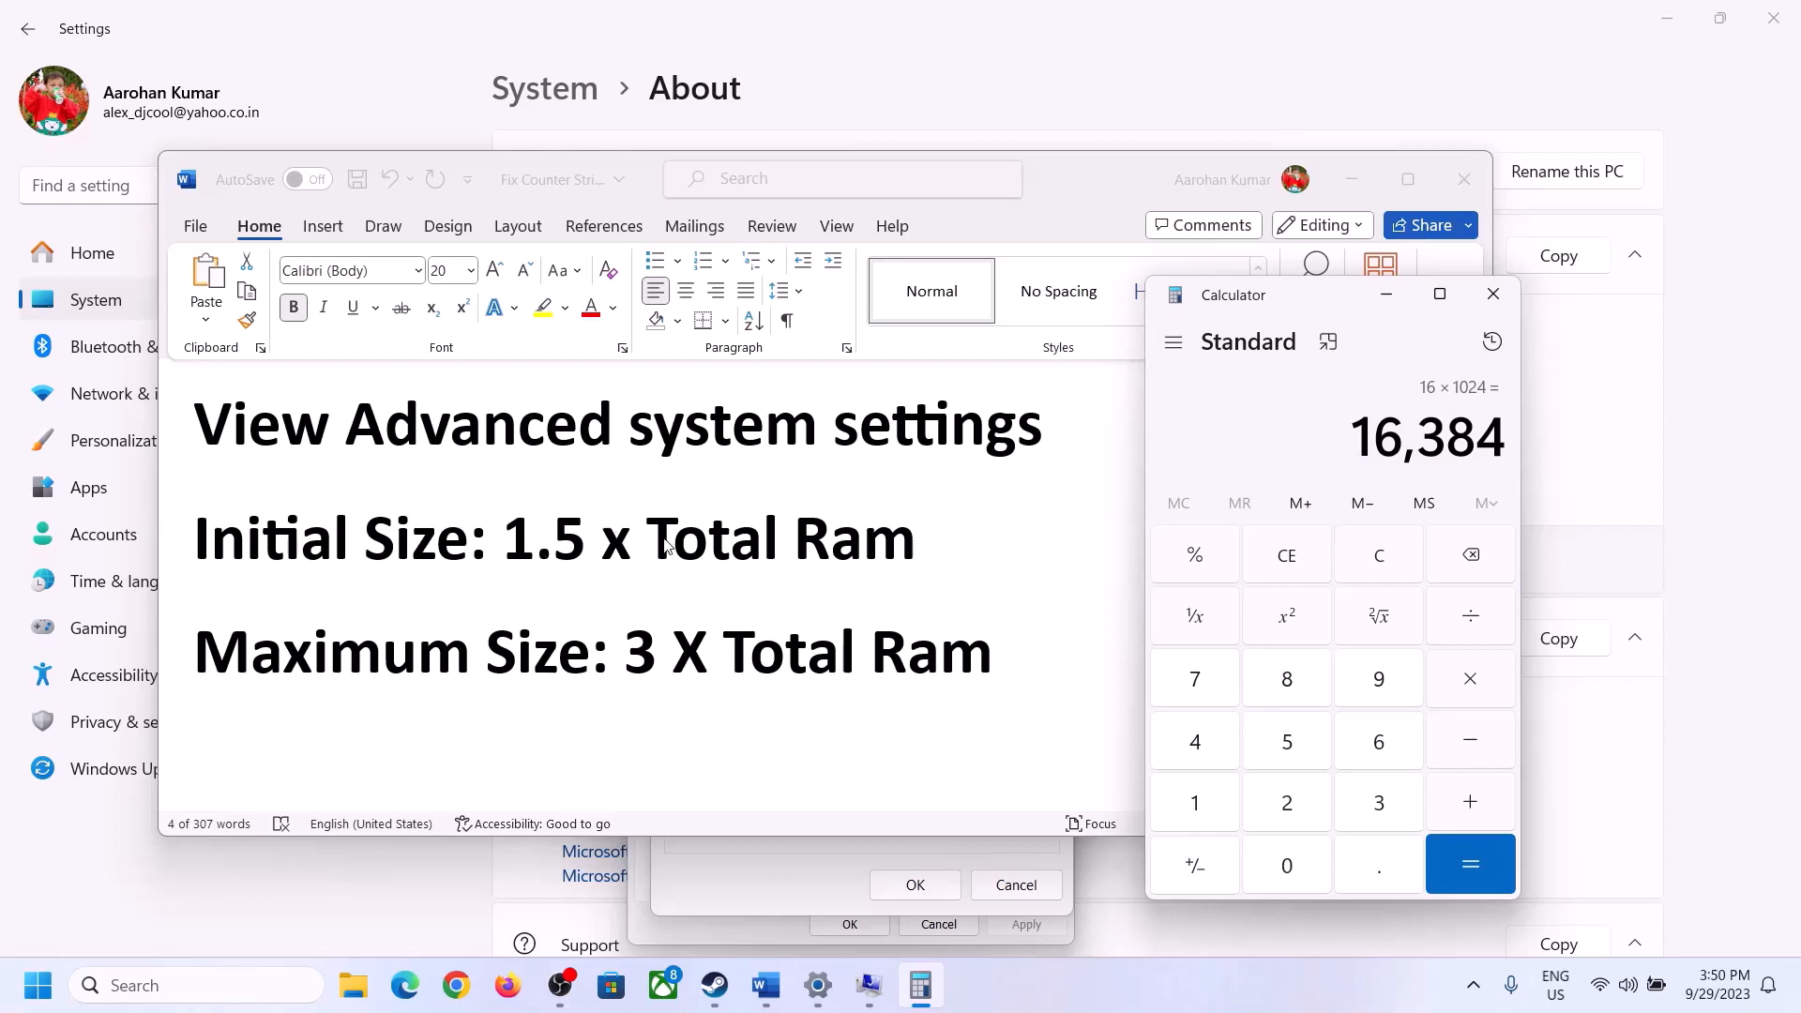
- Multiply the RAM size in megabytes by 1.5 to get the initial paging file size
{"action": "left_click", "coordinate": [1472, 685]}
{"action": "left_click", "coordinate": [1218, 808]}
{"action": "left_click", "coordinate": [1374, 877]}
{"action": "left_click", "coordinate": [1301, 755]}
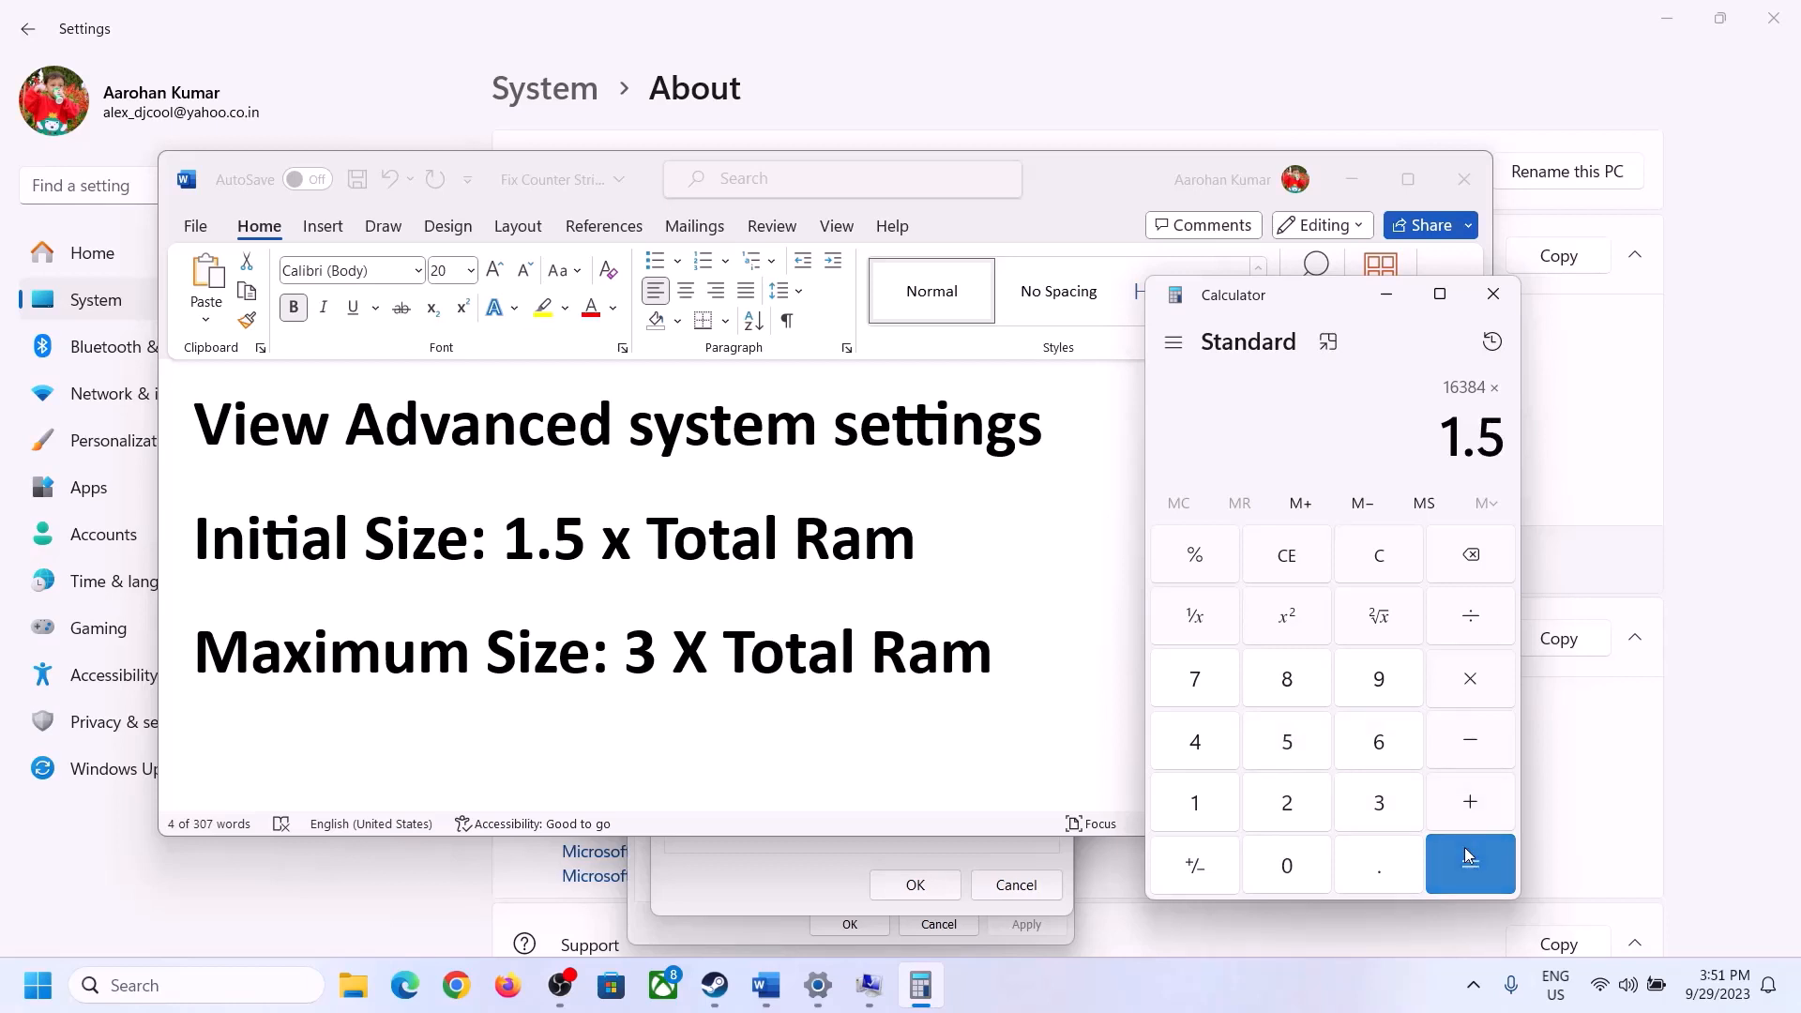
{"action": "left_click", "coordinate": [1469, 855]}
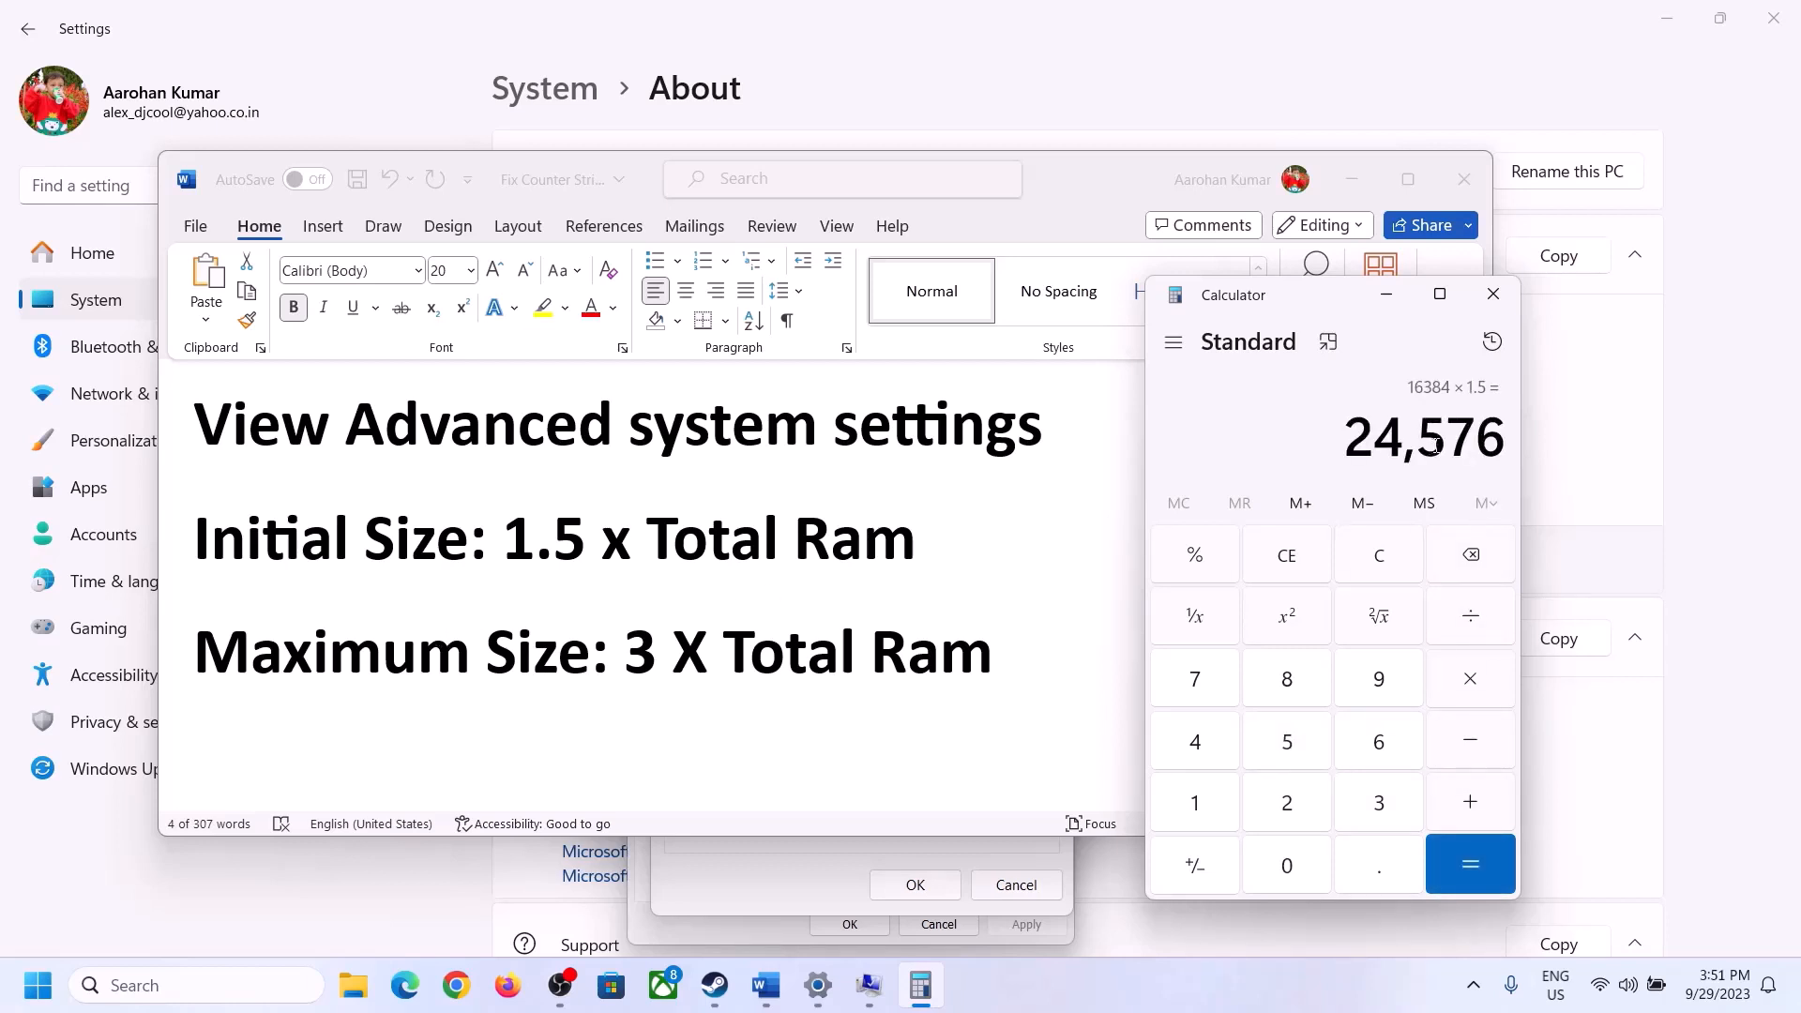
- Enter the calculated 24576 MB as the custom initial size in the Virtual Memory dialog and go to the maximum size
{"action": "left_click", "coordinate": [807, 868]}
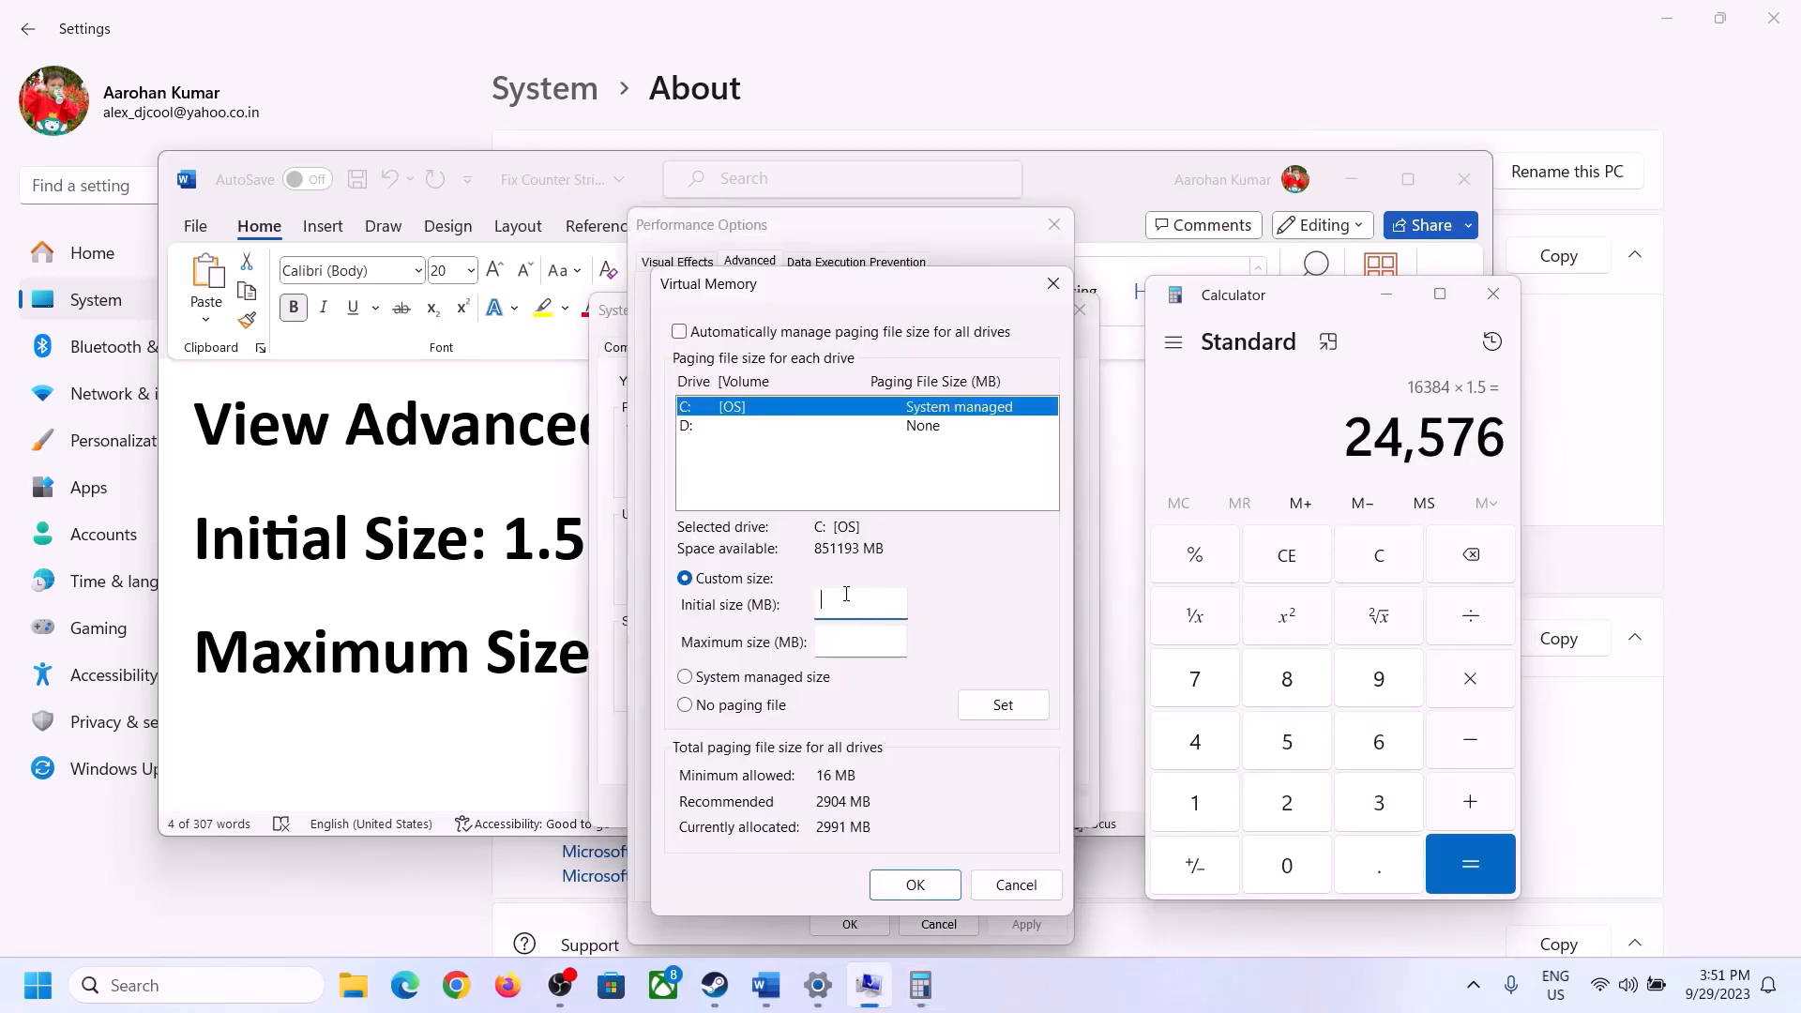
{"action": "type", "text": "24576"}
{"action": "left_click", "coordinate": [902, 641]}
- Bring the maximum size formula in the Word document into view and clear the previous result in Calculator
{"action": "key", "text": "alt+Tab"}
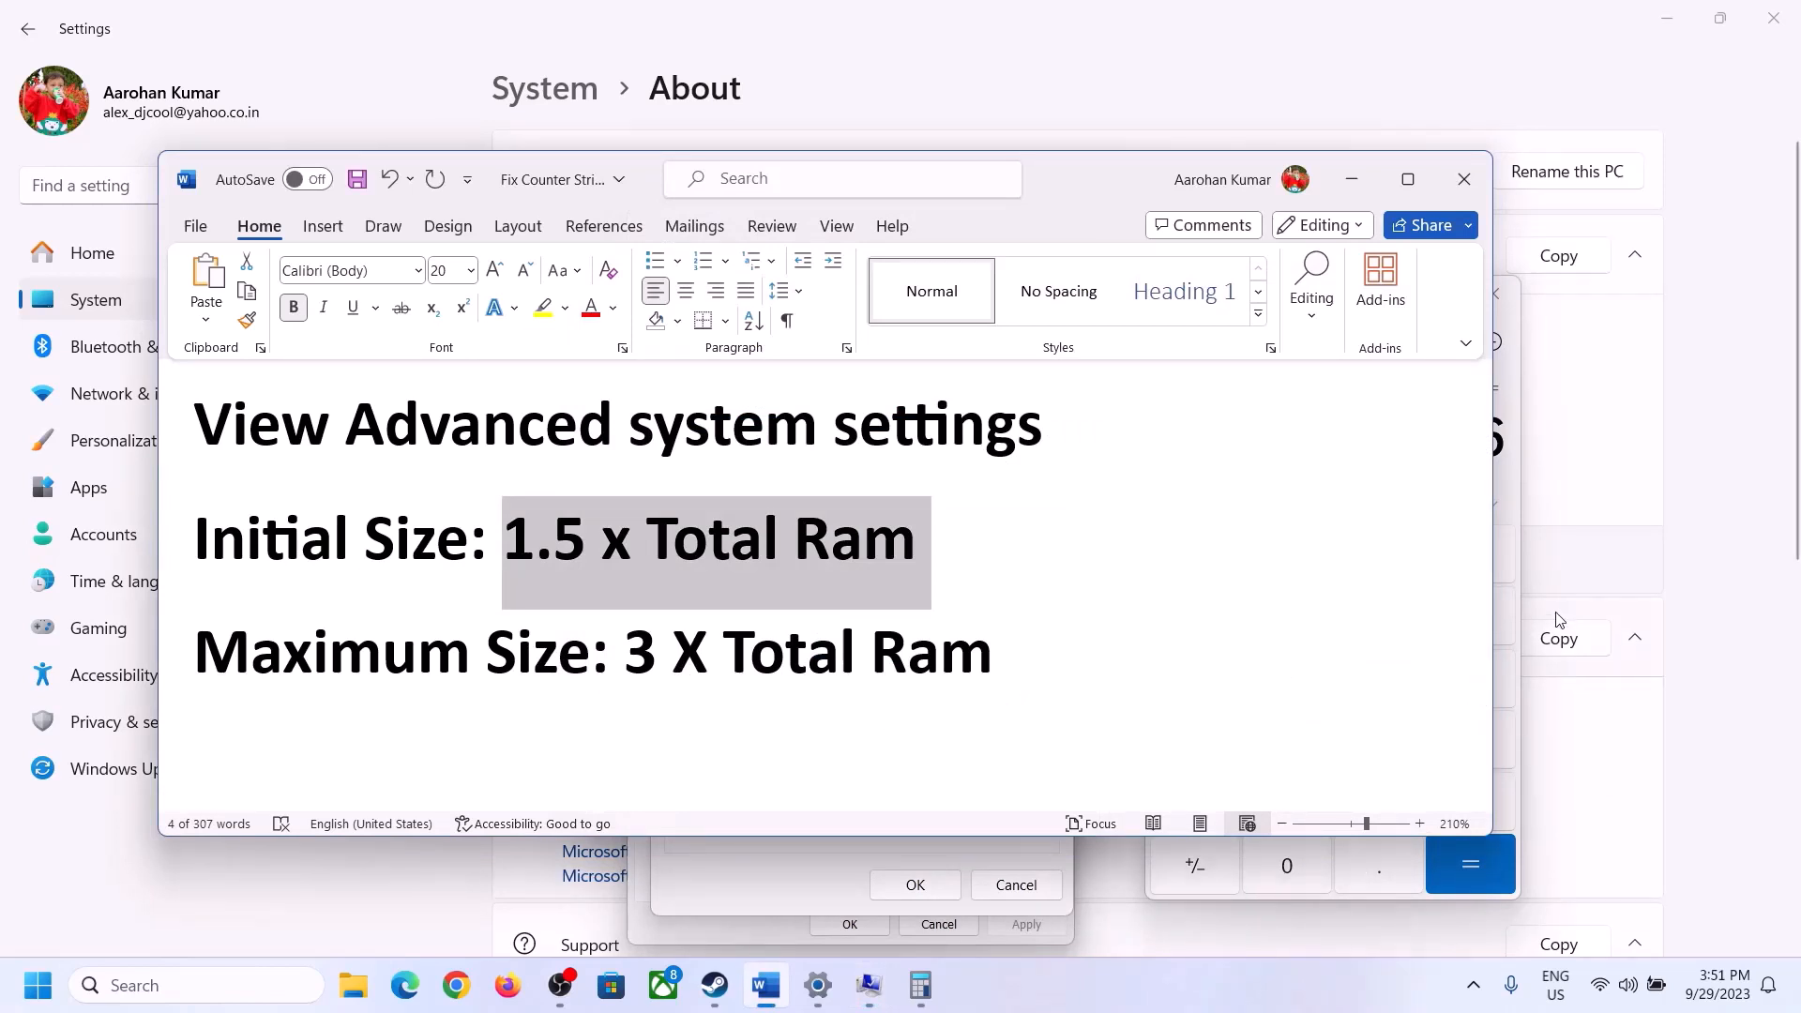
{"action": "left_click", "coordinate": [1511, 485]}
{"action": "left_click", "coordinate": [1395, 556]}
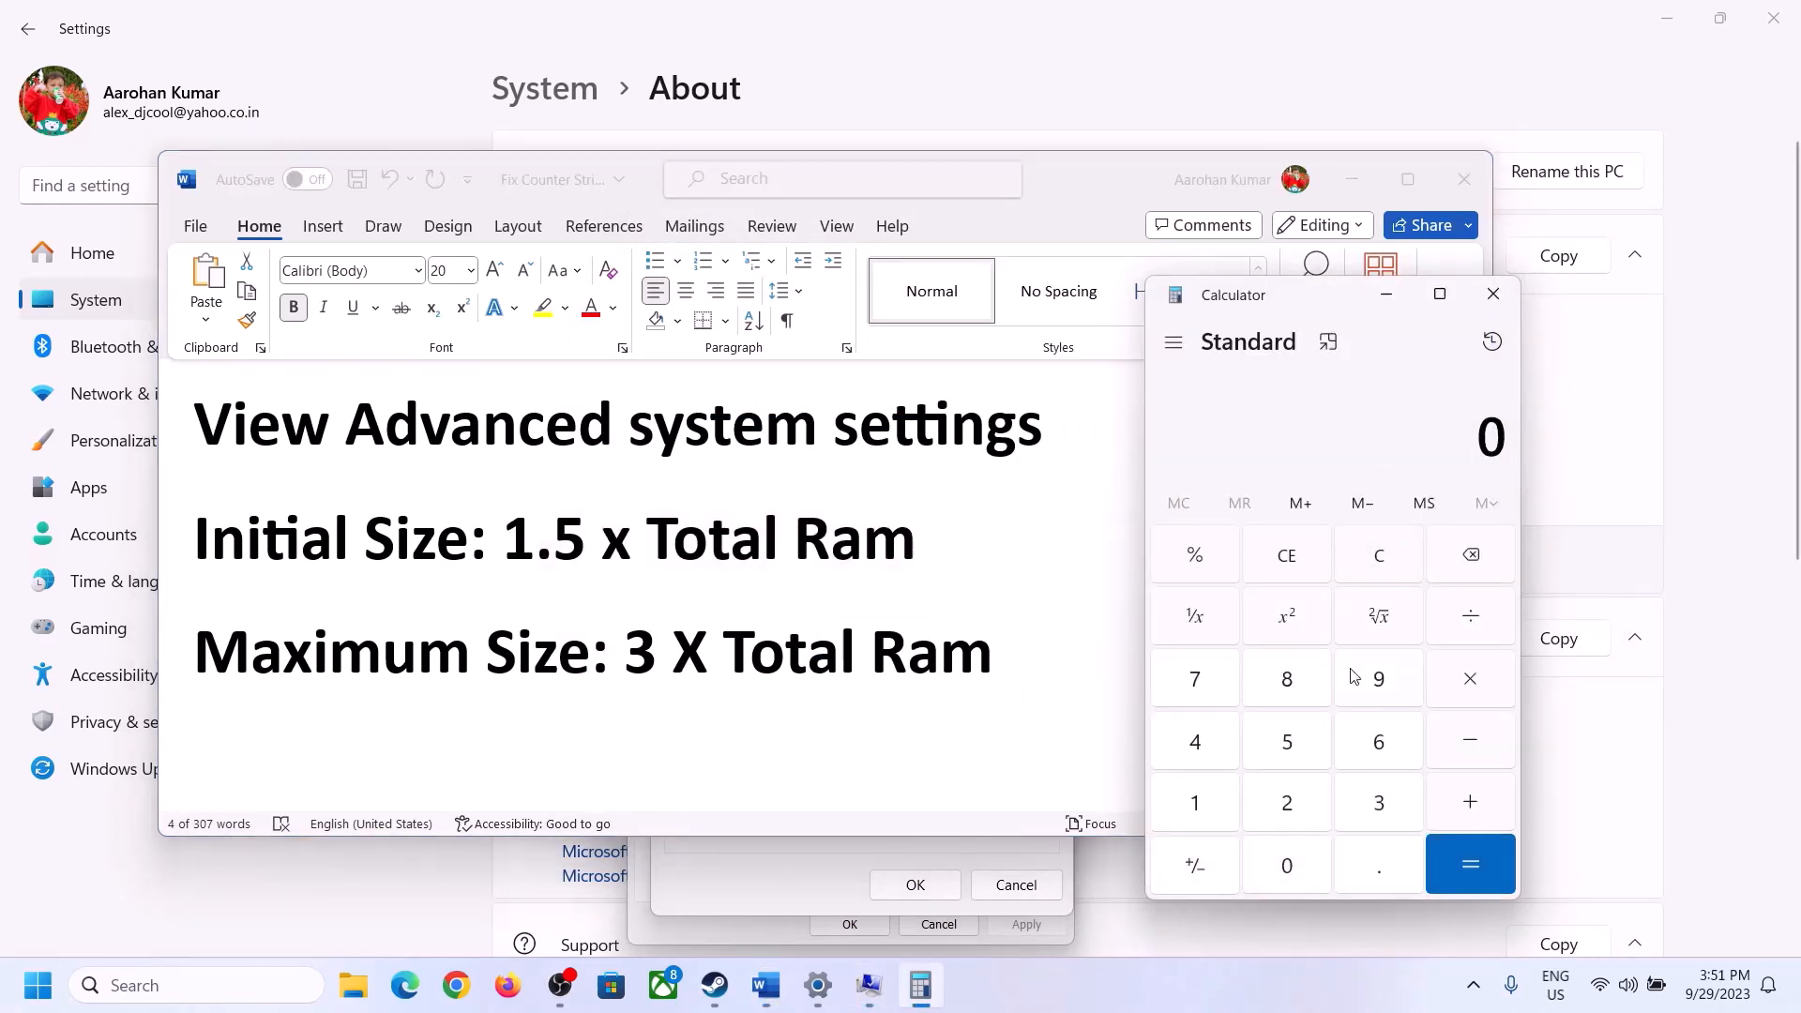
- Check the installed RAM on the Settings About page and calculate 16 × 1024 in Calculator
{"action": "left_click", "coordinate": [818, 985]}
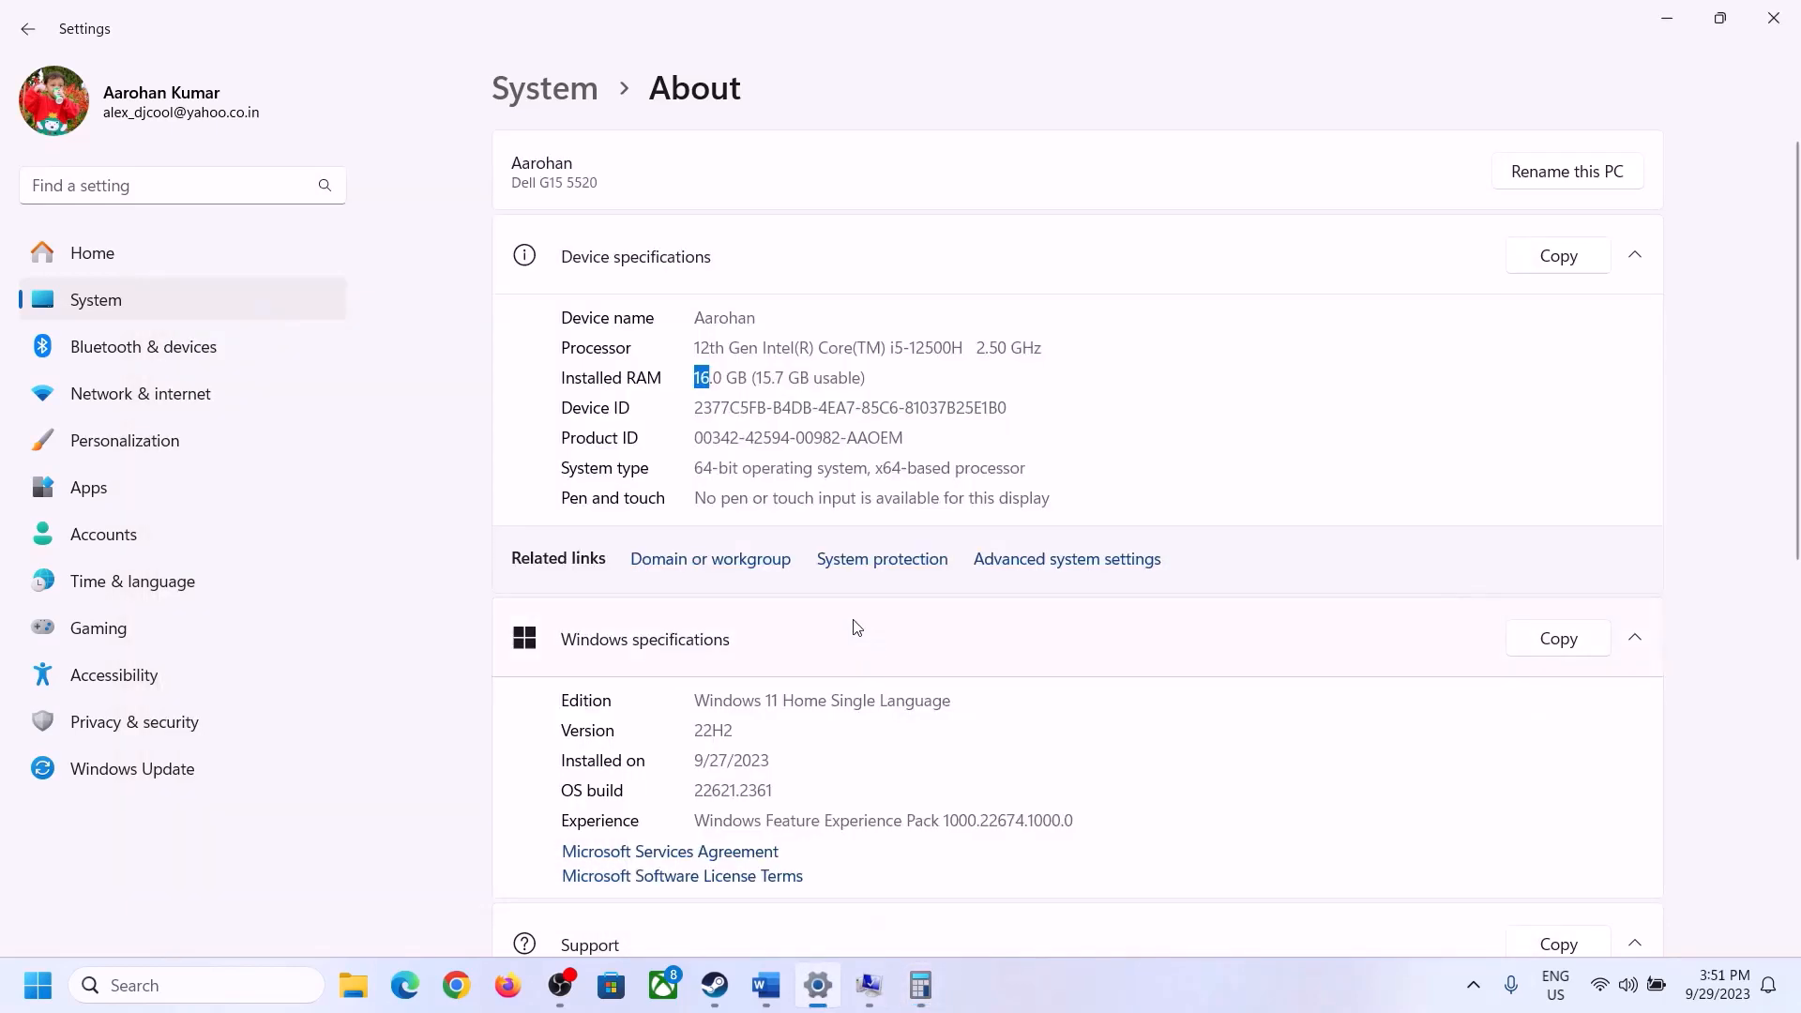
{"action": "left_click", "coordinate": [920, 985]}
{"action": "left_click", "coordinate": [1193, 802]}
{"action": "left_click", "coordinate": [1372, 744]}
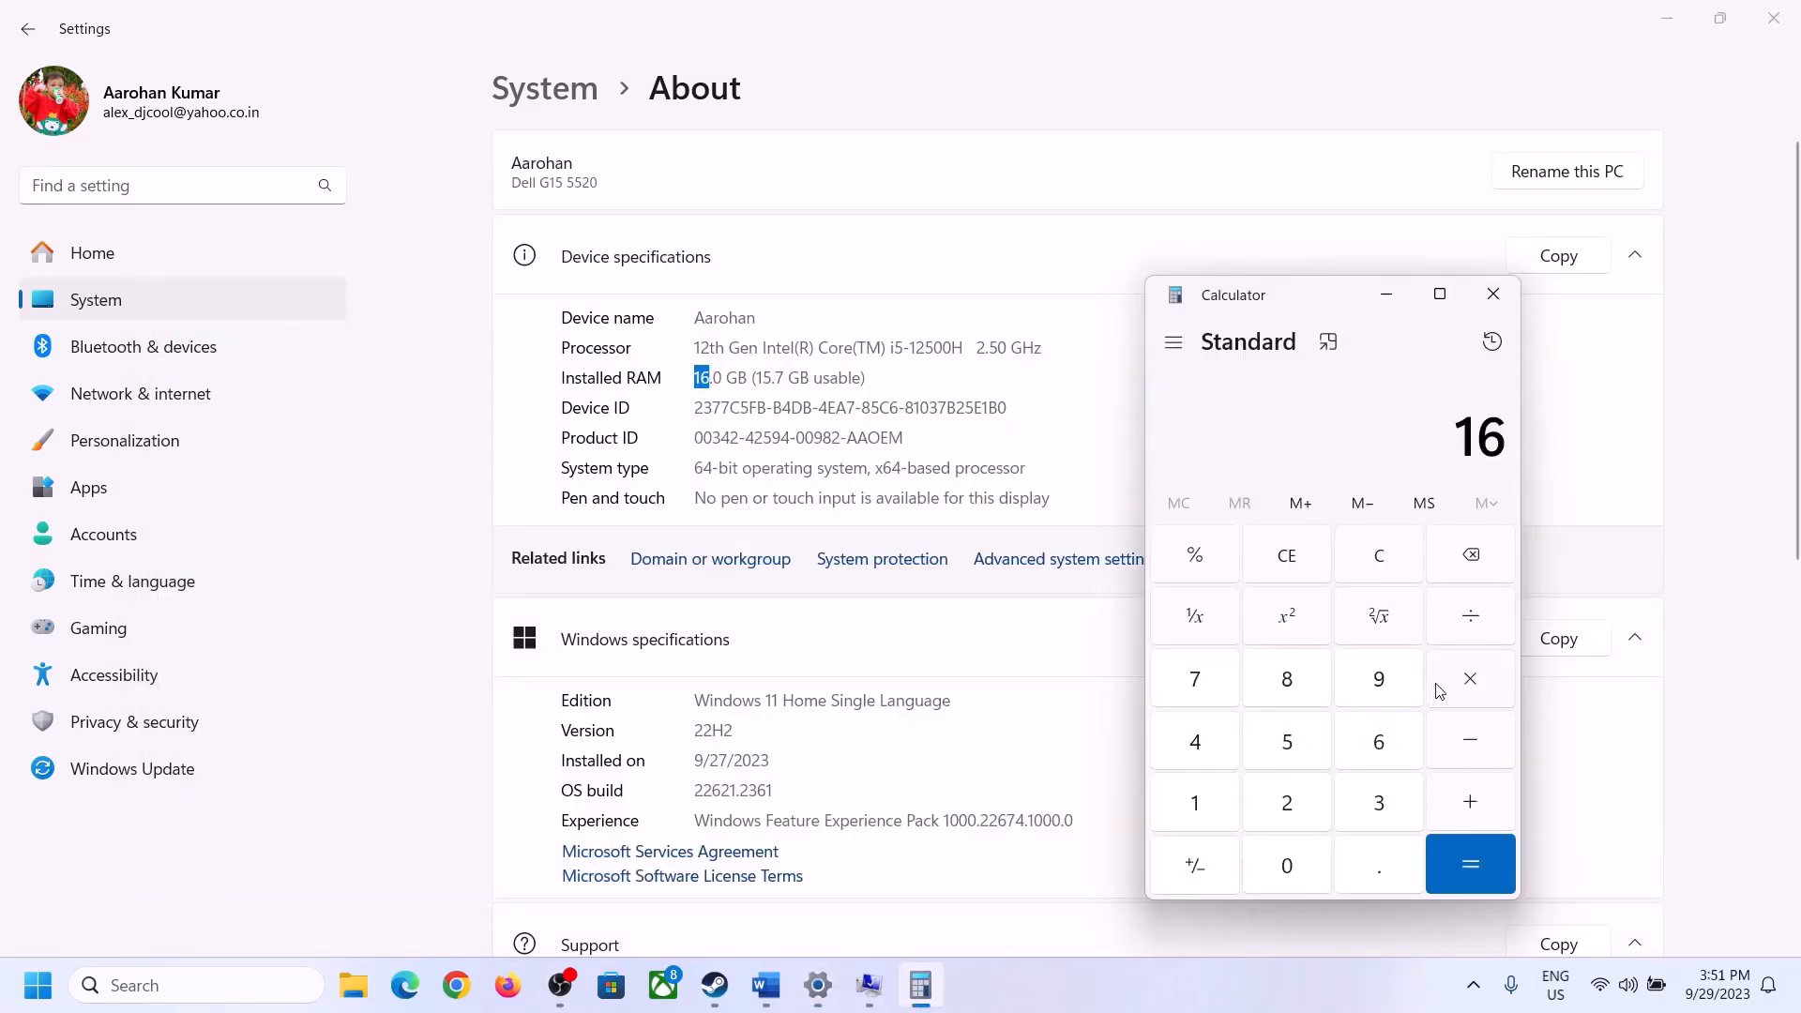
{"action": "left_click", "coordinate": [1459, 679]}
{"action": "left_click", "coordinate": [1203, 794]}
{"action": "left_click", "coordinate": [1271, 858]}
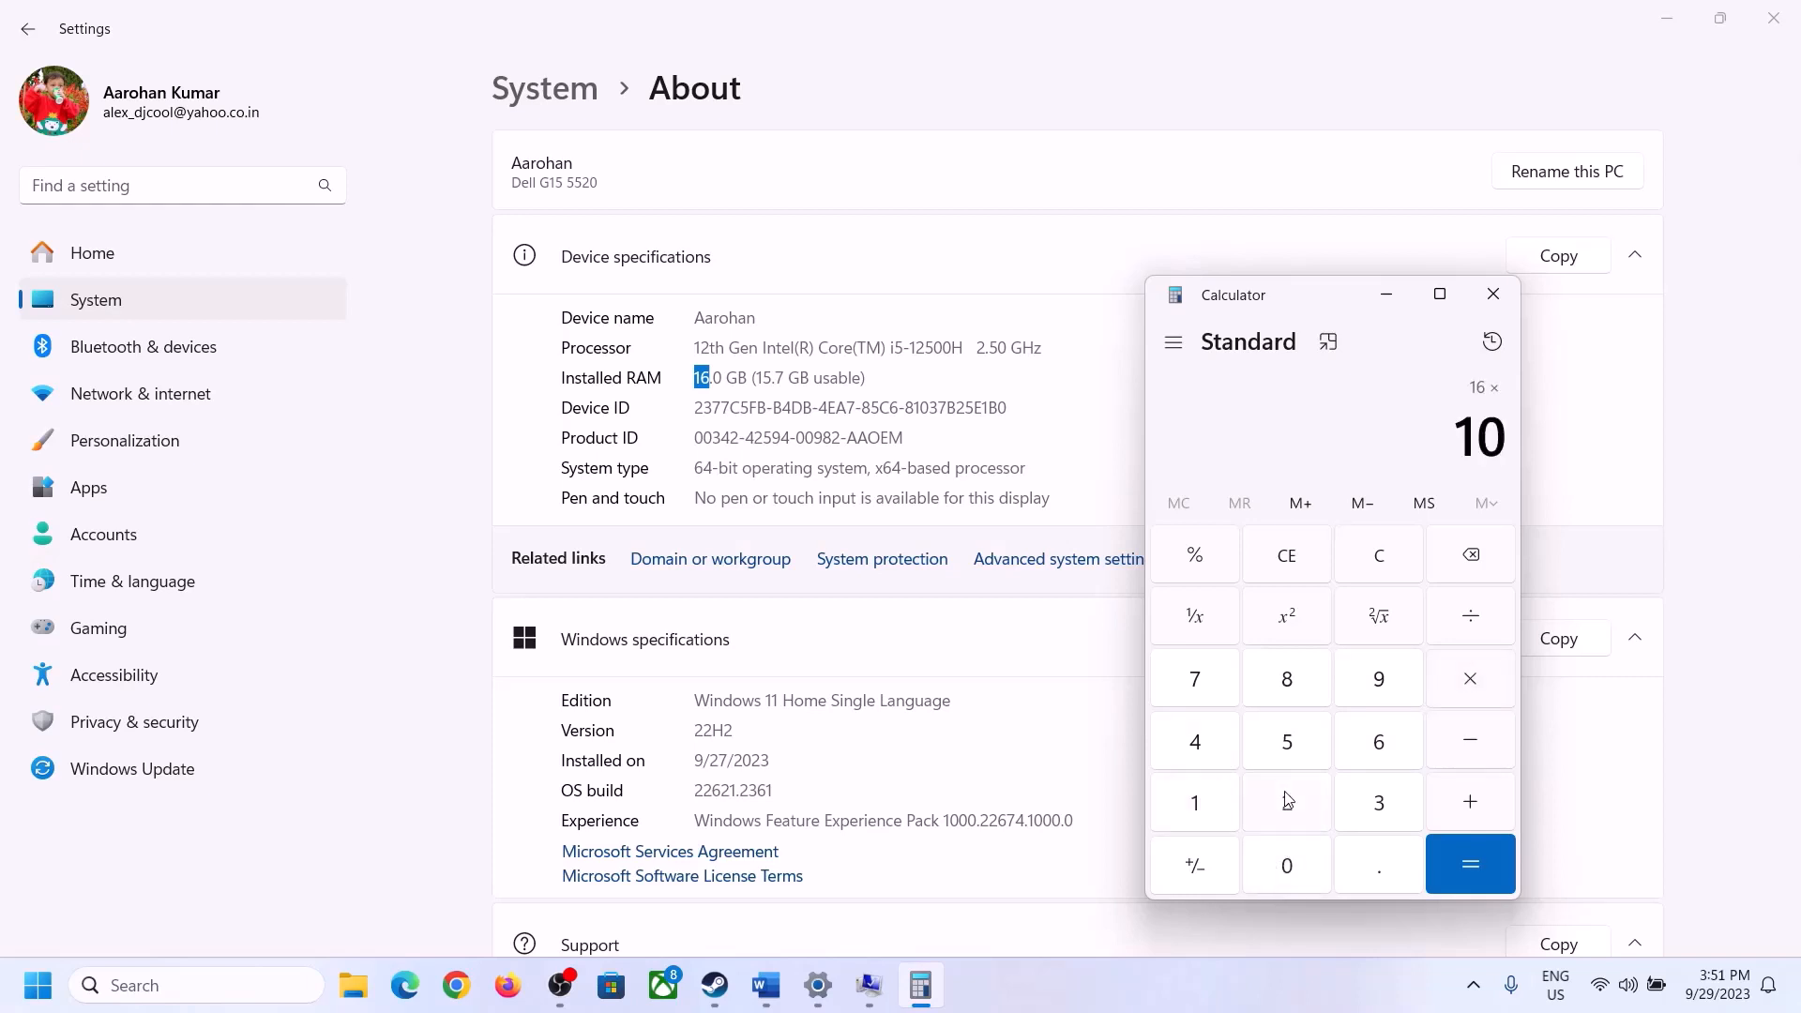
{"action": "left_click", "coordinate": [1286, 800]}
{"action": "left_click", "coordinate": [1198, 745]}
{"action": "left_click", "coordinate": [1452, 871]}
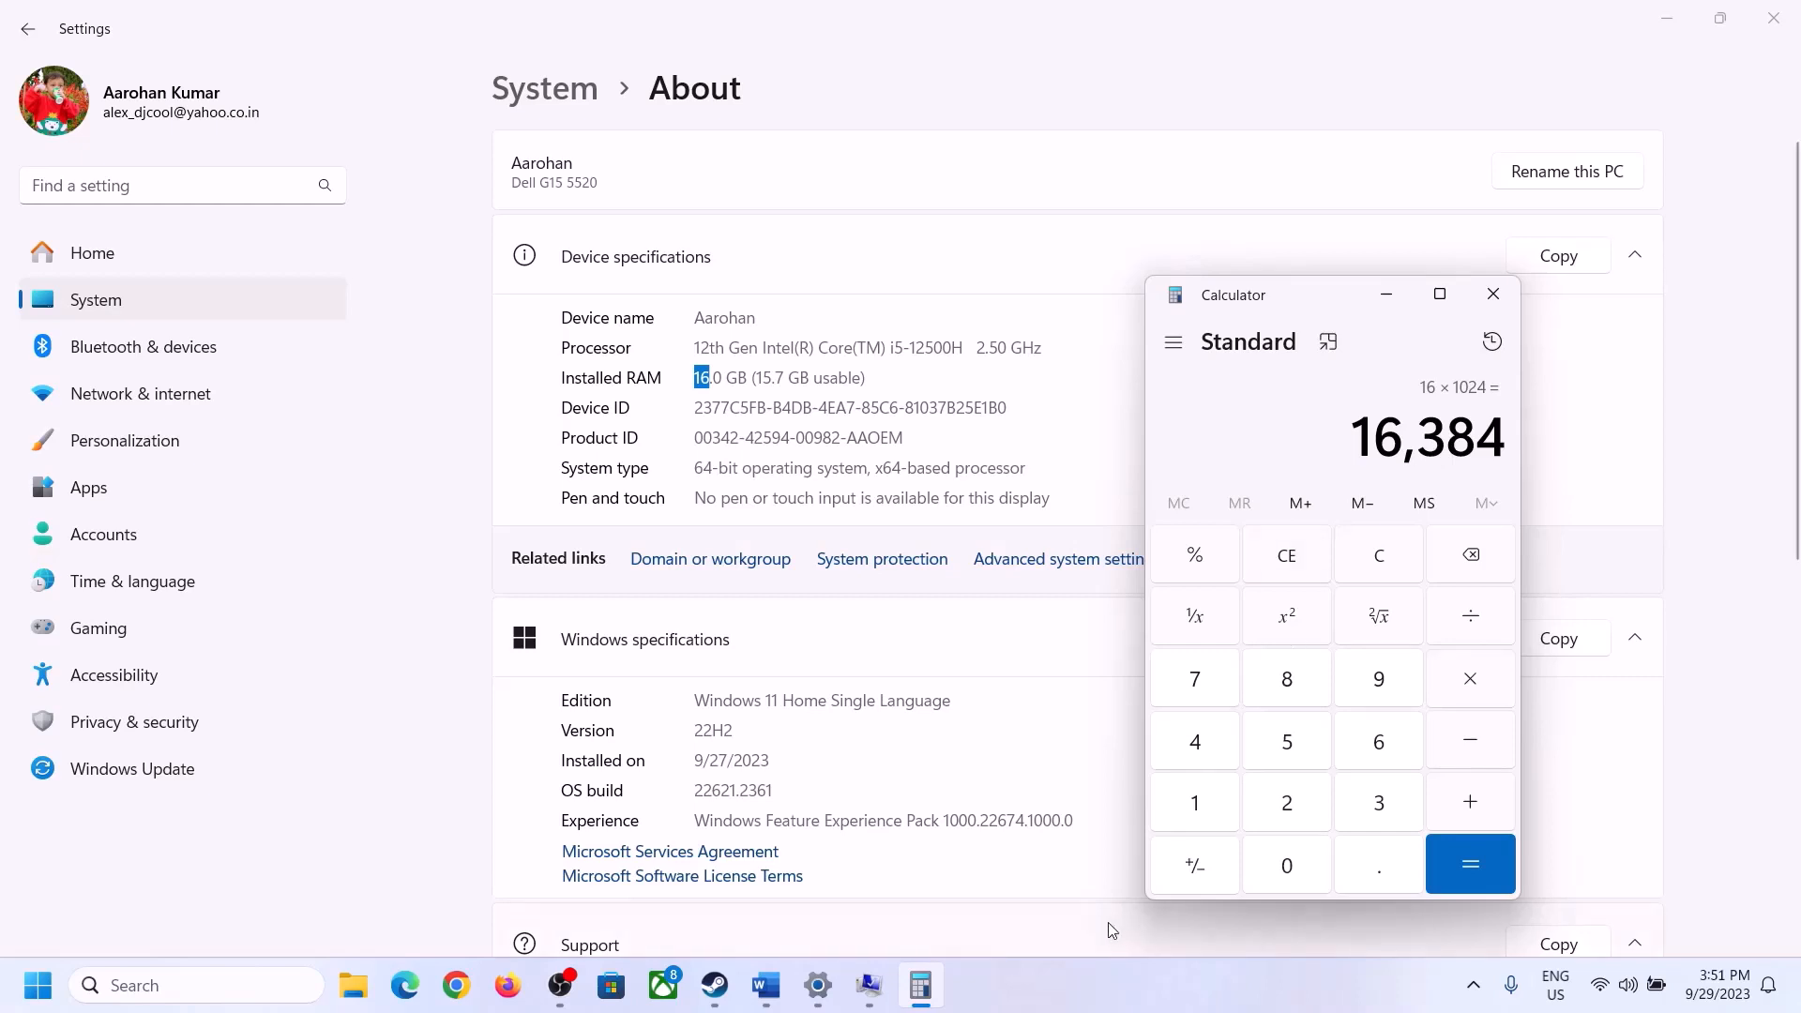
- Consult the Word formula and multiply the RAM size in megabytes by 3 to get the maximum paging file size
{"action": "left_click", "coordinate": [766, 984]}
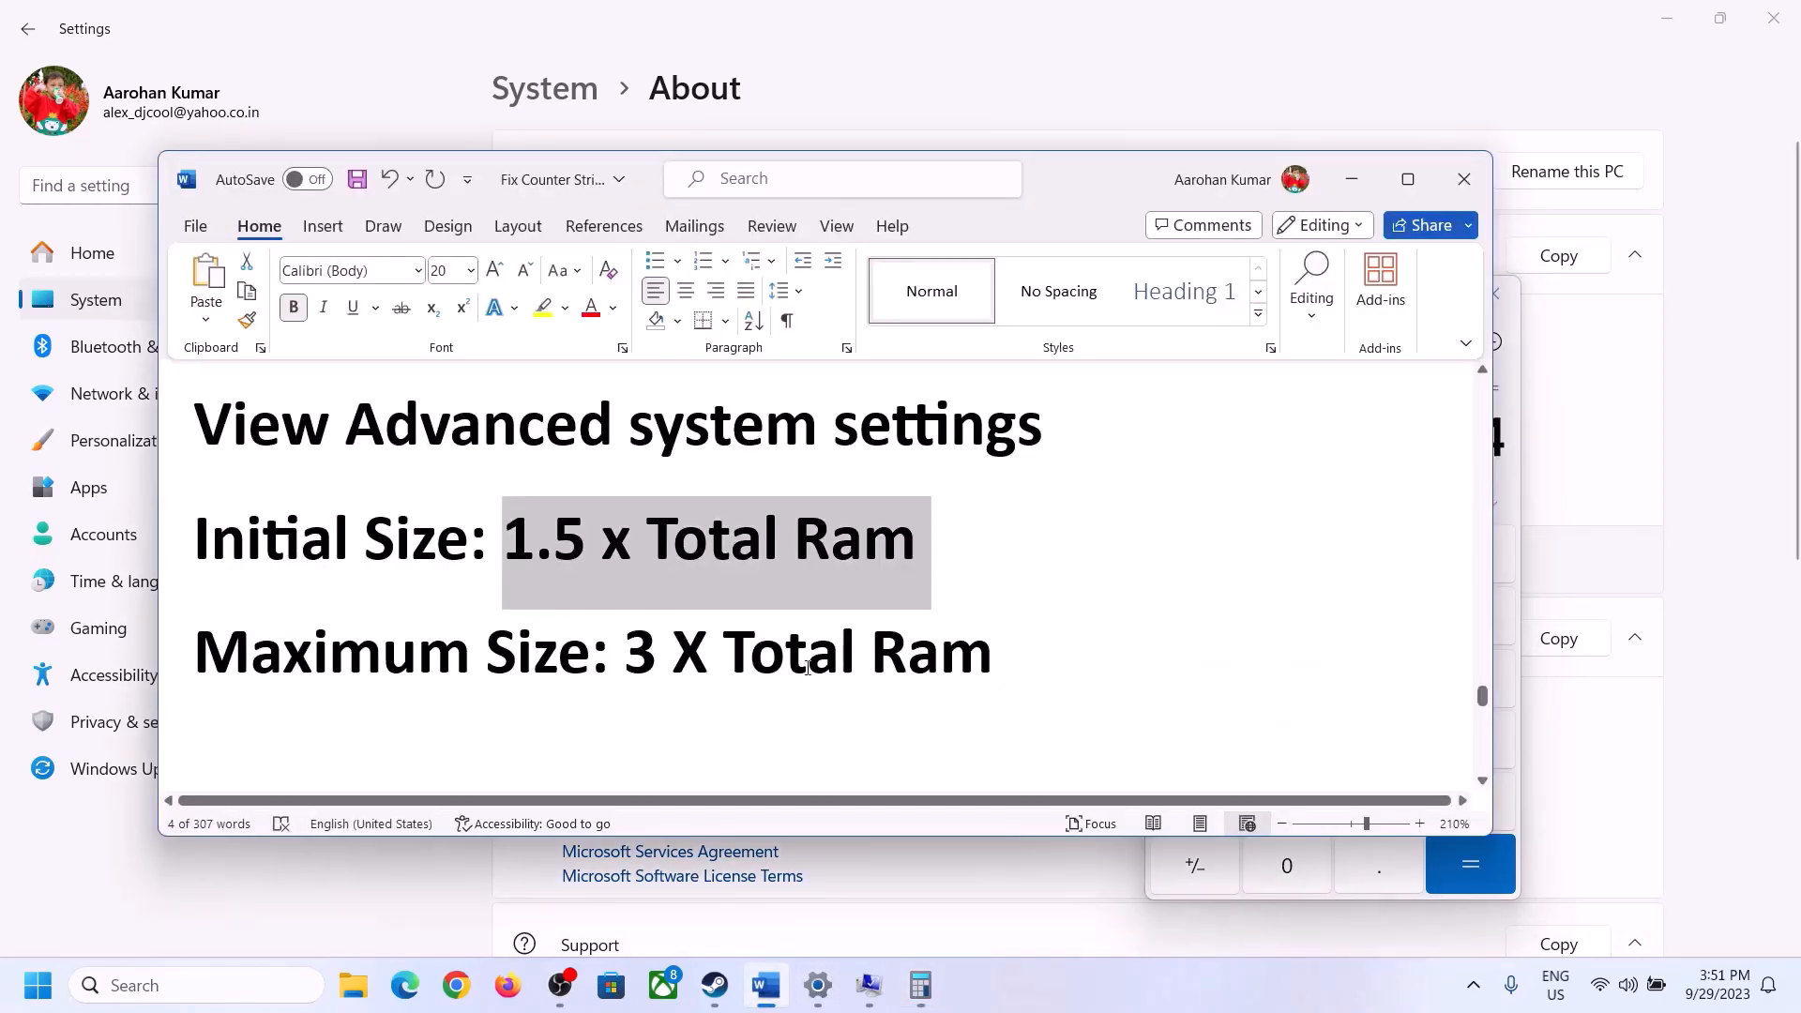
{"action": "left_click", "coordinate": [1231, 872]}
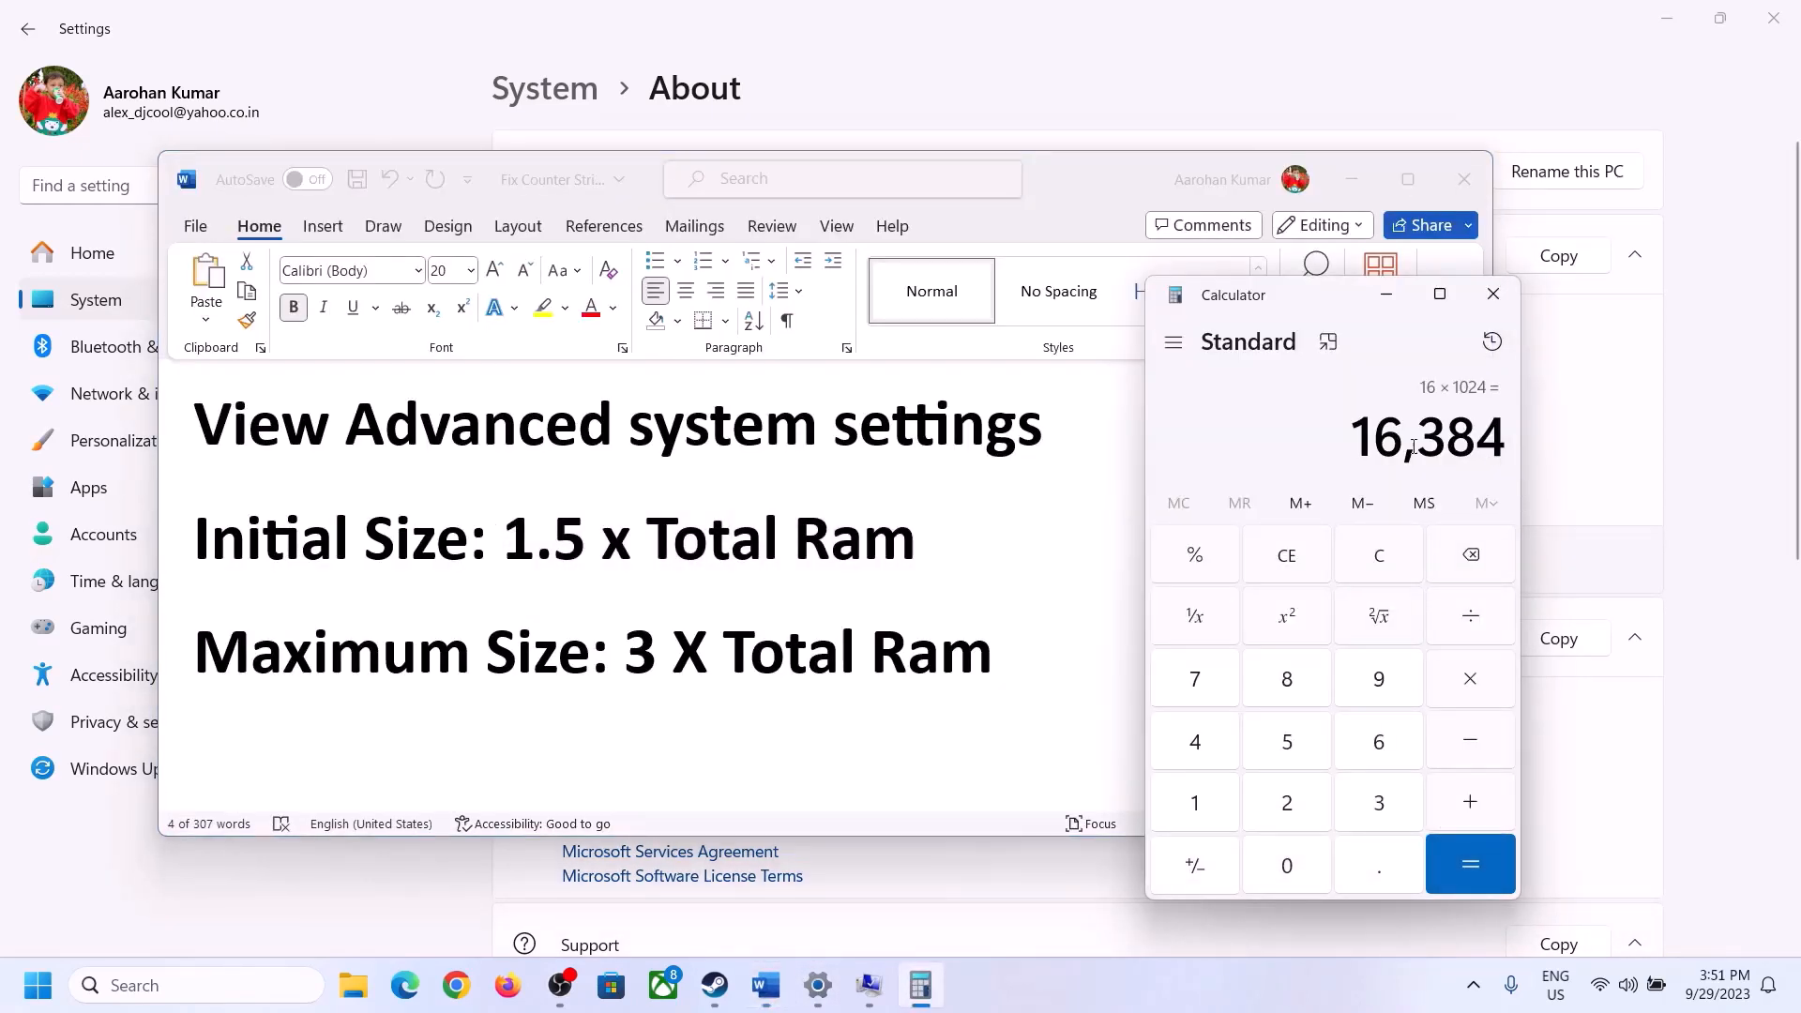
{"action": "left_click", "coordinate": [1470, 686]}
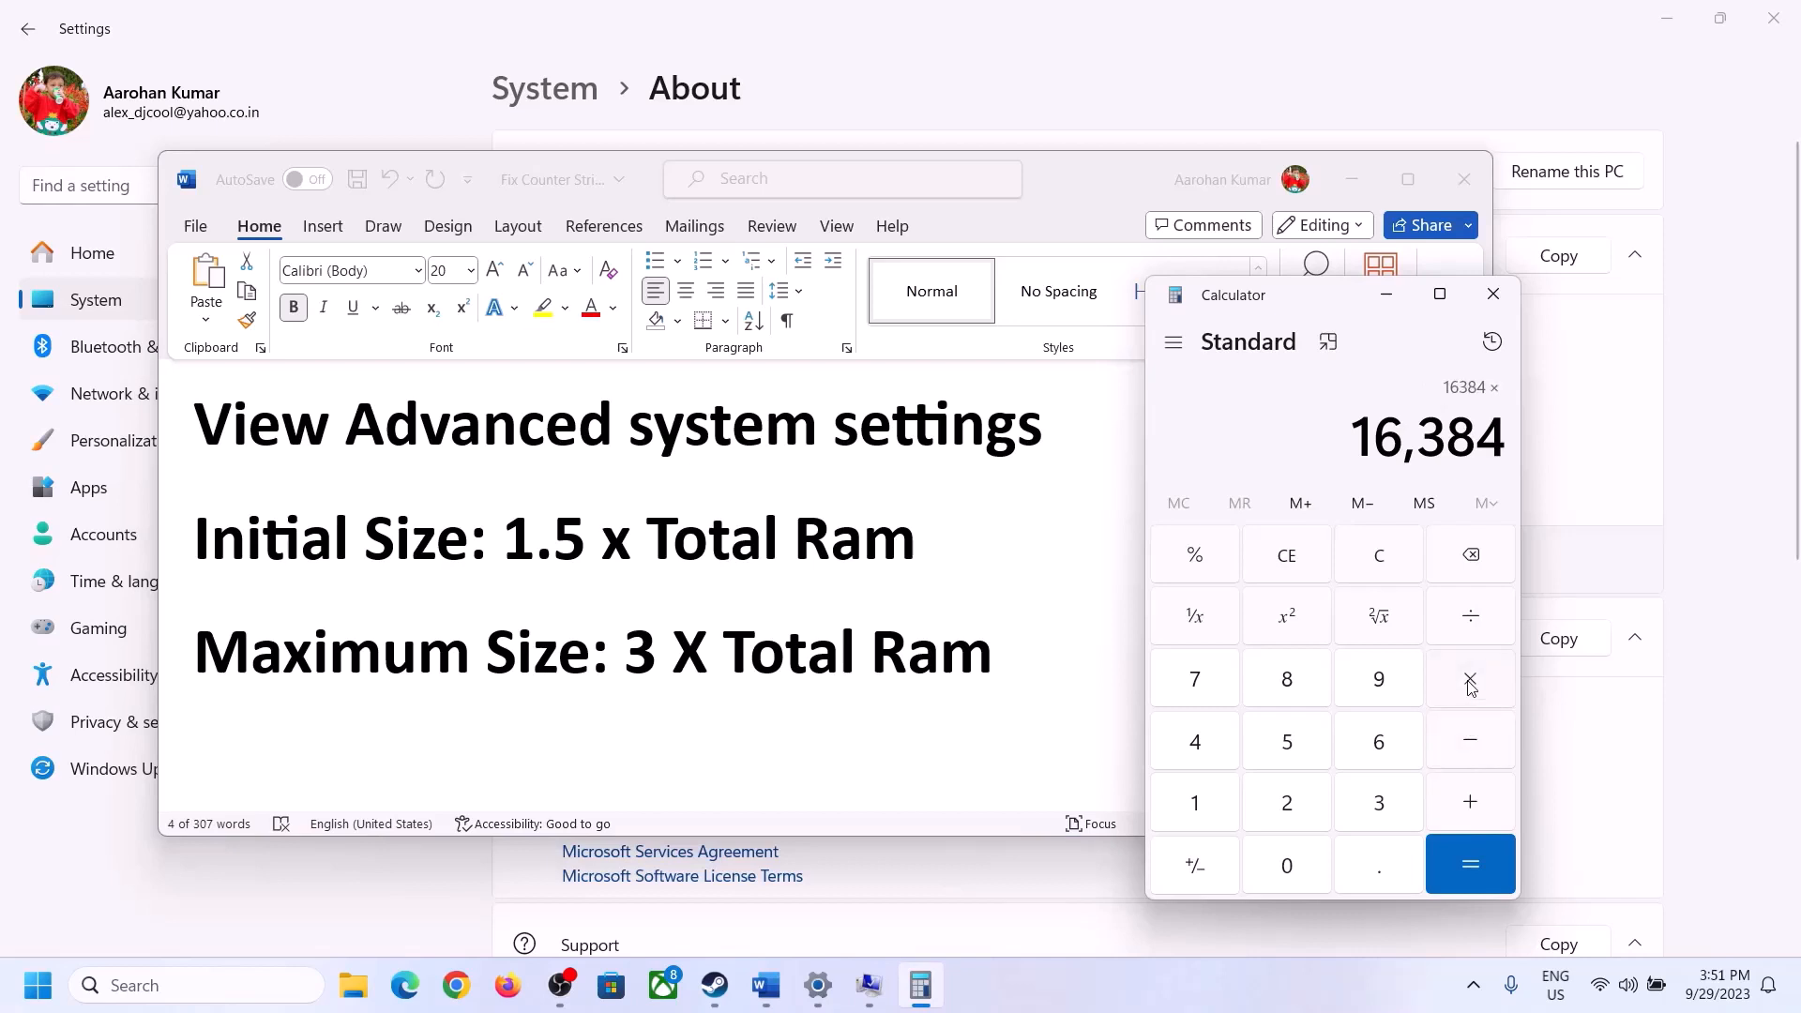
{"action": "left_click", "coordinate": [1354, 809]}
{"action": "left_click", "coordinate": [1472, 849]}
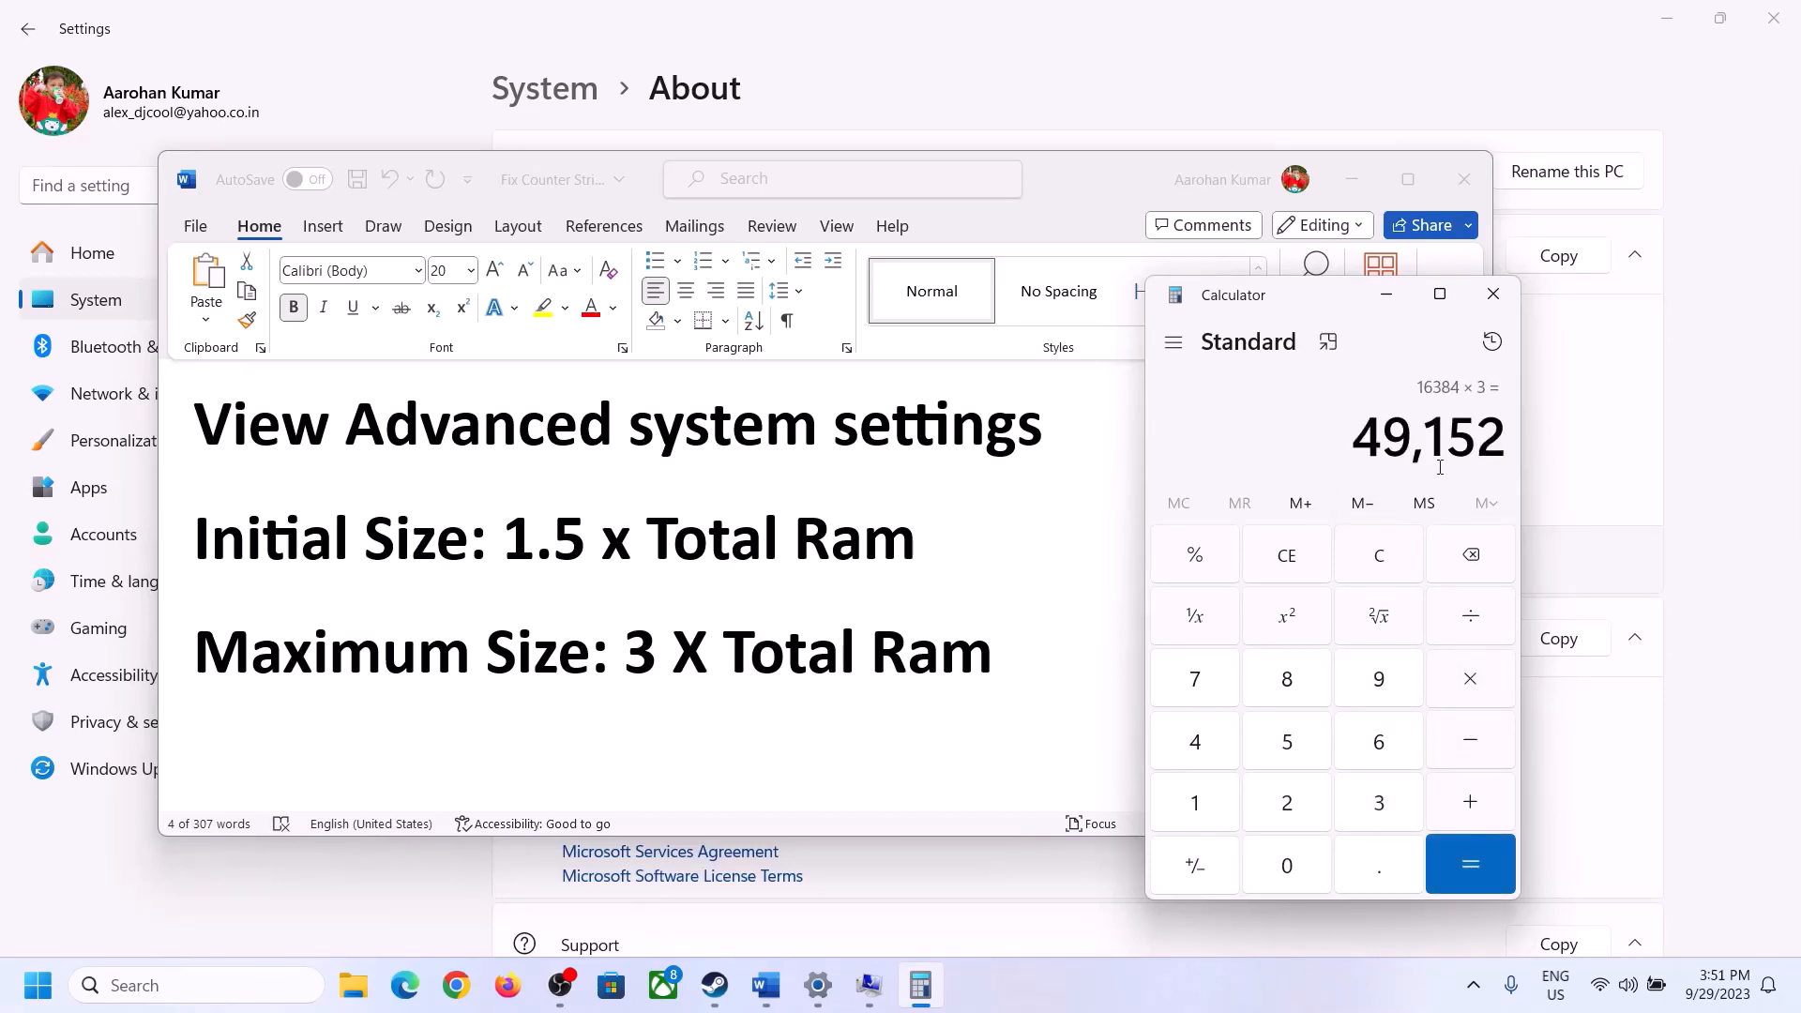
- Set the custom maximum paging file size for drive C: to 49152 MB and confirm the Virtual Memory settings
{"action": "left_click", "coordinate": [864, 992]}
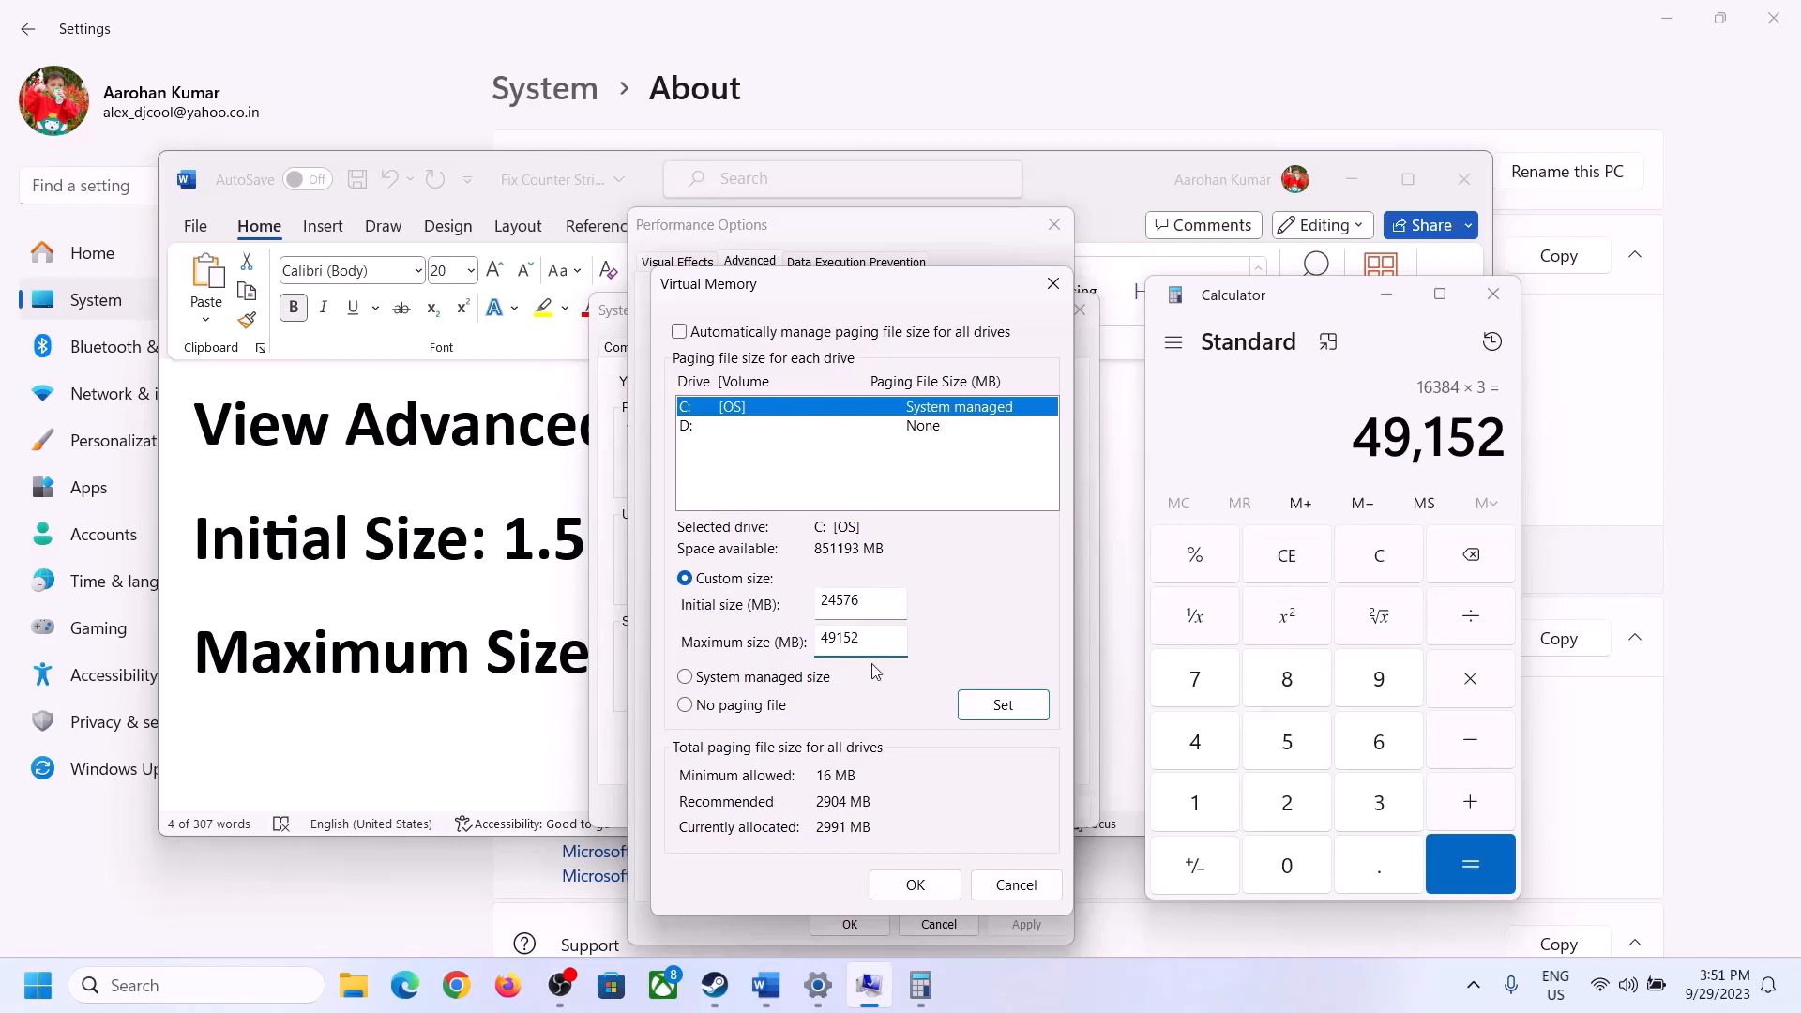
{"action": "left_click", "coordinate": [1003, 708]}
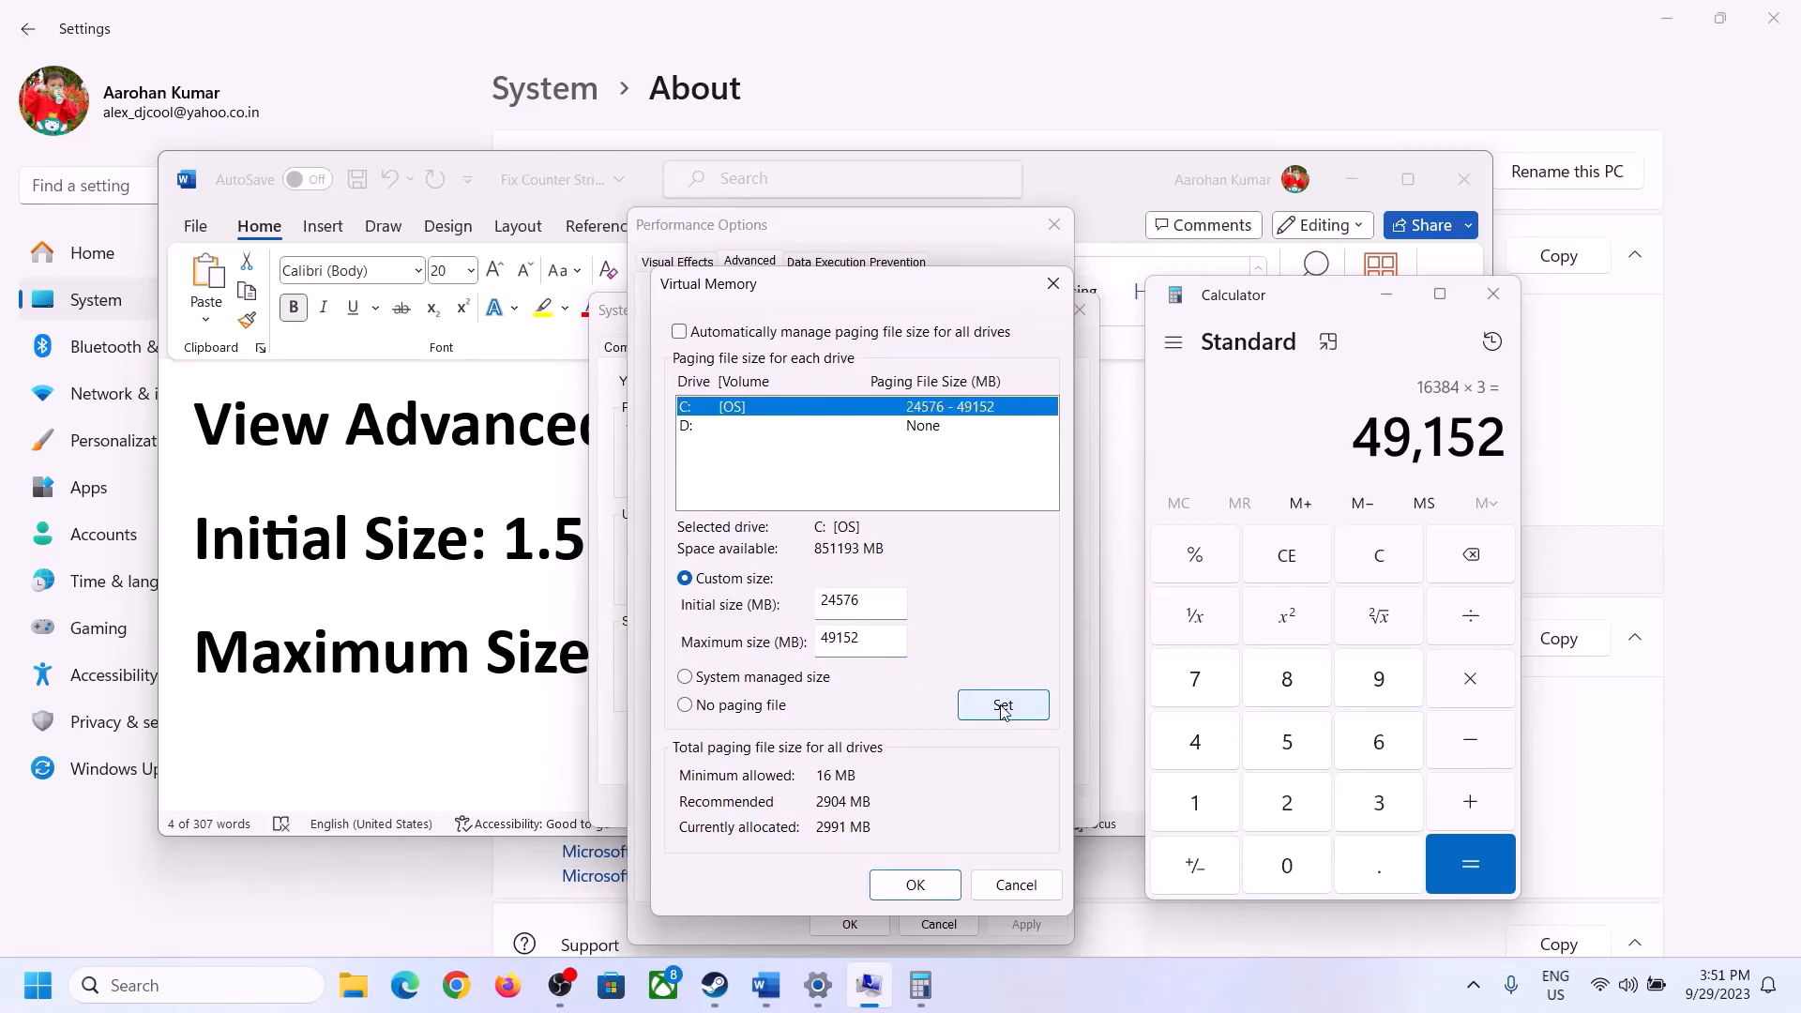
{"action": "left_click", "coordinate": [923, 889]}
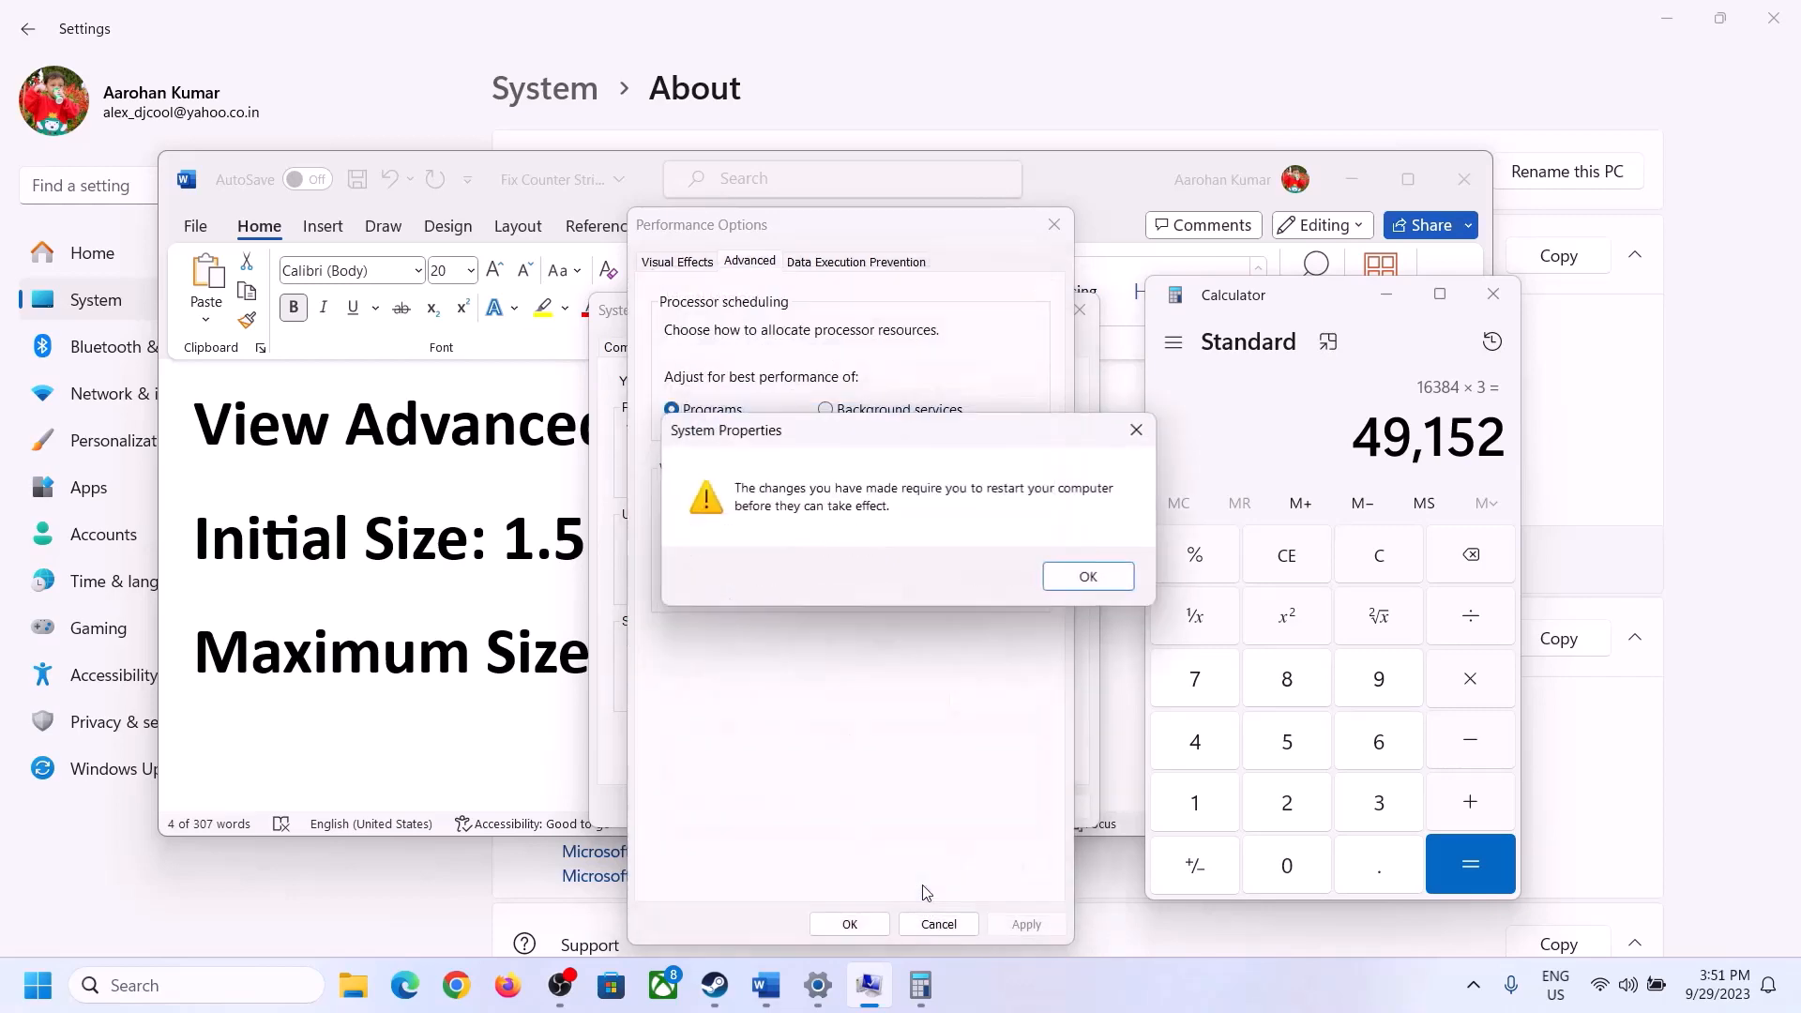
{"action": "left_click", "coordinate": [1116, 579]}
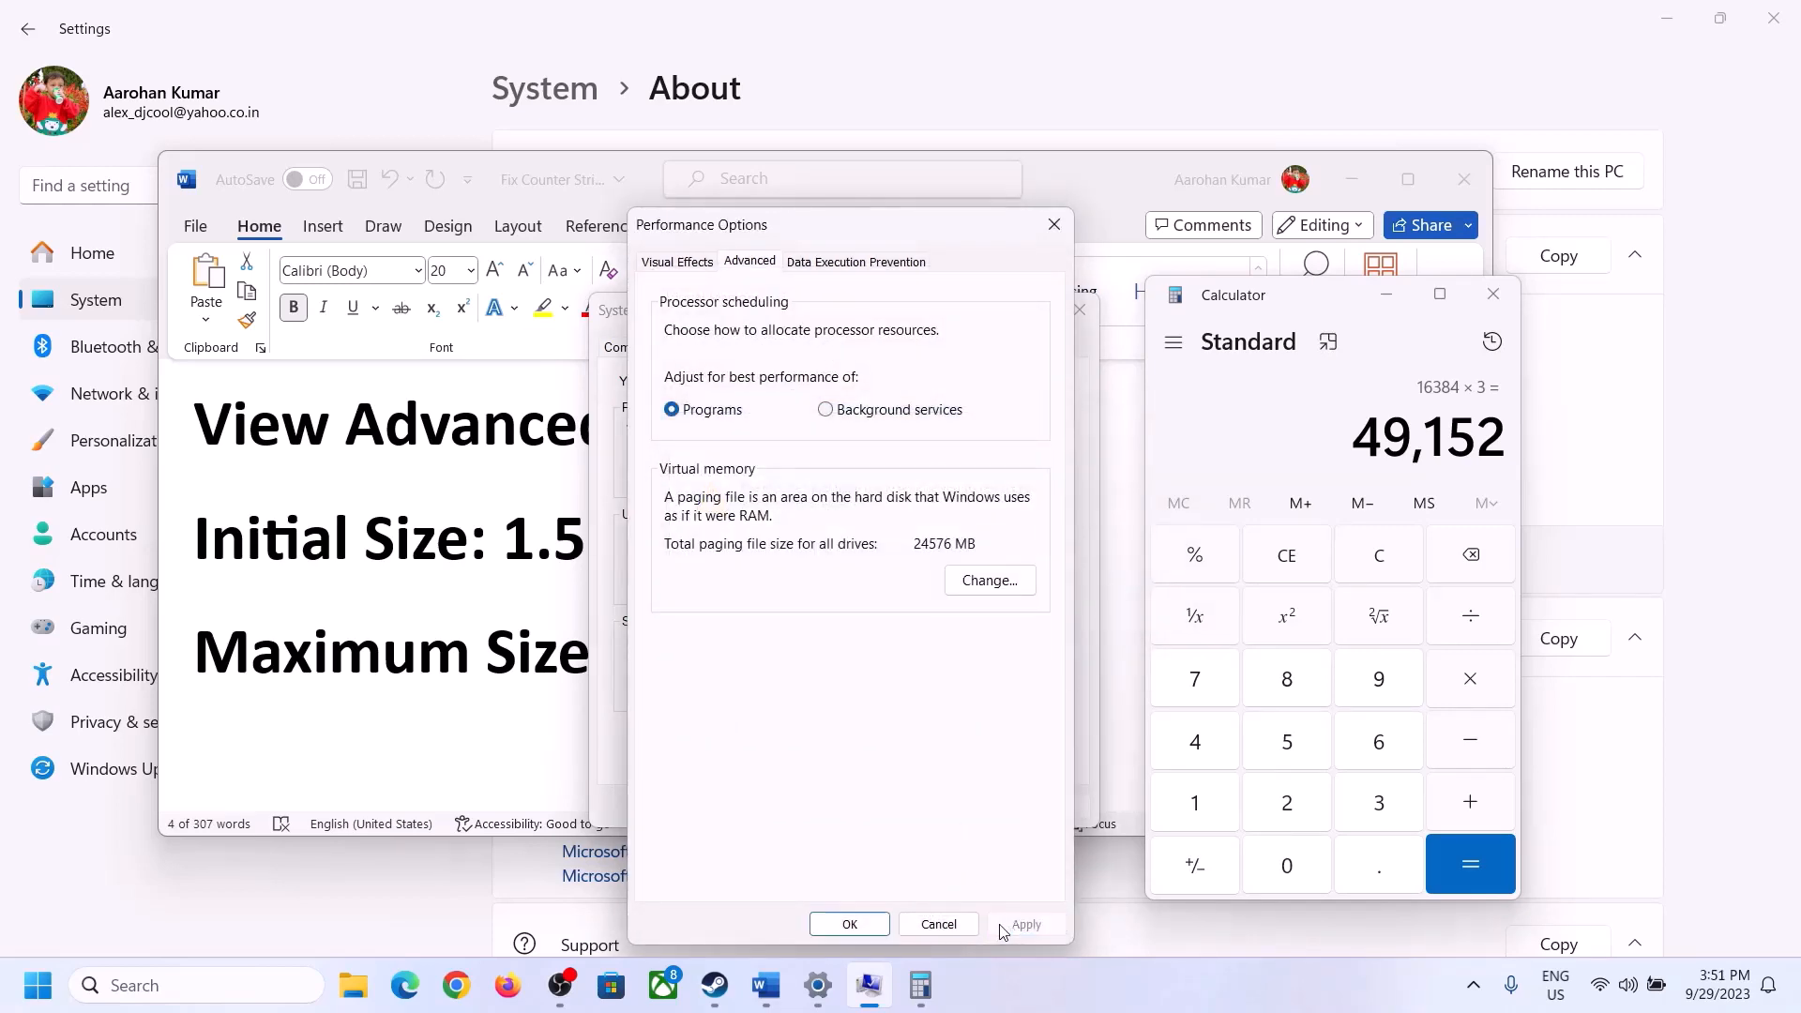
- Confirm Performance Options and System Properties, and dismiss the restart request without restarting the computer
{"action": "left_click", "coordinate": [853, 924]}
{"action": "left_click", "coordinate": [847, 804]}
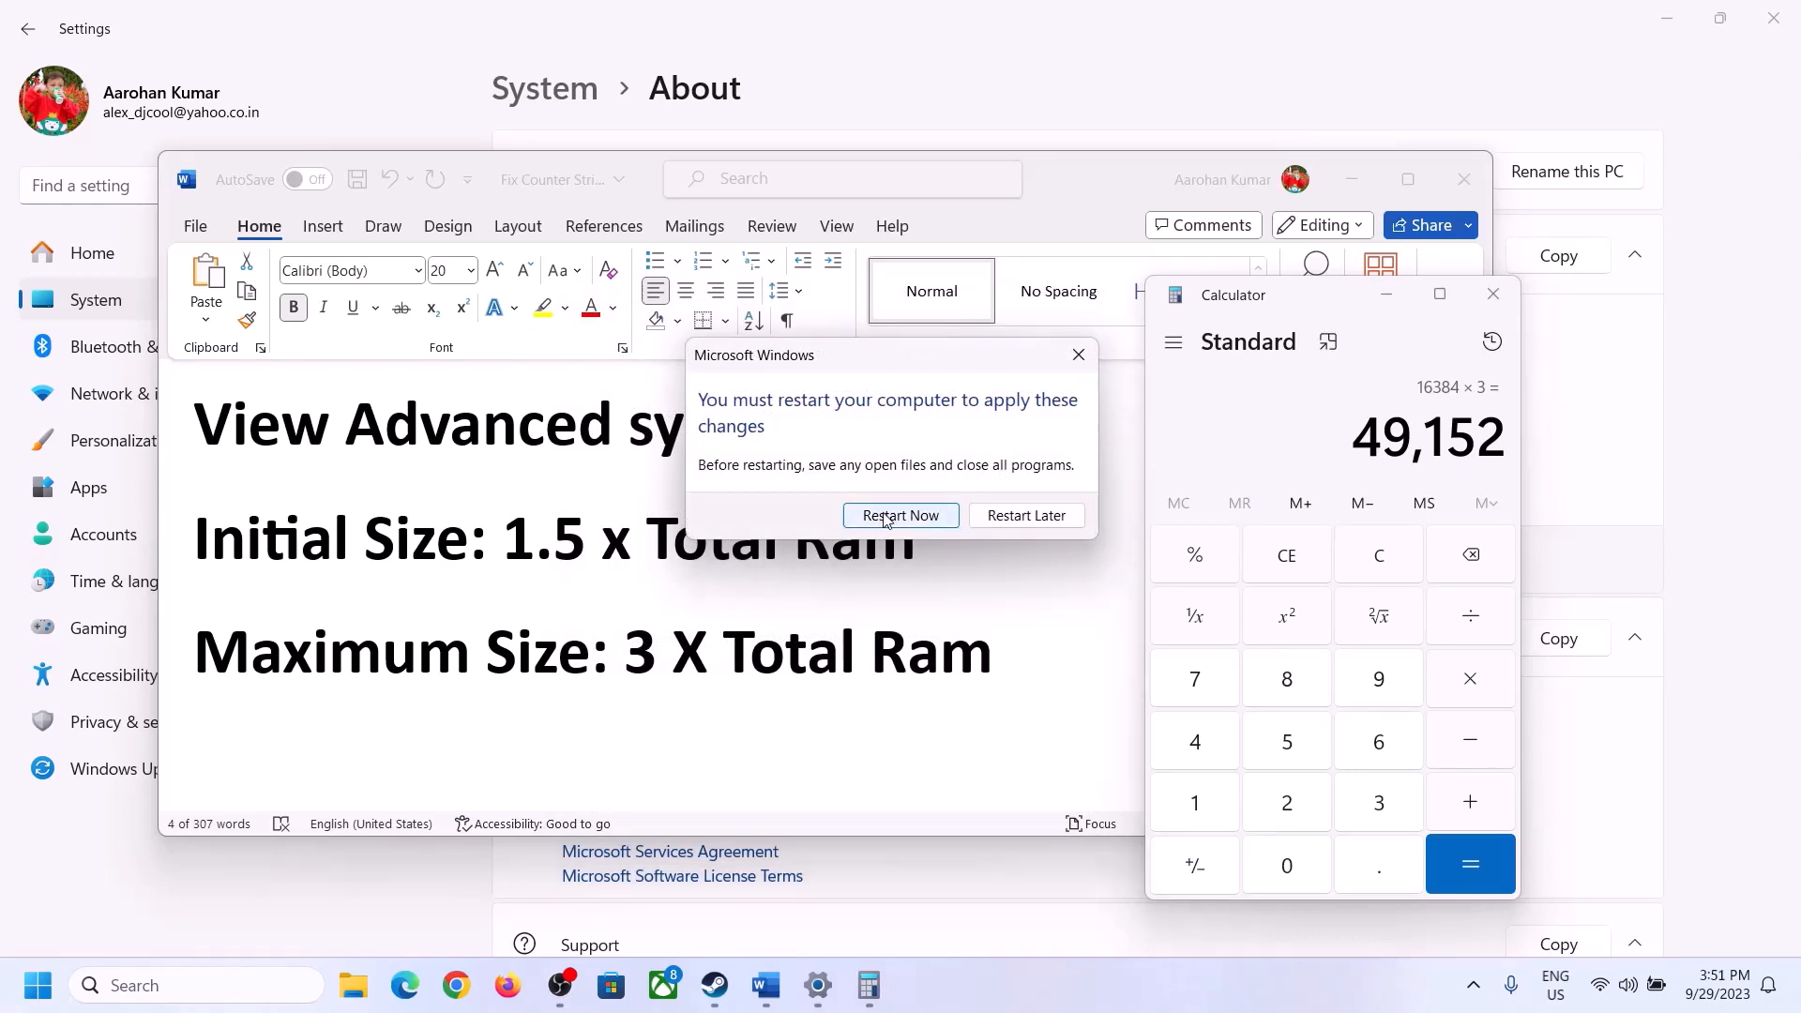
{"action": "left_click", "coordinate": [1079, 354]}
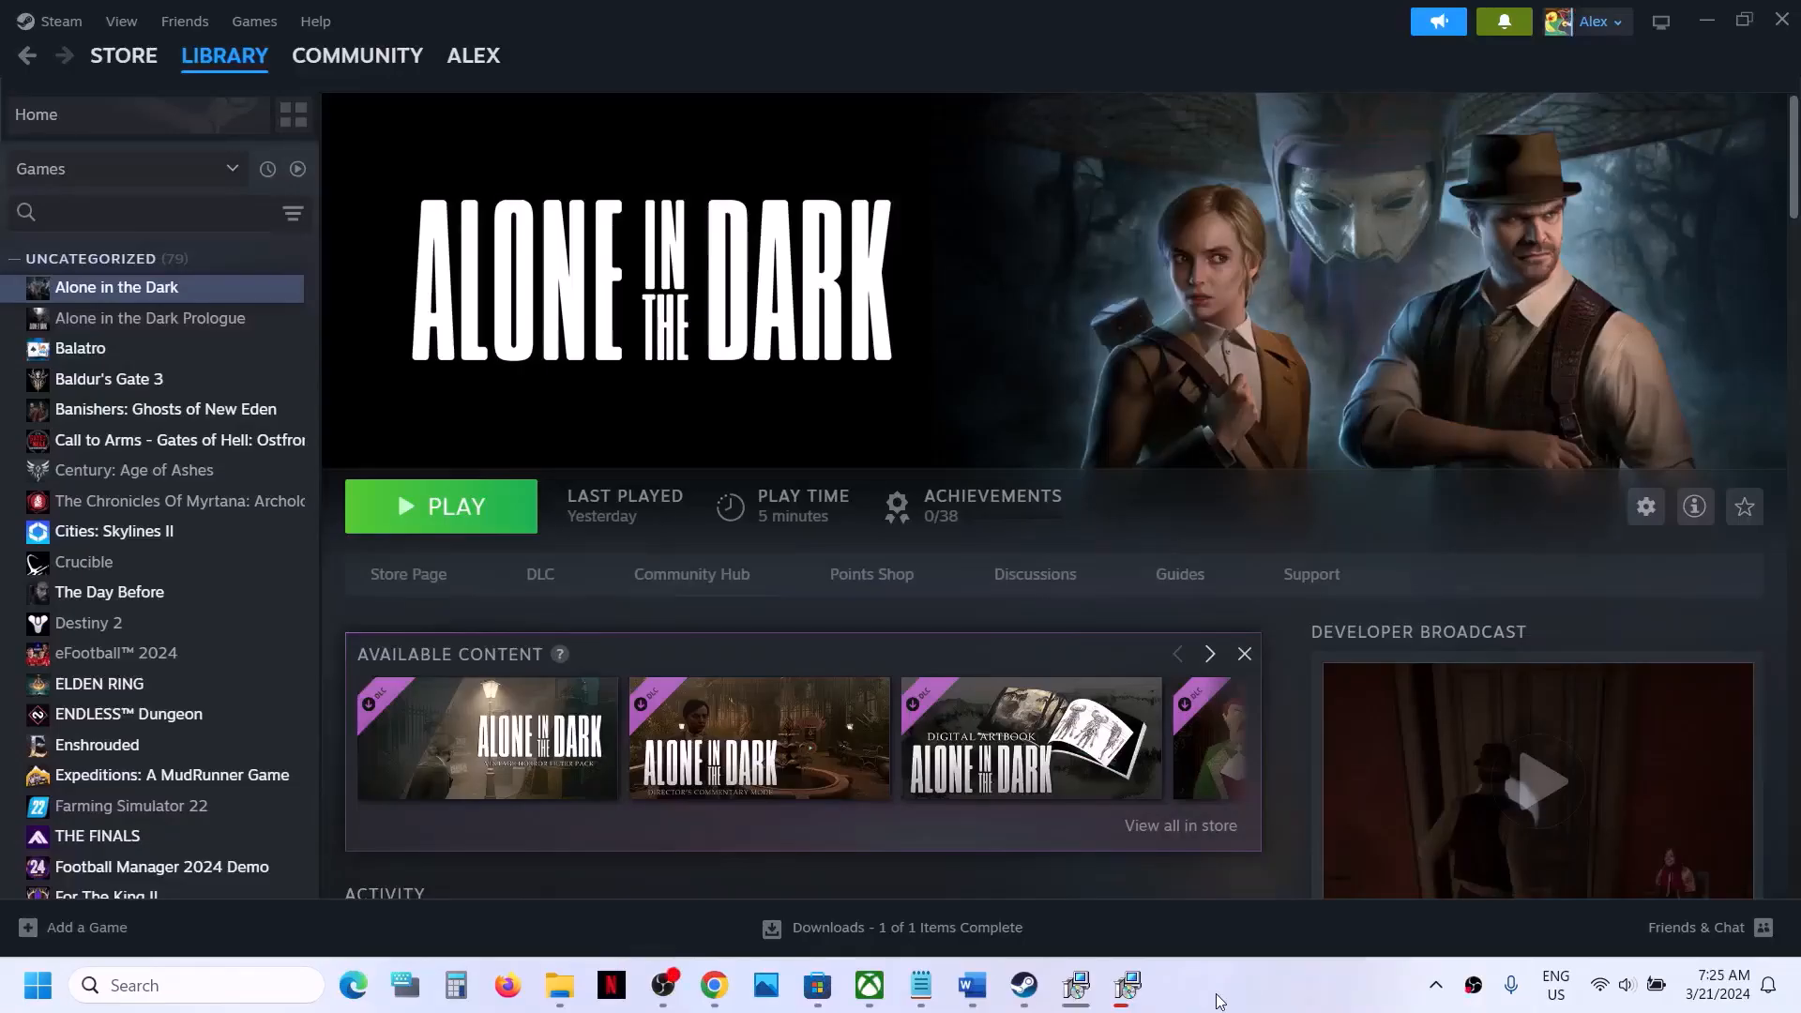
- Return to the Word checklist and select the Step 12 text "Update your Windows"
{"action": "left_click", "coordinate": [983, 998]}
{"action": "scroll", "coordinate": [723, 672], "scroll_direction": "down", "scroll_amount": 3}
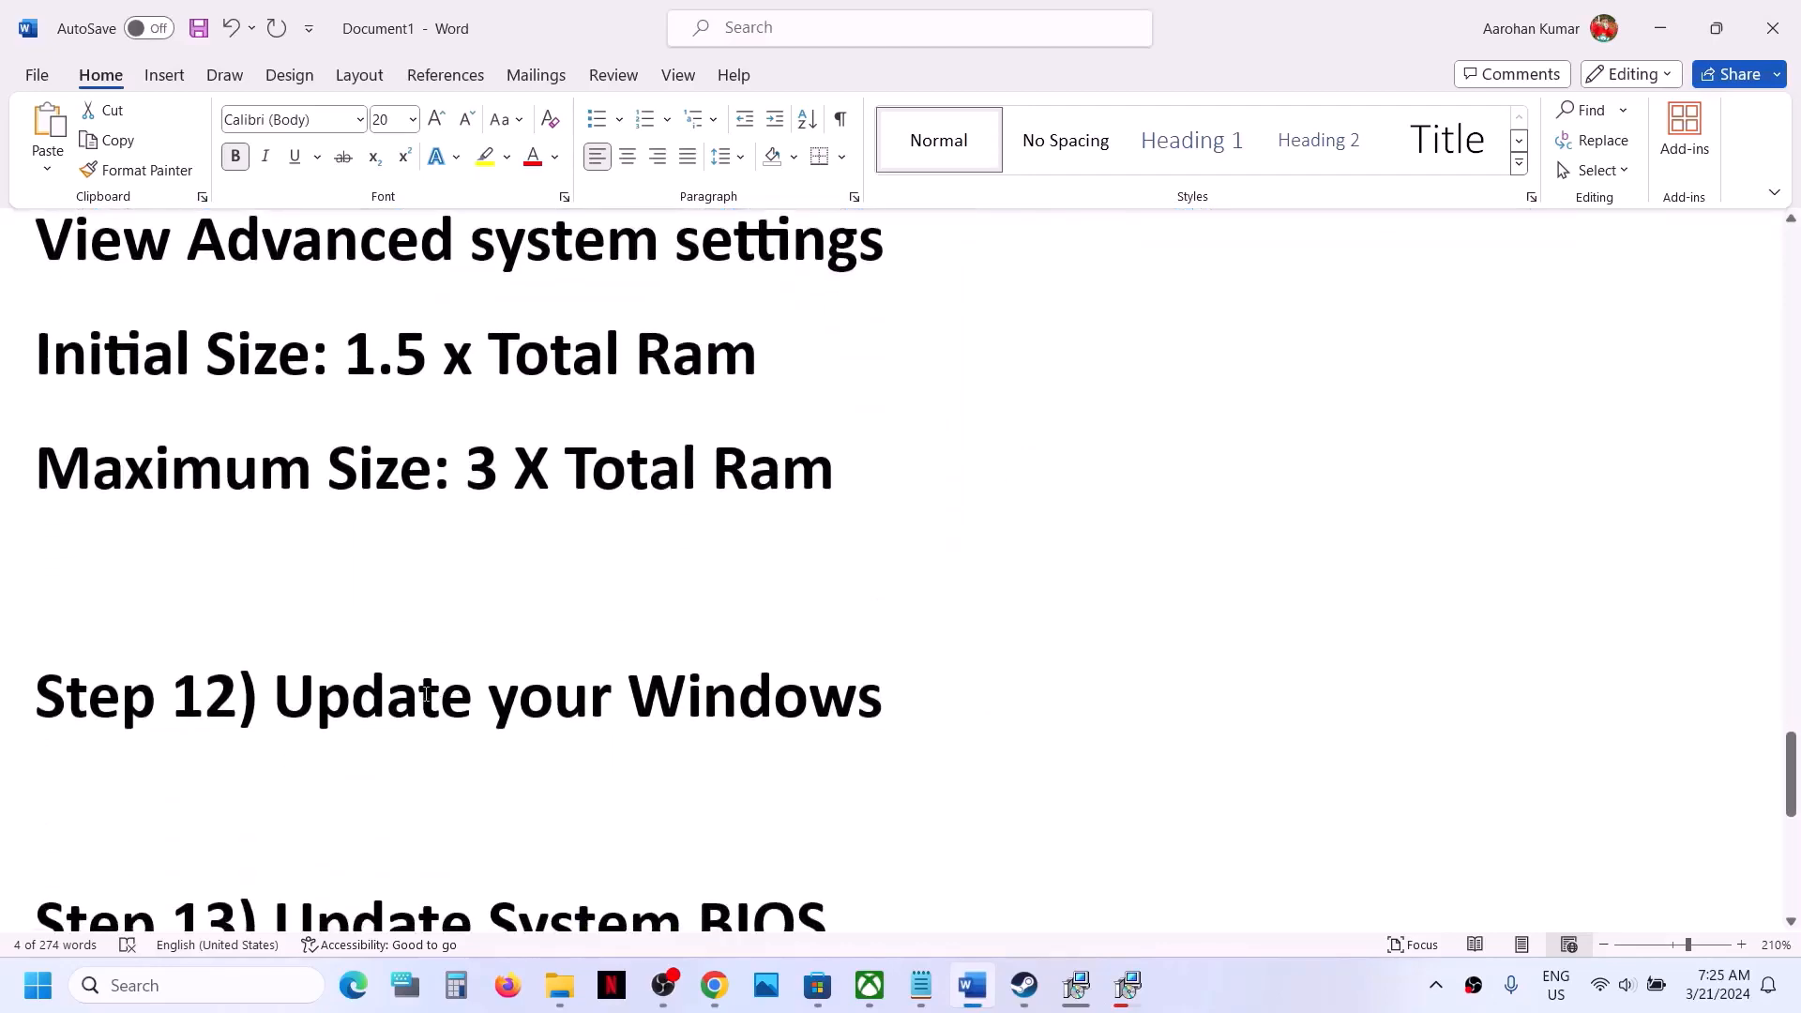
{"action": "left_click_drag", "start_coordinate": [858, 719], "coordinate": [886, 722]}
- Open Windows Update in Settings and check for updates
{"action": "key", "text": "super+i"}
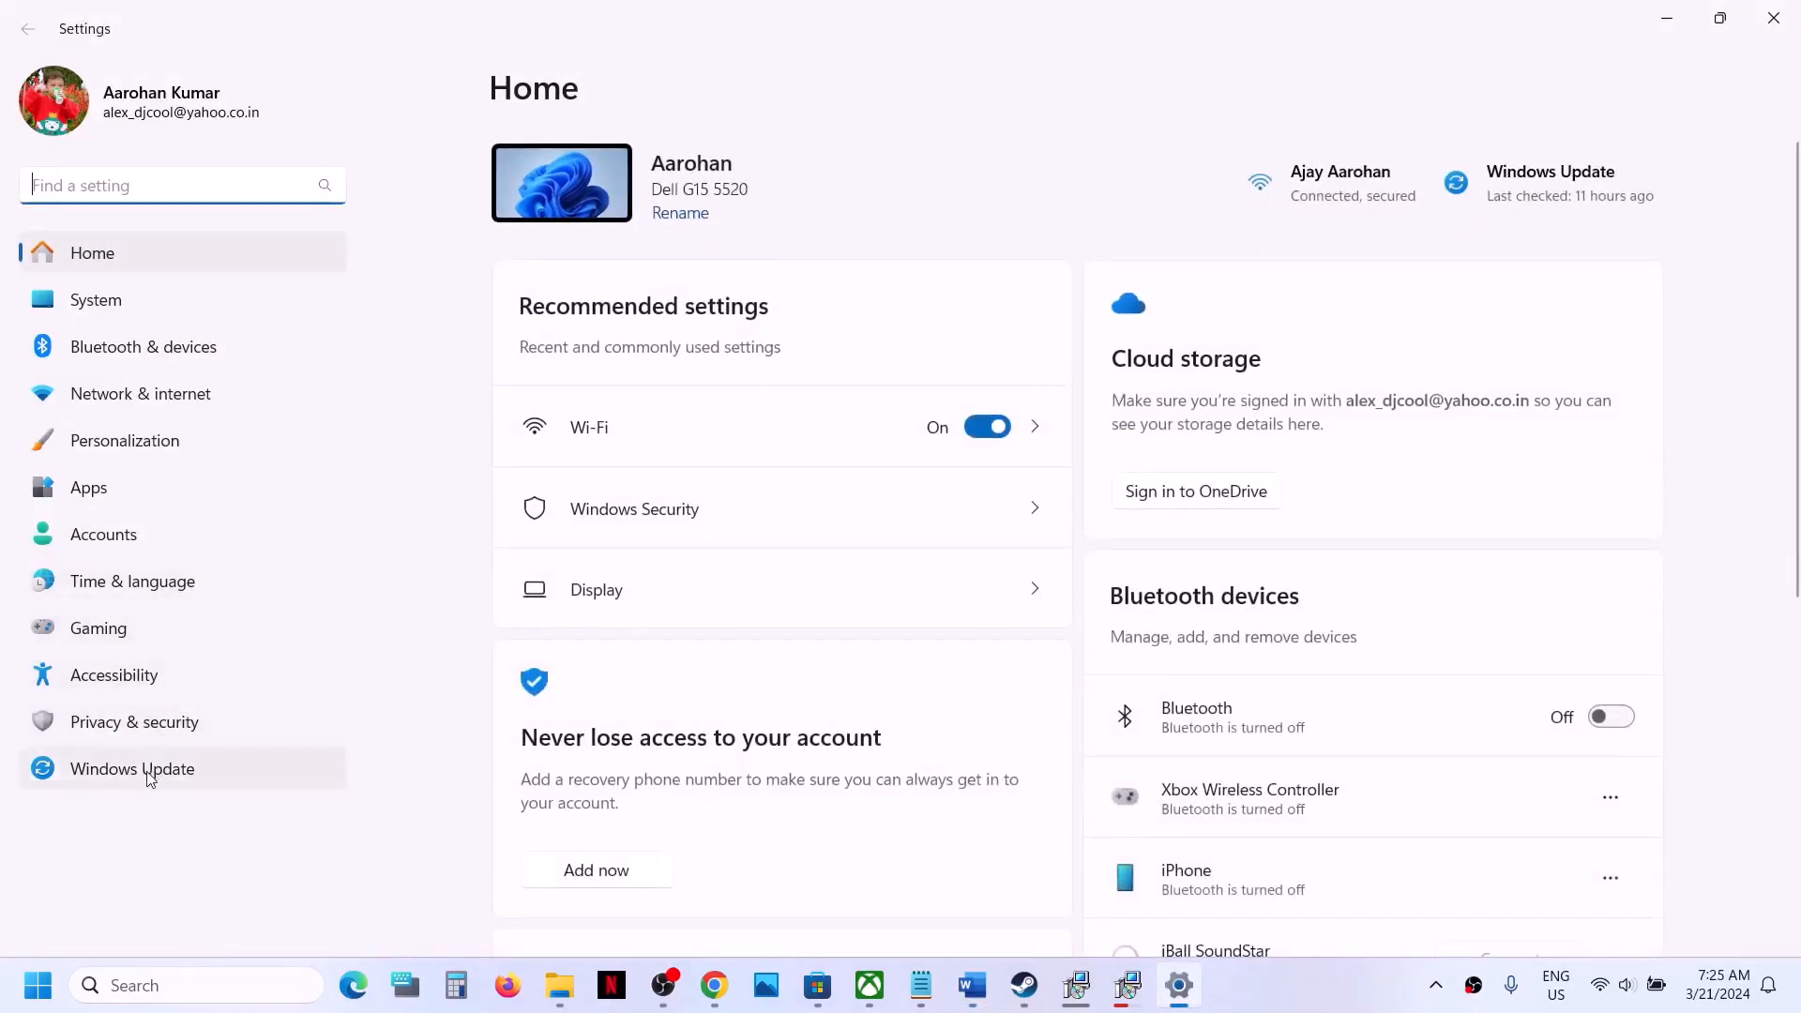
{"action": "left_click", "coordinate": [150, 778]}
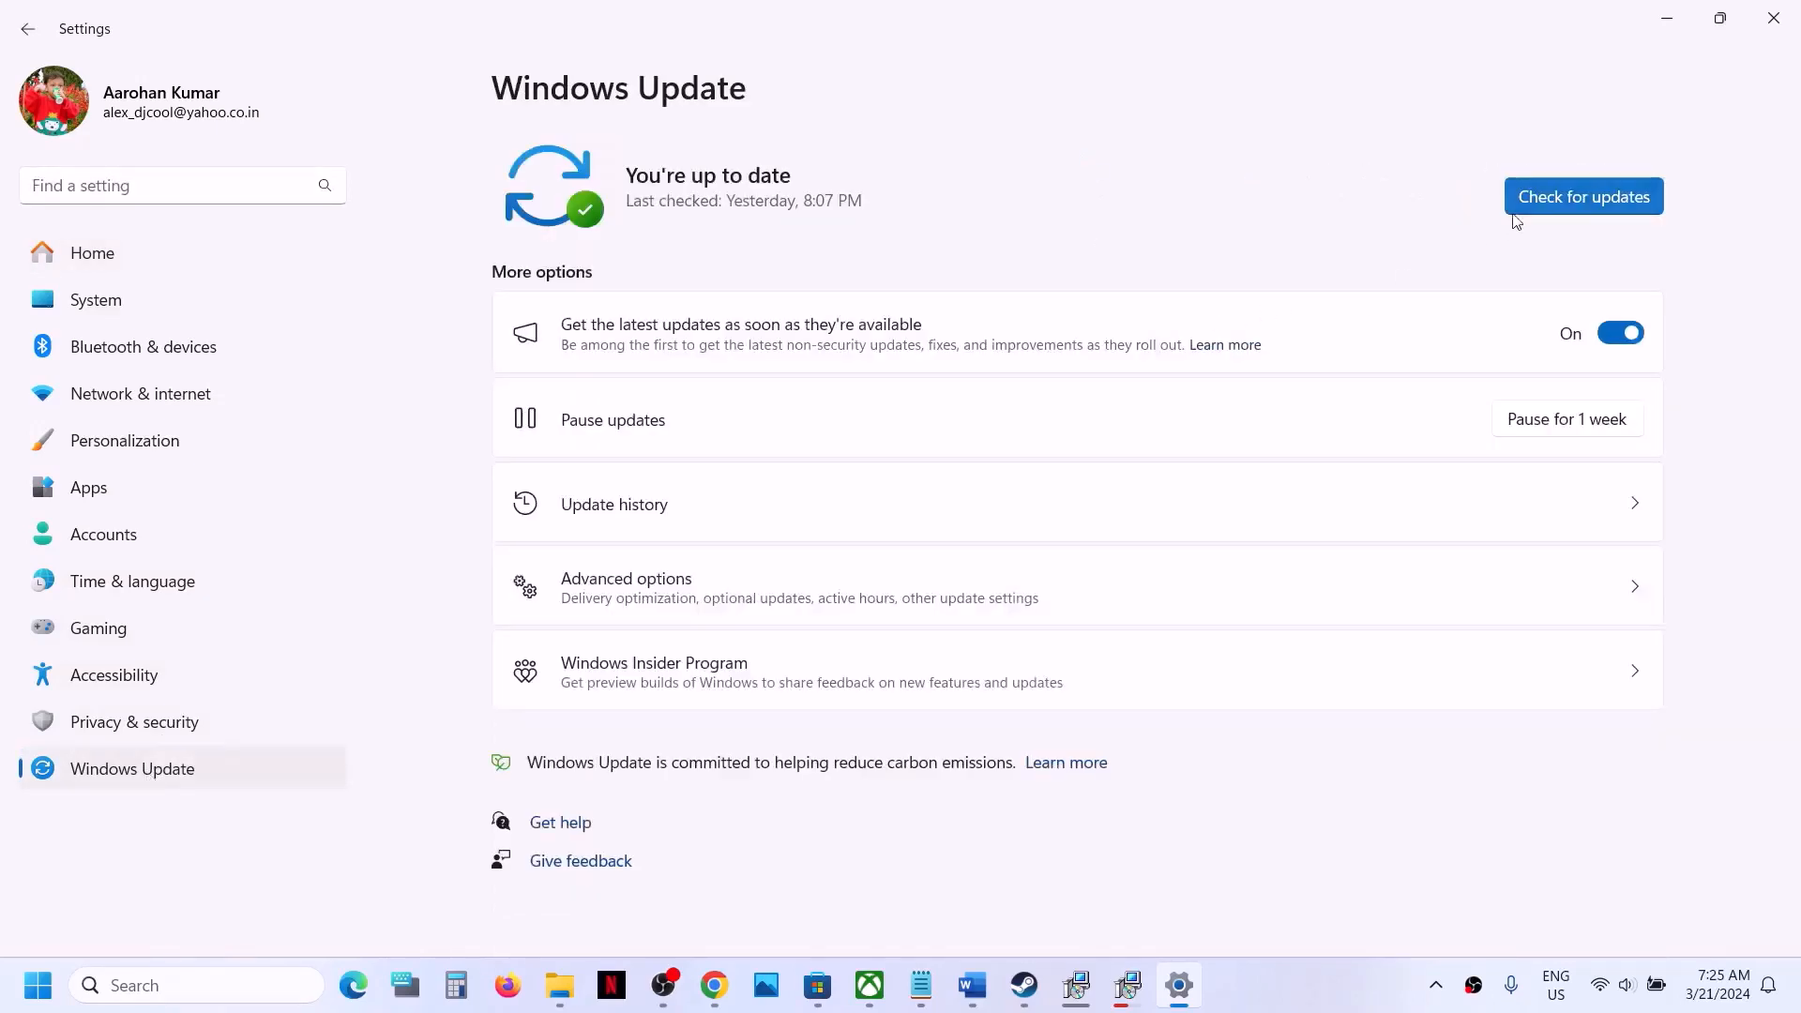
{"action": "left_click", "coordinate": [1535, 207]}
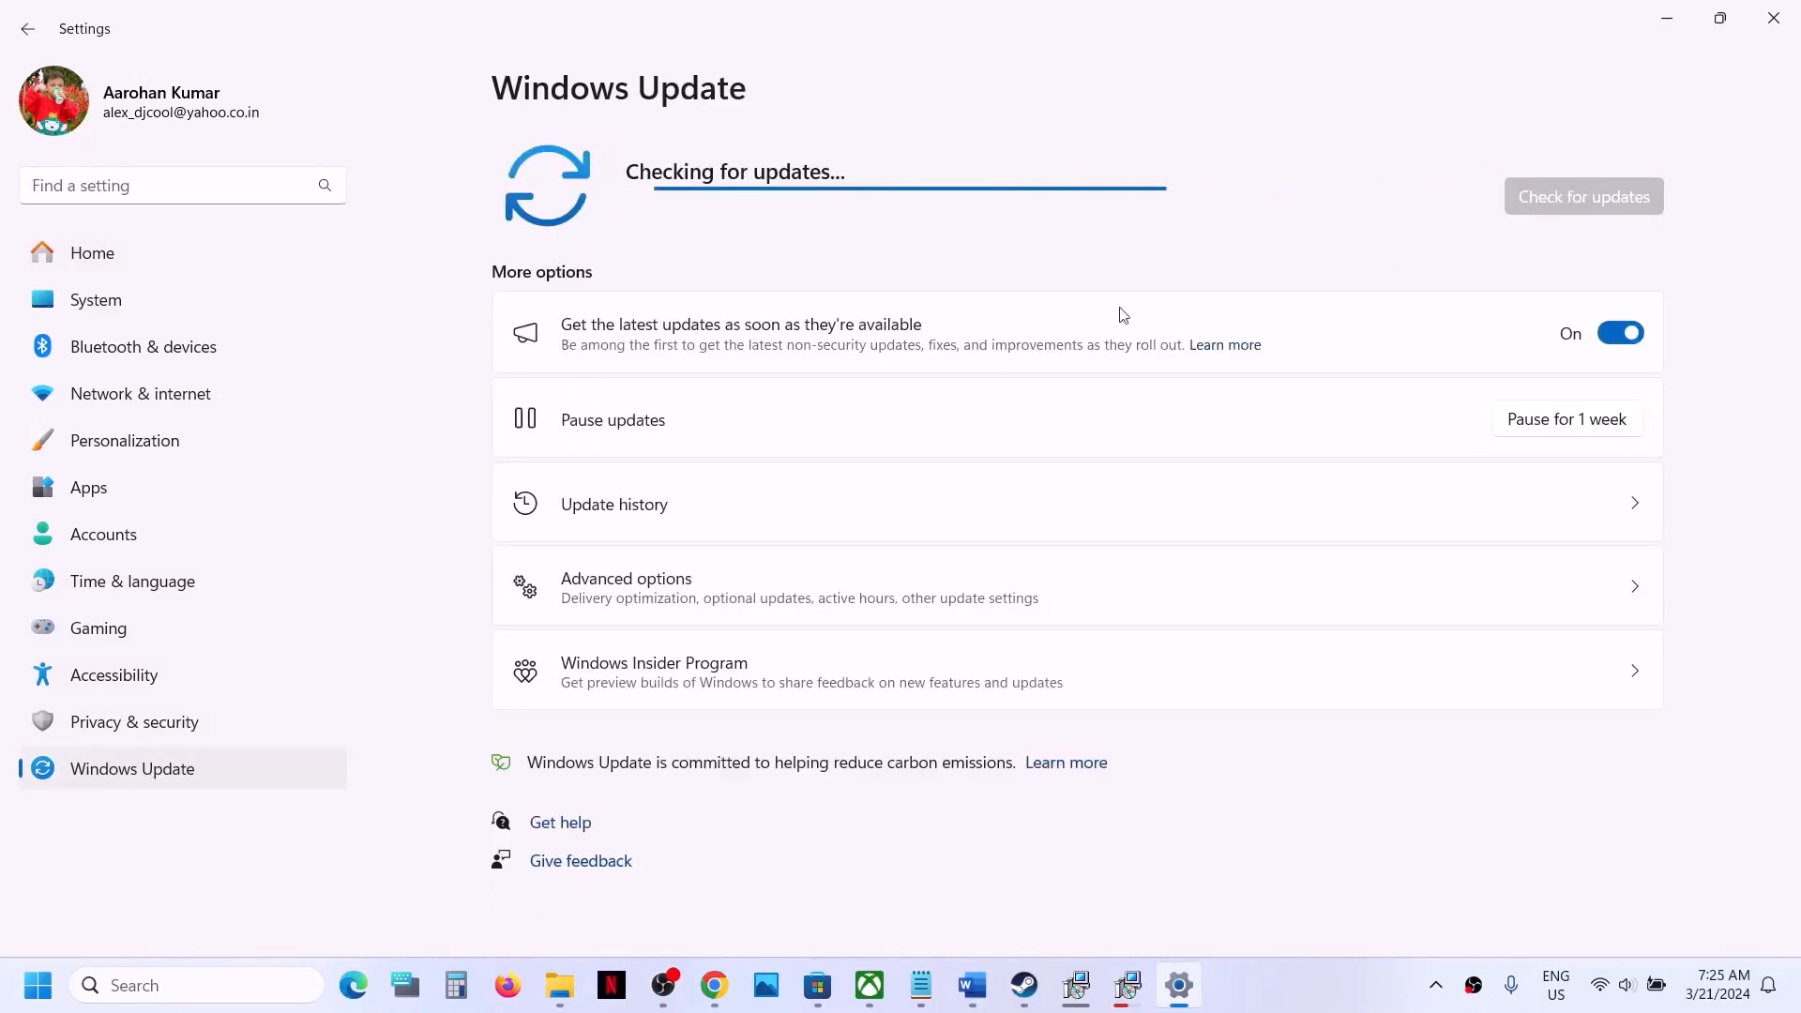
- Display the computer's power options without choosing one, and switch to the Alone in the Dark page in Steam
{"action": "left_click", "coordinate": [40, 987]}
{"action": "left_click", "coordinate": [682, 904]}
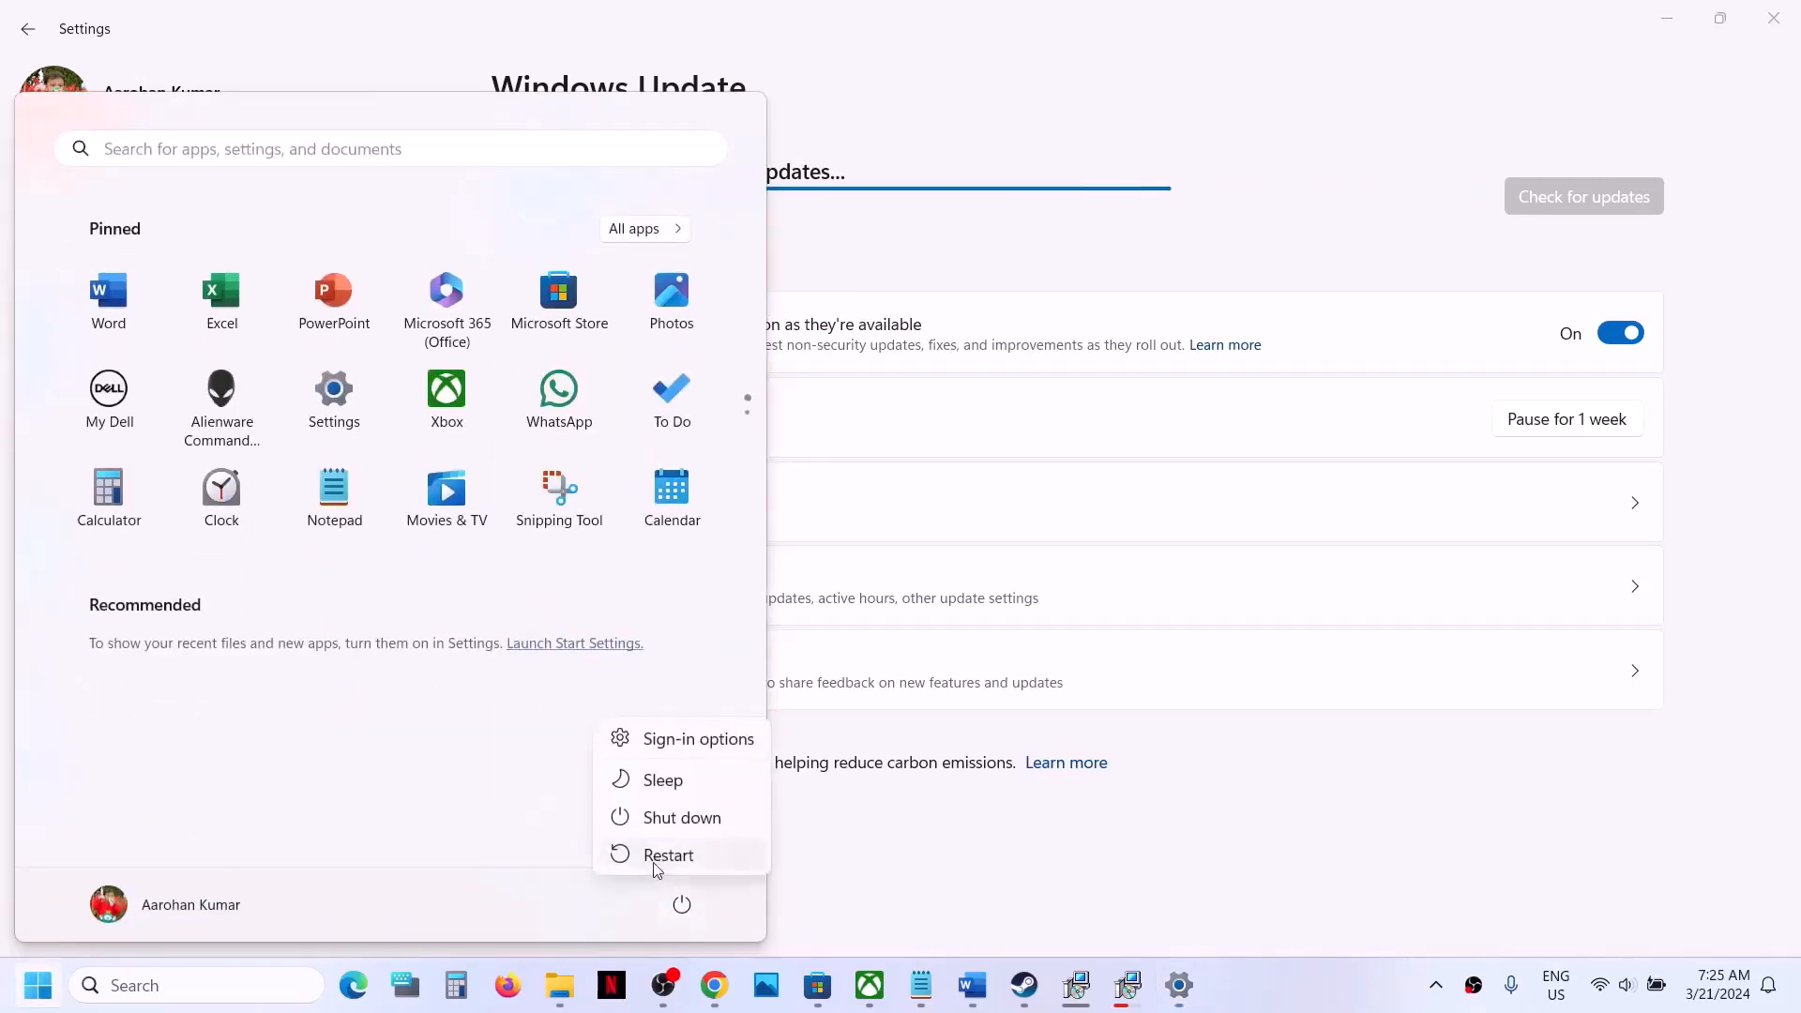
{"action": "left_click", "coordinate": [1024, 985]}
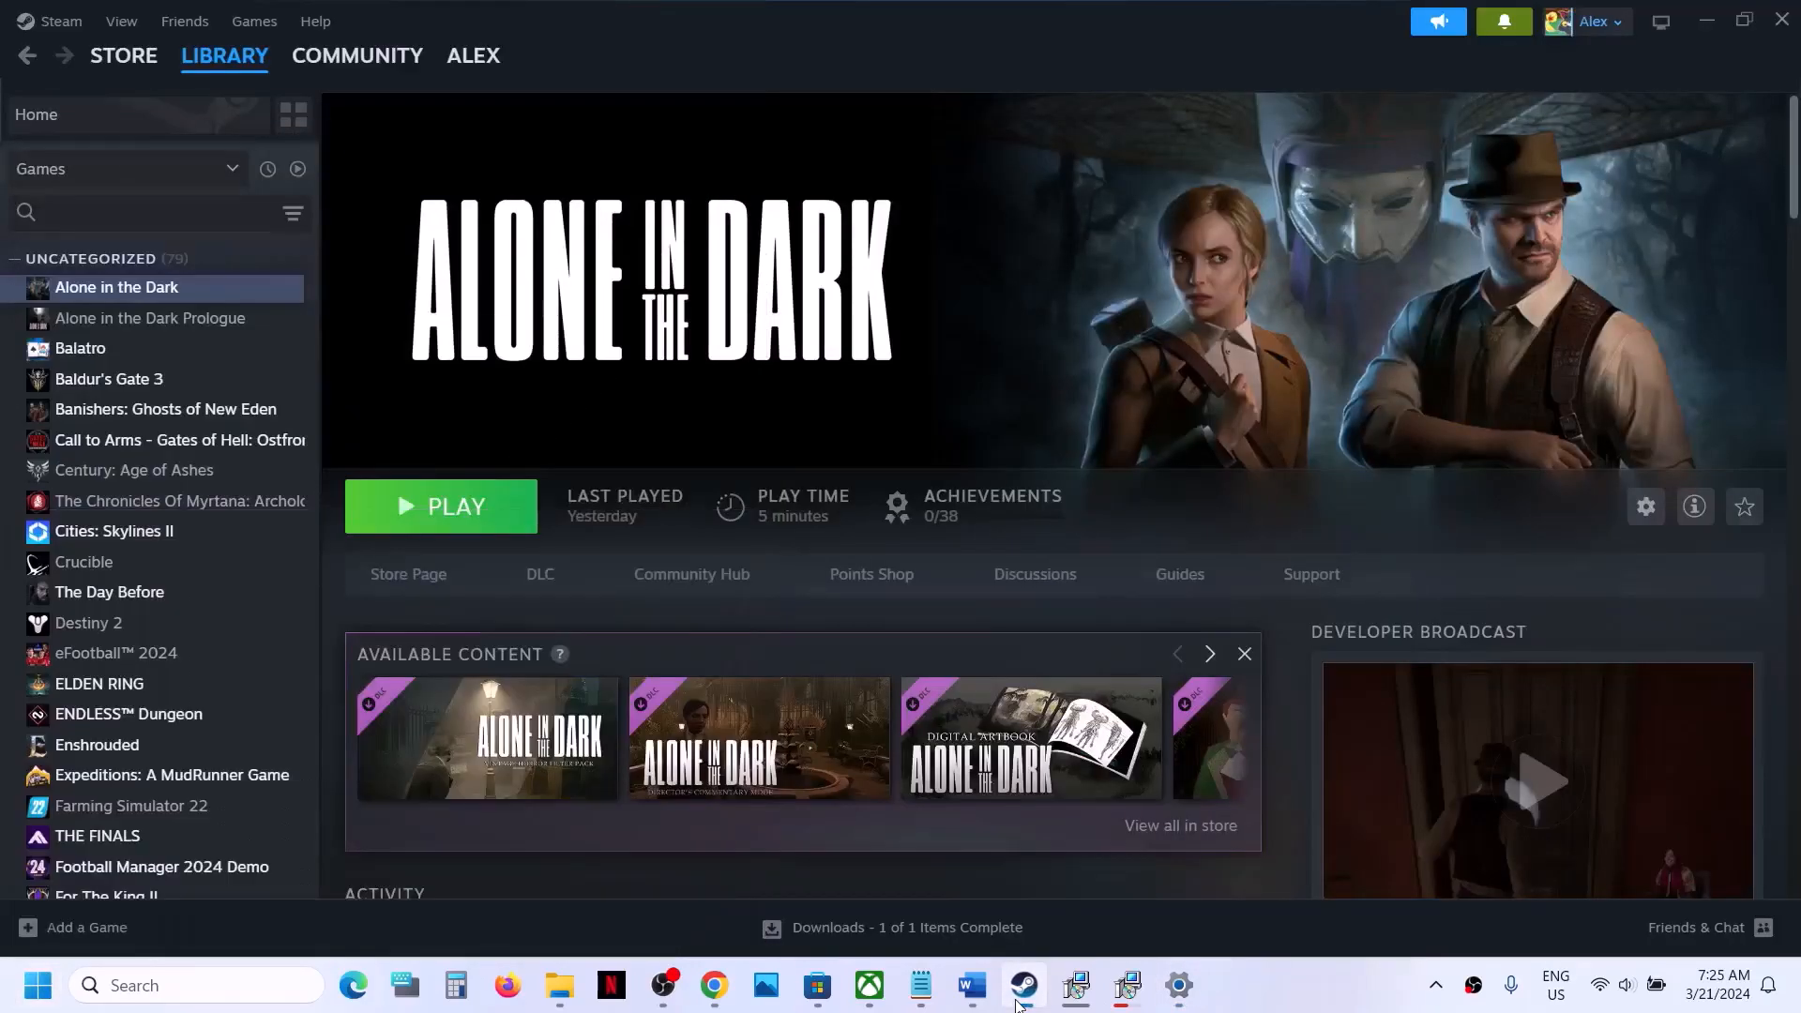
- Go to Step 13 of the Word checklist, select "Update System BIOS" and clear the selection
{"action": "left_click", "coordinate": [971, 992]}
{"action": "scroll", "coordinate": [631, 740], "scroll_direction": "down", "scroll_amount": 3}
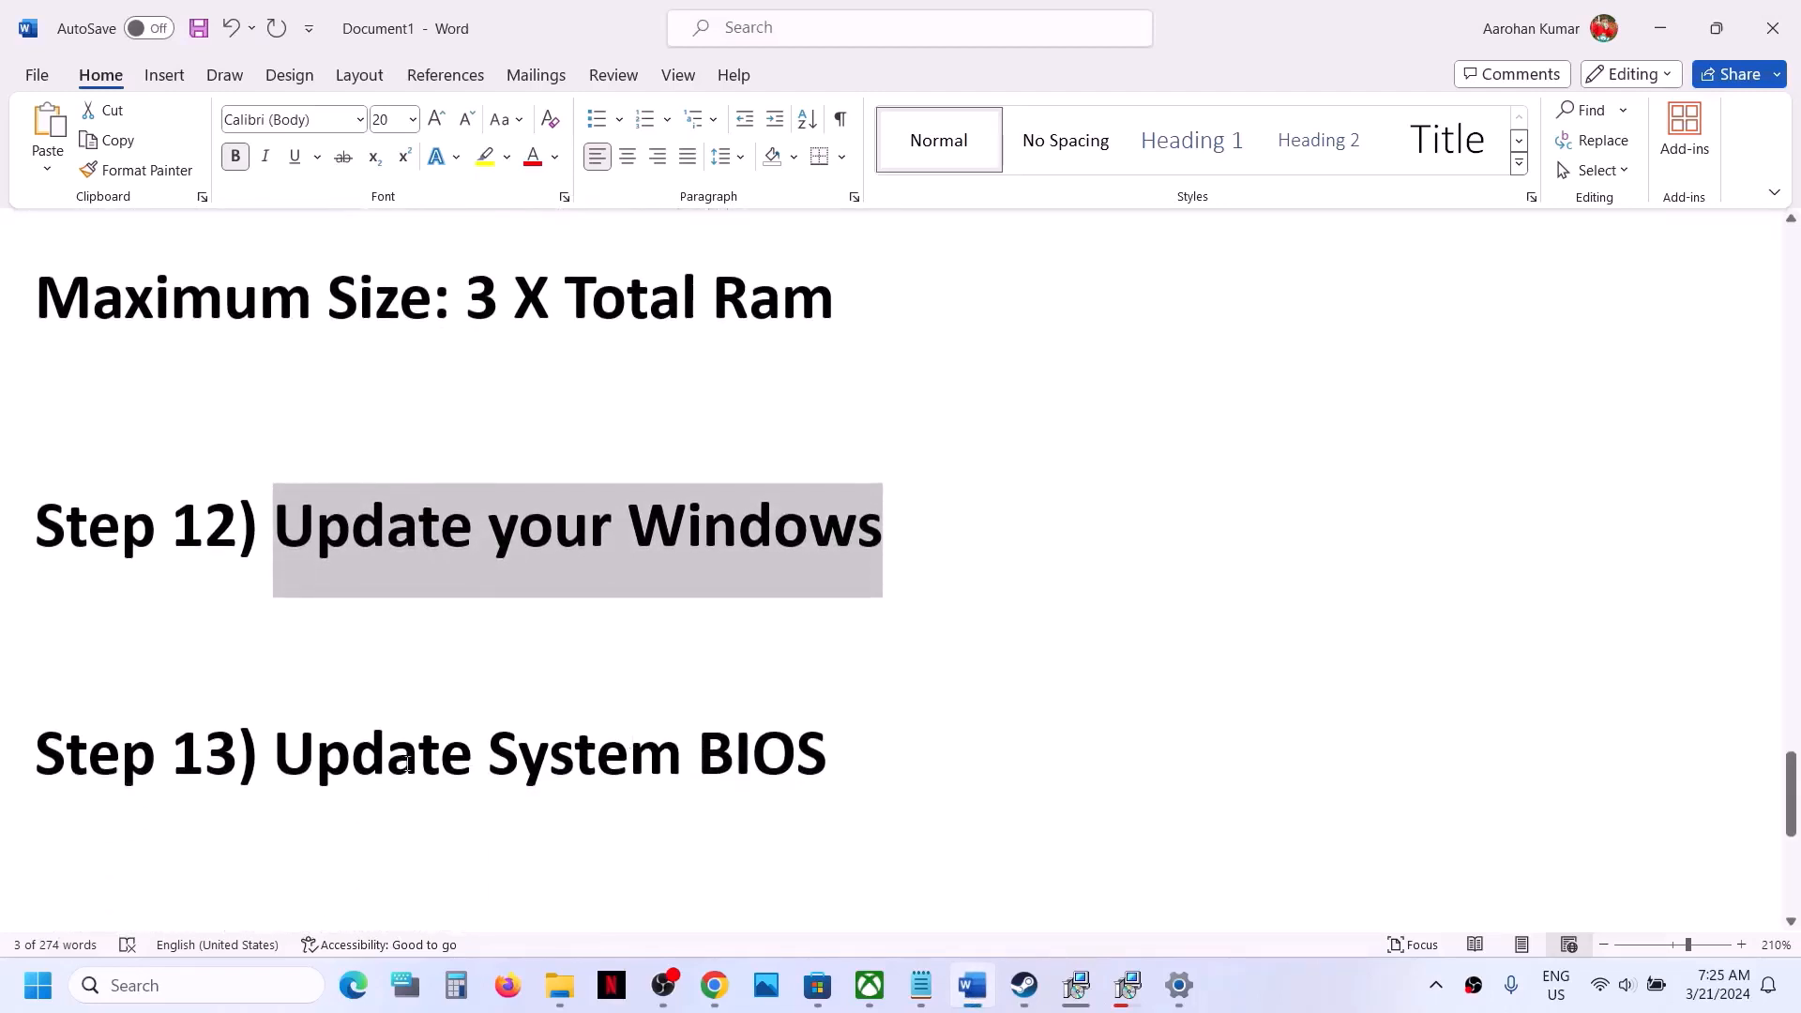
{"action": "left_click_drag", "start_coordinate": [307, 769], "coordinate": [769, 755]}
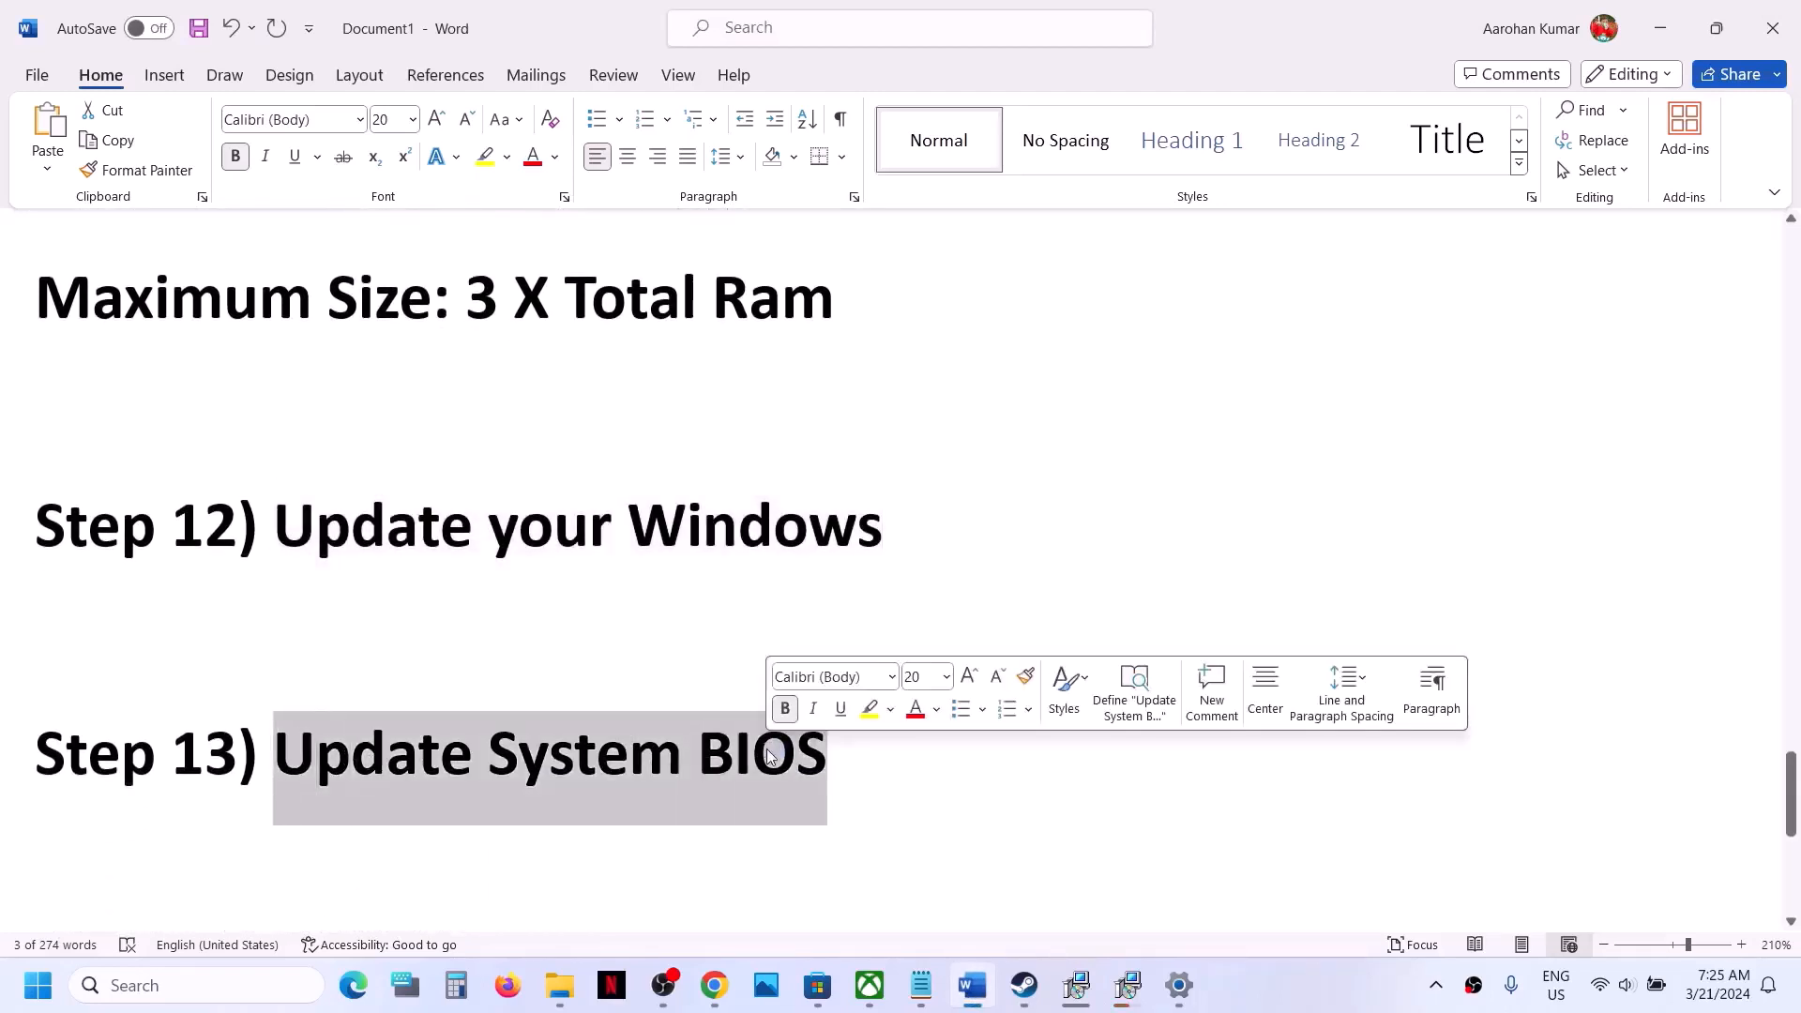
{"action": "left_click", "coordinate": [848, 756]}
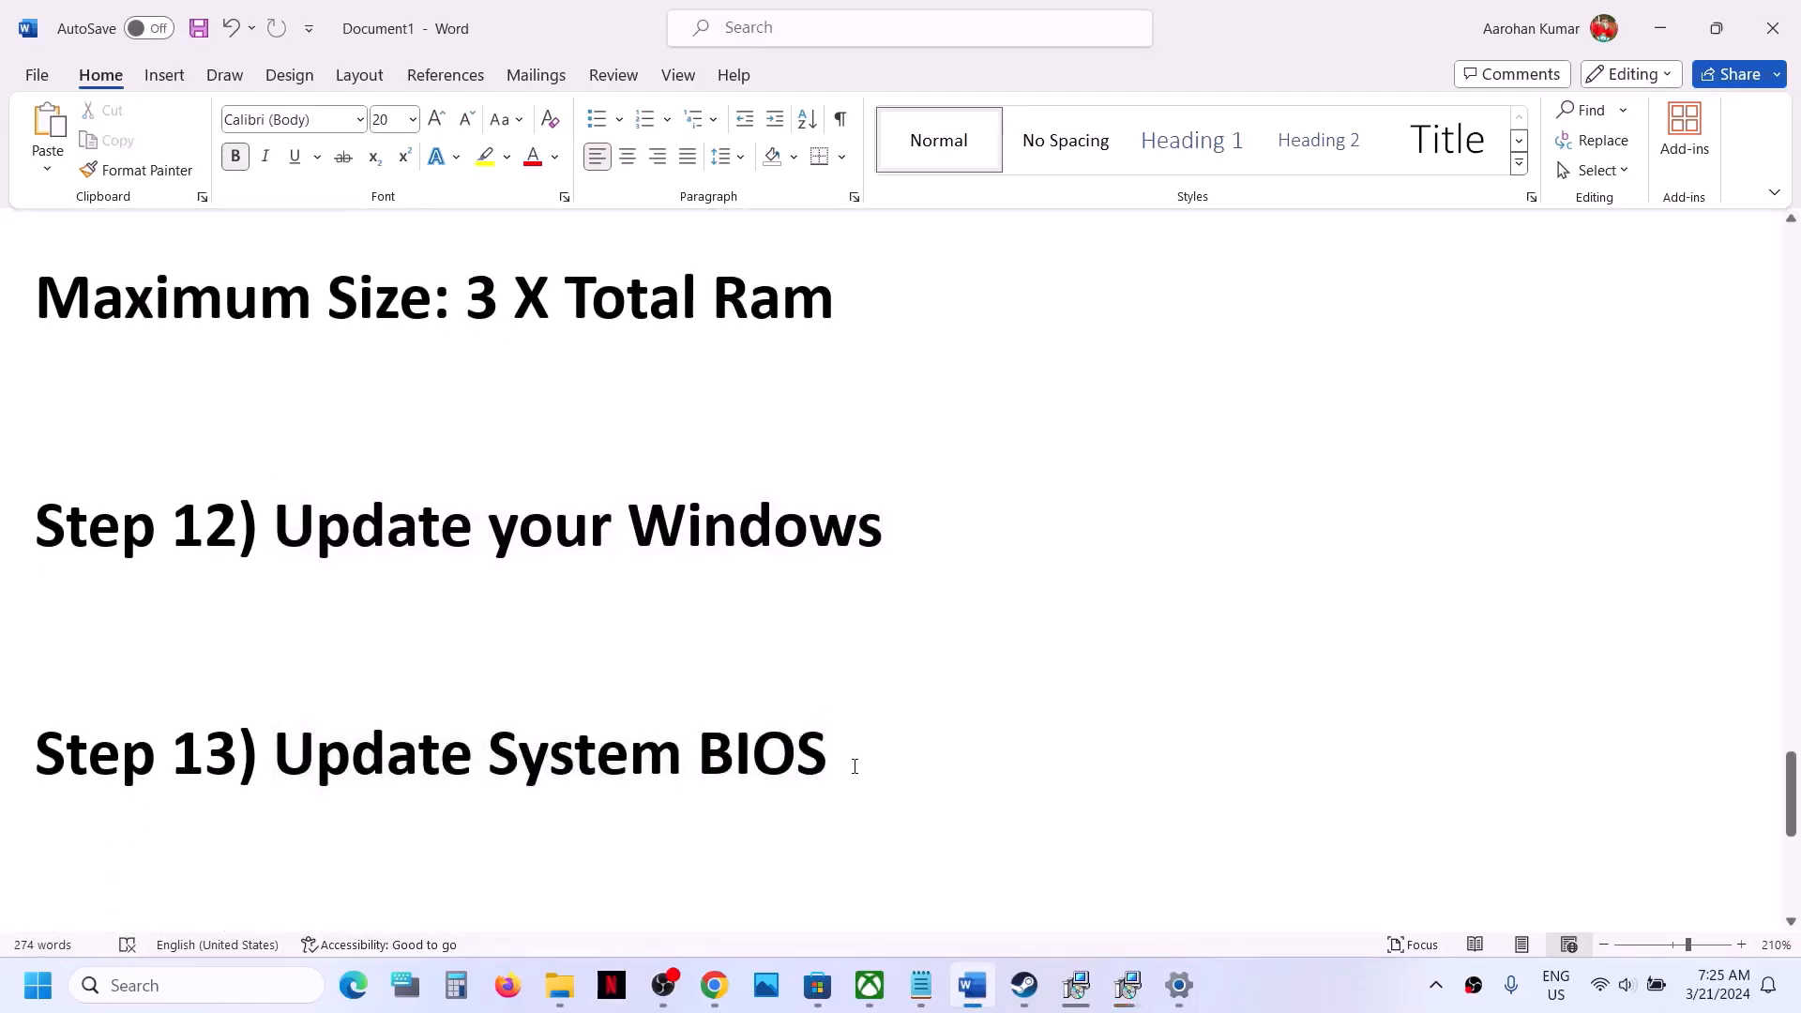